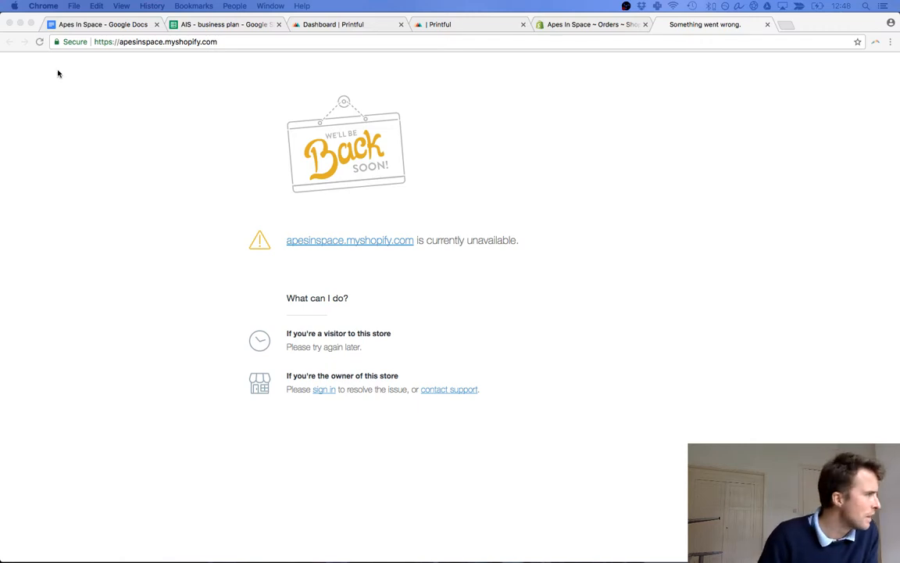
Review the open tasks in the Apes In Space to-do document, highlighting items 16 to 18, from the custom domain to metric sizes.
{"action": "left_click", "coordinate": [93, 28]}
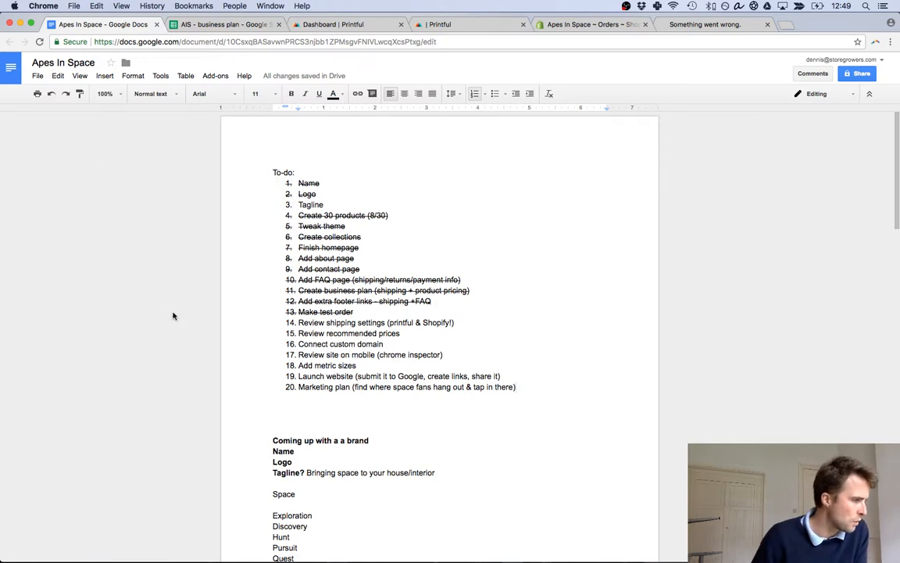
{"action": "left_click", "coordinate": [301, 322]}
{"action": "mouse_move", "coordinate": [383, 334]}
{"action": "left_mouse_down"}
{"action": "mouse_move", "coordinate": [393, 334]}
{"action": "mouse_move", "coordinate": [368, 330]}
{"action": "left_mouse_up"}
{"action": "double_click", "coordinate": [420, 337]}
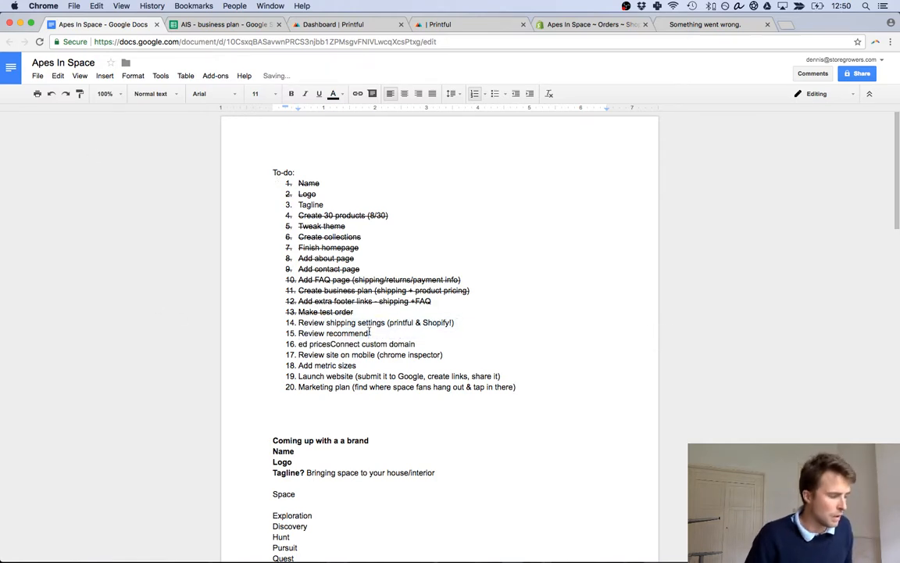
{"action": "key", "text": "super+z"}
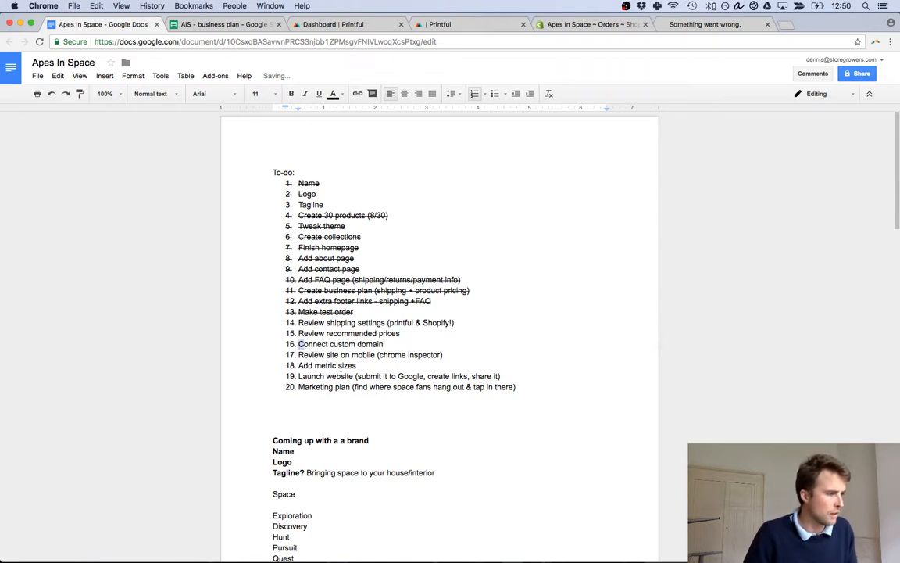
{"action": "left_click_drag", "start_coordinate": [298, 344], "coordinate": [346, 367]}
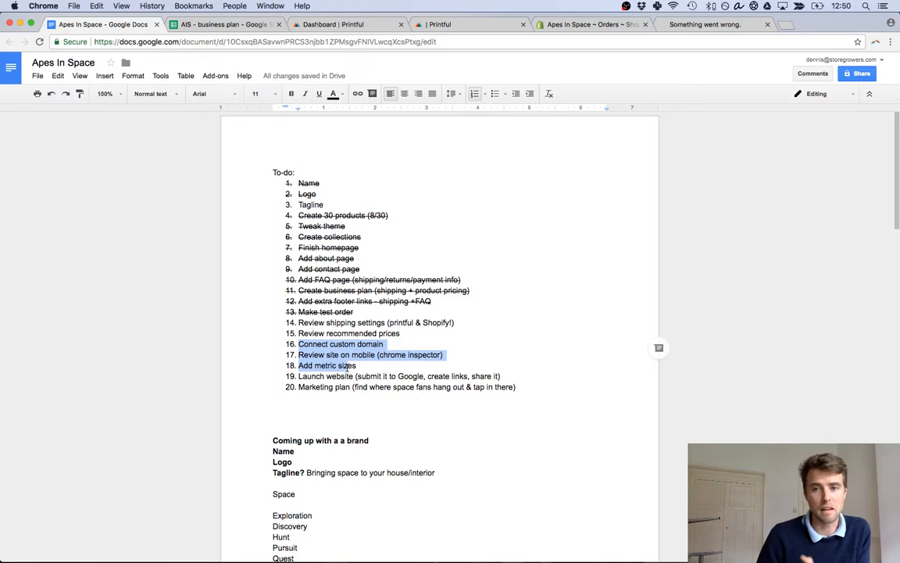
Return to the unavailable storefront page and close both Printful pages.
{"action": "left_click", "coordinate": [710, 26]}
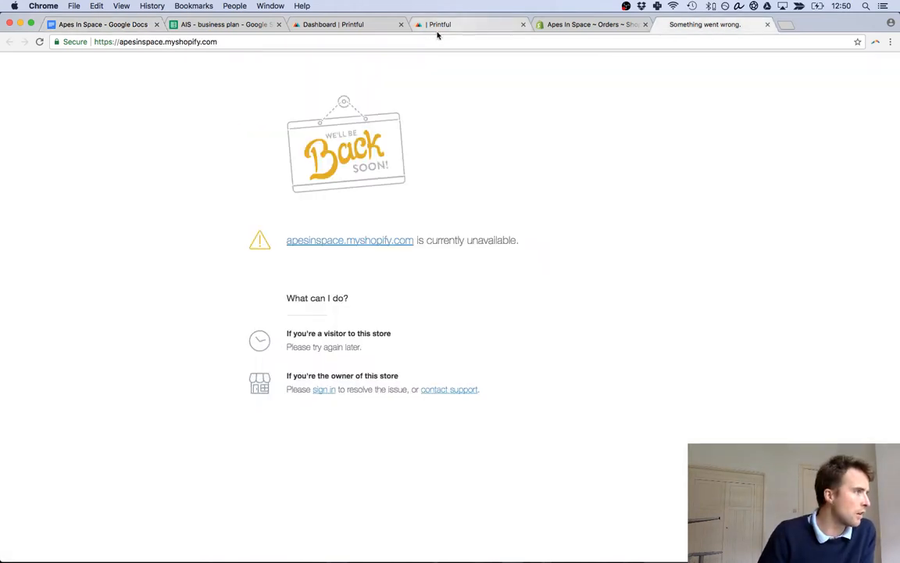
{"action": "left_click", "coordinate": [401, 24]}
{"action": "left_click", "coordinate": [401, 24]}
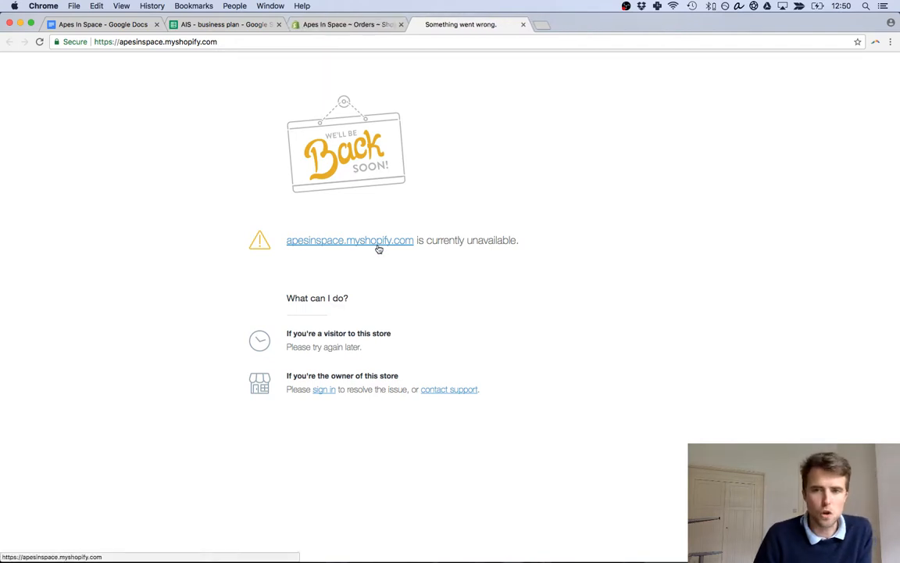
Go to the store owner's sign-in and choose the Basic Shopify plan at $29 per month.
{"action": "left_click", "coordinate": [322, 390]}
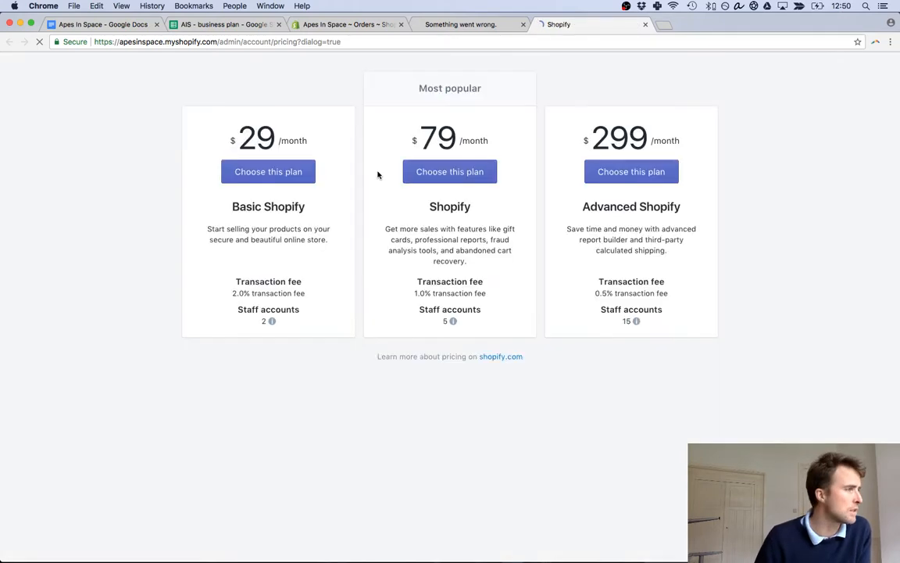
{"action": "left_click", "coordinate": [282, 172]}
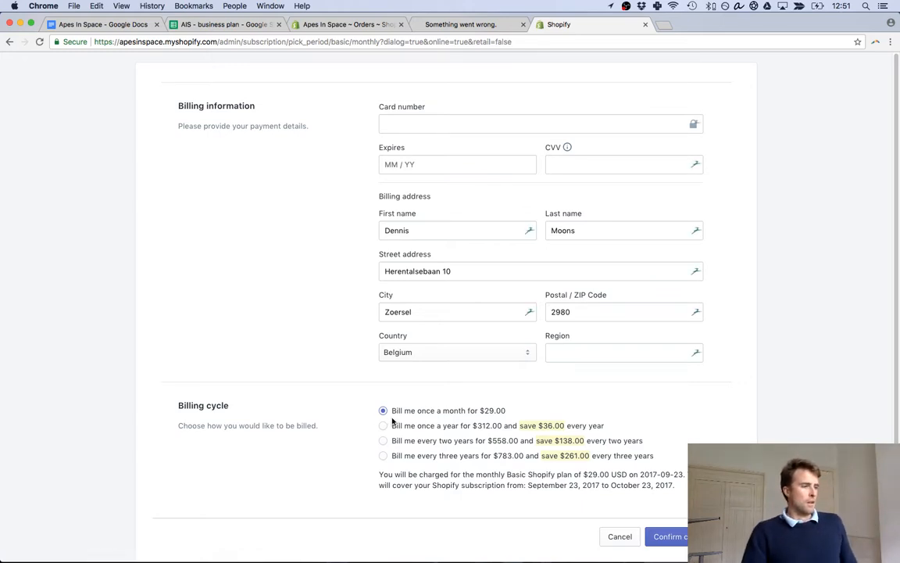
Compare the monthly and yearly prices in the billing cycle options of the Basic Shopify plan.
{"action": "left_click_drag", "start_coordinate": [477, 410], "coordinate": [517, 410]}
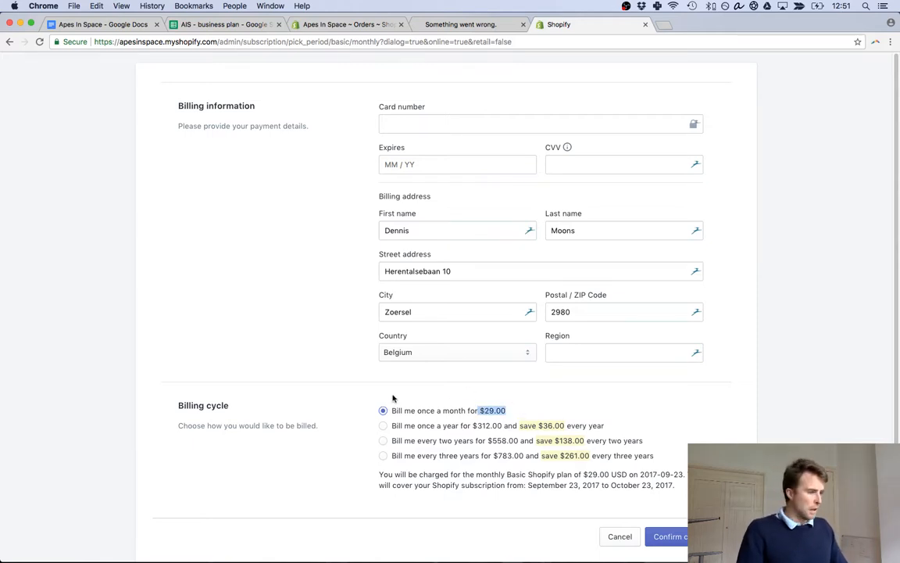
{"action": "left_click", "coordinate": [190, 415]}
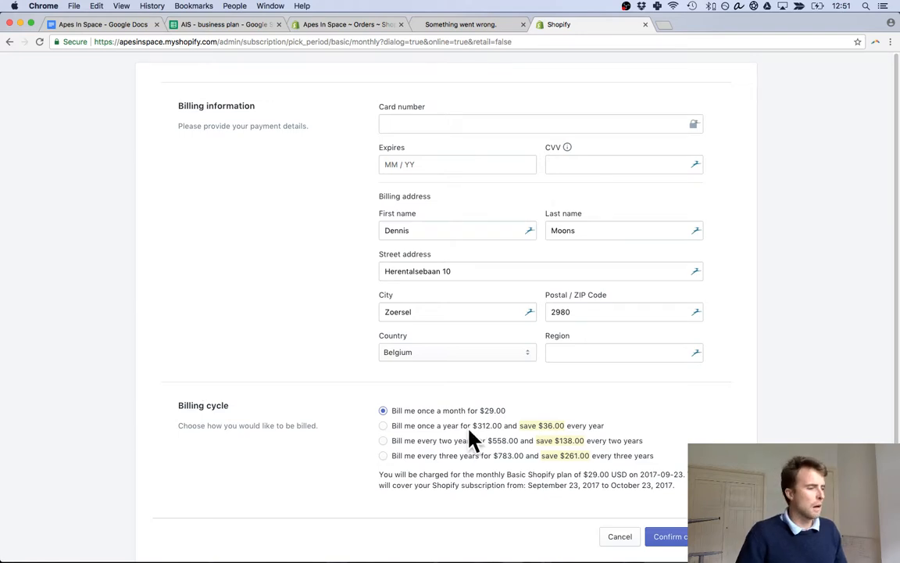
{"action": "left_click_drag", "start_coordinate": [473, 426], "coordinate": [502, 428]}
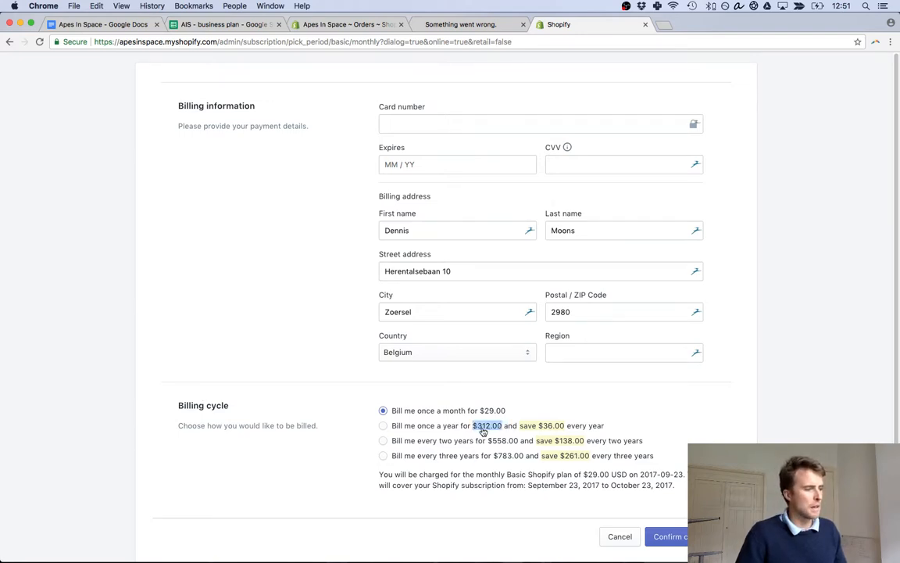
{"action": "left_click", "coordinate": [62, 377]}
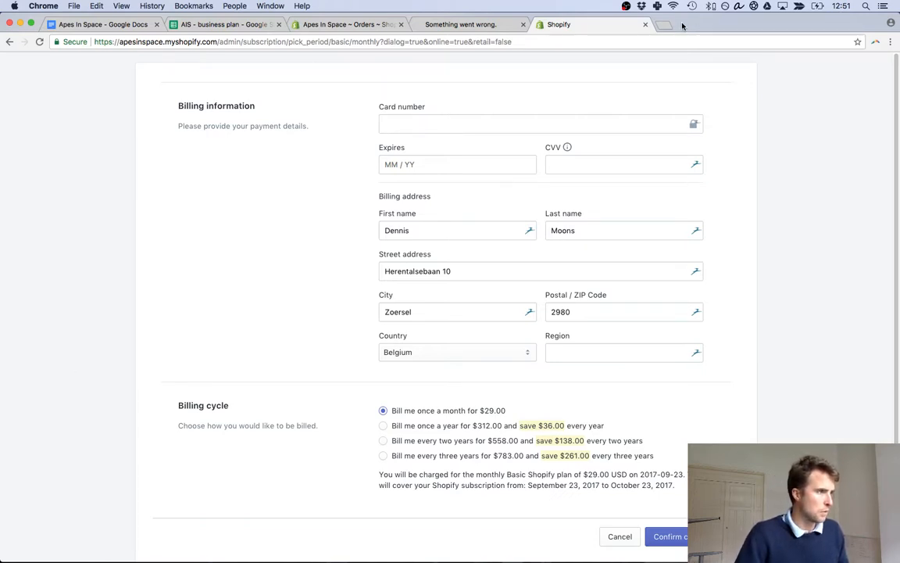
Detach the Shopify billing page from the browser window, and bring back the store's account page with the storefront on view.
{"action": "left_click_drag", "start_coordinate": [618, 25], "coordinate": [721, 39]}
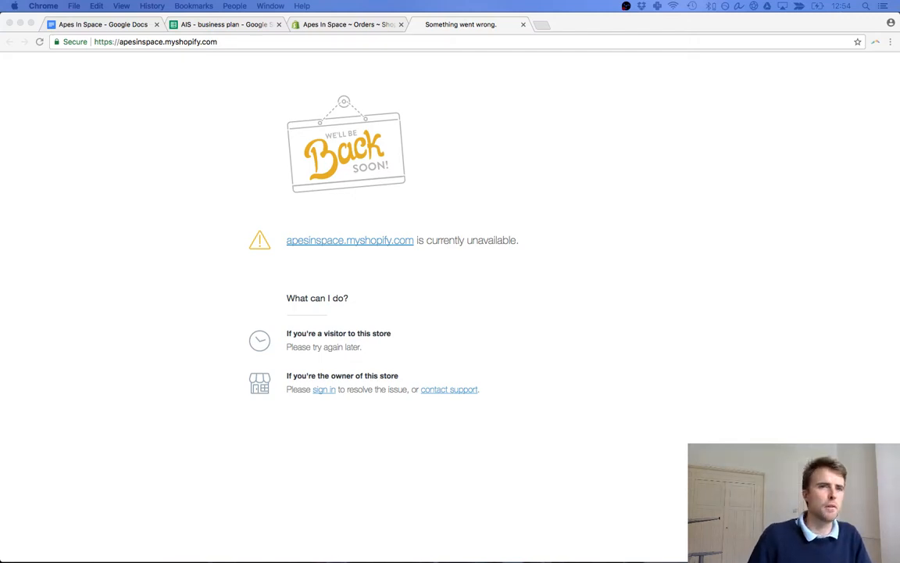
{"action": "left_click_drag", "start_coordinate": [307, 53], "coordinate": [442, 28]}
{"action": "left_click", "coordinate": [575, 25]}
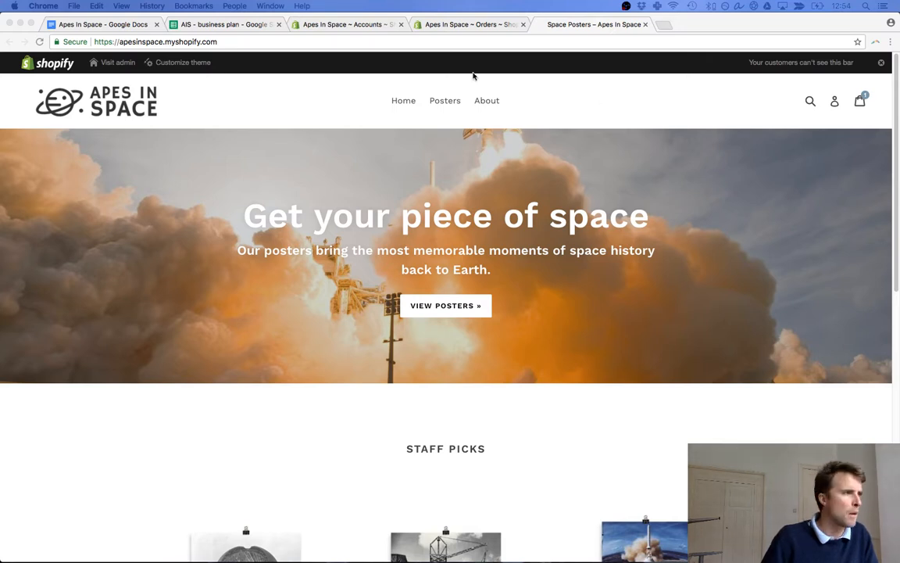
Bring the Twitter page into the browser window and read the Shopify Support conversation about the greyed-out Domains option.
{"action": "left_click_drag", "start_coordinate": [475, 77], "coordinate": [480, 27]}
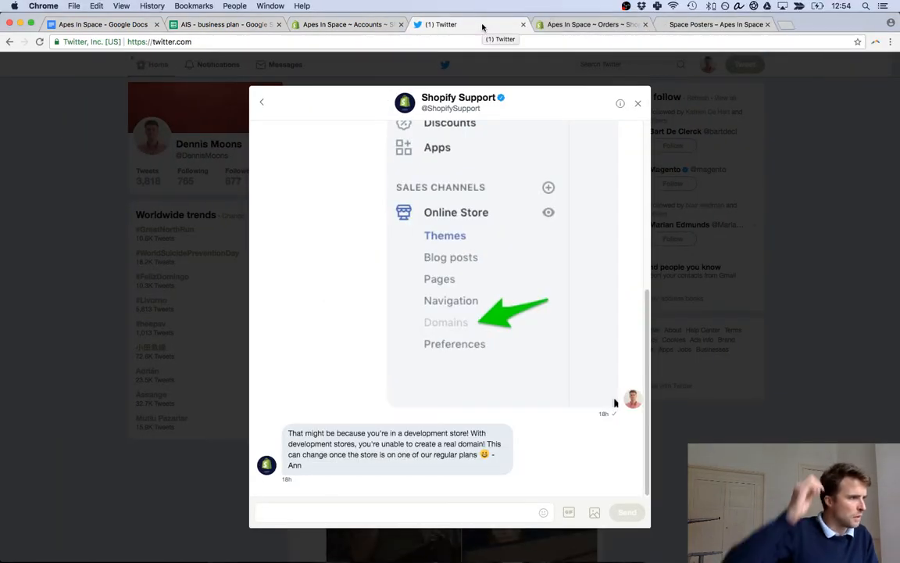
{"action": "scroll", "coordinate": [451, 241], "scroll_direction": "up", "scroll_amount": 8}
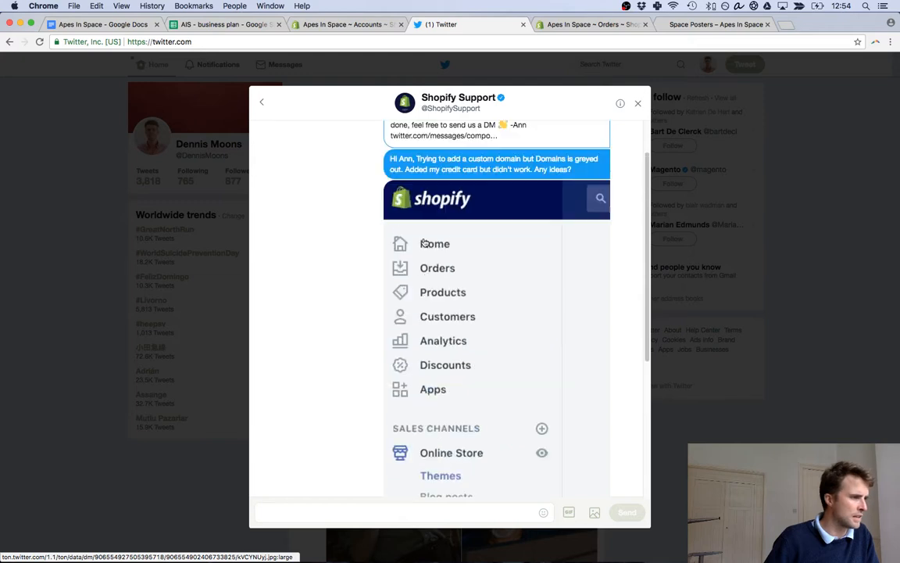
{"action": "scroll", "coordinate": [422, 248], "scroll_direction": "down", "scroll_amount": 8}
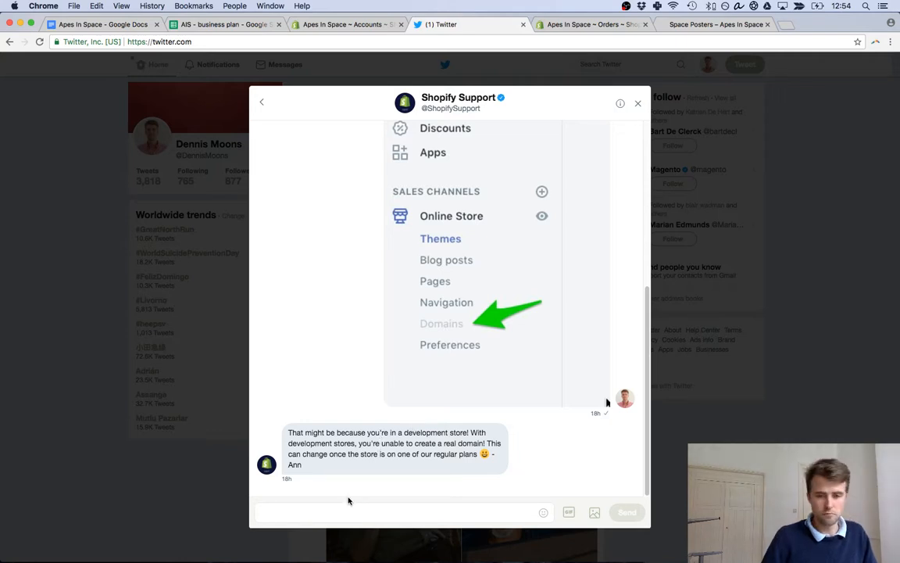
Send Shopify Support the reply "That did the trick, thanks", followed by the support agent's first name and "! :)".
{"action": "left_click", "coordinate": [348, 506]}
{"action": "type", "text": "Thank"}
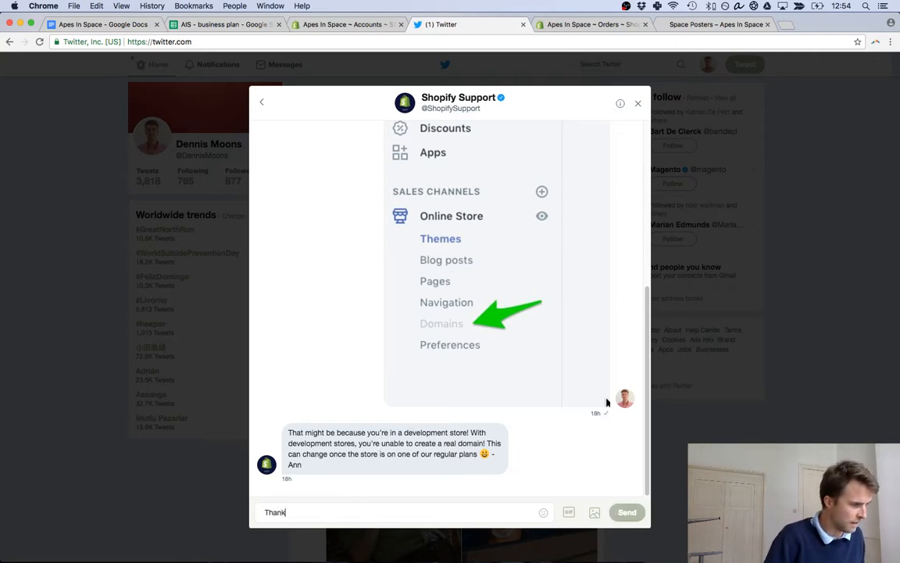
{"action": "type", "text": "s and"}
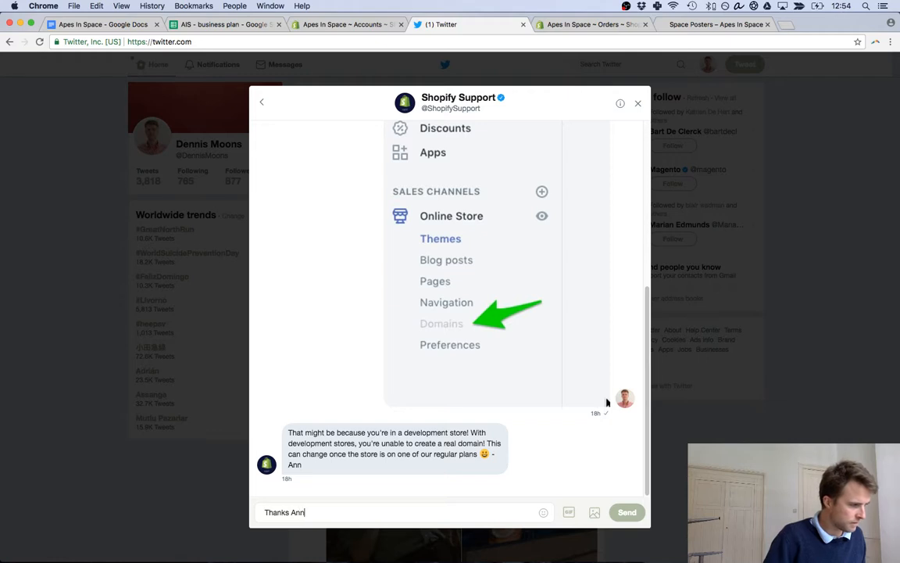
{"action": "key", "text": "BackSpace"}
{"action": "key", "text": "BackSpace"}
{"action": "key", "text": "BackSpace"}
{"action": "key", "text": "BackSpace"}
{"action": "key", "text": "BackSpace"}
{"action": "key", "text": "BackSpace"}
{"action": "key", "text": "BackSpace"}
{"action": "type", "text": "t "}
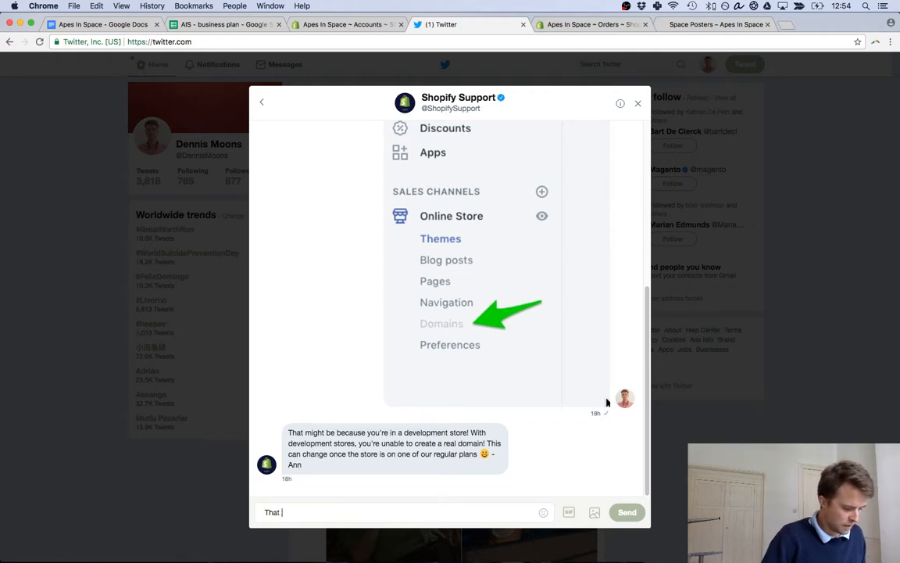
{"action": "type", "text": "did the trick, t"}
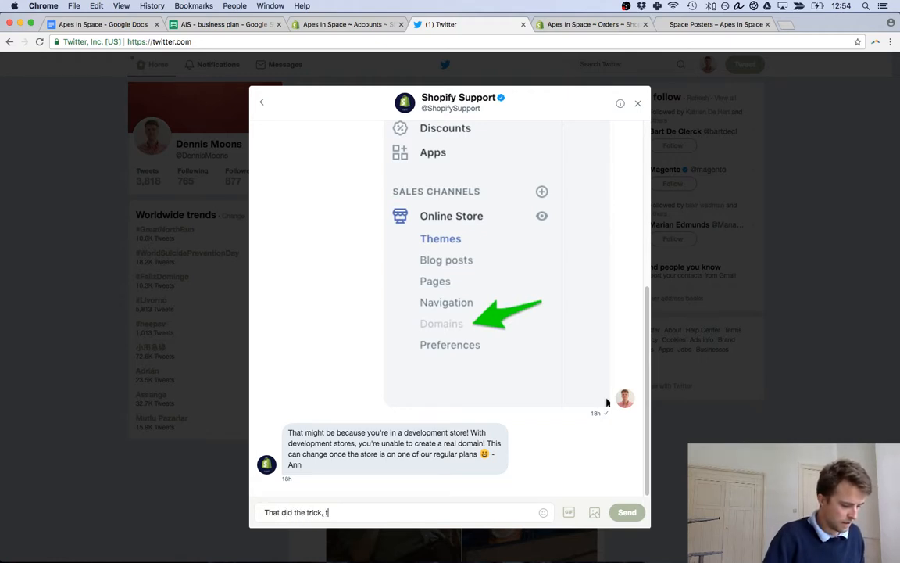
{"action": "type", "text": "hanks Ann"}
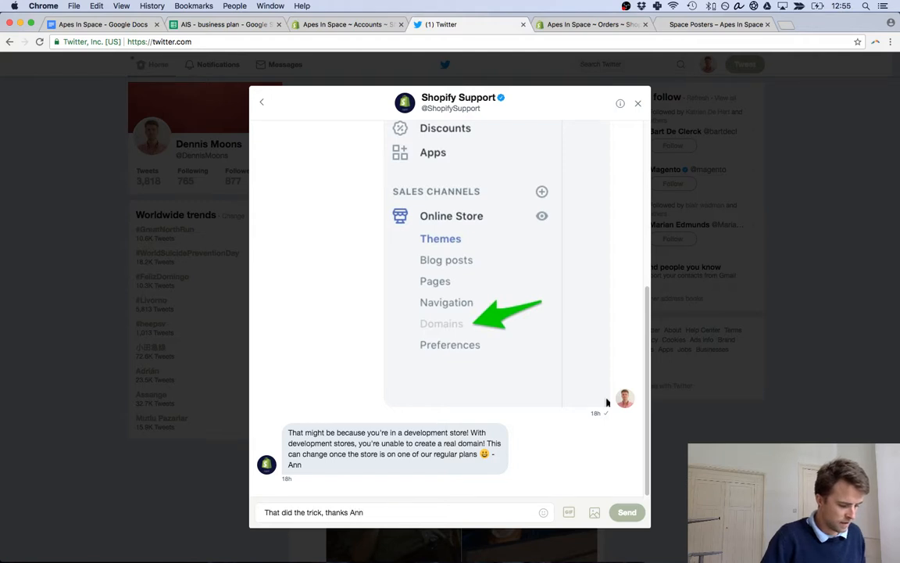
{"action": "type", "text": "! :)"}
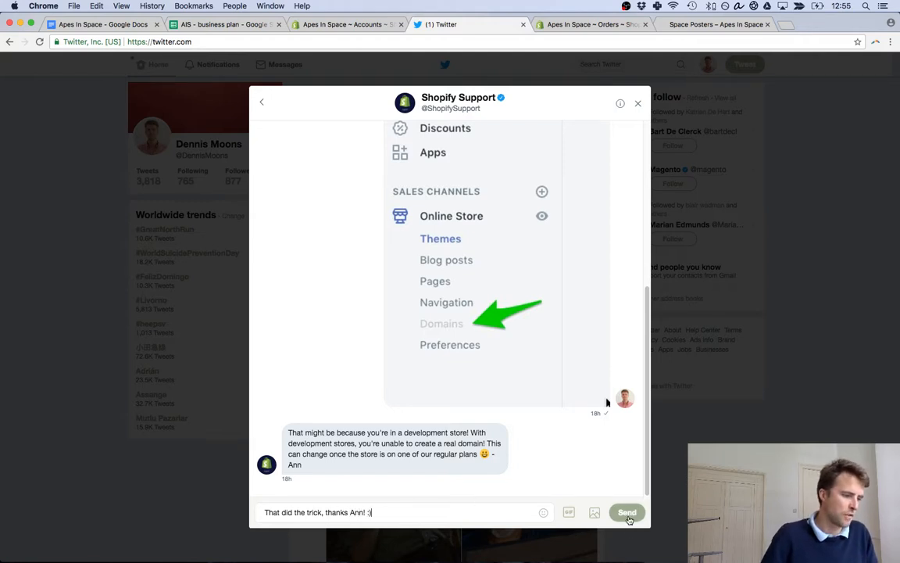
{"action": "left_click", "coordinate": [629, 516]}
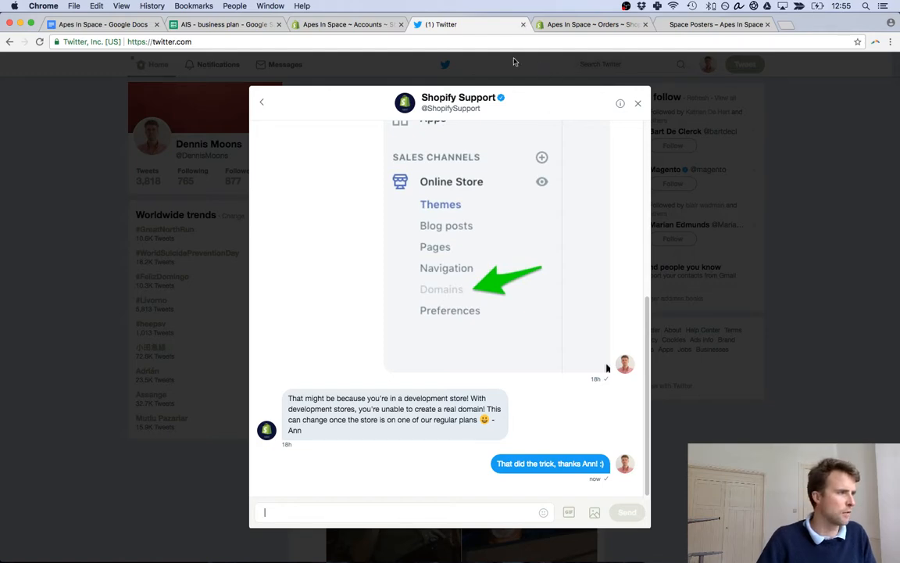
Close the Shopify Support conversation and move the Twitter page out of the browser window.
{"action": "left_click", "coordinate": [403, 84]}
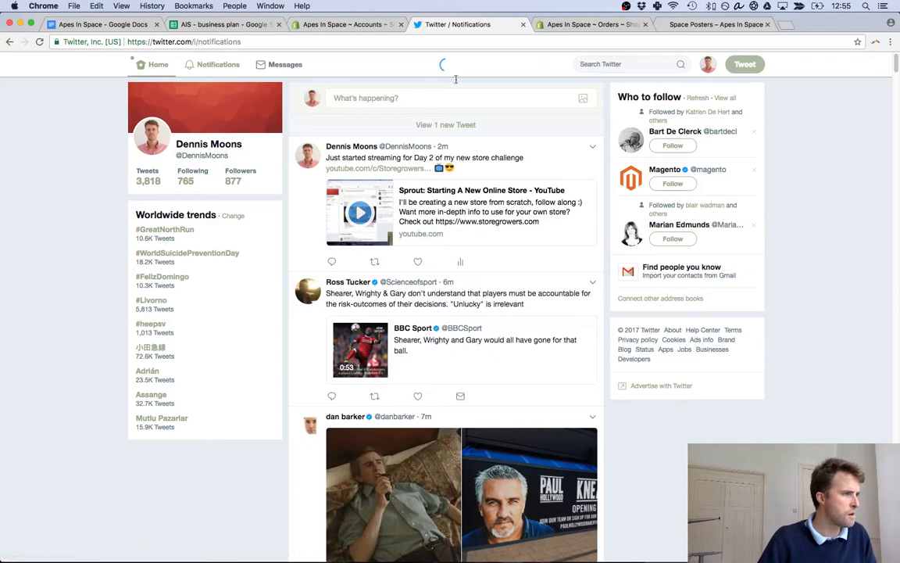
{"action": "left_click_drag", "start_coordinate": [448, 23], "coordinate": [899, 69]}
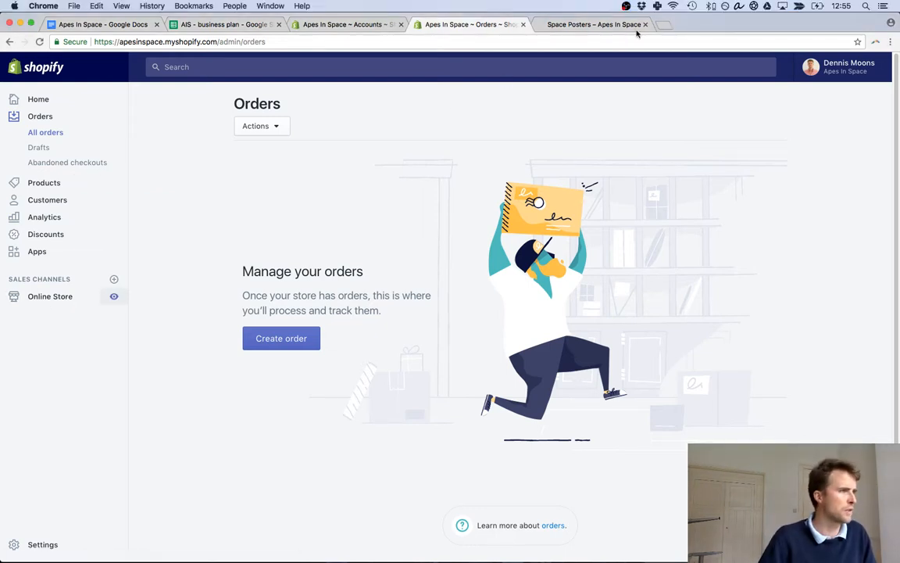
Load namecheap.com in a new browser tab.
{"action": "left_click", "coordinate": [664, 25]}
{"action": "type", "text": "name"}
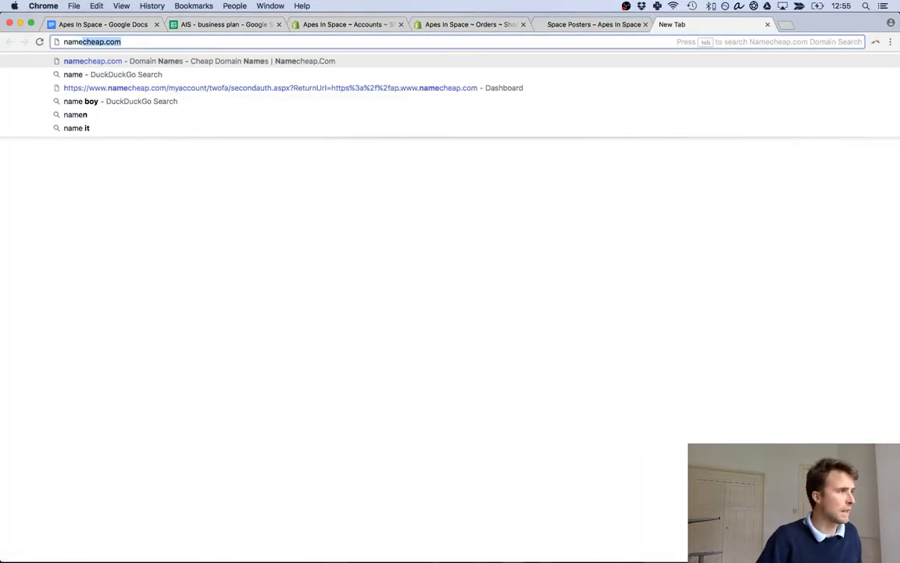
{"action": "key", "text": "Return"}
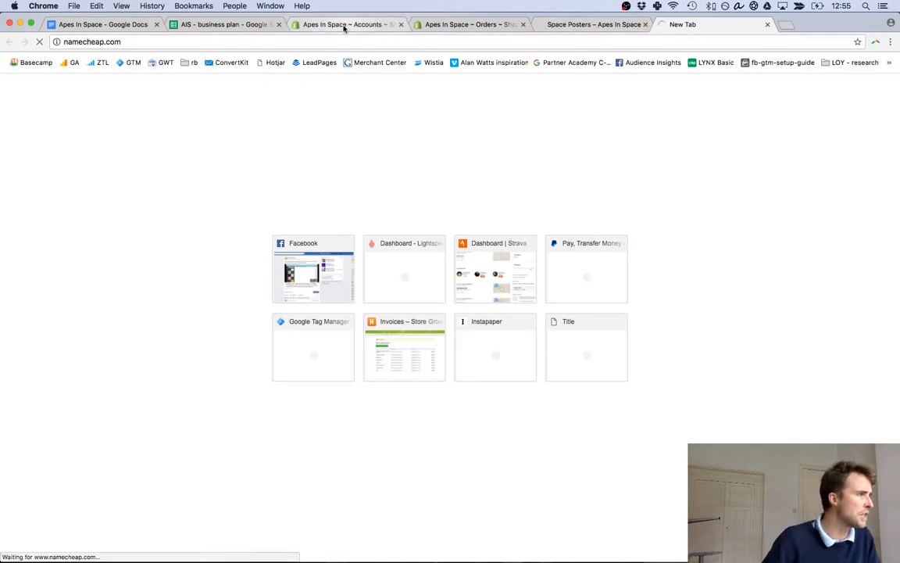
Open the online store's Domains settings in the Shopify admin and close the separate Orders page.
{"action": "left_click", "coordinate": [344, 25]}
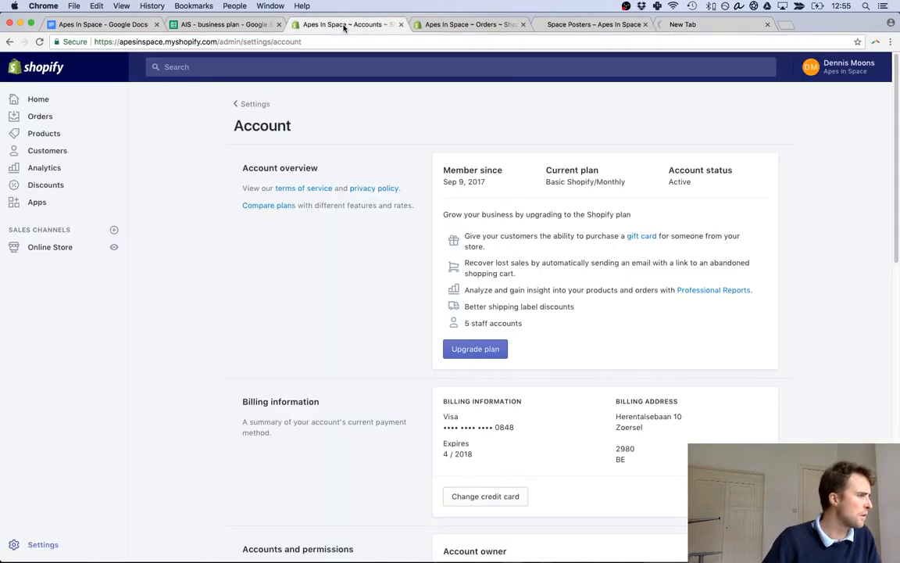
{"action": "left_click", "coordinate": [48, 249]}
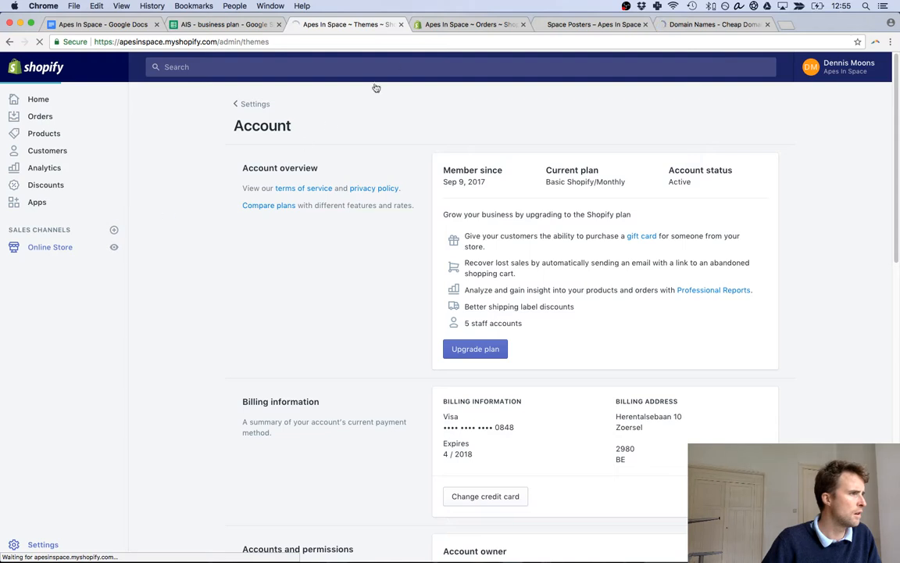
{"action": "left_click", "coordinate": [523, 25]}
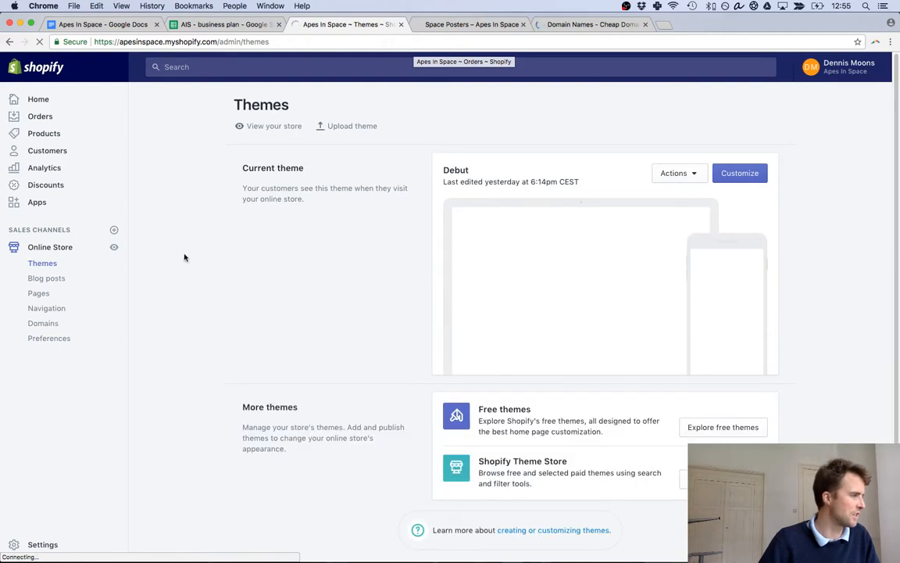
{"action": "left_click", "coordinate": [41, 324]}
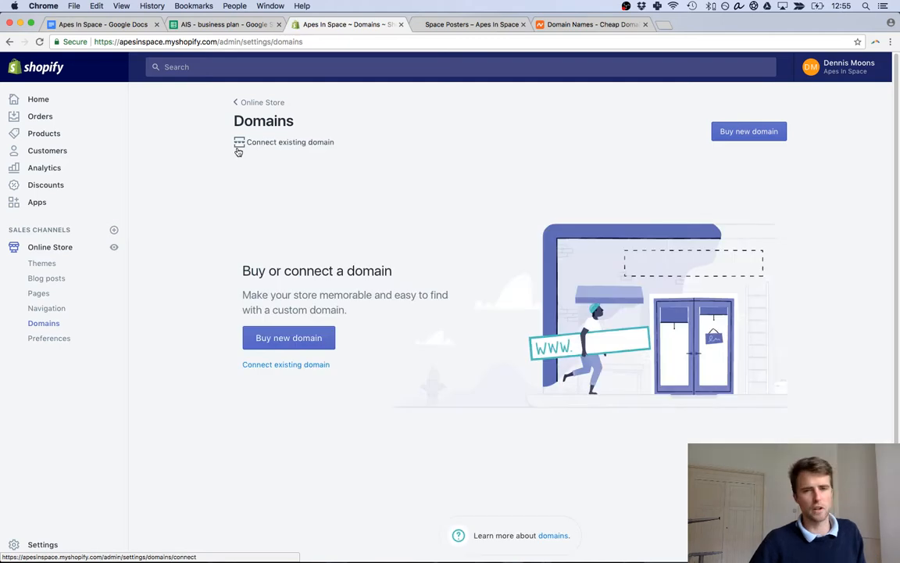
Start connecting an existing domain to the store and submit apesinspace.co as the domain name.
{"action": "left_click", "coordinate": [299, 365]}
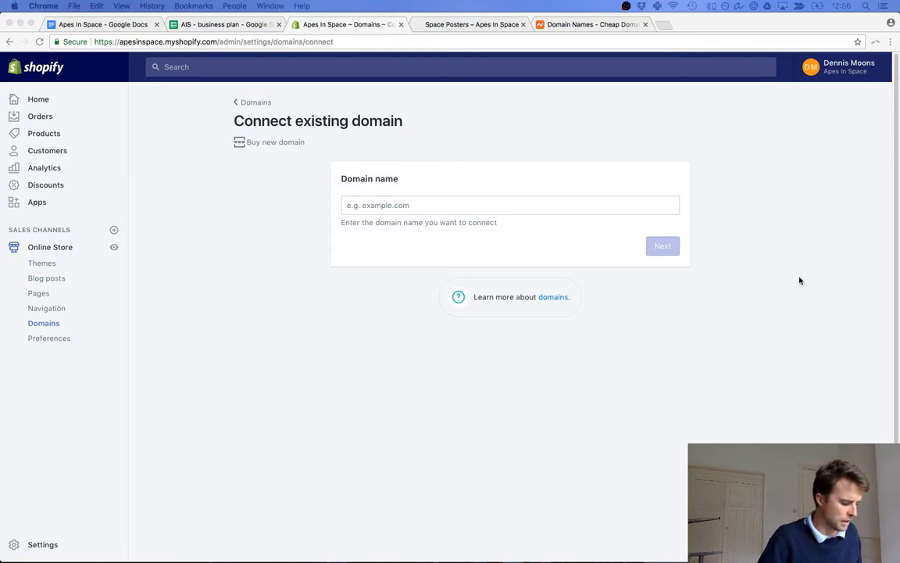
{"action": "left_click", "coordinate": [396, 207]}
{"action": "type", "text": "apesinspace.co"}
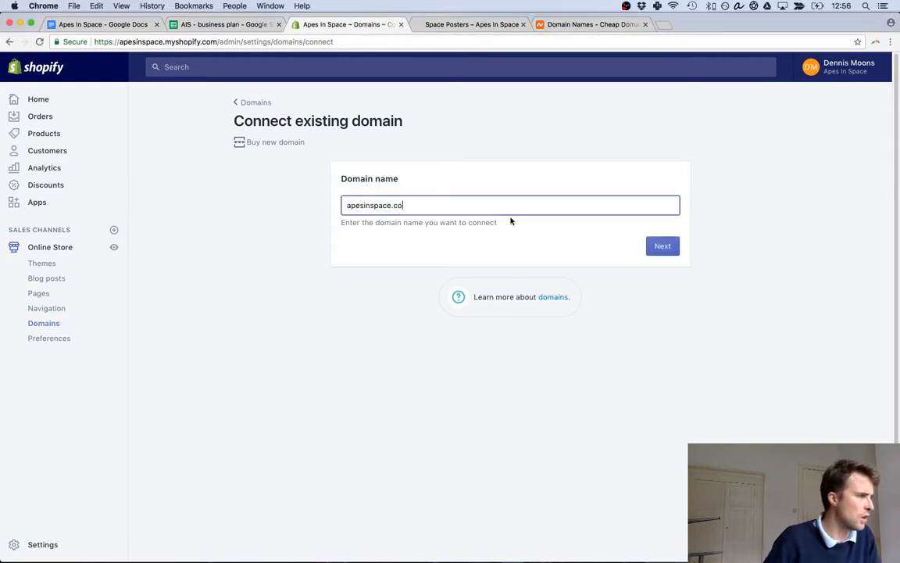
{"action": "left_click", "coordinate": [663, 249]}
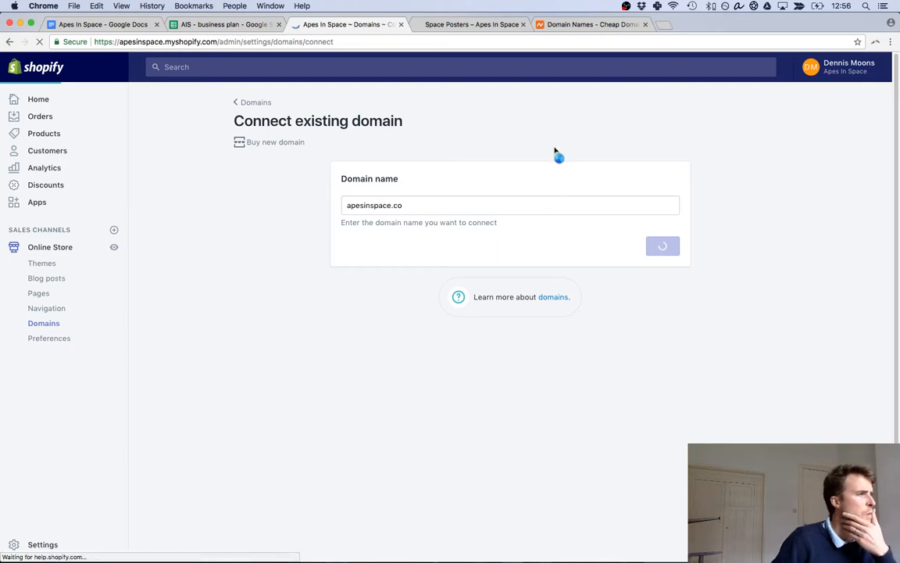
Switch to the Namecheap home page and open its sign-in form, ready for the username.
{"action": "left_click", "coordinate": [581, 26]}
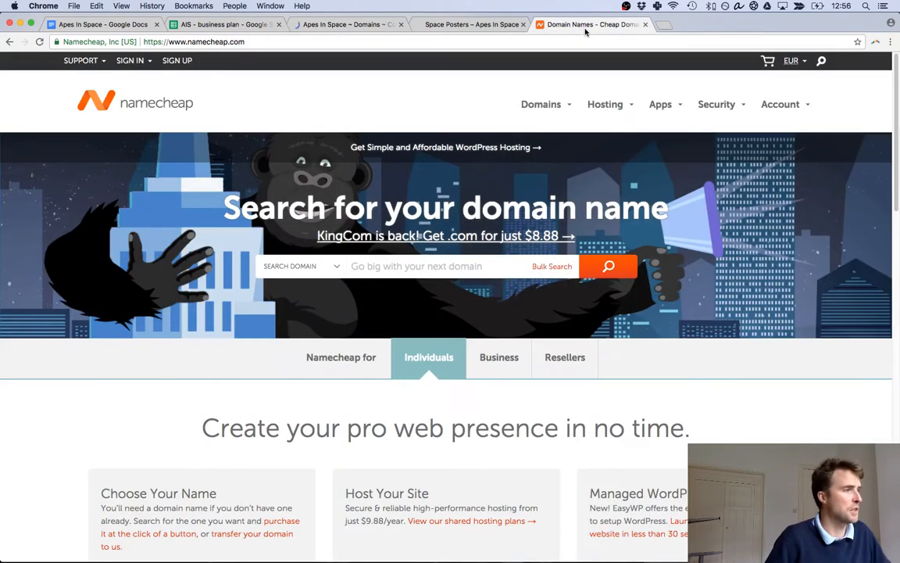
{"action": "mouse_move", "coordinate": [142, 67]}
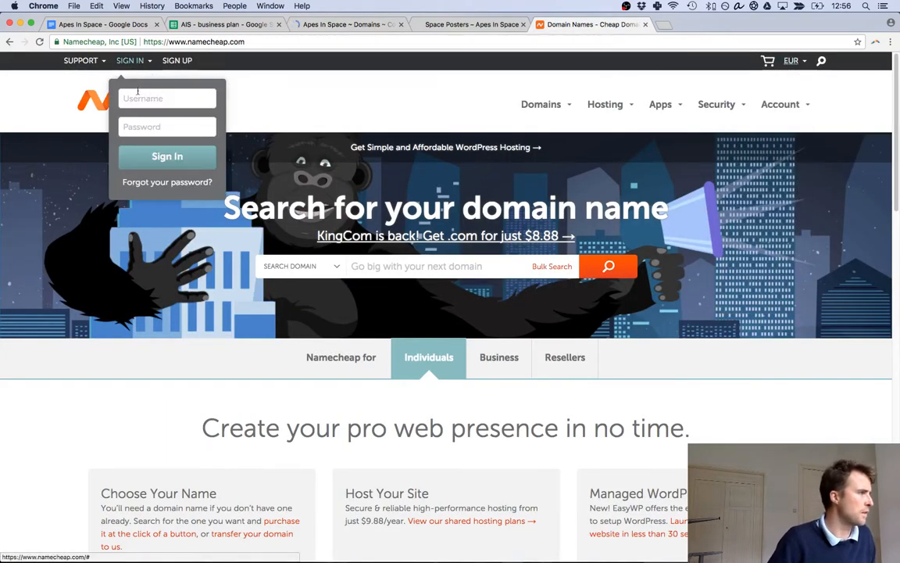
{"action": "left_click", "coordinate": [156, 97]}
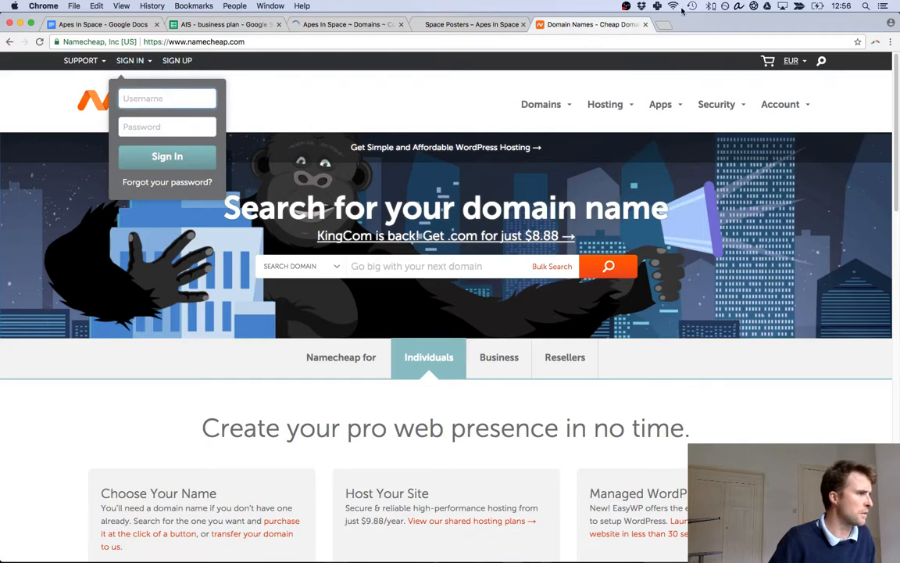
Move the Namecheap page out of the browser window for signing in and bring the signed-in account dashboard back among the open pages.
{"action": "left_click_drag", "start_coordinate": [607, 24], "coordinate": [899, 70]}
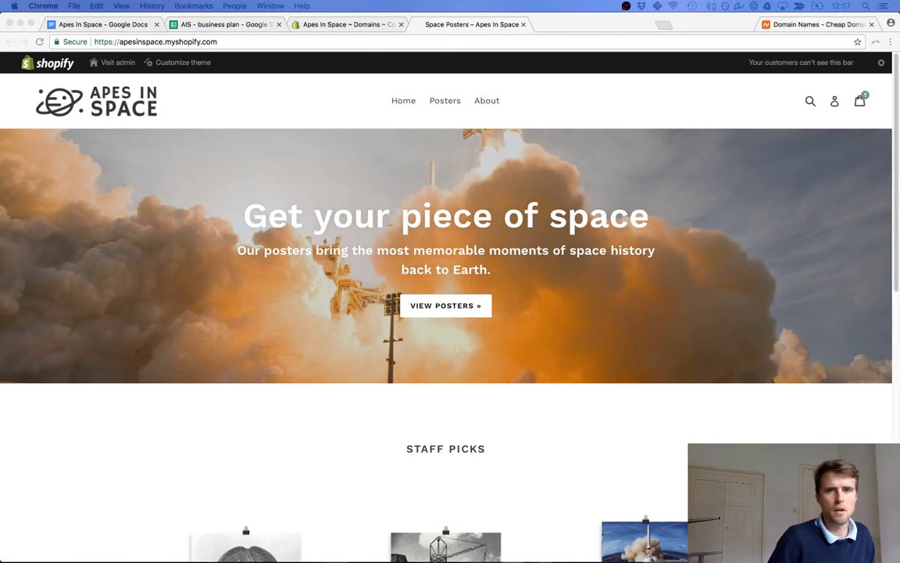
{"action": "left_click_drag", "start_coordinate": [831, 25], "coordinate": [758, 46]}
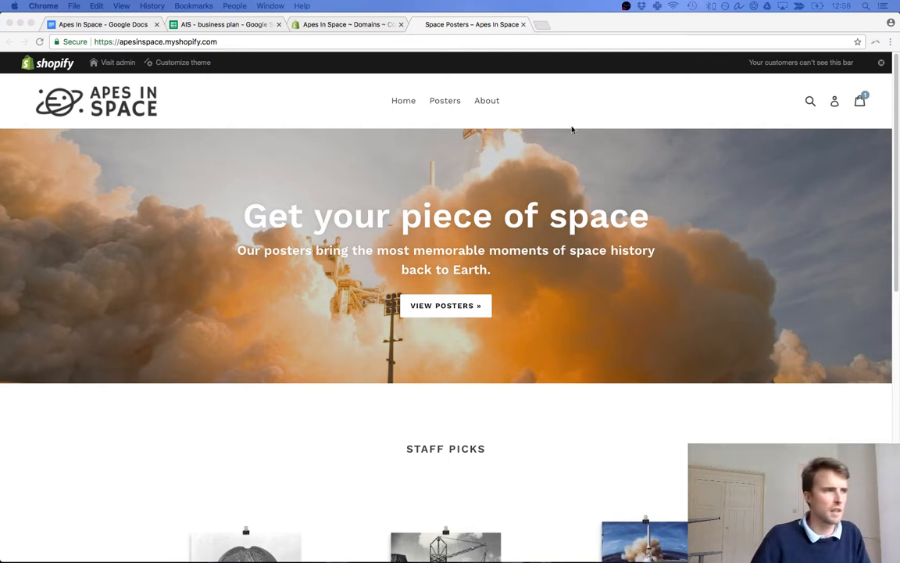
{"action": "left_click_drag", "start_coordinate": [300, 6], "coordinate": [324, 30]}
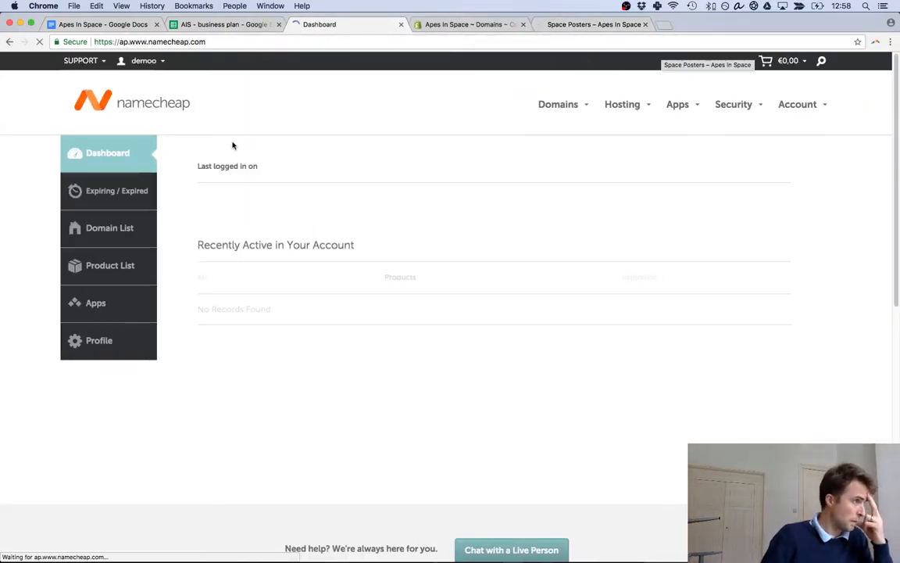
Return to Shopify's Connect existing domain page and show the connection instructions for the Namecheap domain.
{"action": "left_click", "coordinate": [583, 24]}
{"action": "left_click", "coordinate": [485, 24]}
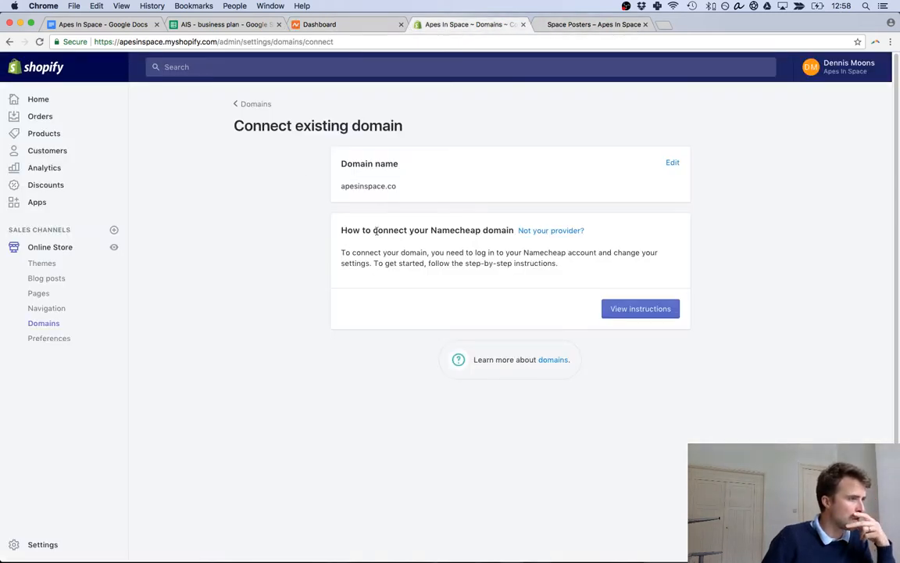
{"action": "left_click_drag", "start_coordinate": [363, 231], "coordinate": [442, 231]}
{"action": "left_click", "coordinate": [466, 228]}
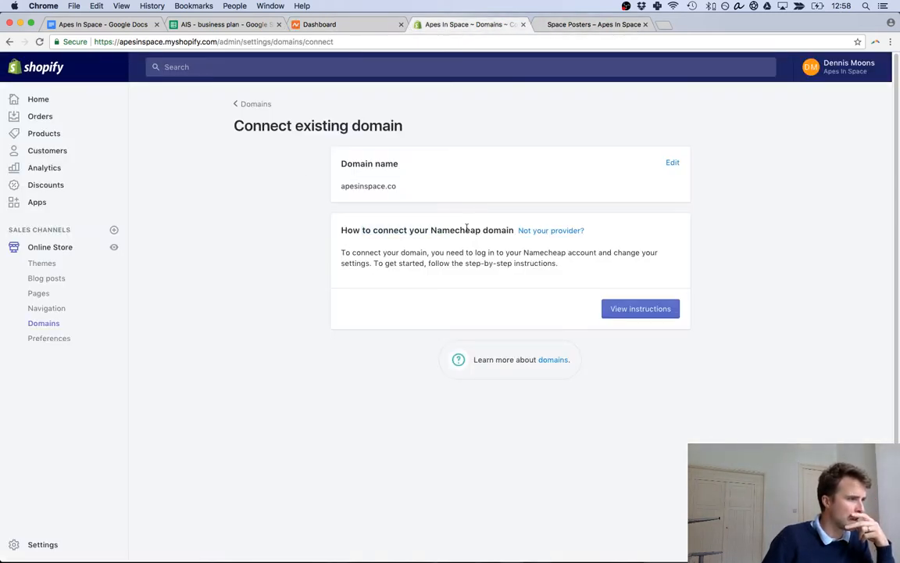
{"action": "left_click", "coordinate": [639, 313]}
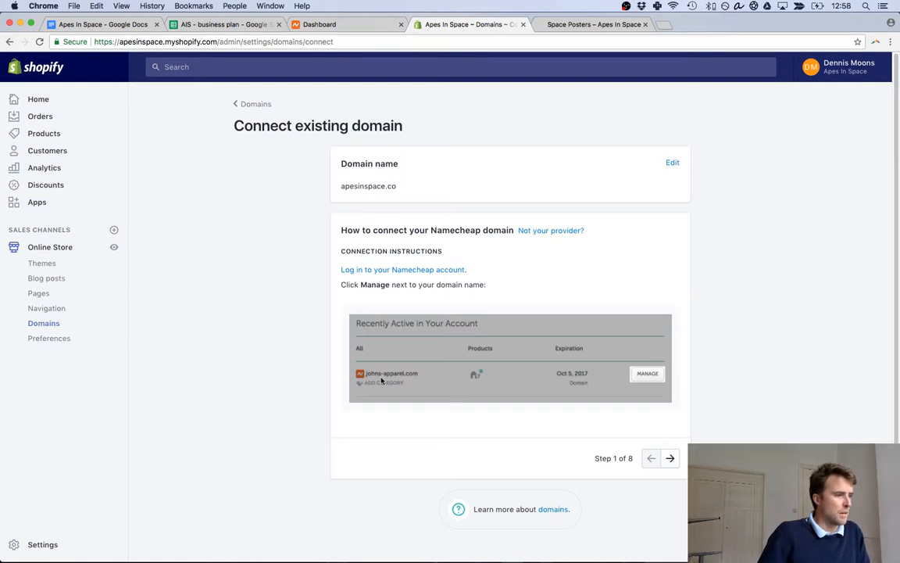
Open the management page for apesinspace.co from the Namecheap dashboard and look through its domain details.
{"action": "left_click", "coordinate": [352, 26]}
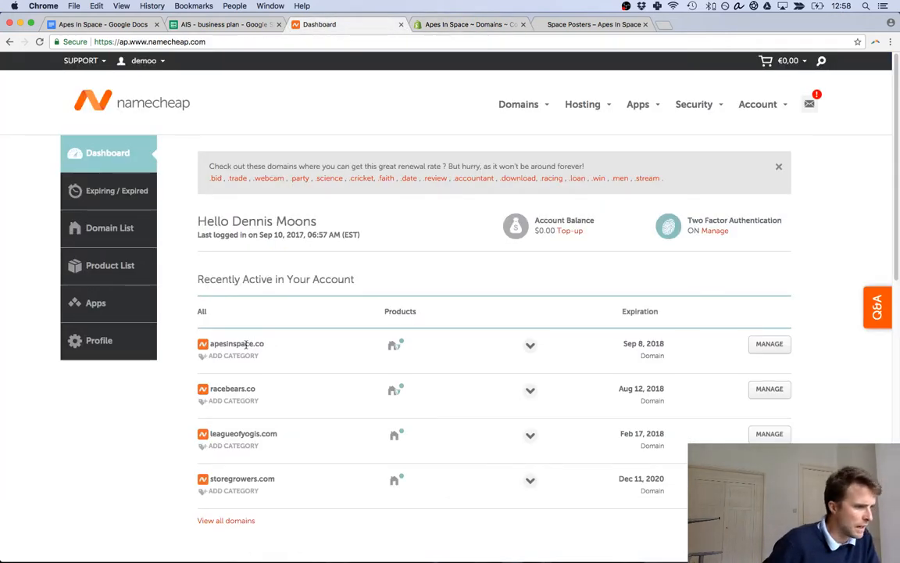
{"action": "left_click_drag", "start_coordinate": [219, 344], "coordinate": [246, 344]}
{"action": "left_click", "coordinate": [276, 346]}
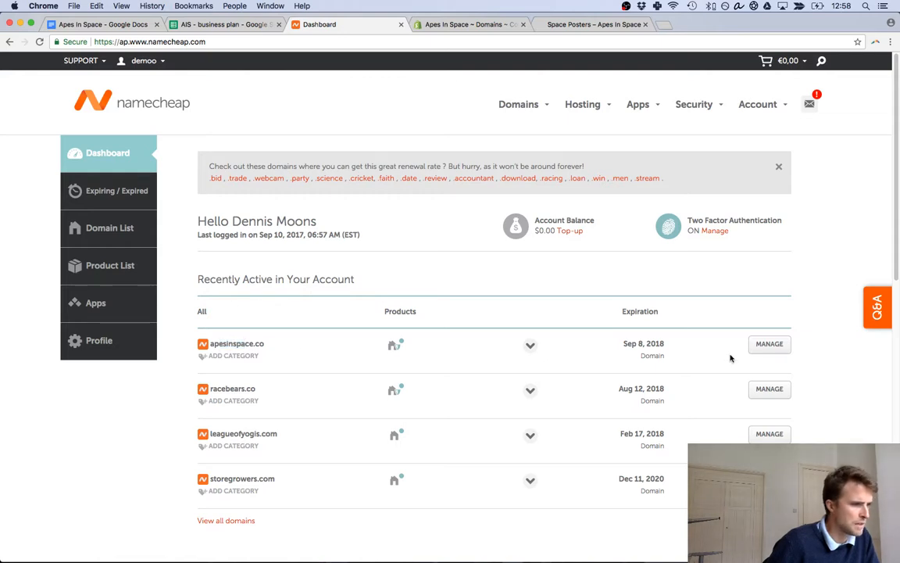
{"action": "left_click", "coordinate": [772, 345]}
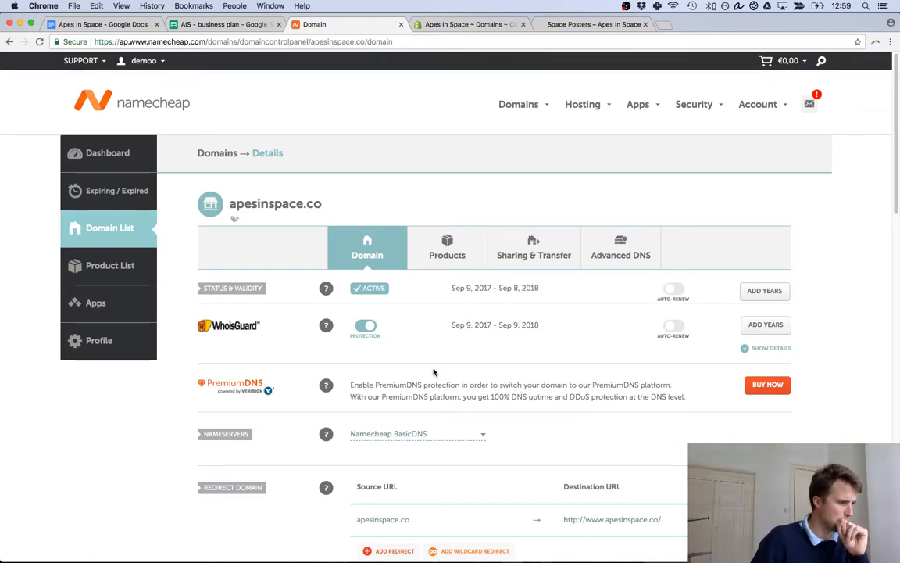
{"action": "scroll", "coordinate": [434, 372], "scroll_direction": "down", "scroll_amount": 2}
{"action": "scroll", "coordinate": [442, 366], "scroll_direction": "down", "scroll_amount": 2}
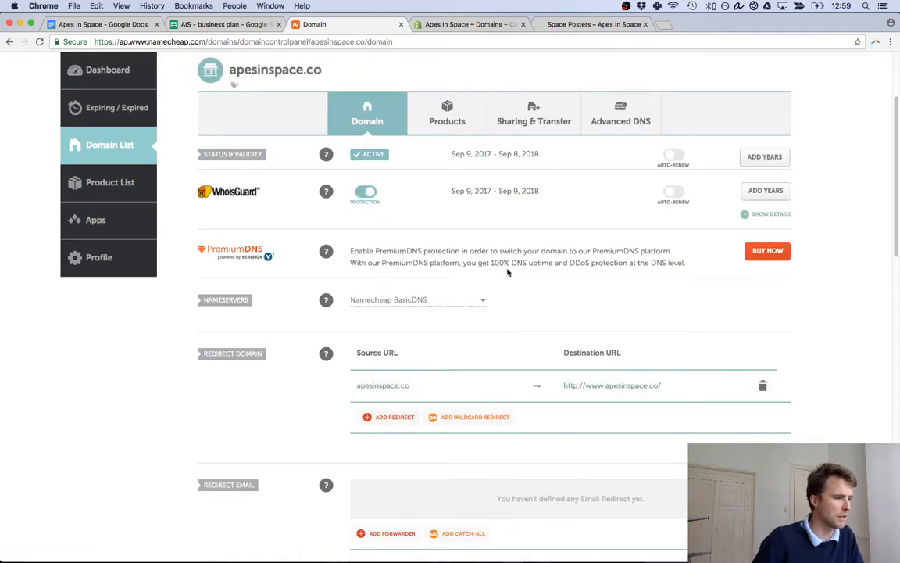
Advance Shopify's connection instructions to step 2 and open the Advanced DNS settings for apesinspace.co in Namecheap.
{"action": "left_click", "coordinate": [456, 26]}
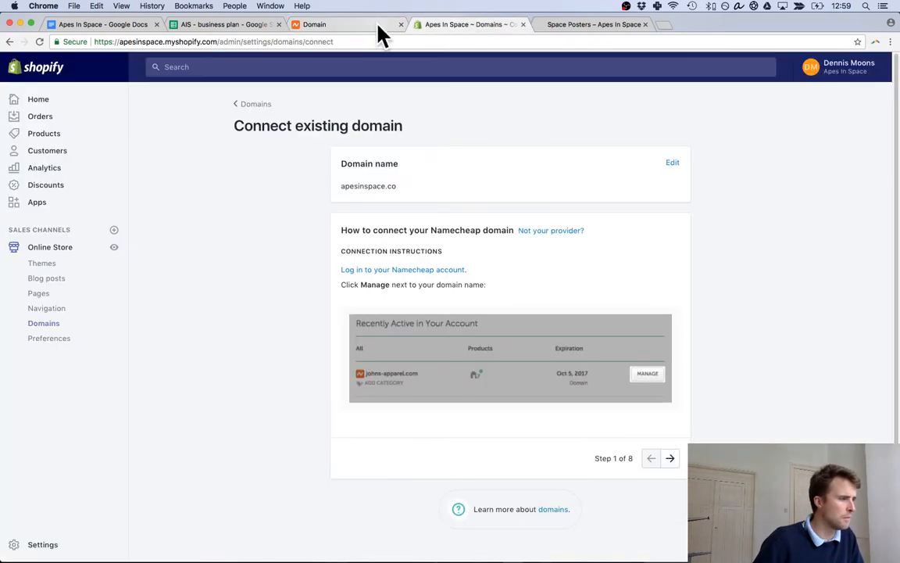
{"action": "left_click", "coordinate": [669, 458]}
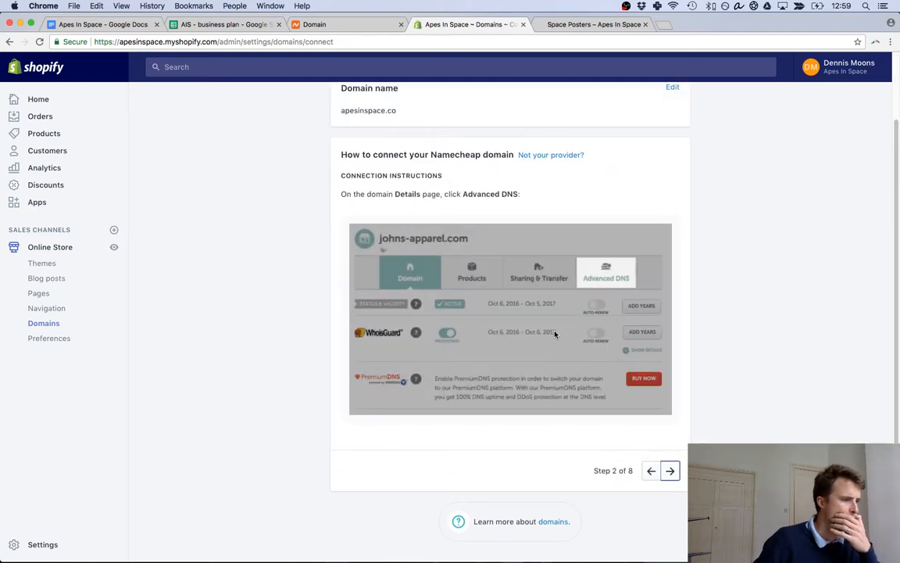
{"action": "left_click", "coordinate": [363, 24]}
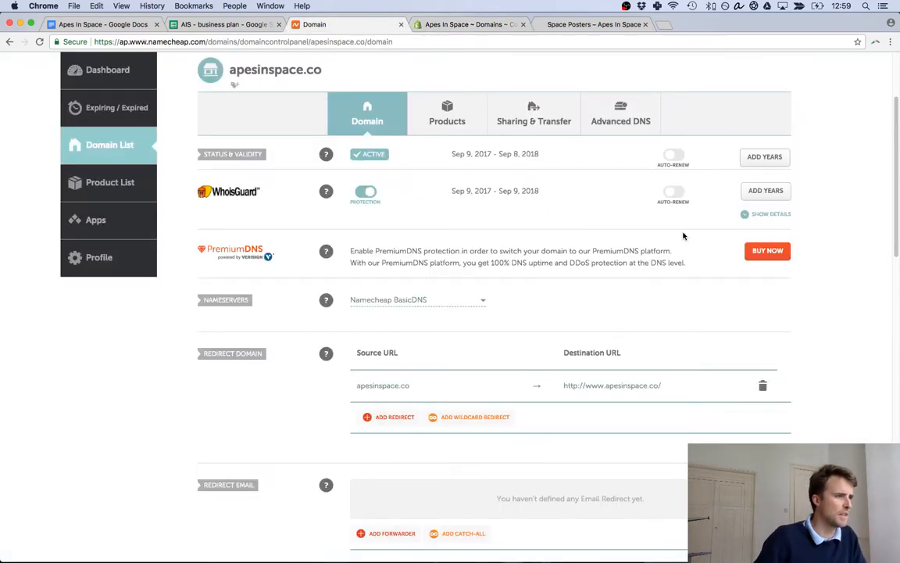
{"action": "left_click", "coordinate": [637, 117]}
Advance Shopify's connection instructions to step 4 and copy Shopify's IP address 23.227.38.32.
{"action": "left_click", "coordinate": [469, 24]}
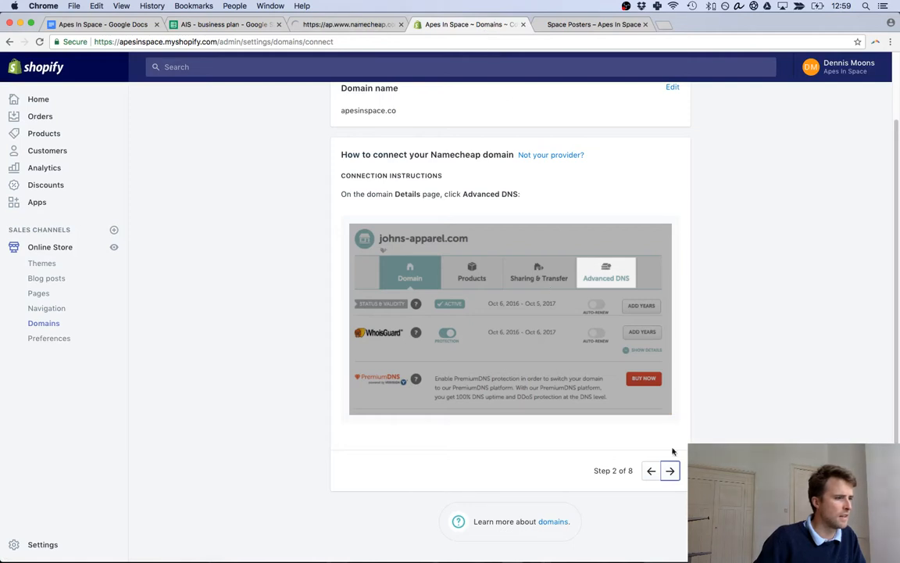
{"action": "left_click", "coordinate": [672, 471]}
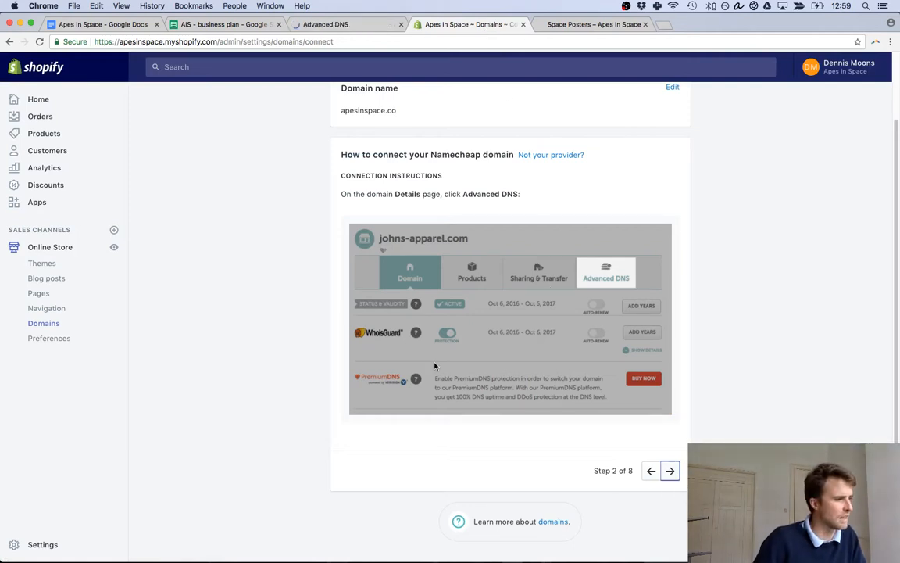
{"action": "left_click", "coordinate": [670, 470]}
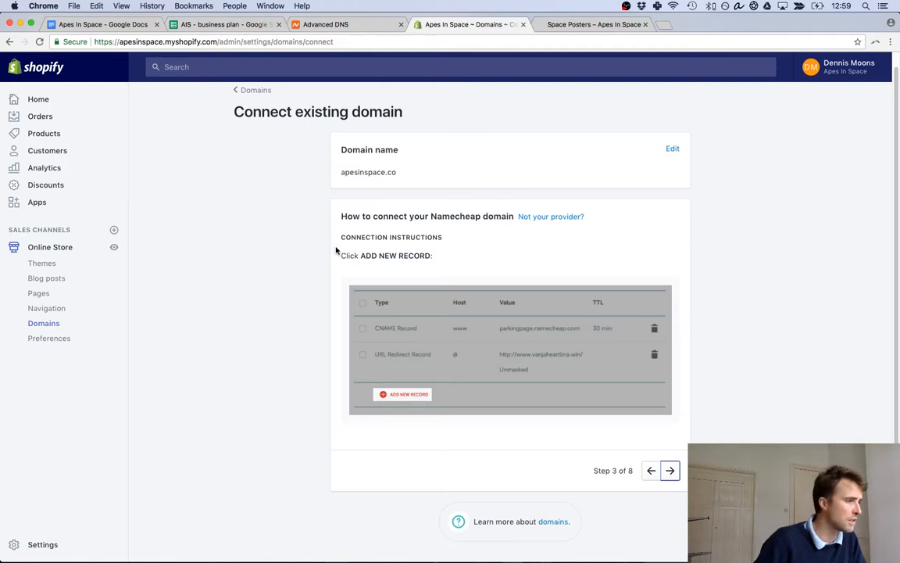
{"action": "left_click", "coordinate": [671, 470]}
{"action": "left_click", "coordinate": [361, 25]}
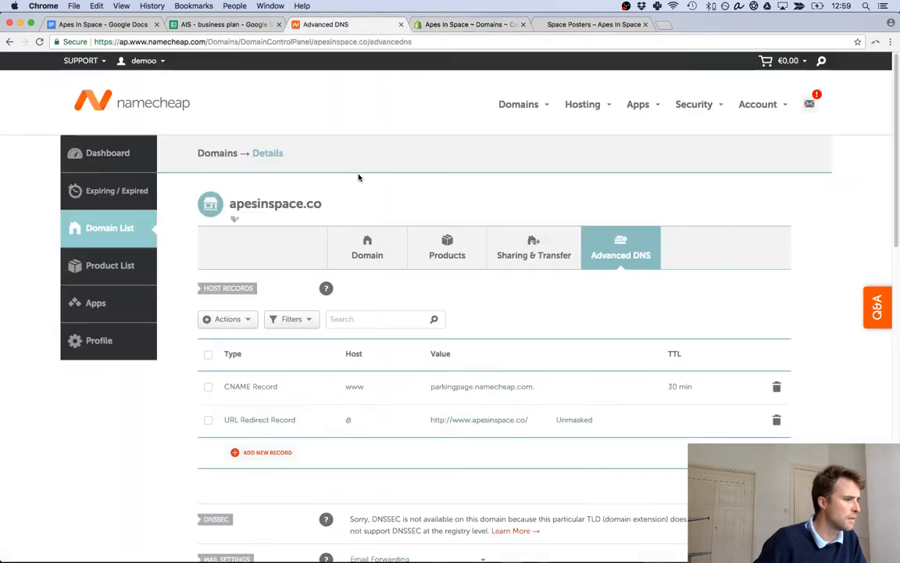
{"action": "left_click", "coordinate": [422, 25]}
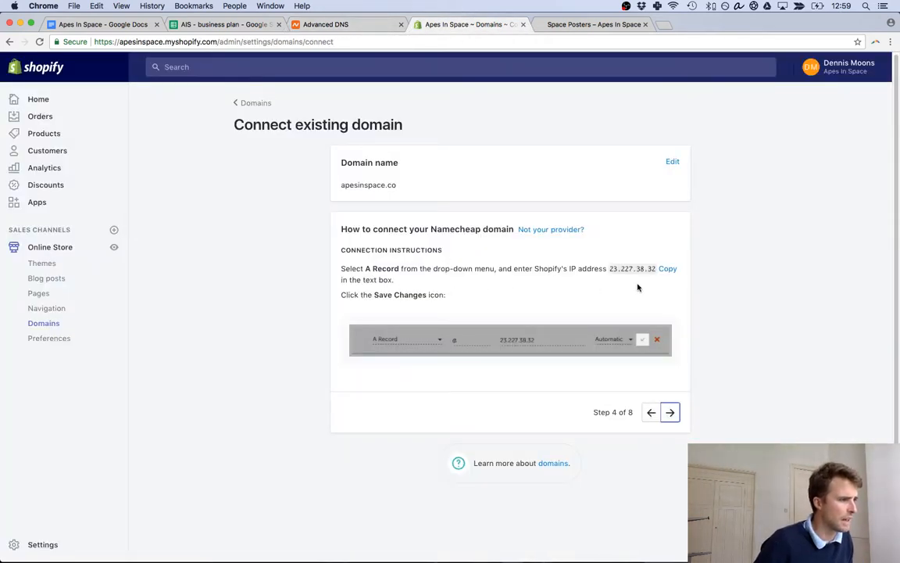
{"action": "left_click", "coordinate": [663, 269]}
{"action": "key", "text": "super+c"}
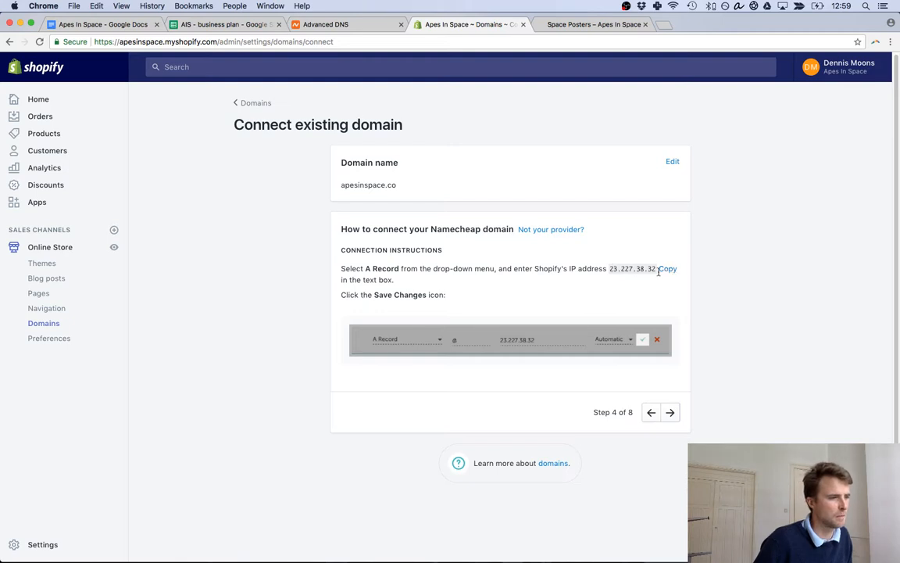
Add a new host record of type A Record to apesinspace.co in Namecheap's Advanced DNS settings.
{"action": "left_click", "coordinate": [316, 26]}
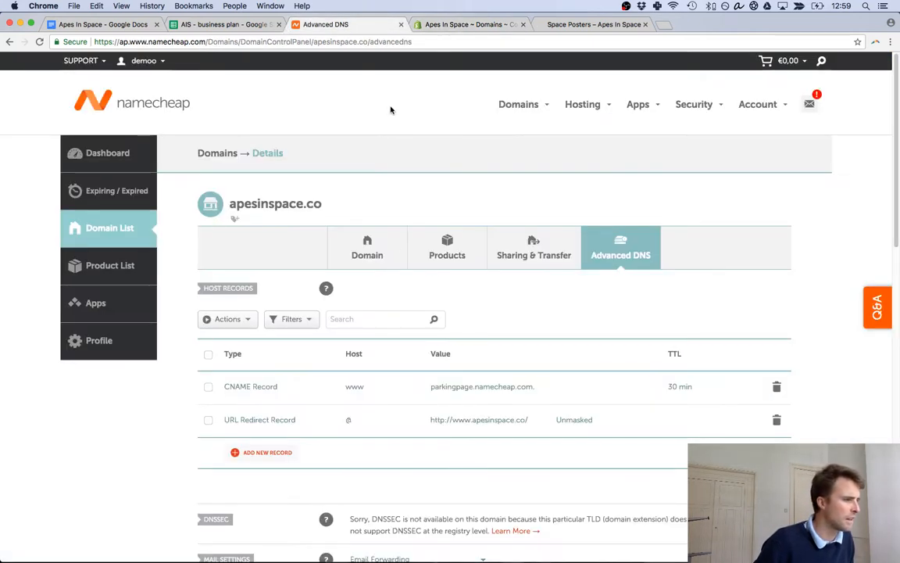
{"action": "left_click", "coordinate": [268, 452]}
{"action": "scroll", "coordinate": [267, 379], "scroll_direction": "down", "scroll_amount": 3}
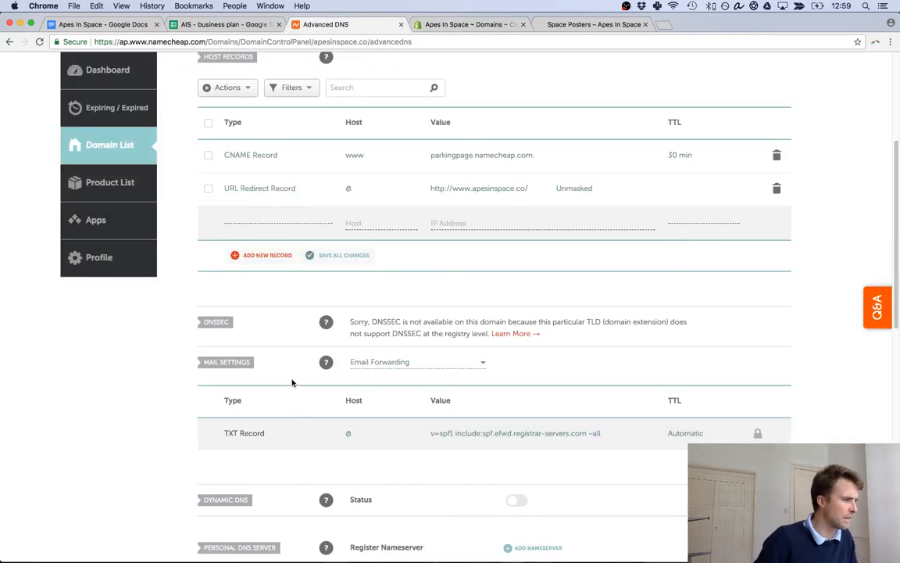
{"action": "left_click", "coordinate": [284, 237]}
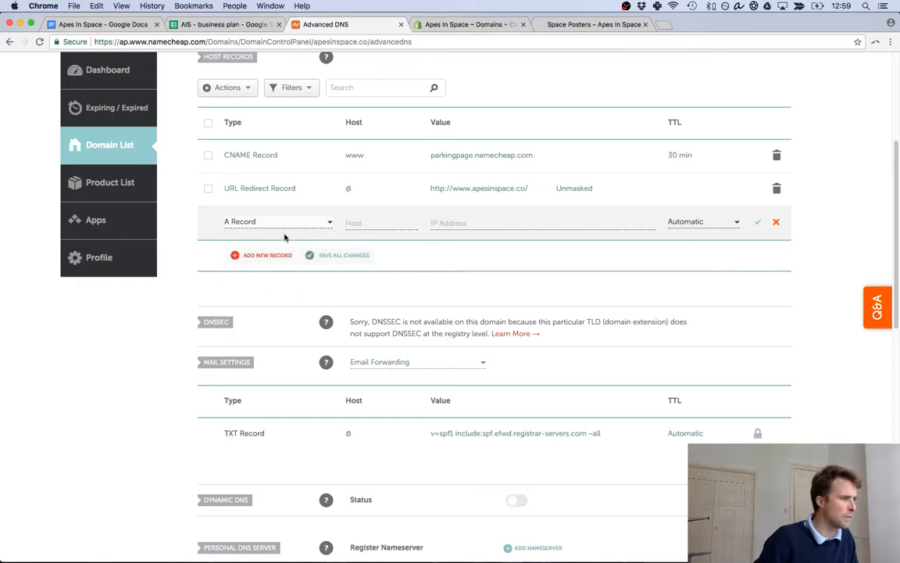
{"action": "left_click", "coordinate": [507, 220]}
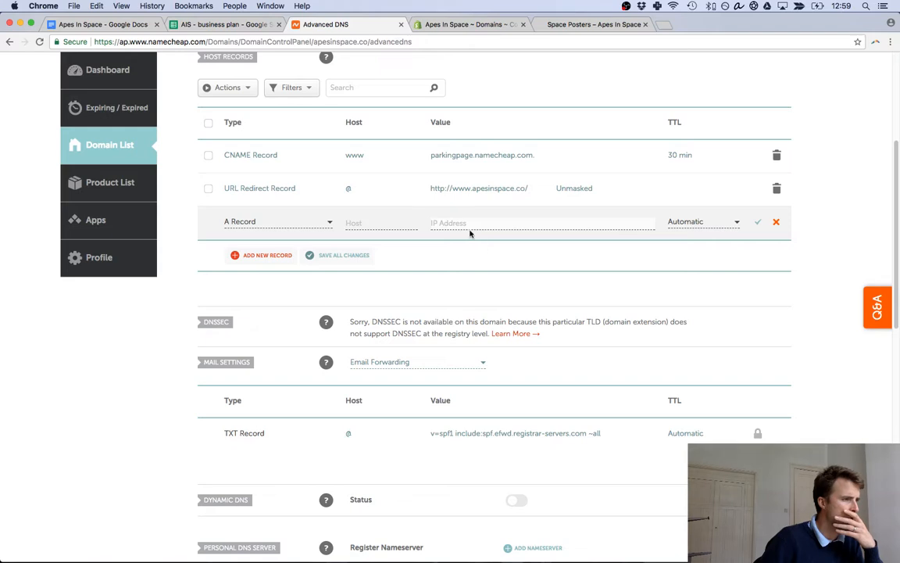
Check the A Record example in Shopify's instructions and set the new Namecheap record's host to @.
{"action": "left_click", "coordinate": [573, 25]}
{"action": "left_click", "coordinate": [473, 24]}
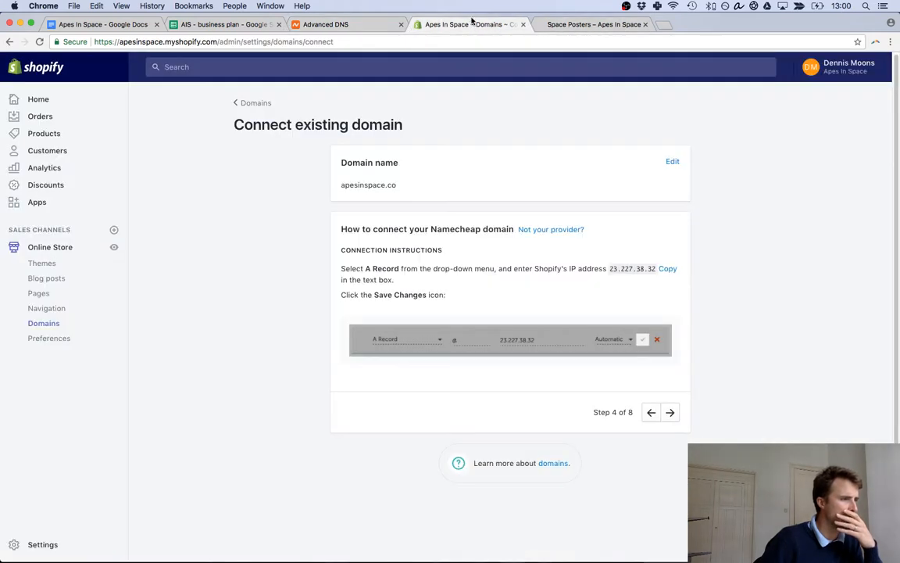
{"action": "left_click", "coordinate": [328, 25]}
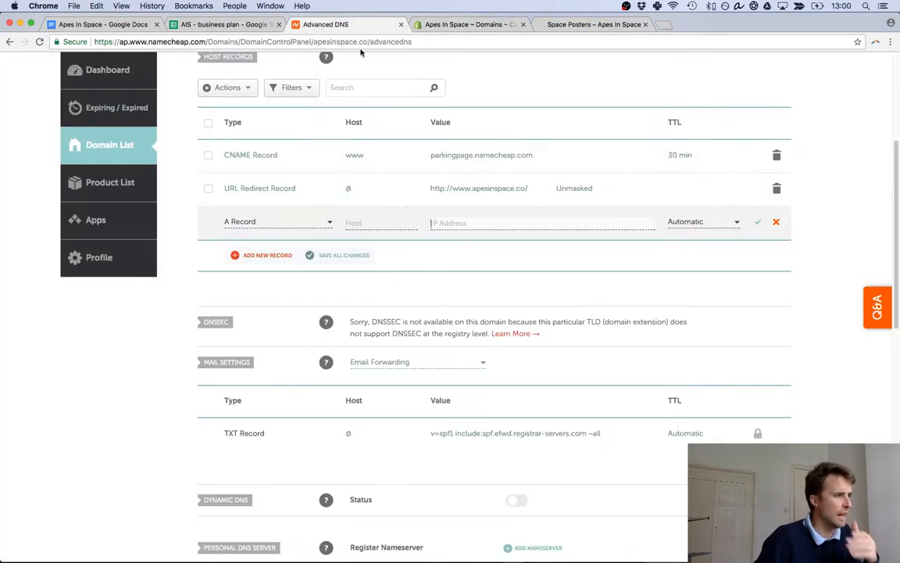
{"action": "left_click", "coordinate": [378, 223]}
{"action": "type", "text": "@"}
Enter 23.227.38.32 as the IP address of the new A Record.
{"action": "left_click", "coordinate": [434, 222]}
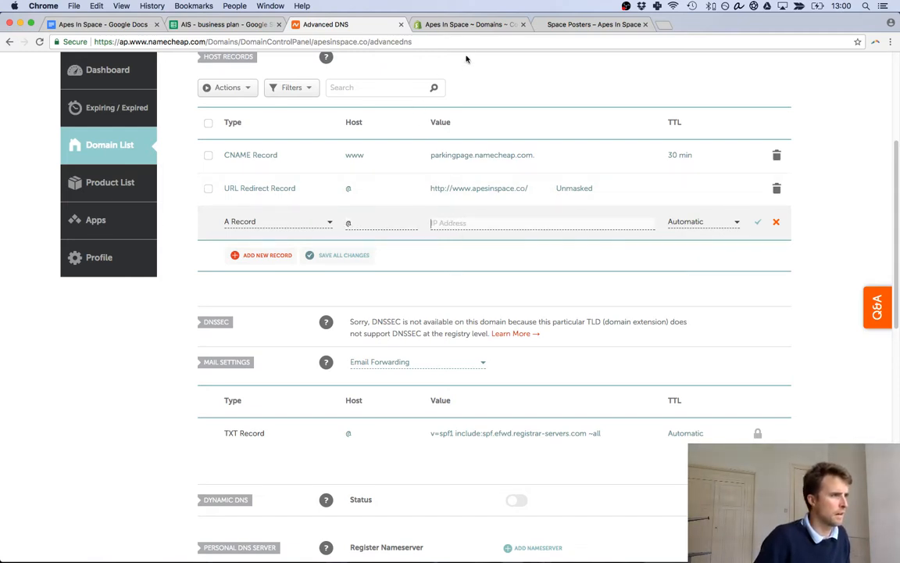
{"action": "left_click", "coordinate": [422, 41]}
{"action": "key", "text": "super+v"}
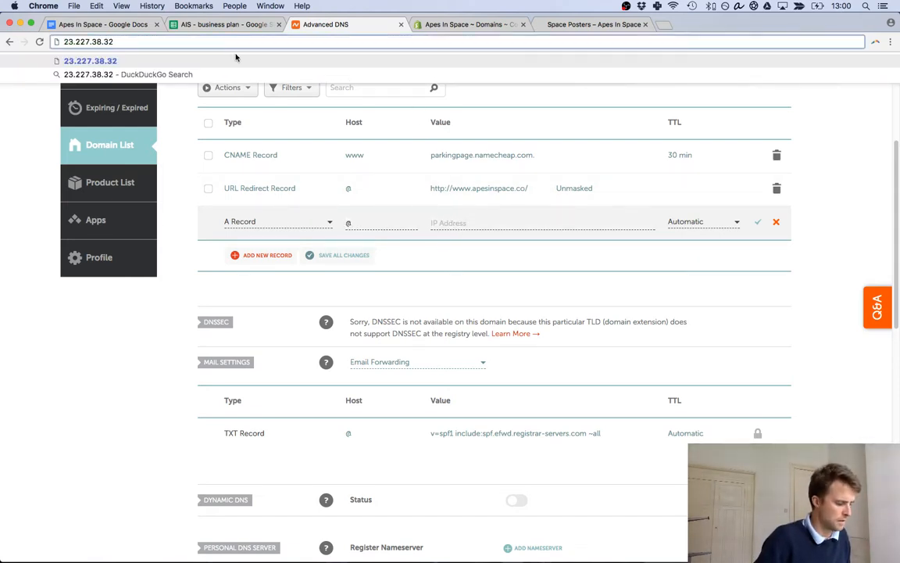
{"action": "key", "text": "super+a"}
{"action": "key", "text": "super+c"}
{"action": "left_click", "coordinate": [444, 226]}
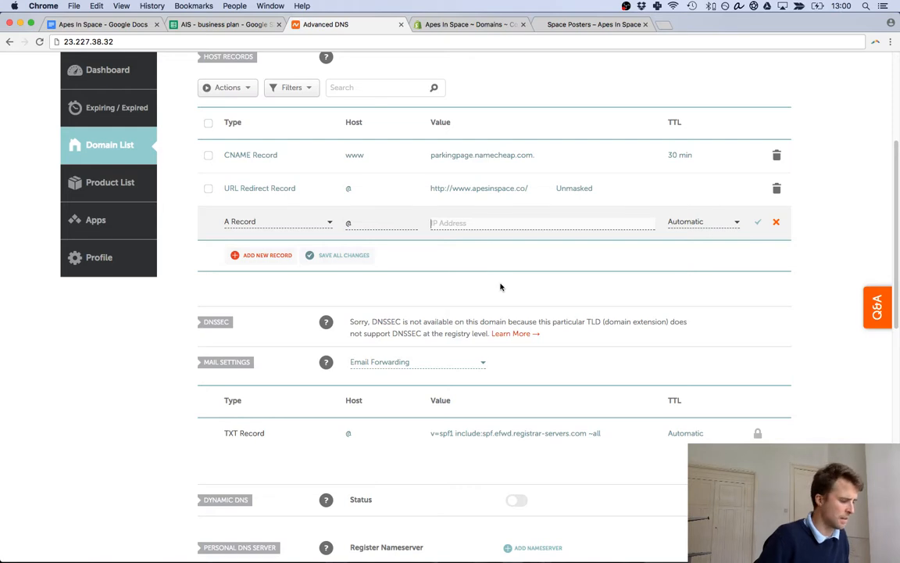
{"action": "type", "text": "23.227.38"}
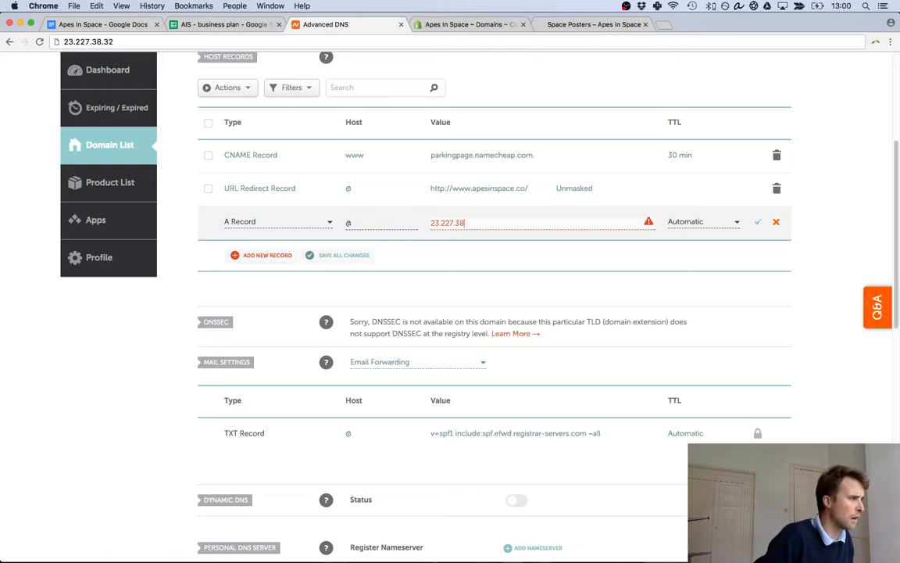
{"action": "type", "text": ".32"}
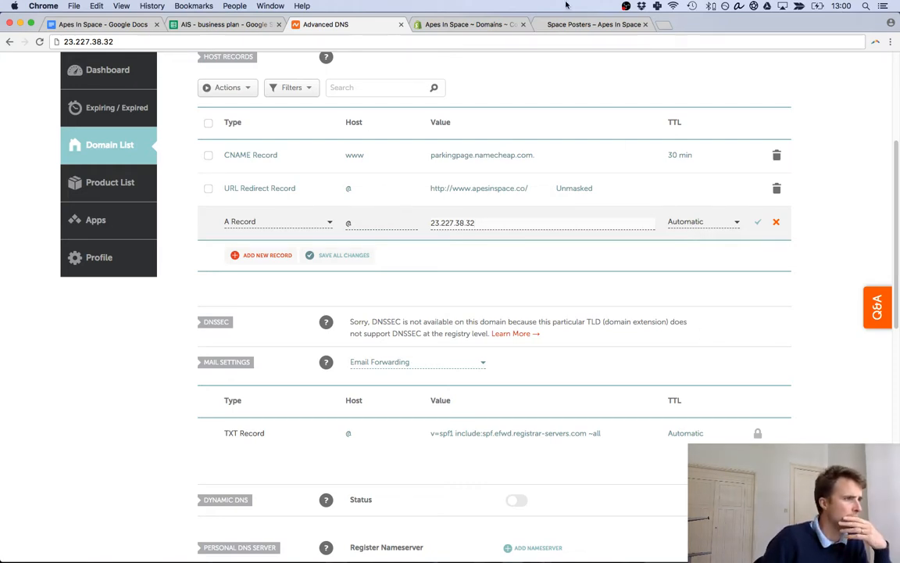
Return to Shopify's Namecheap connection instructions and advance them to step 5.
{"action": "left_click", "coordinate": [578, 24]}
{"action": "left_click", "coordinate": [469, 24]}
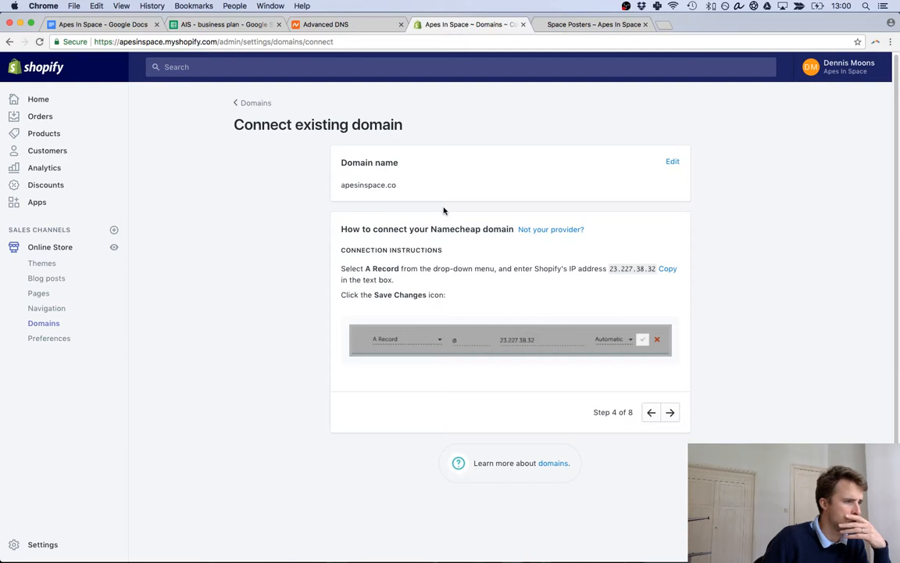
{"action": "left_click", "coordinate": [670, 412]}
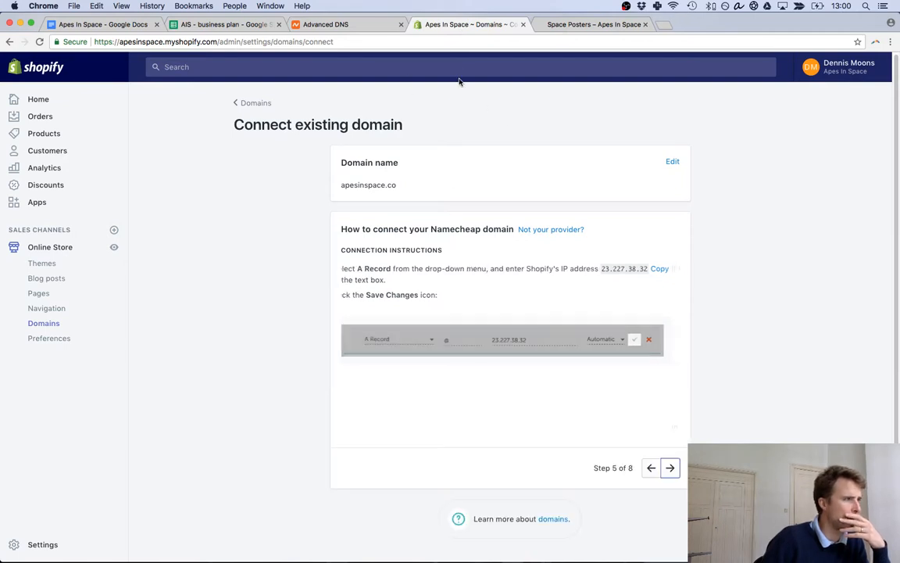
Save the new A Record in Namecheap and delete the default URL Redirect Record, as described in Shopify's step 5.
{"action": "left_click", "coordinate": [348, 24]}
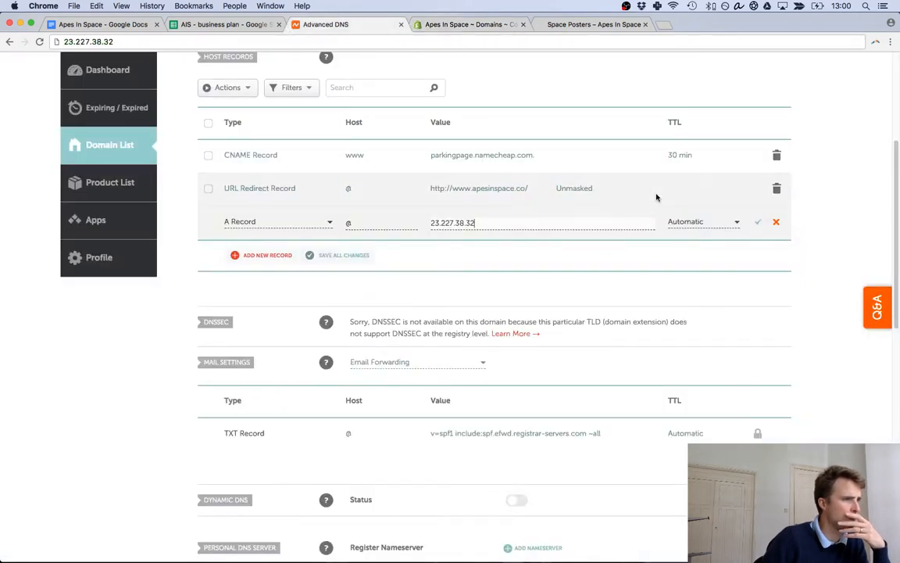
{"action": "left_click", "coordinate": [757, 222]}
{"action": "left_click", "coordinate": [469, 24]}
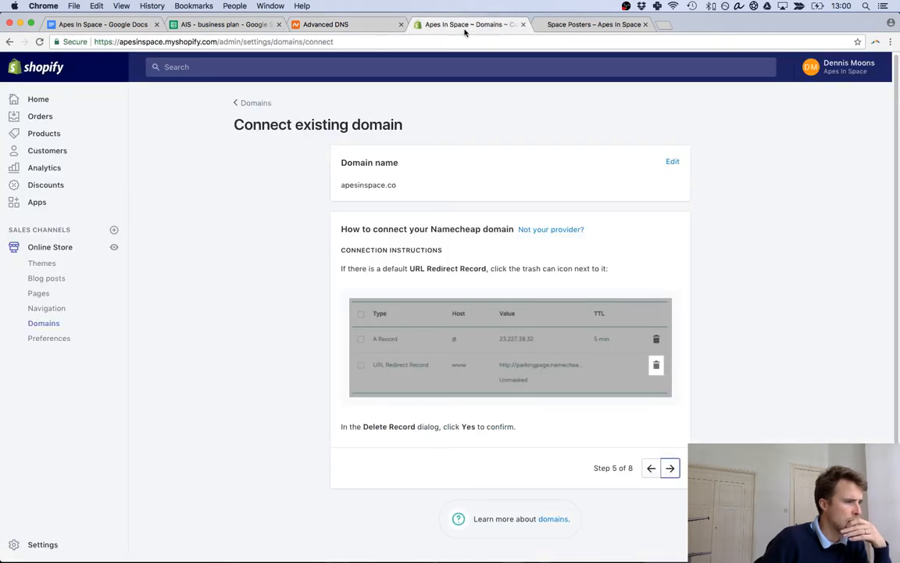
{"action": "left_click", "coordinate": [362, 29]}
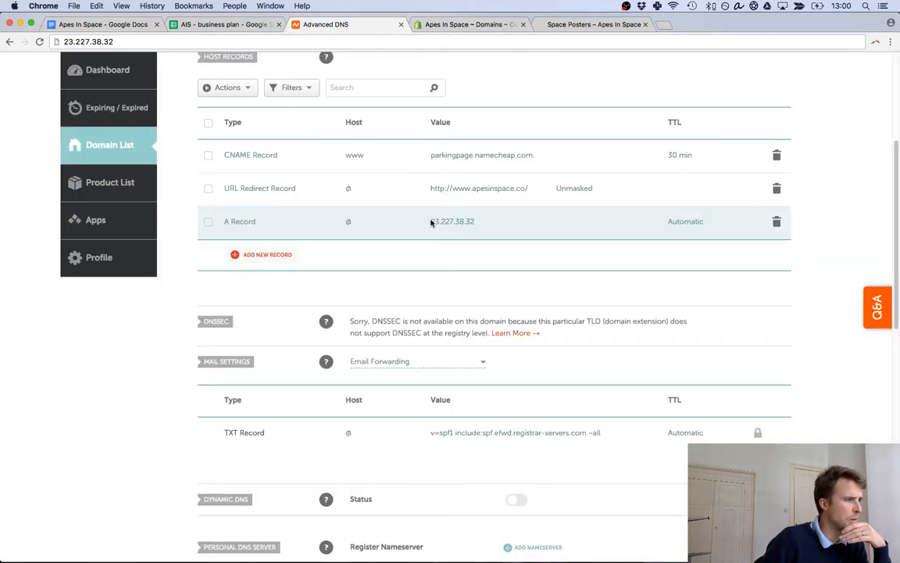
{"action": "left_click", "coordinate": [777, 191]}
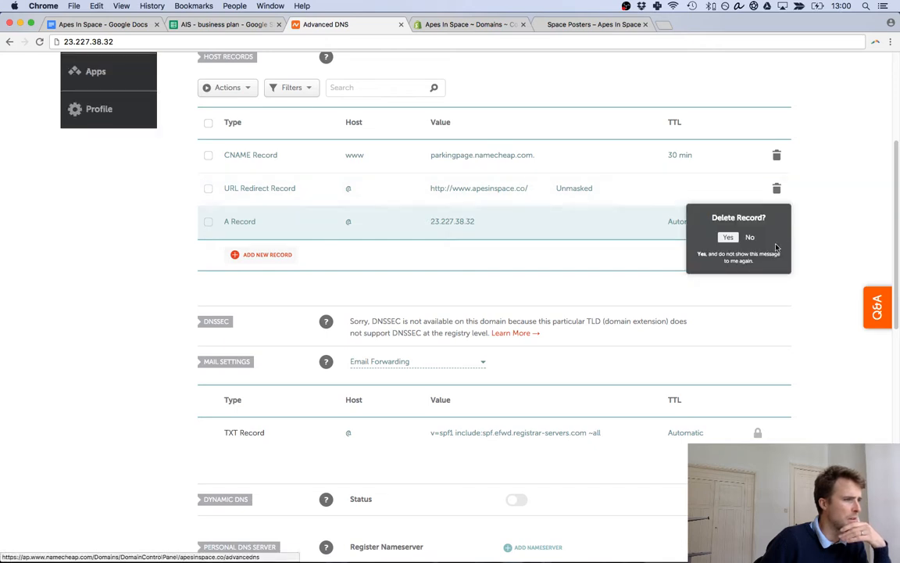
{"action": "left_click", "coordinate": [754, 236]}
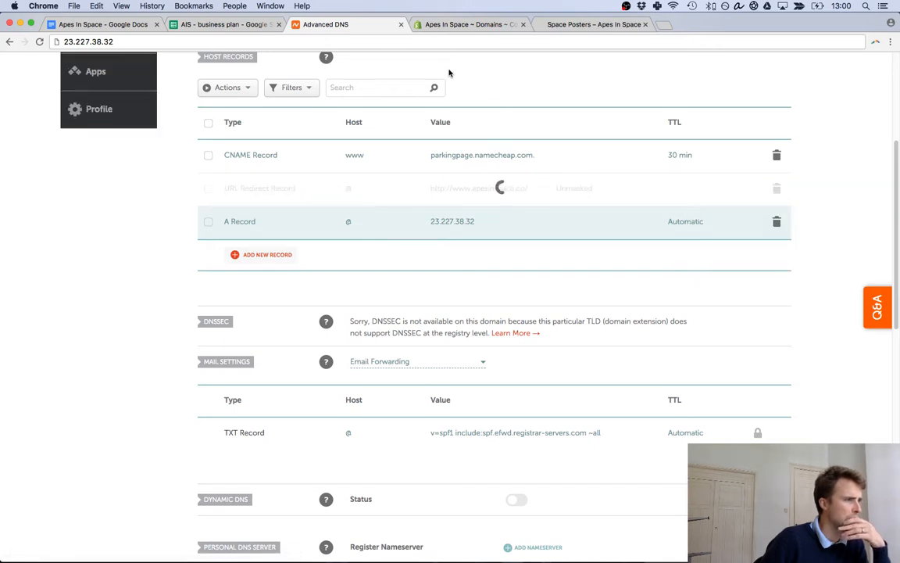
Advance Shopify's Namecheap connection instructions to step 7 and copy the CNAME value shops.myshopify.com.
{"action": "left_click", "coordinate": [417, 26]}
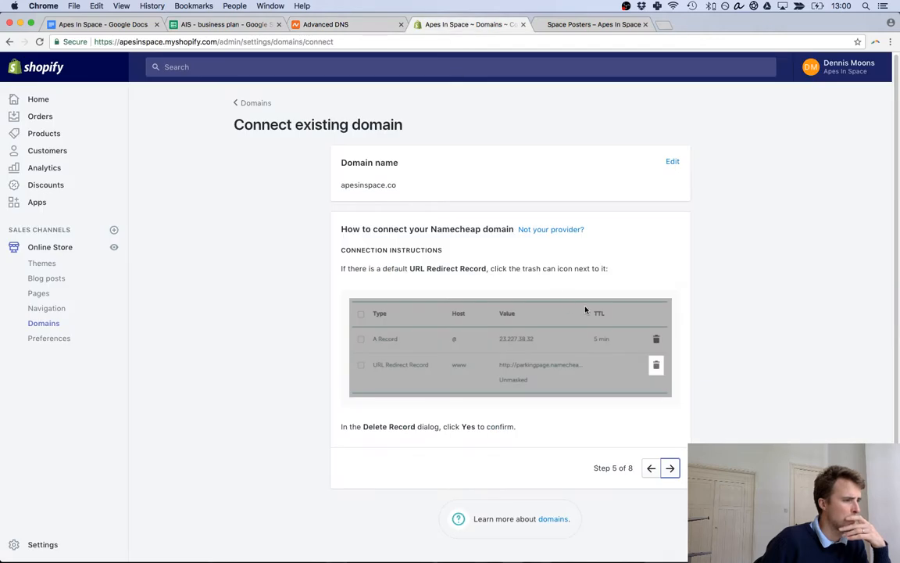
{"action": "left_click", "coordinate": [670, 467]}
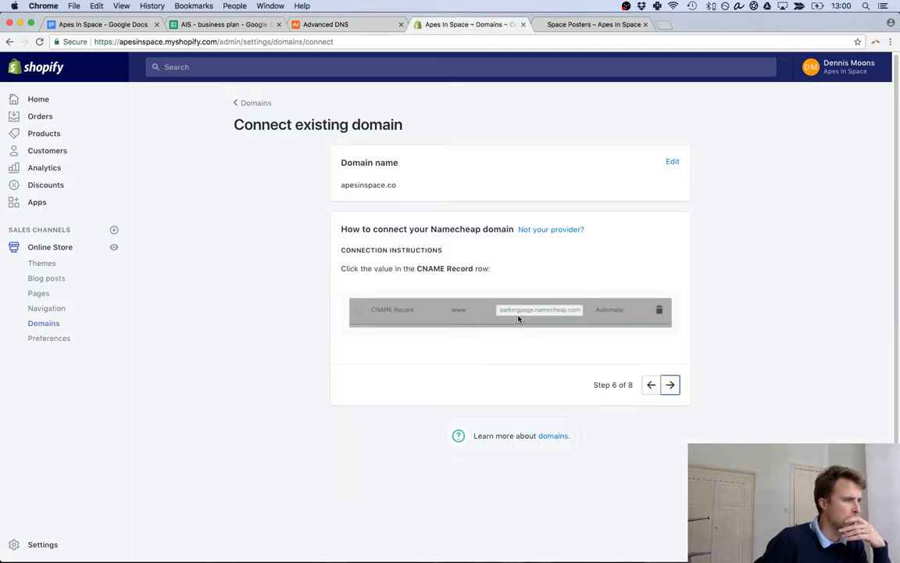
{"action": "left_click", "coordinate": [671, 385]}
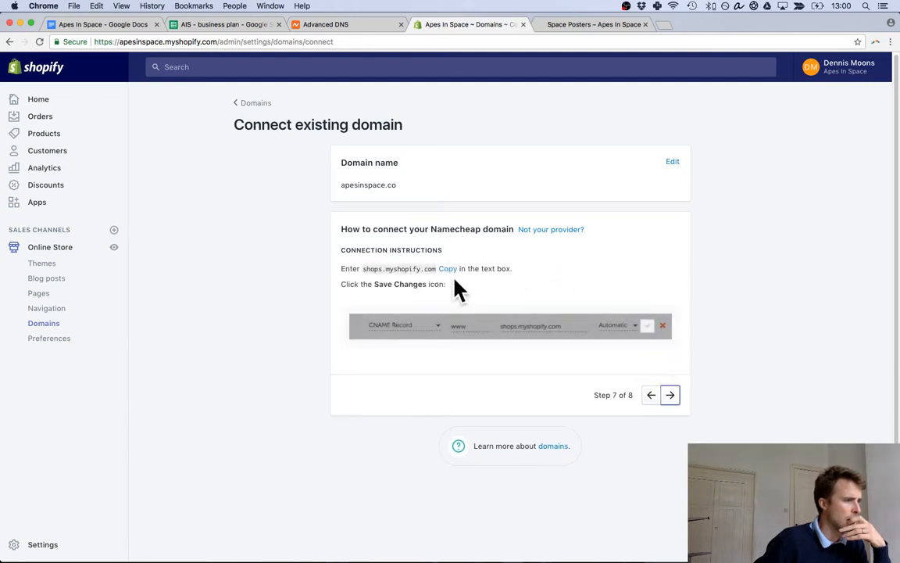
{"action": "left_click_drag", "start_coordinate": [363, 269], "coordinate": [450, 267]}
{"action": "key", "text": "super+c"}
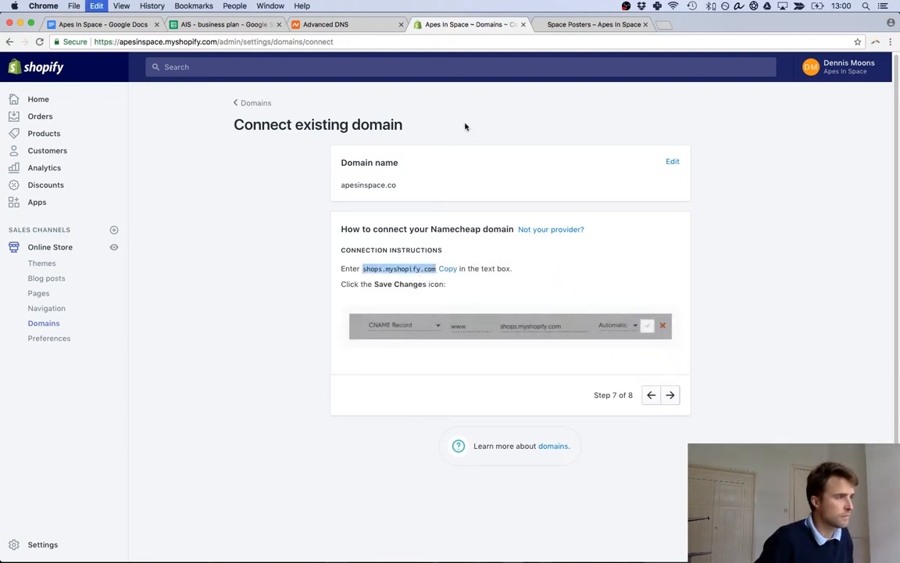
Replace the value of the www CNAME Record in Namecheap with shops.myshopify.com.
{"action": "left_click", "coordinate": [344, 24]}
{"action": "left_click", "coordinate": [543, 156]}
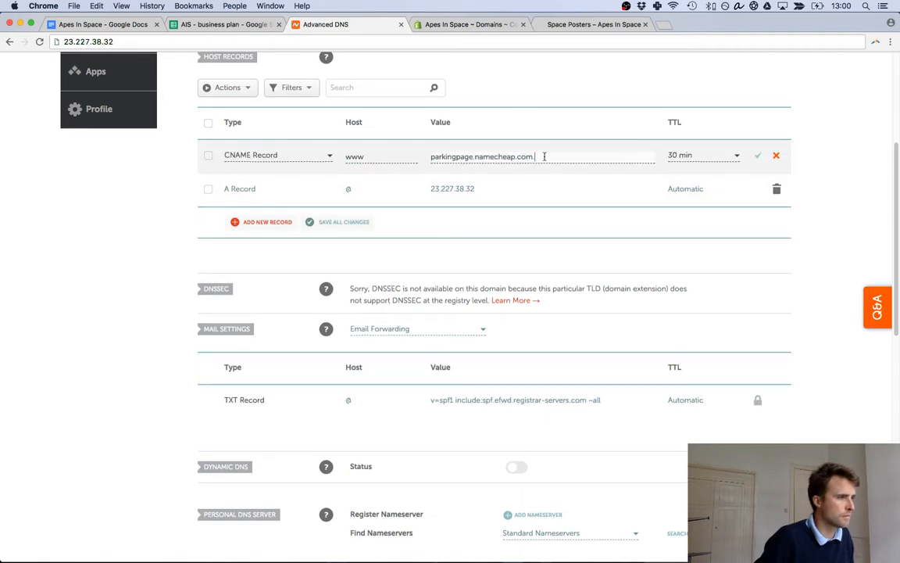
{"action": "left_click_drag", "start_coordinate": [542, 156], "coordinate": [449, 151]}
{"action": "key", "text": "super+f"}
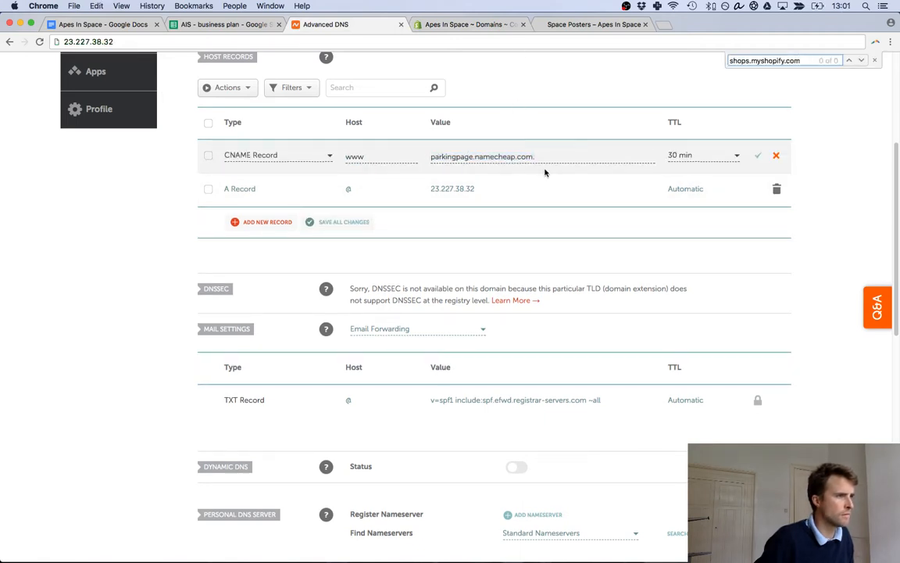
{"action": "key", "text": "super+a"}
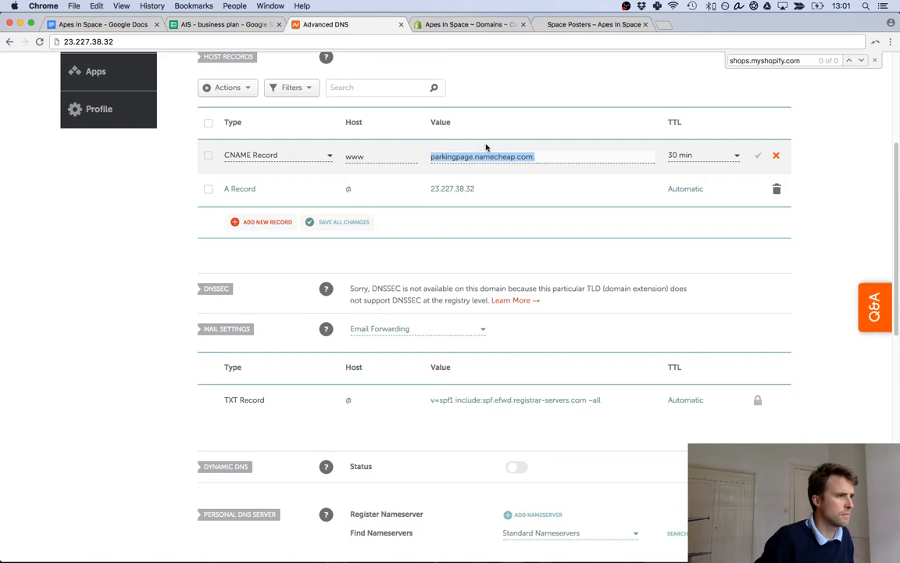
{"action": "left_click", "coordinate": [545, 151]}
{"action": "left_click_drag", "start_coordinate": [544, 156], "coordinate": [408, 148]}
{"action": "type", "text": "shops.mysho"}
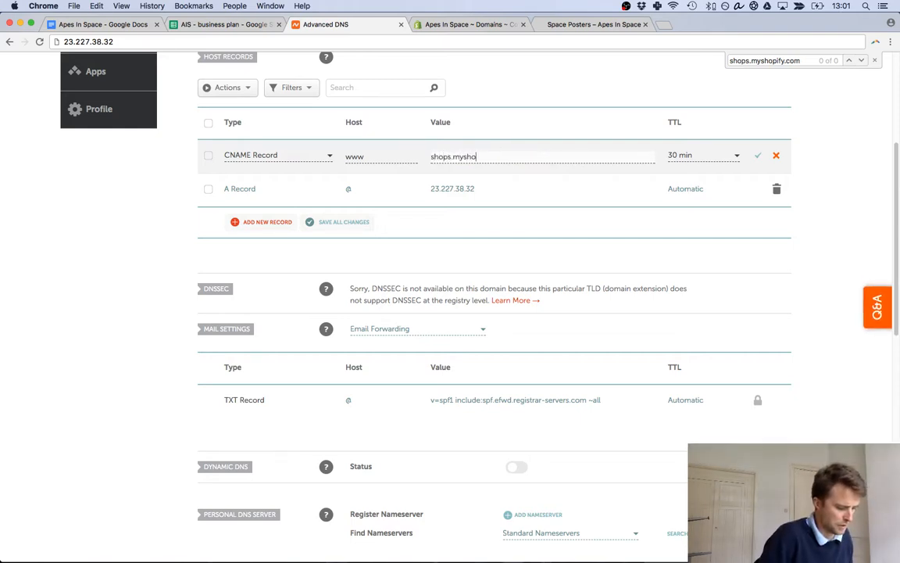
{"action": "type", "text": "pify.com"}
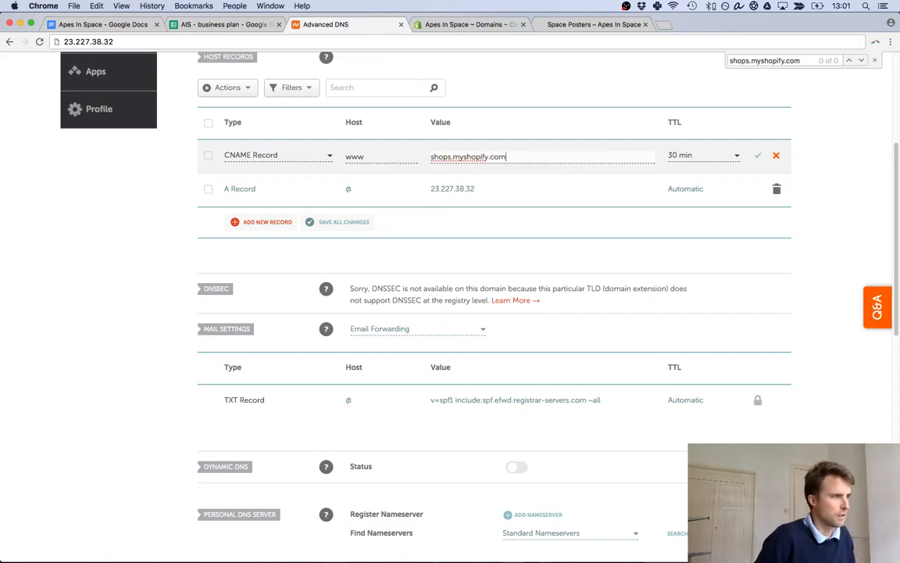
Advance Shopify's connection instructions to the final verification step and save the edited CNAME Record in Namecheap.
{"action": "left_click", "coordinate": [443, 26]}
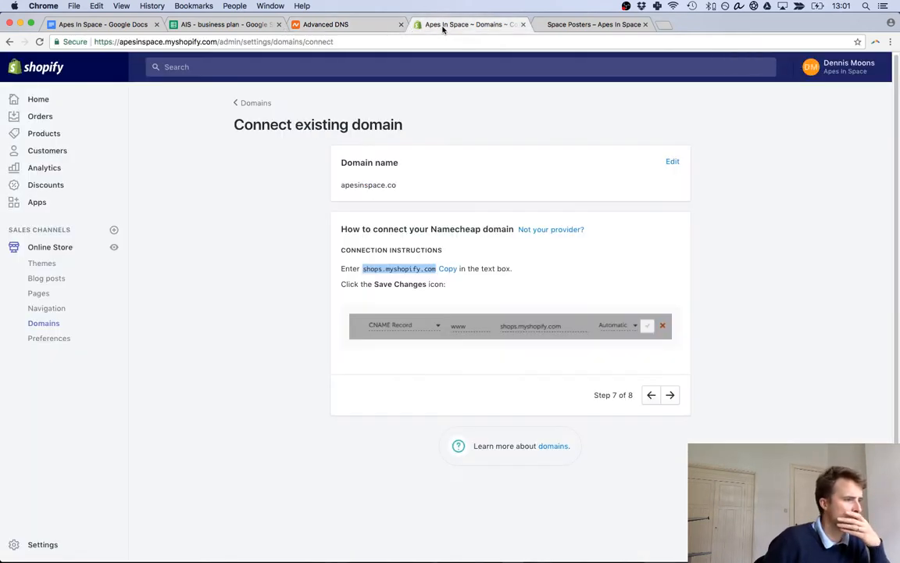
{"action": "left_click", "coordinate": [669, 395]}
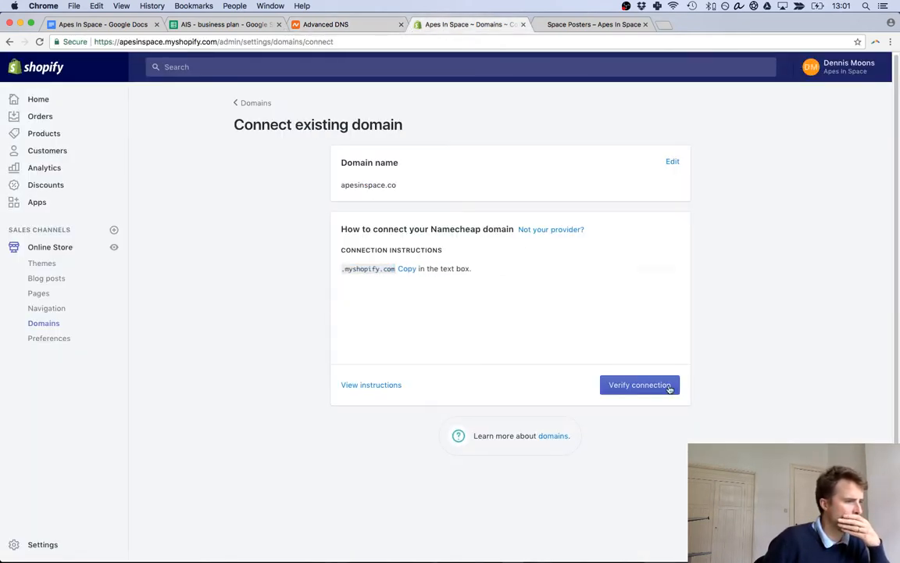
{"action": "left_click", "coordinate": [357, 32]}
{"action": "left_click", "coordinate": [758, 155]}
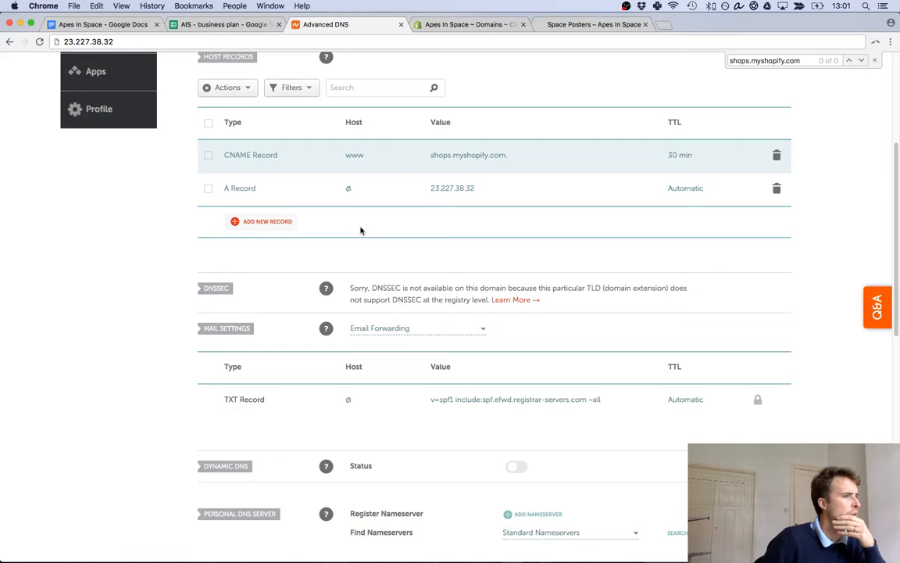
Review the saved host records of apesinspace.co and verify the domain connection in Shopify.
{"action": "scroll", "coordinate": [219, 270], "scroll_direction": "down", "scroll_amount": 3}
{"action": "scroll", "coordinate": [216, 274], "scroll_direction": "up", "scroll_amount": 5}
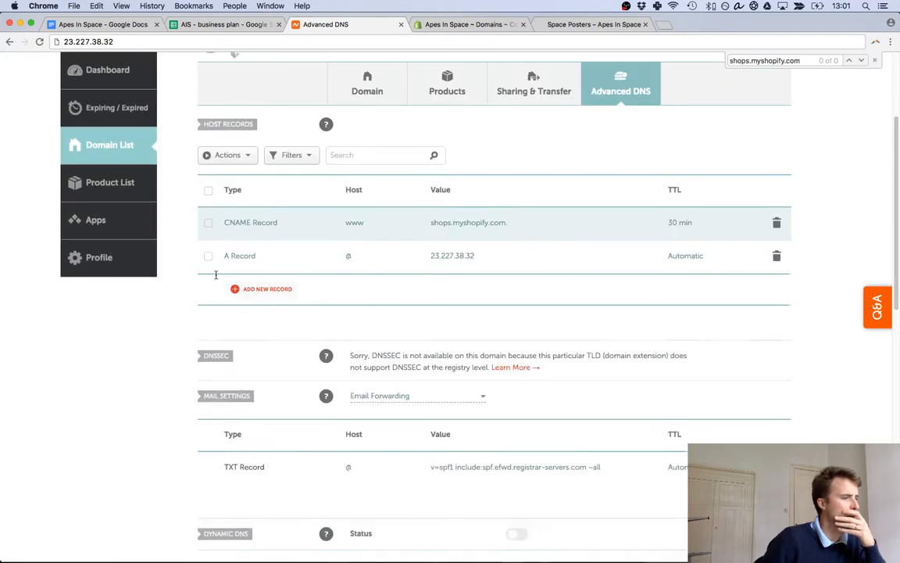
{"action": "scroll", "coordinate": [215, 275], "scroll_direction": "up", "scroll_amount": 3}
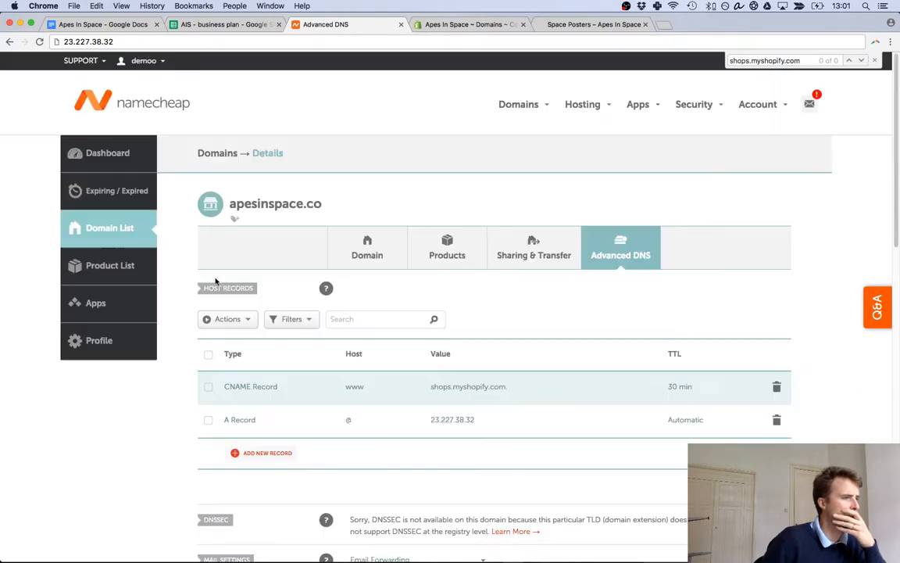
{"action": "left_click", "coordinate": [439, 22]}
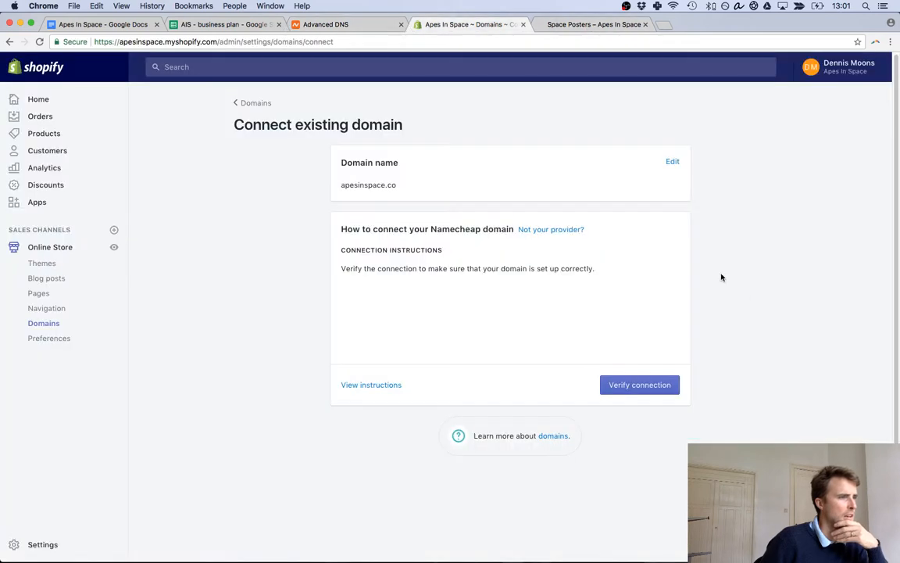
{"action": "left_click", "coordinate": [657, 385]}
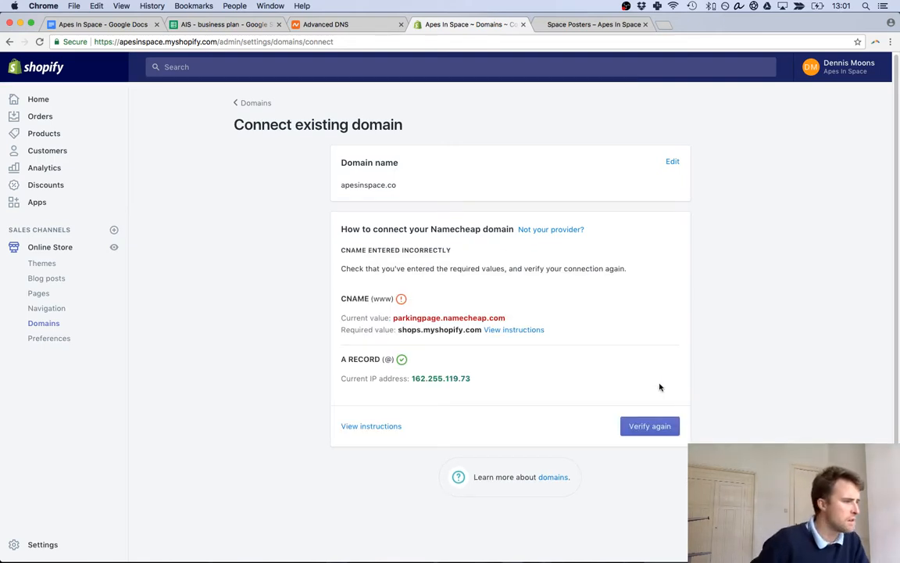
Return to Namecheap and reload the Advanced DNS page of apesinspace.co to recheck its host records.
{"action": "left_click", "coordinate": [363, 26]}
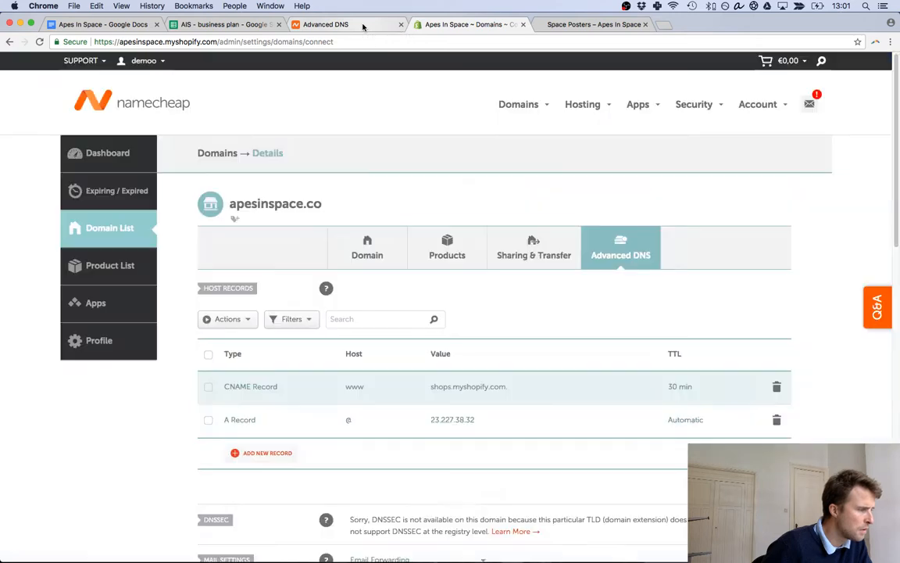
{"action": "key", "text": "super+f"}
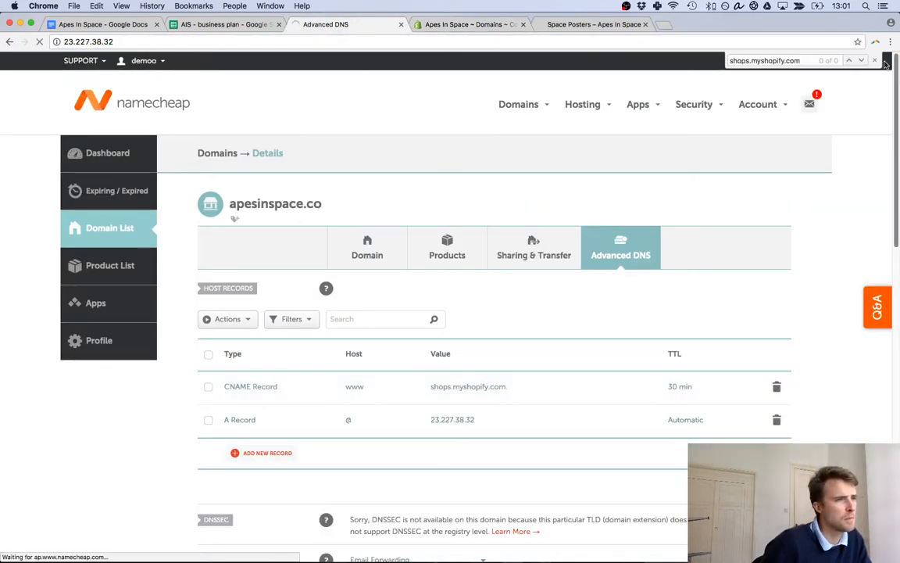
{"action": "left_click", "coordinate": [9, 41]}
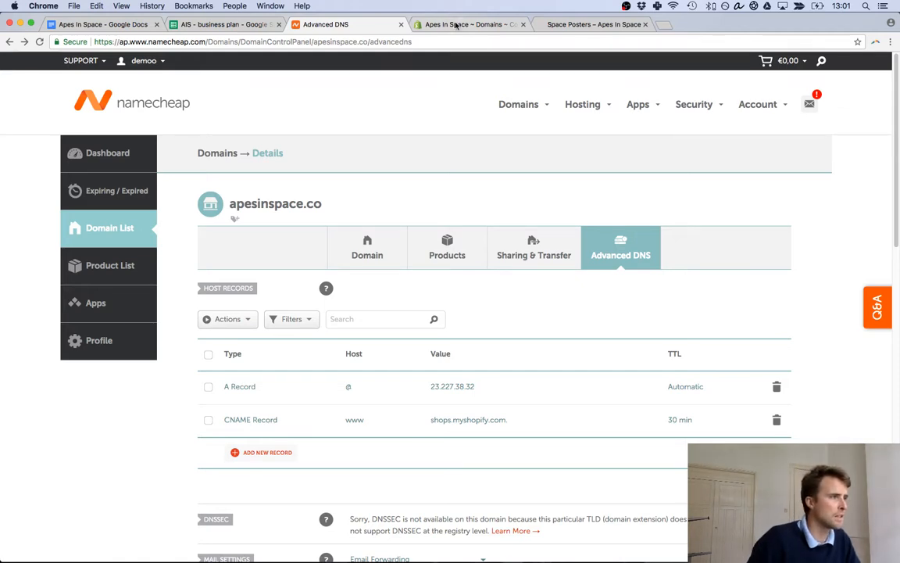
Reread Shopify's Namecheap connection instructions from step 1 to the end, checking the A Record, URL Redirect Record and CNAME Record requirements.
{"action": "left_click", "coordinate": [414, 23]}
{"action": "left_click", "coordinate": [377, 426]}
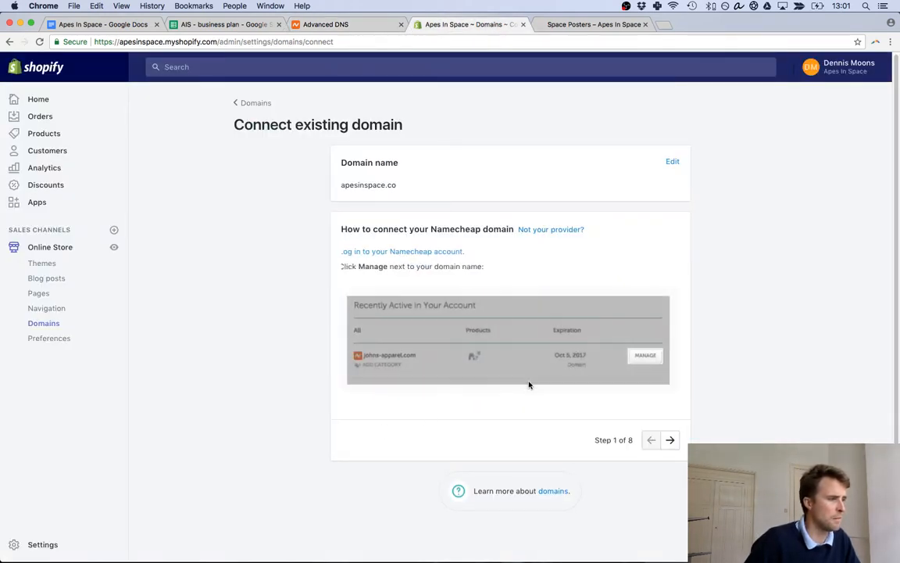
{"action": "left_click", "coordinate": [672, 441]}
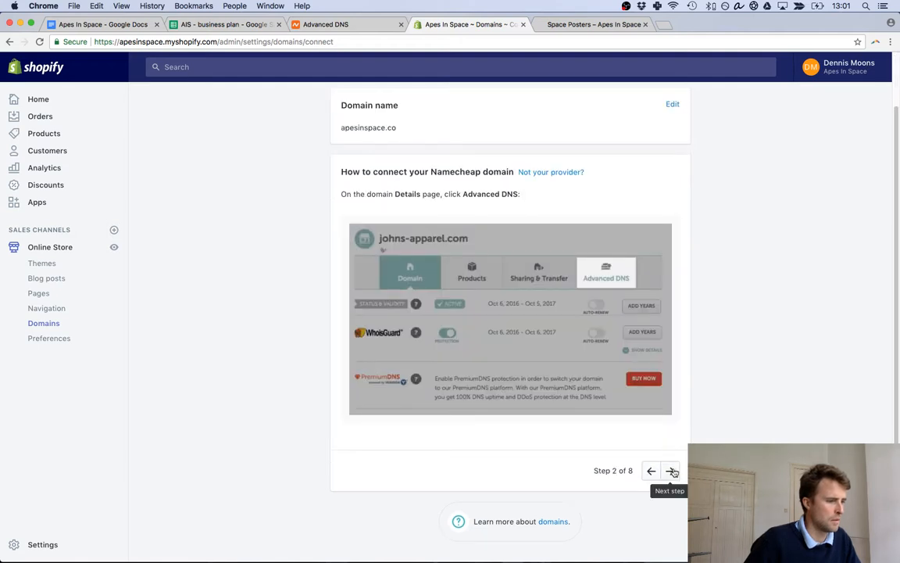
{"action": "left_click", "coordinate": [672, 471]}
{"action": "left_click", "coordinate": [672, 471]}
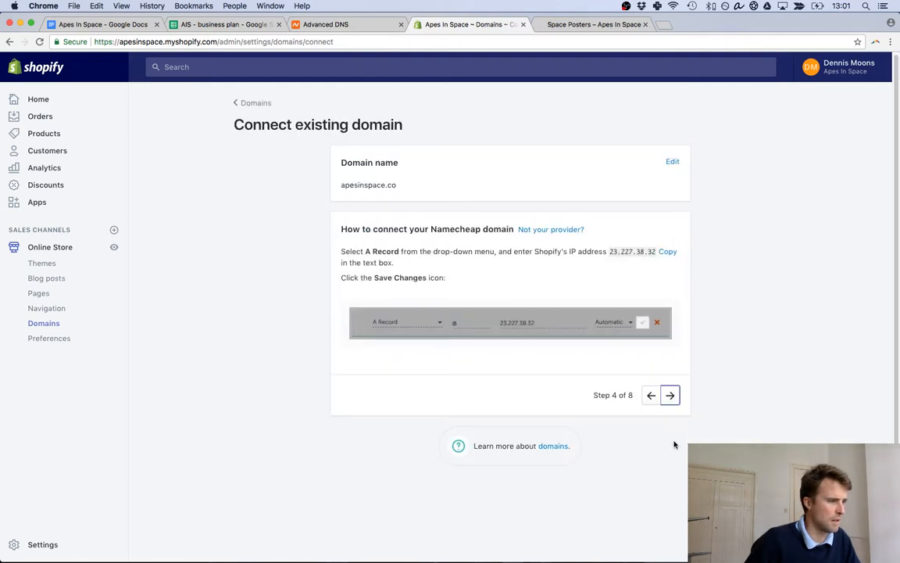
{"action": "left_click", "coordinate": [672, 395]}
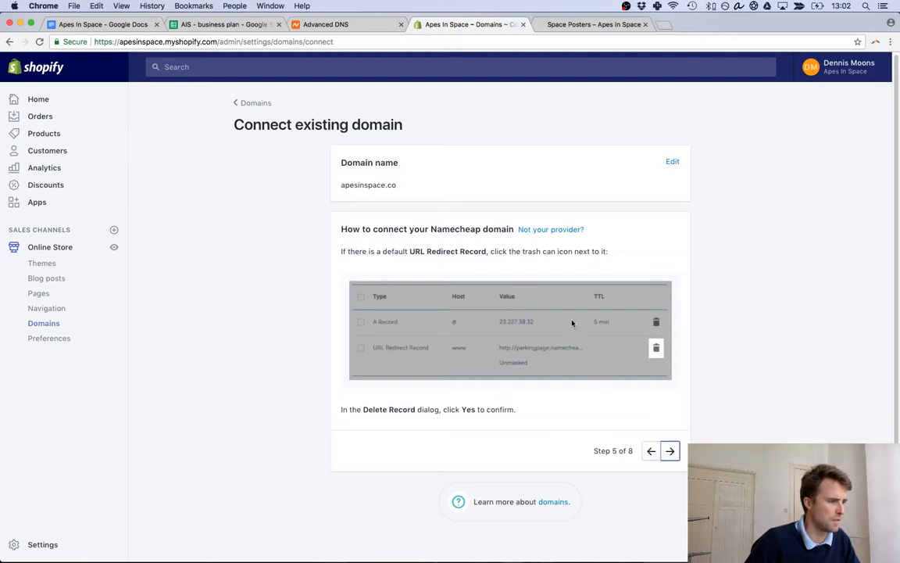
{"action": "left_click", "coordinate": [654, 451]}
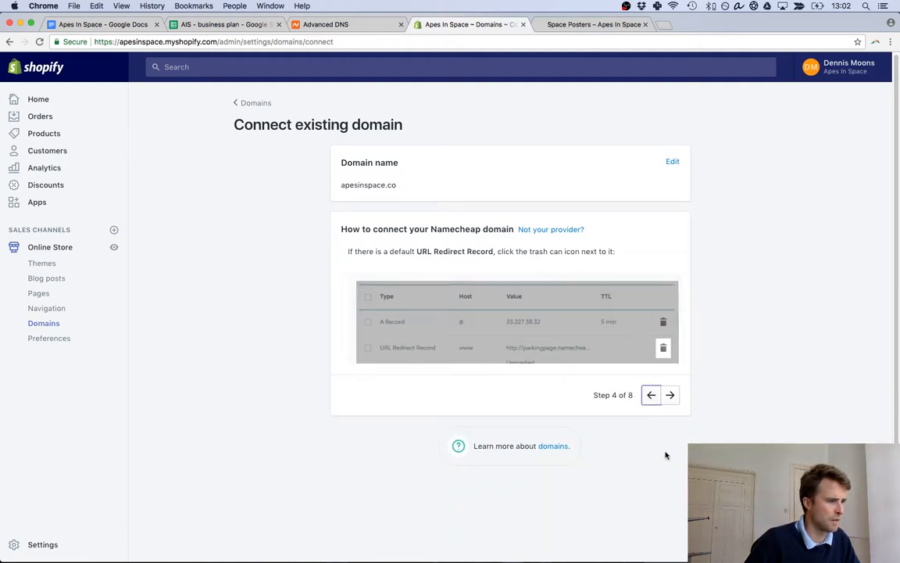
{"action": "left_click", "coordinate": [671, 396]}
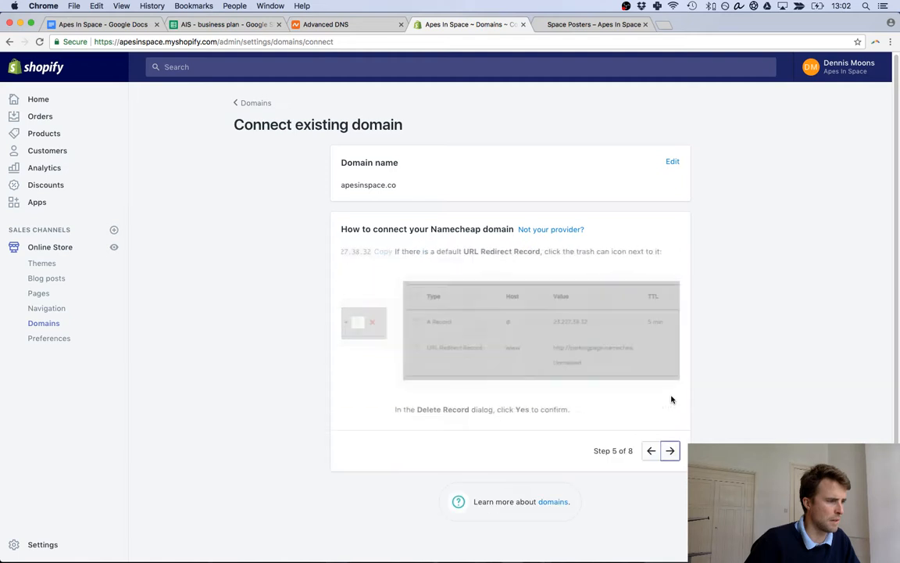
{"action": "left_click", "coordinate": [671, 452]}
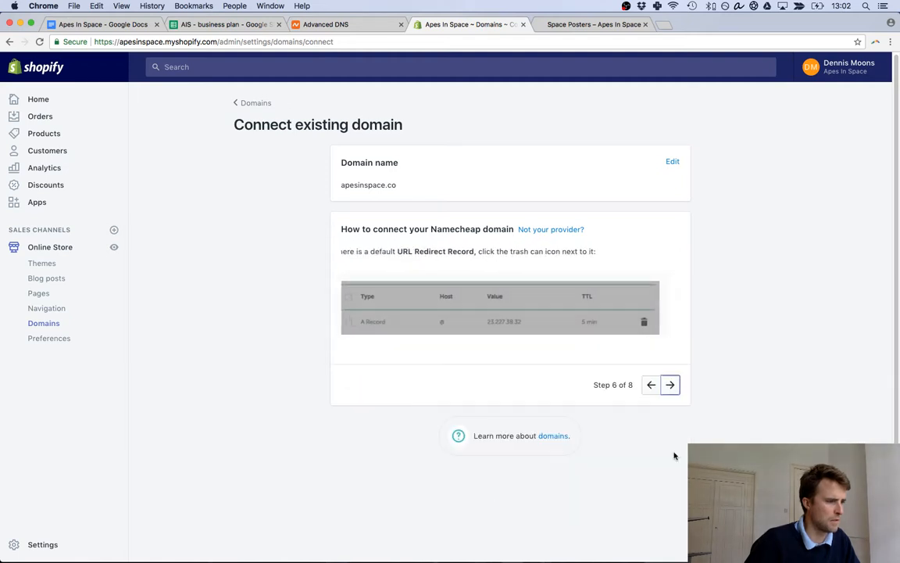
{"action": "left_click", "coordinate": [670, 384]}
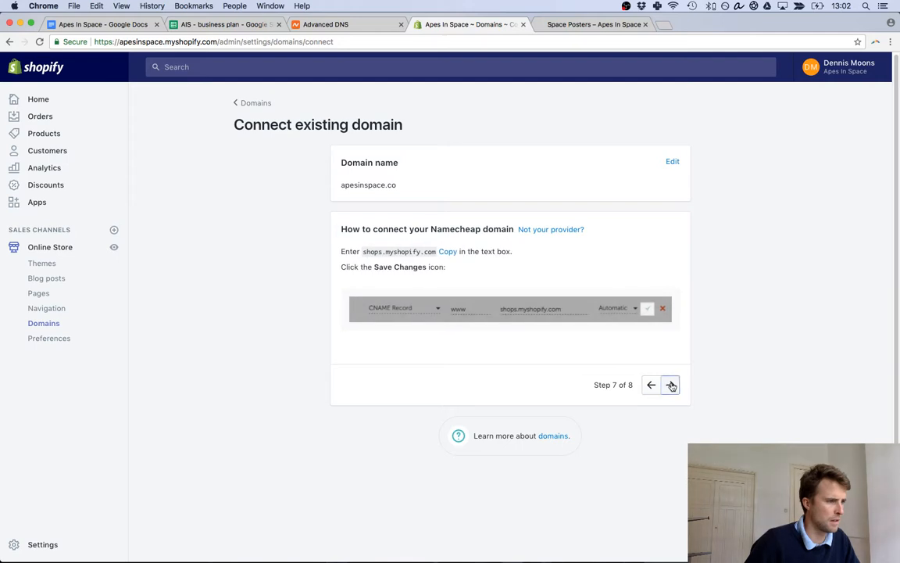
{"action": "left_click", "coordinate": [670, 384]}
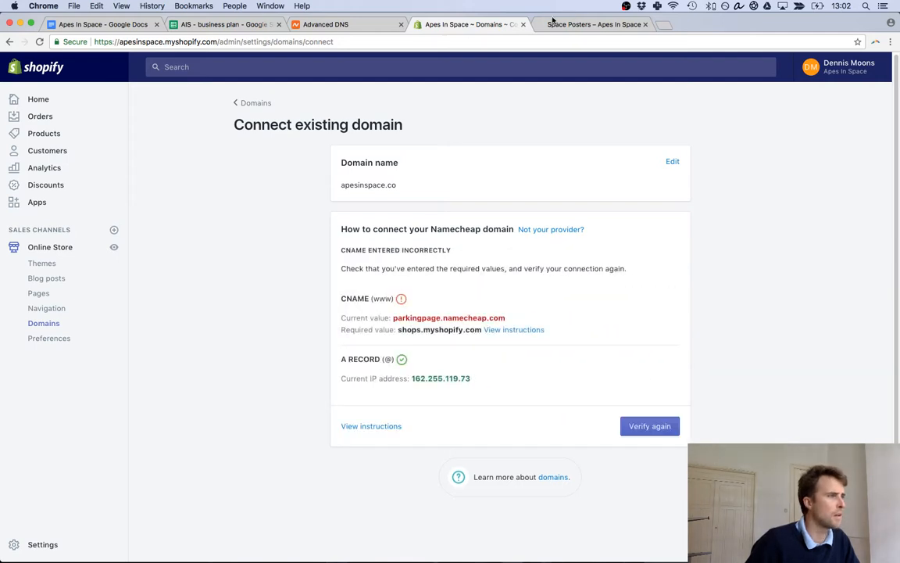
Set the TTL of the CNAME Record for apesinspace.co to Automatic in Namecheap and save the record.
{"action": "left_click", "coordinate": [328, 24]}
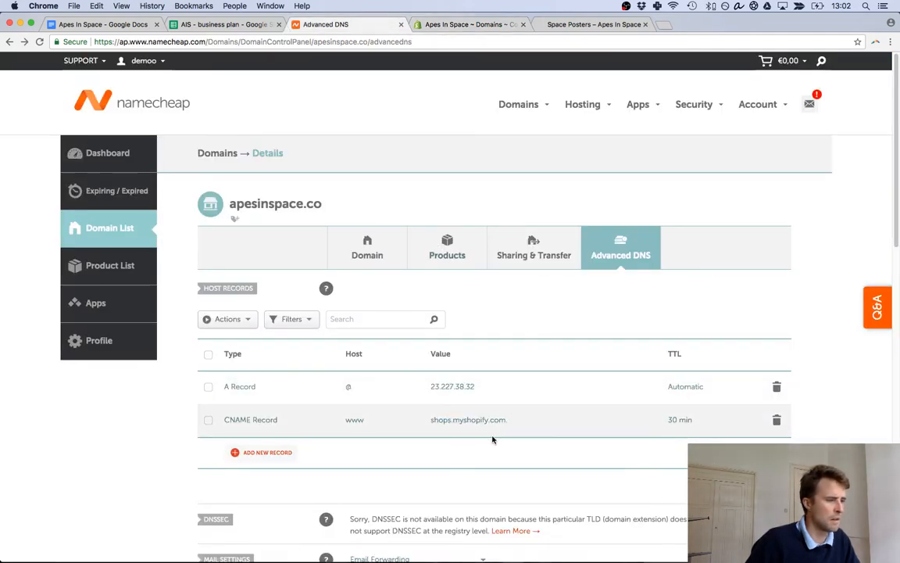
{"action": "left_click", "coordinate": [700, 426]}
{"action": "left_click", "coordinate": [709, 422]}
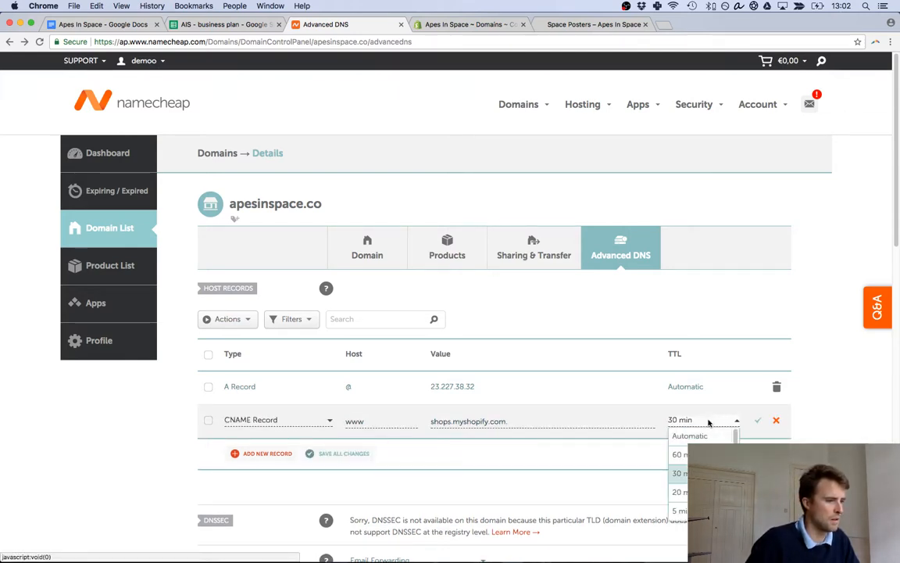
{"action": "left_click", "coordinate": [690, 435]}
{"action": "left_click", "coordinate": [758, 419]}
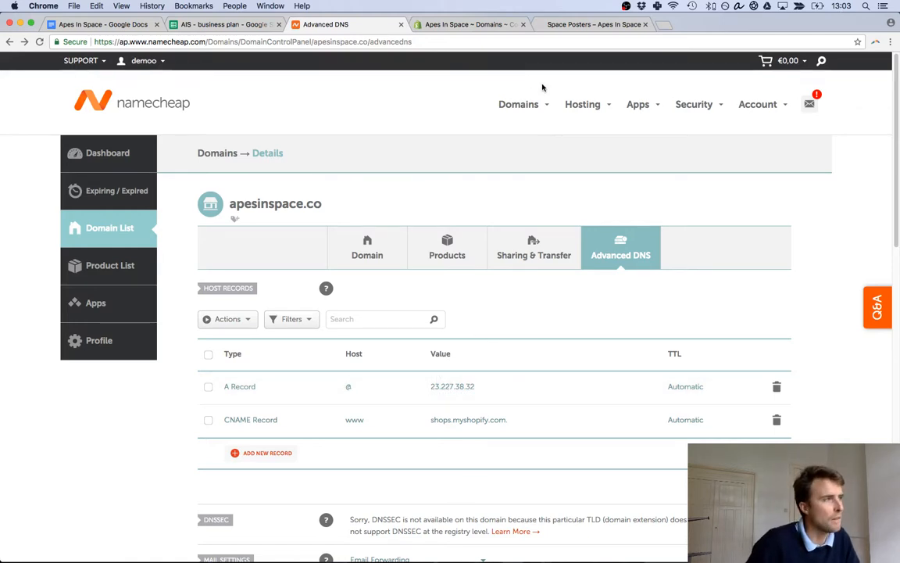
Return to Shopify and reload the Connect existing domain page to restart the connection.
{"action": "left_click", "coordinate": [468, 26]}
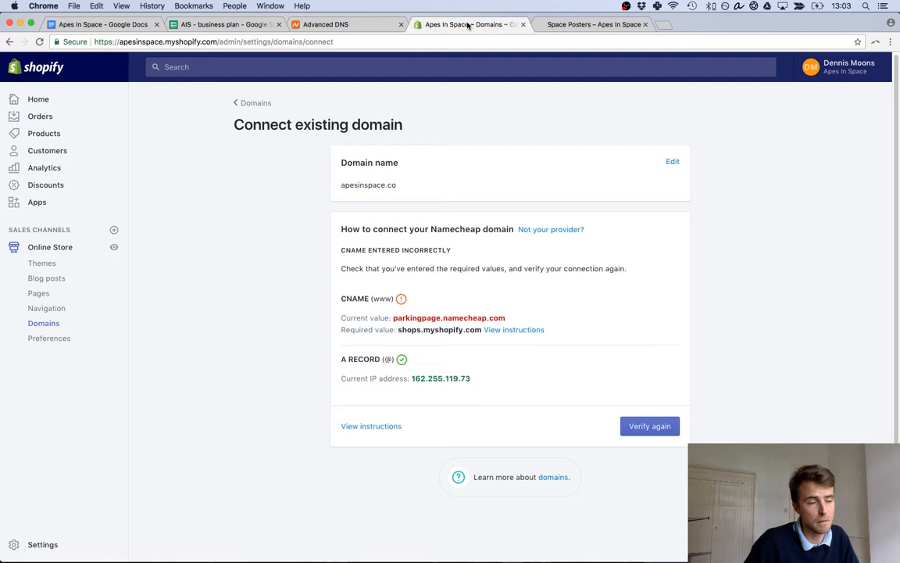
{"action": "left_click", "coordinate": [398, 40]}
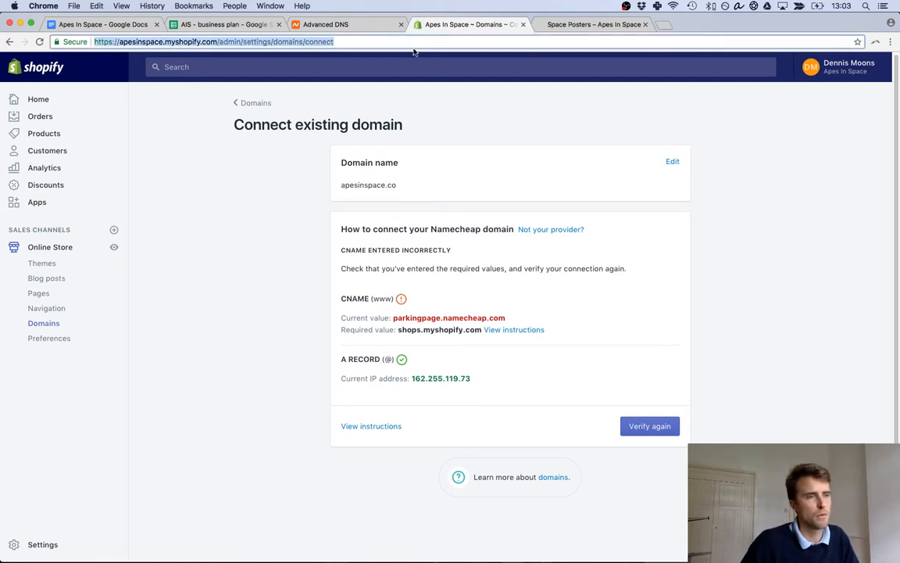
{"action": "key", "text": "Return"}
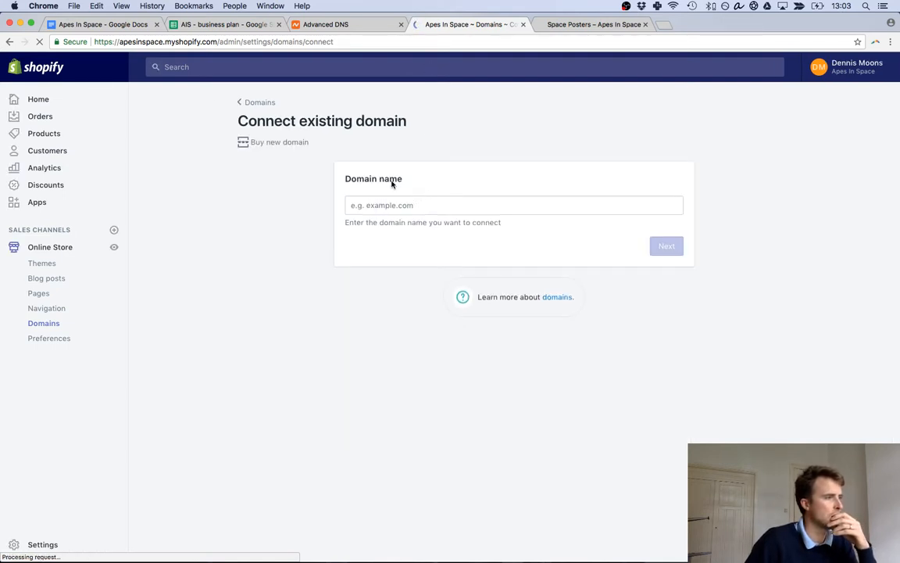
{"action": "left_click", "coordinate": [11, 44]}
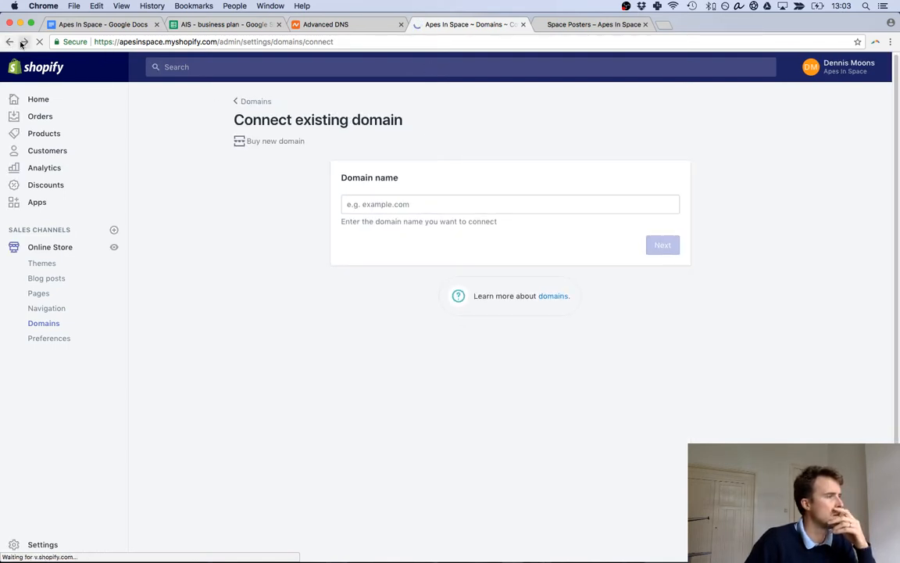
Copy the domain name apesinspace.co from Namecheap and submit it in Shopify as the existing domain to connect.
{"action": "left_click", "coordinate": [410, 204]}
{"action": "type", "text": "shops.myshopify.com"}
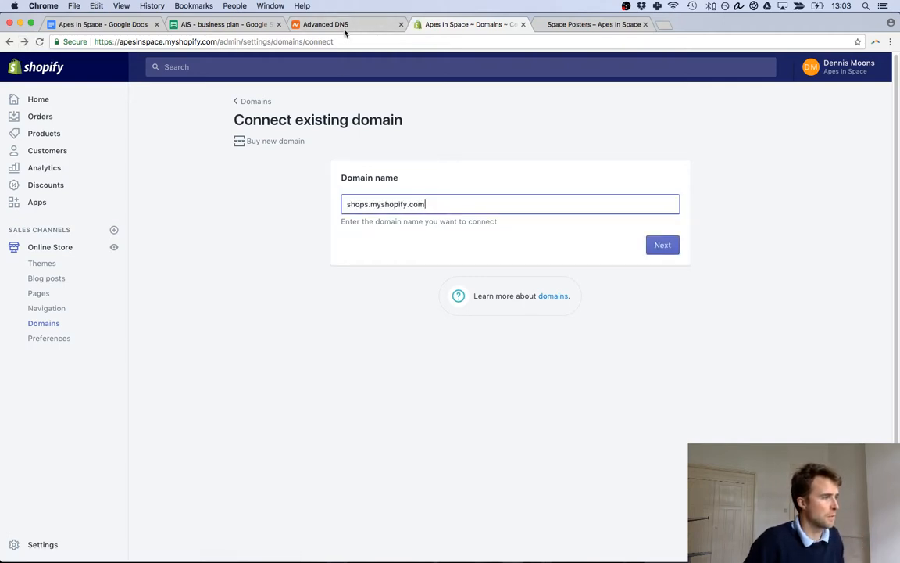
{"action": "left_click", "coordinate": [312, 26]}
{"action": "left_click_drag", "start_coordinate": [340, 197], "coordinate": [206, 202]}
{"action": "key", "text": "super+c"}
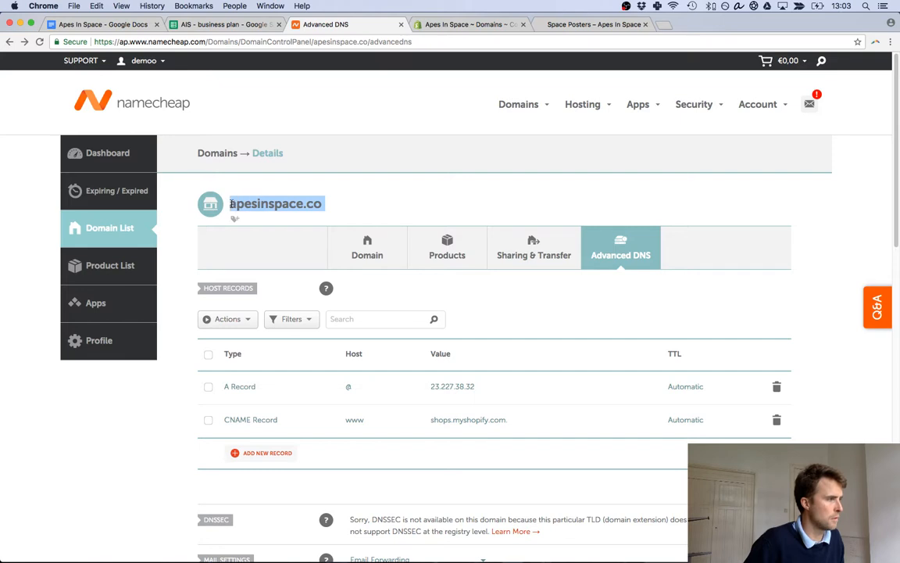
{"action": "left_click", "coordinate": [455, 28]}
{"action": "key", "text": "super+a"}
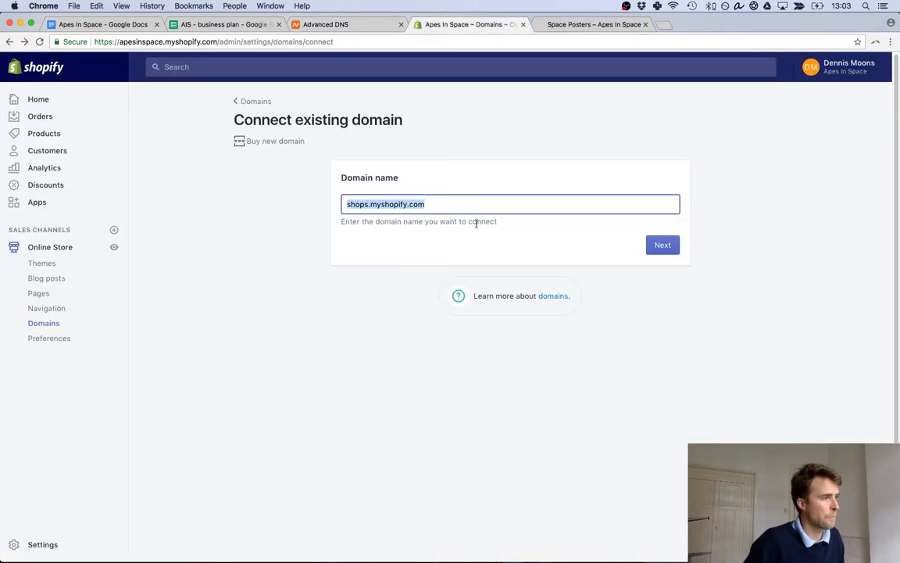
{"action": "key", "text": "super+v"}
{"action": "left_click", "coordinate": [662, 246]}
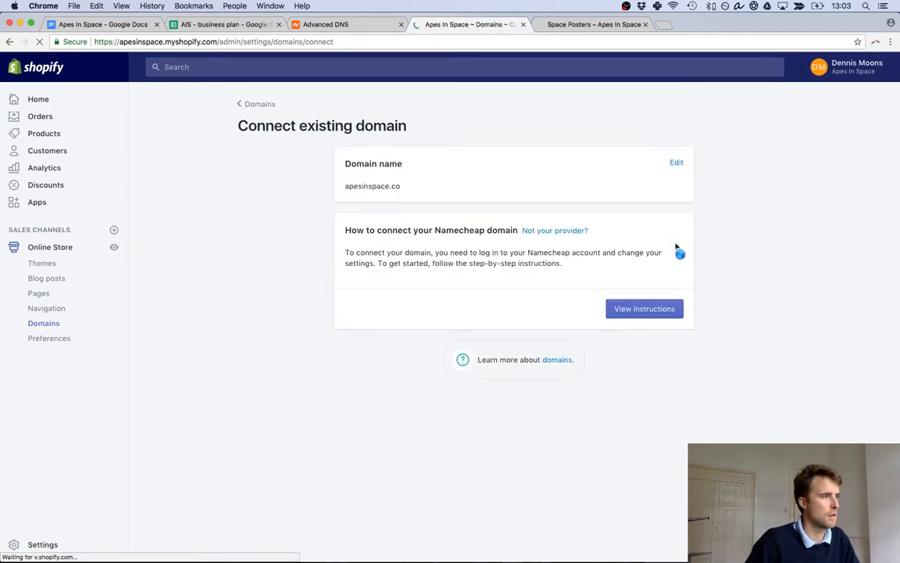
Advance through Shopify's Namecheap connection instructions to the final step and verify the connection of apesinspace.co.
{"action": "left_click", "coordinate": [659, 314]}
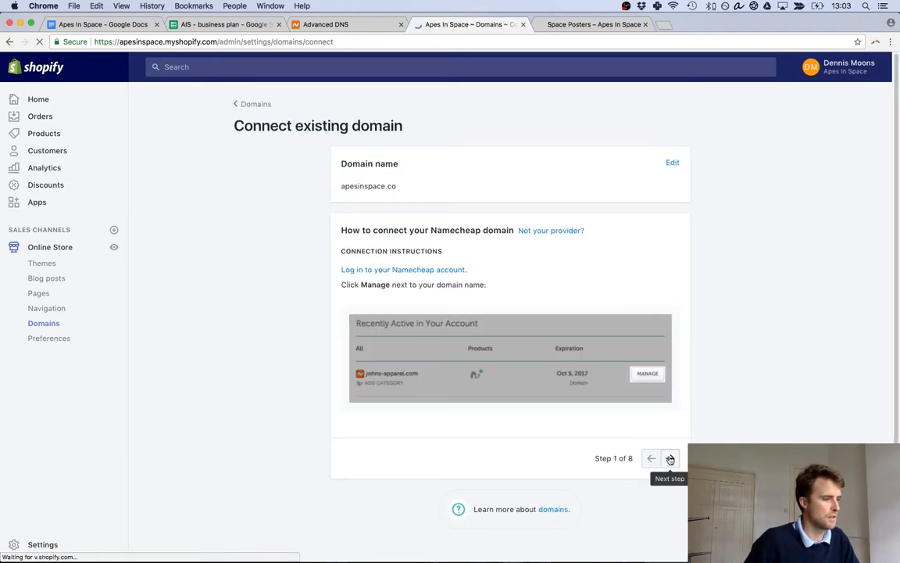
{"action": "double_click", "coordinate": [673, 458]}
{"action": "left_click", "coordinate": [670, 471]}
{"action": "left_click", "coordinate": [671, 468]}
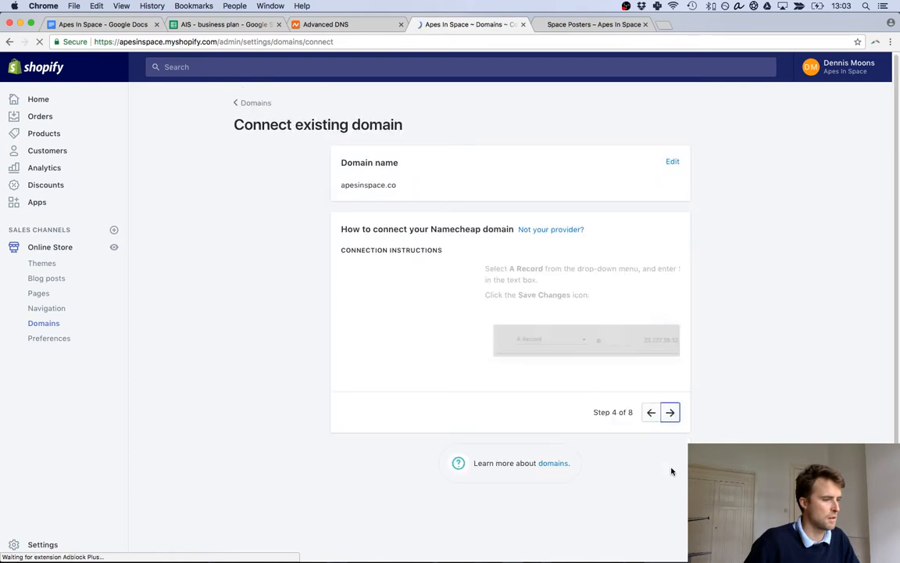
{"action": "left_click", "coordinate": [671, 468]}
{"action": "left_click", "coordinate": [671, 468]}
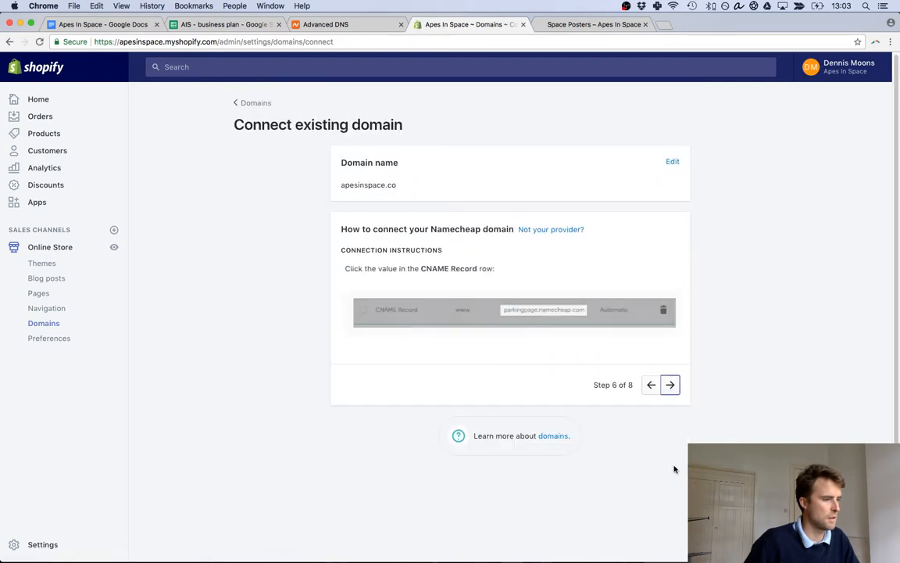
{"action": "left_click", "coordinate": [671, 384]}
{"action": "left_click", "coordinate": [670, 395]}
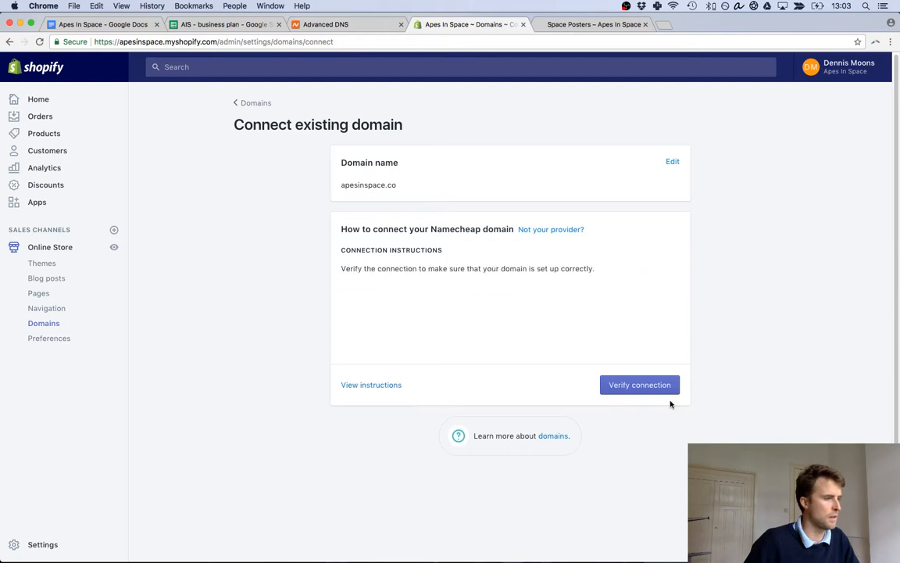
{"action": "left_click", "coordinate": [648, 384]}
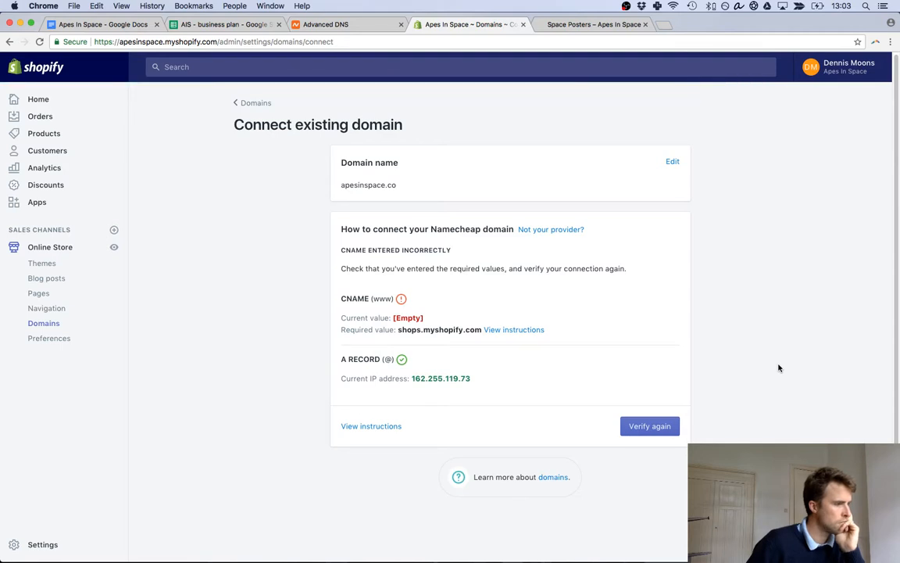
Compare the host records in Namecheap with Shopify's required values and repeat the domain connection verification.
{"action": "left_click", "coordinate": [340, 25]}
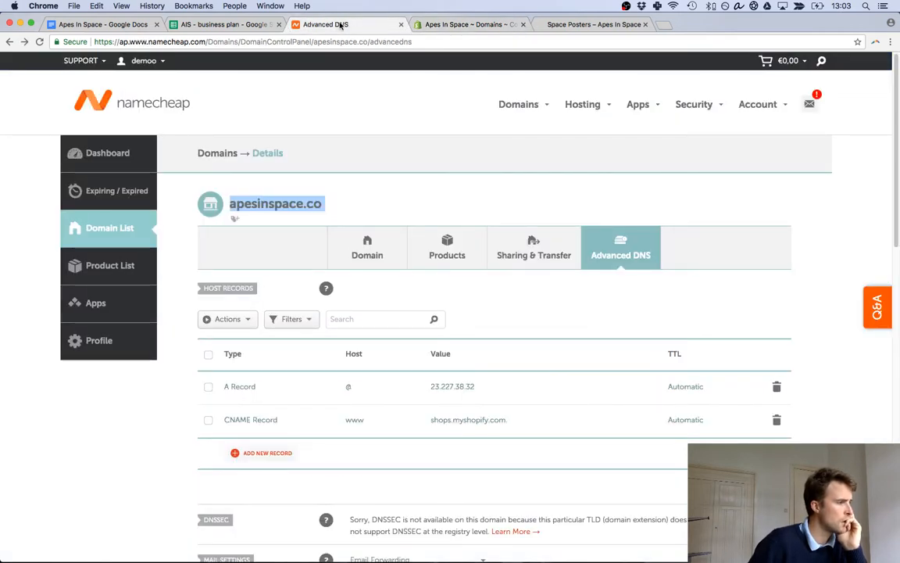
{"action": "left_click", "coordinate": [449, 24]}
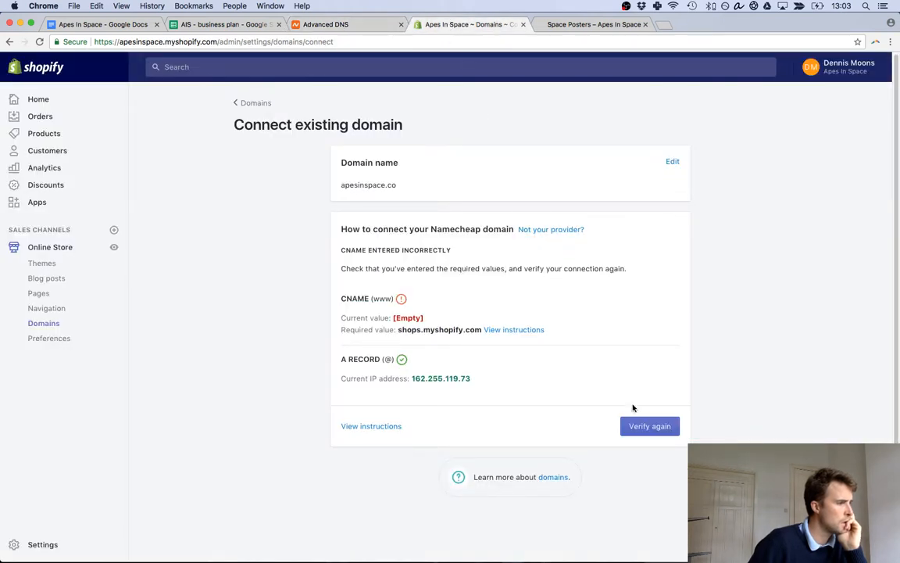
{"action": "left_click", "coordinate": [639, 427]}
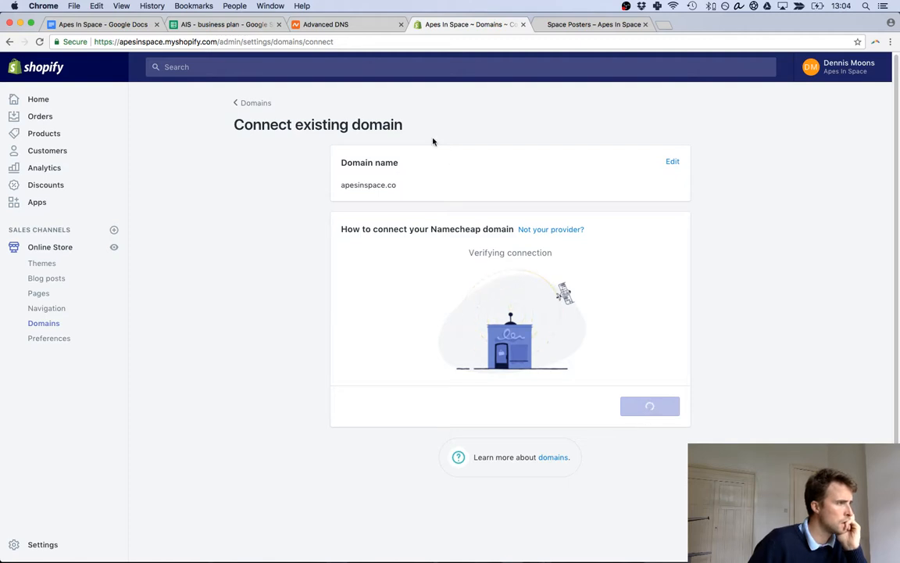
{"action": "left_click", "coordinate": [355, 23]}
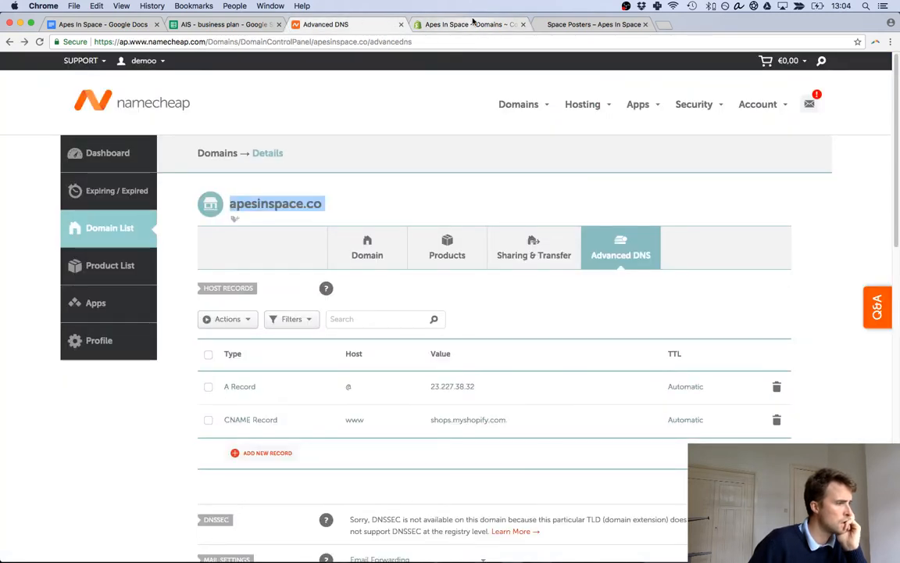
{"action": "left_click", "coordinate": [473, 23]}
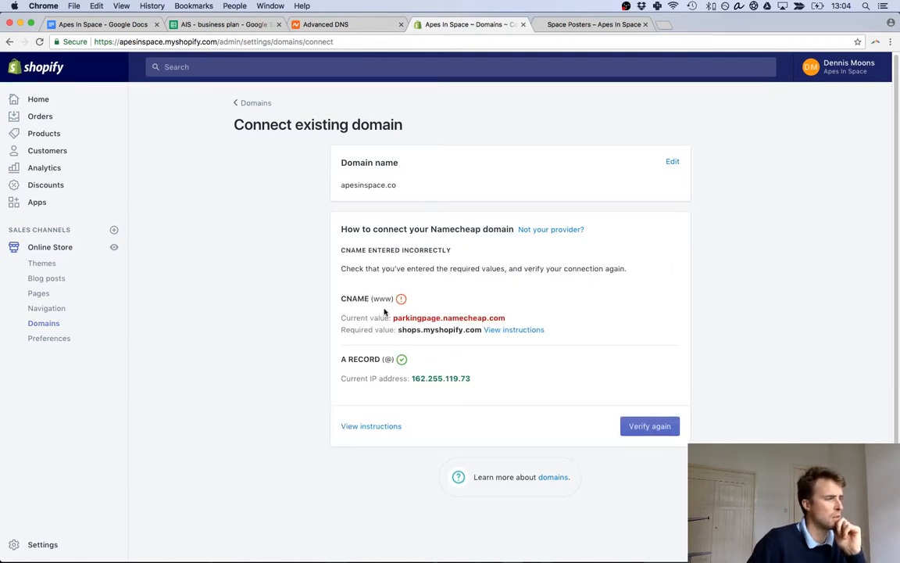
{"action": "left_click", "coordinate": [648, 426]}
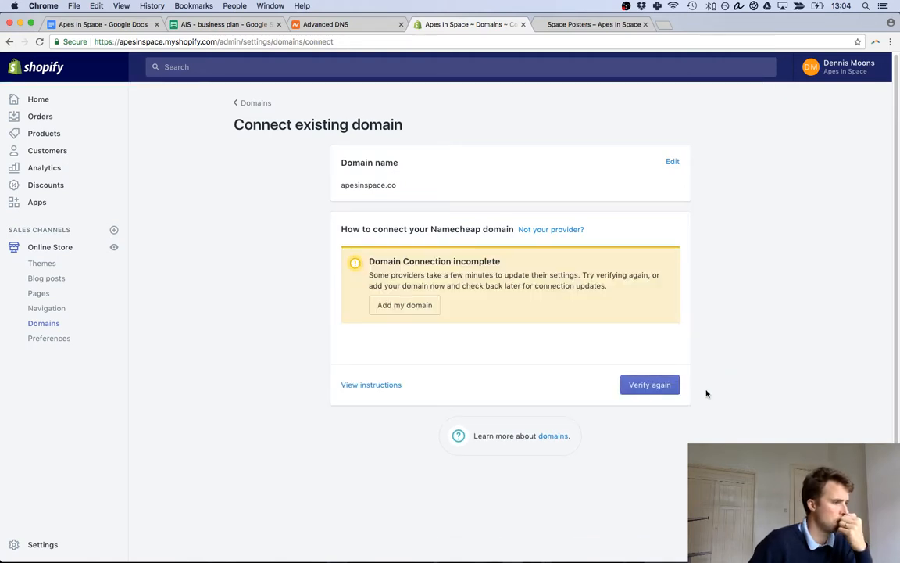
{"action": "left_click", "coordinate": [660, 384]}
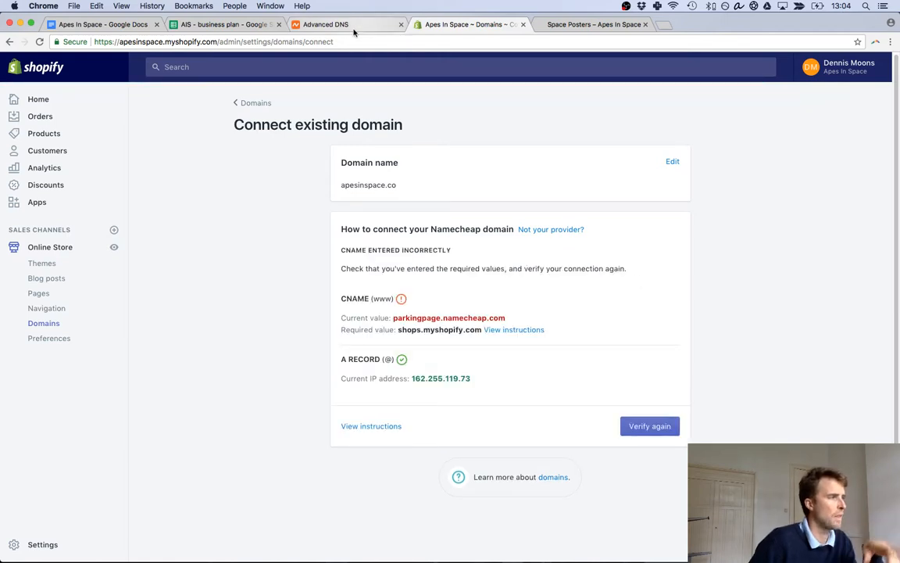
Reload the Apes In Space storefront at apesinspace.myshopify.com to check which address it uses.
{"action": "left_click", "coordinate": [599, 25]}
{"action": "left_click", "coordinate": [339, 42]}
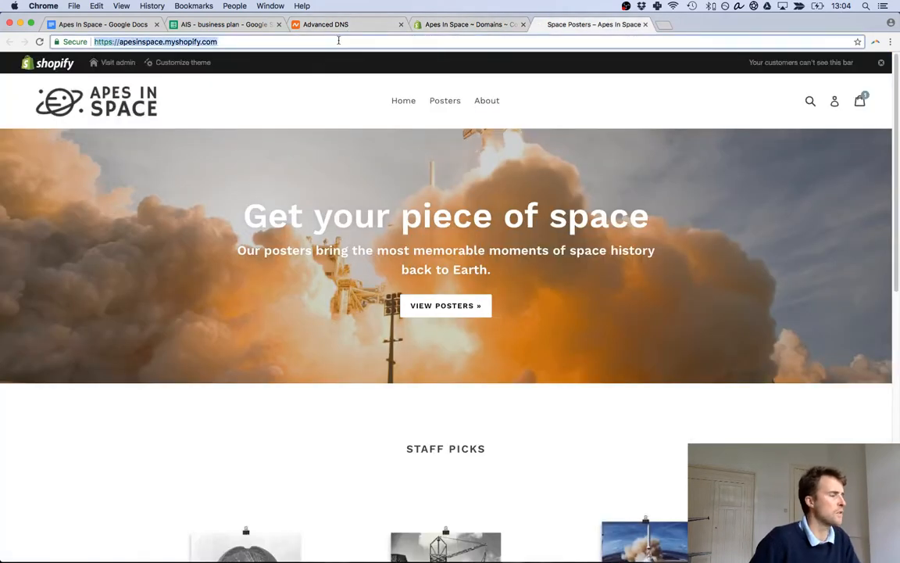
{"action": "key", "text": "Return"}
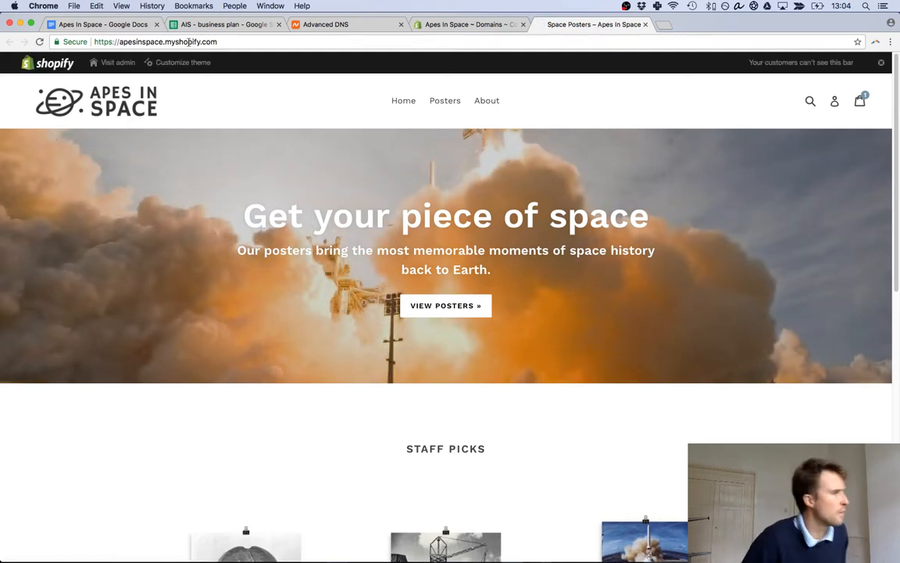
In the Google Docs to-do list, move "Connect custom domain" and "Review site on mobile (chrome inspector)" directly below "Make test order".
{"action": "left_click", "coordinate": [104, 25]}
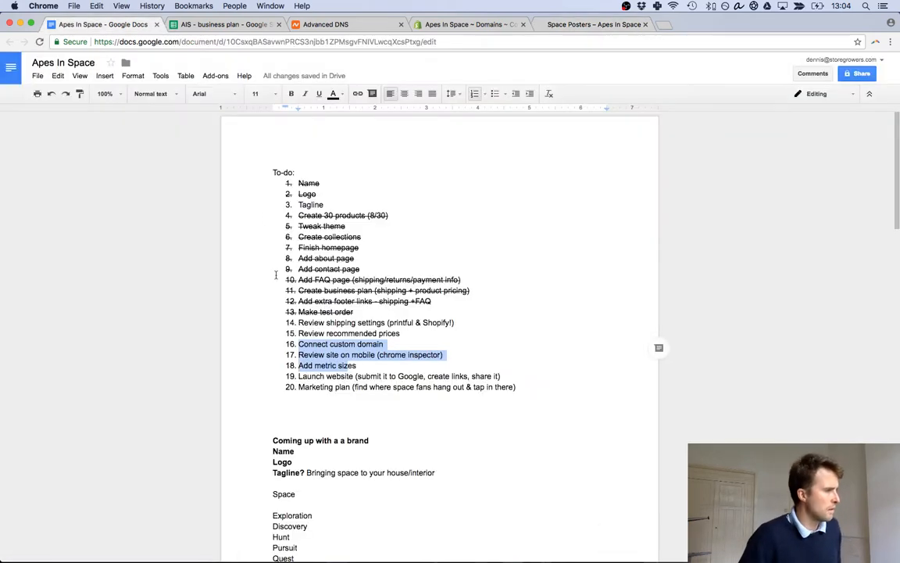
{"action": "left_click", "coordinate": [327, 344]}
{"action": "left_click_drag", "start_coordinate": [444, 355], "coordinate": [299, 354]}
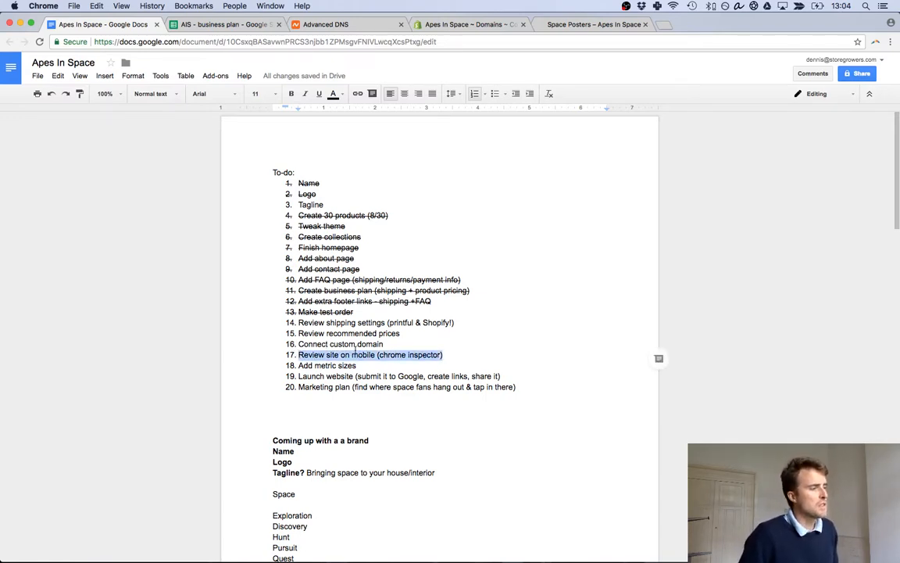
{"action": "left_click", "coordinate": [383, 345]}
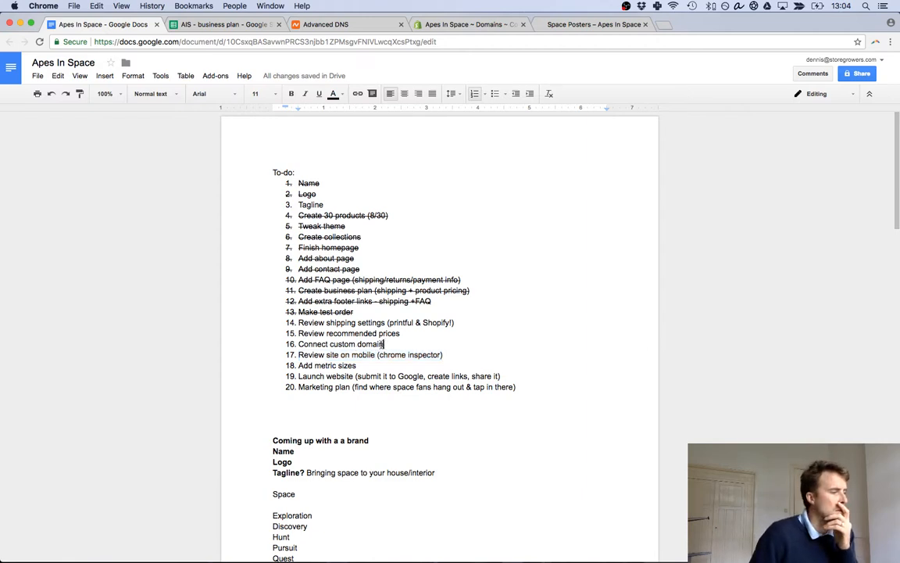
{"action": "left_click_drag", "start_coordinate": [297, 344], "coordinate": [445, 353]}
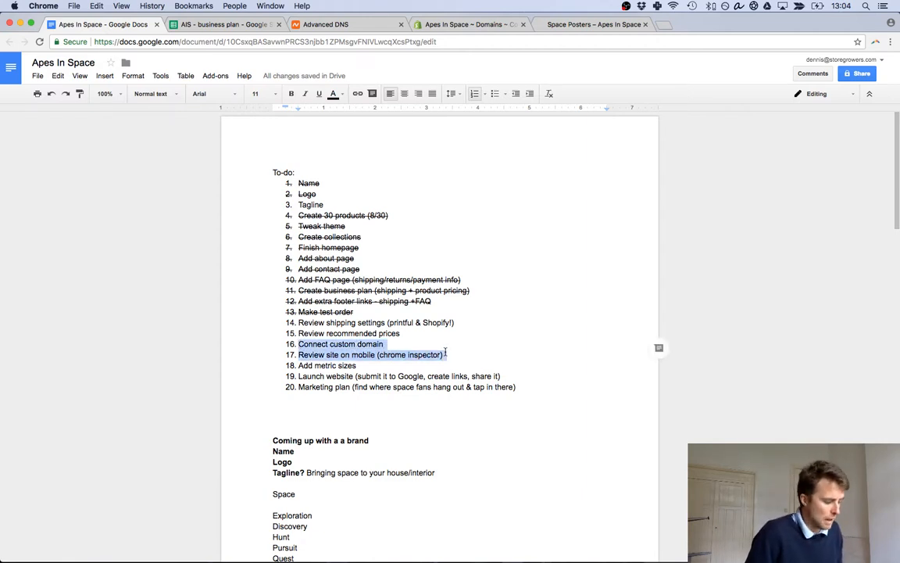
{"action": "key", "text": "ctrl+x"}
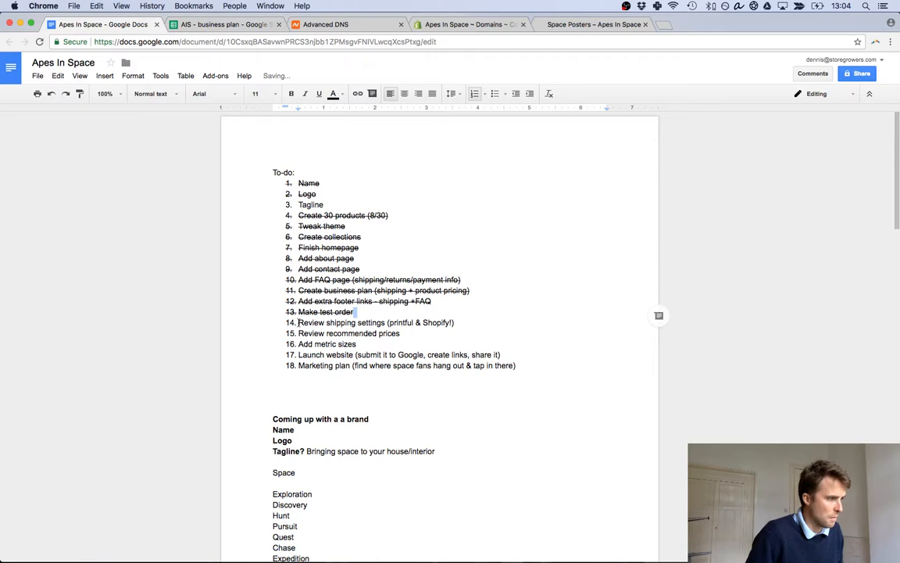
{"action": "key", "text": "Return"}
{"action": "key", "text": "Up"}
{"action": "key", "text": "ctrl+v"}
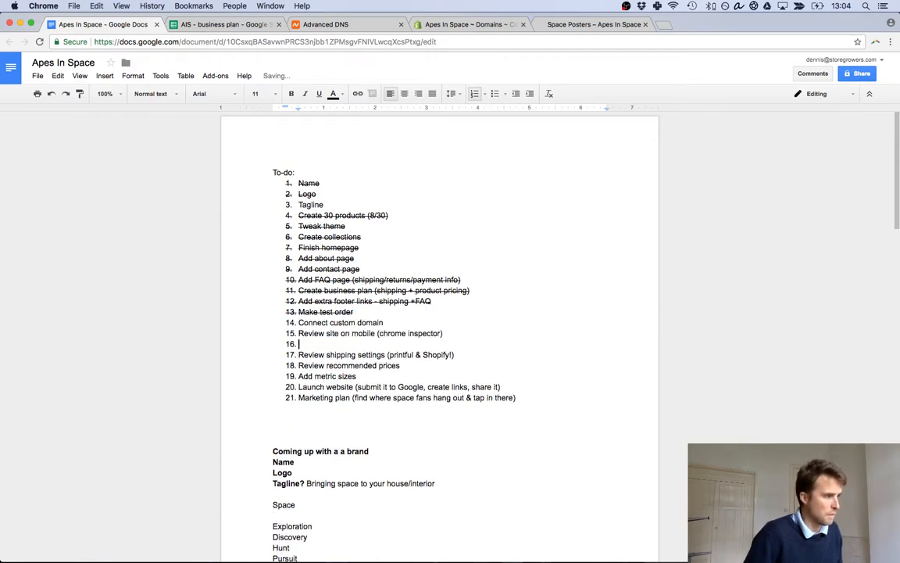
{"action": "key", "text": "BackSpace"}
{"action": "key", "text": "BackSpace"}
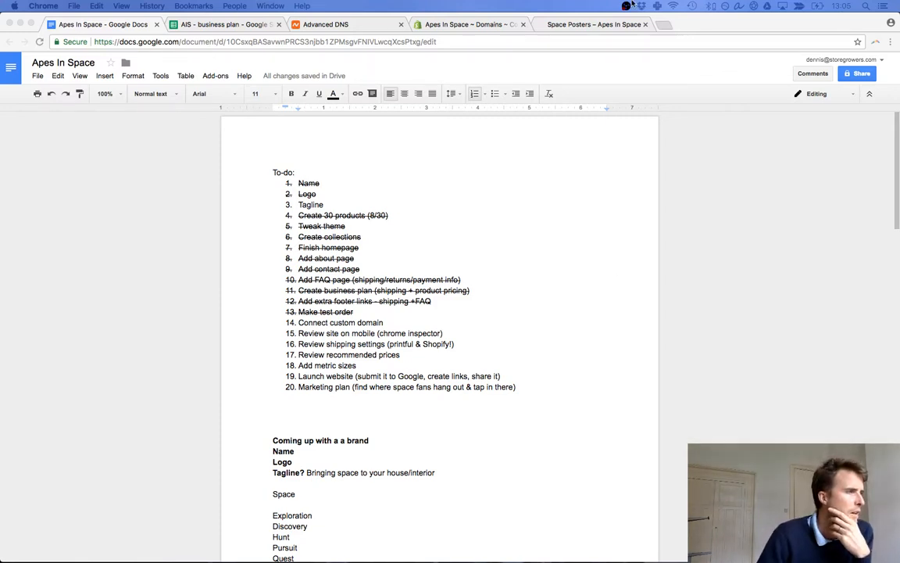
Check the storefront's navigation menu and add "Add contact page to menus" to the to-do list below "Review site on mobile (chrome inspector)".
{"action": "left_click", "coordinate": [561, 28]}
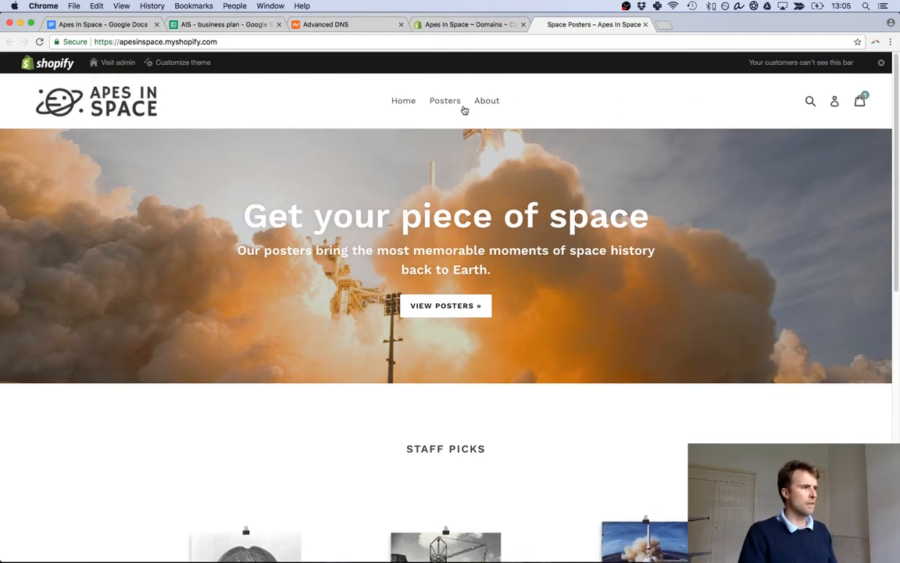
{"action": "left_click", "coordinate": [125, 24]}
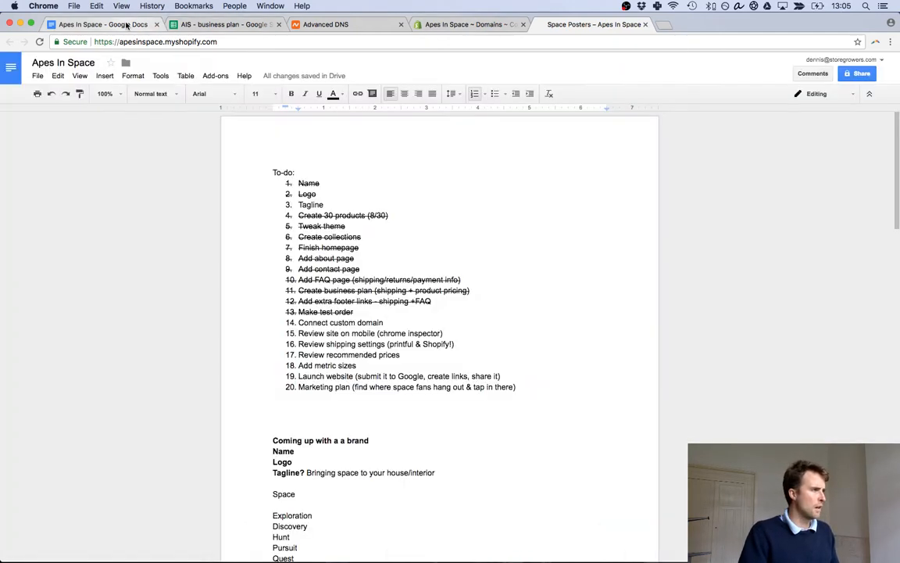
{"action": "left_click", "coordinate": [443, 333]}
{"action": "key", "text": "Return"}
{"action": "type", "text": "Add co"}
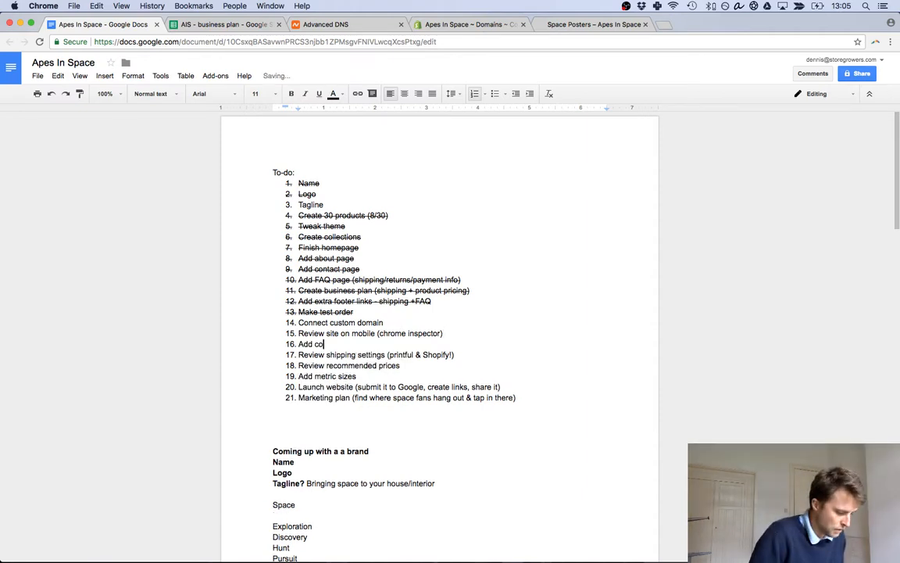
{"action": "type", "text": "ntact page to m"}
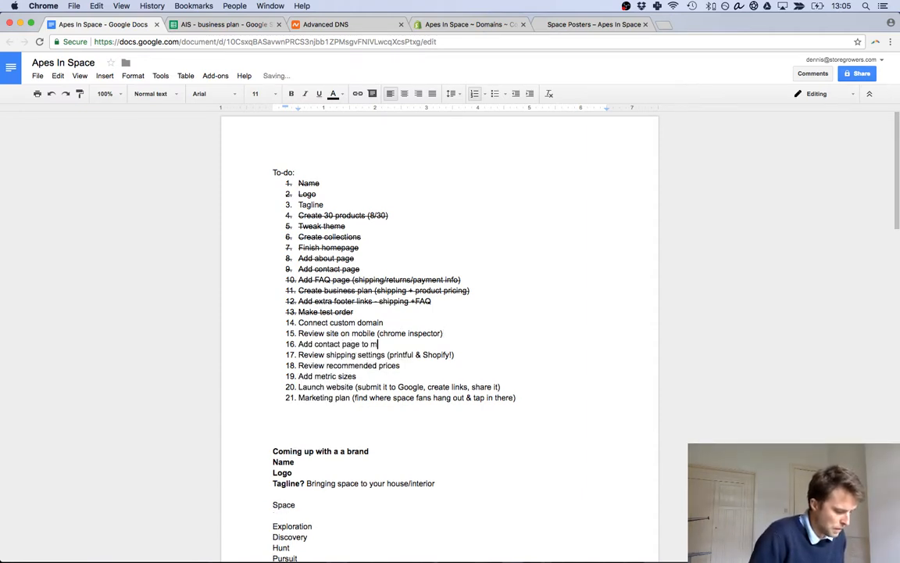
{"action": "type", "text": "enu"}
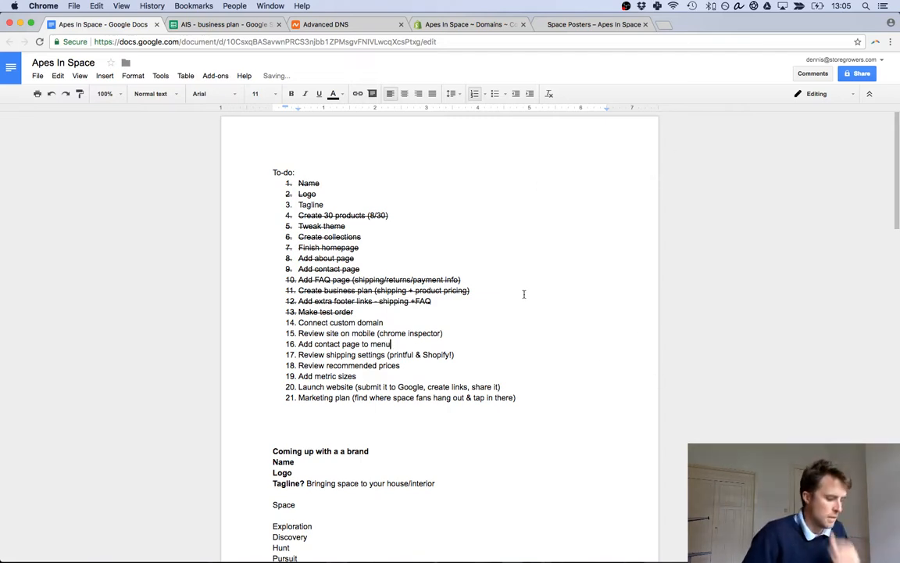
{"action": "type", "text": "s"}
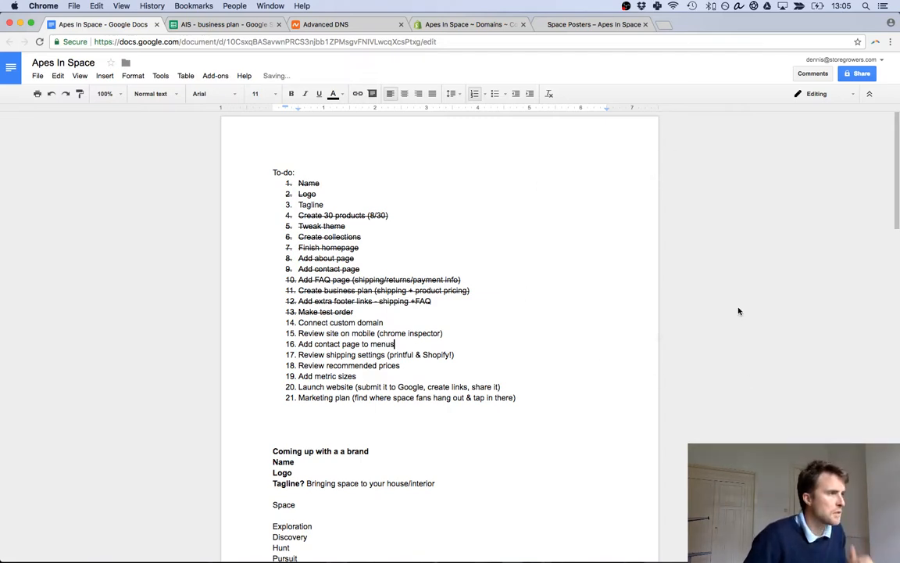
Open the browser's inspector on the Apes In Space storefront homepage.
{"action": "left_click", "coordinate": [554, 26]}
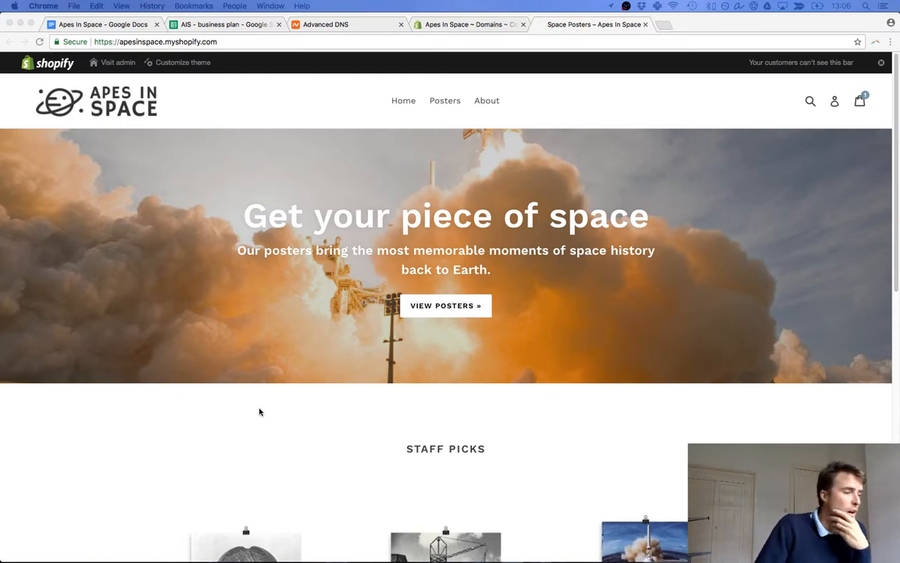
{"action": "left_click", "coordinate": [243, 420]}
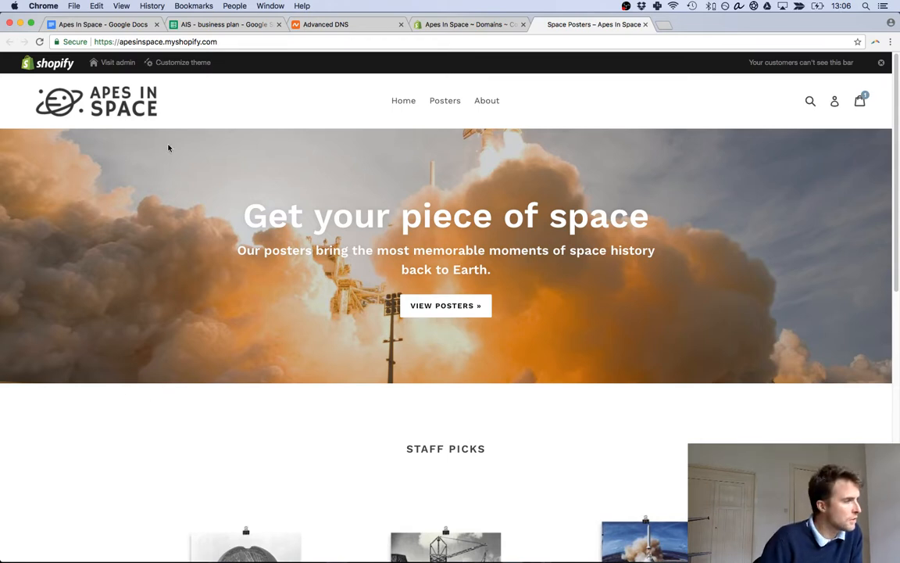
{"action": "right_click", "coordinate": [190, 223]}
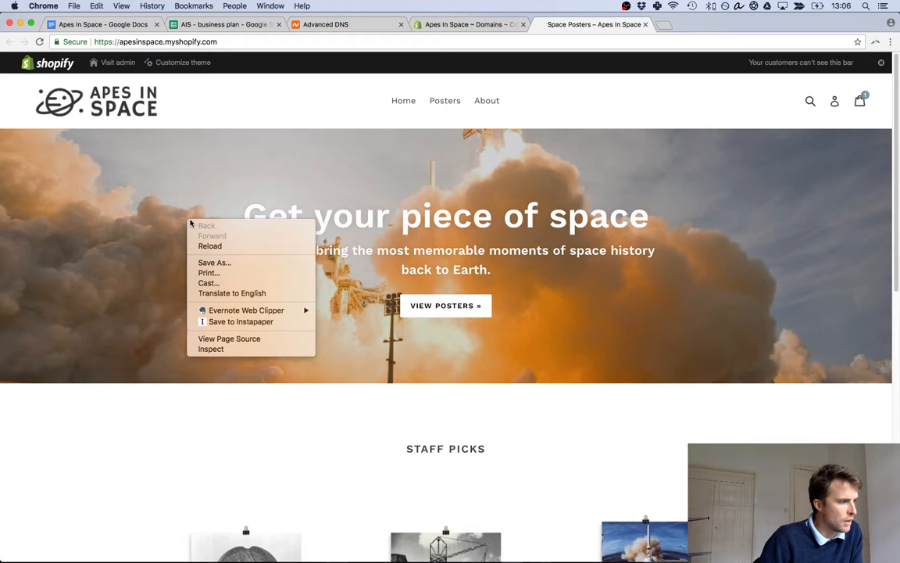
{"action": "left_click", "coordinate": [250, 352]}
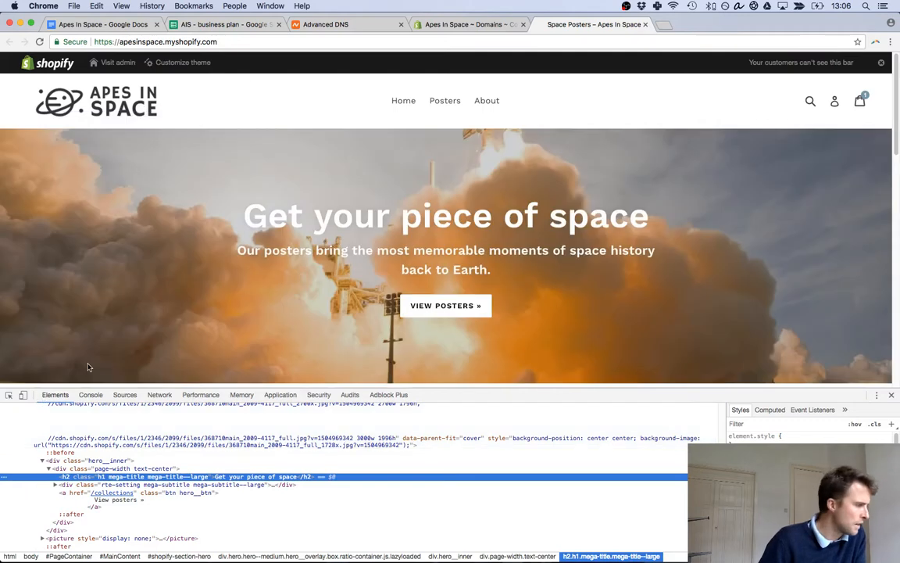
{"action": "left_click", "coordinate": [201, 395]}
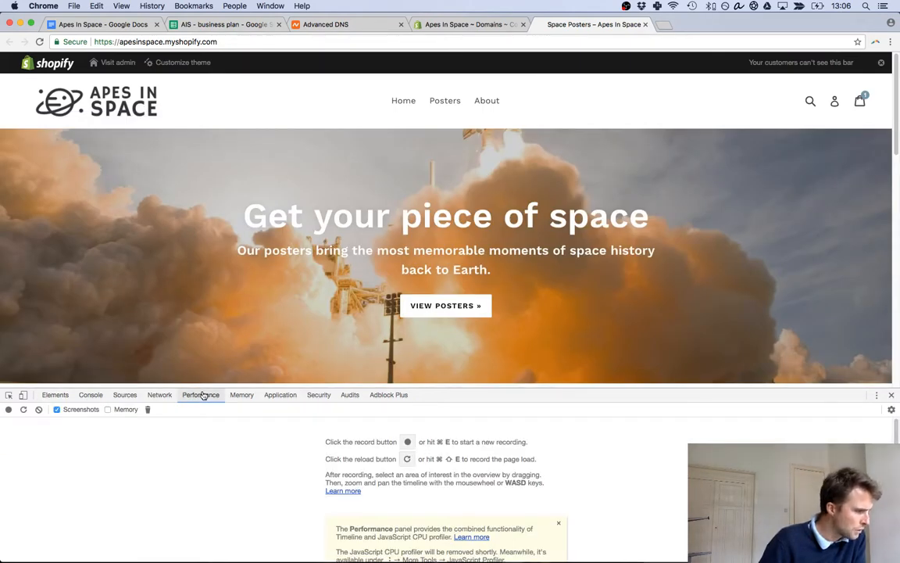
{"action": "left_click", "coordinate": [282, 395]}
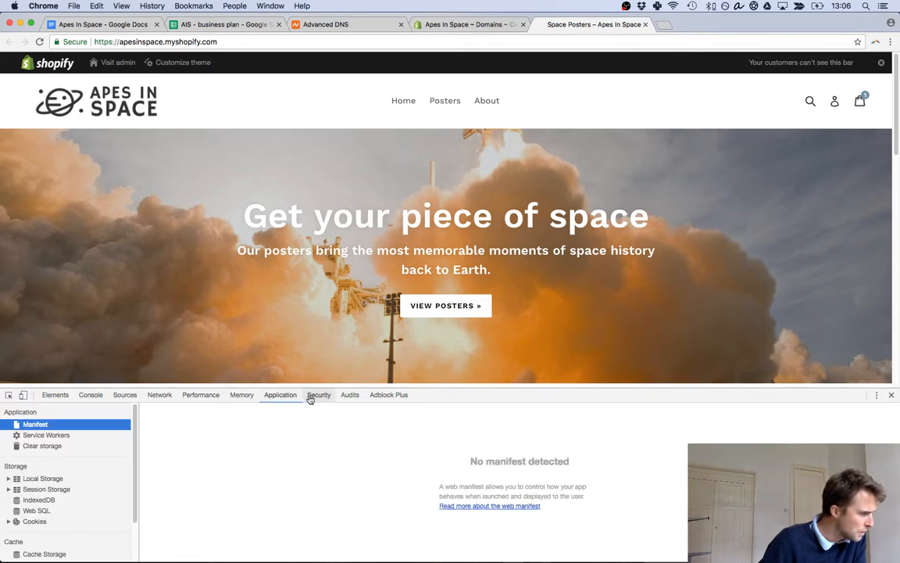
{"action": "left_click", "coordinate": [313, 396]}
{"action": "left_click", "coordinate": [348, 396]}
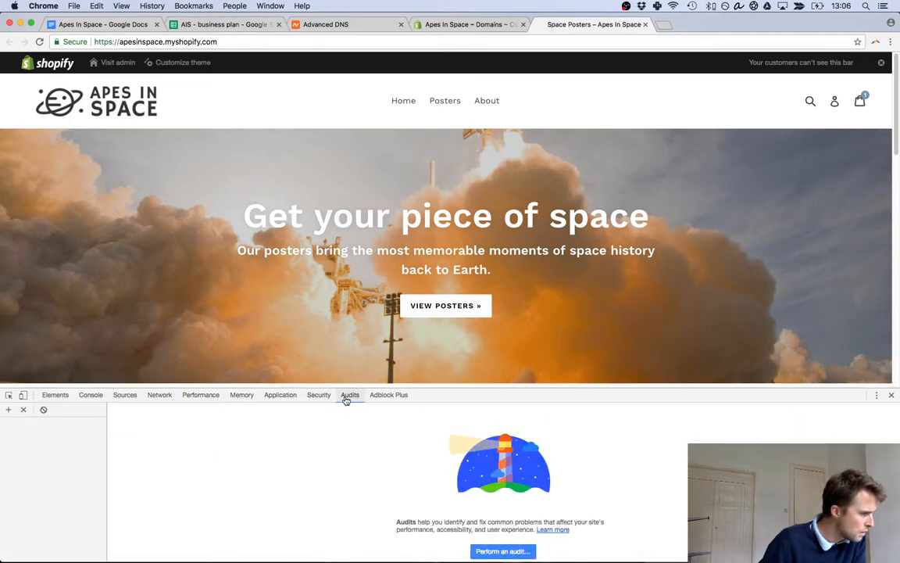
{"action": "left_click", "coordinate": [56, 395]}
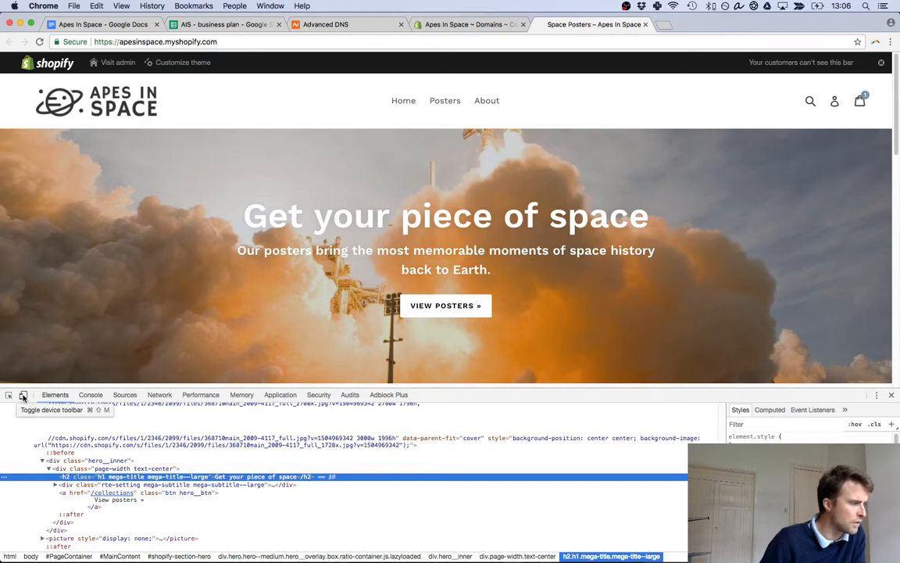
Turn on mobile device emulation for the storefront homepage, and close and reopen the inspector.
{"action": "left_click", "coordinate": [22, 396]}
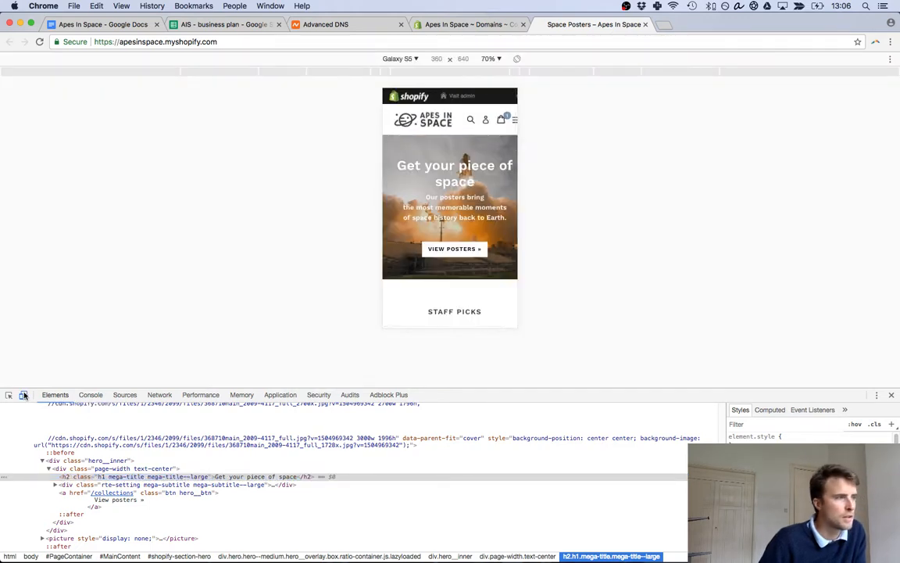
{"action": "left_click", "coordinate": [891, 395]}
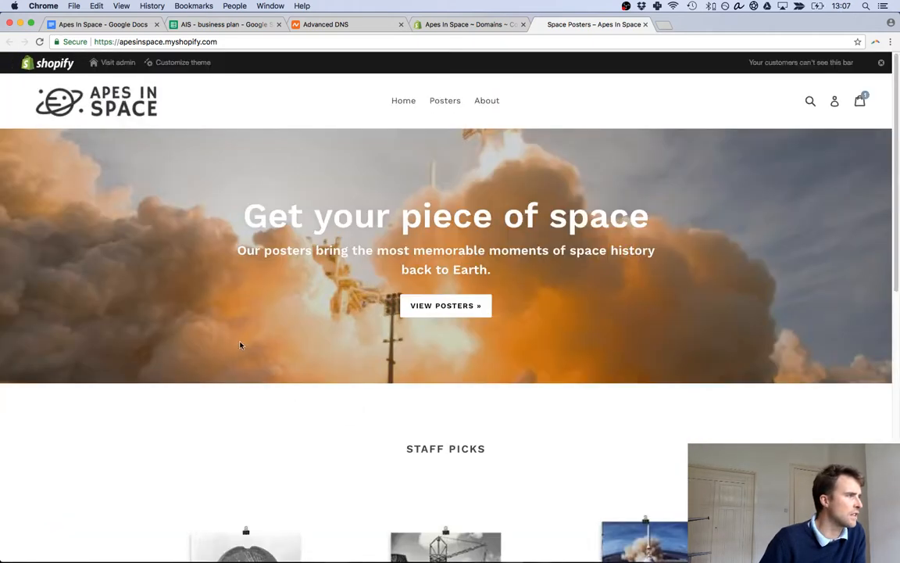
{"action": "right_click", "coordinate": [58, 393]}
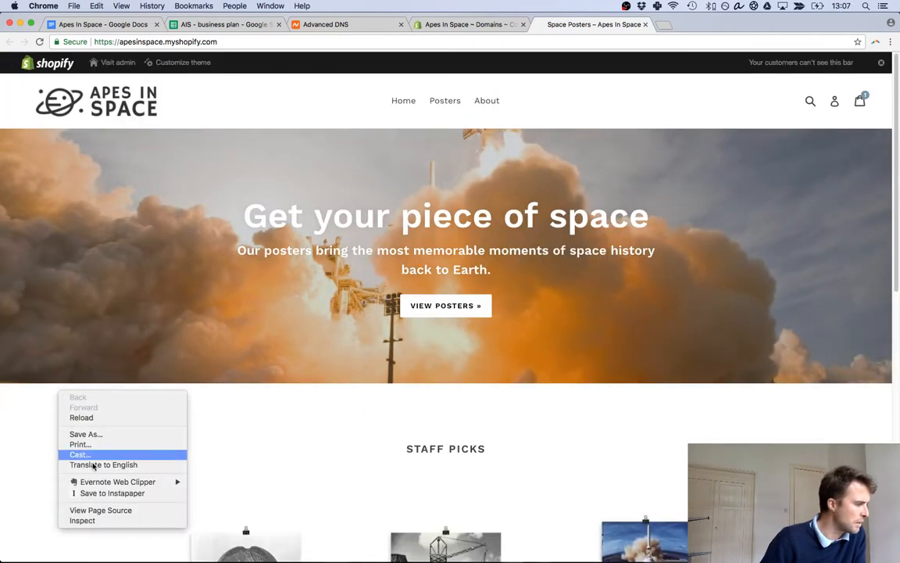
{"action": "left_click", "coordinate": [98, 520]}
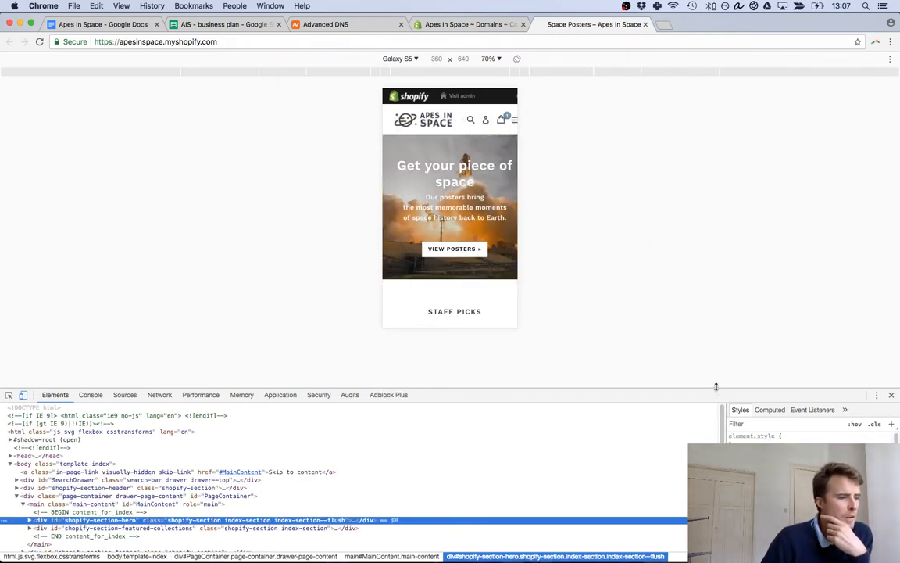
Enlarge the preview area above the inspector and scale the Galaxy S5 preview to fit the window.
{"action": "left_click_drag", "start_coordinate": [717, 388], "coordinate": [718, 420]}
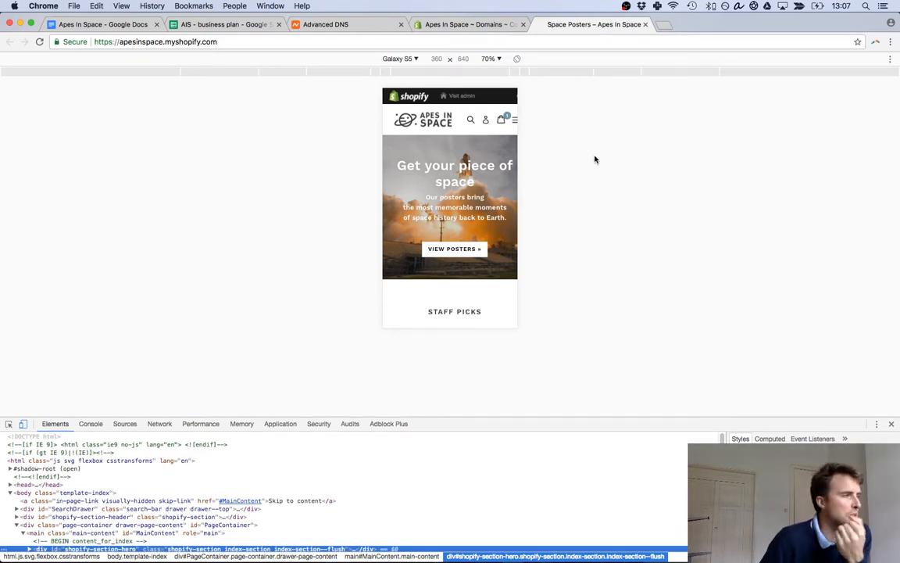
{"action": "left_click", "coordinate": [412, 60]}
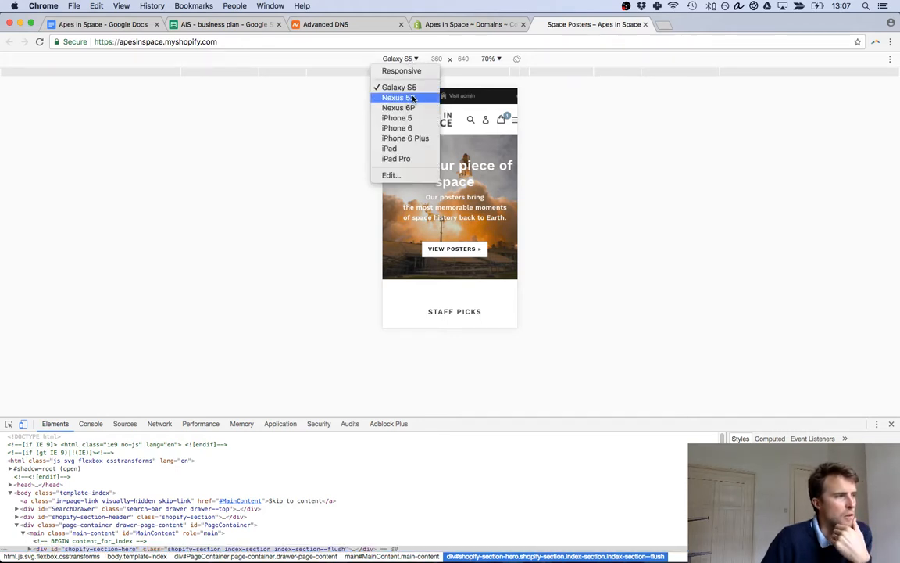
{"action": "left_click", "coordinate": [624, 100]}
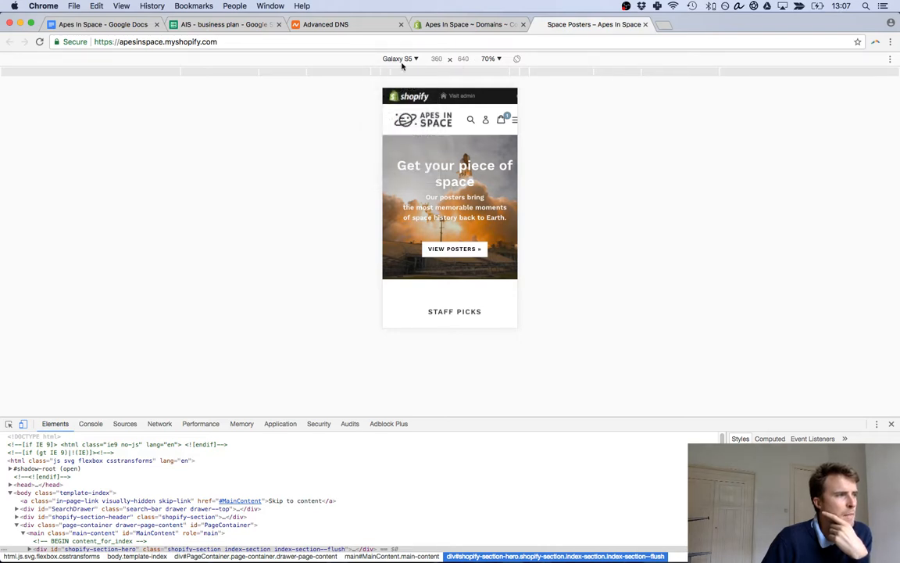
{"action": "left_click", "coordinate": [492, 60]}
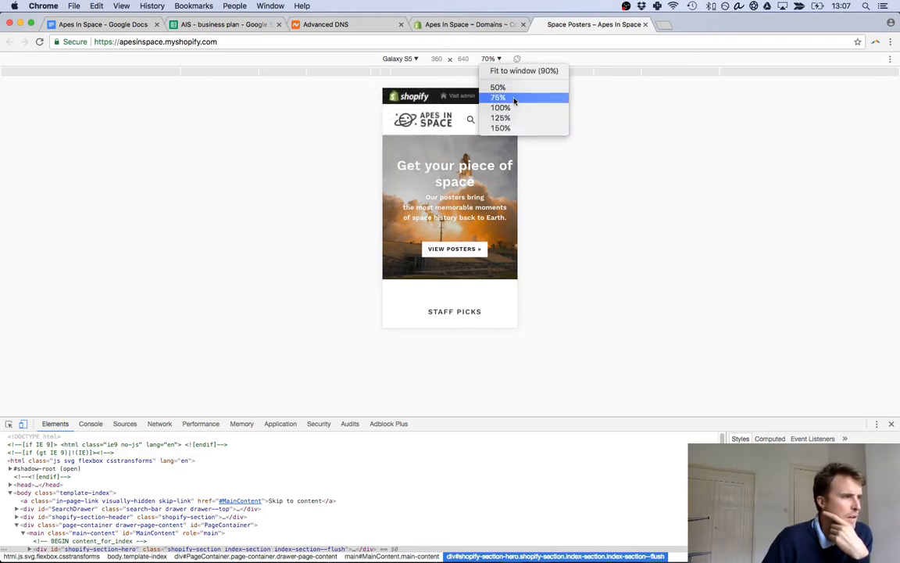
{"action": "left_click", "coordinate": [517, 70]}
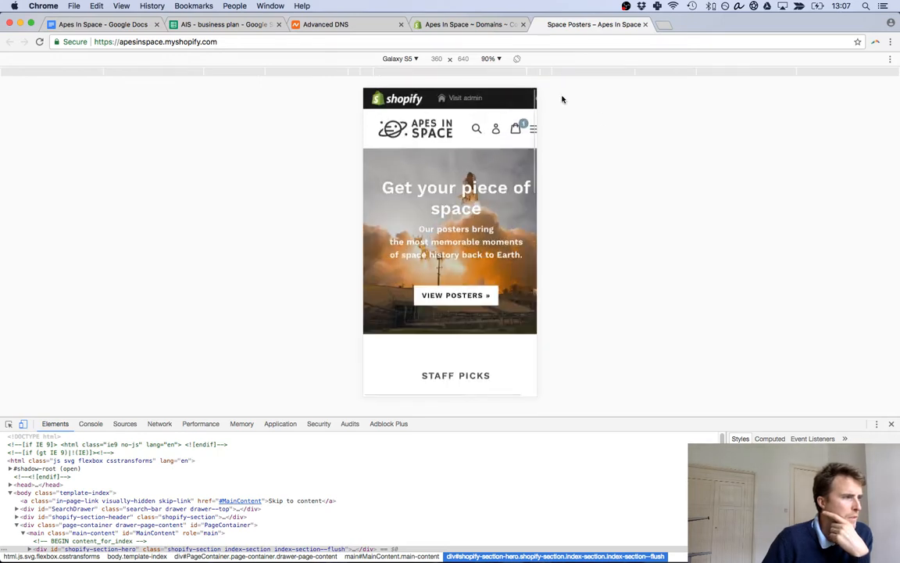
Rotate the Galaxy S5 preview to landscape and review the homepage from header to footer.
{"action": "left_click", "coordinate": [517, 60]}
{"action": "scroll", "coordinate": [535, 135], "scroll_direction": "down", "scroll_amount": 2}
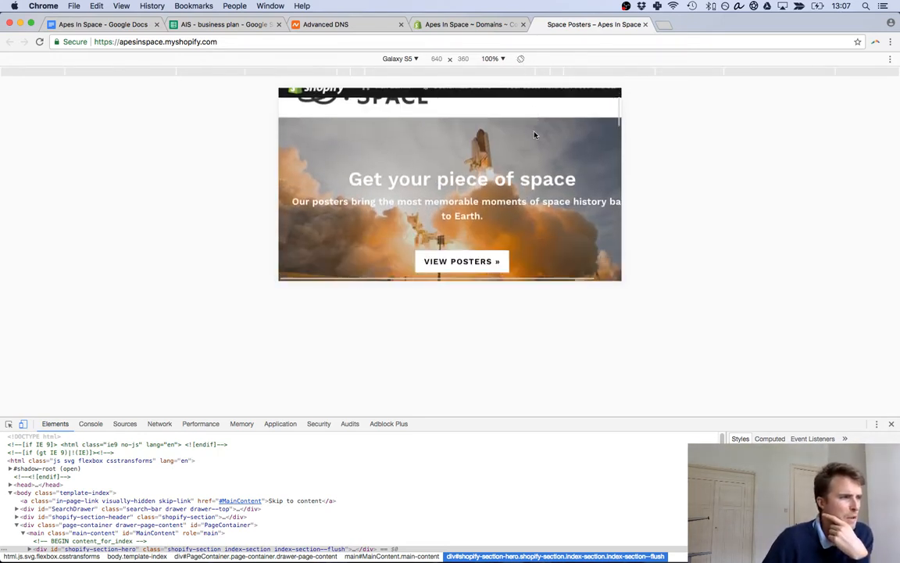
{"action": "scroll", "coordinate": [535, 136], "scroll_direction": "down", "scroll_amount": 2}
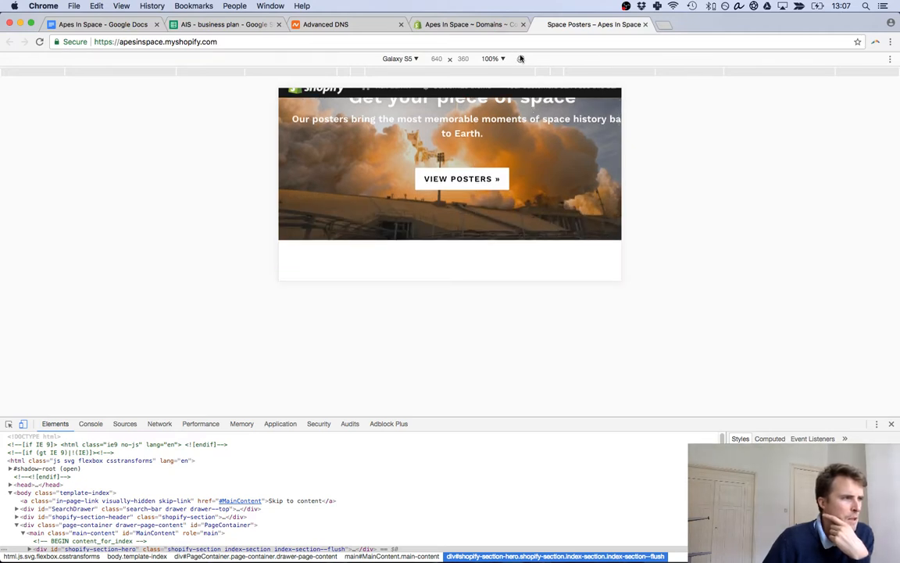
{"action": "scroll", "coordinate": [493, 117], "scroll_direction": "down", "scroll_amount": 2}
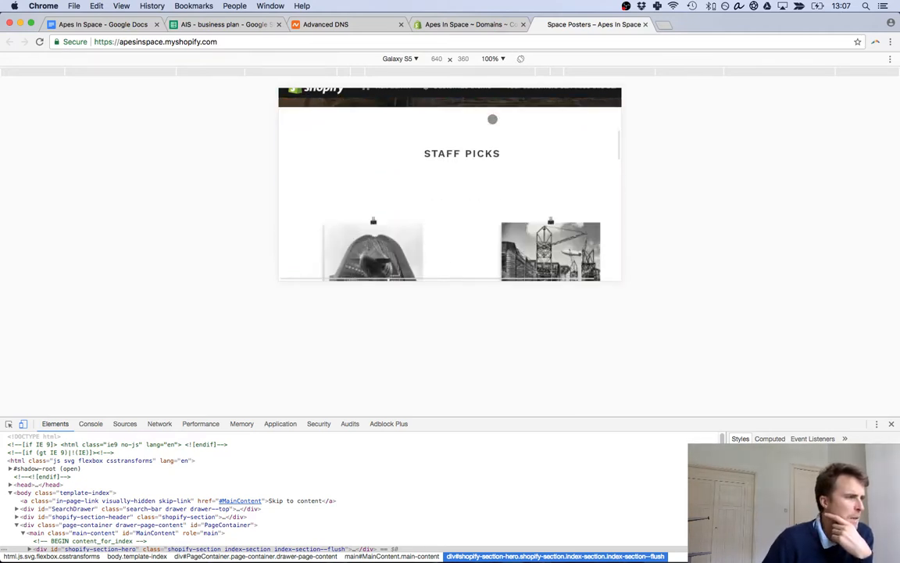
{"action": "scroll", "coordinate": [493, 119], "scroll_direction": "down", "scroll_amount": 3}
{"action": "scroll", "coordinate": [366, 223], "scroll_direction": "down", "scroll_amount": 5}
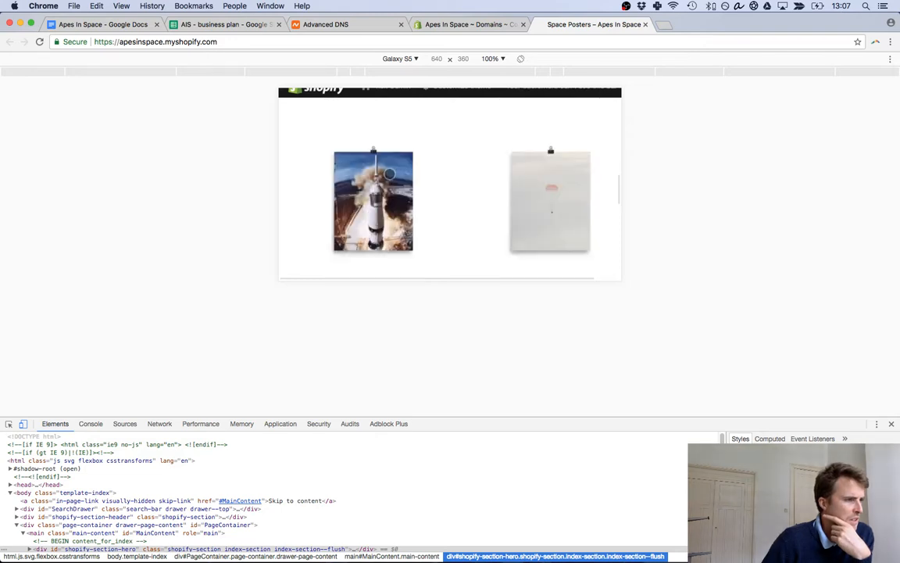
{"action": "scroll", "coordinate": [391, 172], "scroll_direction": "down", "scroll_amount": 10}
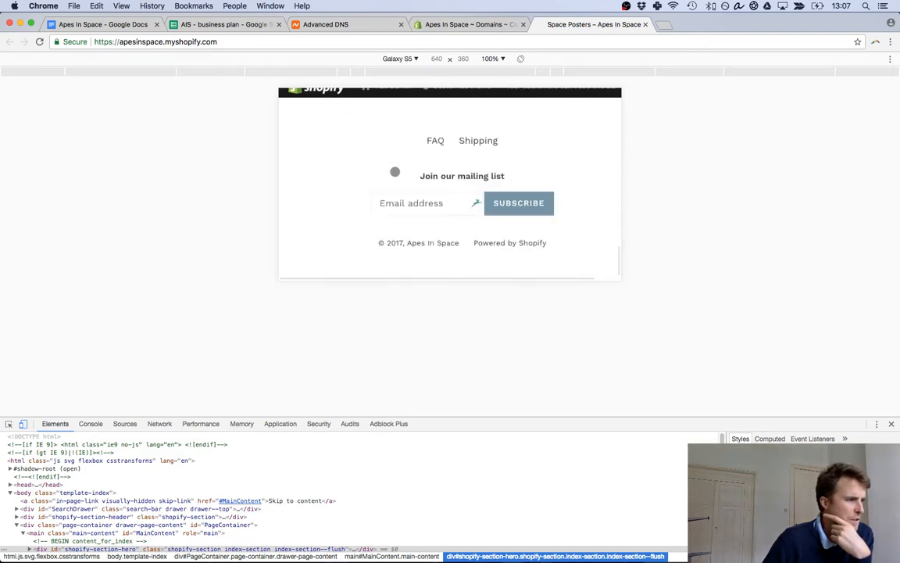
{"action": "scroll", "coordinate": [394, 171], "scroll_direction": "up", "scroll_amount": 20}
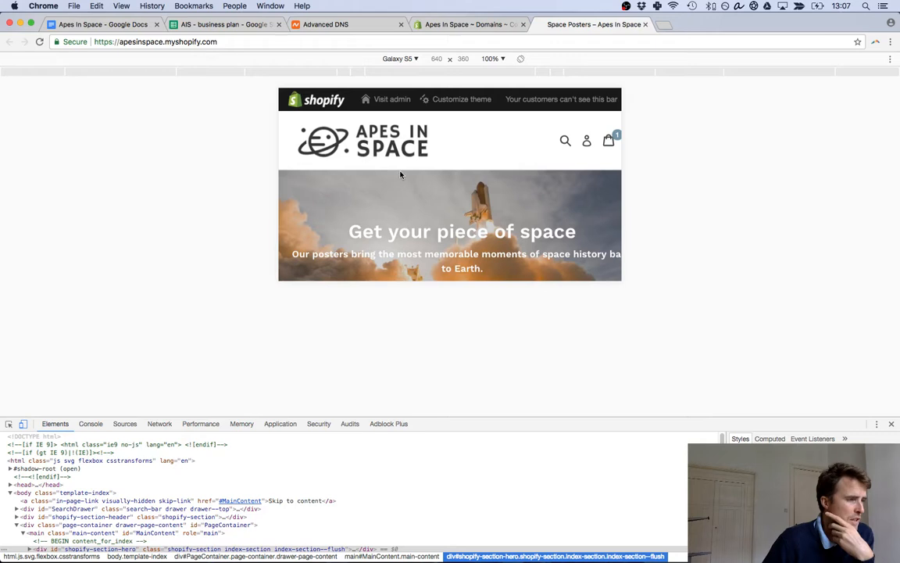
Switch the emulated device to Nexus 5X and review the homepage down to the Staff Picks products.
{"action": "left_click", "coordinate": [390, 58]}
{"action": "left_click", "coordinate": [398, 98]}
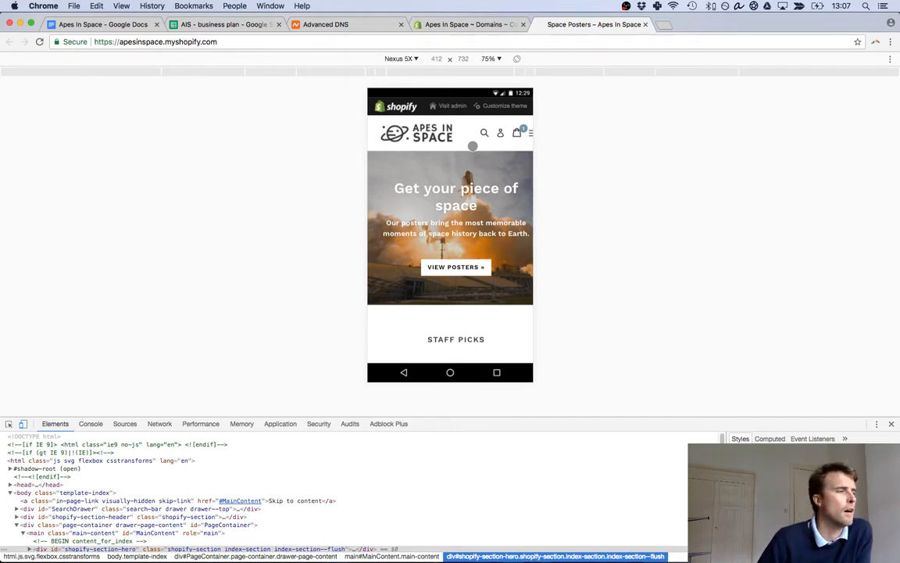
{"action": "scroll", "coordinate": [480, 187], "scroll_direction": "down", "scroll_amount": 3}
{"action": "scroll", "coordinate": [484, 204], "scroll_direction": "down", "scroll_amount": 5}
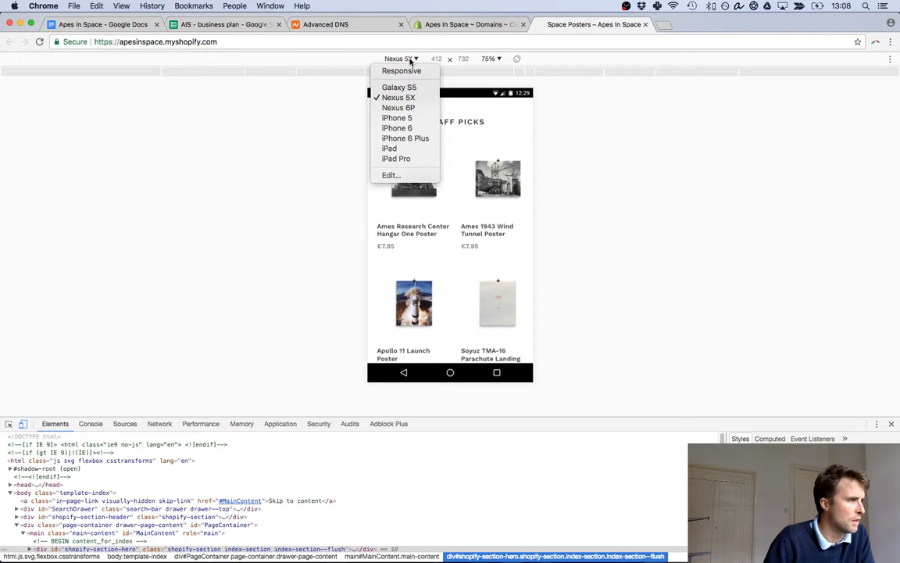
Switch the emulated device to Nexus 6P and review the Collections page reached from the homepage banner.
{"action": "left_click", "coordinate": [412, 107]}
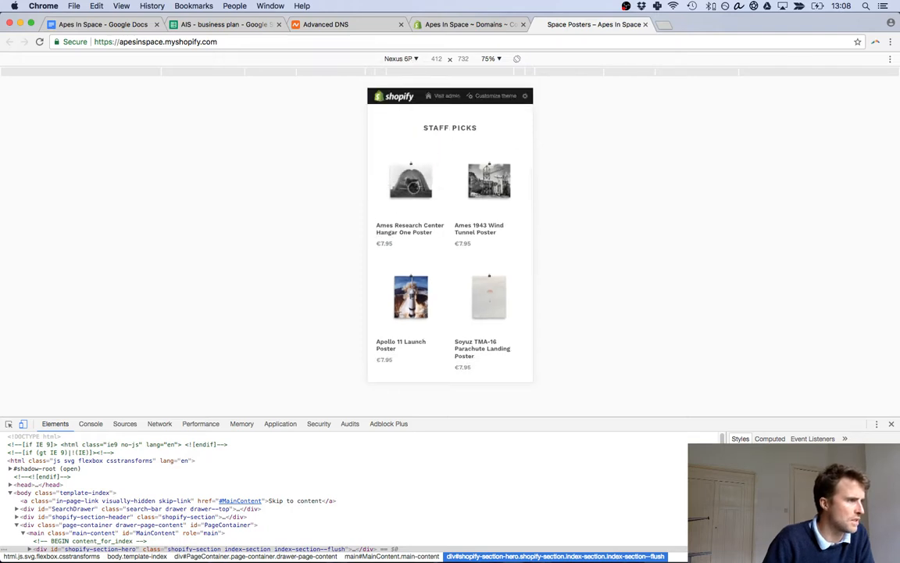
{"action": "scroll", "coordinate": [416, 188], "scroll_direction": "up", "scroll_amount": 3}
{"action": "left_click", "coordinate": [452, 247]}
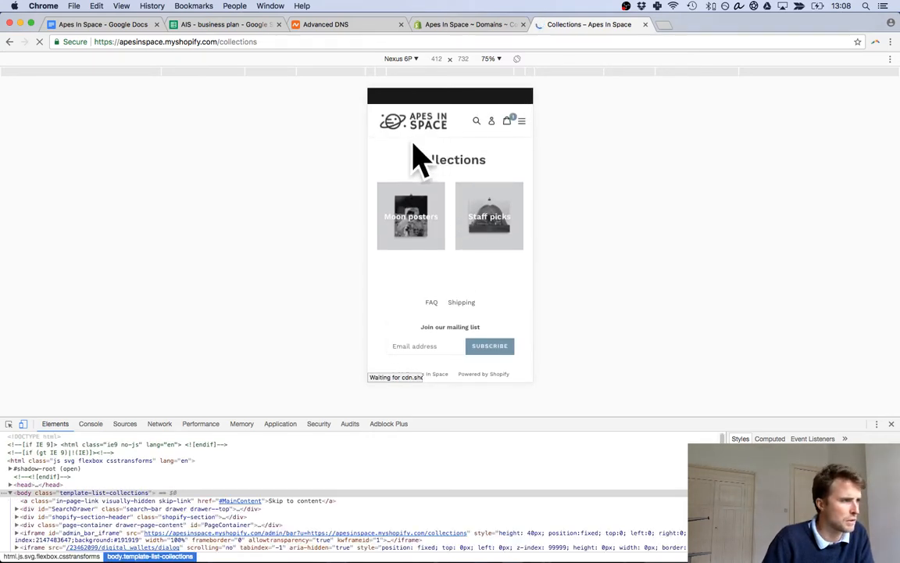
{"action": "scroll", "coordinate": [424, 201], "scroll_direction": "down", "scroll_amount": 1}
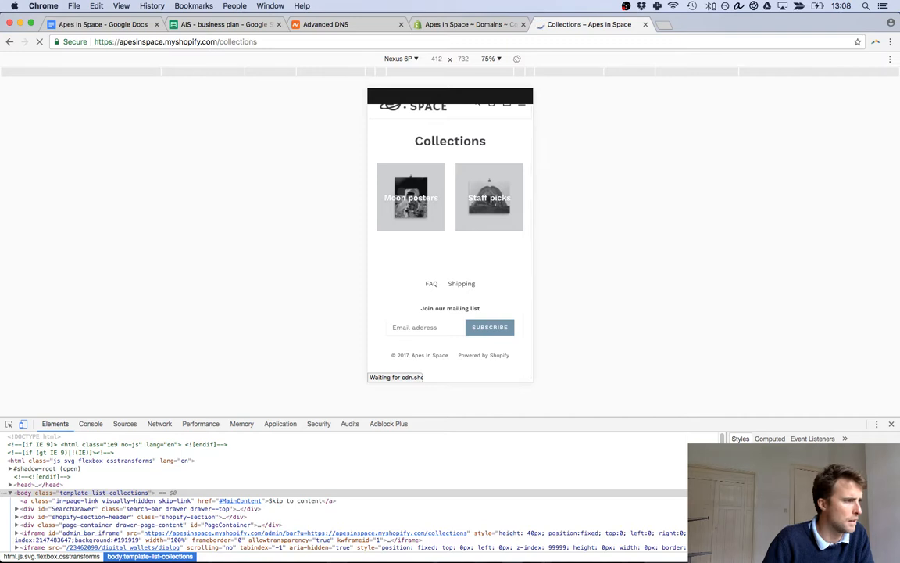
{"action": "scroll", "coordinate": [434, 226], "scroll_direction": "up", "scroll_amount": 1}
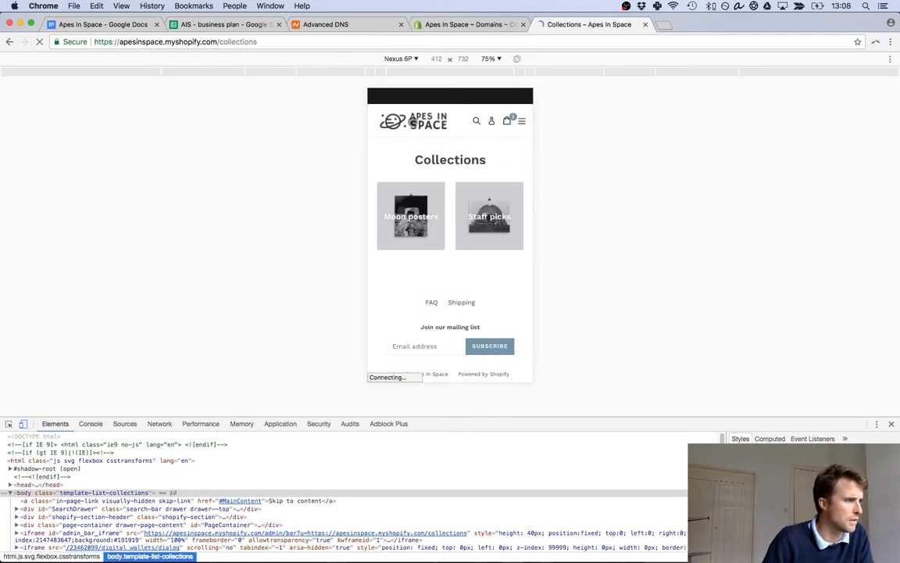
Return to the store homepage, switch the emulated device to iPhone 5 and review the homepage from banner to footer.
{"action": "left_click", "coordinate": [373, 111]}
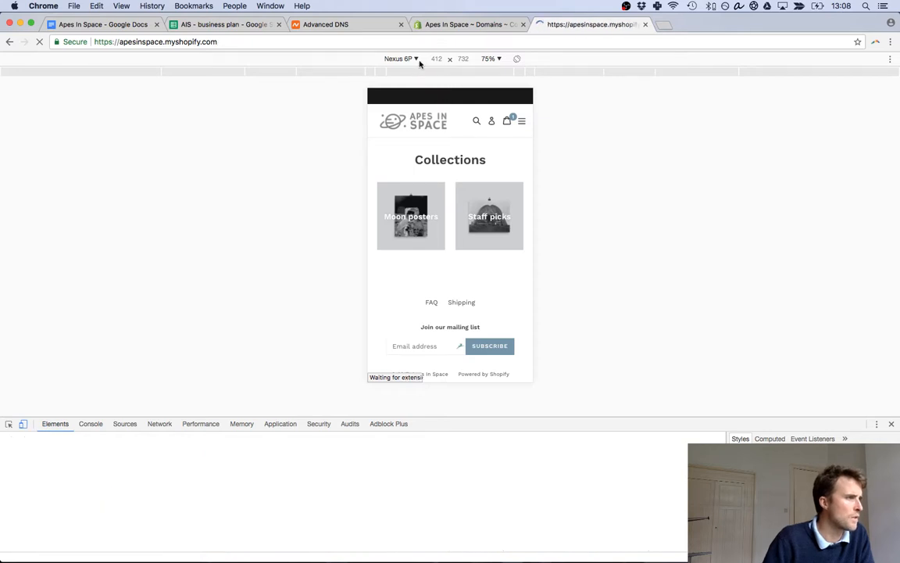
{"action": "left_click", "coordinate": [395, 58]}
{"action": "left_click", "coordinate": [404, 120]}
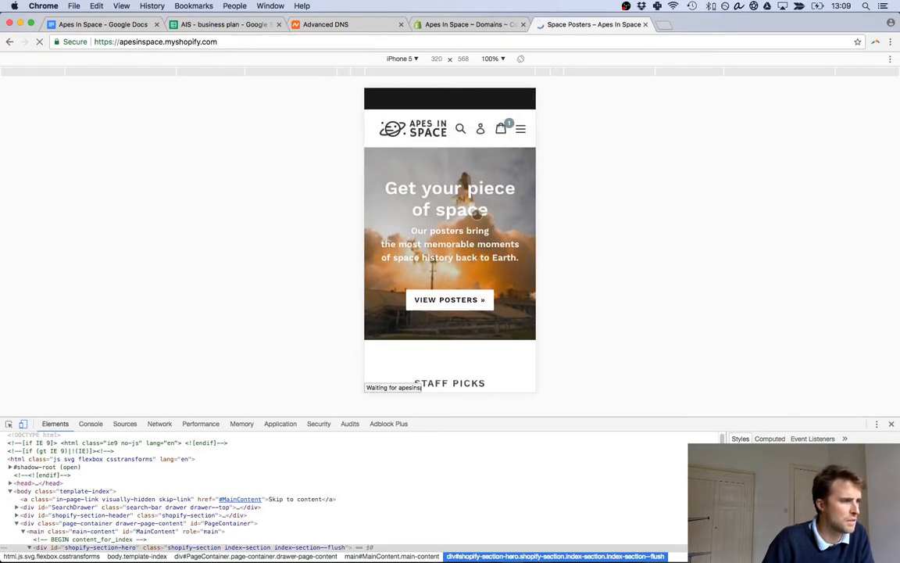
{"action": "scroll", "coordinate": [486, 218], "scroll_direction": "down", "scroll_amount": 1}
{"action": "scroll", "coordinate": [483, 218], "scroll_direction": "up", "scroll_amount": 1}
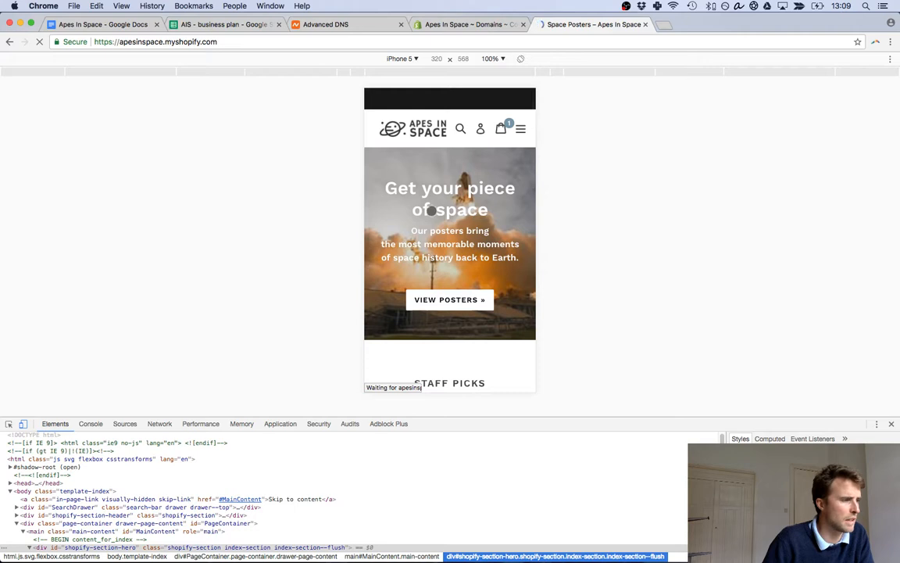
{"action": "scroll", "coordinate": [441, 234], "scroll_direction": "down", "scroll_amount": 5}
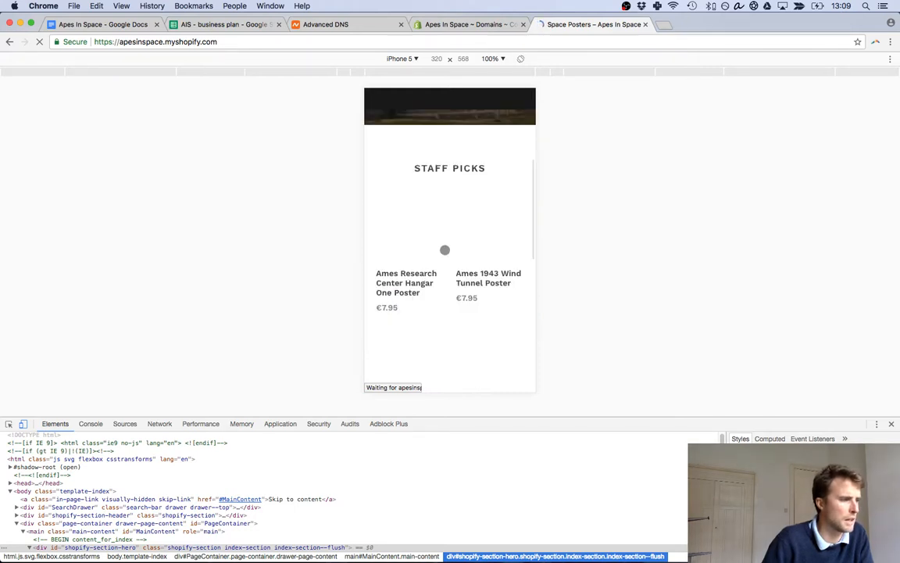
{"action": "scroll", "coordinate": [445, 249], "scroll_direction": "down", "scroll_amount": 10}
{"action": "scroll", "coordinate": [445, 250], "scroll_direction": "up", "scroll_amount": 15}
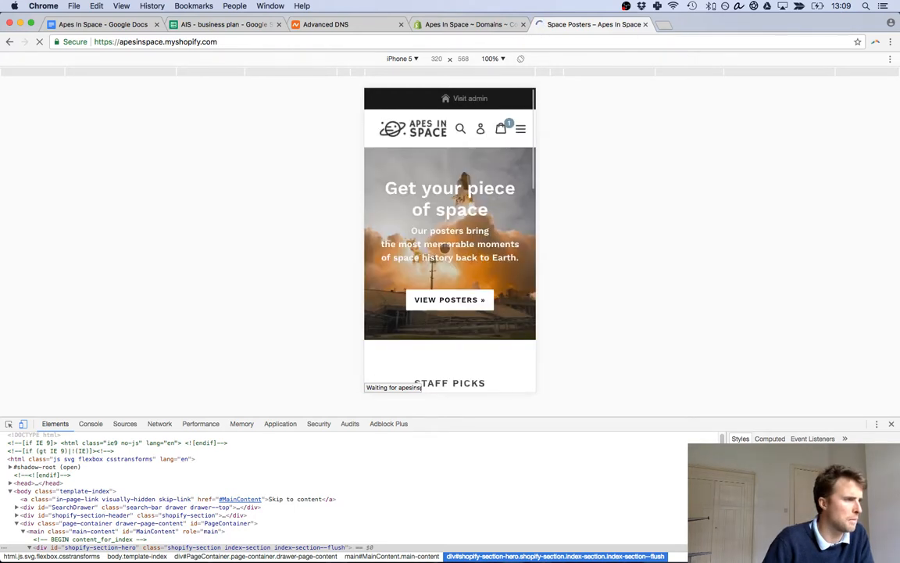
Switch the emulated device to iPhone 6 Plus, rotate it to landscape and review the whole homepage.
{"action": "left_click", "coordinate": [400, 58]}
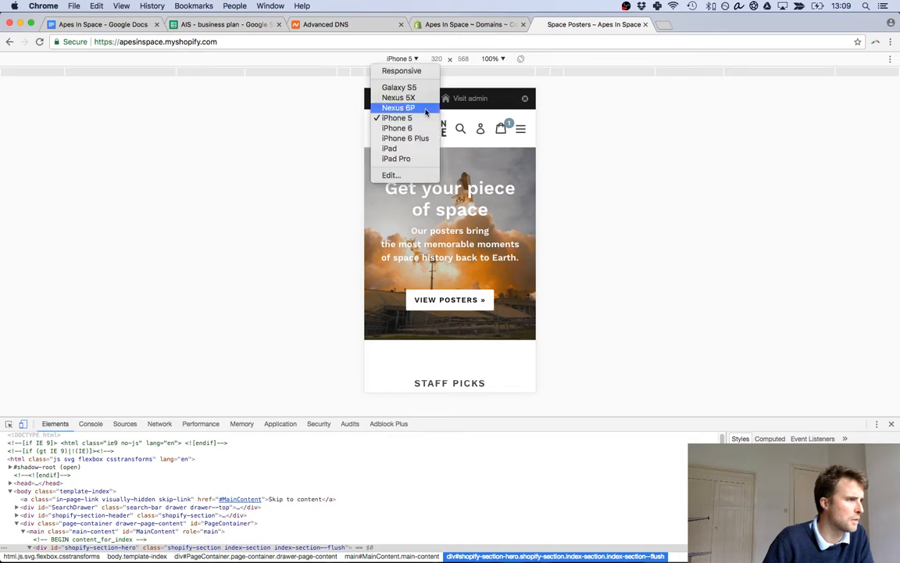
{"action": "left_click", "coordinate": [421, 138]}
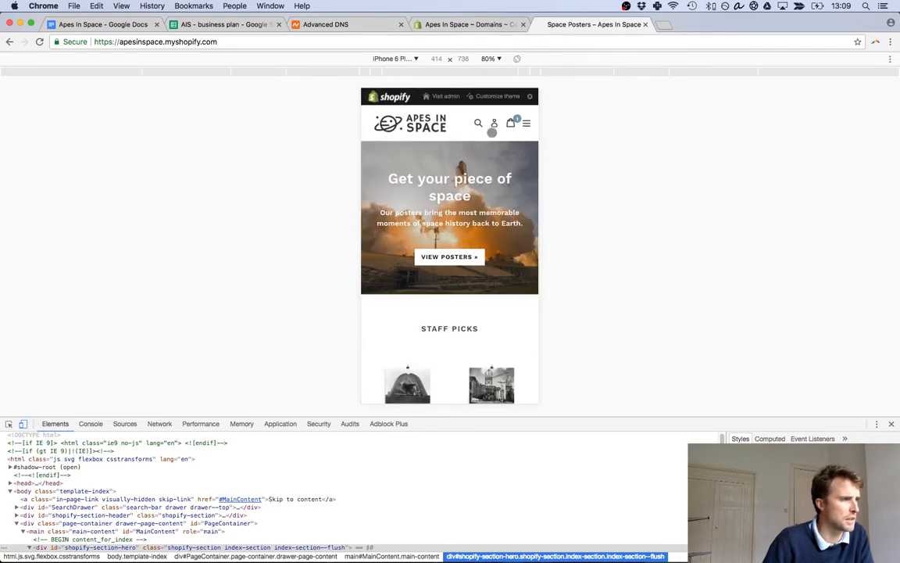
{"action": "left_click", "coordinate": [517, 59]}
{"action": "scroll", "coordinate": [385, 184], "scroll_direction": "down", "scroll_amount": 3}
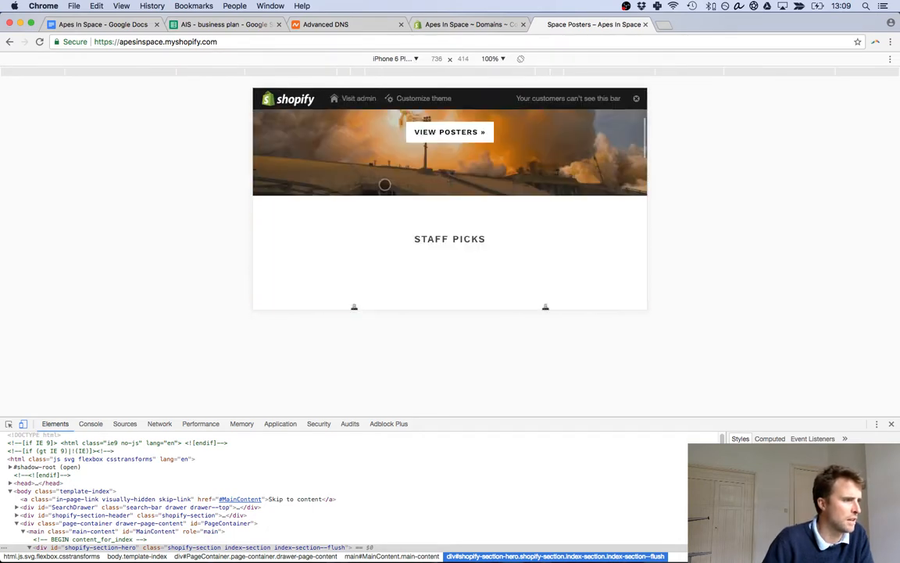
{"action": "scroll", "coordinate": [384, 184], "scroll_direction": "down", "scroll_amount": 15}
{"action": "scroll", "coordinate": [383, 189], "scroll_direction": "up", "scroll_amount": 18}
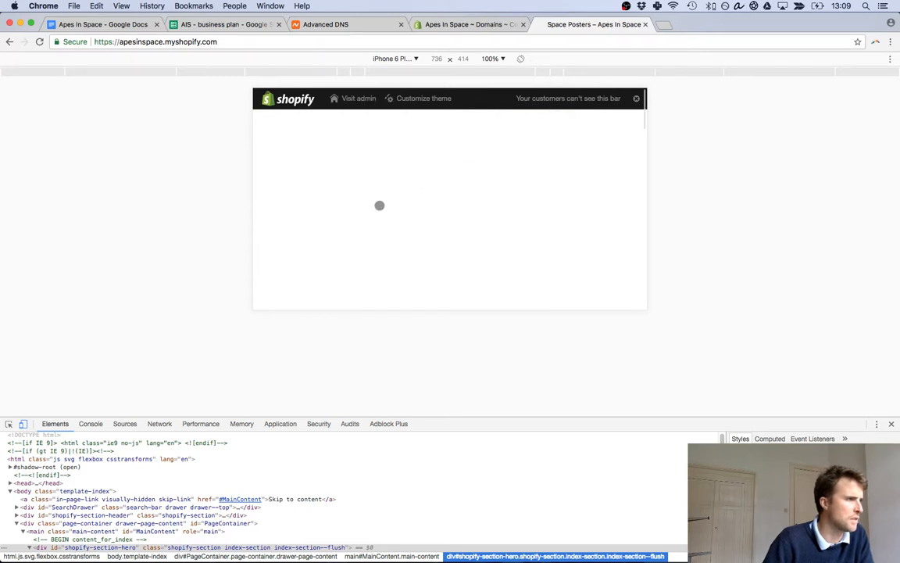
Switch the emulated device to iPad Pro, review the homepage and open the Ames 1943 Wind Tunnel Poster product.
{"action": "left_click", "coordinate": [395, 58]}
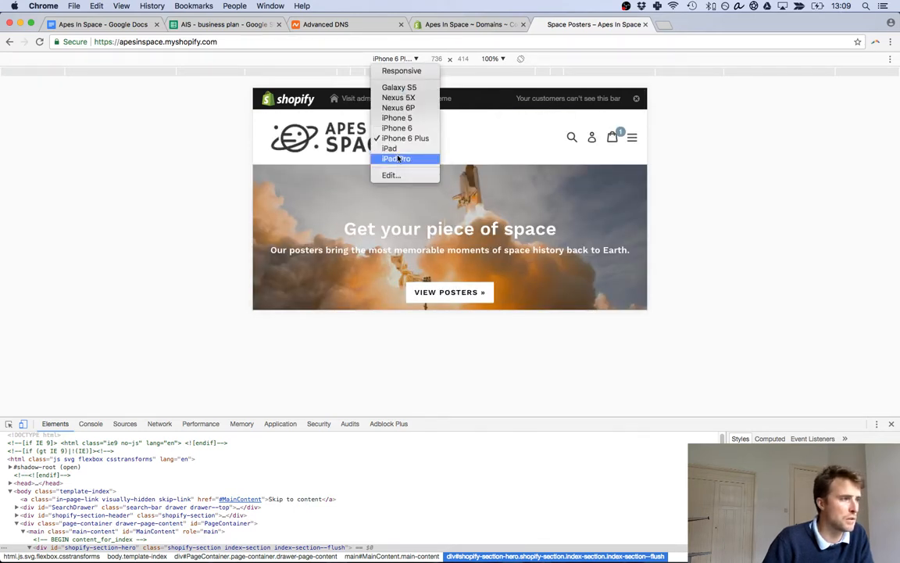
{"action": "left_click", "coordinate": [398, 159]}
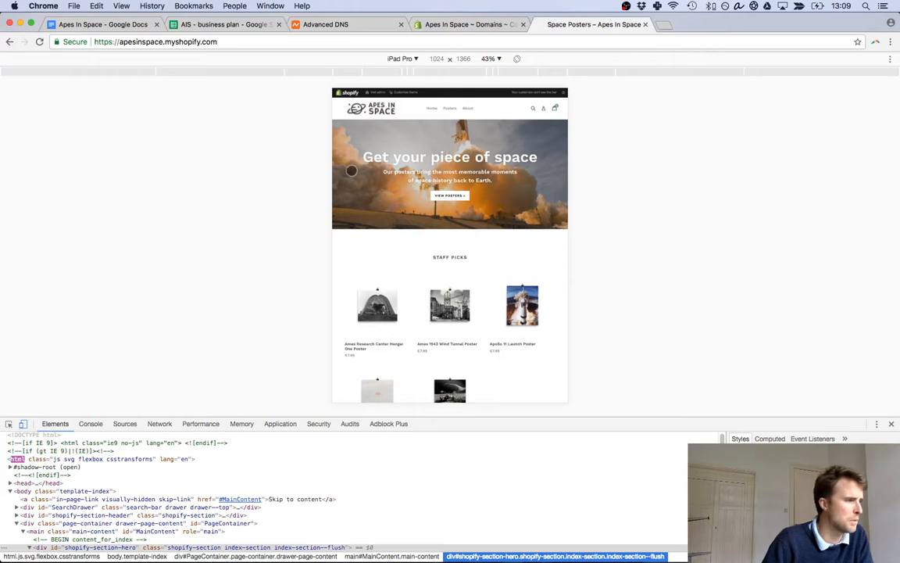
{"action": "scroll", "coordinate": [355, 168], "scroll_direction": "down", "scroll_amount": 5}
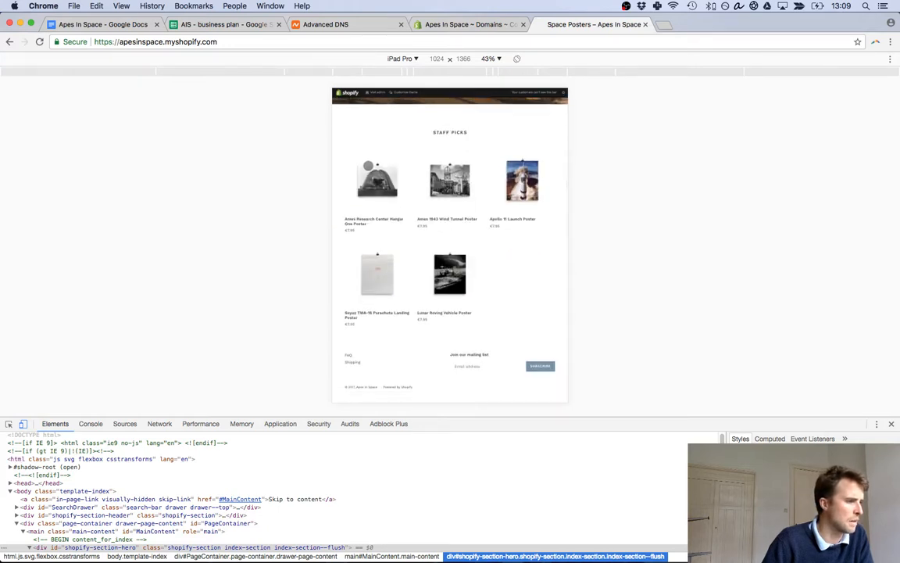
{"action": "scroll", "coordinate": [436, 164], "scroll_direction": "up", "scroll_amount": 2}
{"action": "left_click", "coordinate": [445, 217]}
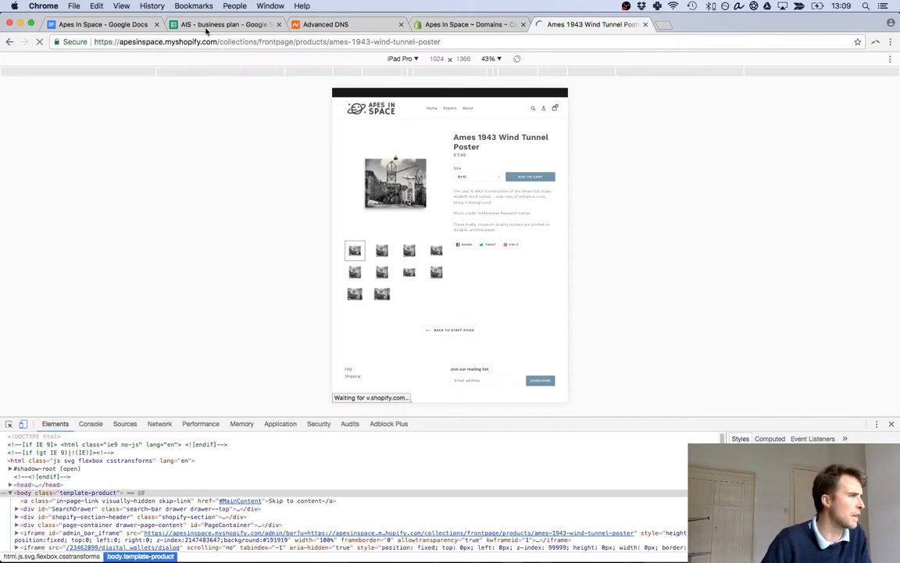
In the Google Docs to-do list, add an empty item after "Add contact page to menus" and strike through "Review site on mobile (chrome inspector)".
{"action": "left_click", "coordinate": [102, 25]}
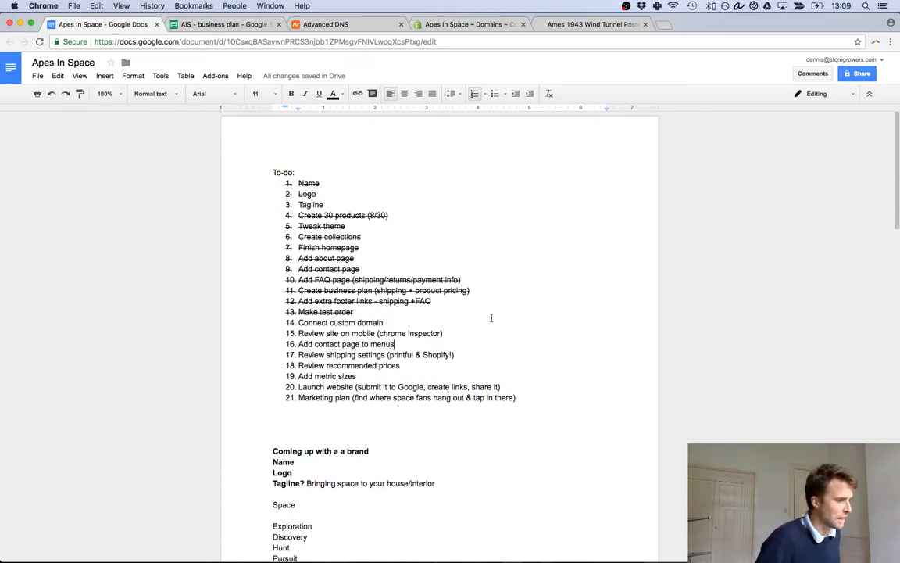
{"action": "key", "text": "Return"}
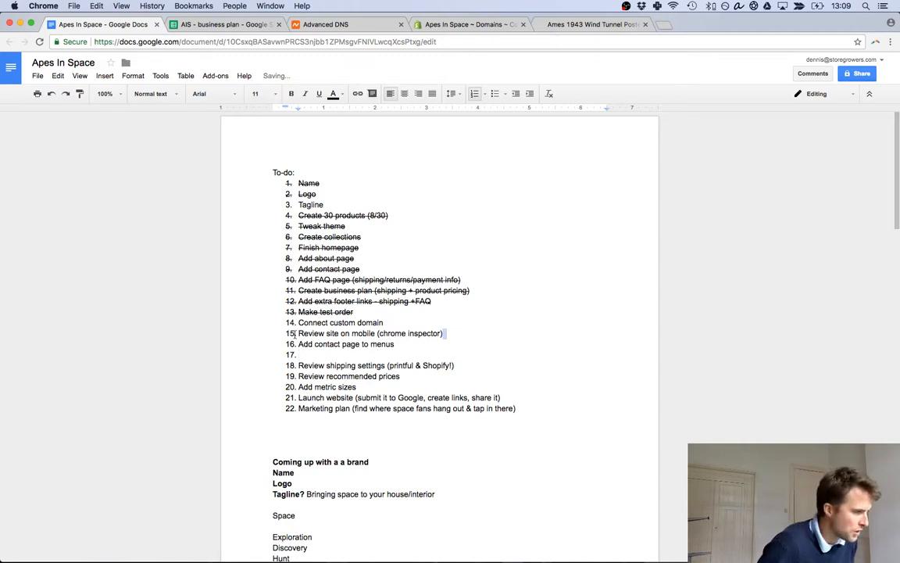
{"action": "left_click_drag", "start_coordinate": [449, 333], "coordinate": [298, 333]}
{"action": "left_click", "coordinate": [133, 76]}
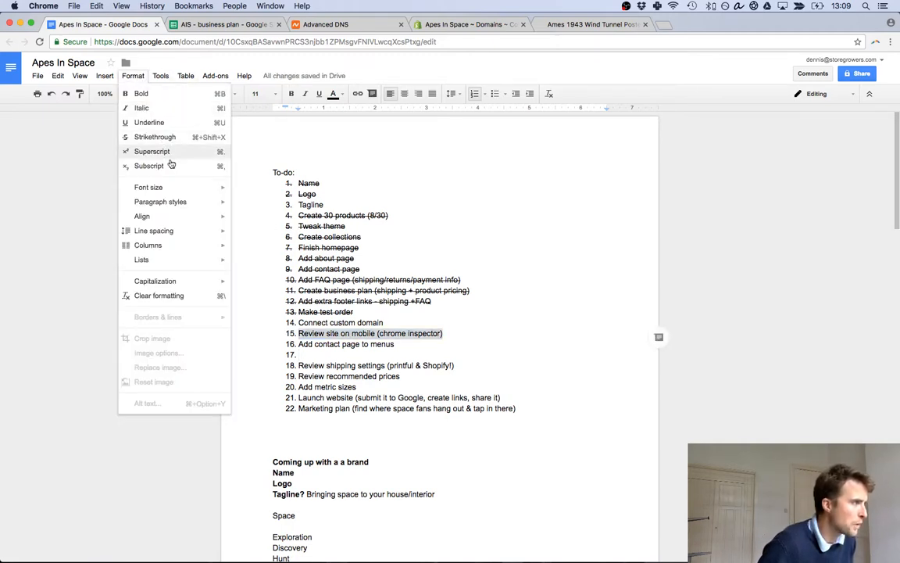
{"action": "left_click", "coordinate": [164, 138]}
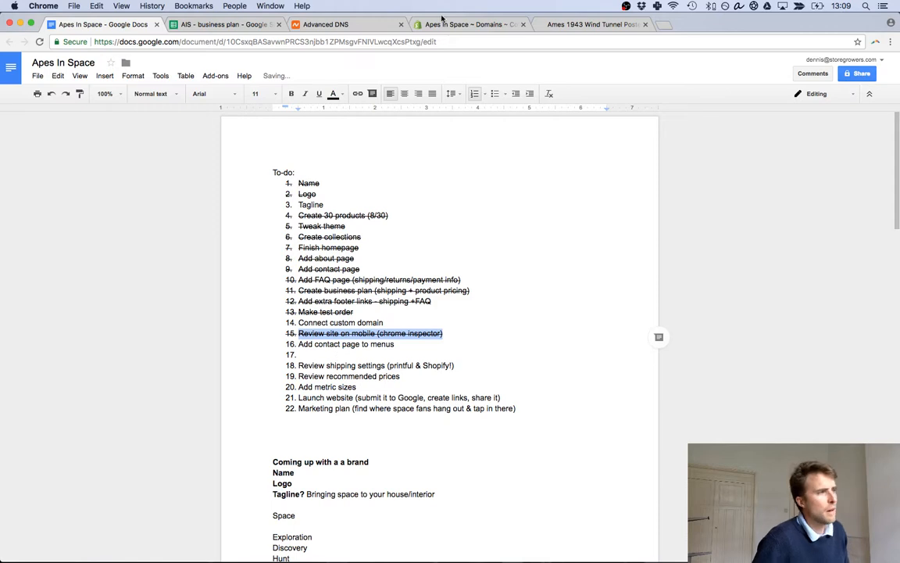
Look over the poster product page, the Shopify domain connection and the Namecheap DNS records, and return to the to-do document.
{"action": "left_click", "coordinate": [603, 19]}
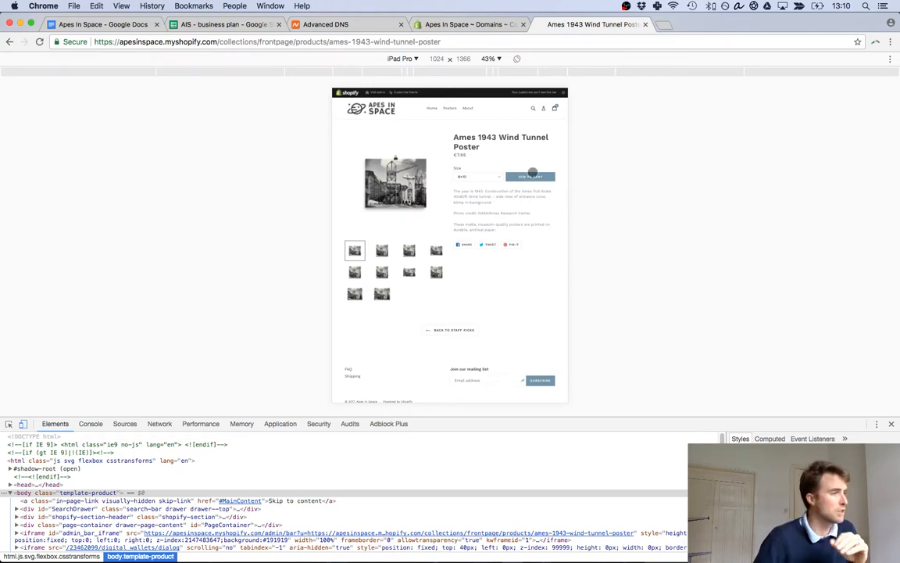
{"action": "left_click", "coordinate": [457, 25]}
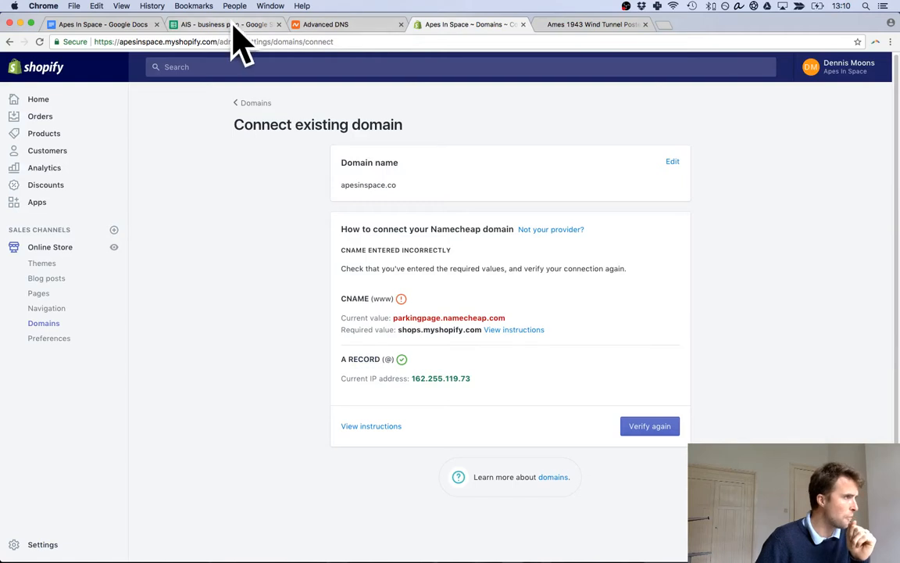
{"action": "left_click", "coordinate": [328, 25]}
{"action": "left_click", "coordinate": [121, 26]}
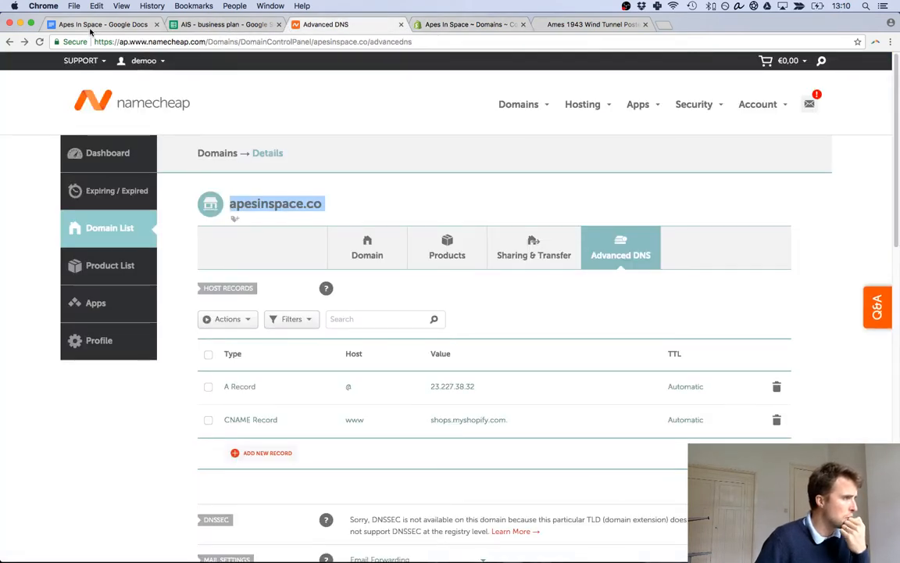
Start item 17 with "Add", and remove the unfinished item together with its blank line from the to-do list.
{"action": "left_click", "coordinate": [317, 351]}
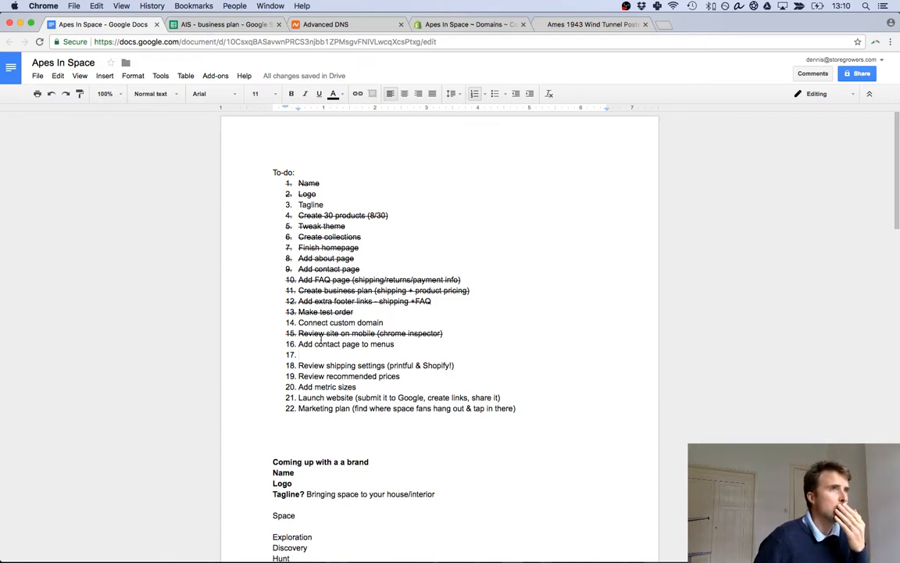
{"action": "type", "text": "Add"}
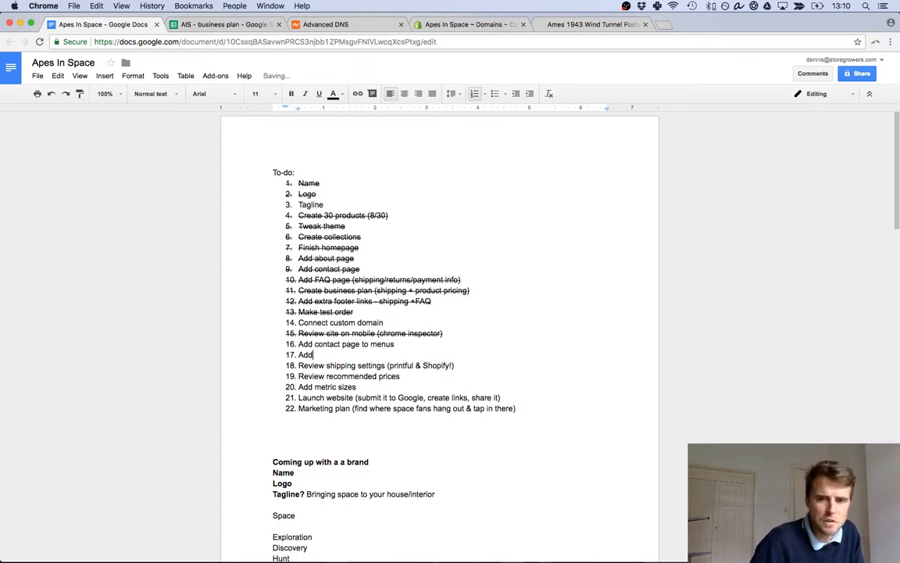
{"action": "left_click_drag", "start_coordinate": [312, 356], "coordinate": [249, 358]}
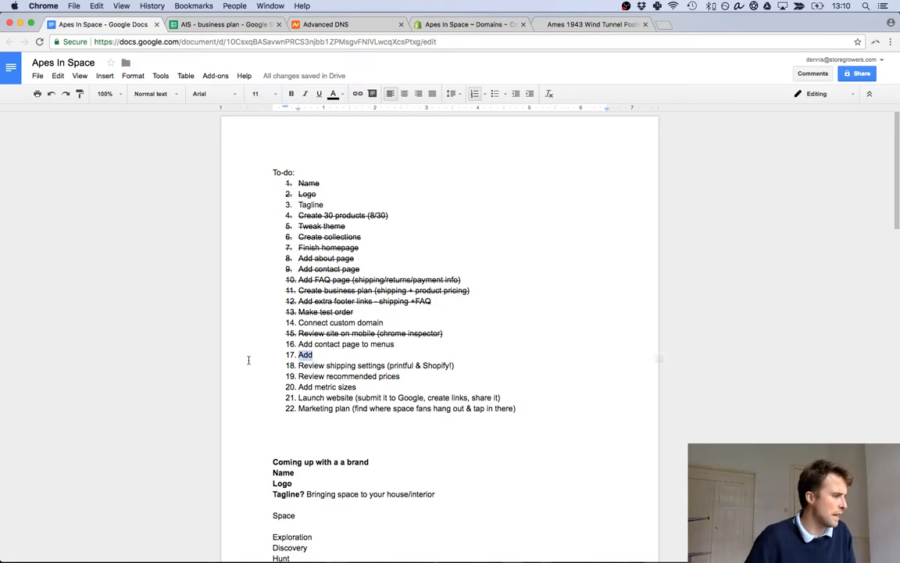
{"action": "key", "text": "BackSpace"}
{"action": "key", "text": "BackSpace"}
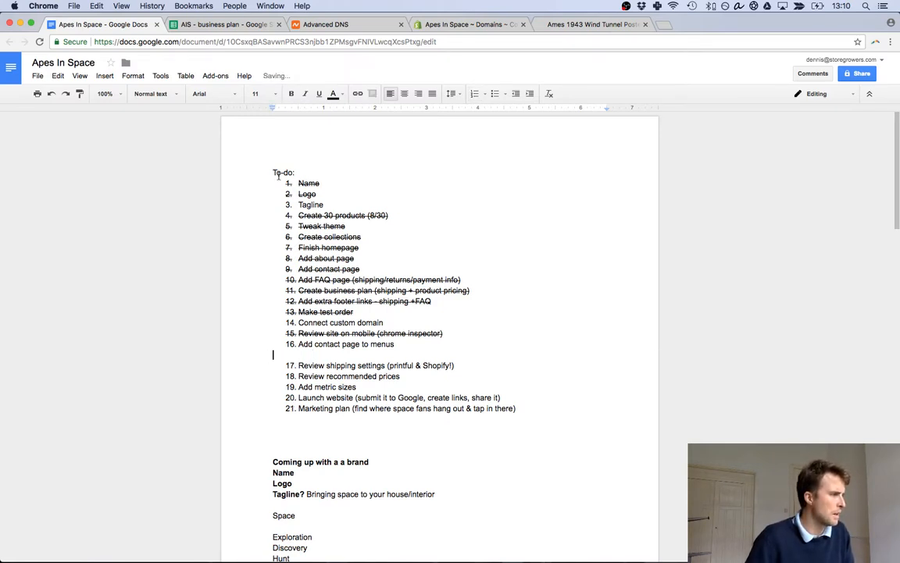
{"action": "key", "text": "BackSpace"}
Replace the to-do list's heading with "Launch essentials:".
{"action": "double_click", "coordinate": [277, 171]}
{"action": "type", "text": "Launch essentials:"}
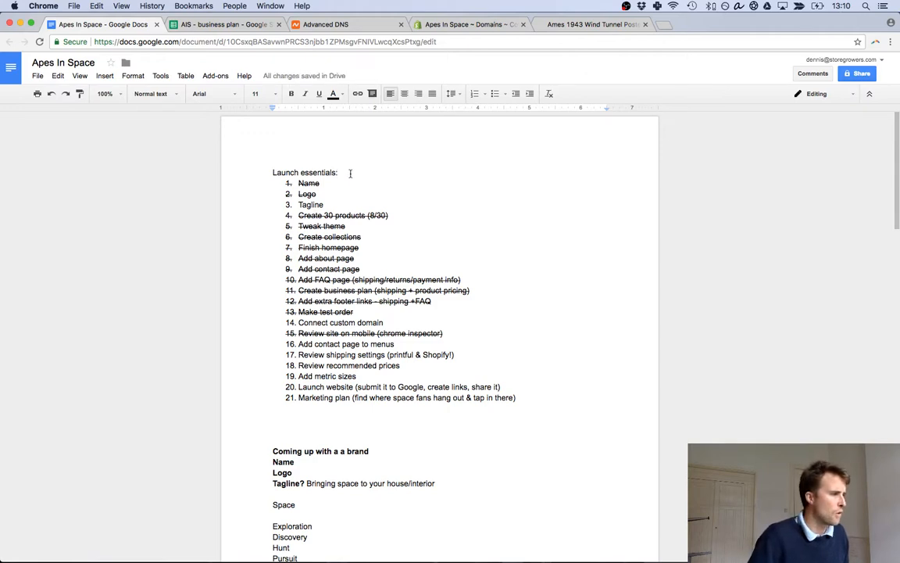
{"action": "left_click_drag", "start_coordinate": [350, 173], "coordinate": [254, 171]}
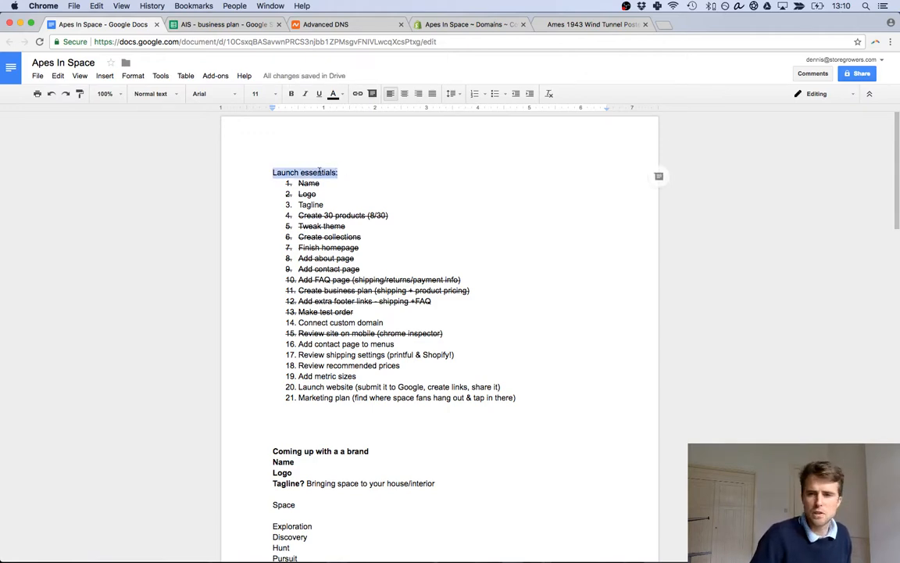
Below the numbered list, add an "Extras:" heading followed by the line "Adding actual picture to the products".
{"action": "double_click", "coordinate": [306, 419]}
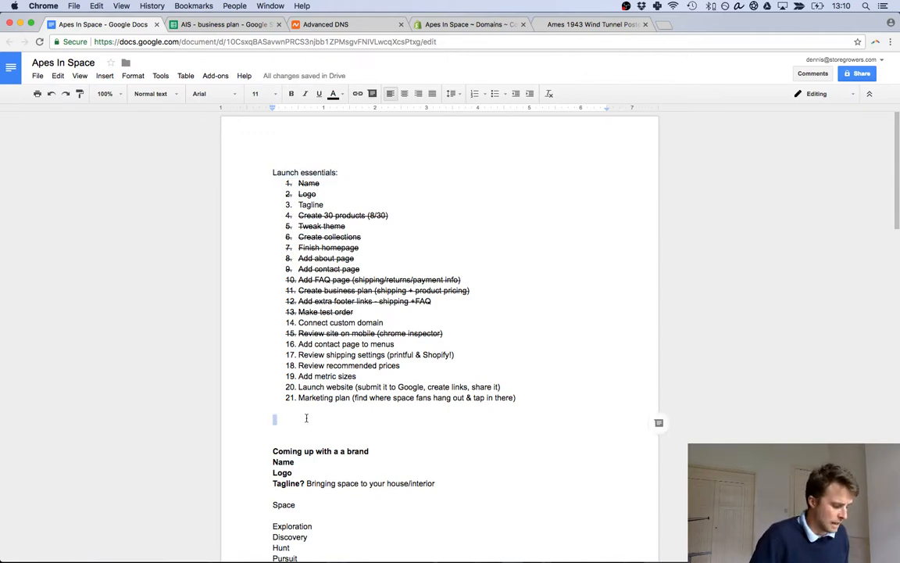
{"action": "type", "text": "Extras:"}
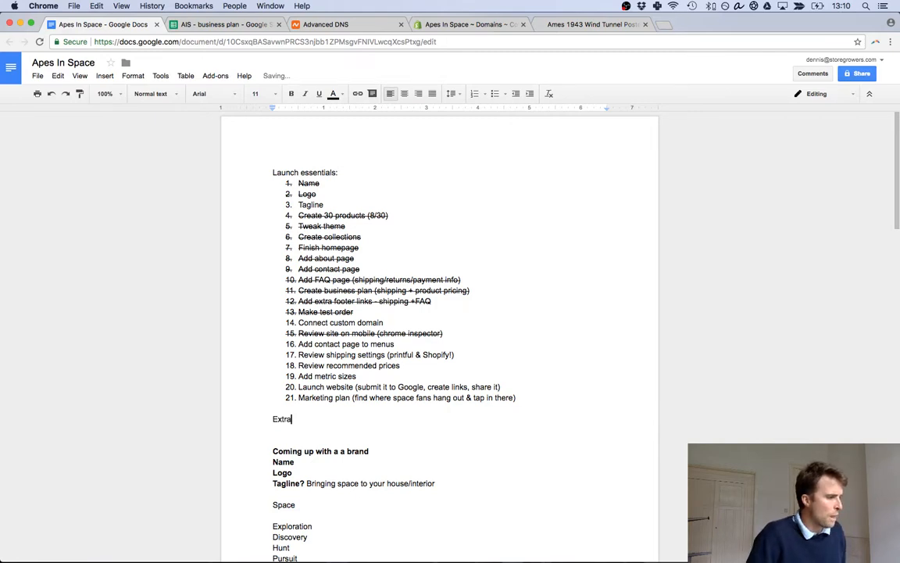
{"action": "key", "text": "Return"}
{"action": "type", "text": "Adding actual pictur"}
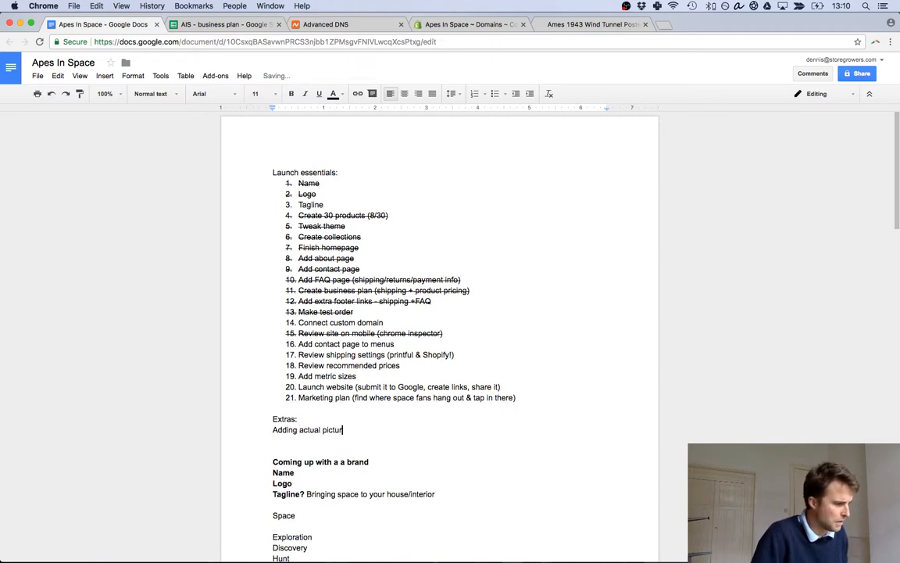
{"action": "type", "text": "e to the products"}
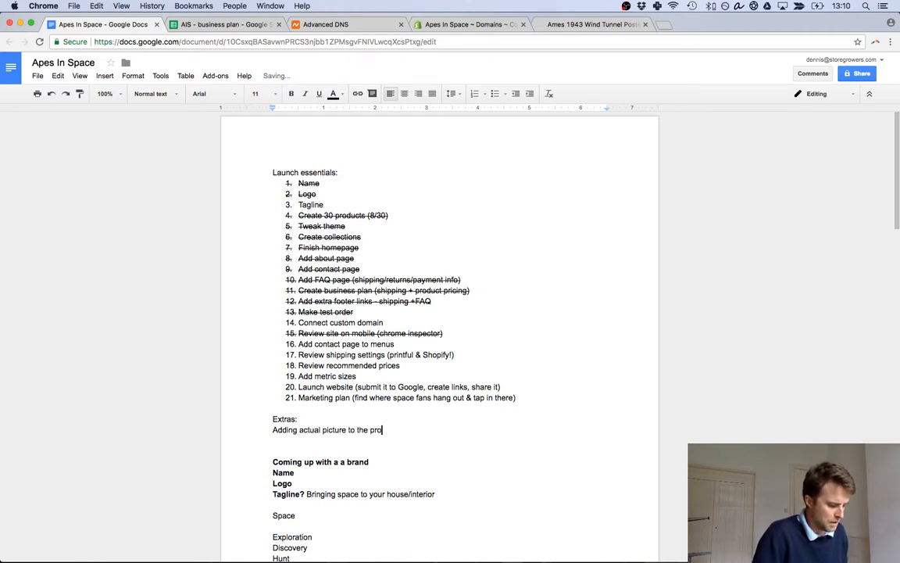
Go back to the Ames 1943 Wind Tunnel Poster page and close the developer tools to show the desktop layout.
{"action": "left_click", "coordinate": [440, 24]}
{"action": "left_click", "coordinate": [587, 25]}
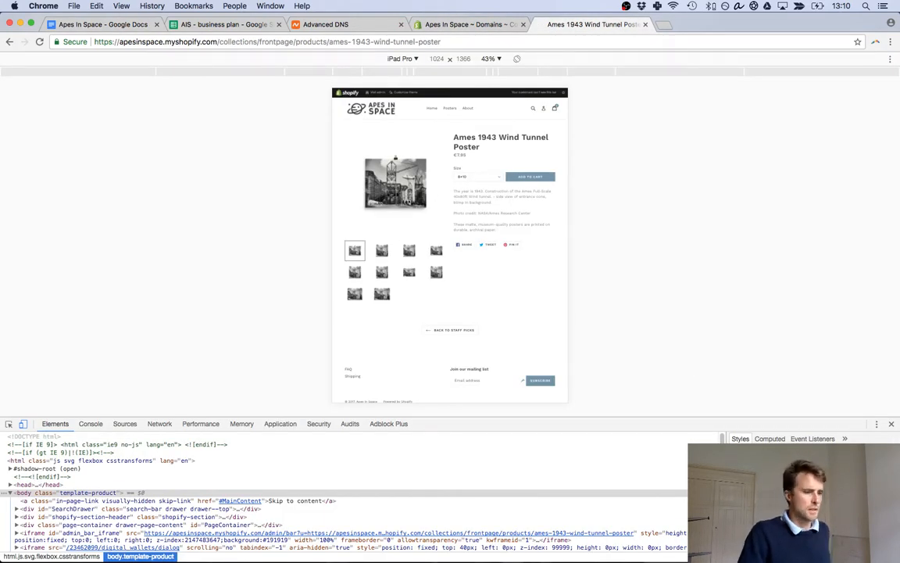
{"action": "left_click", "coordinate": [891, 426]}
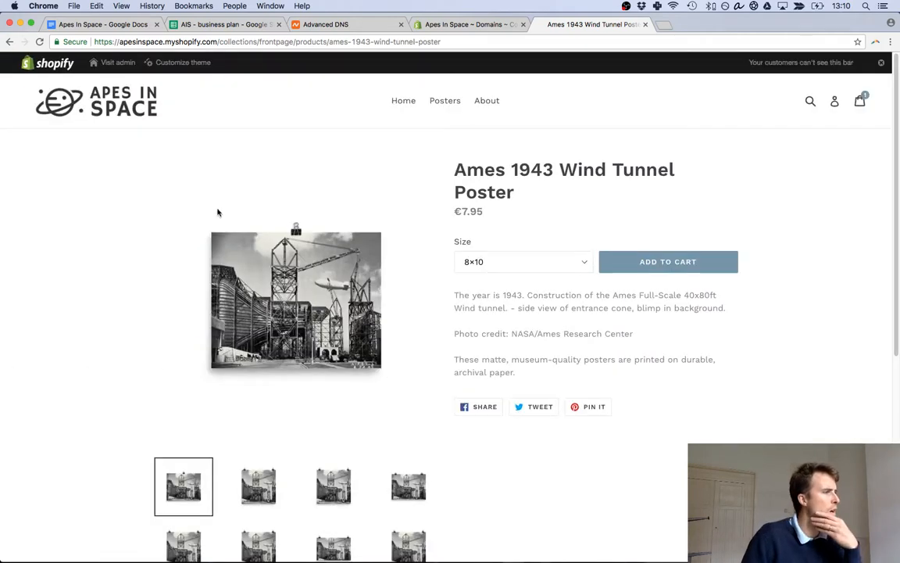
Examine the poster's mockup images by viewing the second, third and last gallery pictures.
{"action": "left_click", "coordinate": [259, 486]}
{"action": "left_click", "coordinate": [333, 486]}
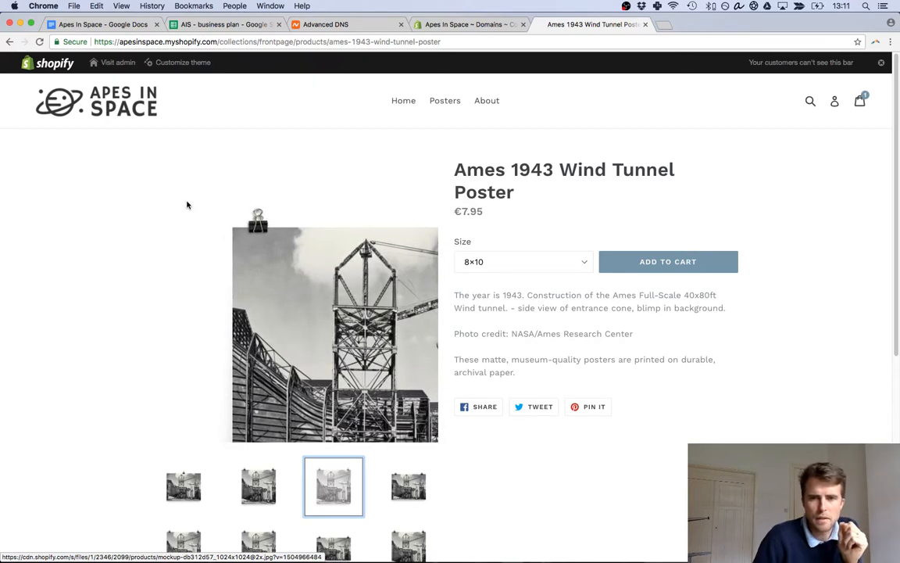
{"action": "scroll", "coordinate": [492, 400], "scroll_direction": "down", "scroll_amount": 3}
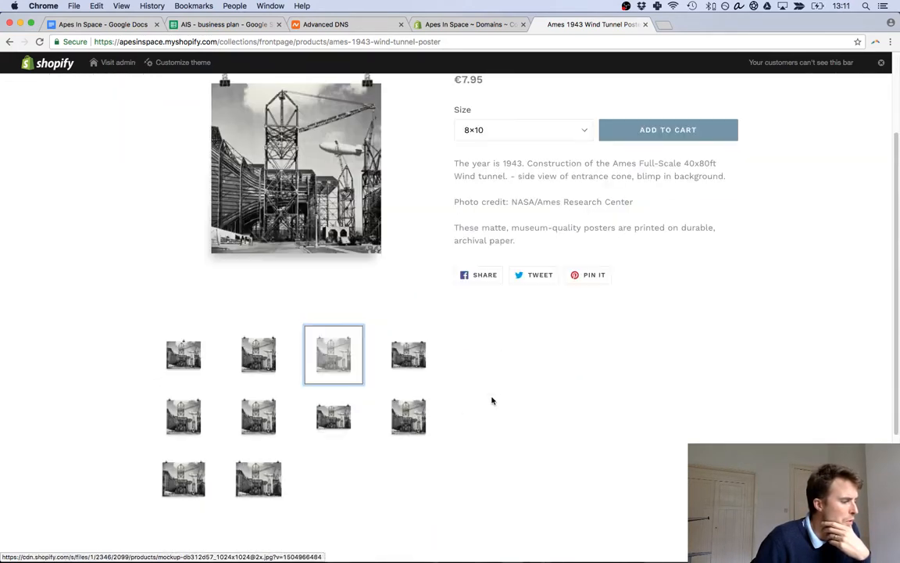
{"action": "left_click", "coordinate": [259, 478]}
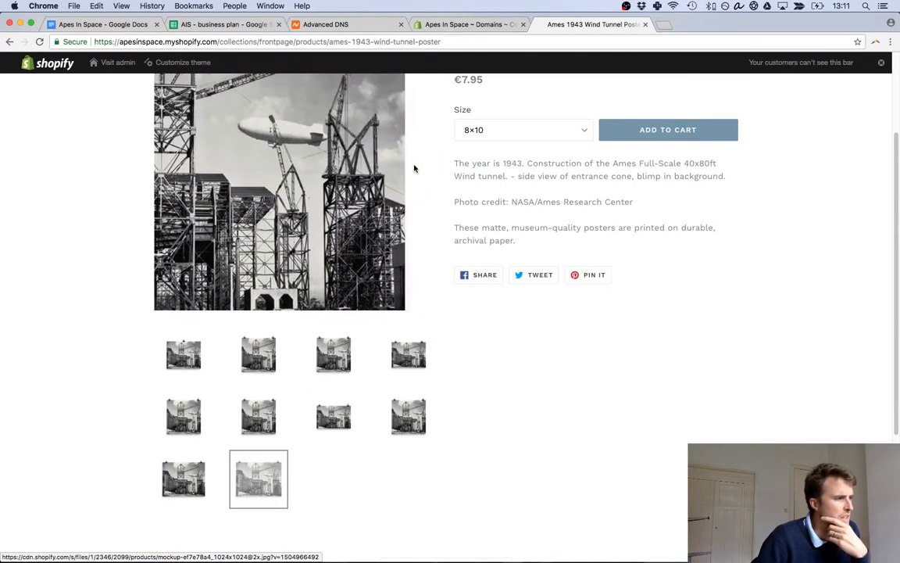
Compare the poster's mockup images by viewing the first, fourth, eighth and last gallery pictures at full size.
{"action": "scroll", "coordinate": [79, 180], "scroll_direction": "up", "scroll_amount": 3}
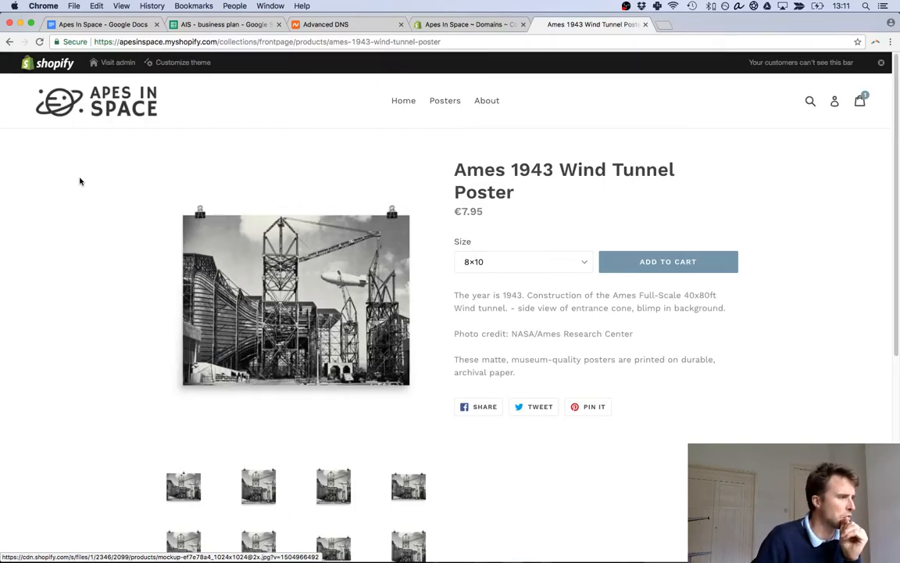
{"action": "scroll", "coordinate": [75, 192], "scroll_direction": "down", "scroll_amount": 2}
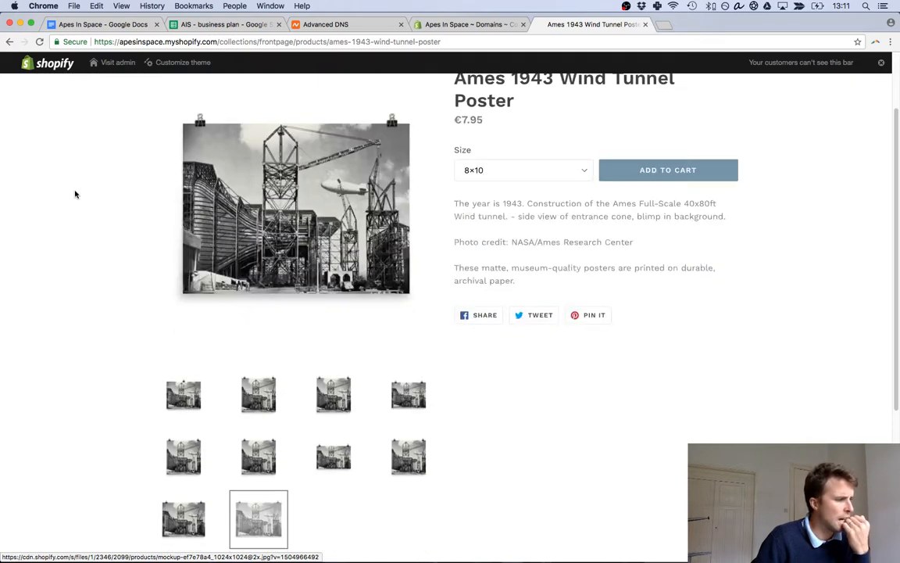
{"action": "scroll", "coordinate": [102, 308], "scroll_direction": "down", "scroll_amount": 2}
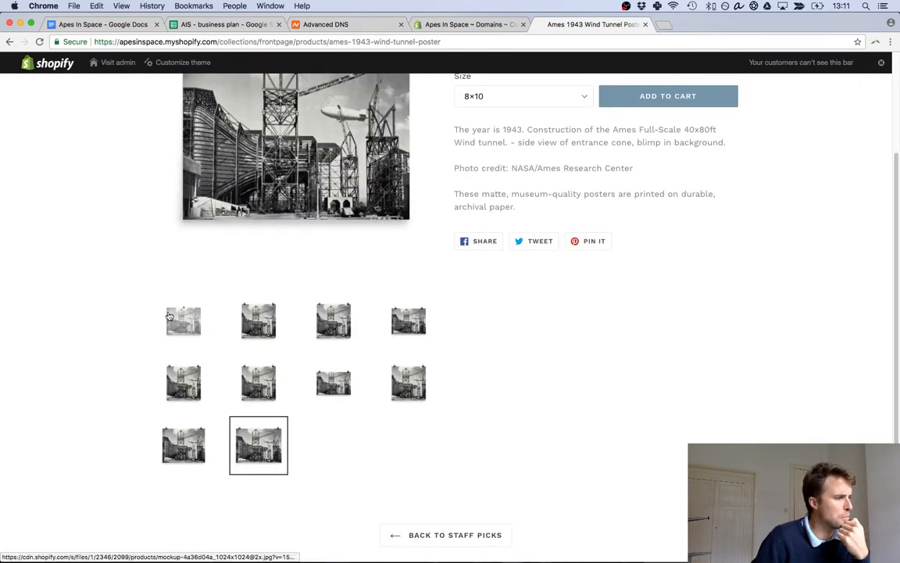
{"action": "left_click", "coordinate": [344, 315]}
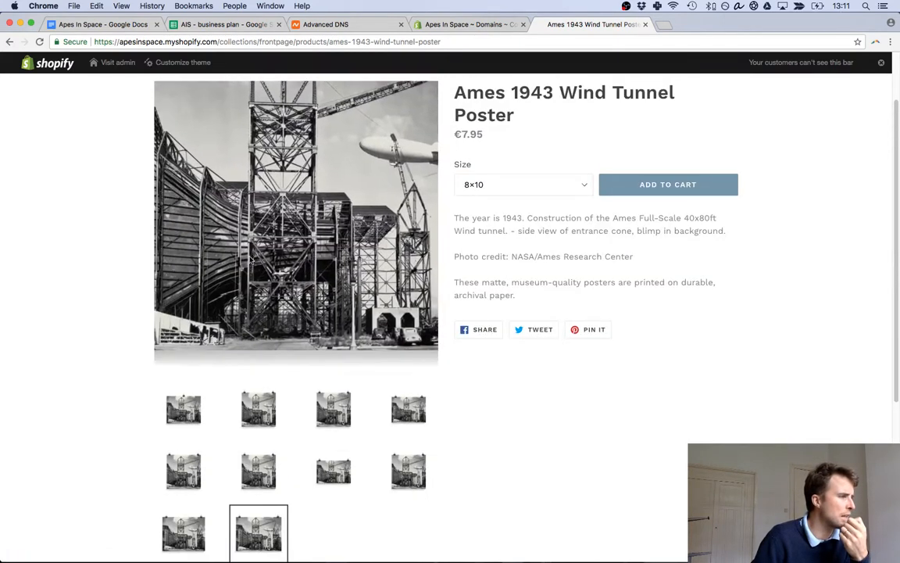
{"action": "left_click", "coordinate": [180, 408]}
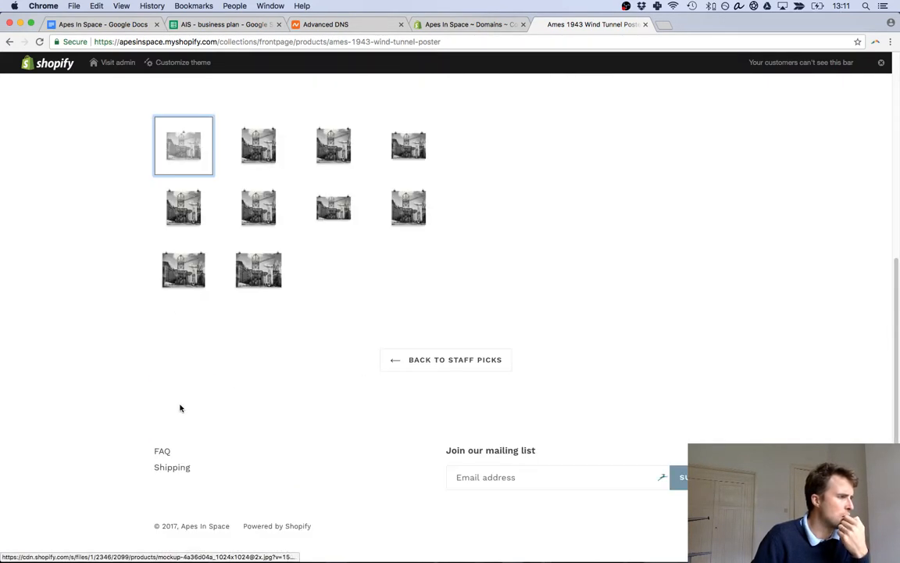
{"action": "scroll", "coordinate": [180, 408], "scroll_direction": "up", "scroll_amount": 5}
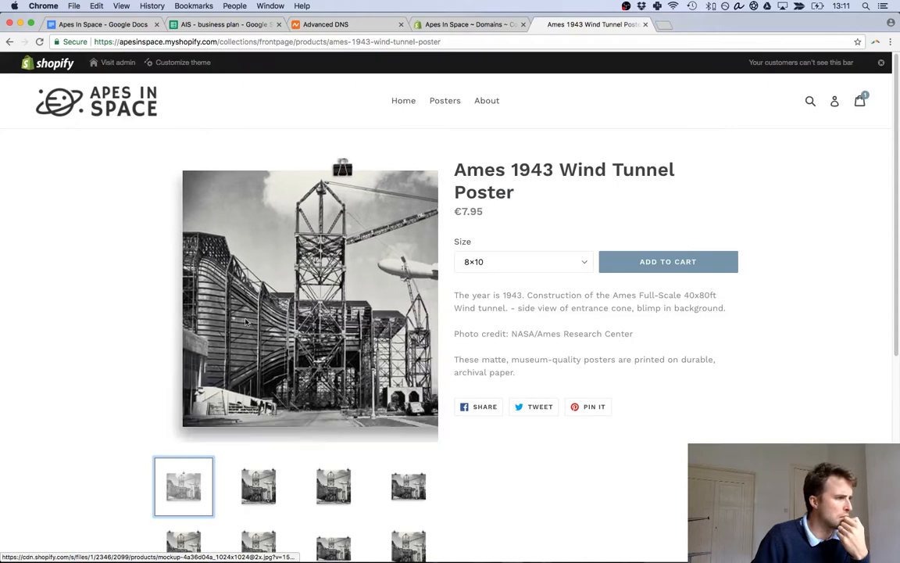
{"action": "left_click", "coordinate": [410, 486]}
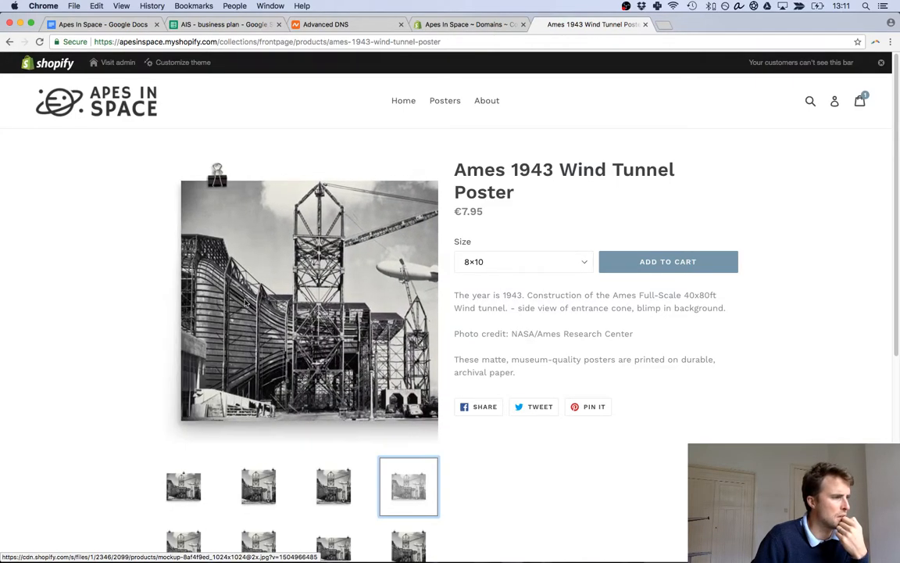
{"action": "left_click", "coordinate": [408, 529]}
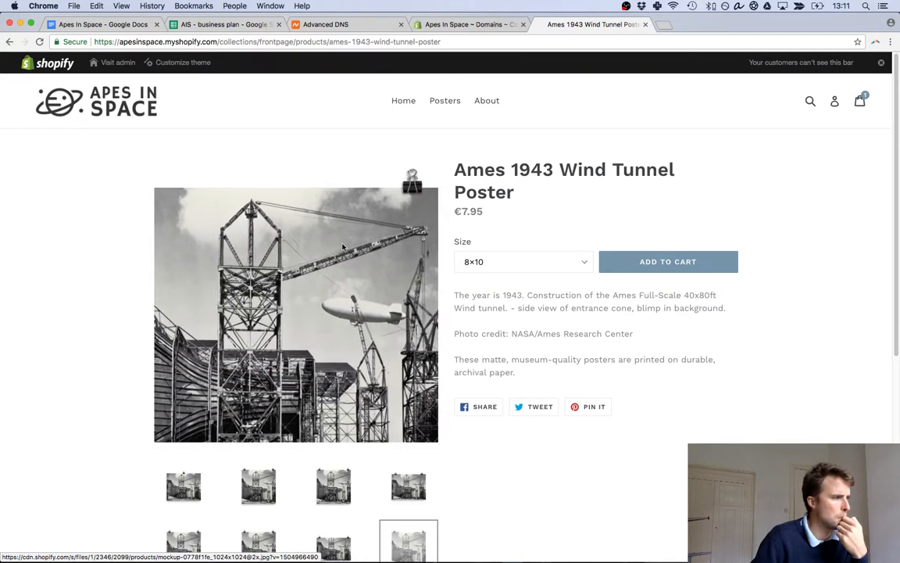
{"action": "scroll", "coordinate": [344, 258], "scroll_direction": "down", "scroll_amount": 5}
{"action": "left_click", "coordinate": [238, 283]}
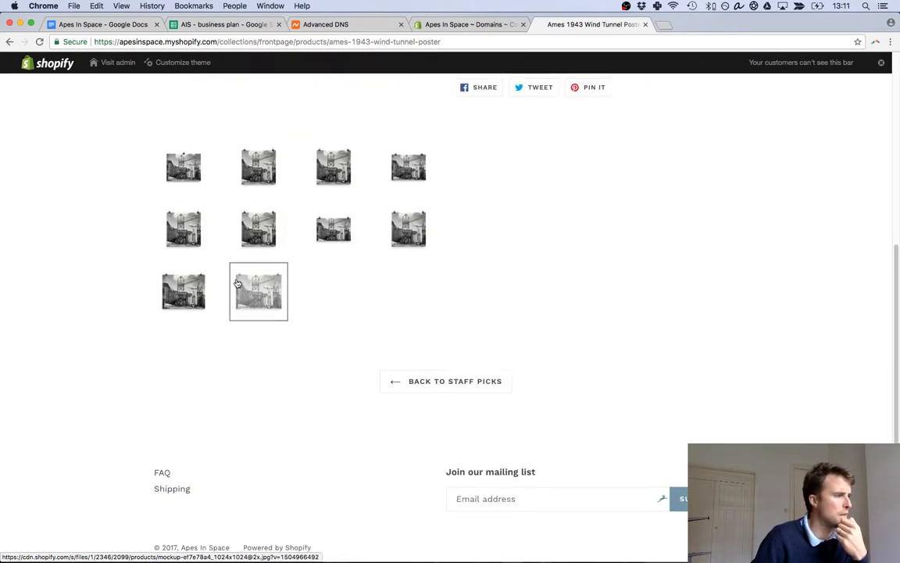
{"action": "scroll", "coordinate": [237, 283], "scroll_direction": "up", "scroll_amount": 5}
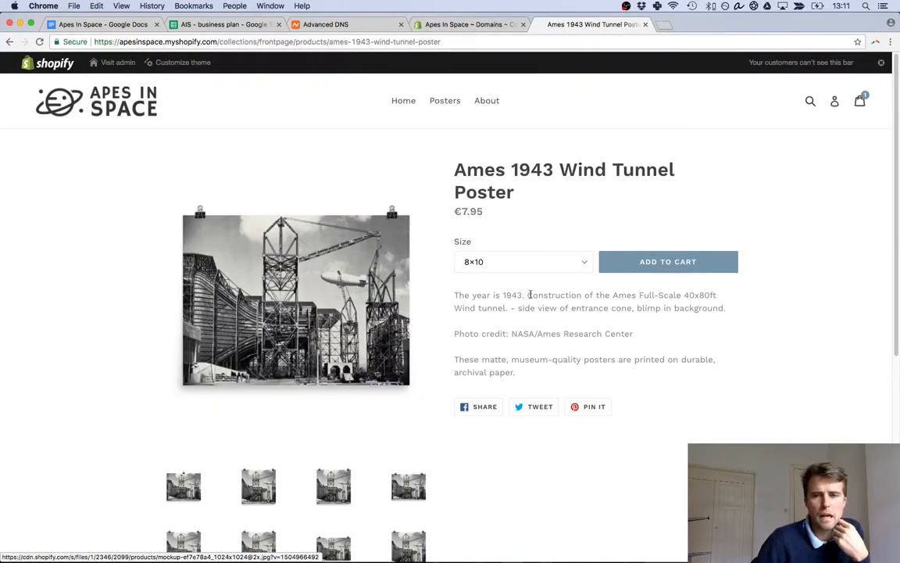
In the to-do list document, turn the "Adding actual picture to the products" line under Extras into a numbered list item.
{"action": "left_click", "coordinate": [90, 25]}
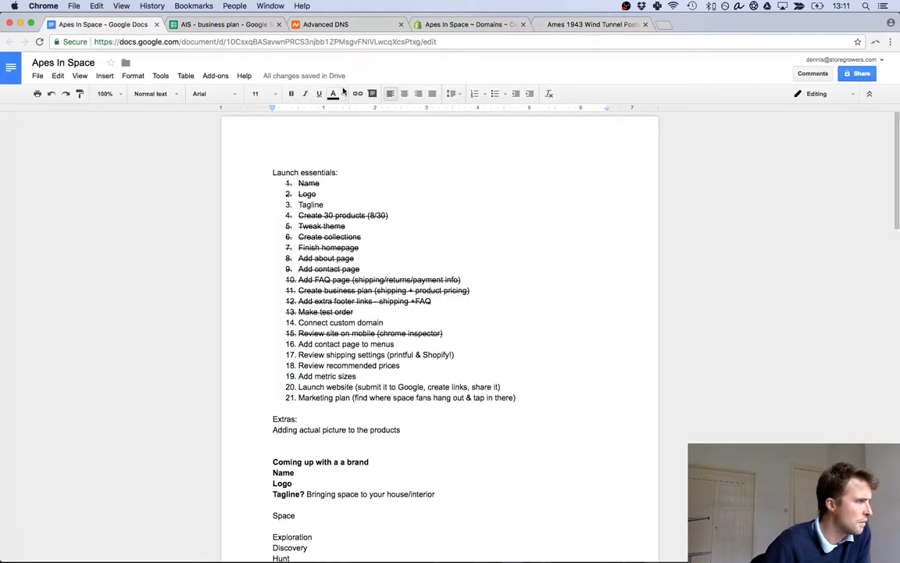
{"action": "left_click", "coordinate": [133, 76]}
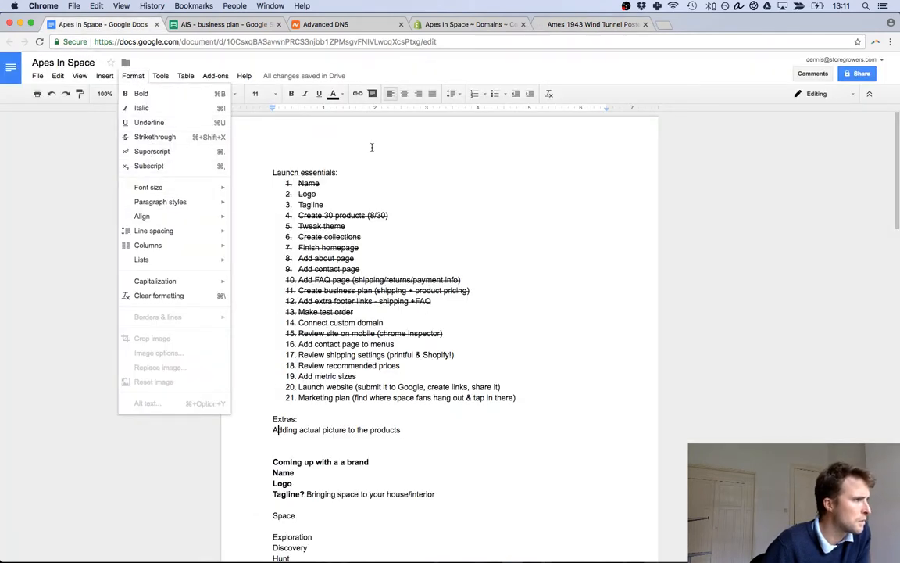
{"action": "left_click", "coordinate": [334, 130]}
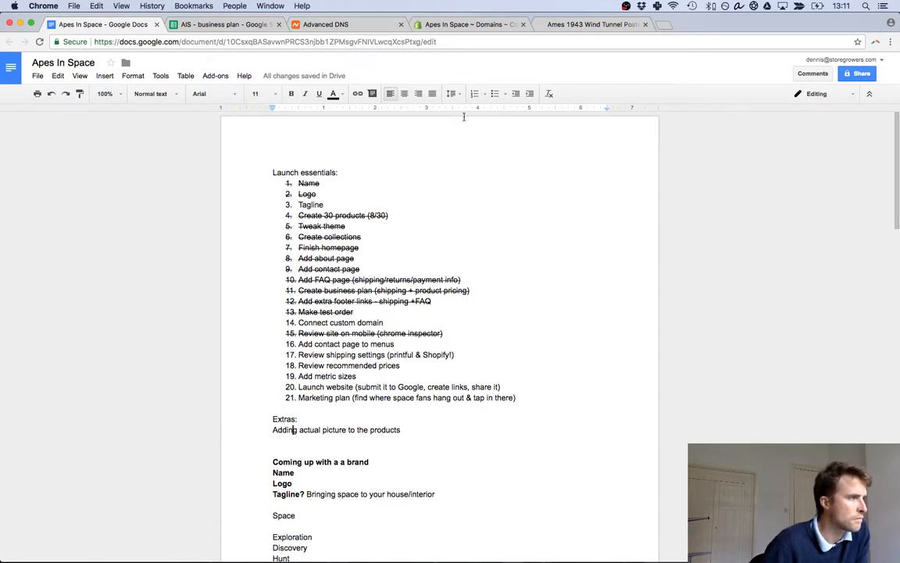
{"action": "left_click", "coordinate": [475, 94]}
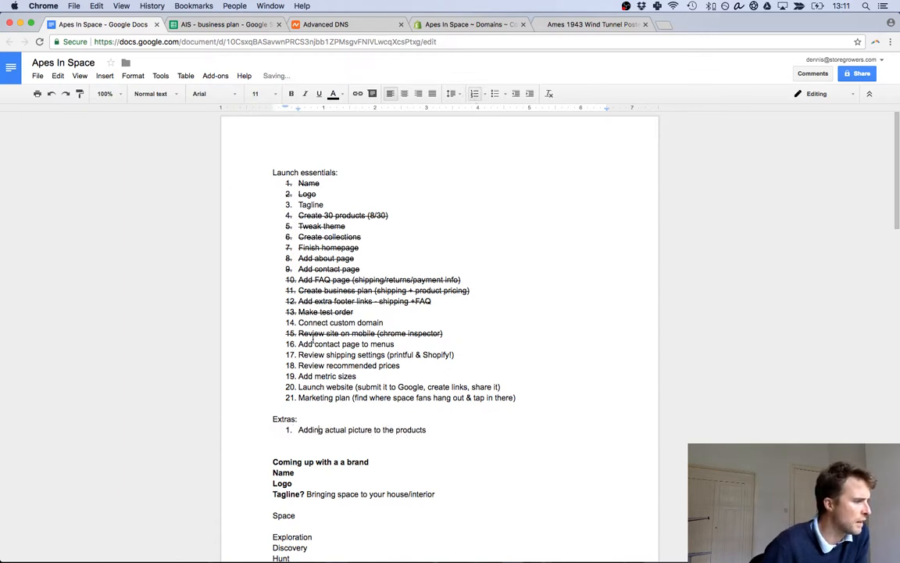
Verify the apesinspace.co domain connection again in the Shopify admin, and return to the to-do list.
{"action": "left_click", "coordinate": [469, 24]}
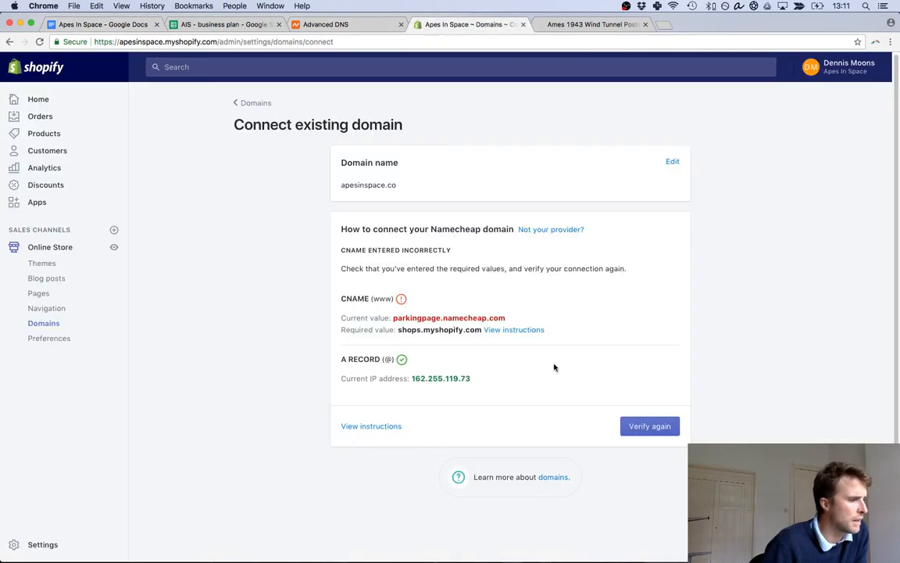
{"action": "left_click", "coordinate": [651, 425]}
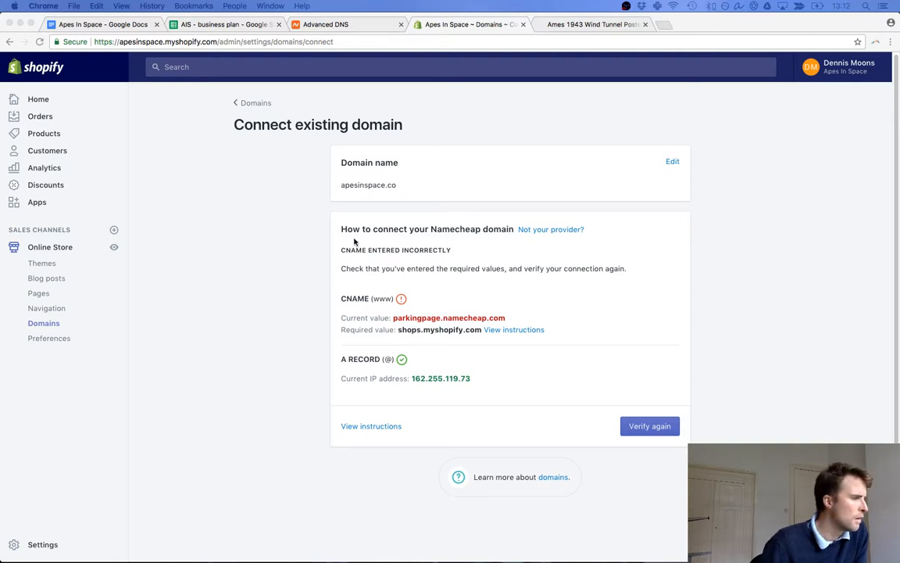
{"action": "left_click", "coordinate": [126, 28]}
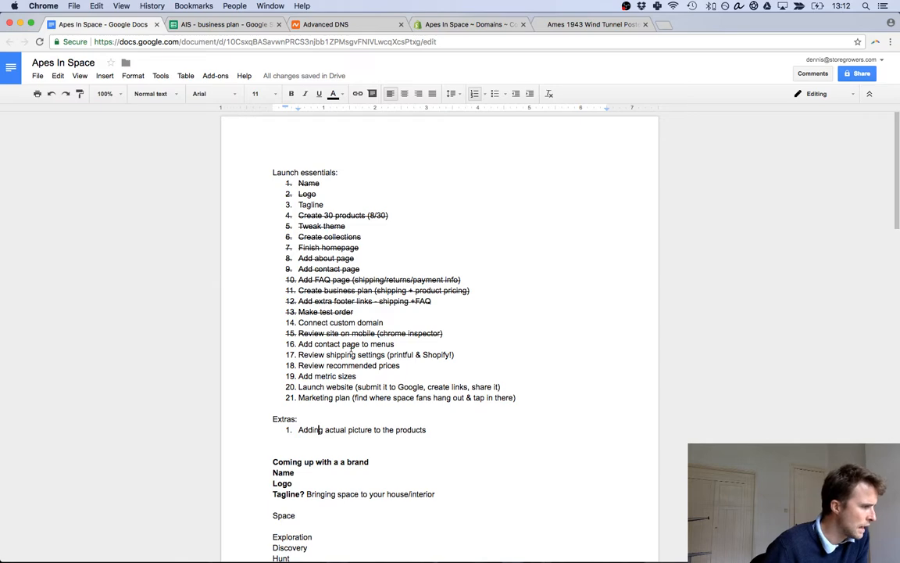
Open the store's Navigation settings in the Shopify admin and check the existing header and footer links on the poster page.
{"action": "left_click", "coordinate": [422, 25]}
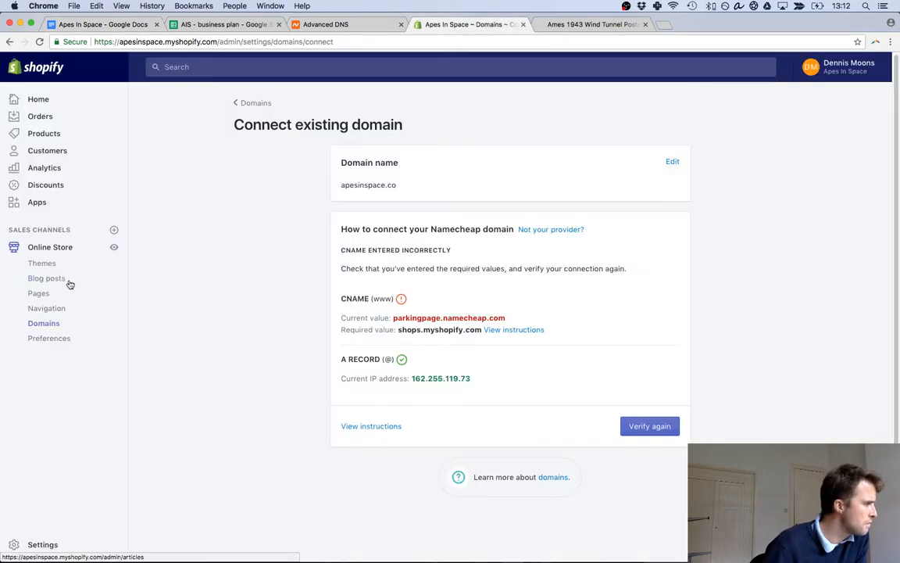
{"action": "left_click", "coordinate": [60, 310]}
{"action": "left_click", "coordinate": [584, 24]}
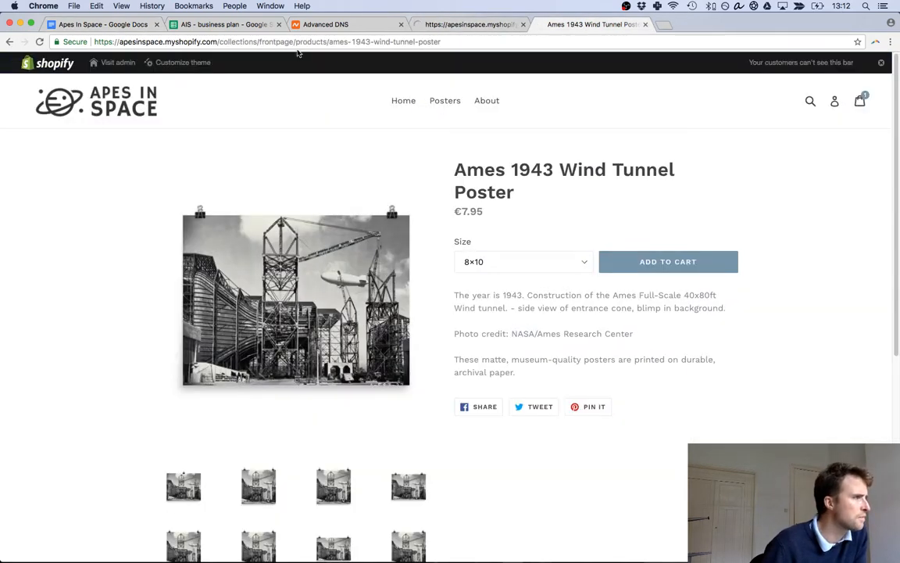
{"action": "scroll", "coordinate": [432, 169], "scroll_direction": "down", "scroll_amount": 5}
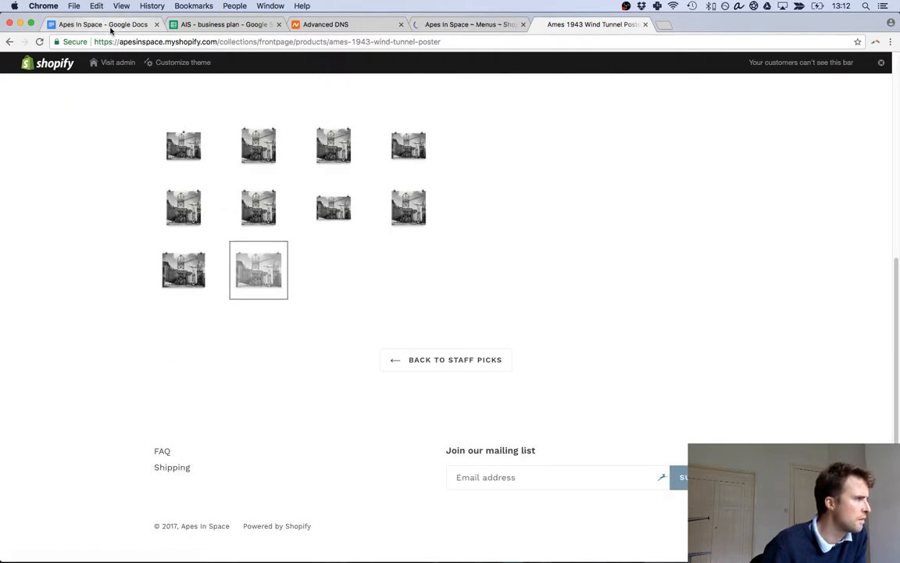
Add a menu item named "Contact" linked to the Contact page to the Main menu, and save the menu.
{"action": "left_click", "coordinate": [442, 26]}
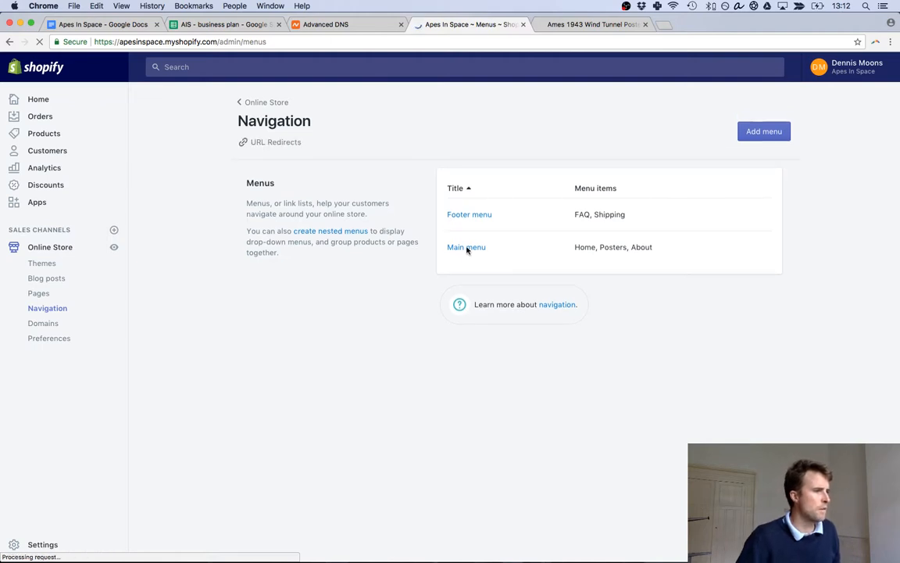
{"action": "left_click", "coordinate": [468, 248]}
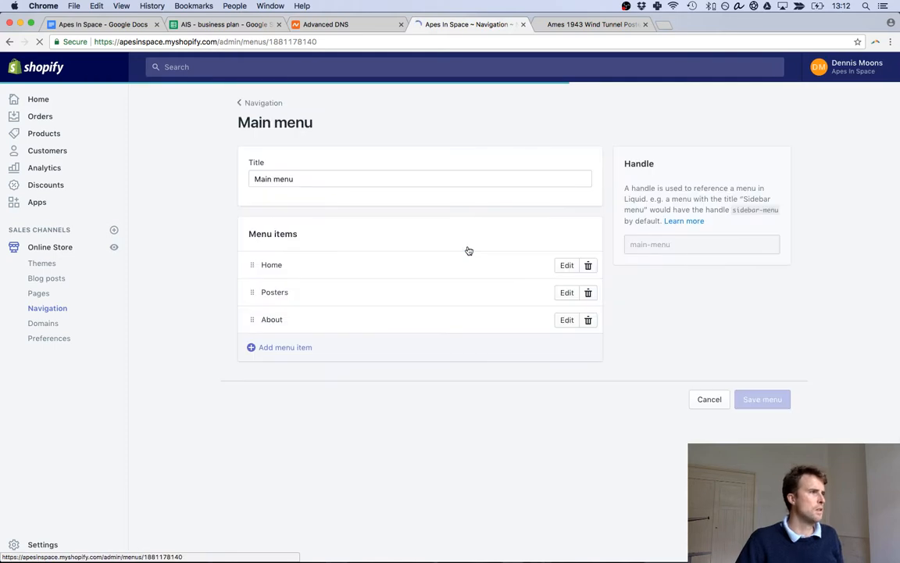
{"action": "left_click", "coordinate": [281, 346]}
{"action": "left_click", "coordinate": [331, 306]}
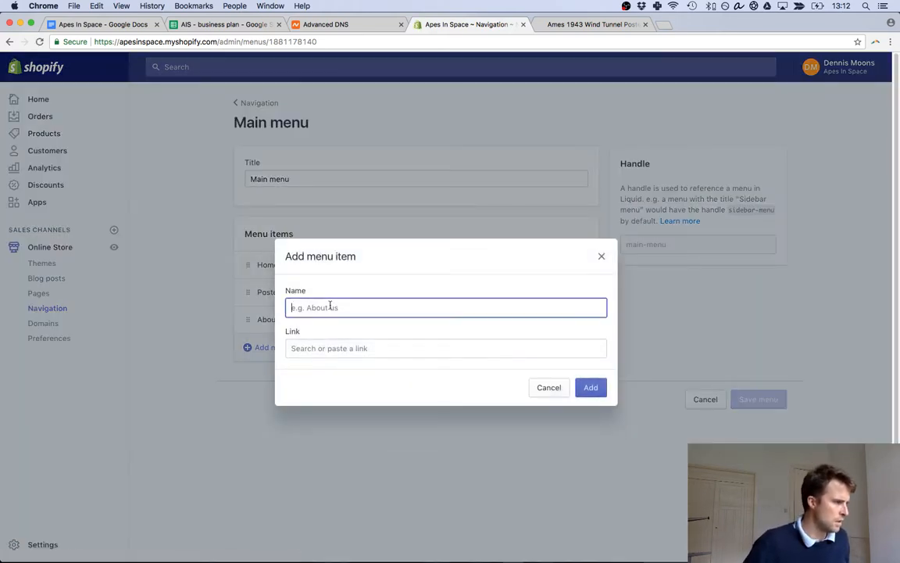
{"action": "type", "text": "Cont"}
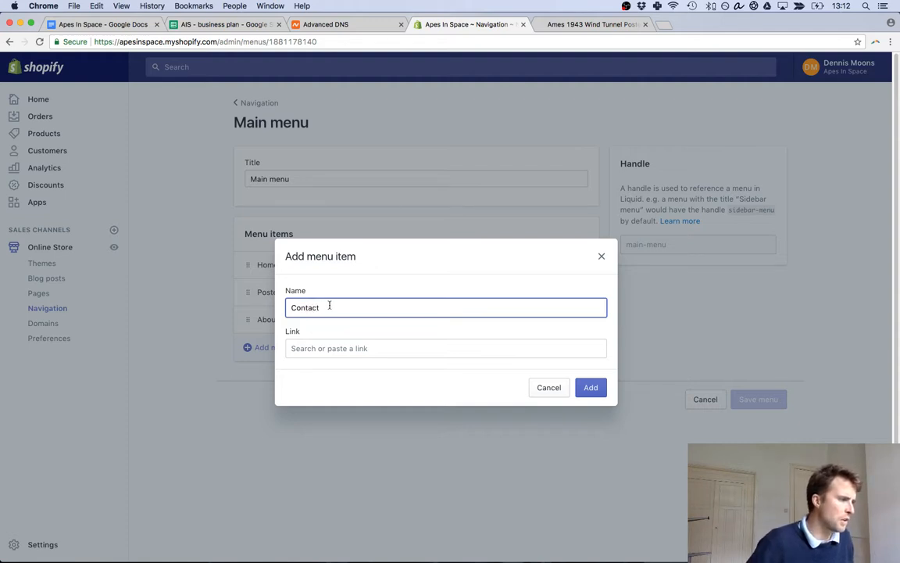
{"action": "type", "text": "act"}
{"action": "left_click", "coordinate": [341, 347]}
{"action": "left_click", "coordinate": [322, 286]}
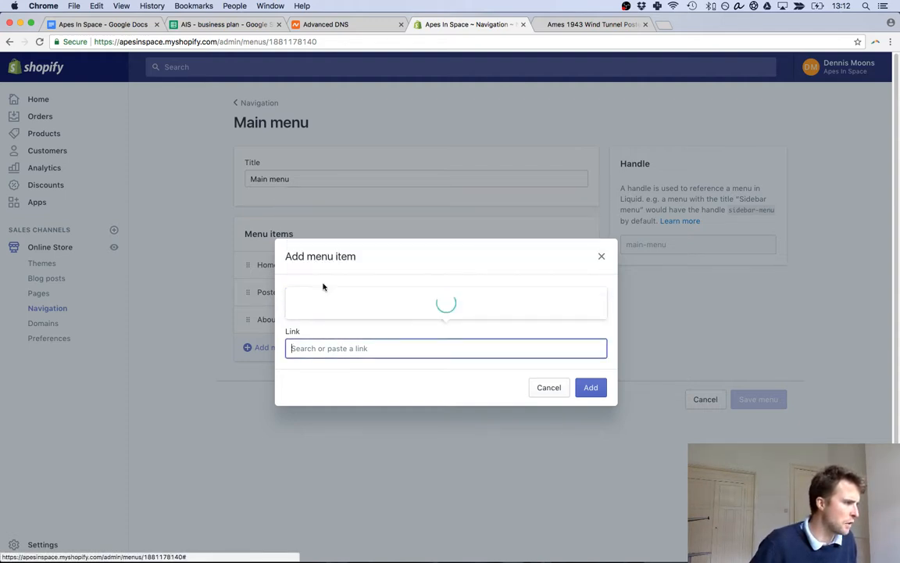
{"action": "left_click", "coordinate": [336, 286]}
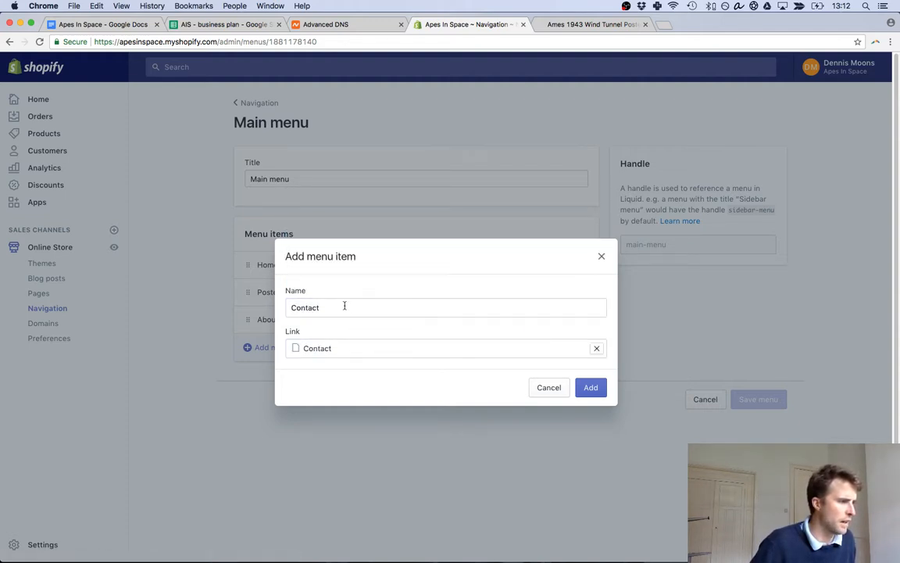
{"action": "double_click", "coordinate": [382, 304]}
{"action": "left_click", "coordinate": [591, 387]}
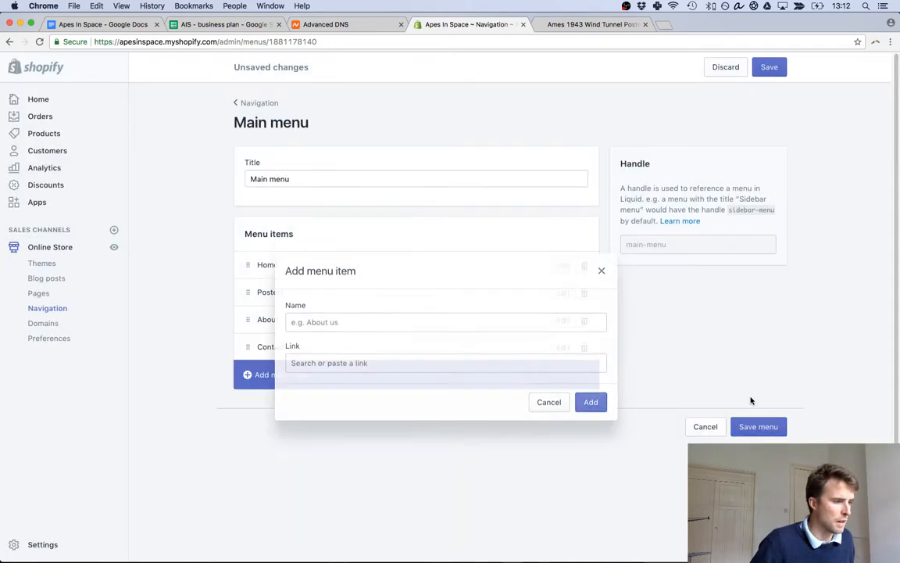
{"action": "left_click", "coordinate": [760, 428]}
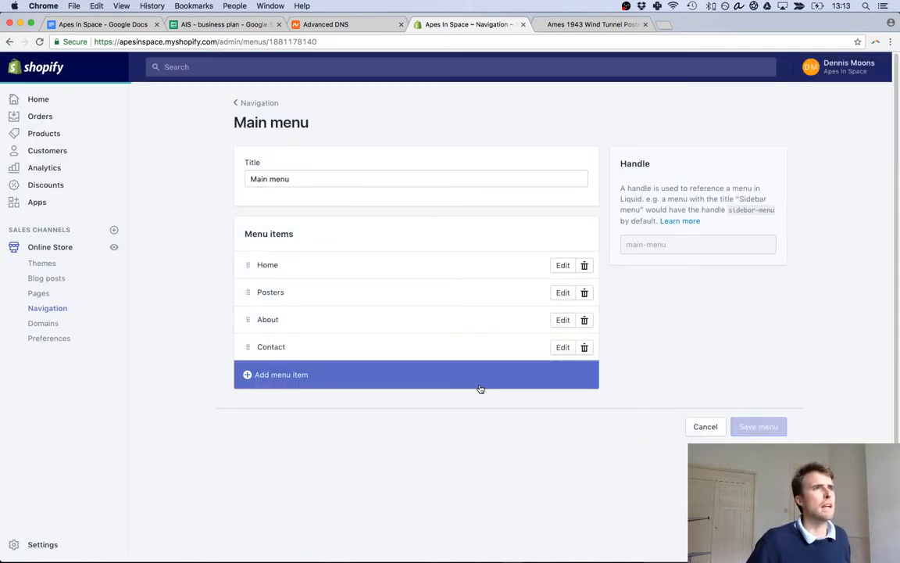
Add a menu item named "Contact" linked to the Contact page to the Footer menu.
{"action": "left_click", "coordinate": [259, 102]}
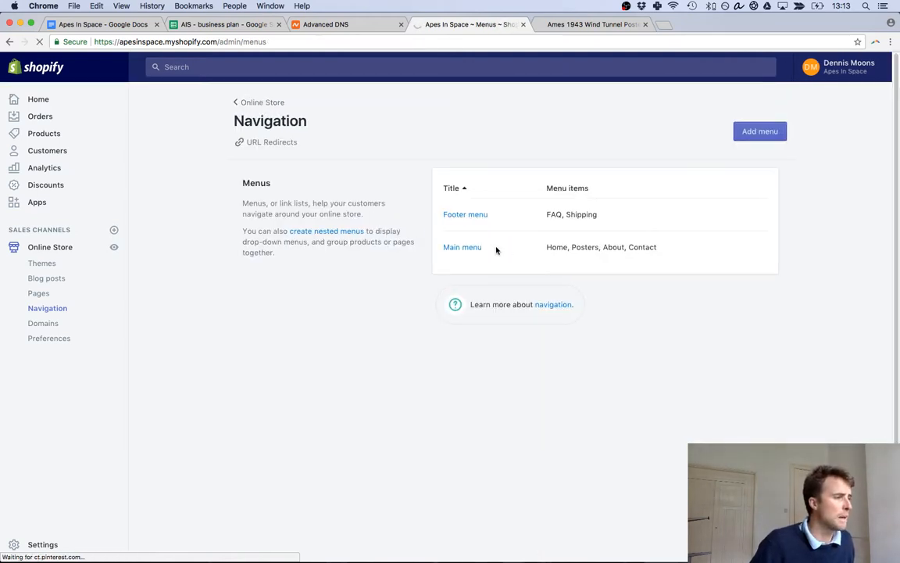
{"action": "left_click", "coordinate": [477, 214]}
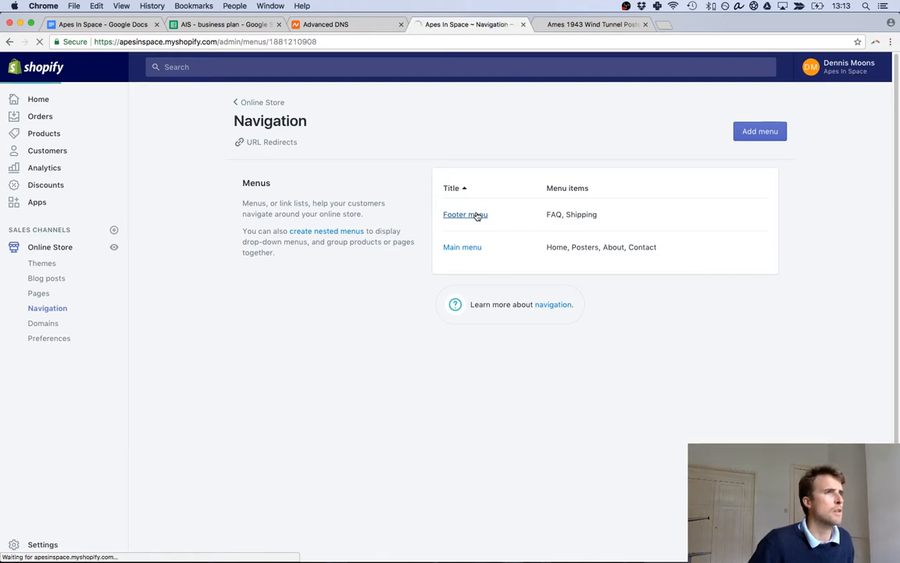
{"action": "left_click", "coordinate": [295, 320]}
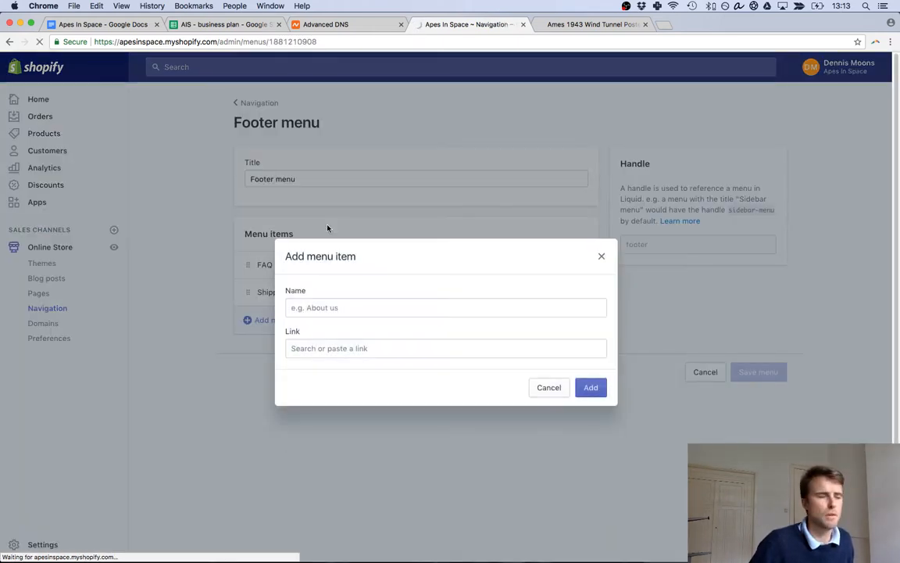
{"action": "left_click", "coordinate": [340, 305]}
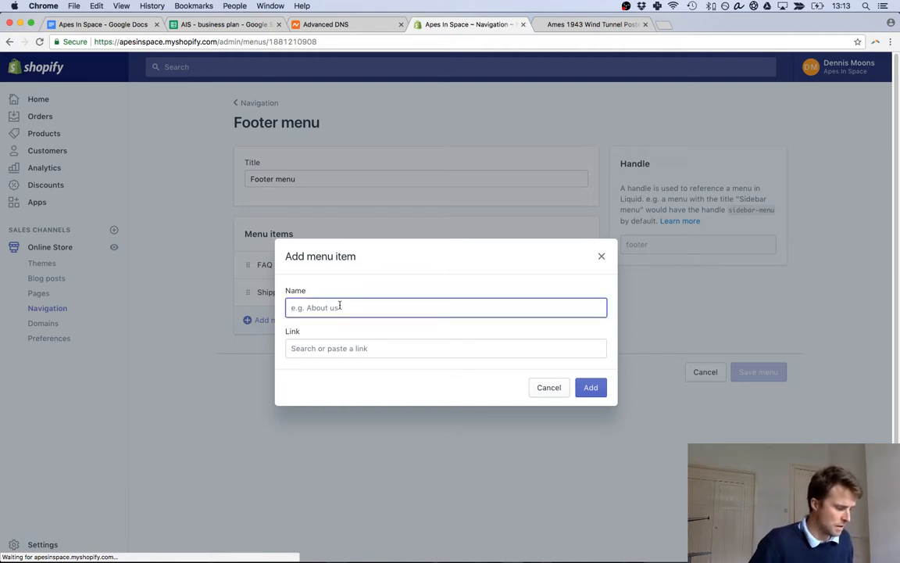
{"action": "type", "text": "Contact"}
{"action": "left_click", "coordinate": [363, 349]}
{"action": "left_click", "coordinate": [320, 286]}
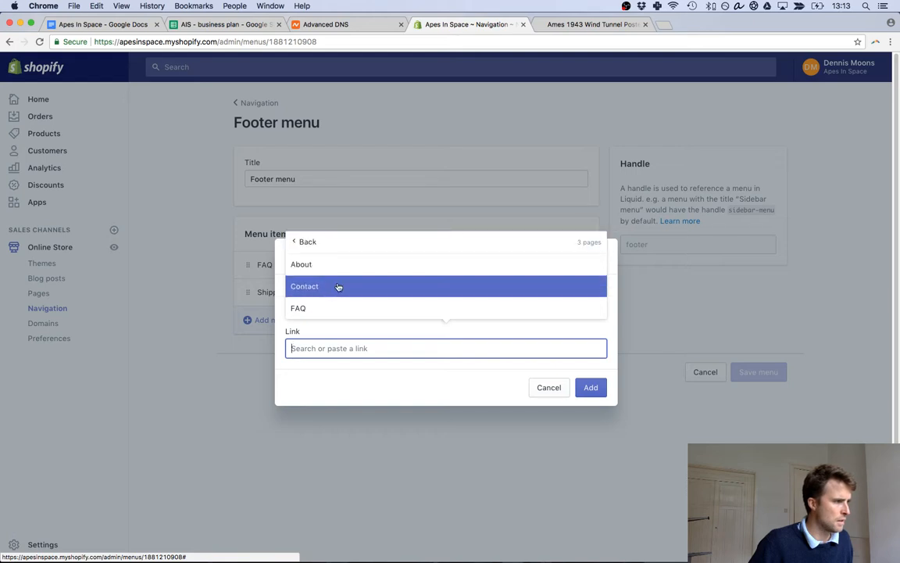
{"action": "left_click", "coordinate": [338, 286]}
{"action": "left_click", "coordinate": [588, 388]}
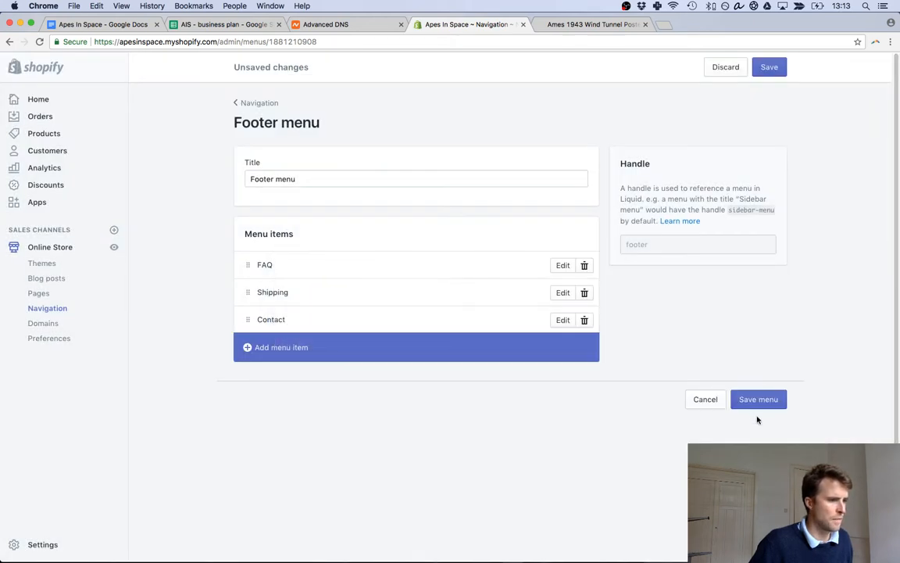
Strike through the item "Add contact page to menus" in the Launch essentials list of the to-do document.
{"action": "left_click", "coordinate": [101, 25]}
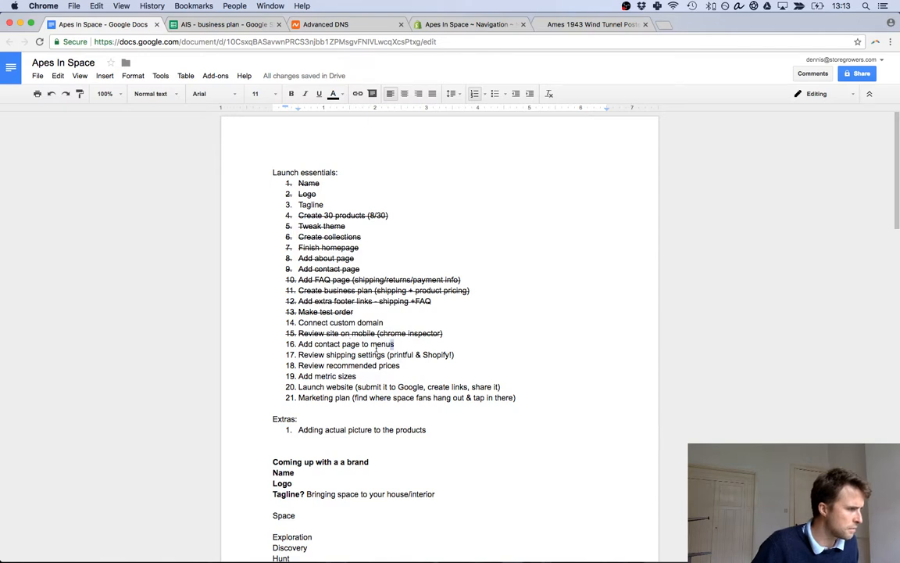
{"action": "left_click_drag", "start_coordinate": [396, 345], "coordinate": [284, 350]}
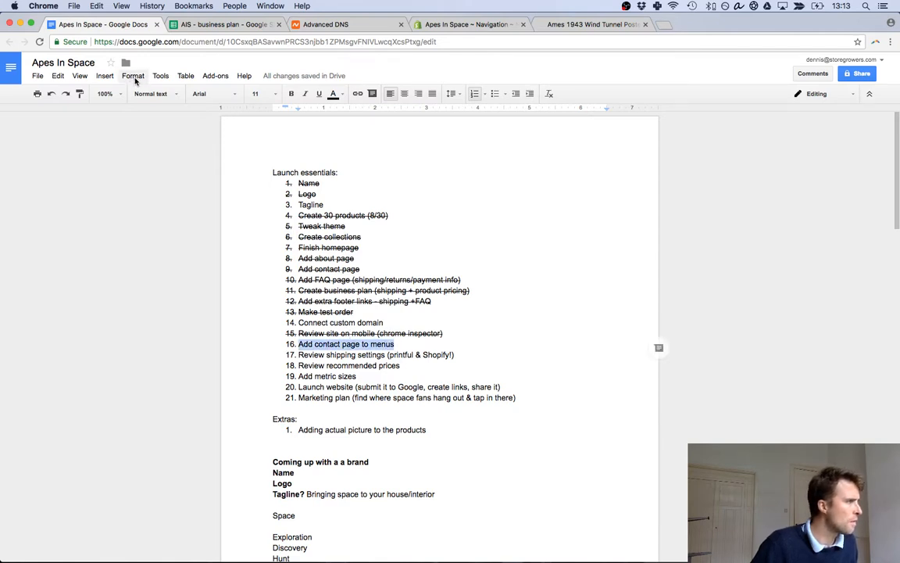
{"action": "left_click", "coordinate": [133, 76]}
{"action": "left_click", "coordinate": [166, 136]}
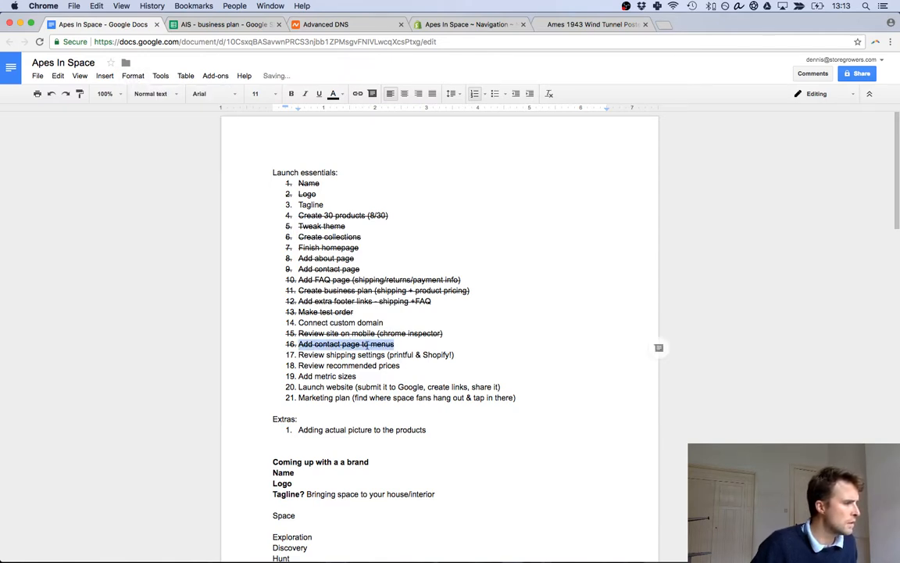
{"action": "left_click", "coordinate": [367, 344]}
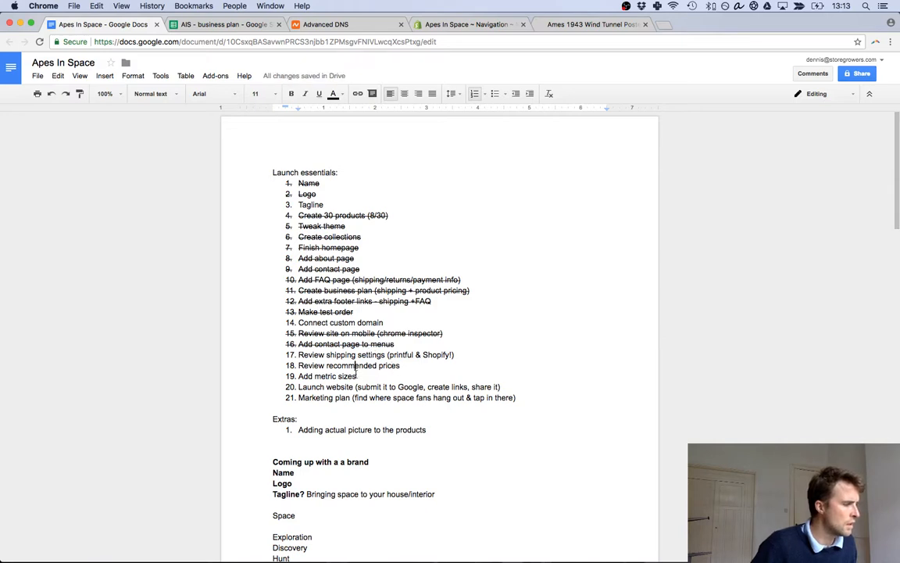
Move the "Add metric sizes" item directly above "Review shipping settings" in the Launch essentials list and remove the leftover empty item.
{"action": "left_click_drag", "start_coordinate": [356, 373], "coordinate": [266, 376]}
{"action": "key", "text": "super+c"}
{"action": "key", "text": "BackSpace"}
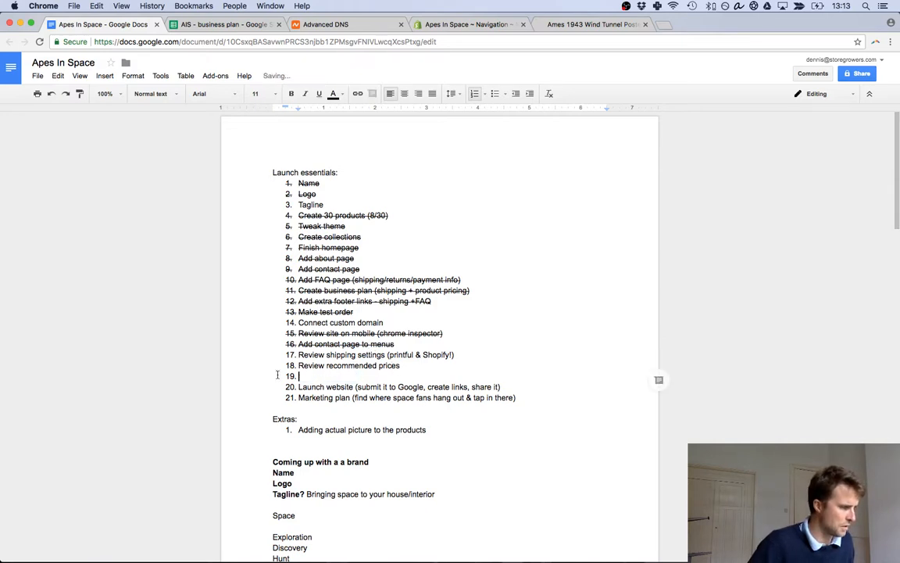
{"action": "key", "text": "super+v"}
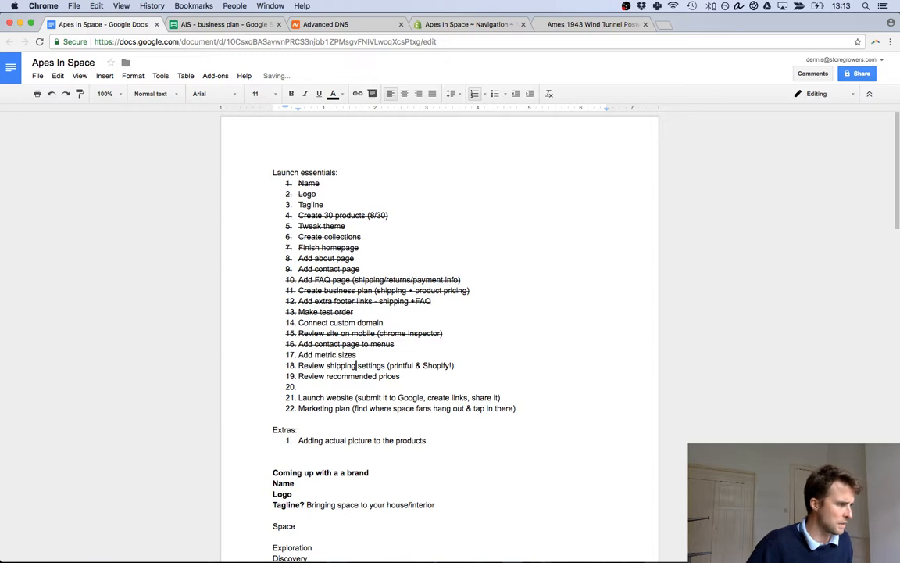
{"action": "key", "text": "BackSpace"}
{"action": "key", "text": "BackSpace"}
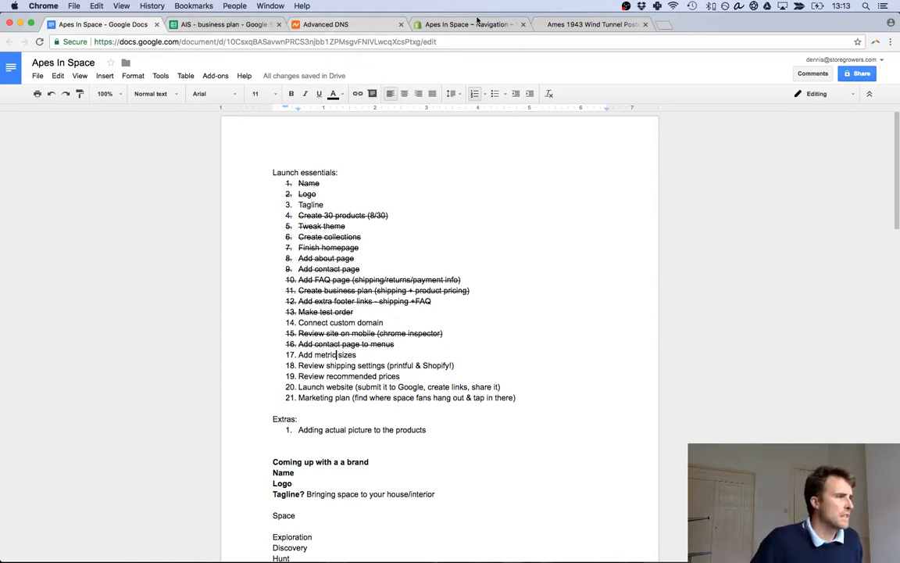
Check the size options offered on the Ames 1943 Wind Tunnel Poster page in the storefront.
{"action": "left_click", "coordinate": [473, 24]}
{"action": "left_click", "coordinate": [594, 24]}
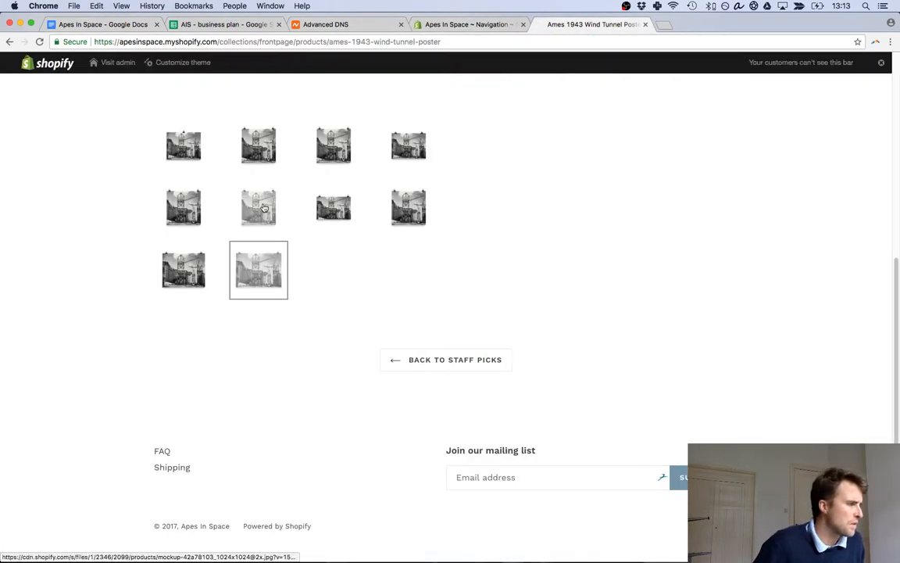
{"action": "scroll", "coordinate": [564, 292], "scroll_direction": "up", "scroll_amount": 5}
{"action": "left_click", "coordinate": [535, 262]}
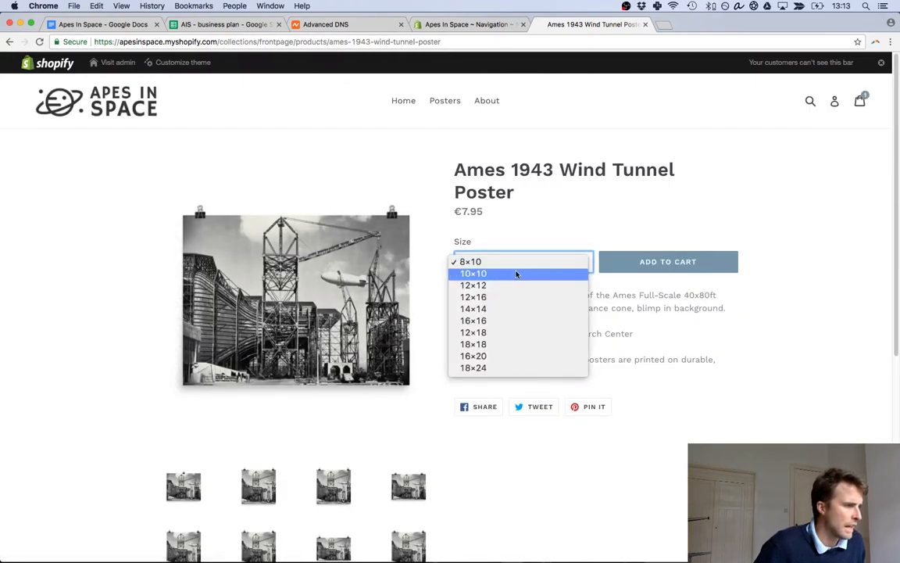
{"action": "left_click", "coordinate": [533, 183]}
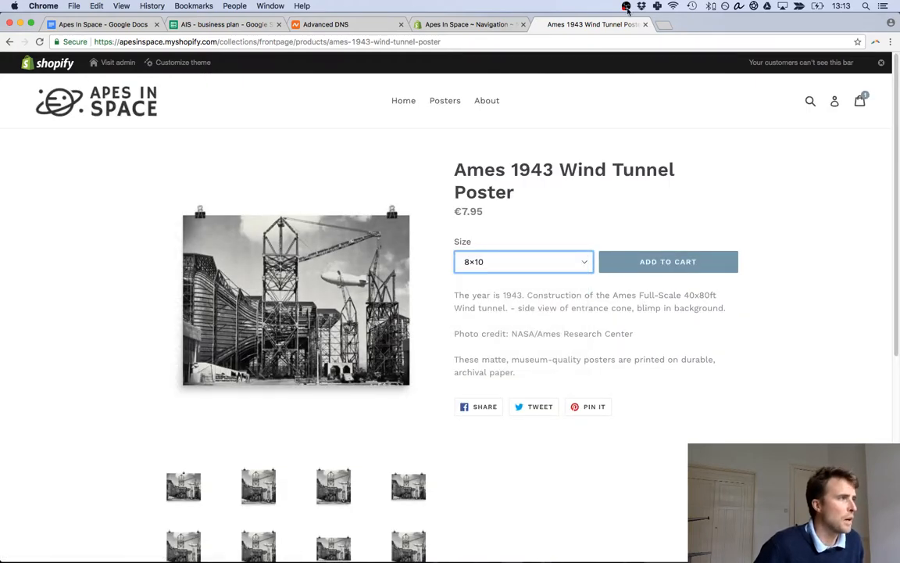
Open printful.com/custom/wall-art in a new tab and the product list in the Shopify admin.
{"action": "left_click", "coordinate": [663, 26]}
{"action": "type", "text": "printful.com/custom/wall-art"}
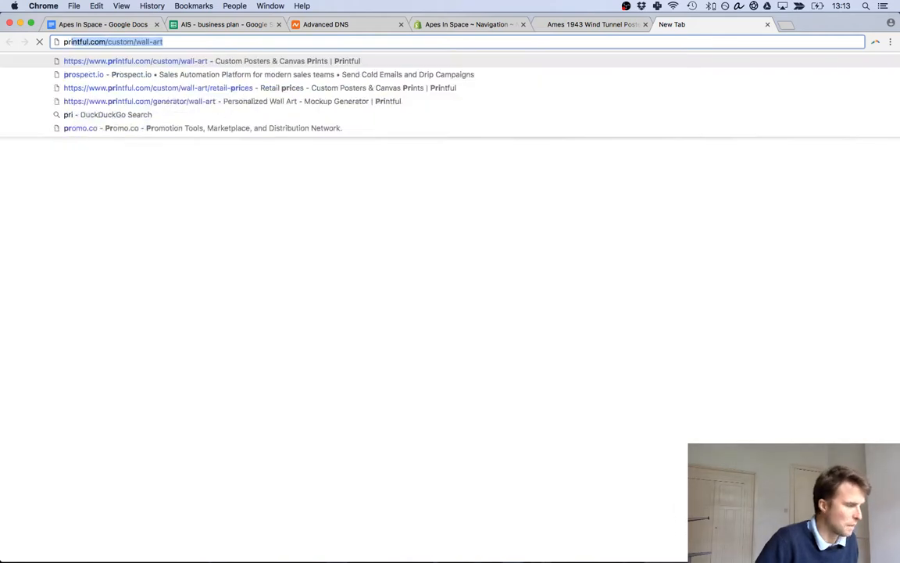
{"action": "key", "text": "Return"}
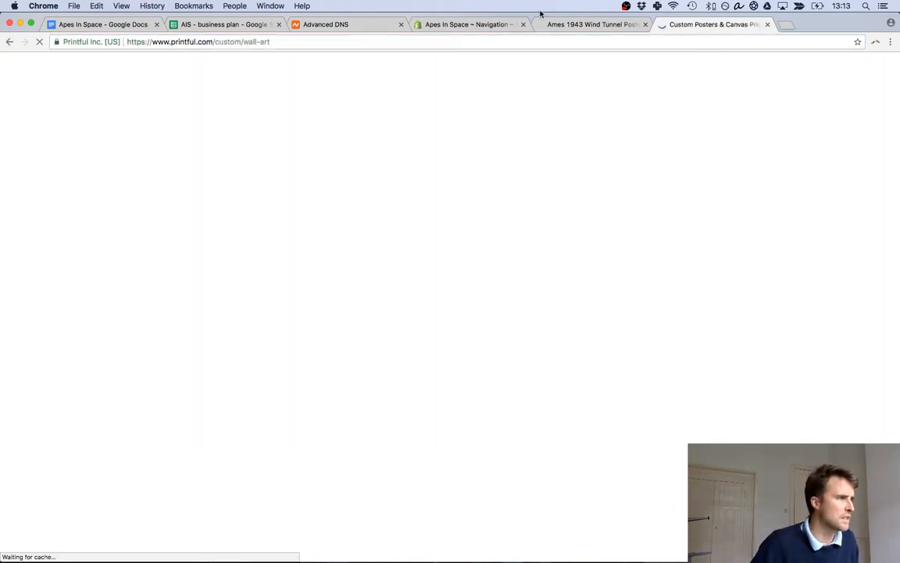
{"action": "left_click", "coordinate": [478, 25]}
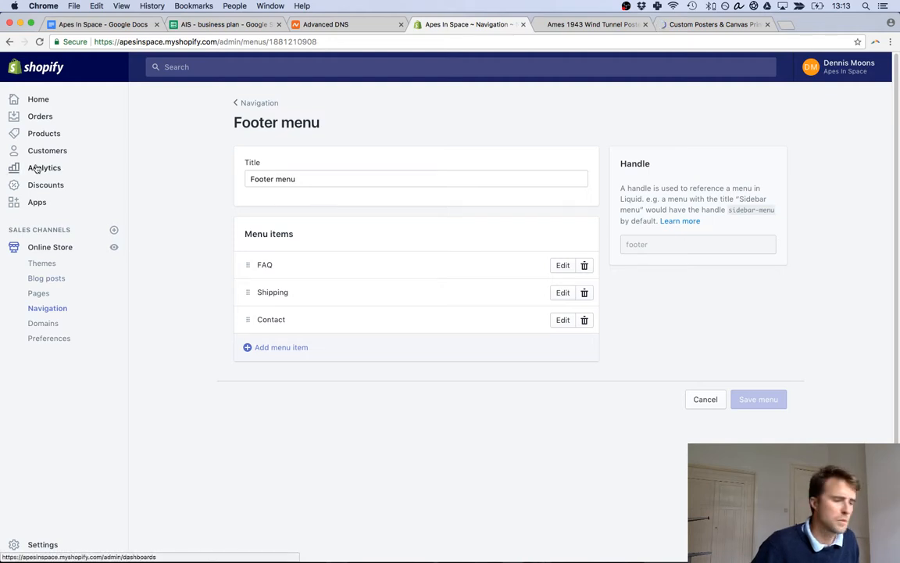
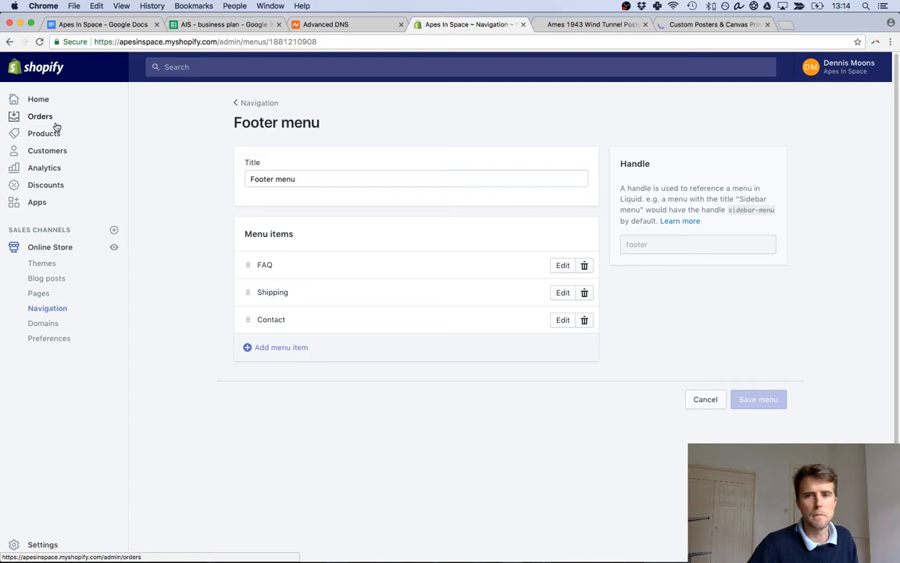
{"action": "left_click", "coordinate": [54, 134]}
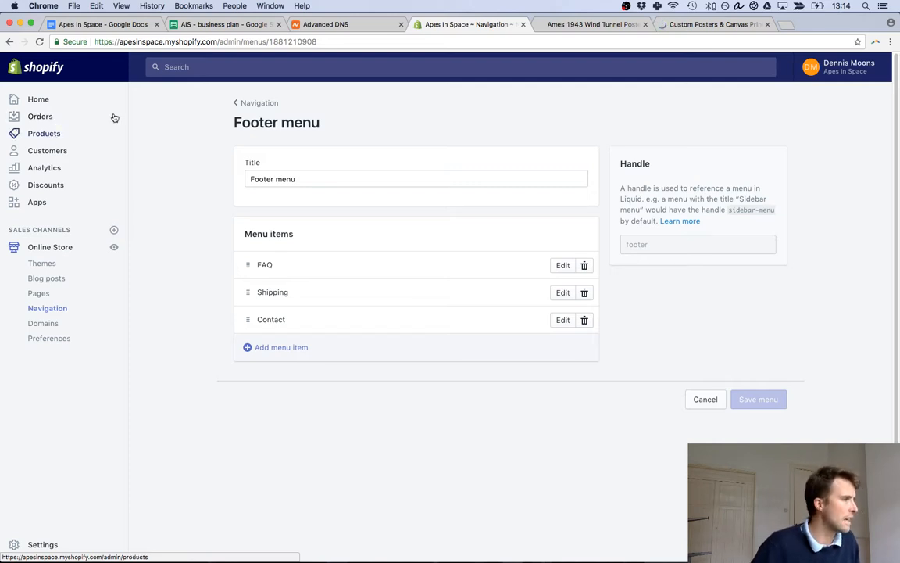
Look through Printful's product overview and the wall art guidelines, retail prices and models for poster size information.
{"action": "left_click", "coordinate": [689, 27]}
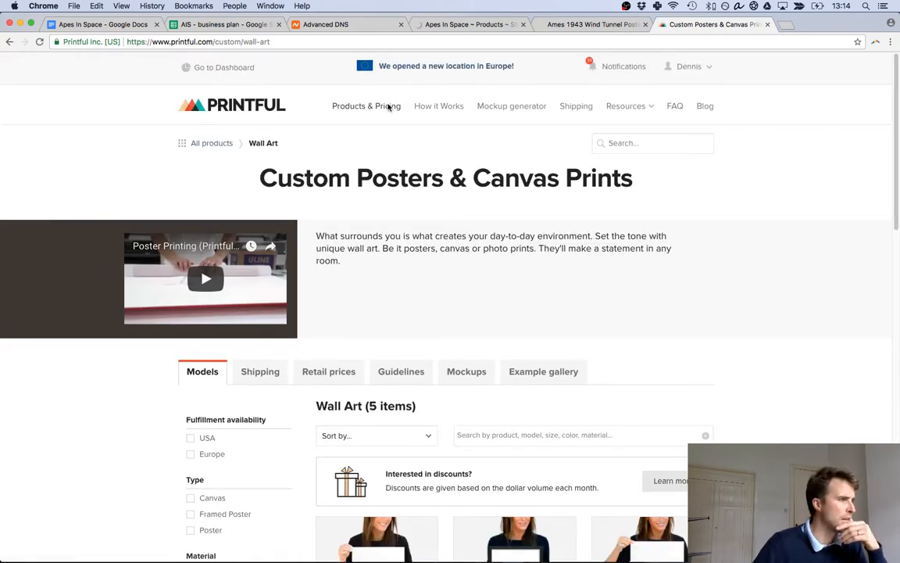
{"action": "left_click", "coordinate": [384, 109]}
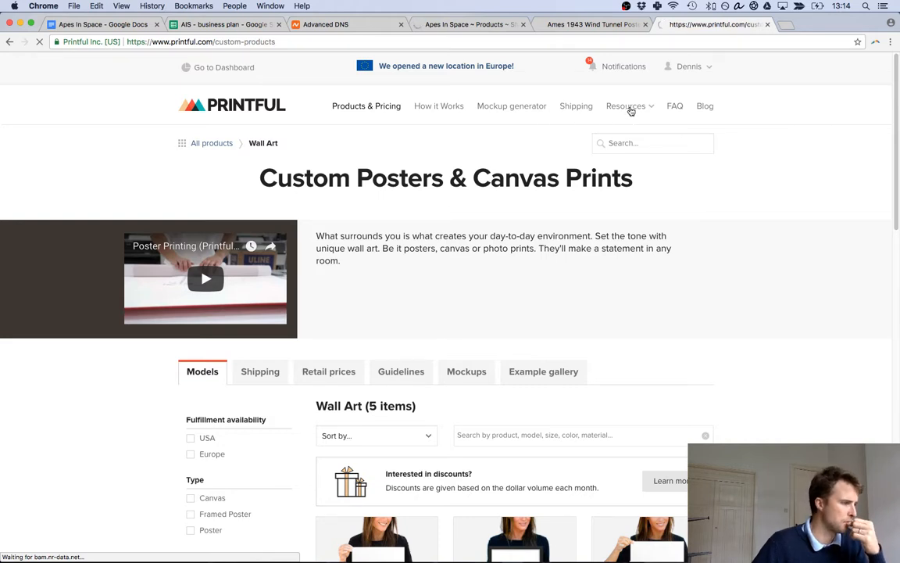
{"action": "mouse_move", "coordinate": [635, 108]}
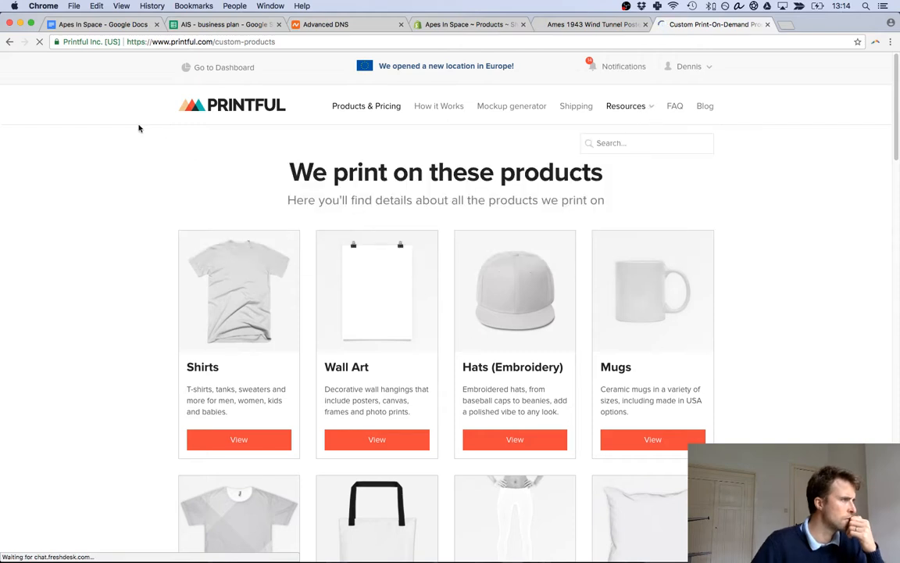
{"action": "left_click", "coordinate": [10, 43]}
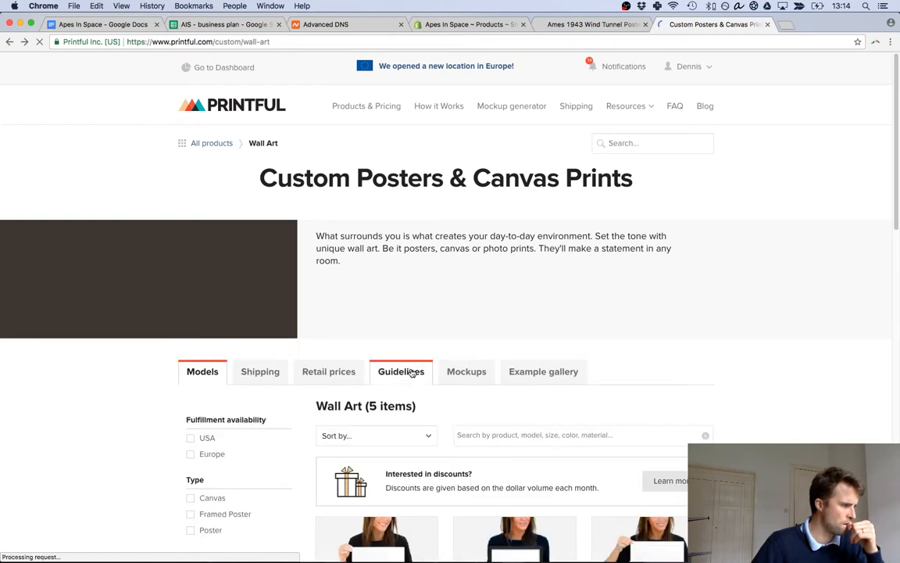
{"action": "left_click", "coordinate": [412, 372]}
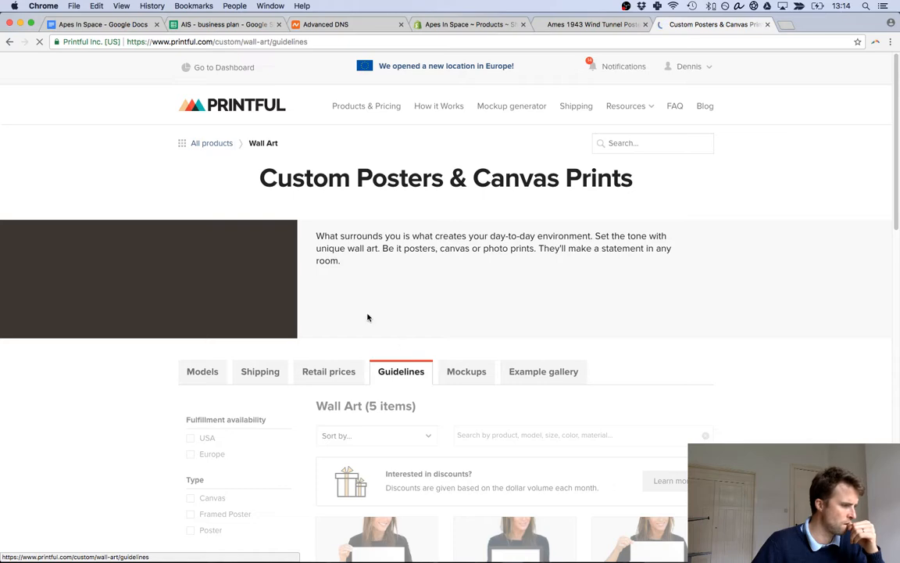
{"action": "scroll", "coordinate": [369, 318], "scroll_direction": "down", "scroll_amount": 5}
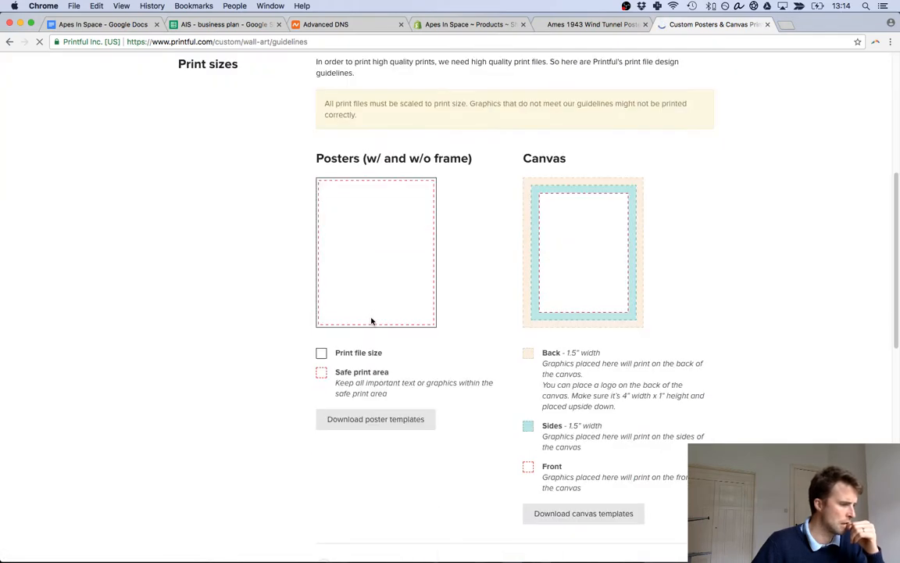
{"action": "scroll", "coordinate": [371, 320], "scroll_direction": "down", "scroll_amount": 3}
{"action": "scroll", "coordinate": [372, 316], "scroll_direction": "up", "scroll_amount": 7}
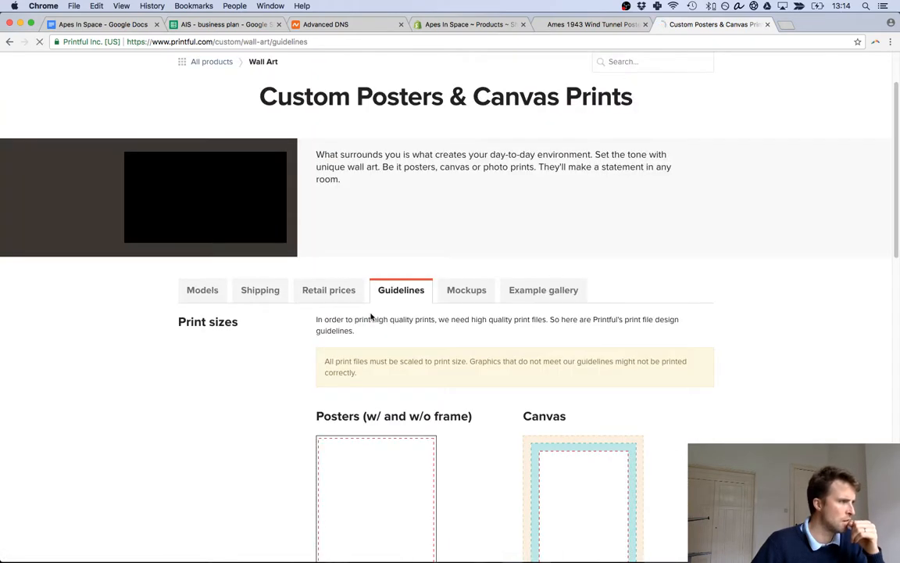
{"action": "left_click", "coordinate": [324, 295]}
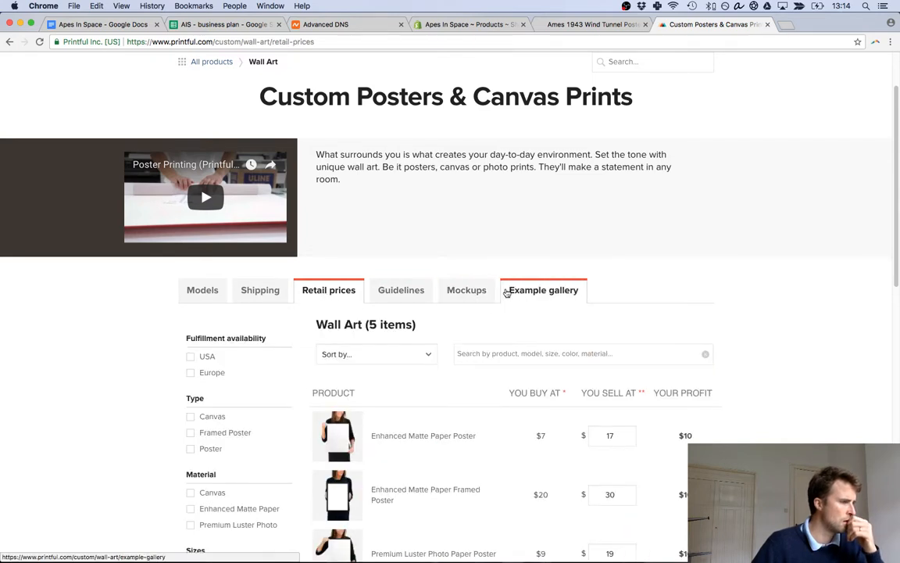
{"action": "left_click", "coordinate": [220, 300]}
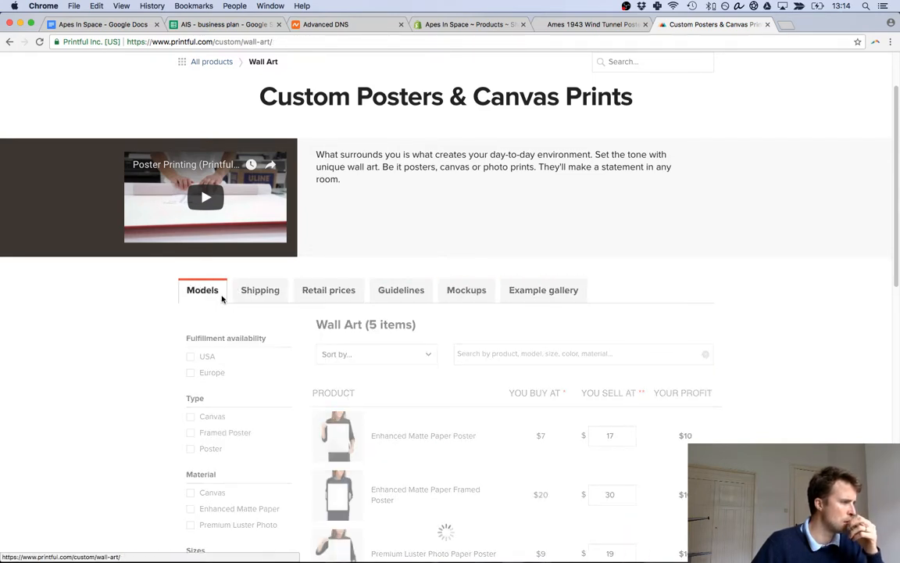
{"action": "scroll", "coordinate": [235, 300], "scroll_direction": "down", "scroll_amount": 2}
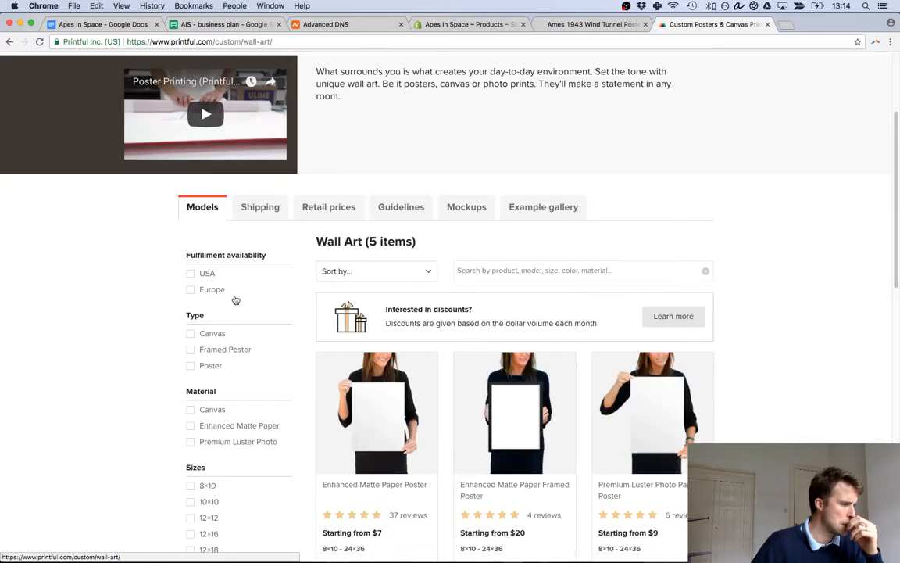
View Printful's Enhanced Matte Paper Poster product and open its Europe availability page in a separate tab.
{"action": "left_click", "coordinate": [412, 407]}
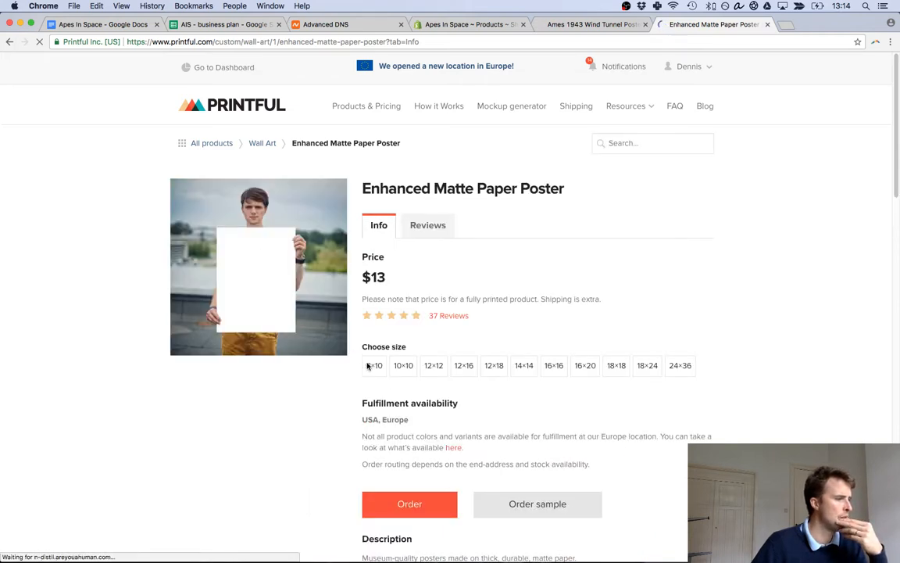
{"action": "scroll", "coordinate": [360, 365], "scroll_direction": "down", "scroll_amount": 5}
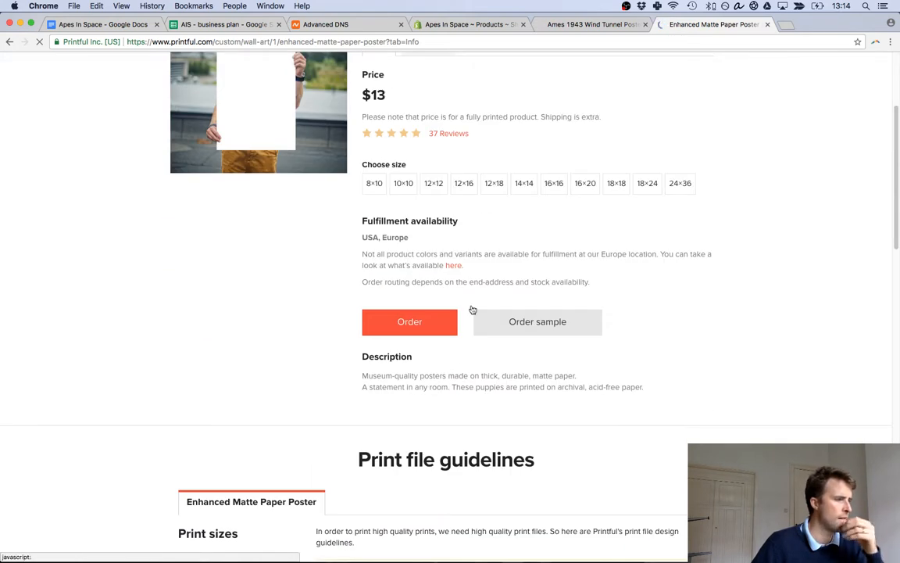
{"action": "right_click", "coordinate": [453, 265]}
{"action": "left_click", "coordinate": [469, 270]}
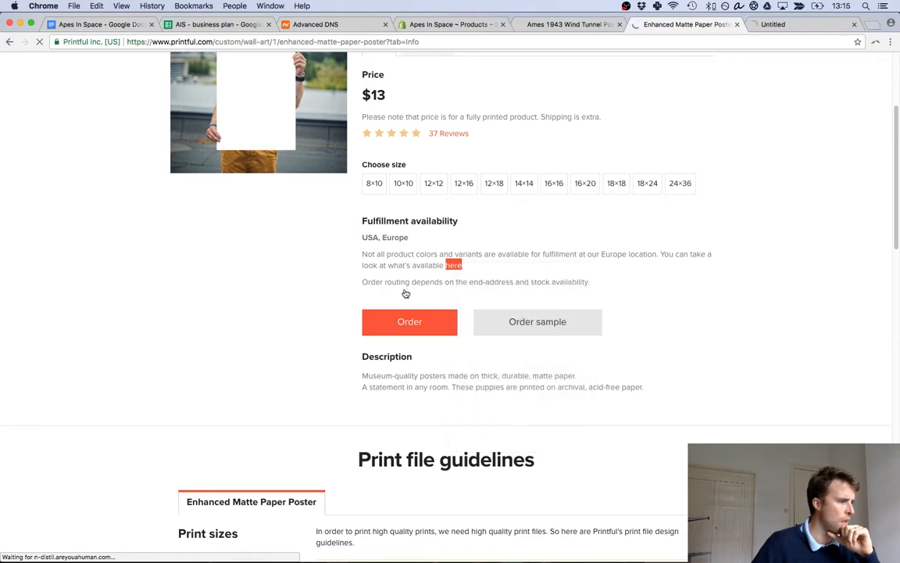
Read the poster's print file guidelines down to the page footer and open the Profit Calculator in a separate tab.
{"action": "scroll", "coordinate": [405, 293], "scroll_direction": "down", "scroll_amount": 10}
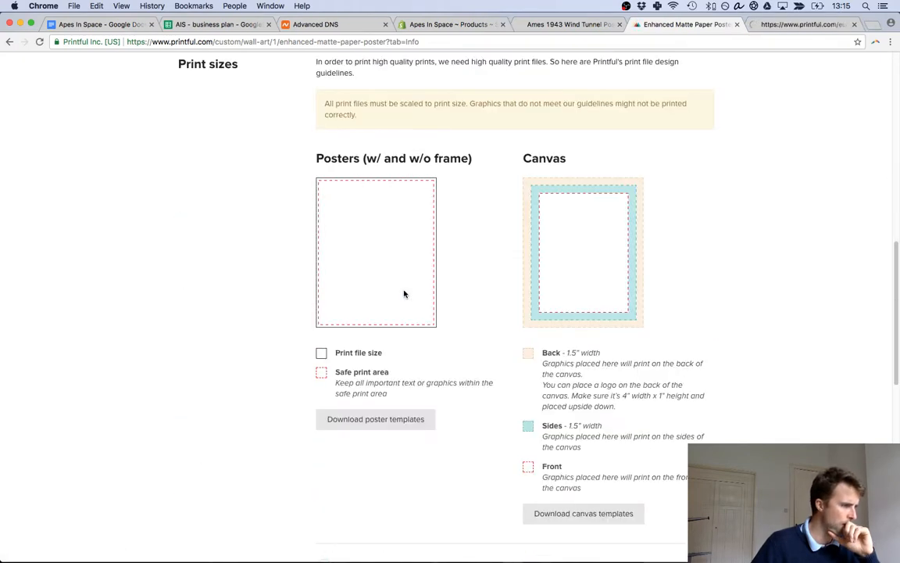
{"action": "scroll", "coordinate": [405, 293], "scroll_direction": "down", "scroll_amount": 10}
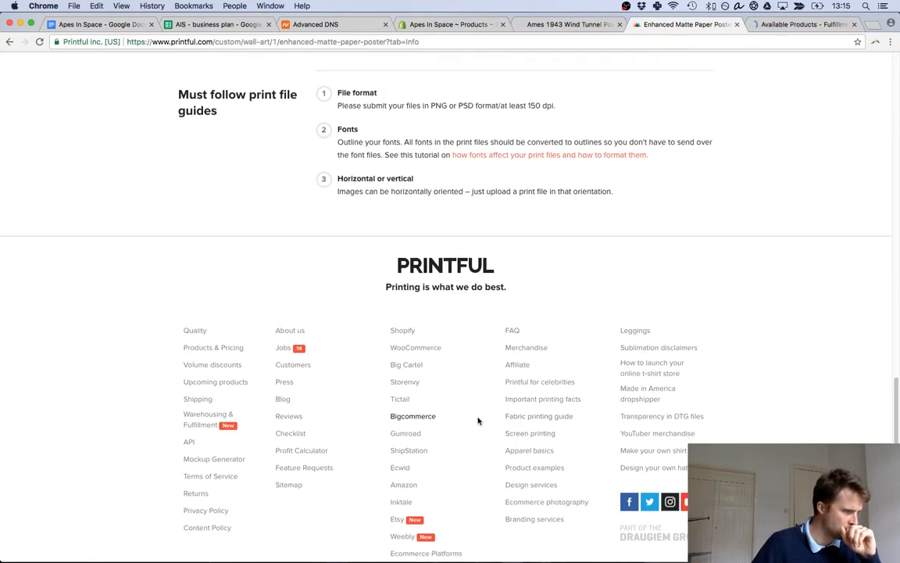
{"action": "scroll", "coordinate": [479, 420], "scroll_direction": "down", "scroll_amount": 2}
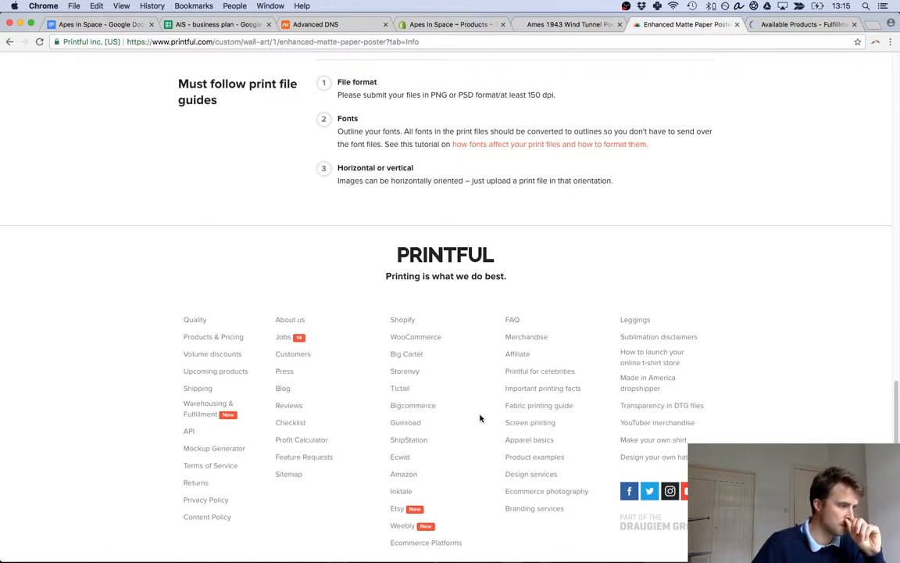
{"action": "scroll", "coordinate": [481, 418], "scroll_direction": "down", "scroll_amount": 2}
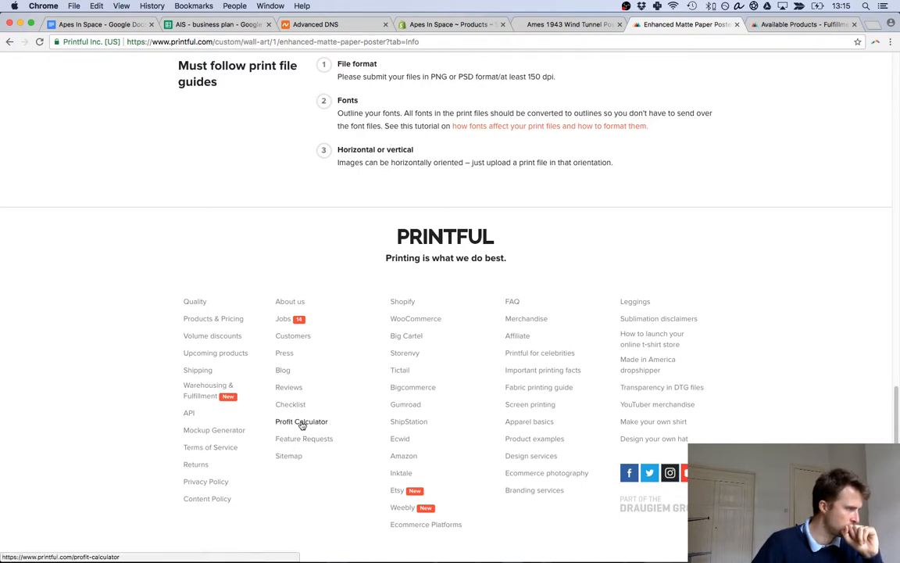
{"action": "right_click", "coordinate": [302, 425]}
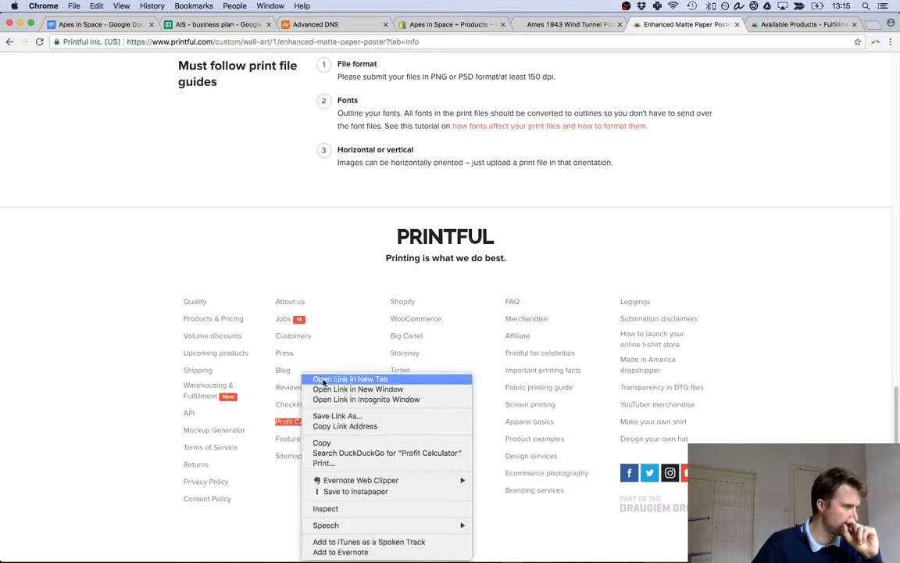
{"action": "left_click", "coordinate": [736, 209]}
Check which Enhanced Matte Paper Poster sizes are listed among Printful's products available in Europe.
{"action": "left_click", "coordinate": [708, 24]}
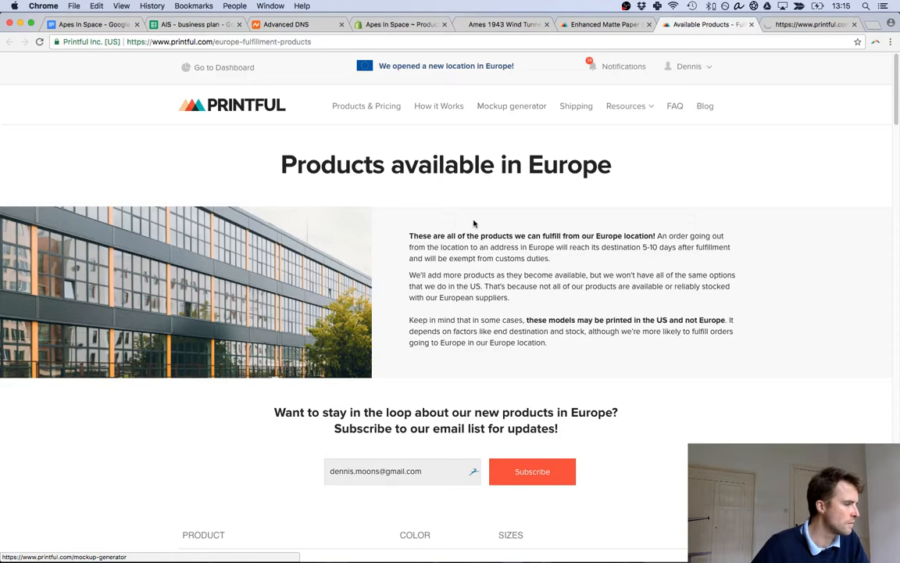
{"action": "scroll", "coordinate": [474, 225], "scroll_direction": "down", "scroll_amount": 2}
{"action": "scroll", "coordinate": [468, 226], "scroll_direction": "down", "scroll_amount": 12}
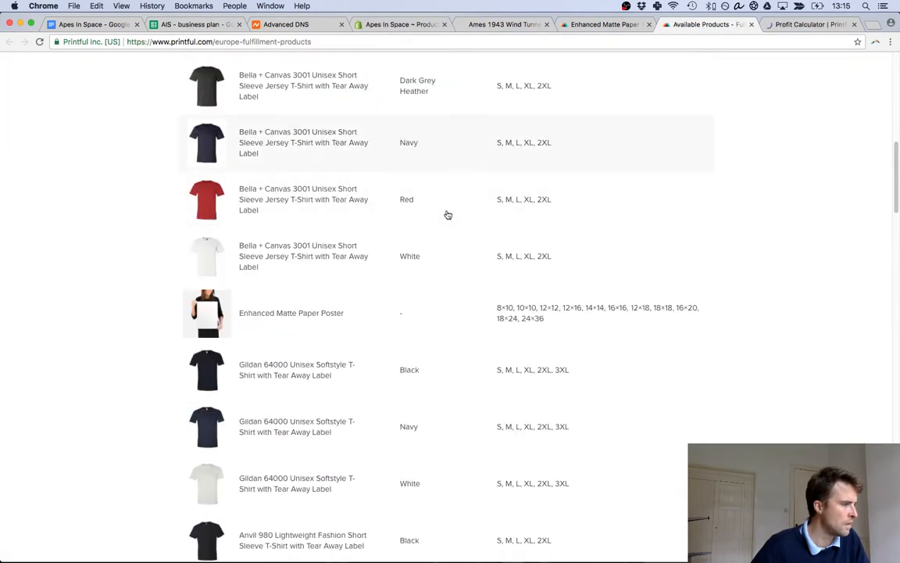
Open the Enhanced Matte Paper Poster product from the Europe availability list and look over its print file guidelines.
{"action": "scroll", "coordinate": [446, 213], "scroll_direction": "up", "scroll_amount": 4}
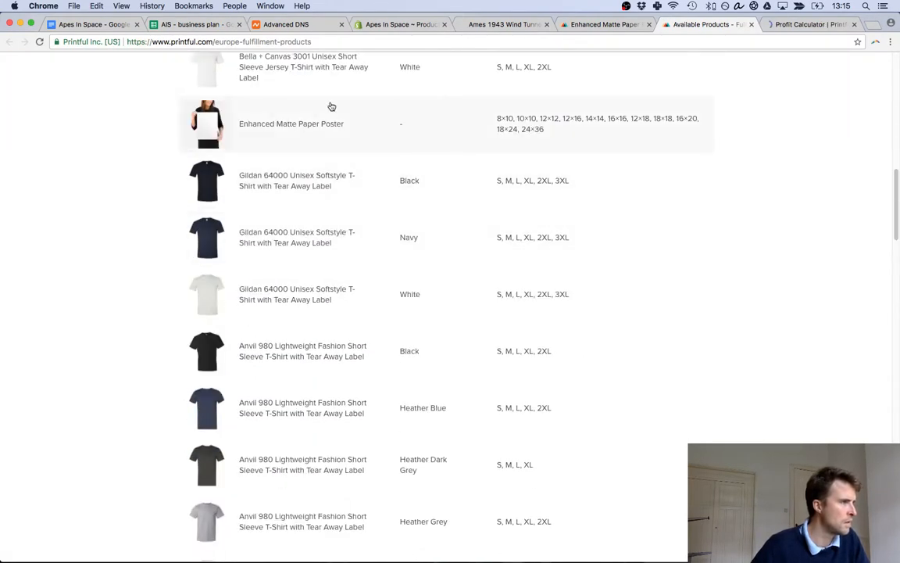
{"action": "left_click", "coordinate": [295, 126]}
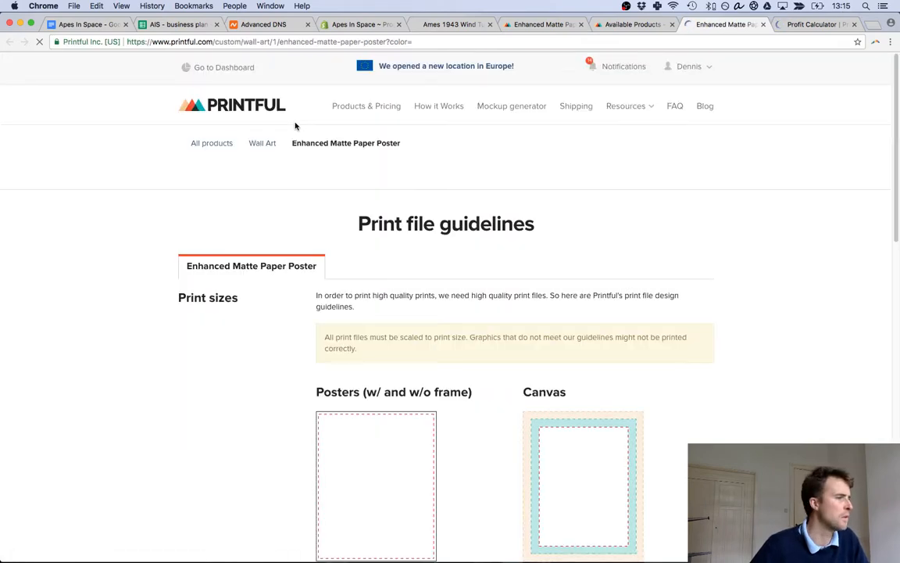
{"action": "scroll", "coordinate": [282, 171], "scroll_direction": "down", "scroll_amount": 7}
{"action": "scroll", "coordinate": [283, 171], "scroll_direction": "up", "scroll_amount": 7}
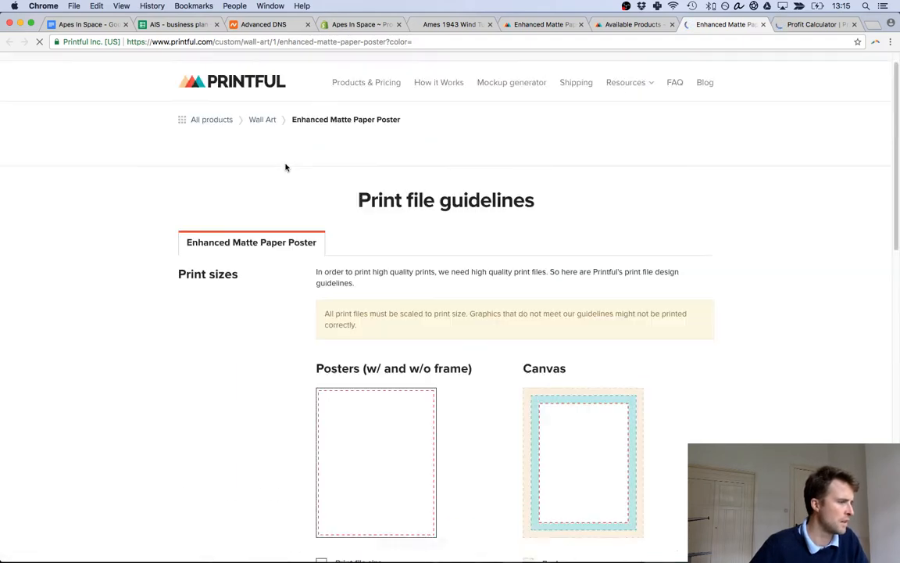
{"action": "scroll", "coordinate": [285, 167], "scroll_direction": "up", "scroll_amount": 1}
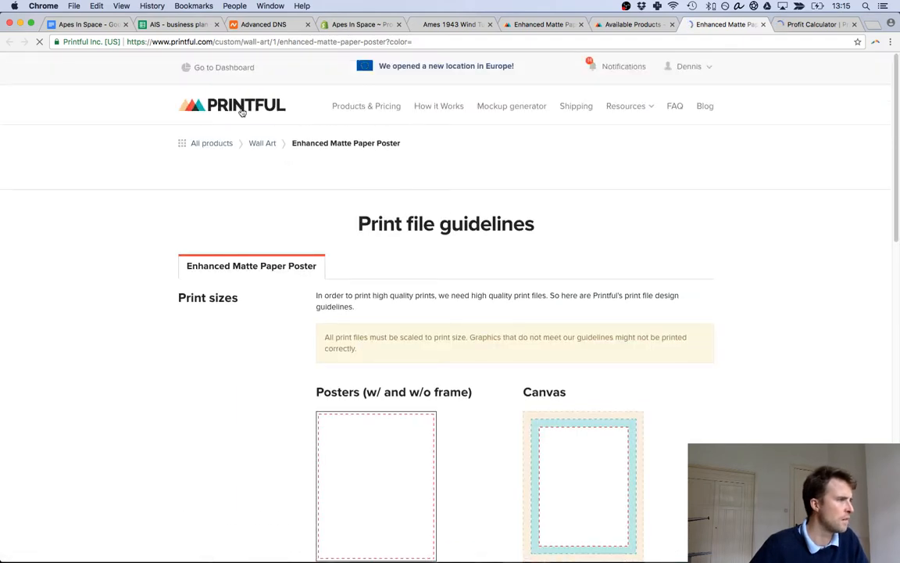
Search the web in a new tab for "popular posts formats inches to cm" and place that tab before the Profit Calculator.
{"action": "left_click", "coordinate": [869, 27]}
{"action": "type", "text": "in"}
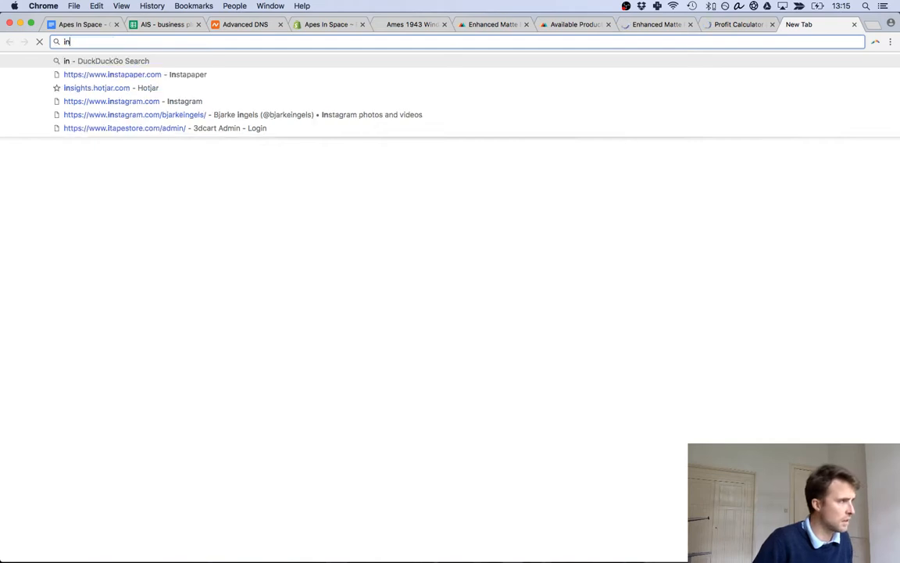
{"action": "key", "text": "BackSpace"}
{"action": "key", "text": "BackSpace"}
{"action": "type", "text": "popular po"}
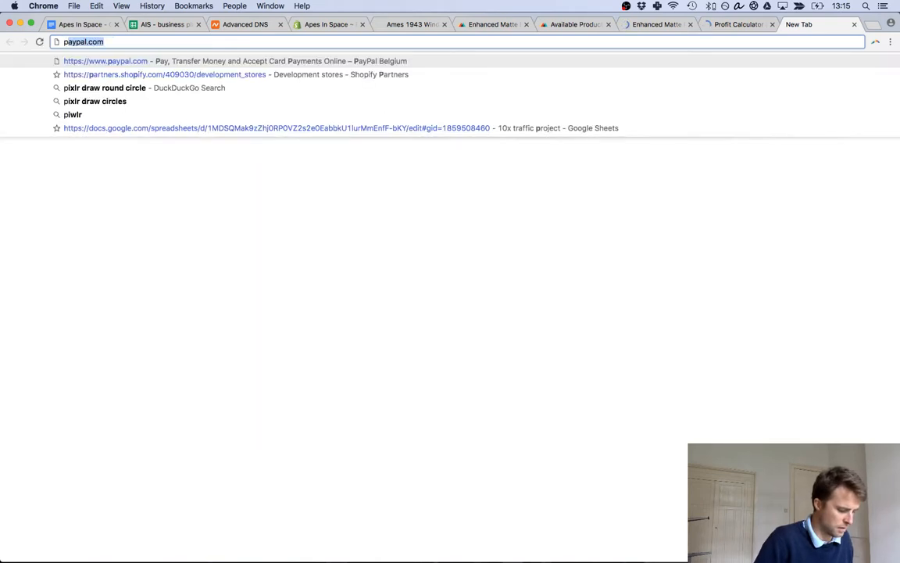
{"action": "type", "text": "sts "}
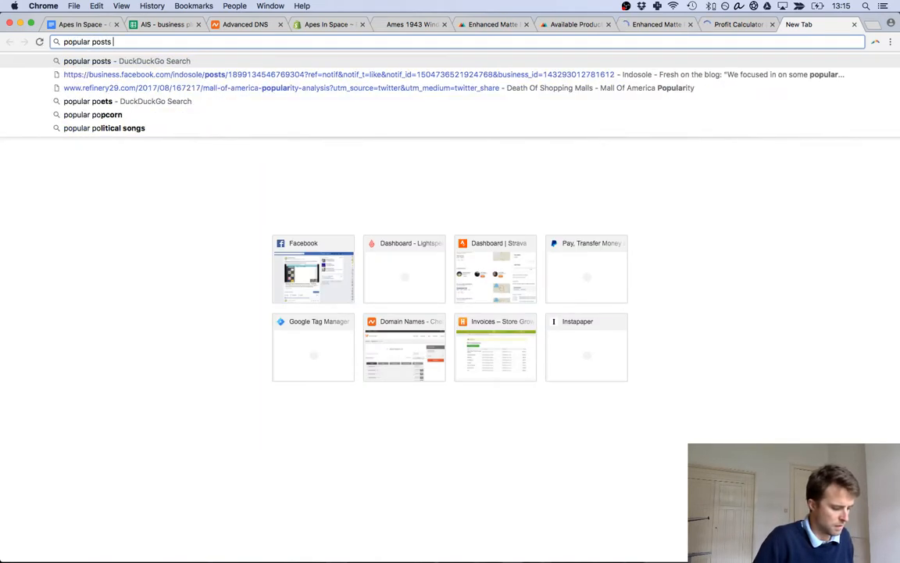
{"action": "type", "text": "formats inches to cm"}
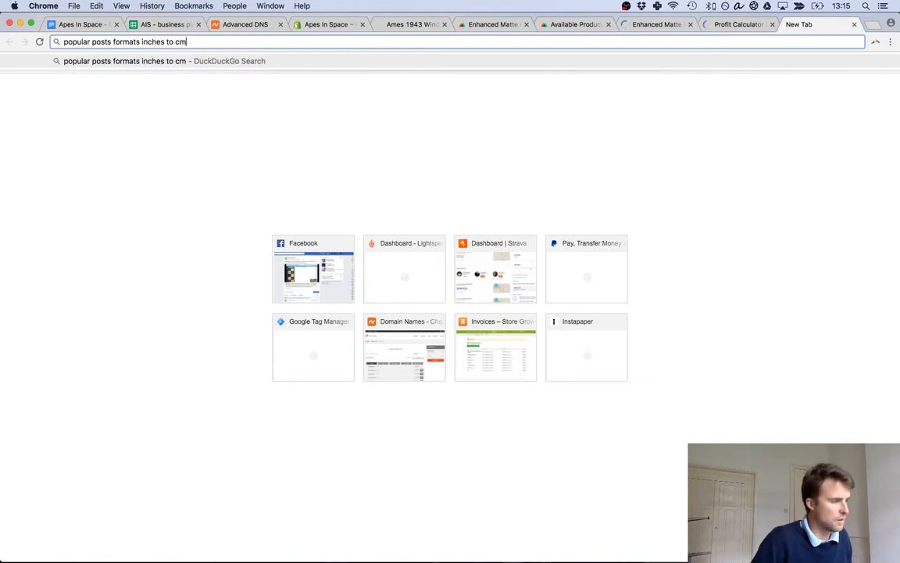
{"action": "key", "text": "Return"}
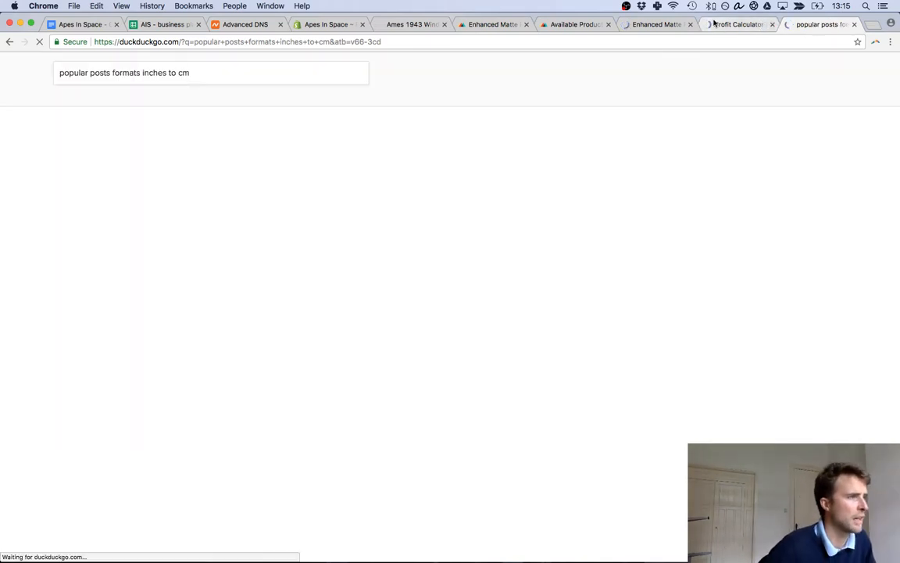
{"action": "left_click_drag", "start_coordinate": [819, 29], "coordinate": [743, 25]}
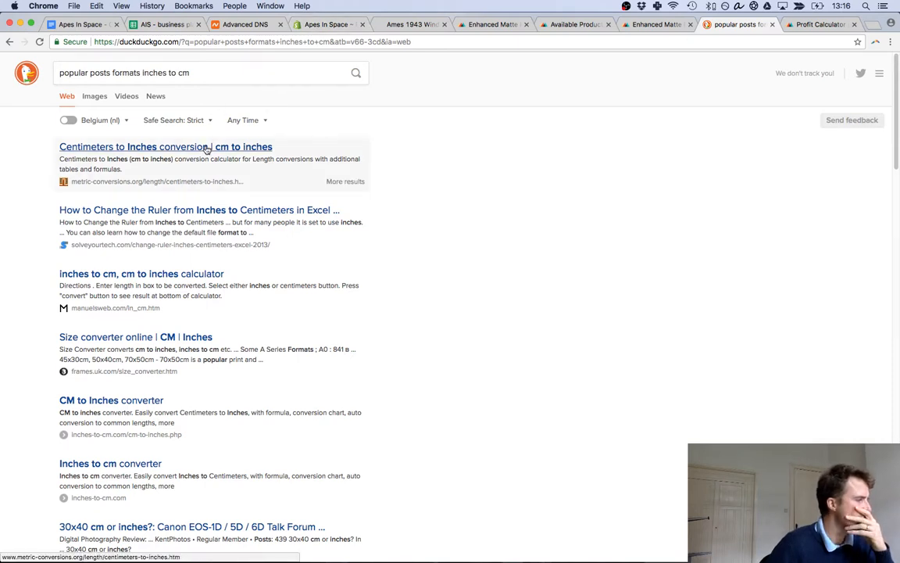
Open the "Size converter online | CM | Inches" result in a separate tab and recheck the Europe poster sizes while it loads.
{"action": "right_click", "coordinate": [176, 336]}
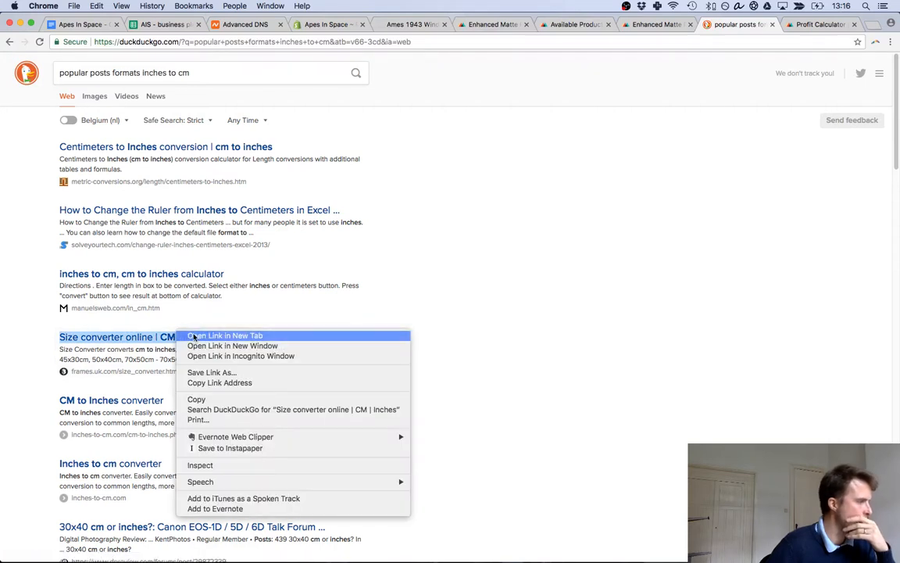
{"action": "left_click", "coordinate": [193, 336]}
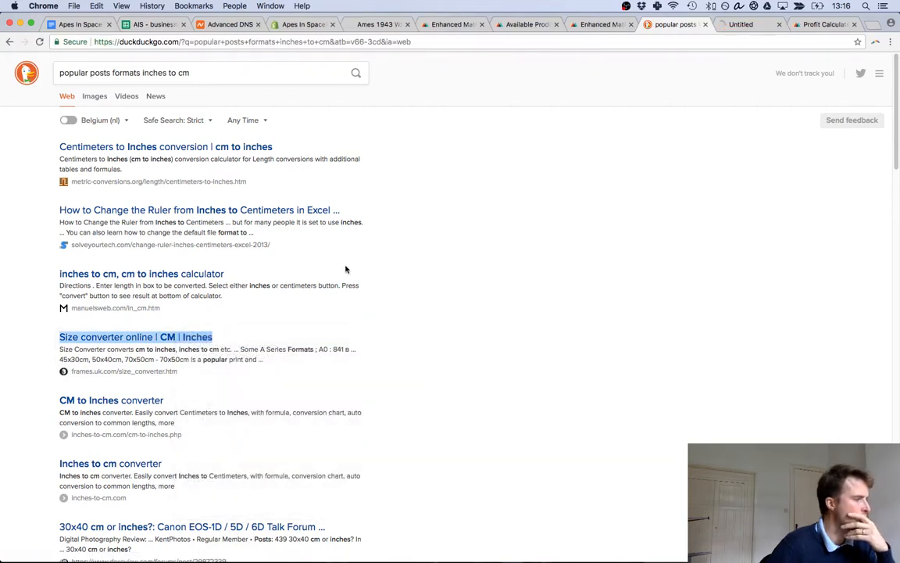
{"action": "left_click", "coordinate": [527, 25]}
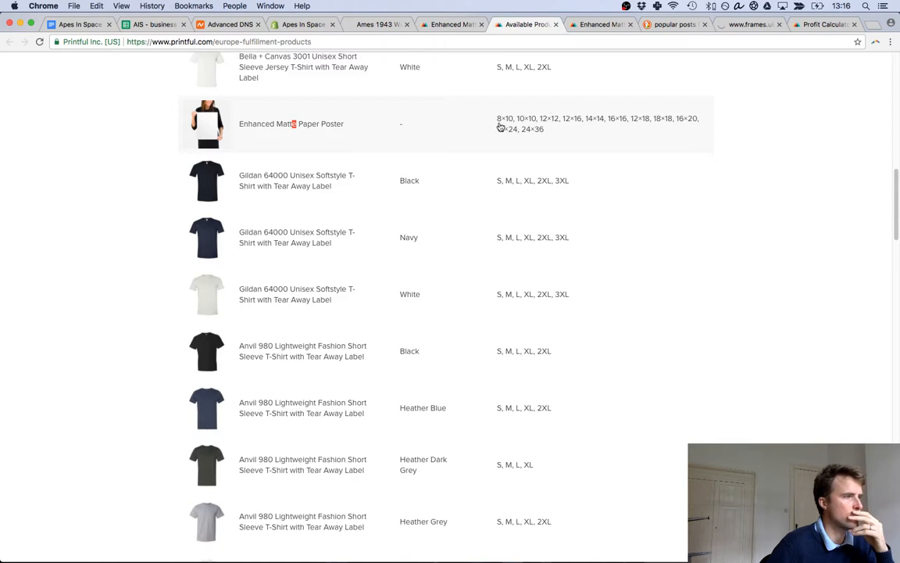
{"action": "left_click", "coordinate": [745, 26]}
Switch Printful's Profit Calculator from shirts to the Wall Art category.
{"action": "left_click", "coordinate": [805, 25]}
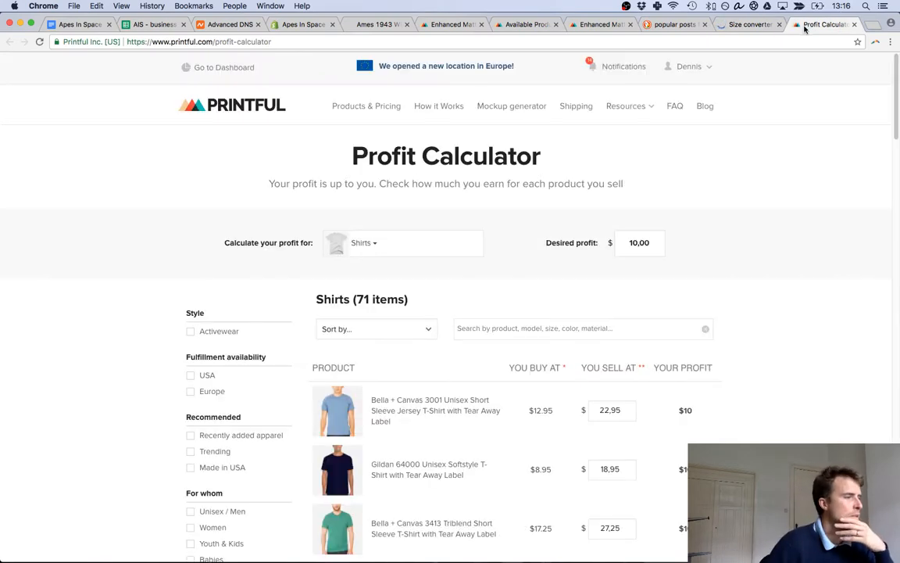
{"action": "scroll", "coordinate": [780, 128], "scroll_direction": "down", "scroll_amount": 1}
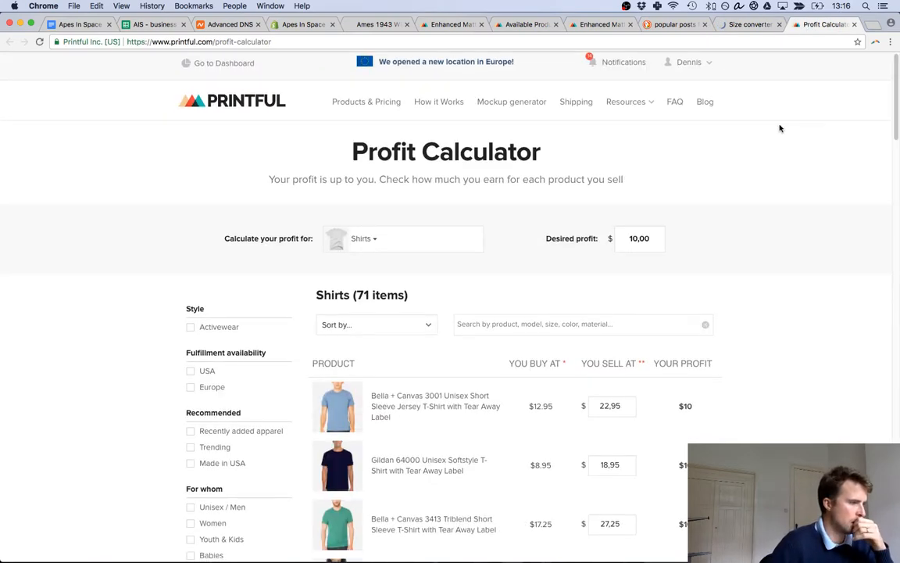
{"action": "scroll", "coordinate": [780, 128], "scroll_direction": "down", "scroll_amount": 5}
{"action": "scroll", "coordinate": [780, 126], "scroll_direction": "up", "scroll_amount": 2}
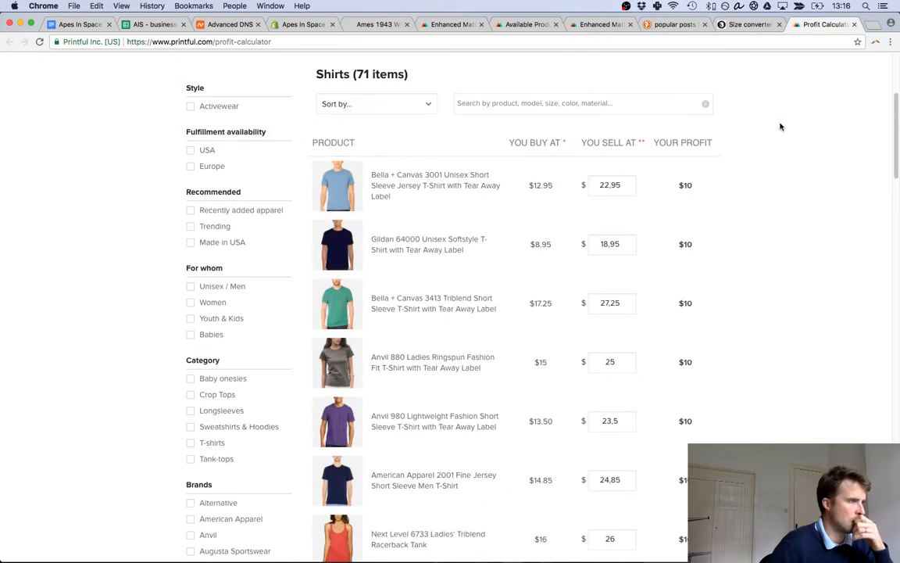
{"action": "scroll", "coordinate": [780, 126], "scroll_direction": "up", "scroll_amount": 3}
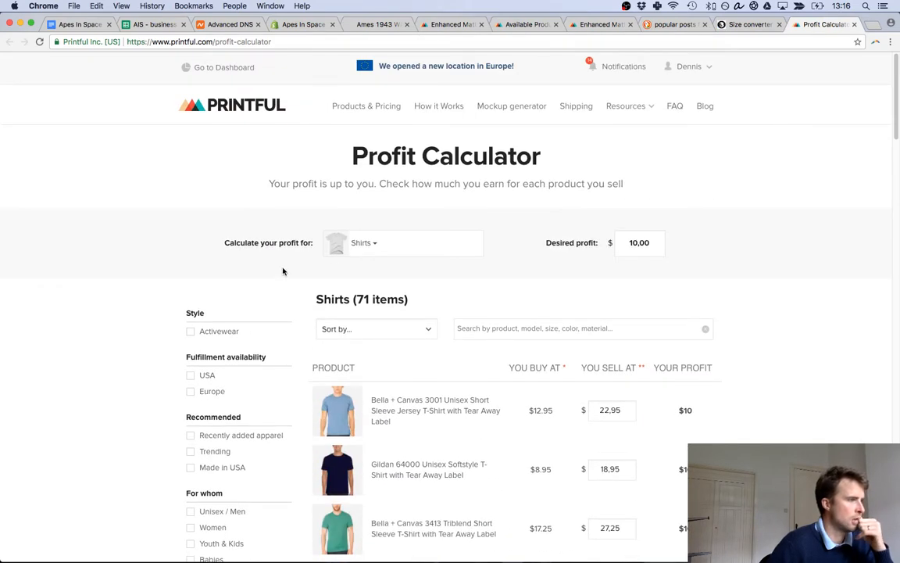
{"action": "left_click", "coordinate": [355, 244]}
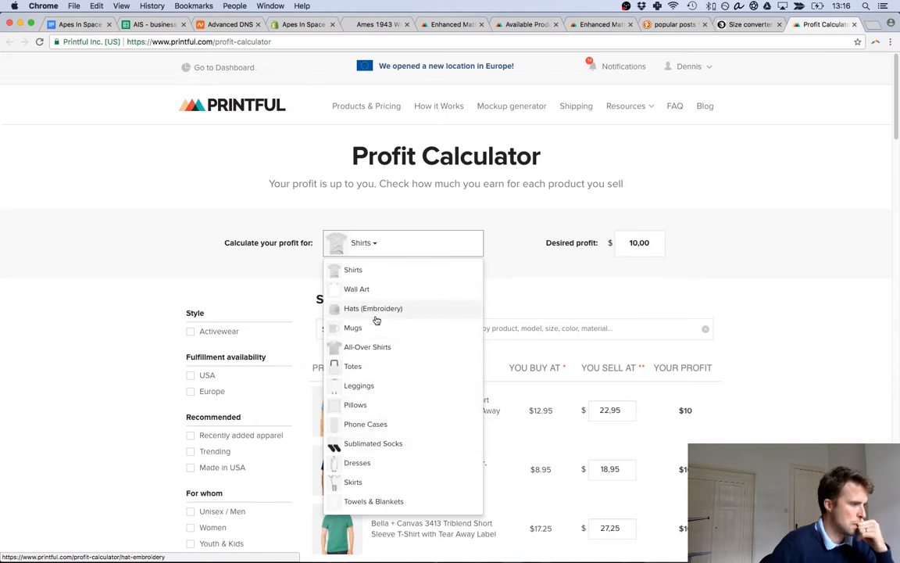
{"action": "left_click", "coordinate": [372, 290]}
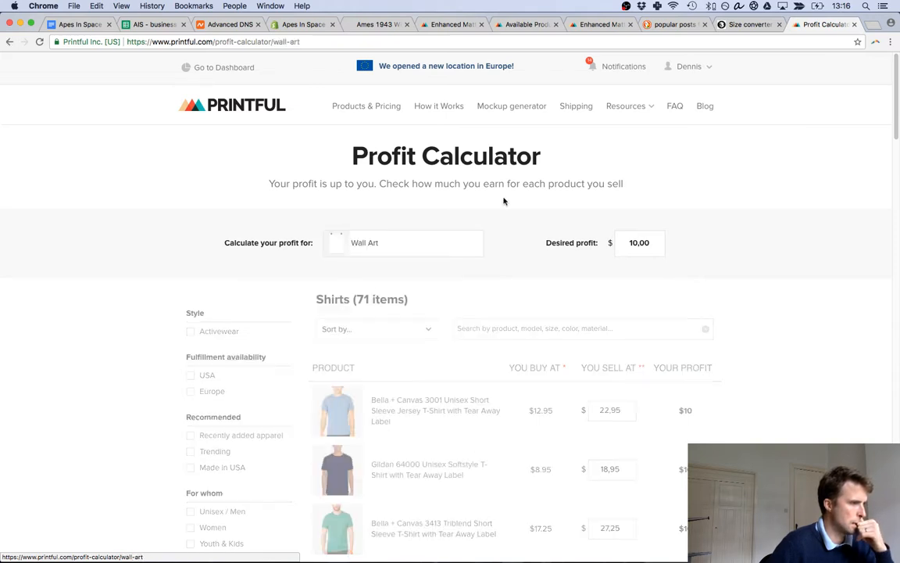
Examine the size converter page's A-sizes, common picture frame sizes and imperial and metric frame sizes, and return to the Apes In Space to-do document.
{"action": "left_click", "coordinate": [676, 25]}
{"action": "left_click", "coordinate": [746, 25]}
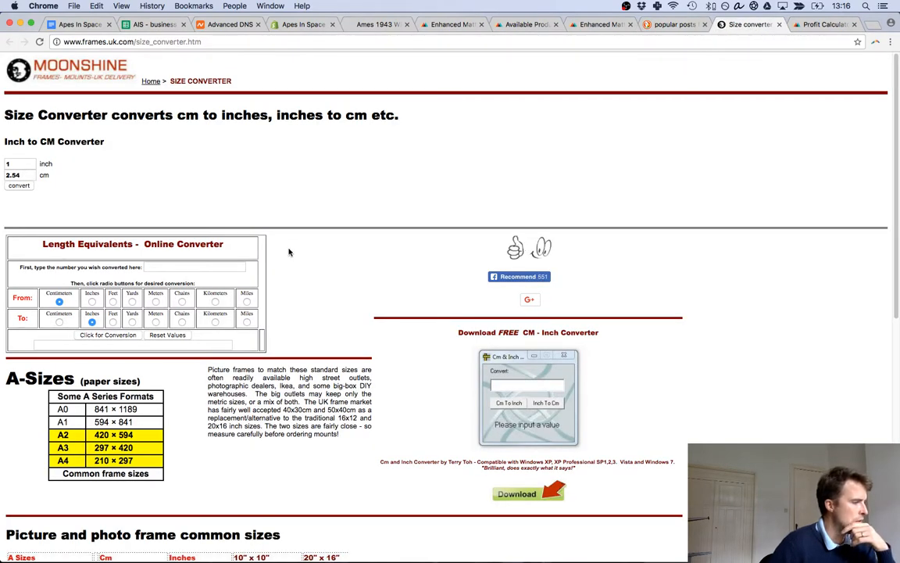
{"action": "scroll", "coordinate": [288, 252], "scroll_direction": "down", "scroll_amount": 3}
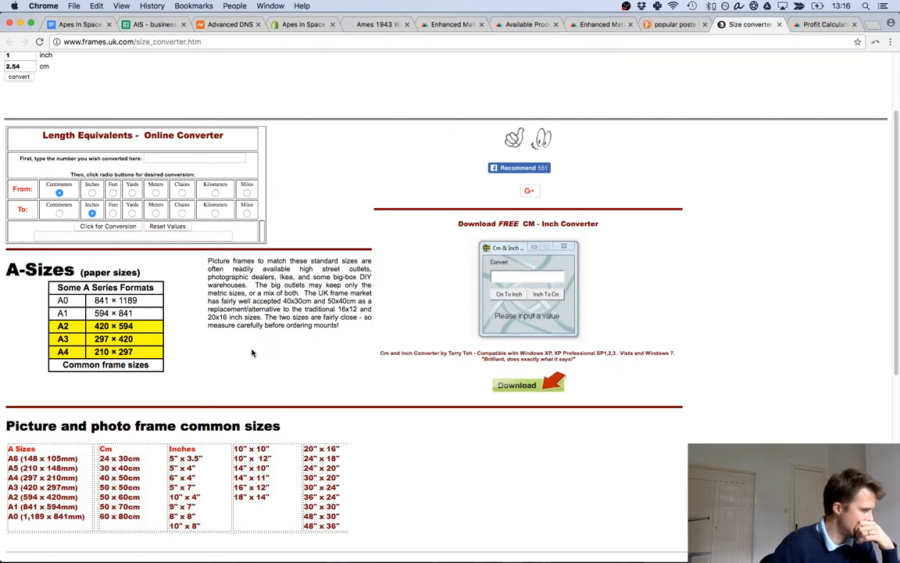
{"action": "scroll", "coordinate": [252, 353], "scroll_direction": "down", "scroll_amount": 2}
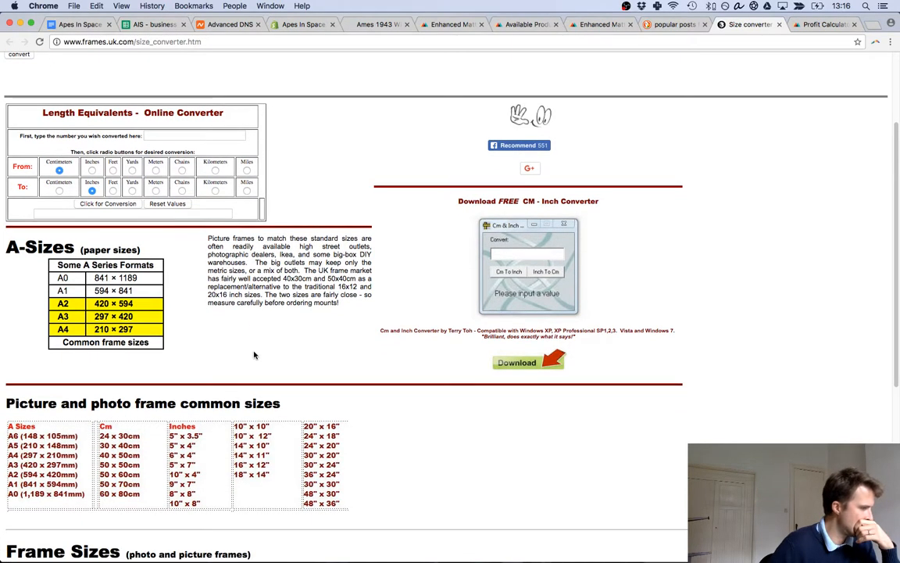
{"action": "scroll", "coordinate": [254, 355], "scroll_direction": "down", "scroll_amount": 3}
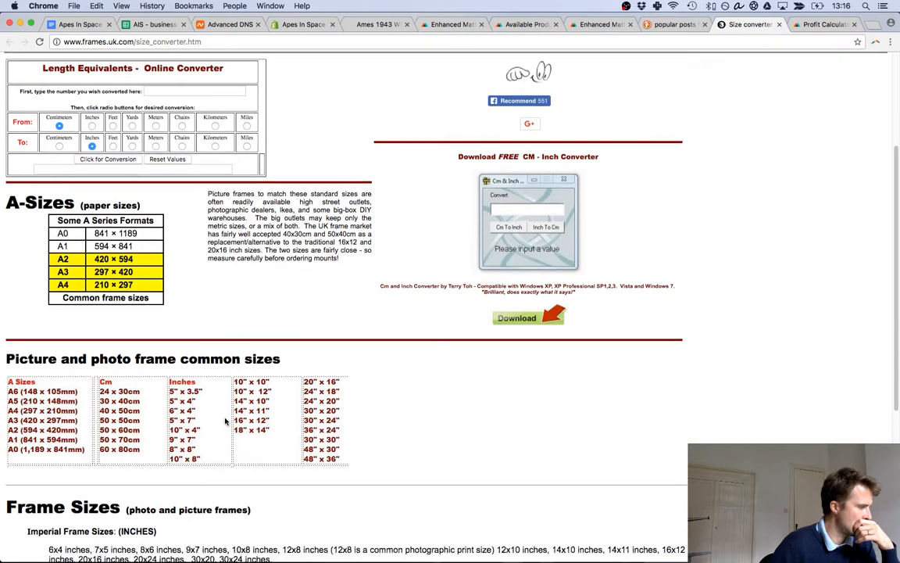
{"action": "scroll", "coordinate": [225, 422], "scroll_direction": "down", "scroll_amount": 5}
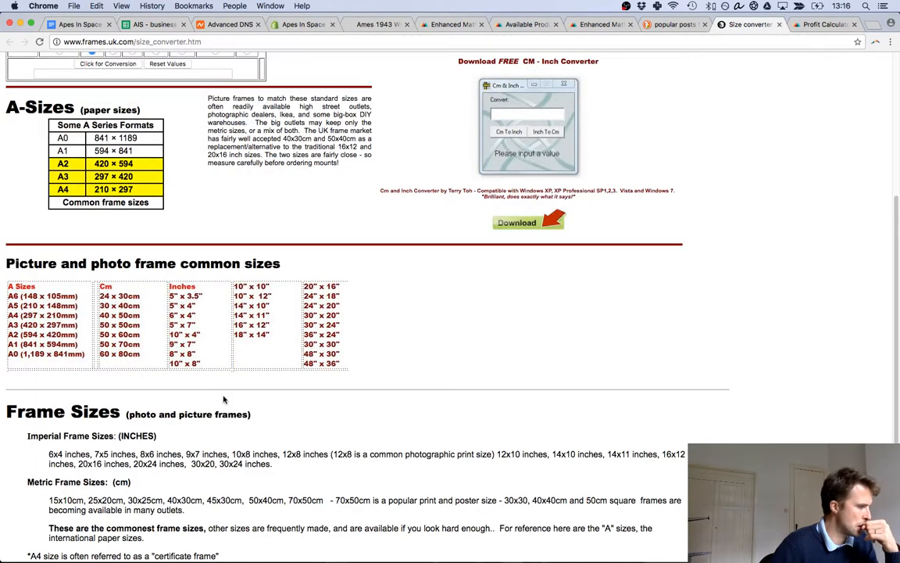
{"action": "scroll", "coordinate": [224, 400], "scroll_direction": "down", "scroll_amount": 1}
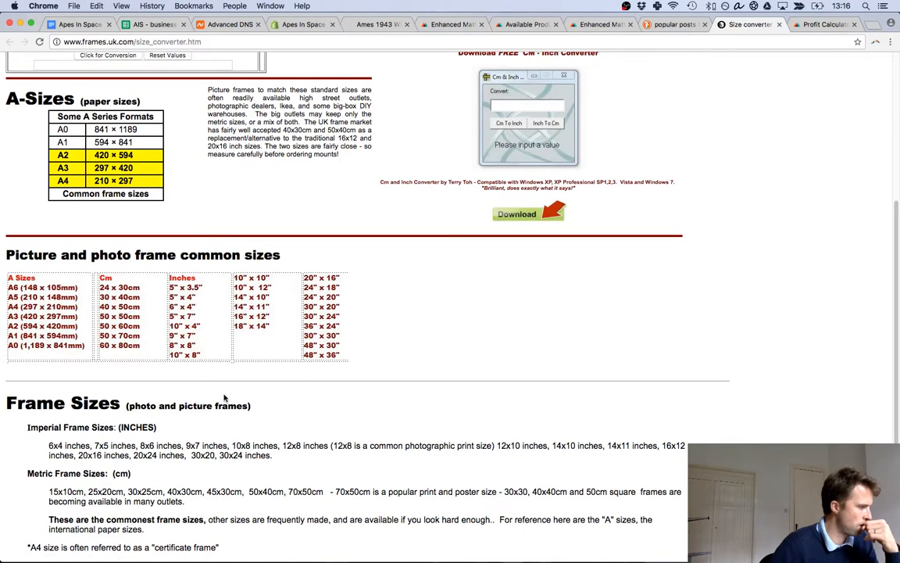
{"action": "scroll", "coordinate": [224, 400], "scroll_direction": "down", "scroll_amount": 1}
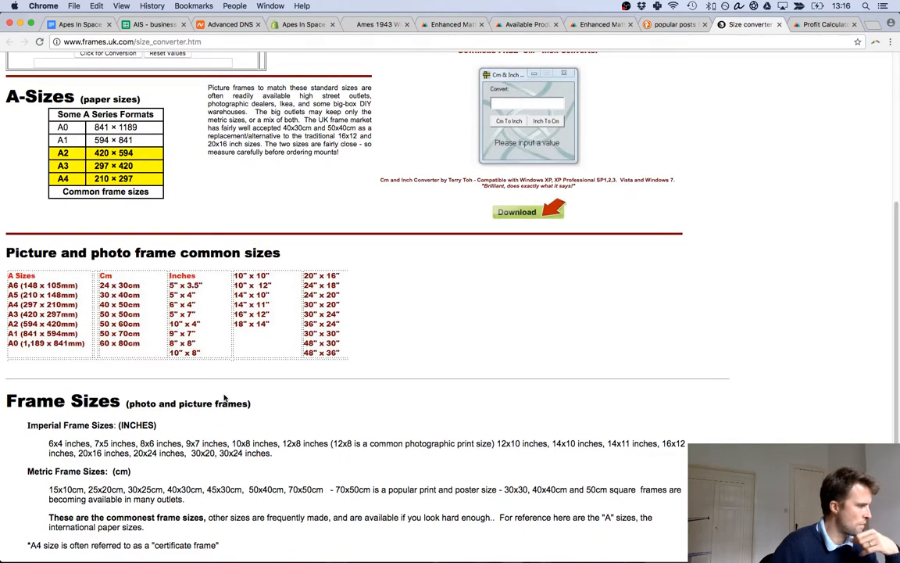
{"action": "scroll", "coordinate": [224, 400], "scroll_direction": "down", "scroll_amount": 1}
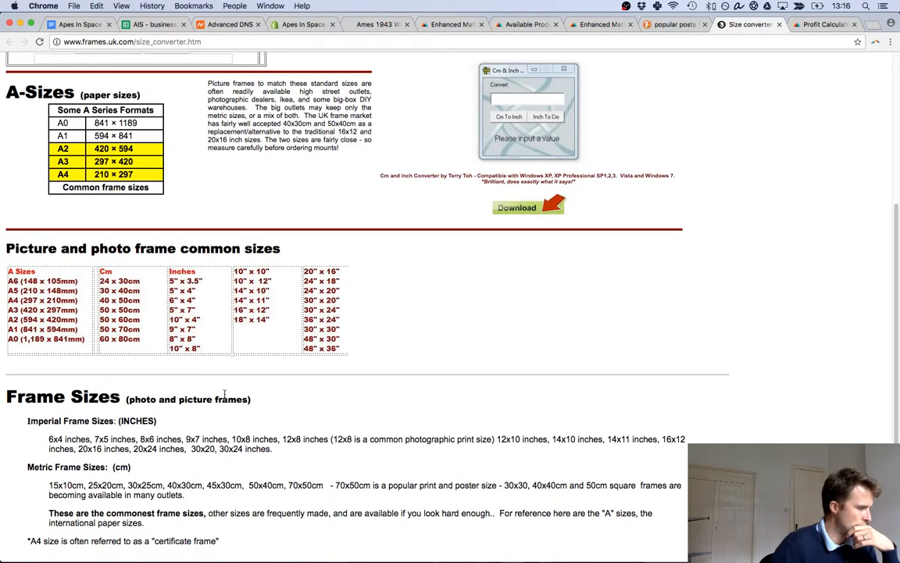
{"action": "scroll", "coordinate": [224, 394], "scroll_direction": "down", "scroll_amount": 3}
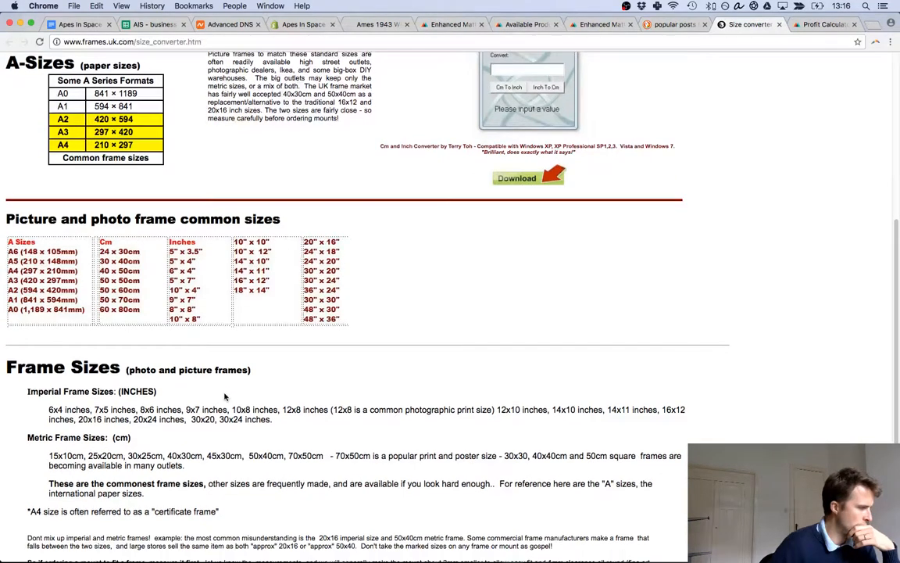
{"action": "scroll", "coordinate": [224, 396], "scroll_direction": "down", "scroll_amount": 1}
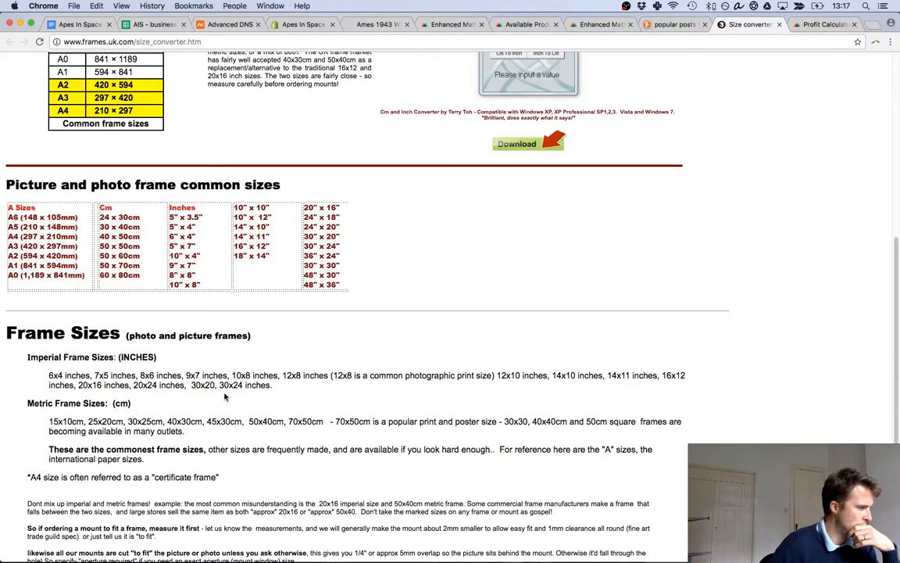
{"action": "scroll", "coordinate": [224, 397], "scroll_direction": "down", "scroll_amount": 1}
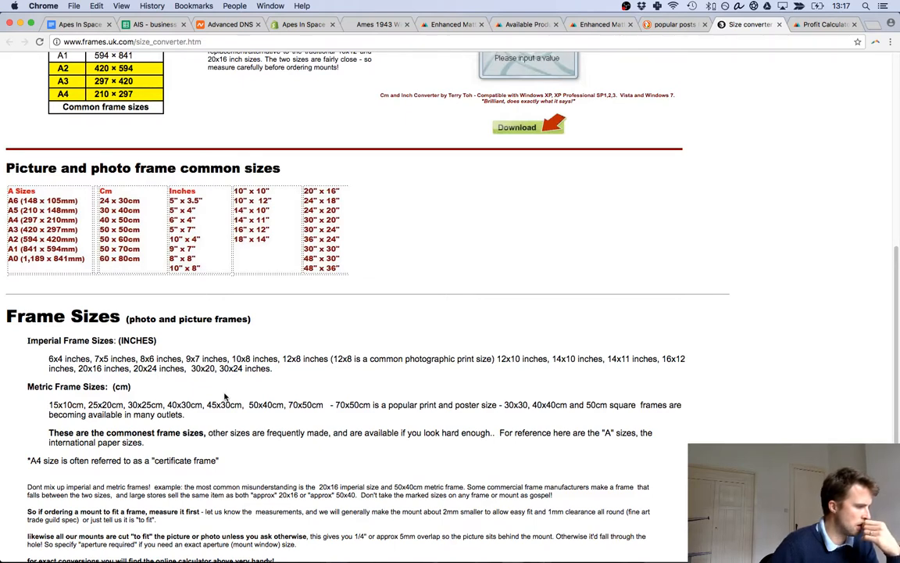
{"action": "scroll", "coordinate": [225, 397], "scroll_direction": "down", "scroll_amount": 3}
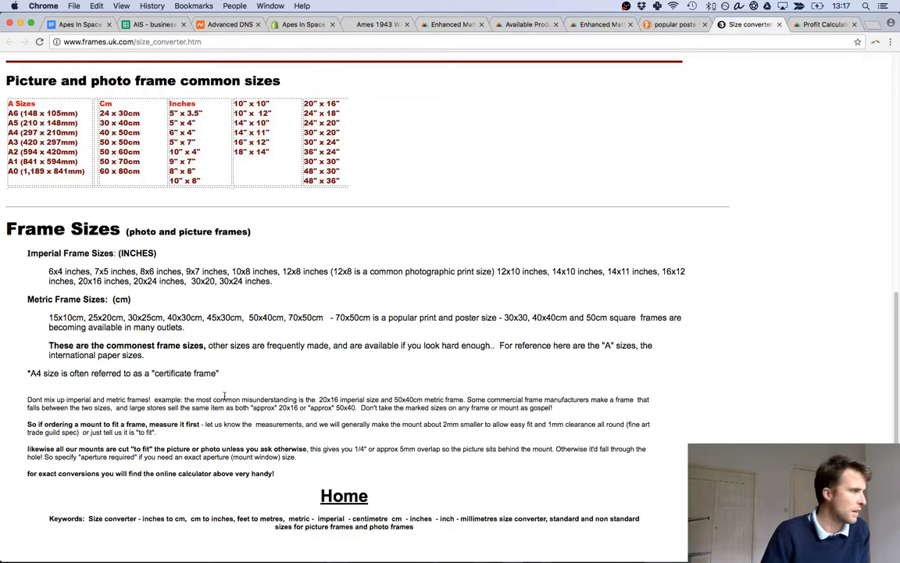
{"action": "left_click", "coordinate": [75, 25]}
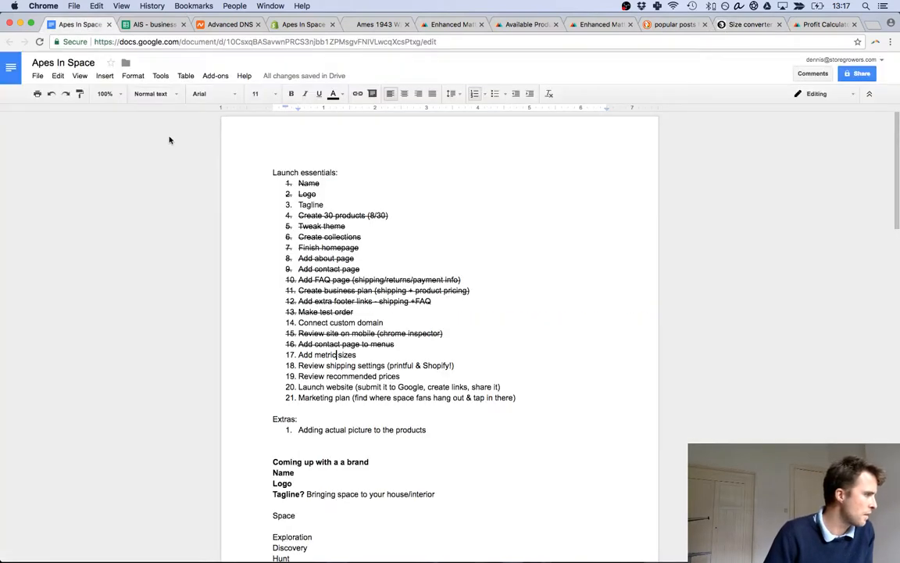
{"action": "left_click", "coordinate": [357, 354]}
{"action": "key", "text": "Return"}
{"action": "type", "text": "Creat"}
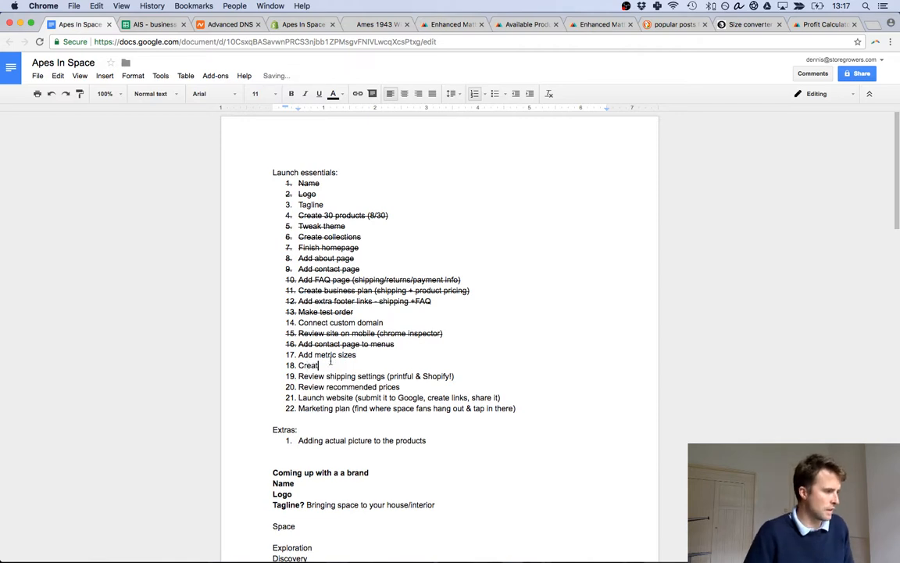
{"action": "left_click_drag", "start_coordinate": [290, 364], "coordinate": [279, 364]}
{"action": "key", "text": "BackSpace"}
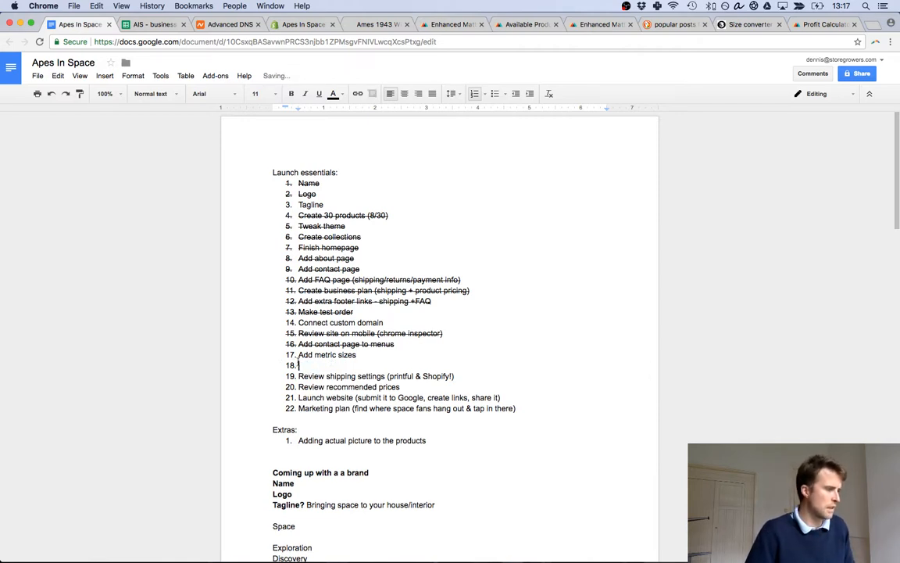
{"action": "key", "text": "BackSpace"}
{"action": "key", "text": "BackSpace"}
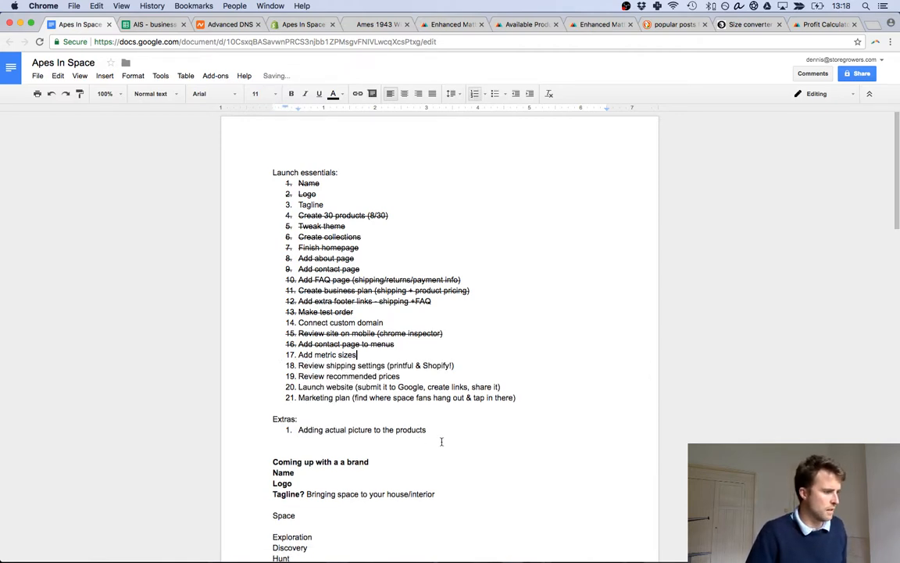
Add "Create size chart" and "Create frame repository" as new items at the end of the Extras list.
{"action": "left_click", "coordinate": [438, 428]}
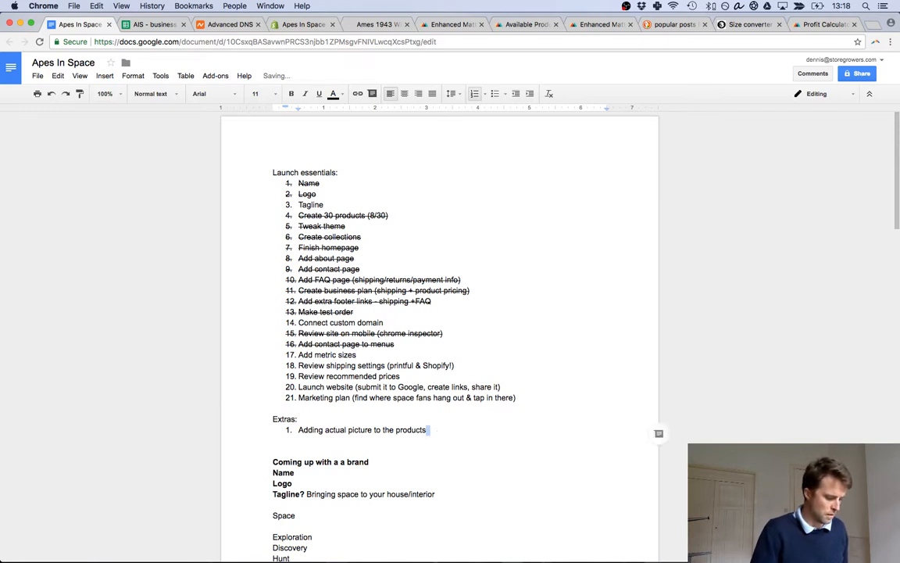
{"action": "key", "text": "Return"}
{"action": "type", "text": "Create size"}
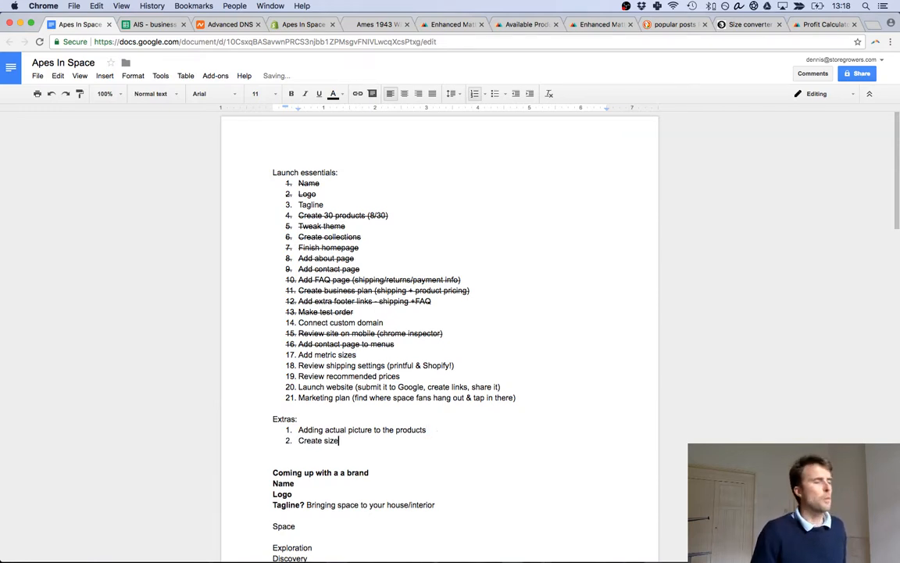
{"action": "type", "text": " chart"}
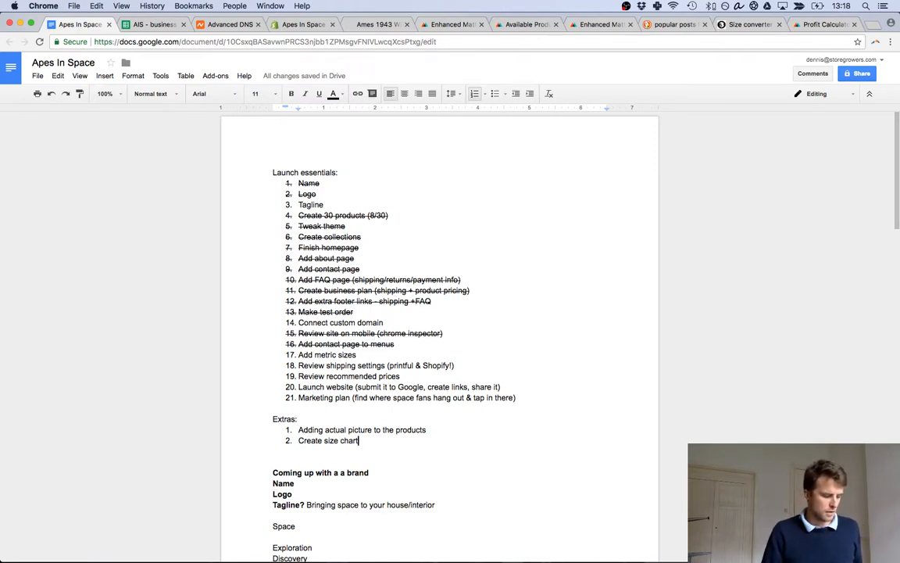
{"action": "key", "text": "Return"}
{"action": "type", "text": "Creat"}
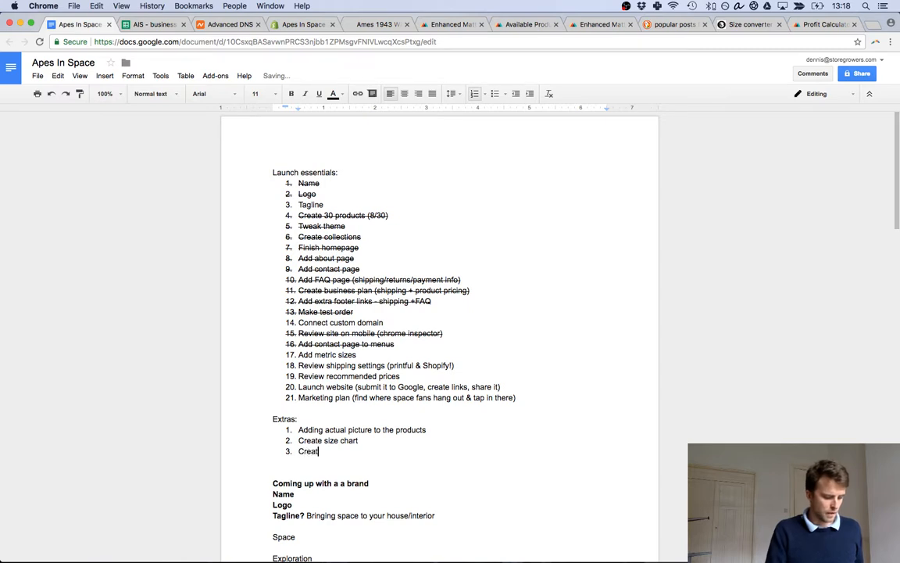
{"action": "type", "text": "e frame rep"}
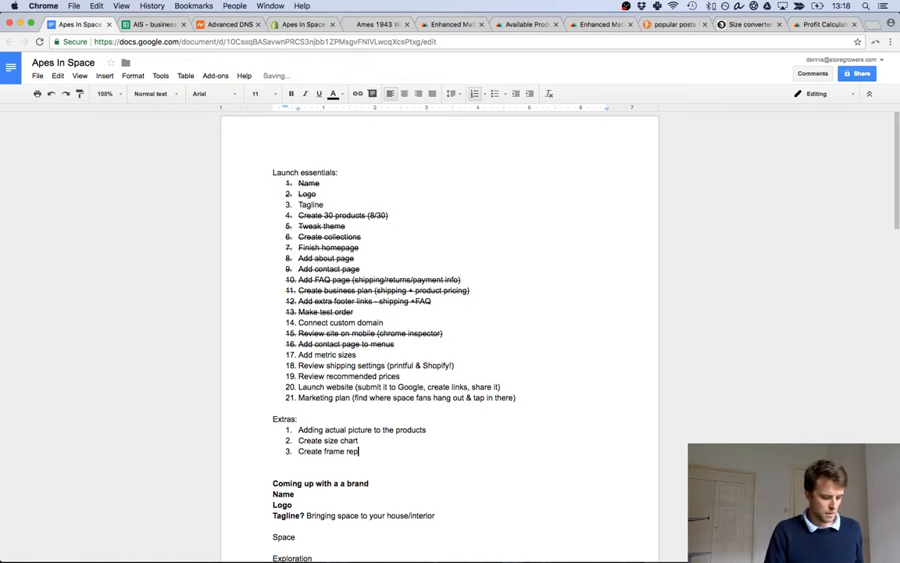
{"action": "type", "text": "ository"}
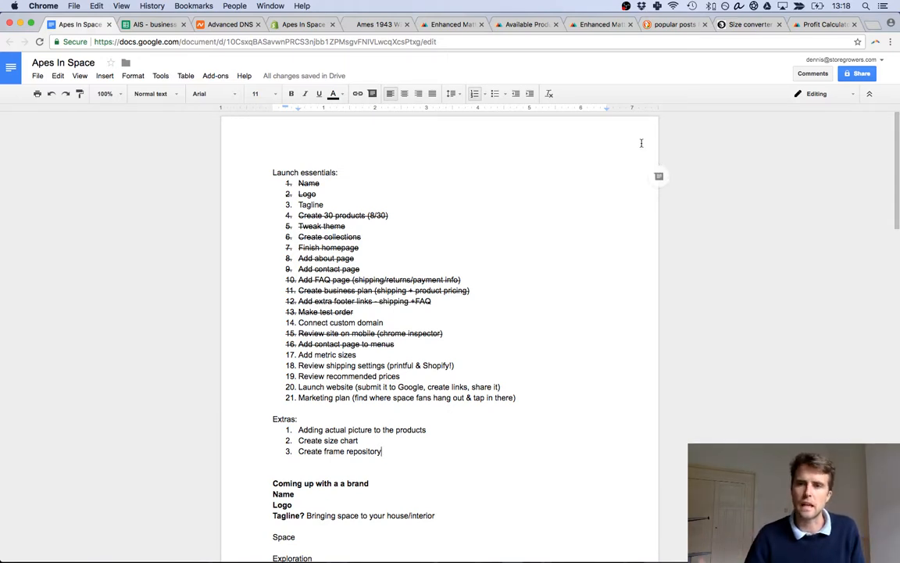
Go to Sheet1 of the AIS - business plan spreadsheet, glancing at the size converter page and the Shopify product list on the way.
{"action": "left_click", "coordinate": [731, 24]}
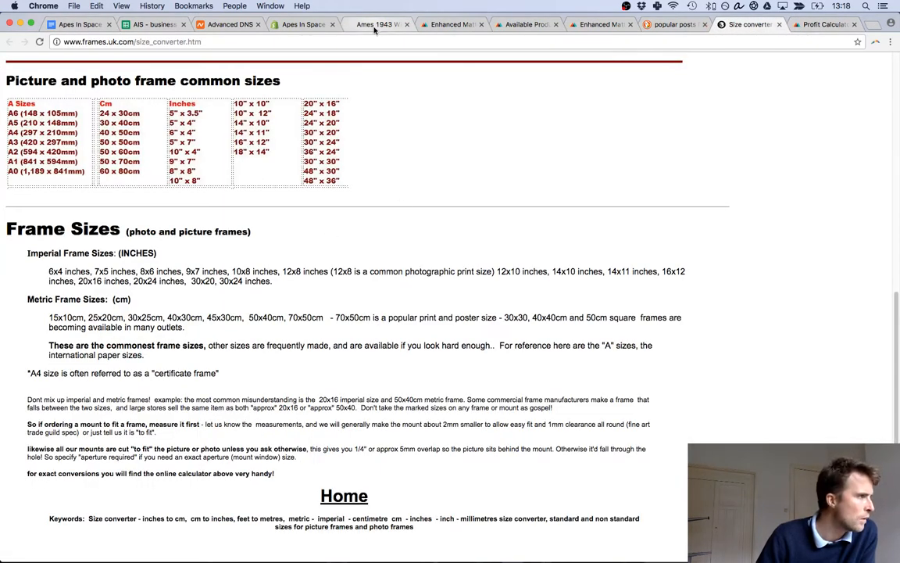
{"action": "left_click", "coordinate": [303, 24]}
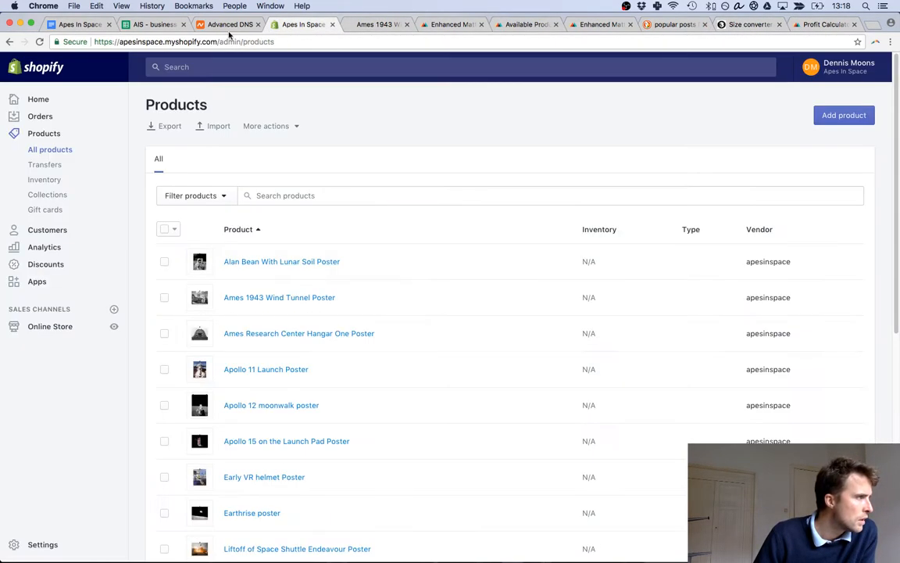
{"action": "left_click", "coordinate": [139, 25]}
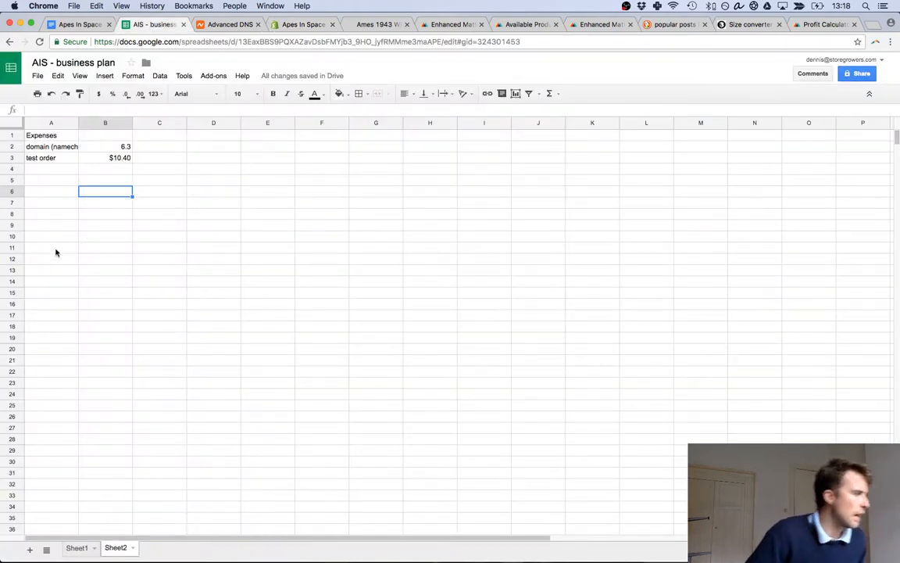
{"action": "left_click", "coordinate": [77, 548]}
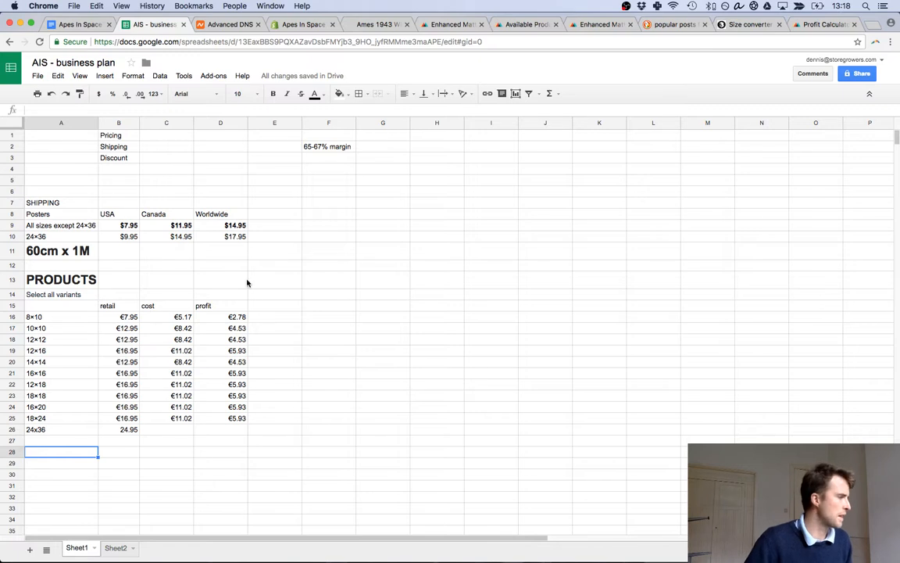
Enter the poster dimensions 8, 10, 12, 14, 16, 18, 20, 24 and 36 in cells F16 to F24.
{"action": "left_click", "coordinate": [332, 316]}
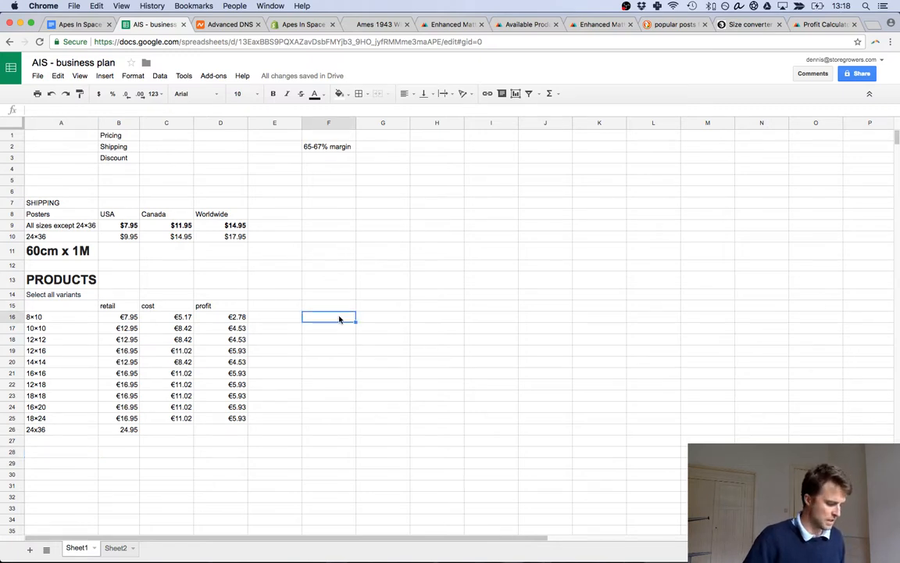
{"action": "type", "text": "8"}
{"action": "key", "text": "Return"}
{"action": "type", "text": "10"}
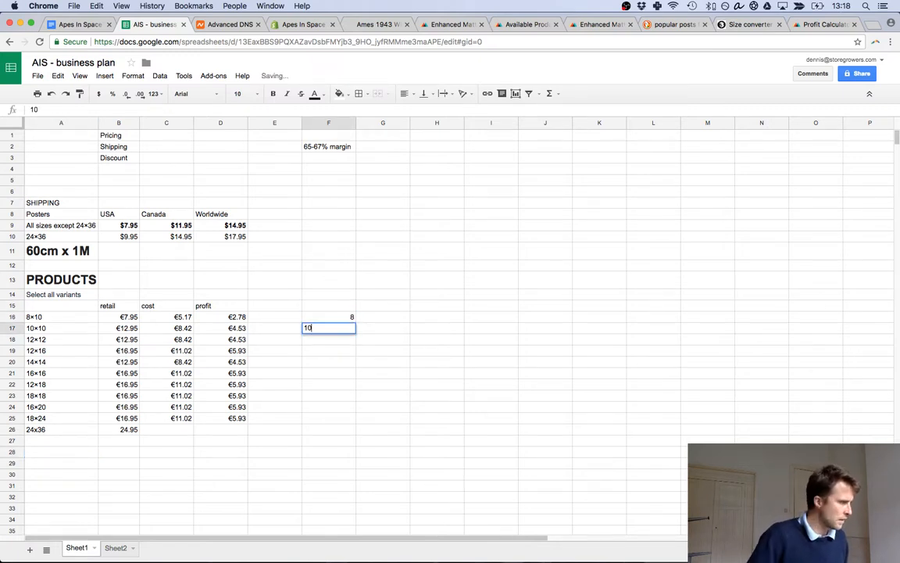
{"action": "key", "text": "Return"}
{"action": "type", "text": "12"}
{"action": "key", "text": "Return"}
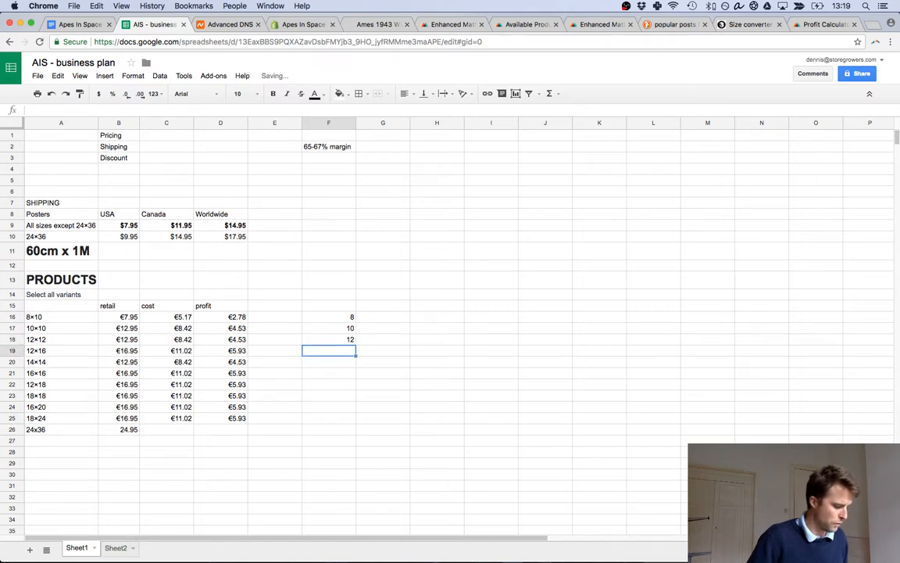
{"action": "type", "text": "14"}
{"action": "key", "text": "Return"}
{"action": "type", "text": "16"}
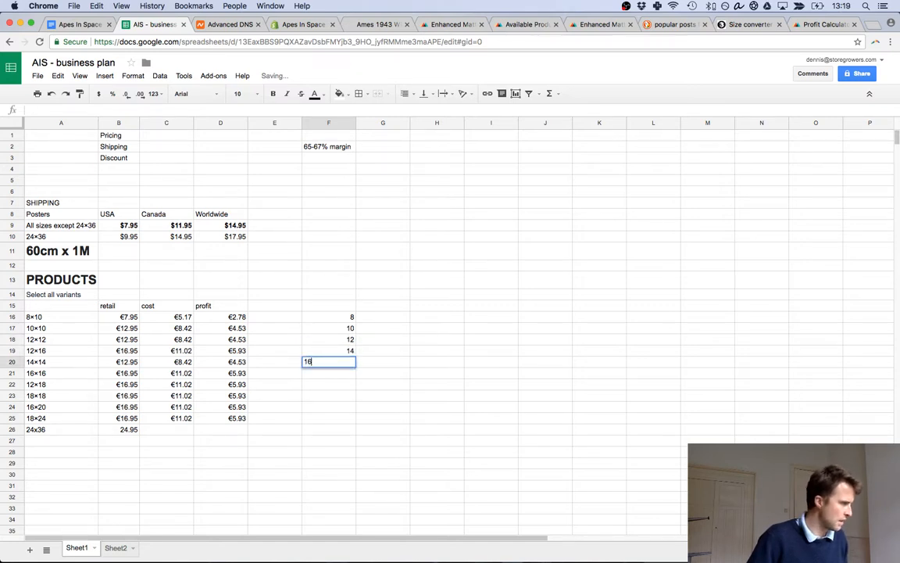
{"action": "key", "text": "Return"}
{"action": "type", "text": "18"}
{"action": "key", "text": "Return"}
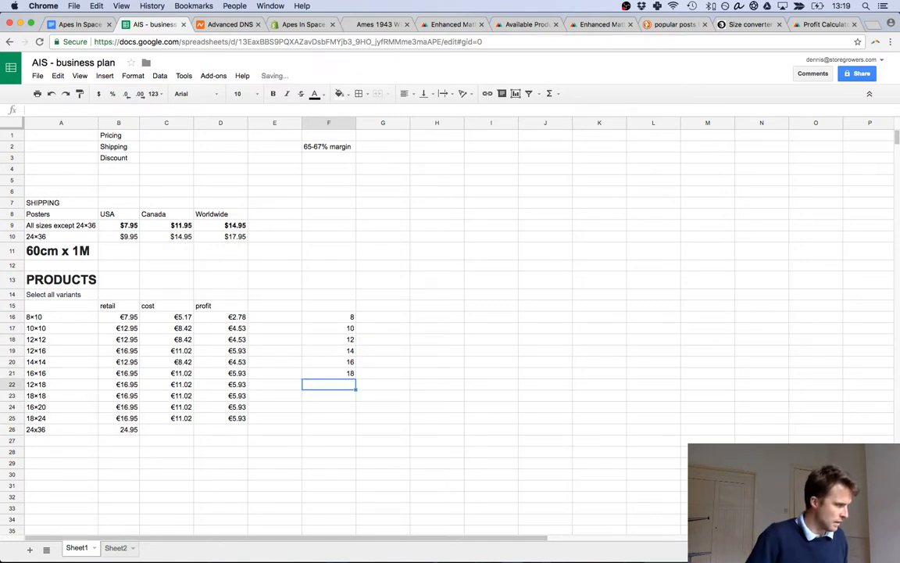
{"action": "type", "text": "20"}
{"action": "key", "text": "Return"}
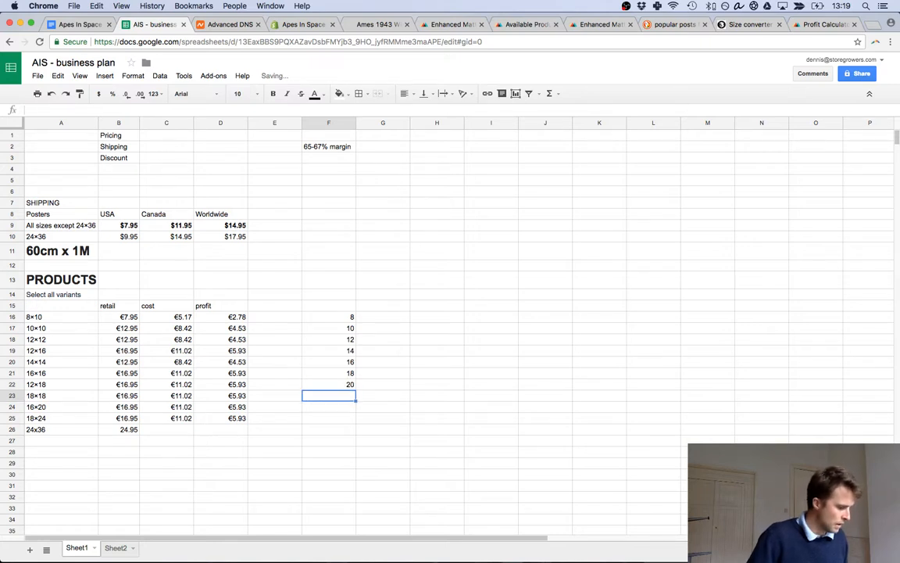
{"action": "type", "text": "24"}
{"action": "key", "text": "Return"}
{"action": "type", "text": "3"}
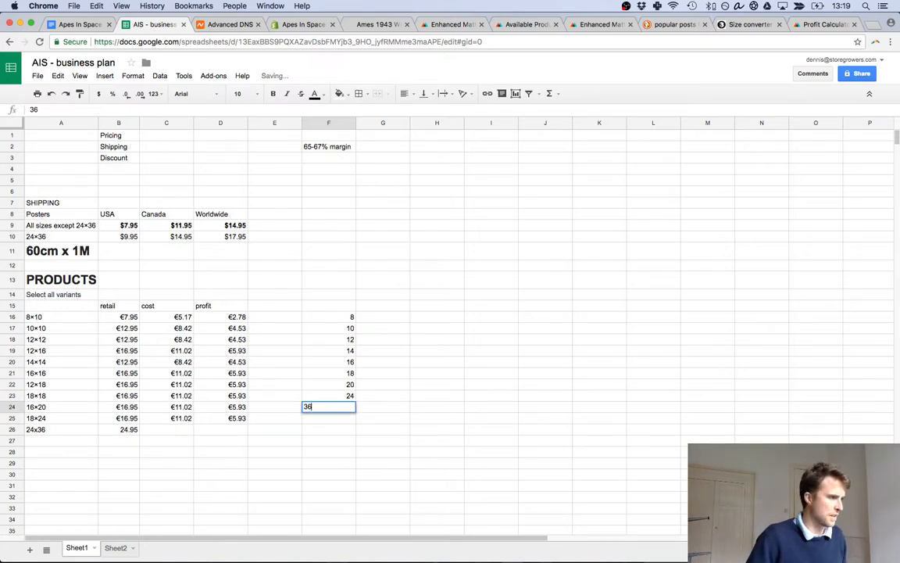
{"action": "type", "text": "6"}
{"action": "key", "text": "Return"}
Enter the conversion formula =F16*2.45 in cell G16, beside the first dimension.
{"action": "key", "text": "Up"}
{"action": "key", "text": "Up"}
{"action": "key", "text": "Up"}
{"action": "key", "text": "Up"}
{"action": "key", "text": "Up"}
{"action": "key", "text": "Up"}
{"action": "key", "text": "Up"}
{"action": "key", "text": "Up"}
{"action": "key", "text": "Up"}
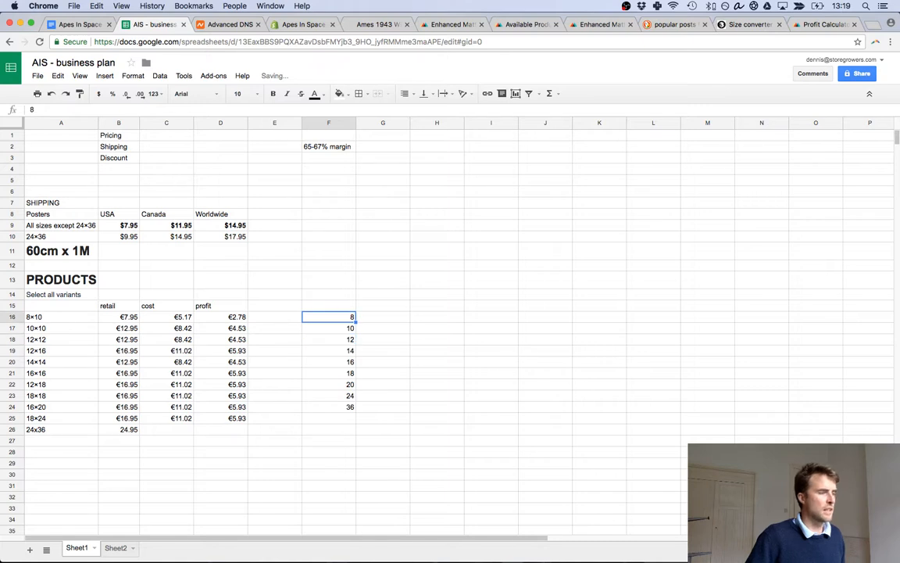
{"action": "key", "text": "Right"}
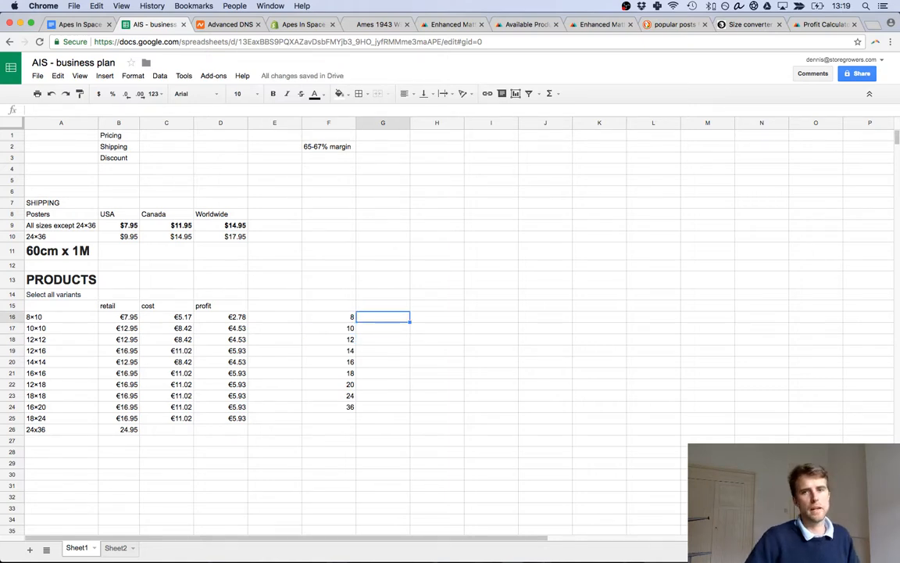
{"action": "type", "text": "="}
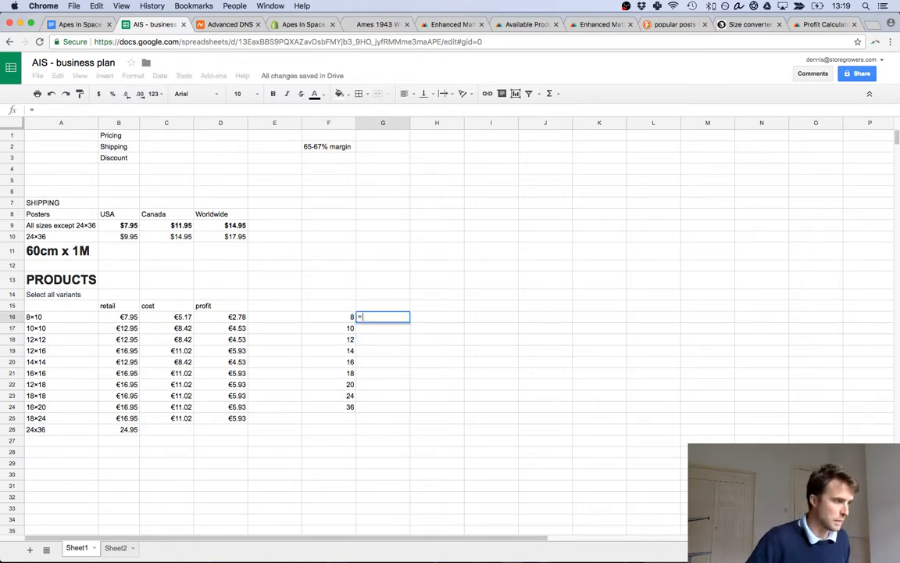
{"action": "type", "text": "2"}
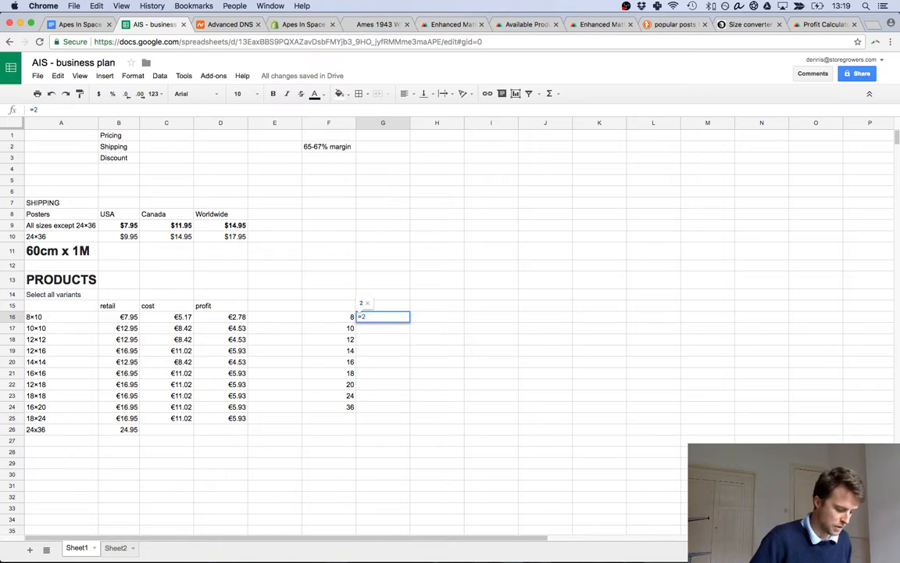
{"action": "type", "text": ".45"}
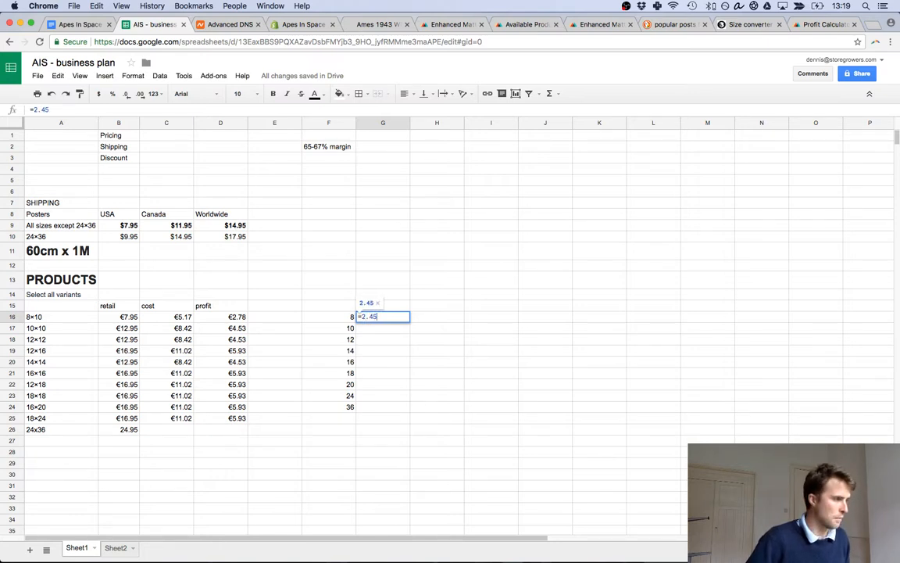
{"action": "type", "text": "$"}
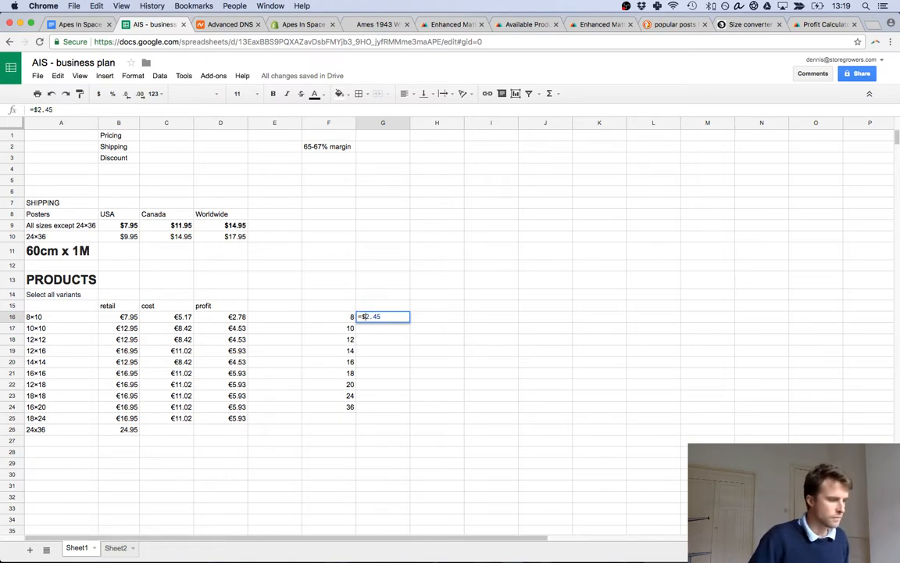
{"action": "key", "text": "BackSpace"}
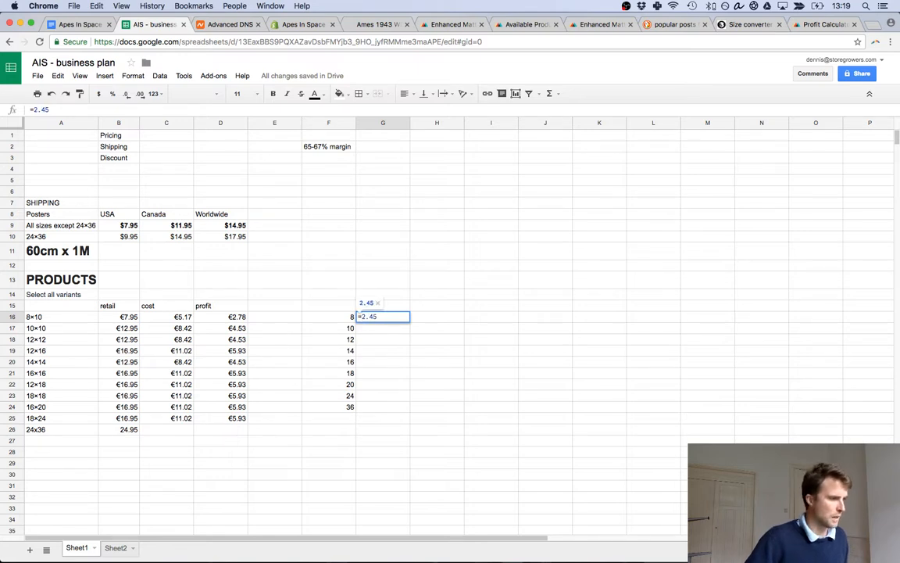
{"action": "type", "text": "*"}
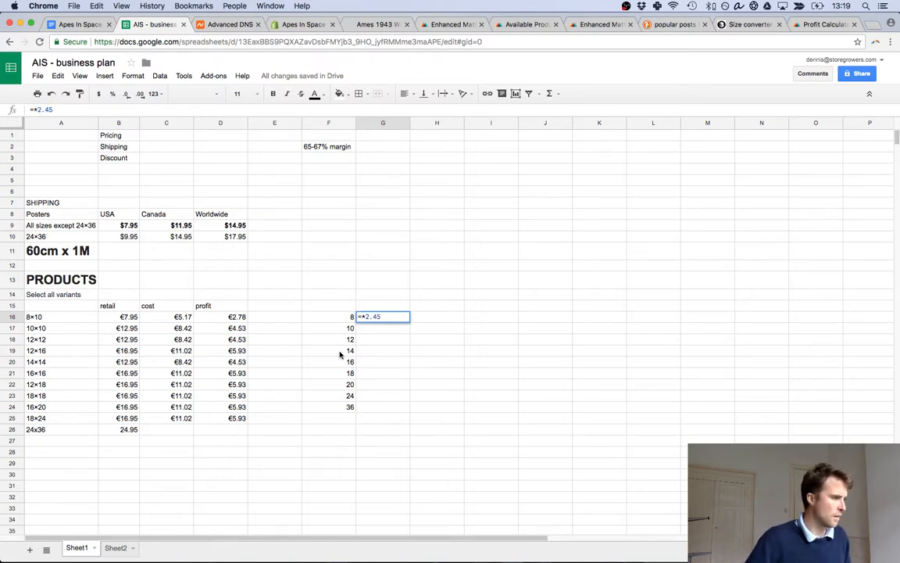
{"action": "left_click", "coordinate": [344, 315]}
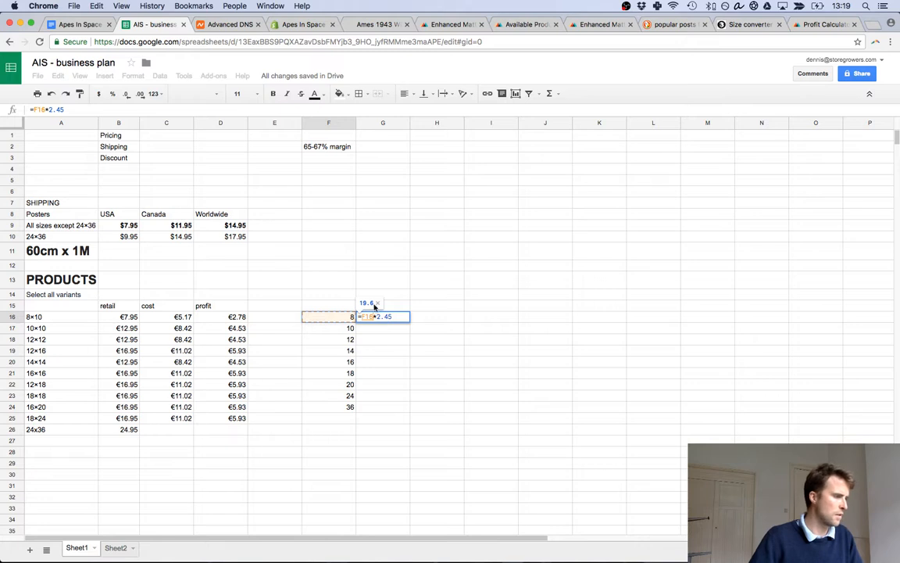
{"action": "key", "text": "Return"}
Head the two columns "inches" and "cms" in row 15 and fill the G16 formula down to G24.
{"action": "left_click", "coordinate": [336, 307]}
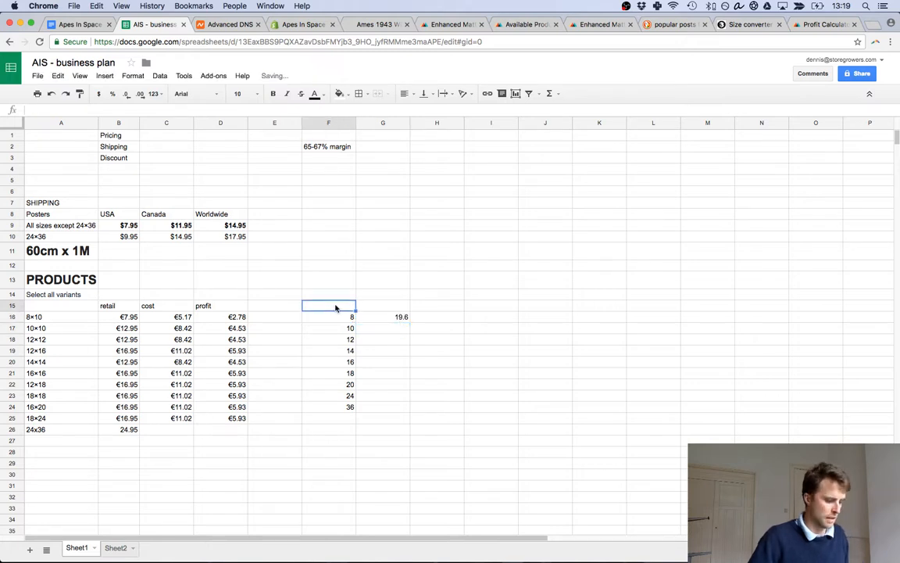
{"action": "type", "text": "inches"}
{"action": "key", "text": "Tab"}
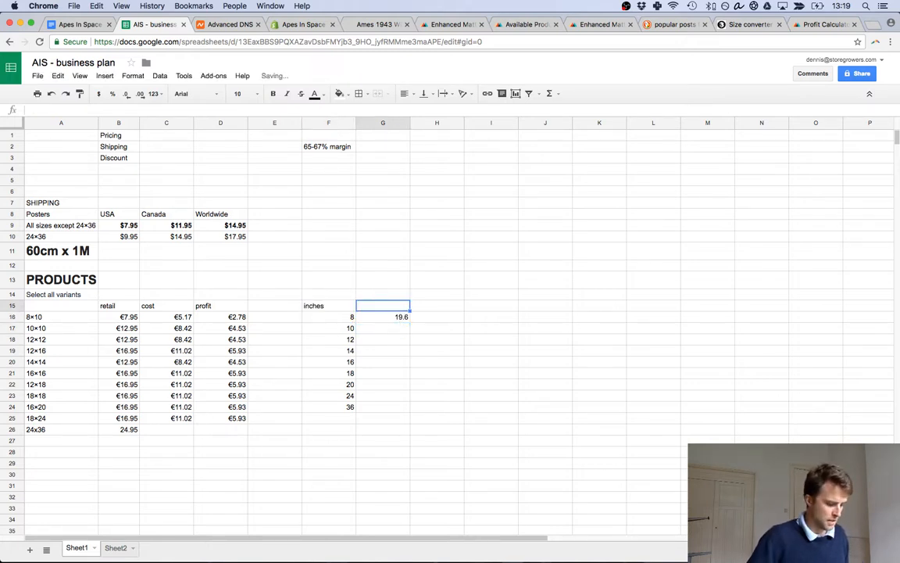
{"action": "type", "text": "cms"}
{"action": "key", "text": "Return"}
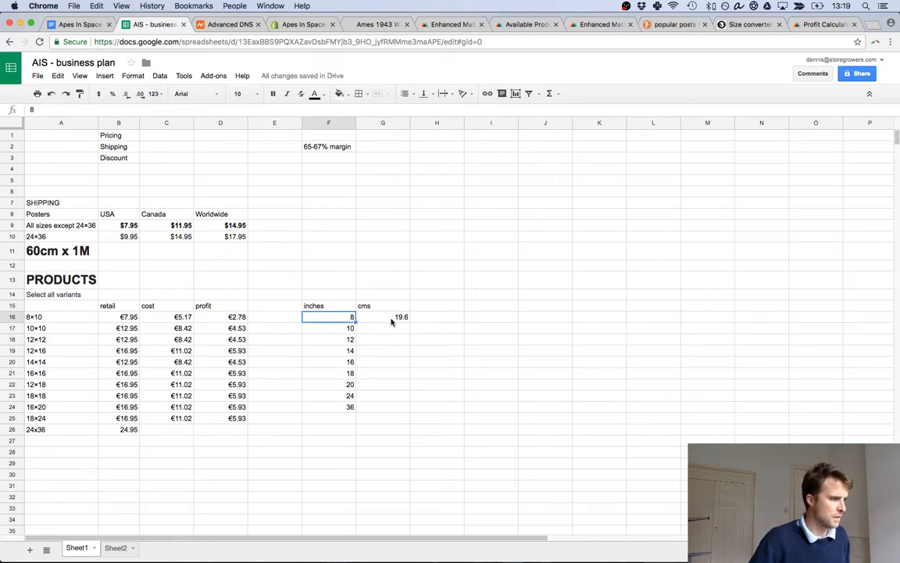
{"action": "left_click", "coordinate": [394, 318]}
{"action": "left_click_drag", "start_coordinate": [410, 324], "coordinate": [400, 412]}
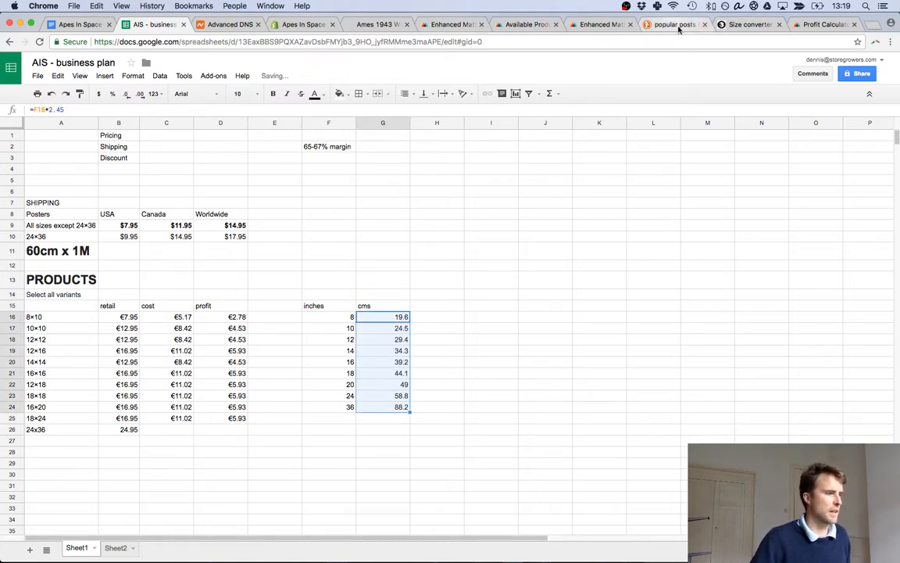
Convert 10 inches to centimetres with the Length Equivalents converter on the frames.uk.com size converter page.
{"action": "left_click", "coordinate": [746, 24]}
{"action": "scroll", "coordinate": [313, 312], "scroll_direction": "up", "scroll_amount": 10}
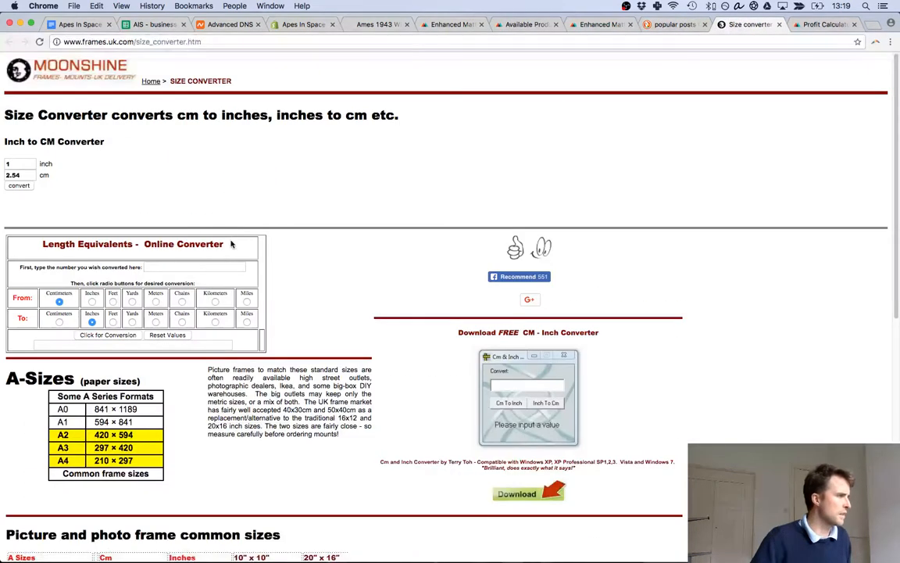
{"action": "left_click", "coordinate": [157, 268]}
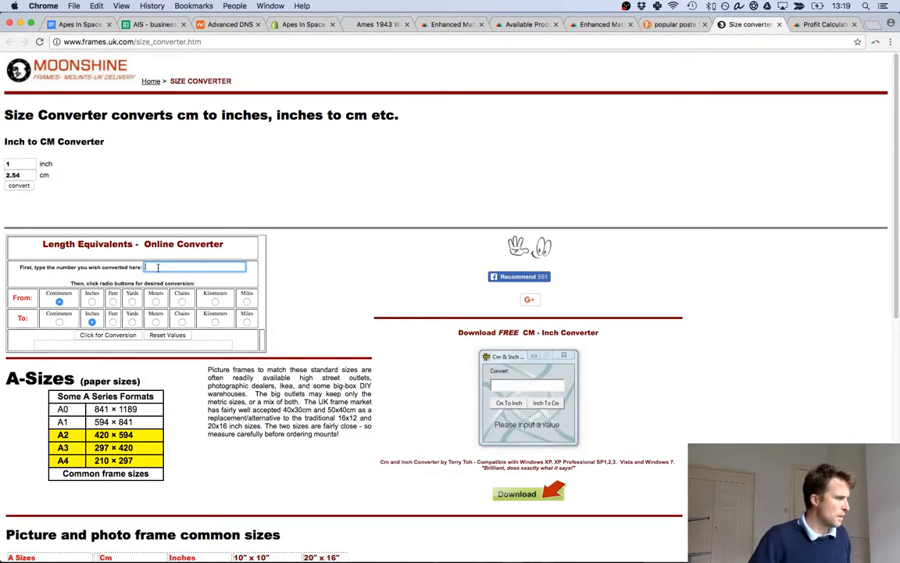
{"action": "type", "text": "10"}
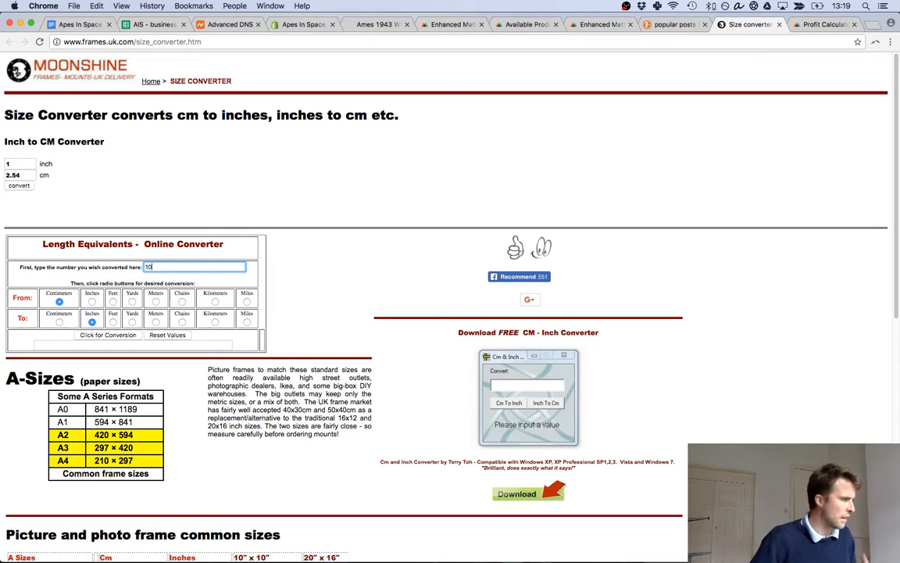
{"action": "left_click", "coordinate": [91, 301]}
{"action": "left_click", "coordinate": [58, 322]}
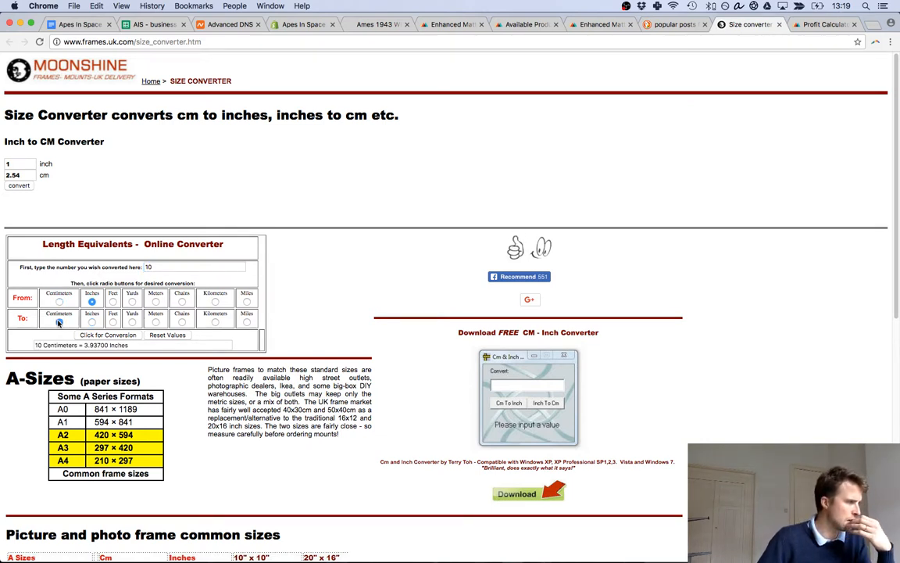
{"action": "left_click", "coordinate": [110, 335]}
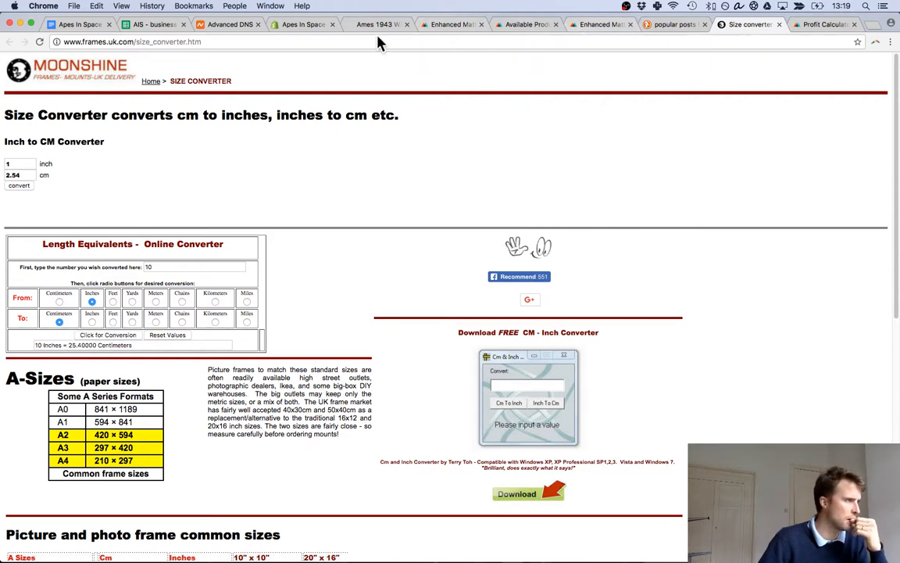
Correct the conversion formula in cell G16 of the AIS - business plan sheet to =F16*2.54.
{"action": "left_click", "coordinate": [149, 30]}
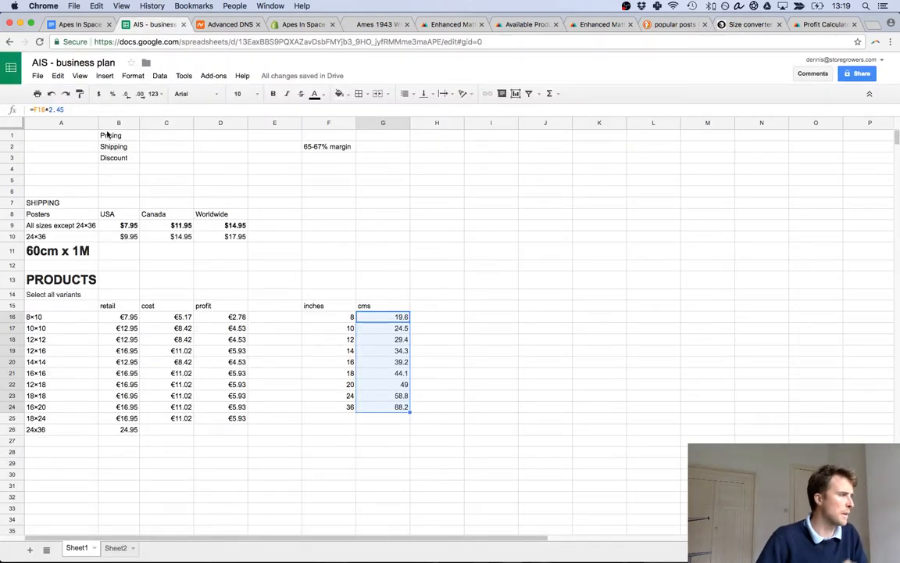
{"action": "left_click", "coordinate": [59, 110]}
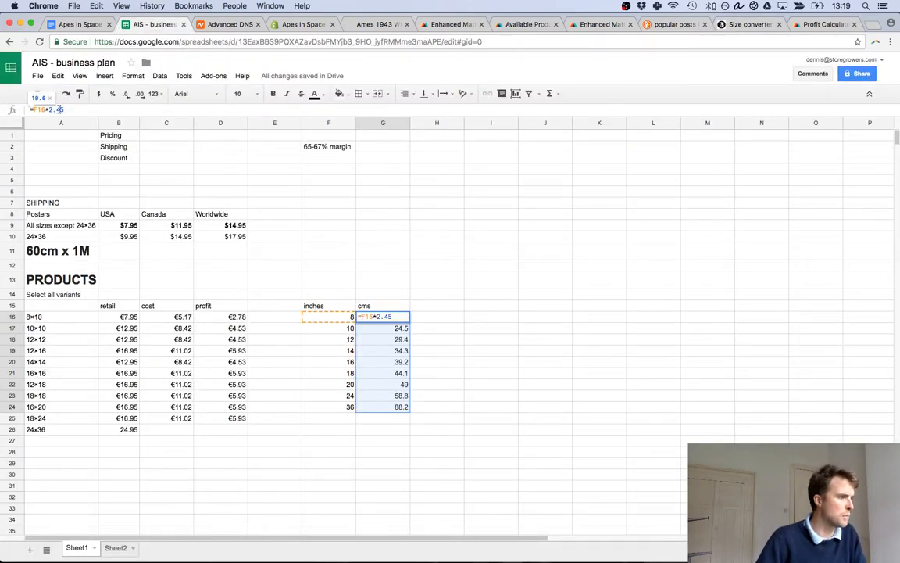
{"action": "left_click", "coordinate": [395, 316]}
{"action": "key", "text": "BackSpace"}
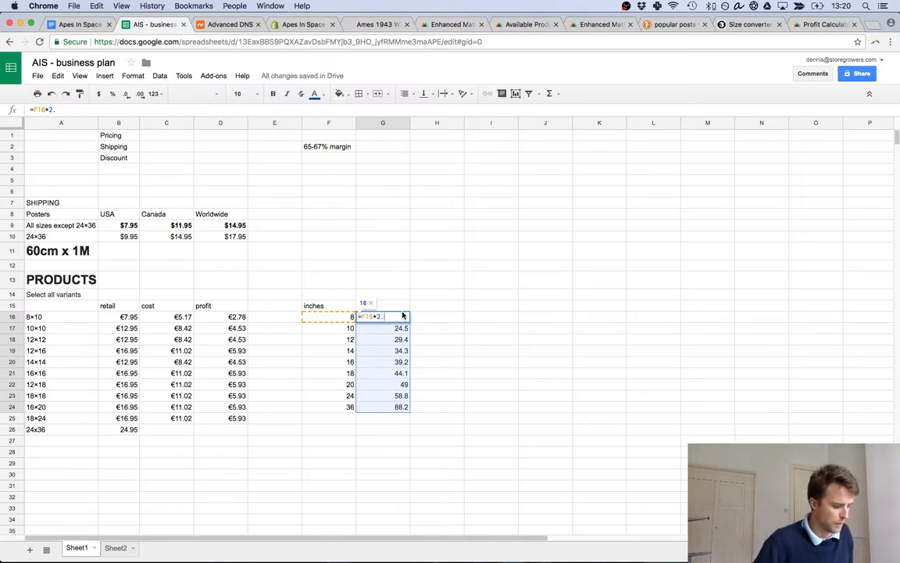
{"action": "type", "text": "54"}
{"action": "key", "text": "Return"}
{"action": "key", "text": "Up"}
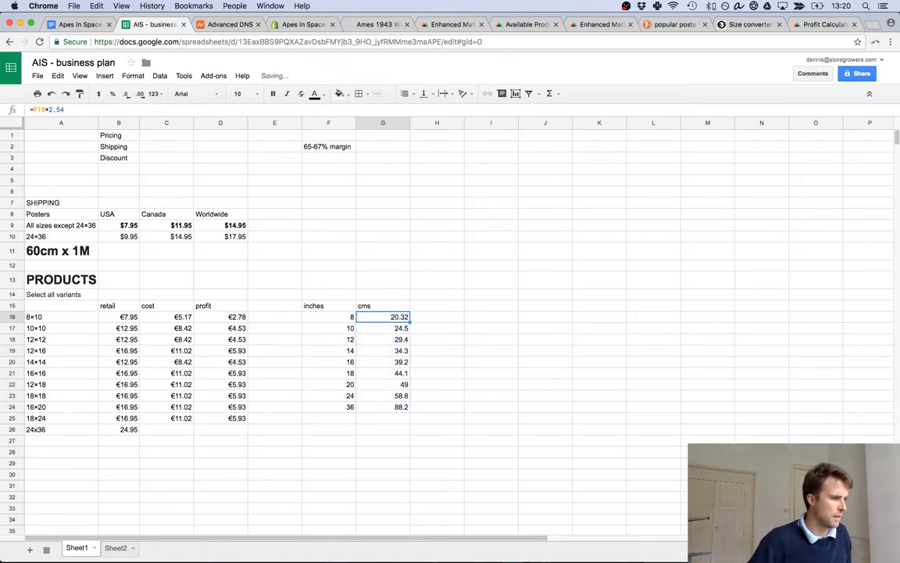
Fill the corrected G16 formula down the cms column to G24.
{"action": "double_click", "coordinate": [386, 321]}
{"action": "key", "text": "Return"}
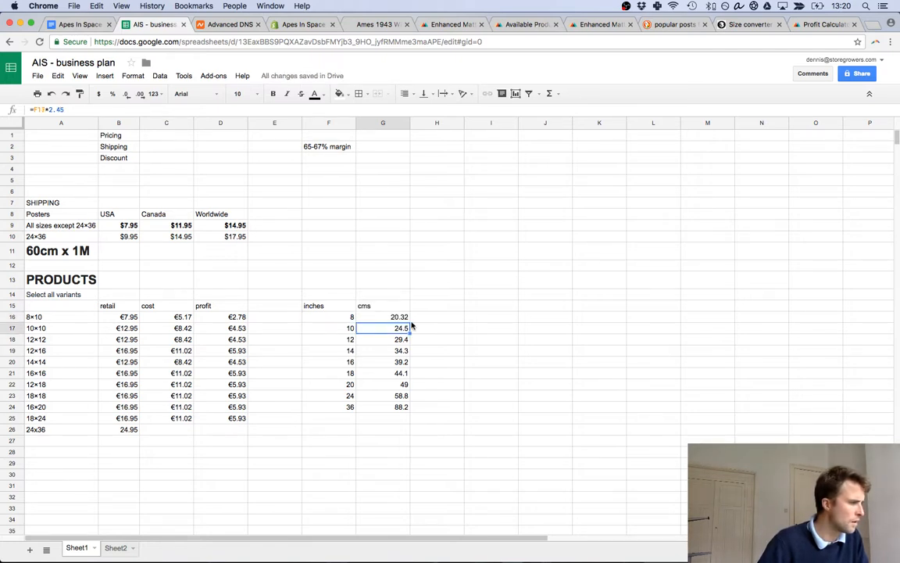
{"action": "left_click_drag", "start_coordinate": [399, 319], "coordinate": [408, 408]}
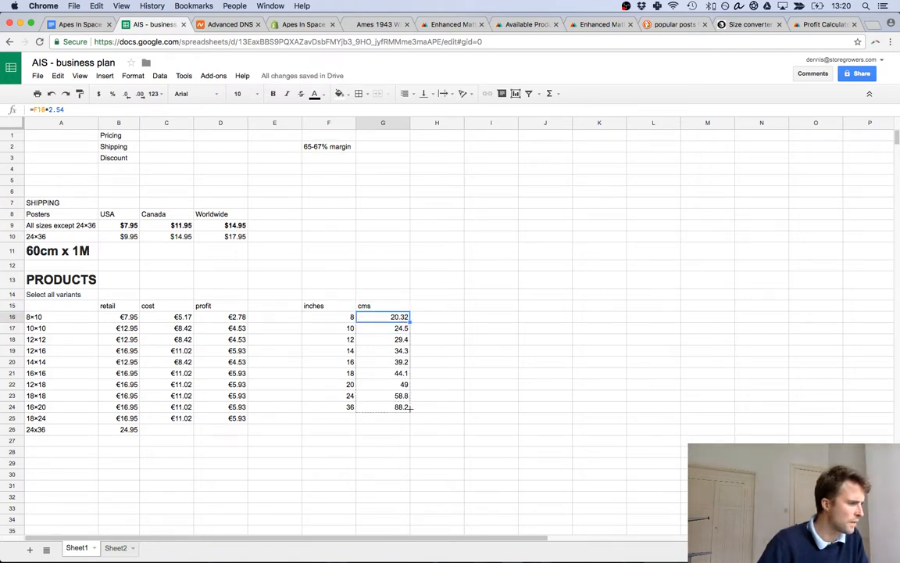
{"action": "key", "text": "ctrl+d"}
{"action": "left_click", "coordinate": [444, 396]}
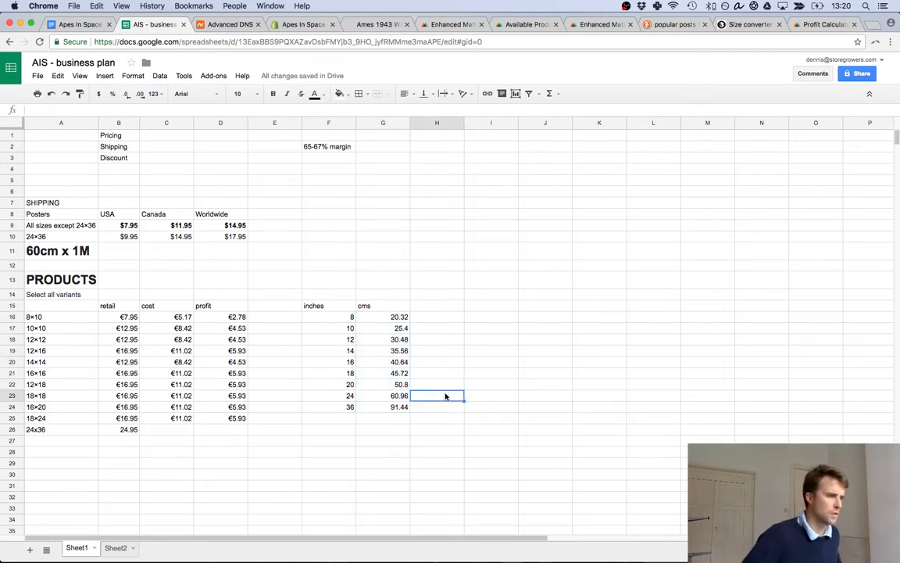
Format the centimetre values in G16 to G24 with one decimal place.
{"action": "left_click_drag", "start_coordinate": [401, 316], "coordinate": [398, 408]}
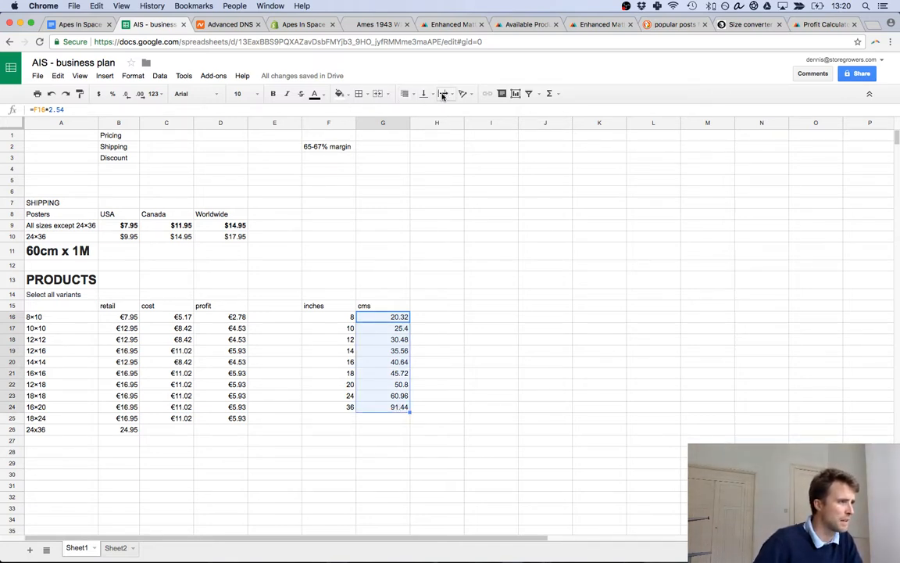
{"action": "left_click", "coordinate": [443, 94]}
{"action": "left_click", "coordinate": [428, 95]}
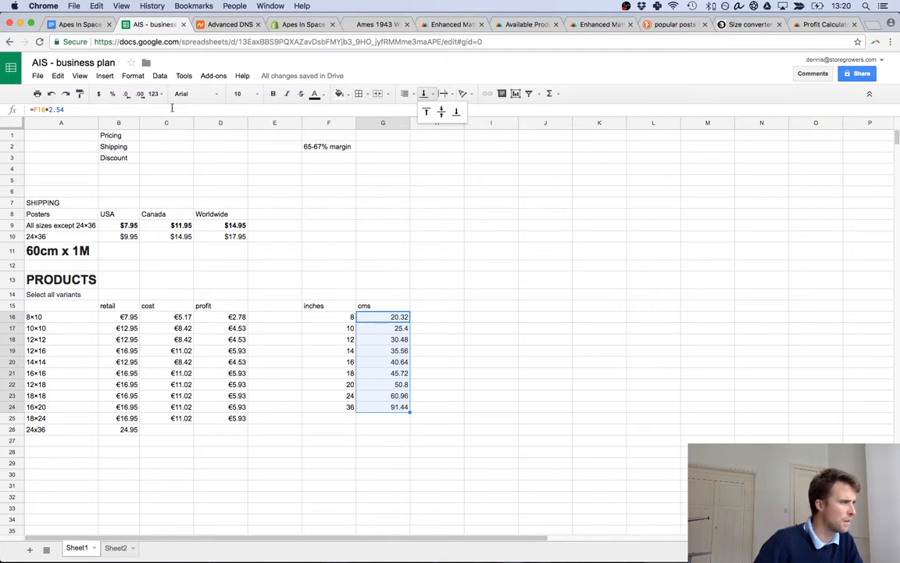
{"action": "left_click", "coordinate": [127, 94]}
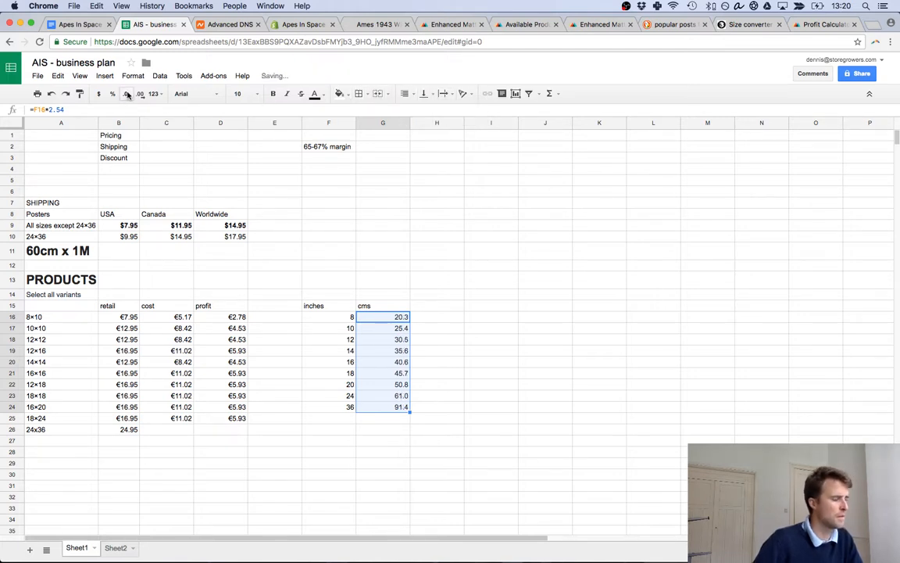
{"action": "left_click", "coordinate": [127, 94]}
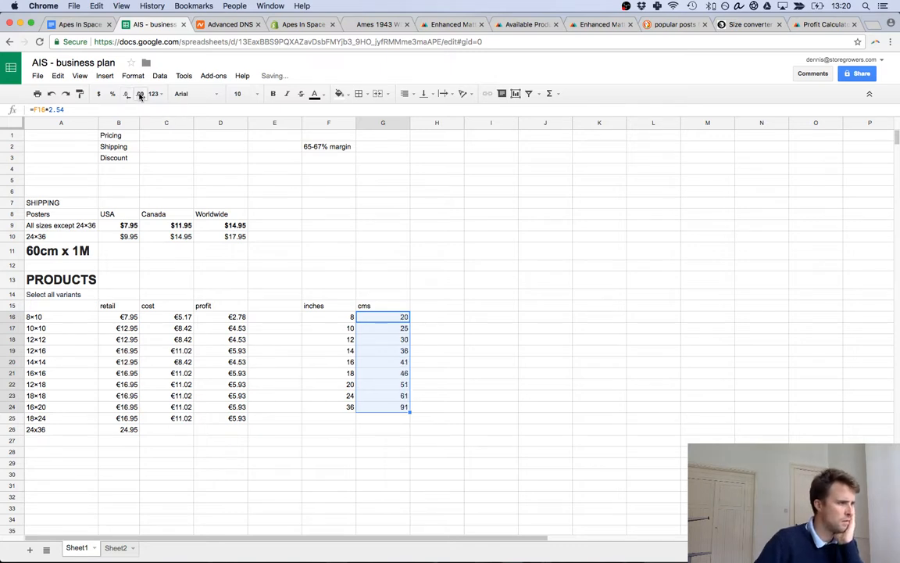
{"action": "left_click", "coordinate": [139, 94]}
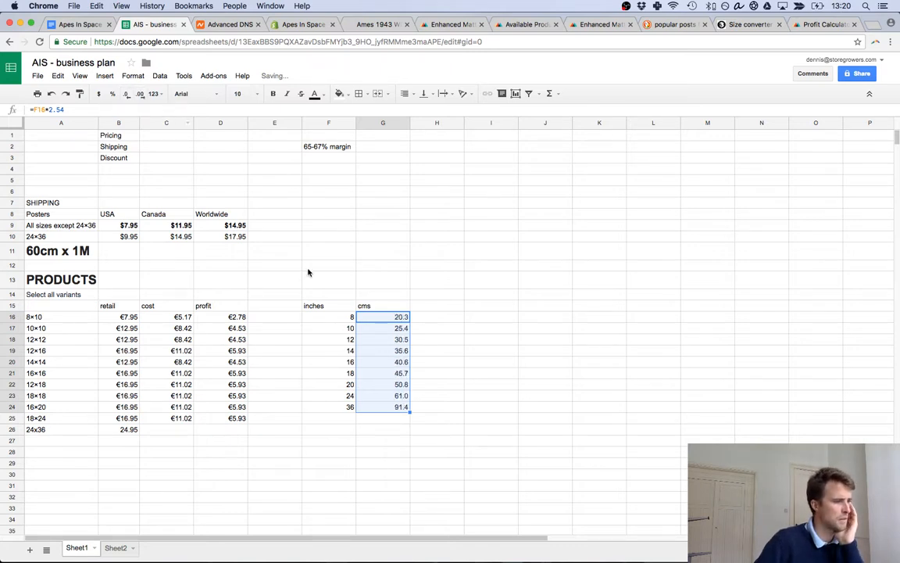
{"action": "left_click", "coordinate": [126, 94]}
{"action": "left_click", "coordinate": [140, 93]}
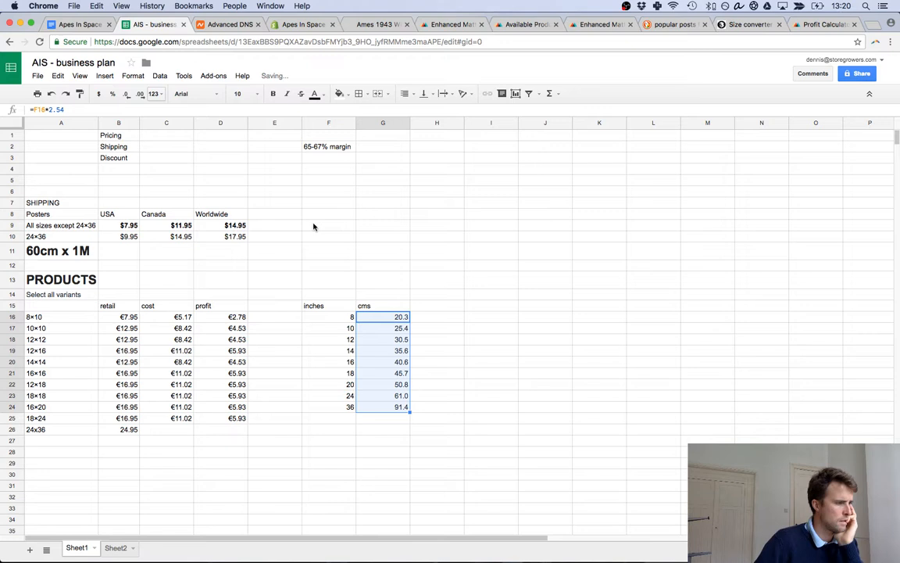
{"action": "left_click", "coordinate": [432, 362]}
{"action": "left_click", "coordinate": [427, 319]}
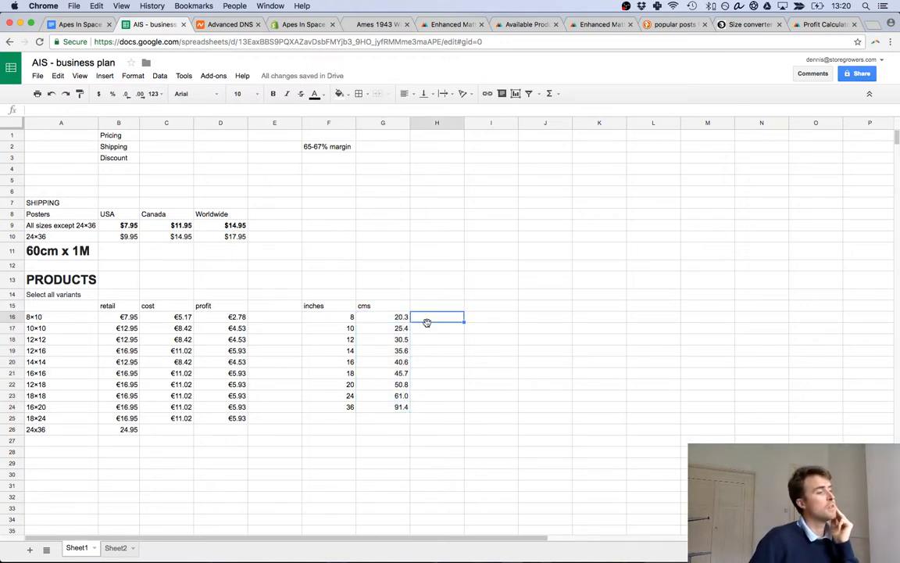
{"action": "left_click", "coordinate": [484, 319]}
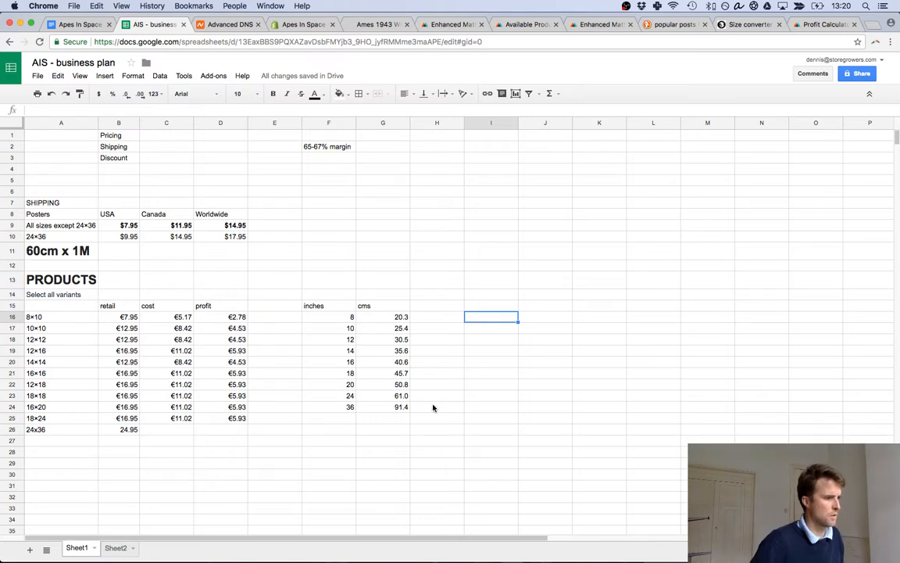
Open the Alan Bean With Lunar Soil Poster product in Shopify, and check the common frame sizes on the frames.uk.com size converter page.
{"action": "left_click", "coordinate": [305, 24]}
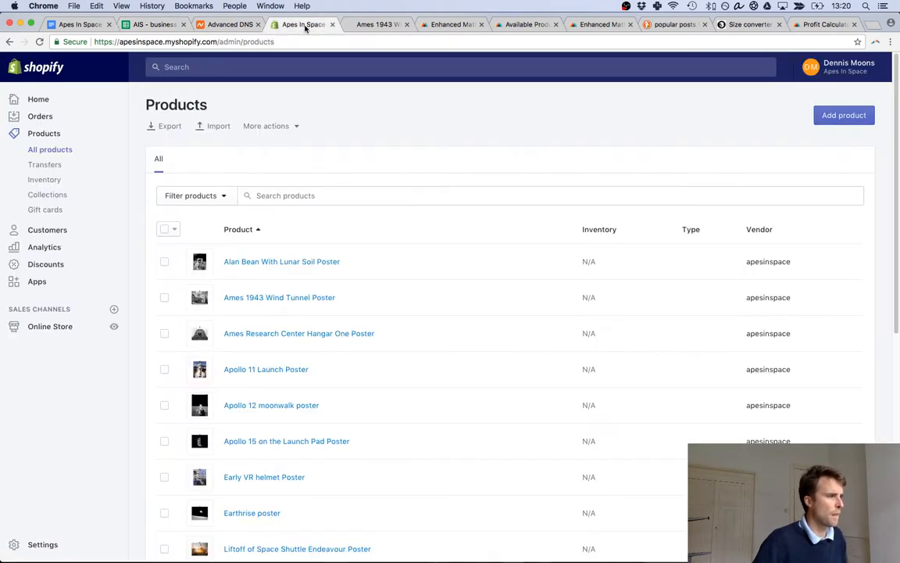
{"action": "left_click", "coordinate": [280, 262]}
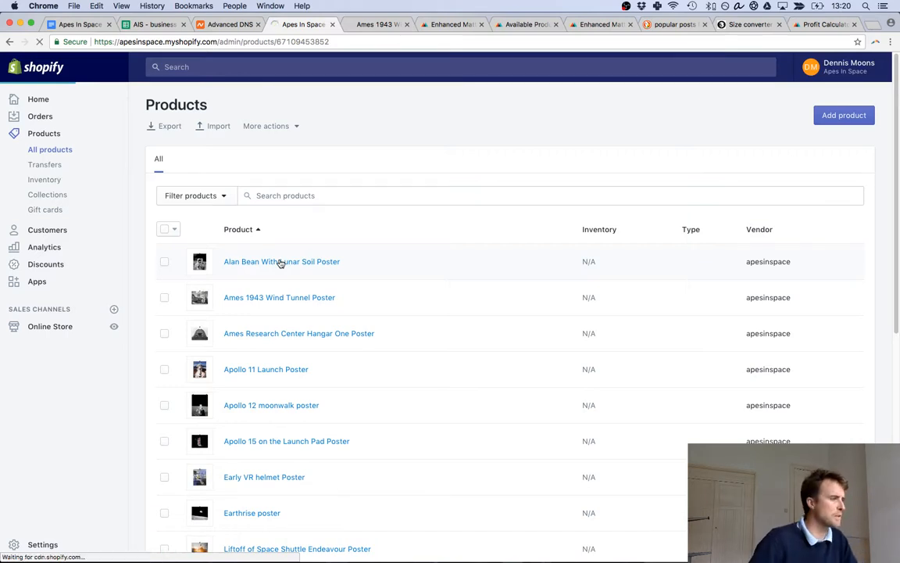
{"action": "left_click", "coordinate": [374, 24]}
{"action": "left_click", "coordinate": [732, 24]}
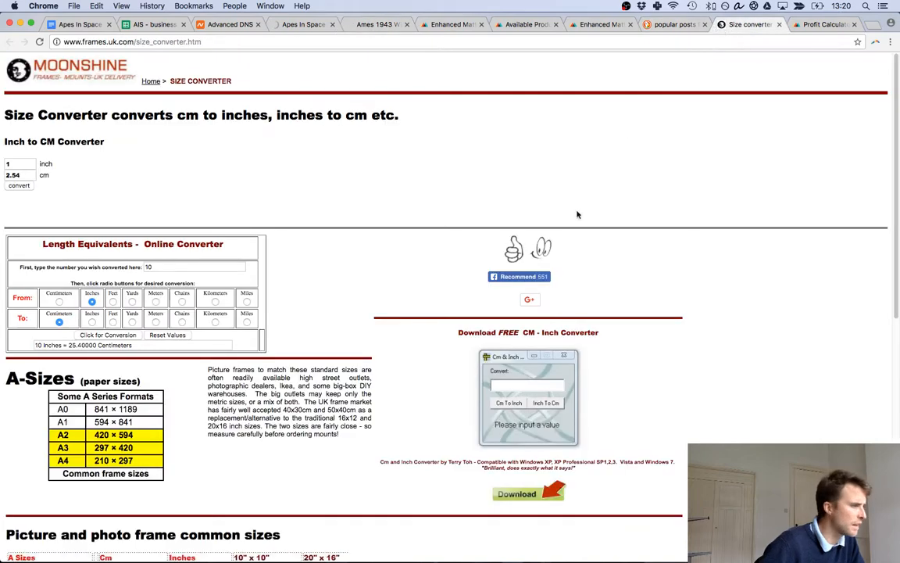
{"action": "scroll", "coordinate": [323, 304], "scroll_direction": "down", "scroll_amount": 8}
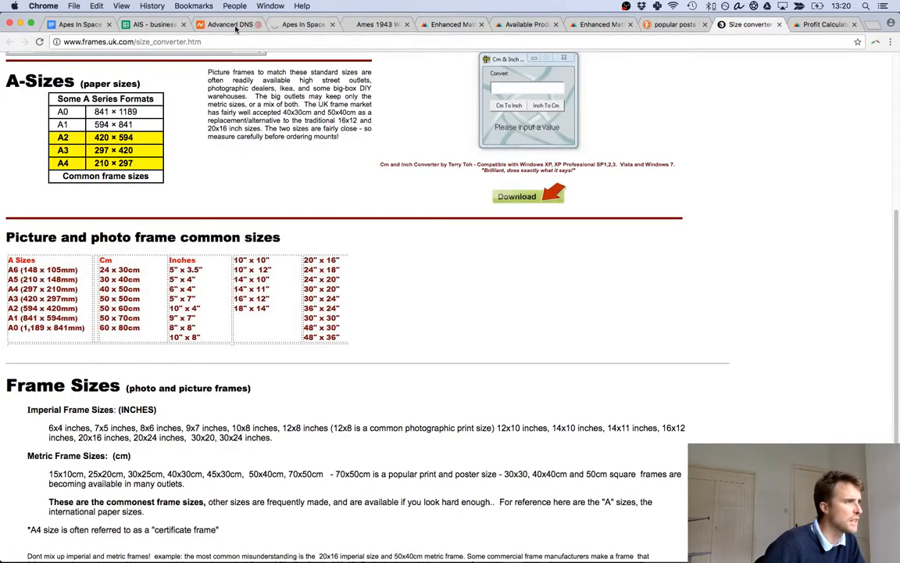
Enter the size label 8x10" - 20.3 x 25.4 cm in cell F27 of the business plan sheet.
{"action": "left_click", "coordinate": [152, 25]}
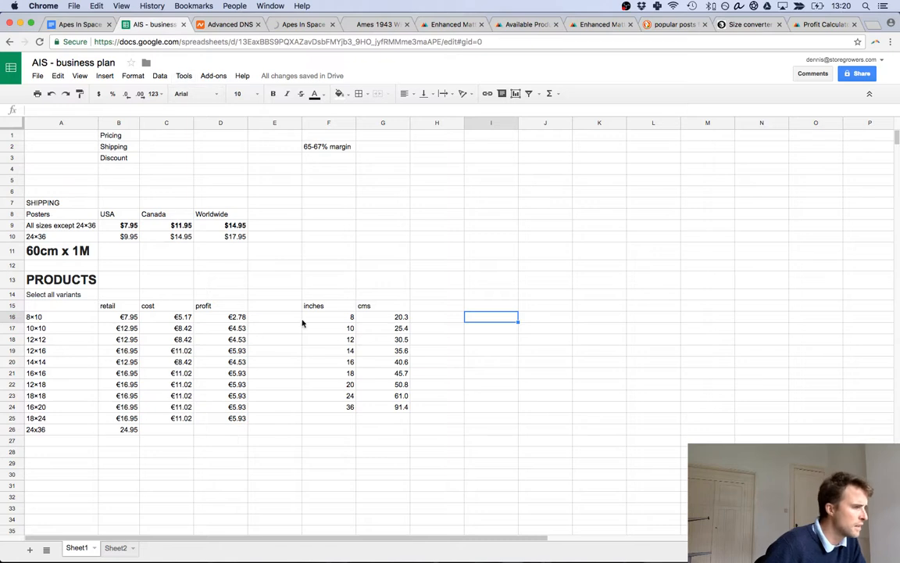
{"action": "left_click", "coordinate": [339, 443]}
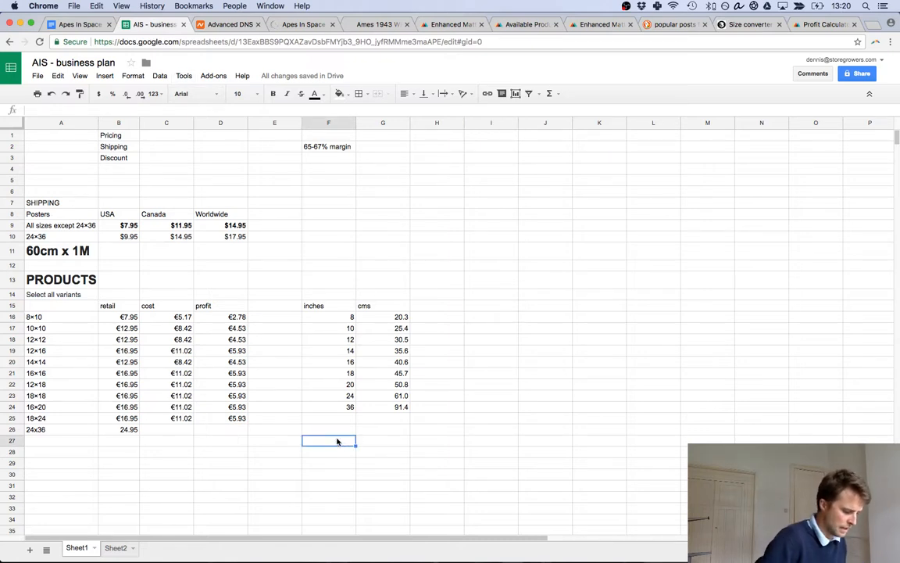
{"action": "type", "text": "8x10\" - 20.3"}
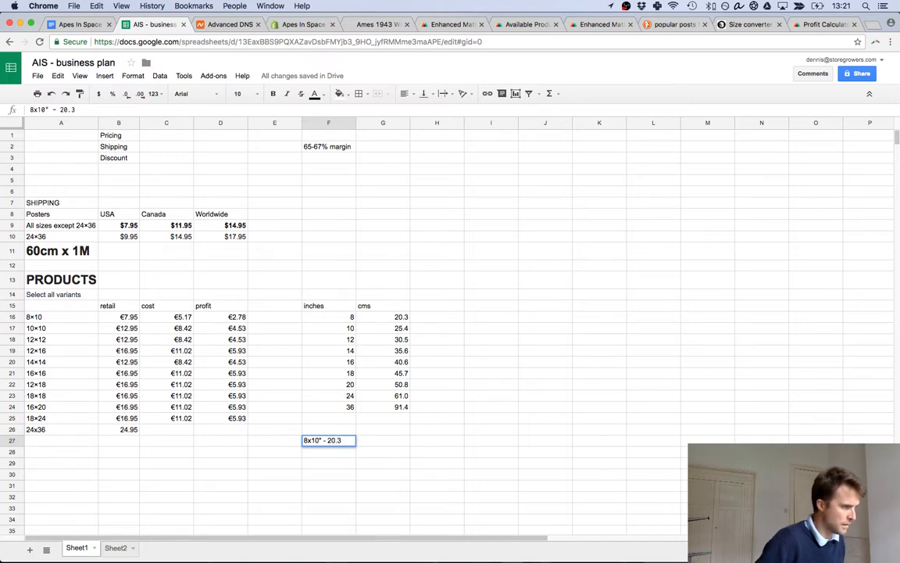
{"action": "type", "text": "25.4 cm"}
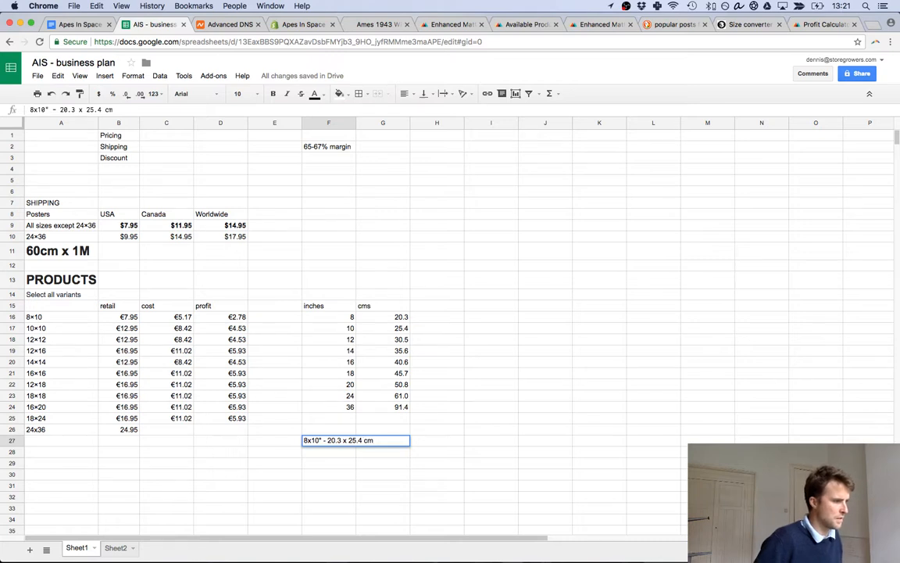
{"action": "key", "text": "Return"}
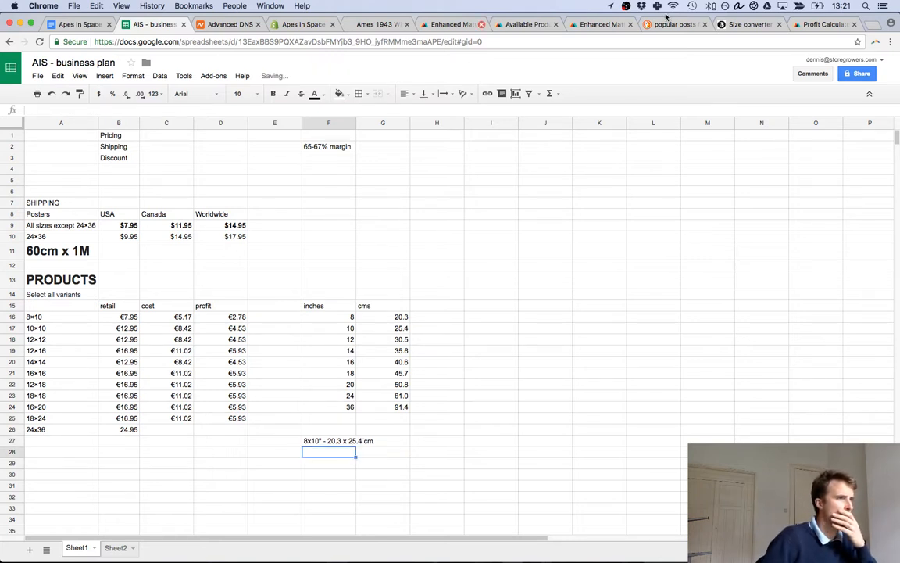
Search the web for "posters" in a new browser tab.
{"action": "key", "text": "super+t"}
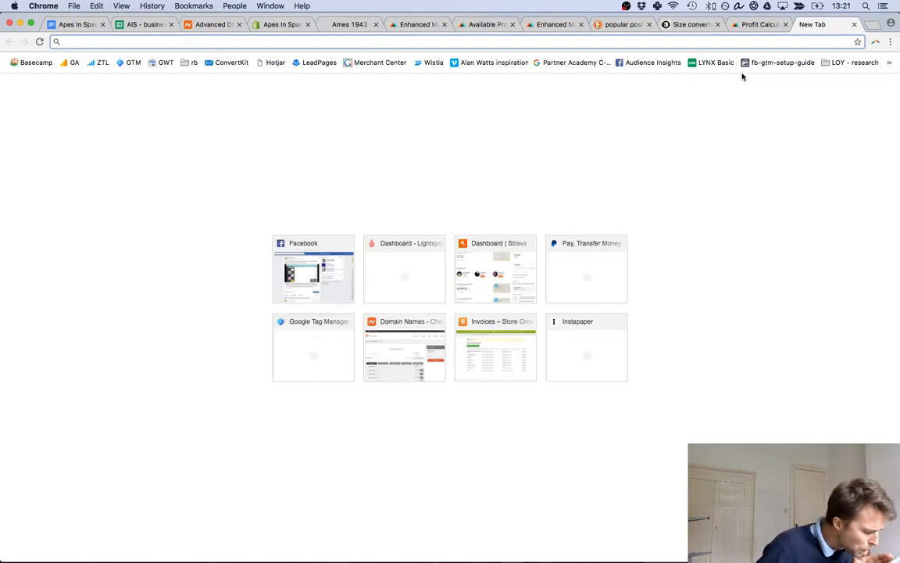
{"action": "type", "text": "postr"}
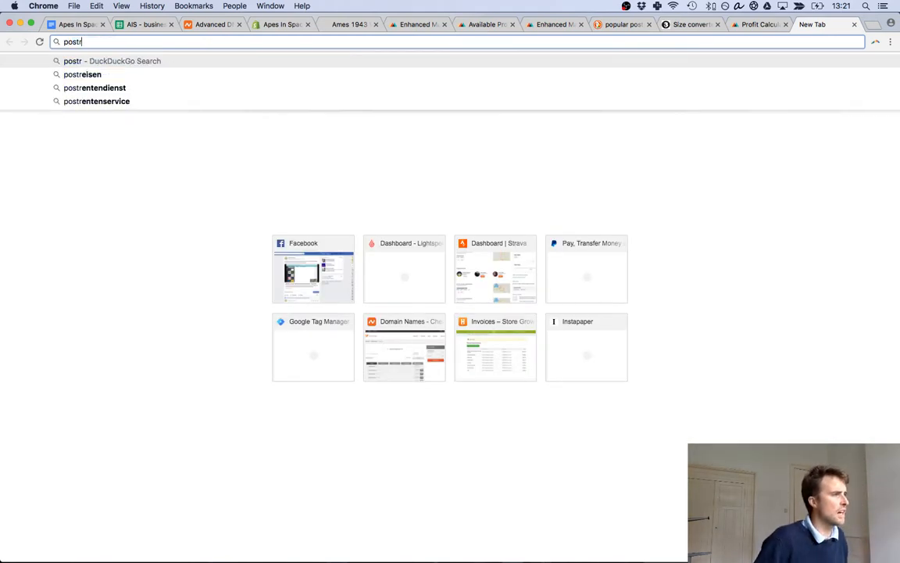
{"action": "key", "text": "BackSpace"}
{"action": "type", "text": "ers"}
{"action": "key", "text": "Return"}
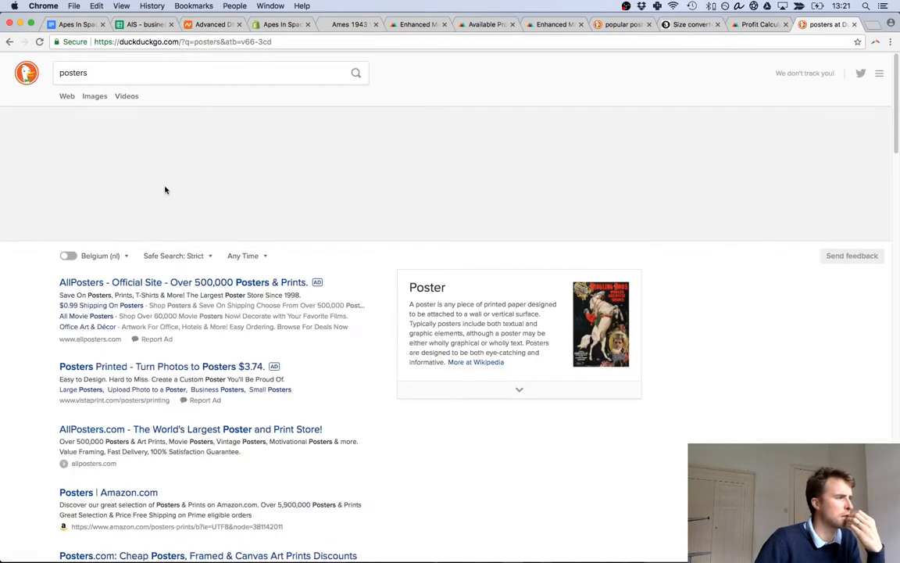
Open the AllPosters site from the search results, dismiss its sign-up offer and look through the best sellers.
{"action": "left_click", "coordinate": [176, 284]}
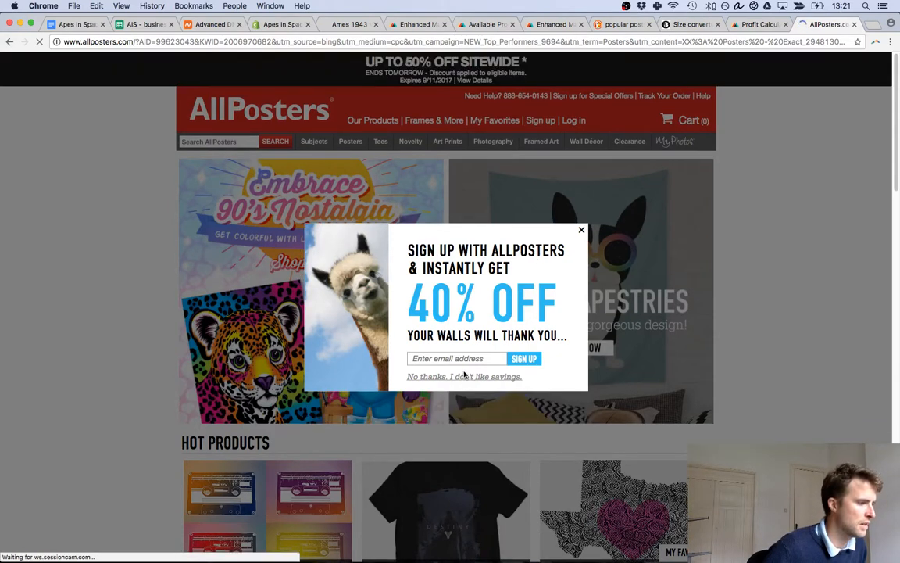
{"action": "left_click", "coordinate": [198, 334]}
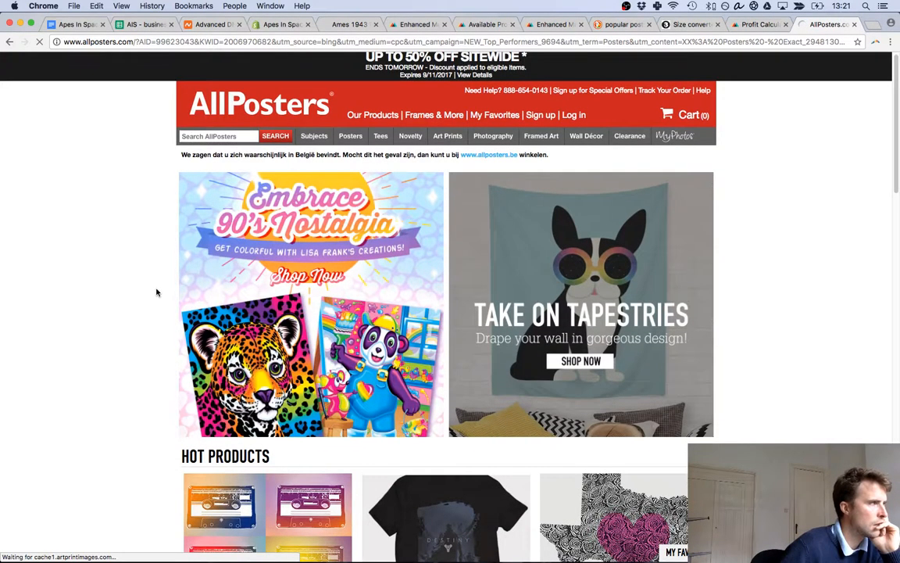
{"action": "scroll", "coordinate": [156, 292], "scroll_direction": "down", "scroll_amount": 5}
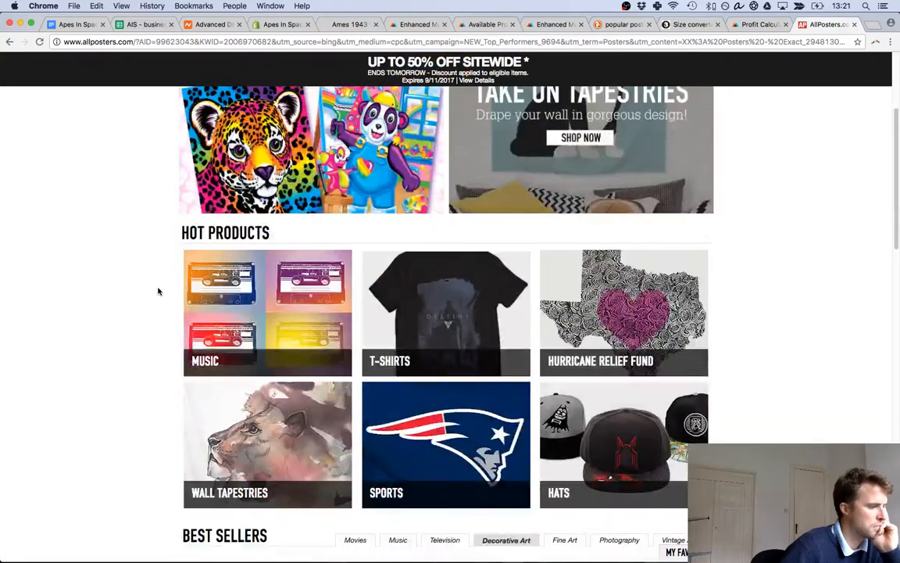
{"action": "scroll", "coordinate": [158, 292], "scroll_direction": "down", "scroll_amount": 3}
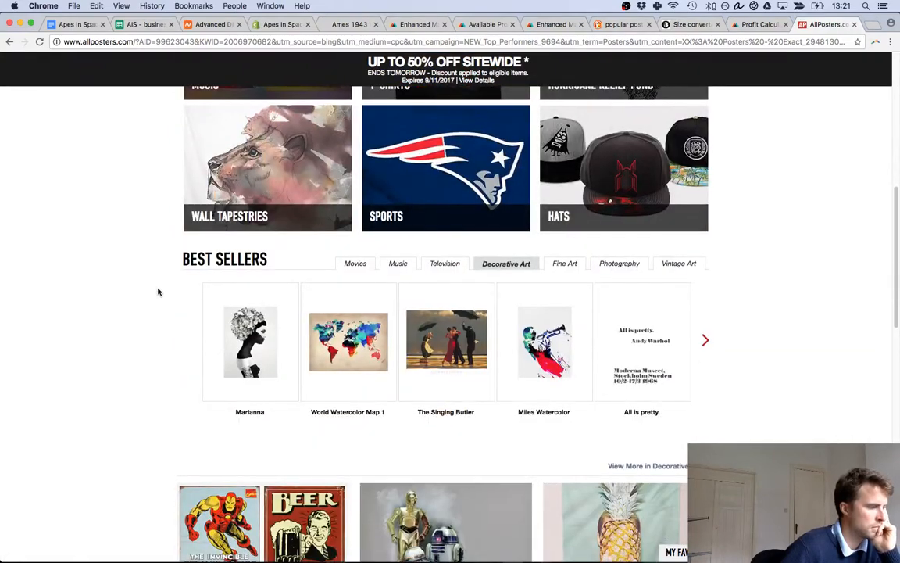
Open the best seller The Singing Butler, examine how its size is presented, and return to the AllPosters home page.
{"action": "left_click", "coordinate": [463, 335]}
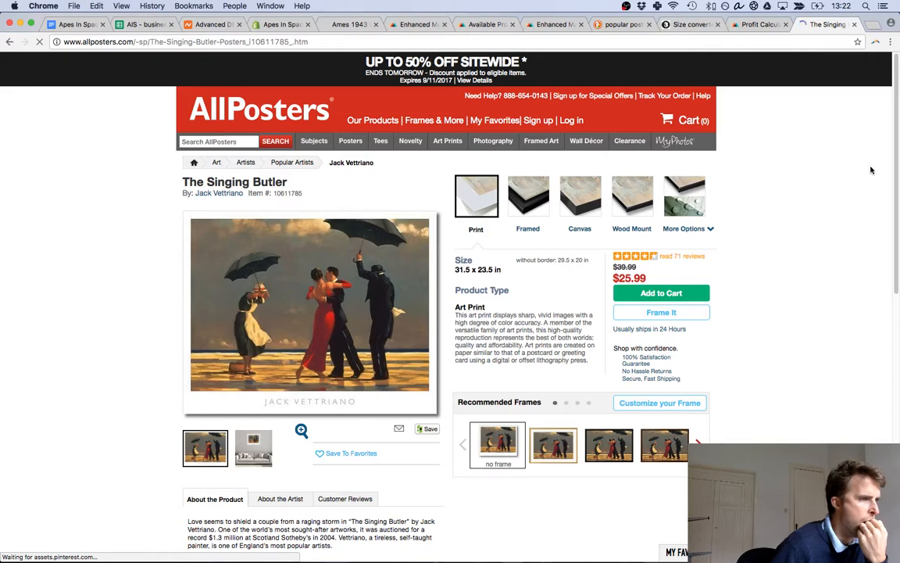
{"action": "scroll", "coordinate": [874, 176], "scroll_direction": "down", "scroll_amount": 2}
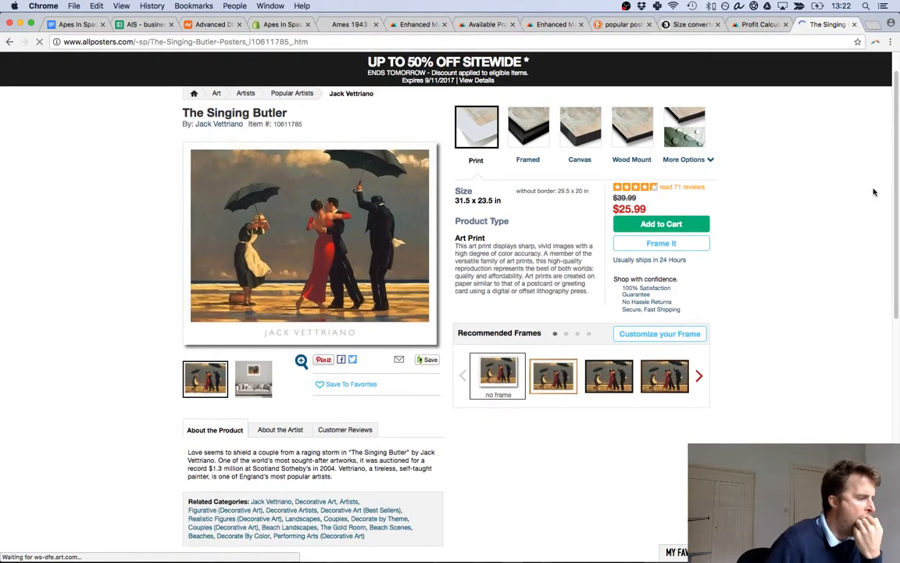
{"action": "scroll", "coordinate": [868, 193], "scroll_direction": "down", "scroll_amount": 1}
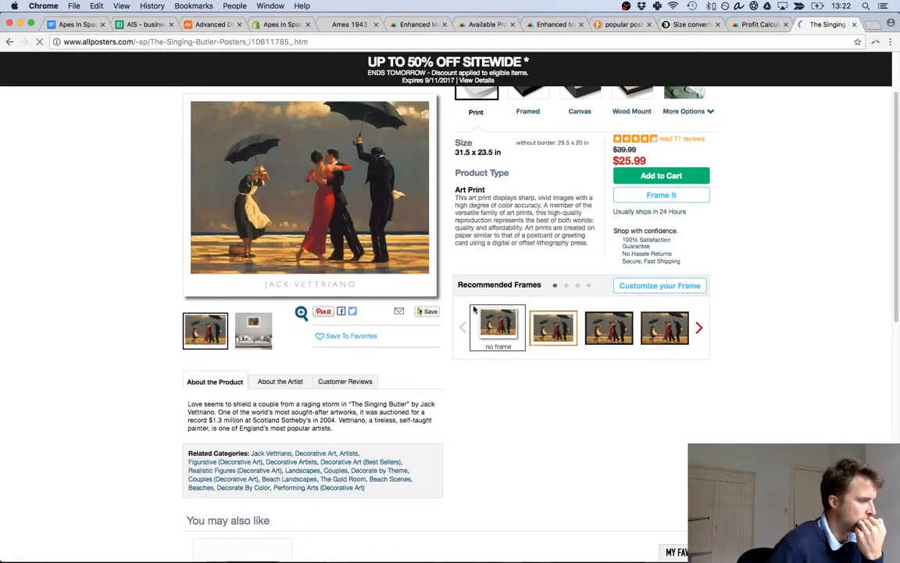
{"action": "left_click", "coordinate": [9, 42]}
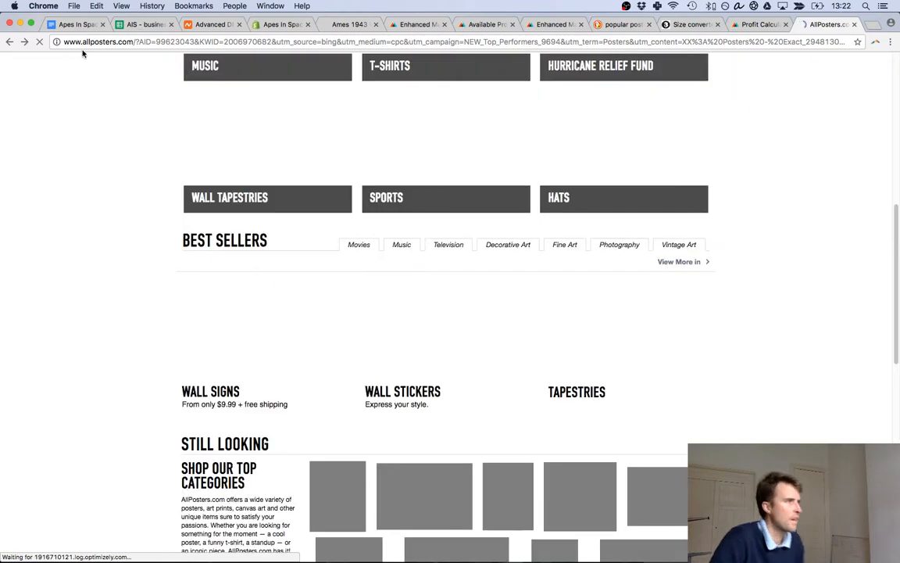
{"action": "left_click", "coordinate": [105, 41]}
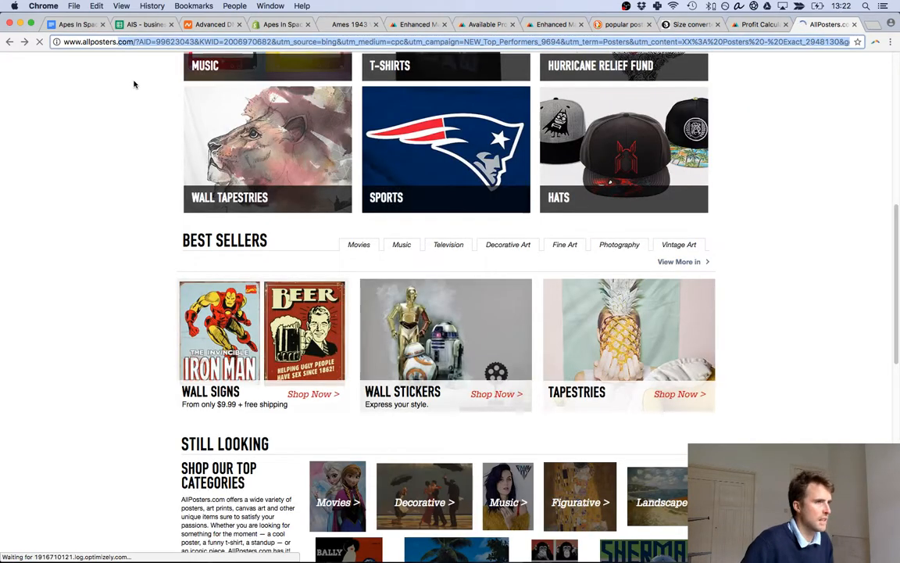
{"action": "type", "text": "www.allposters.be"}
{"action": "key", "text": "Return"}
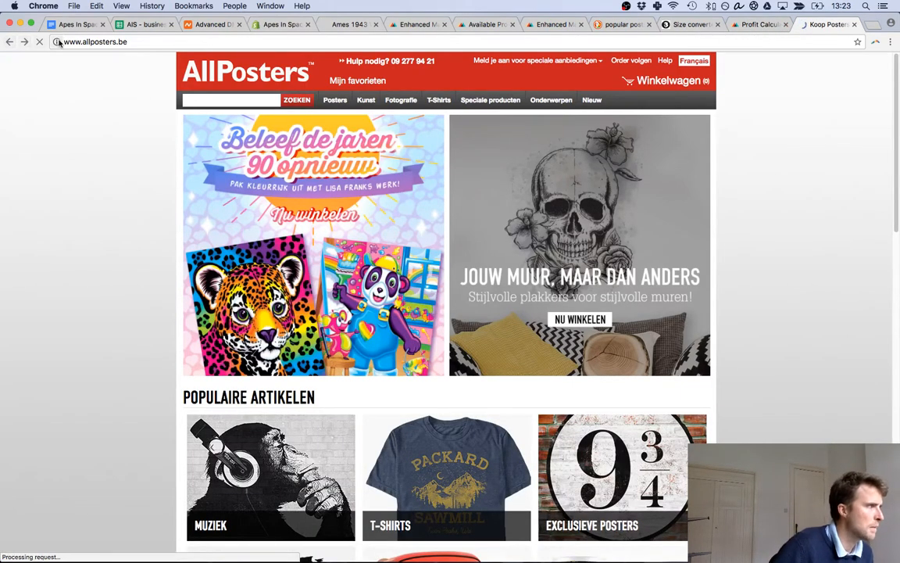
{"action": "left_click", "coordinate": [10, 41]}
{"action": "right_click", "coordinate": [10, 42]}
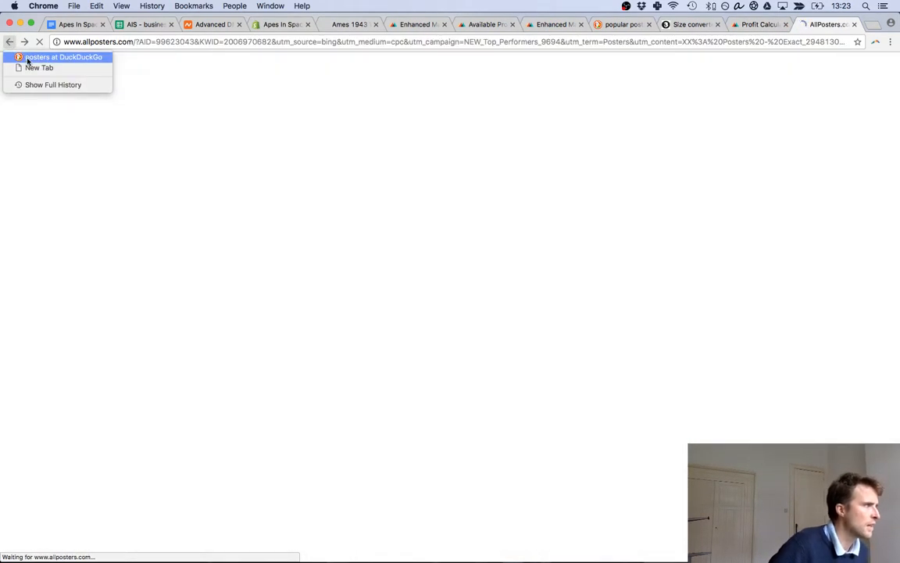
{"action": "left_click", "coordinate": [19, 165]}
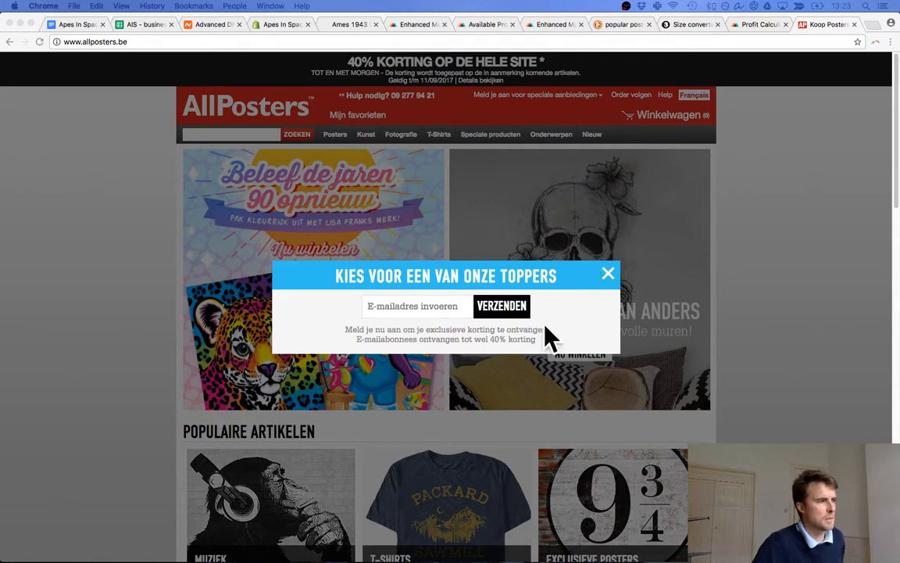
{"action": "left_click", "coordinate": [608, 274]}
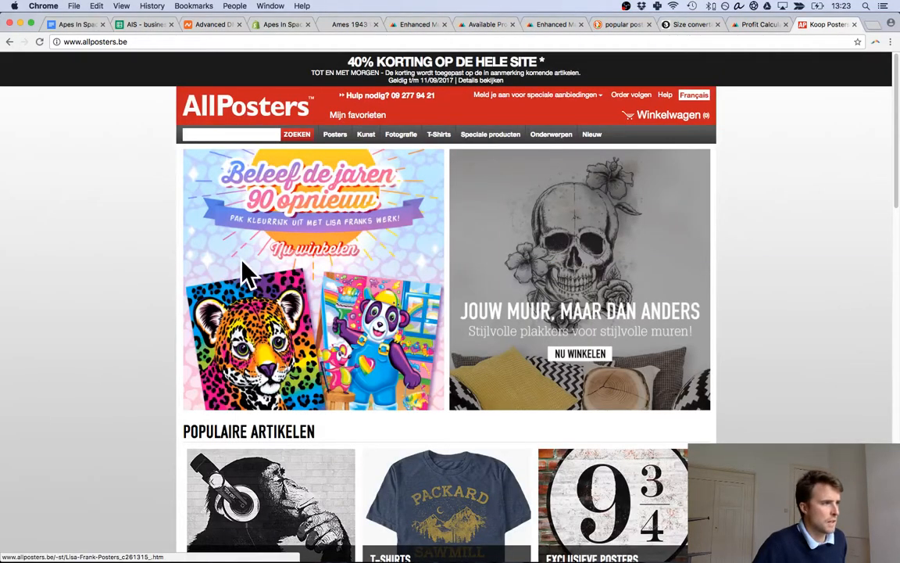
Look through the cardboard cutouts and the posters category, and open the Melody Of The Night poster to examine its size presentation.
{"action": "scroll", "coordinate": [242, 266], "scroll_direction": "down", "scroll_amount": 5}
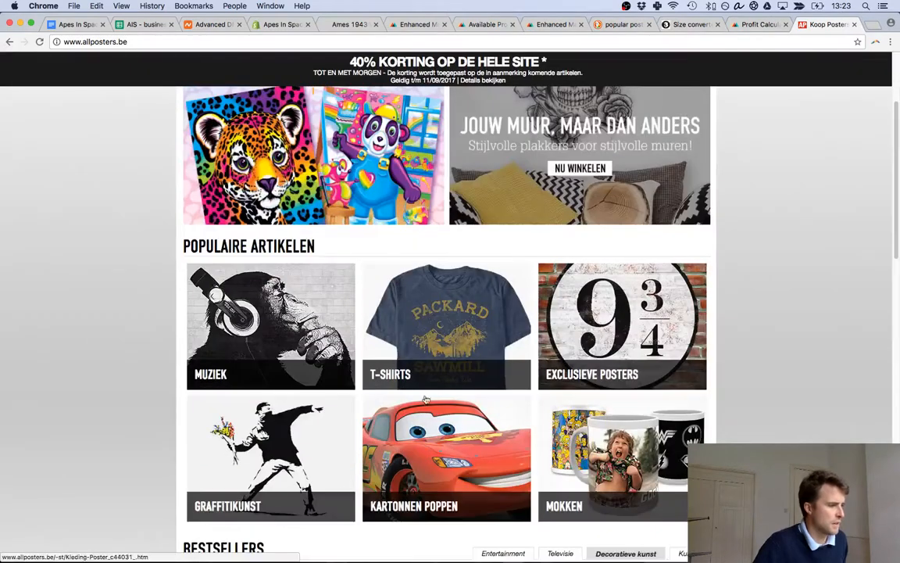
{"action": "left_click", "coordinate": [419, 443]}
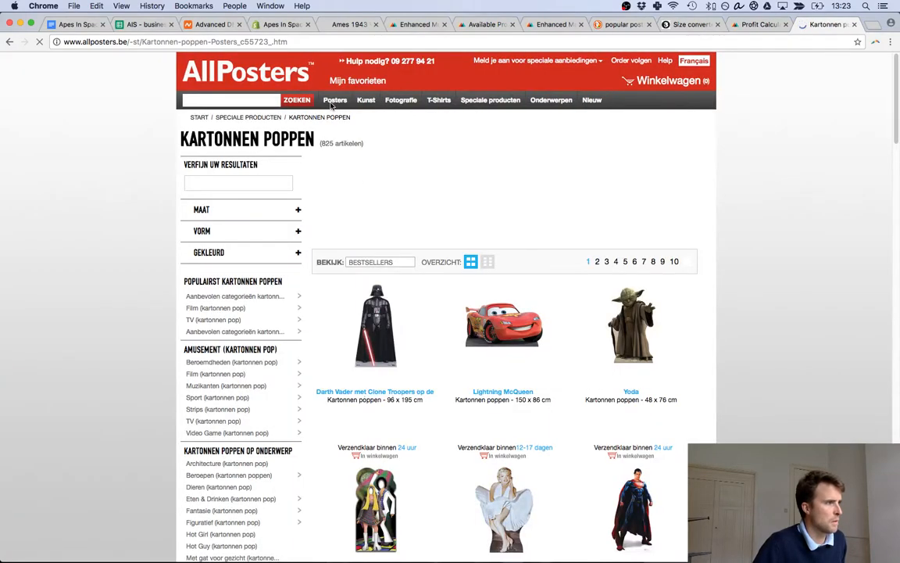
{"action": "mouse_move", "coordinate": [332, 106]}
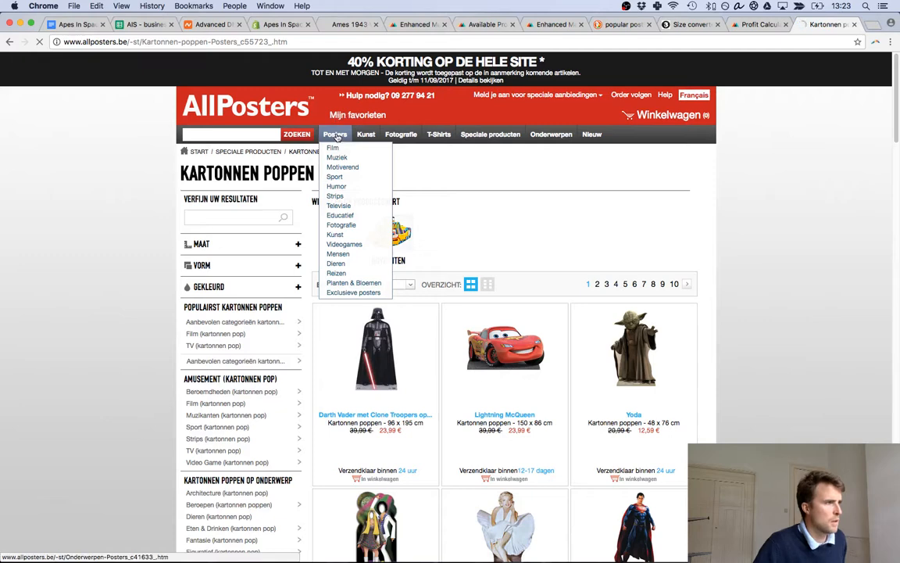
{"action": "left_click", "coordinate": [338, 137]}
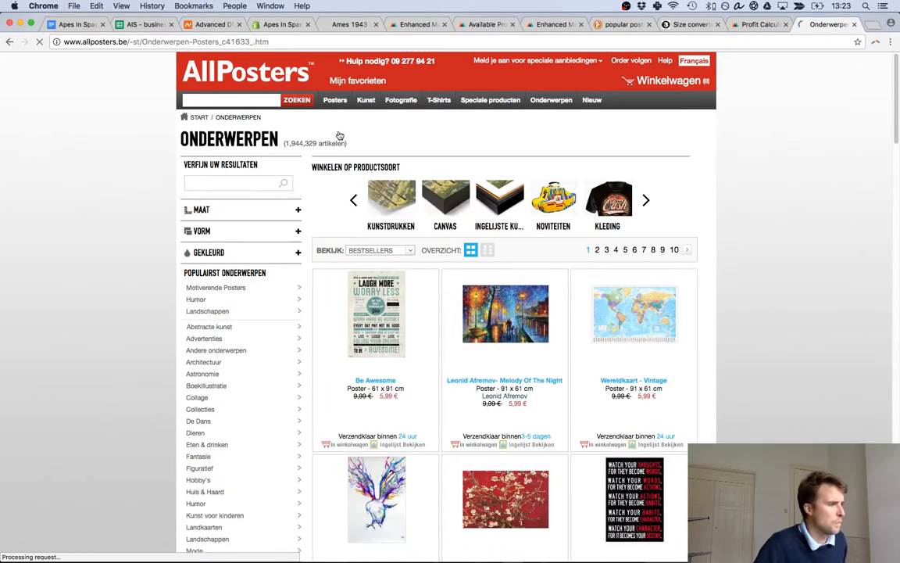
{"action": "scroll", "coordinate": [164, 208], "scroll_direction": "down", "scroll_amount": 1}
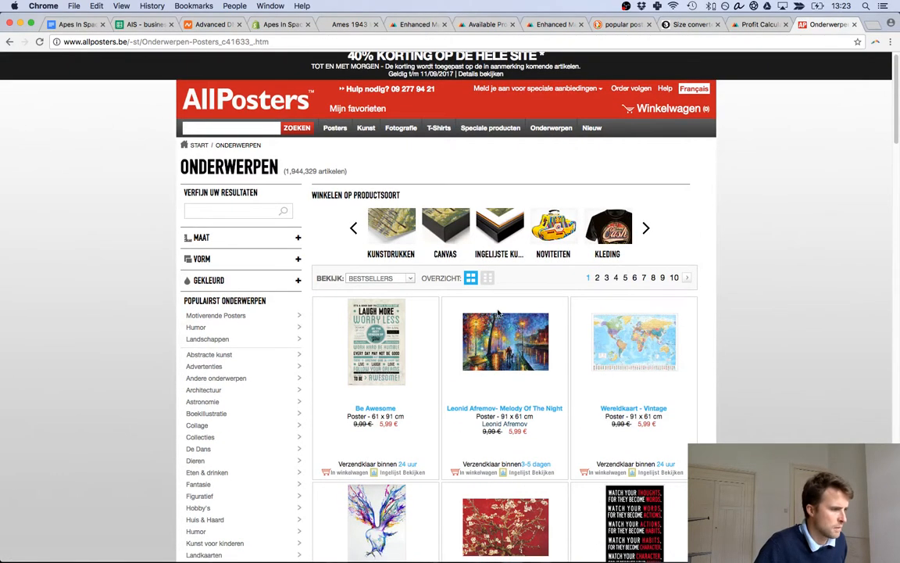
{"action": "mouse_move", "coordinate": [500, 320]}
{"action": "left_click", "coordinate": [517, 354]}
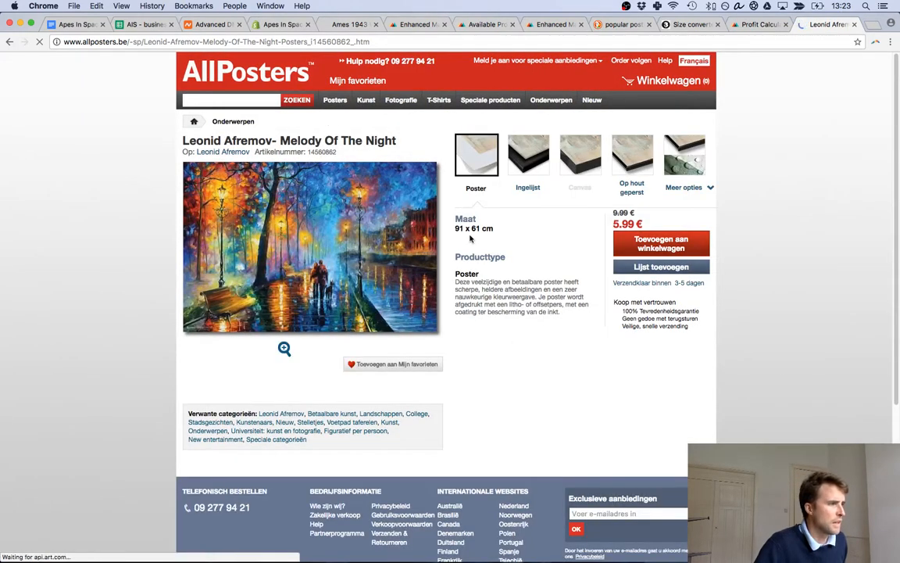
Compare the size listed for the Melody Of The Night poster with the cms column in the business plan spreadsheet.
{"action": "left_click_drag", "start_coordinate": [457, 229], "coordinate": [486, 229]}
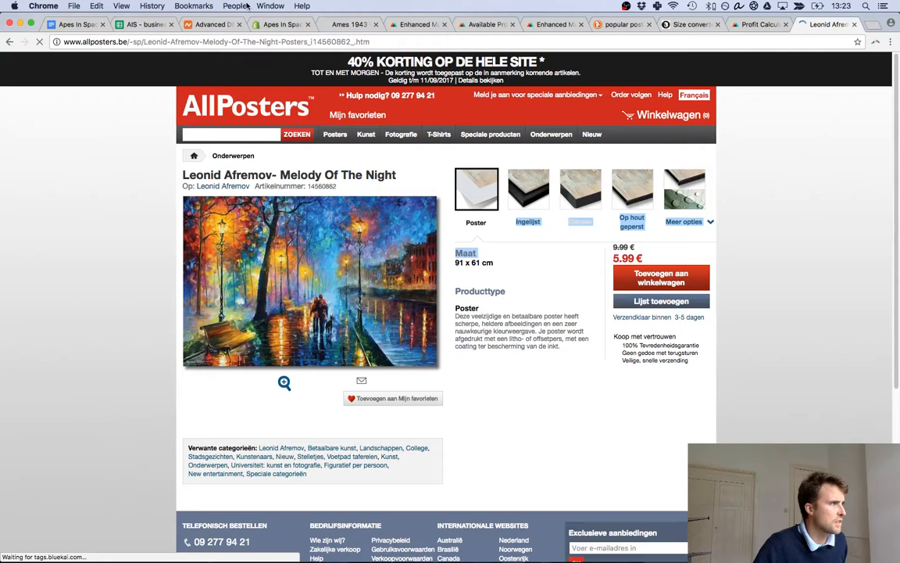
{"action": "left_click", "coordinate": [142, 24]}
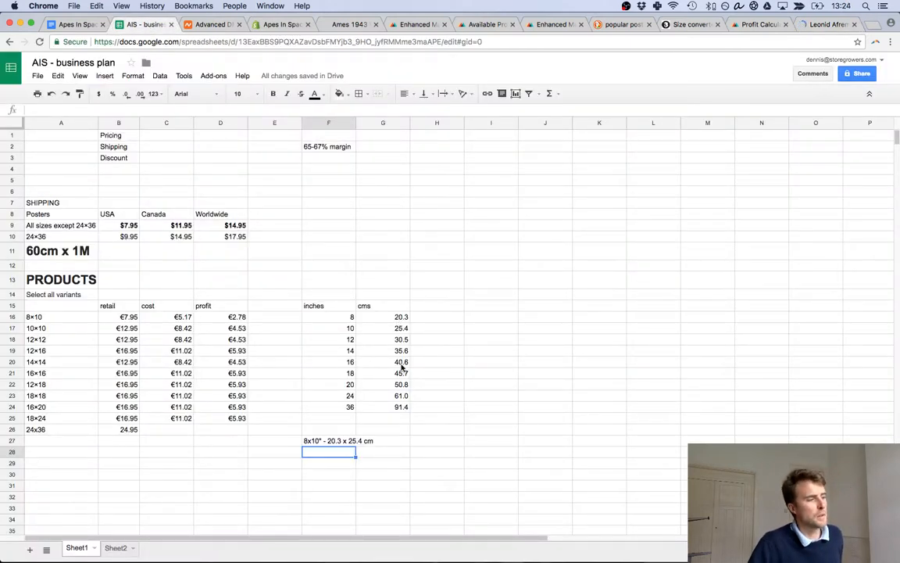
{"action": "left_click_drag", "start_coordinate": [383, 317], "coordinate": [407, 407]}
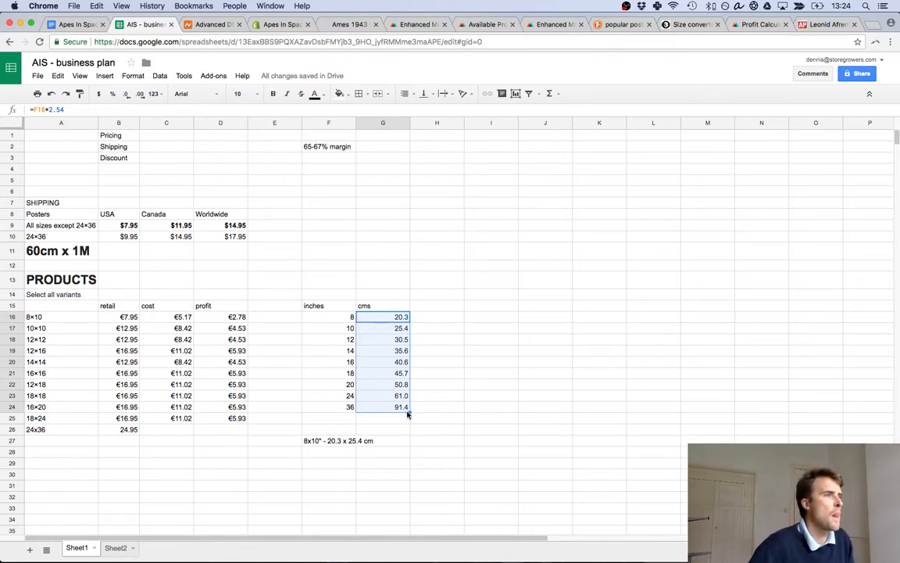
{"action": "left_click", "coordinate": [827, 24]}
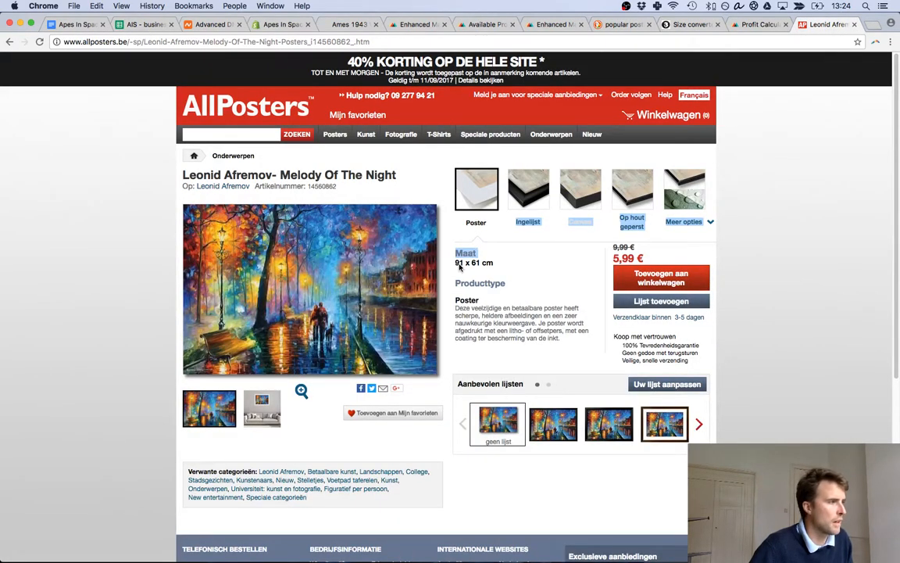
{"action": "left_click_drag", "start_coordinate": [456, 263], "coordinate": [487, 267]}
{"action": "scroll", "coordinate": [426, 305], "scroll_direction": "down", "scroll_amount": 5}
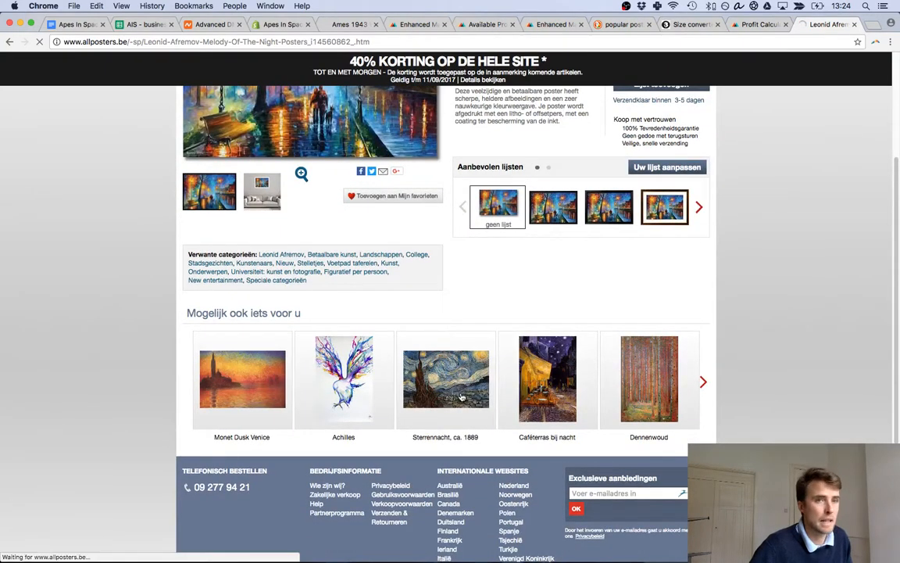
Open the Sterrennacht and Mona Lisa poster pages and examine their listed sizes and the related posters.
{"action": "left_click", "coordinate": [462, 397]}
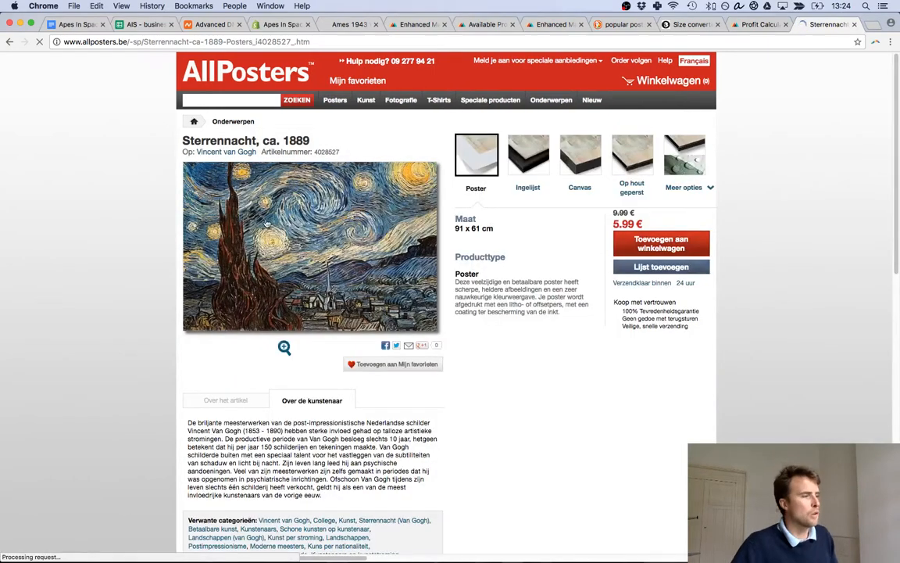
{"action": "scroll", "coordinate": [171, 245], "scroll_direction": "down", "scroll_amount": 5}
{"action": "scroll", "coordinate": [171, 246], "scroll_direction": "down", "scroll_amount": 3}
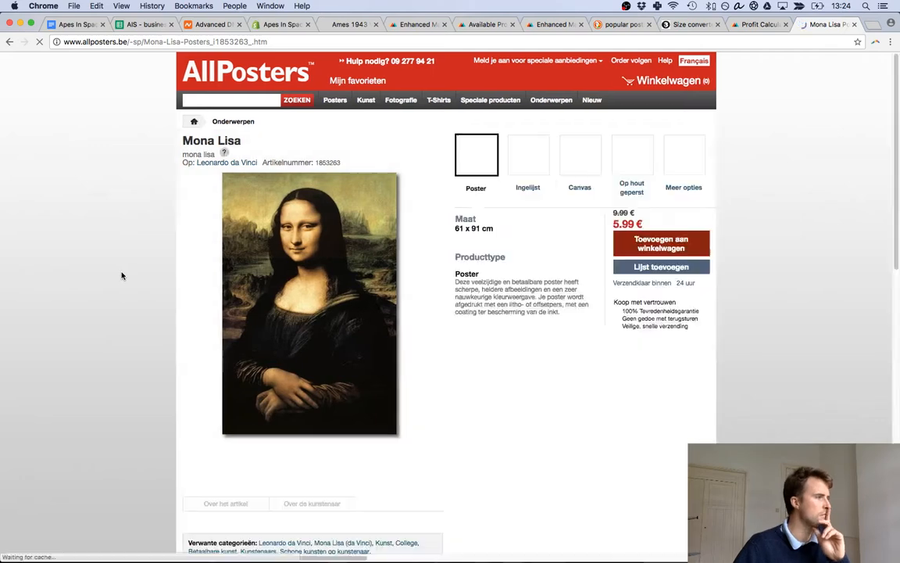
{"action": "scroll", "coordinate": [117, 273], "scroll_direction": "down", "scroll_amount": 5}
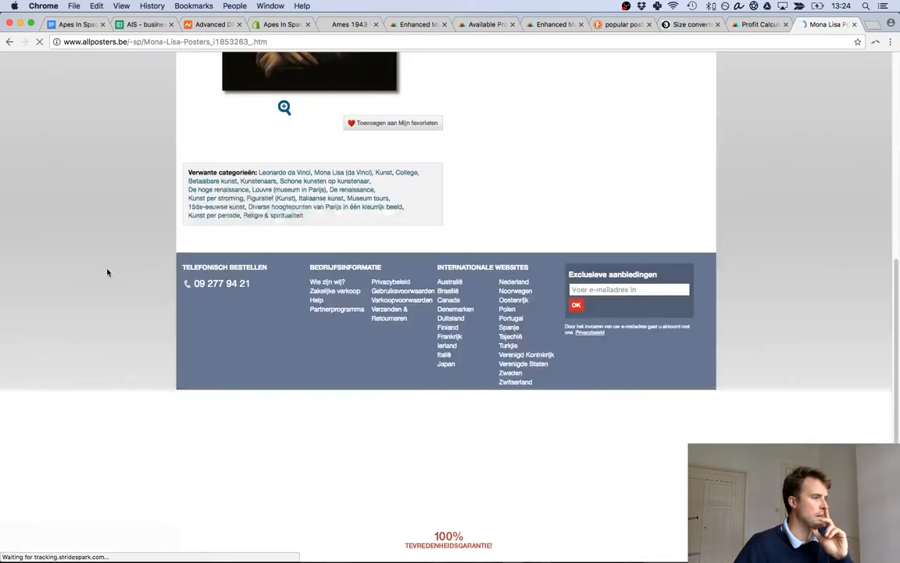
{"action": "scroll", "coordinate": [370, 319], "scroll_direction": "up", "scroll_amount": 4}
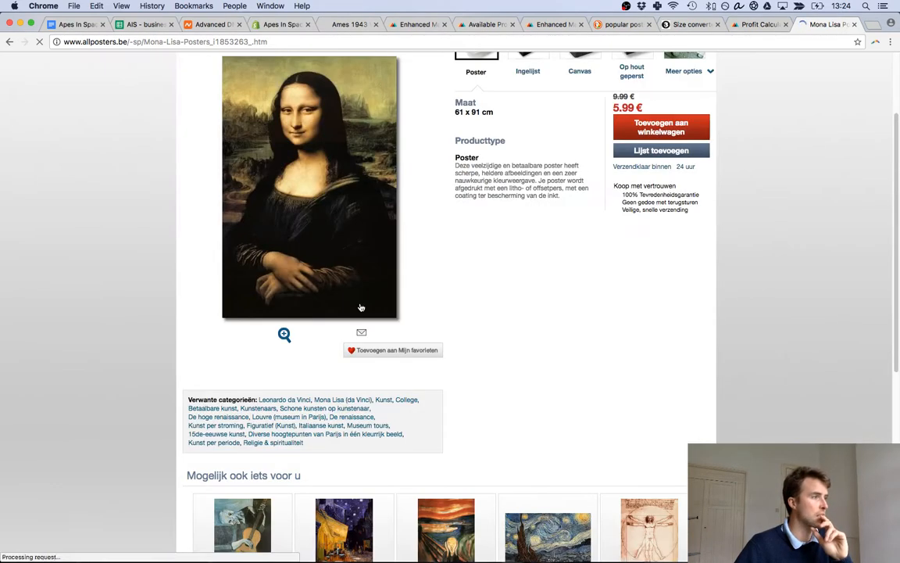
{"action": "scroll", "coordinate": [398, 247], "scroll_direction": "down", "scroll_amount": 4}
{"action": "scroll", "coordinate": [394, 251], "scroll_direction": "up", "scroll_amount": 4}
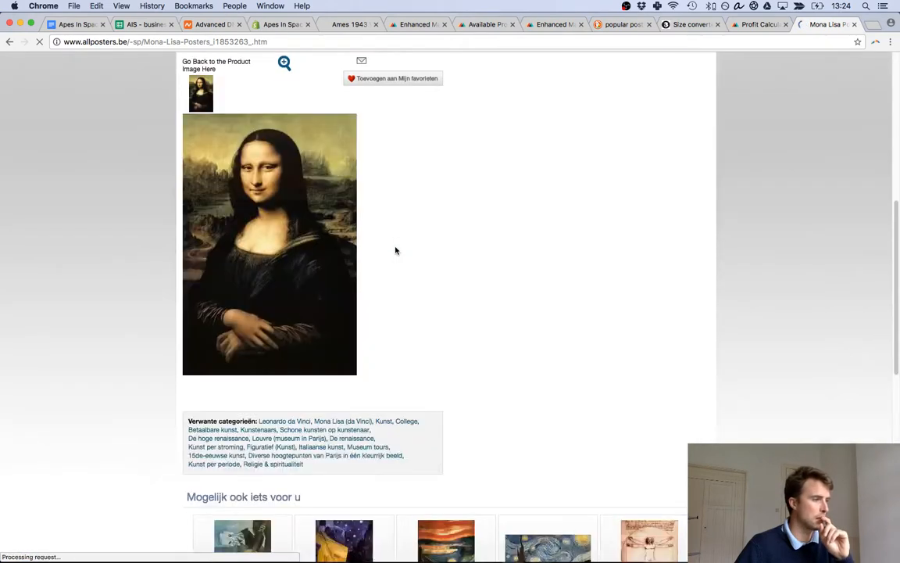
{"action": "scroll", "coordinate": [394, 249], "scroll_direction": "down", "scroll_amount": 5}
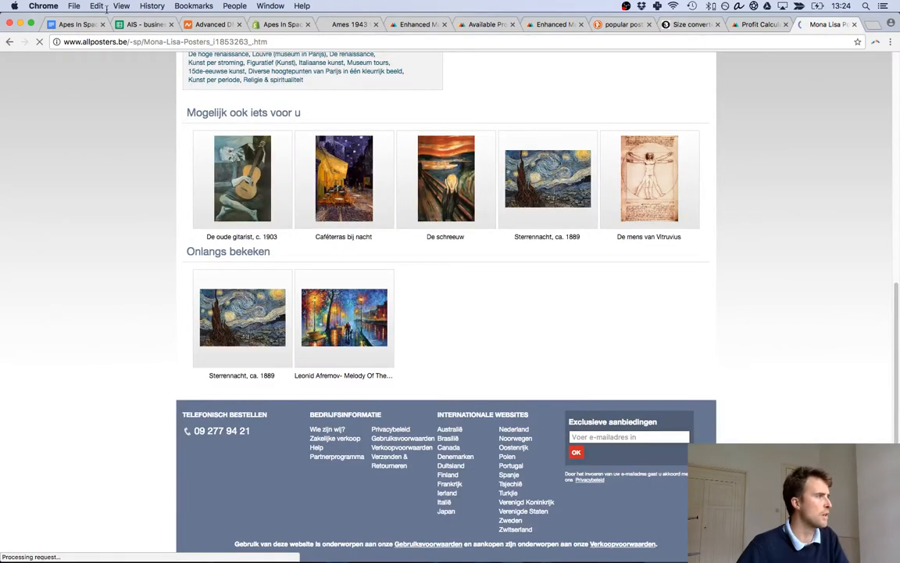
In the business plan spreadsheet, format the cms values in G16:G24 to show no decimals.
{"action": "left_click", "coordinate": [141, 24]}
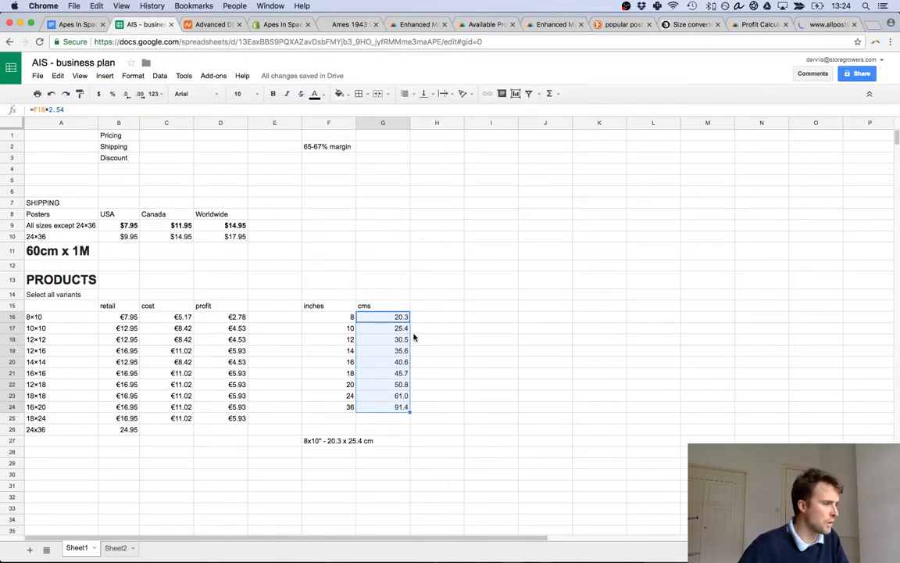
{"action": "left_click", "coordinate": [490, 339]}
{"action": "left_click_drag", "start_coordinate": [391, 318], "coordinate": [390, 408]}
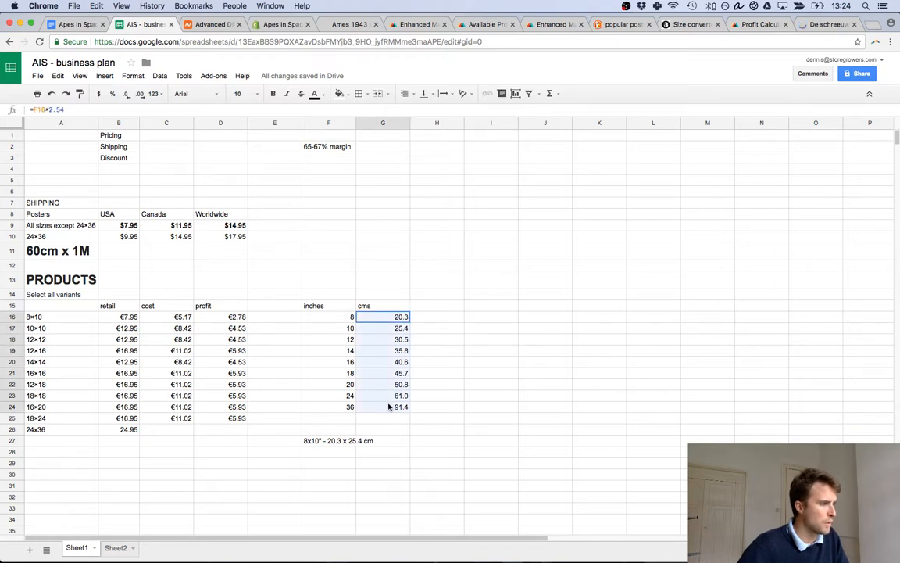
{"action": "left_click", "coordinate": [127, 94]}
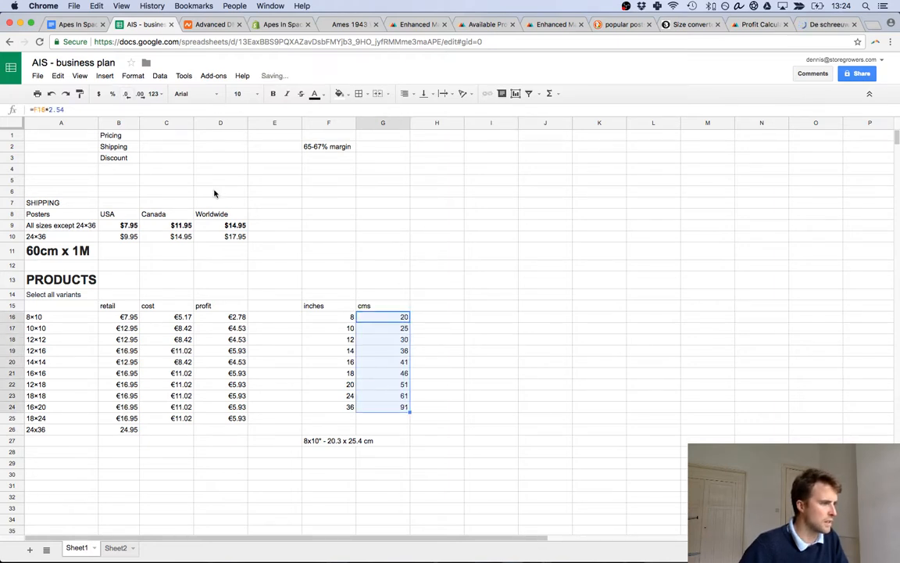
Shorten the size label in cell F27 to 8x10" - 20 x 25 cm.
{"action": "left_click", "coordinate": [344, 444]}
{"action": "double_click", "coordinate": [334, 441]}
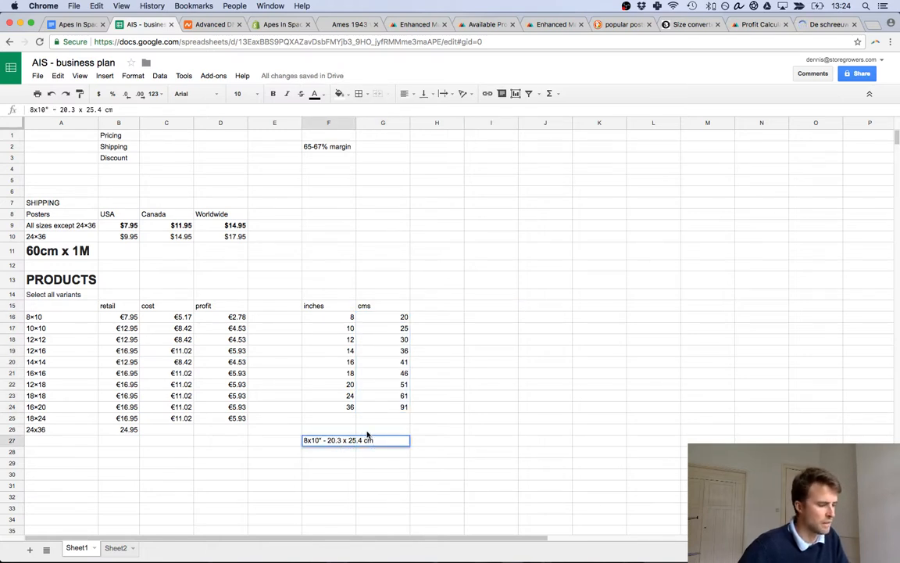
{"action": "key", "text": "BackSpace"}
{"action": "key", "text": "BackSpace"}
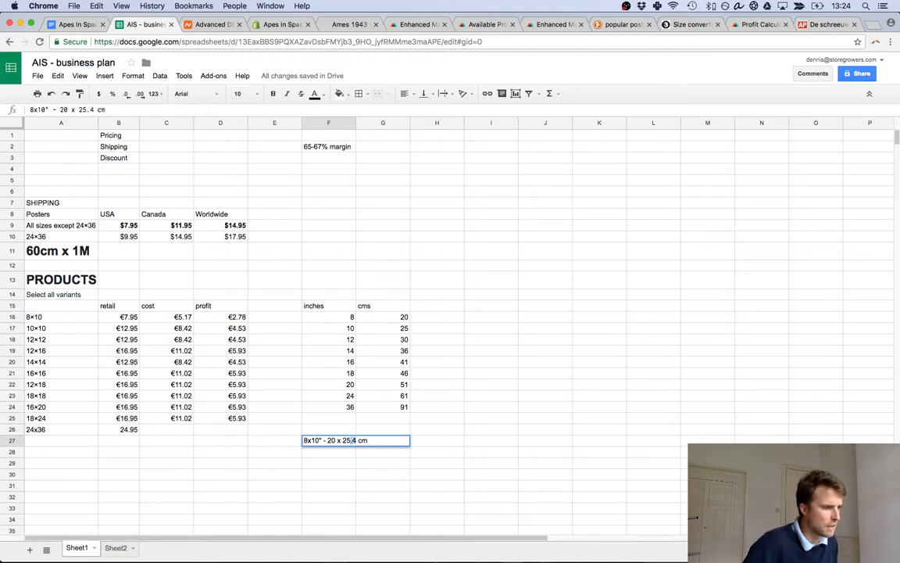
{"action": "key", "text": "BackSpace"}
{"action": "key", "text": "BackSpace"}
{"action": "key", "text": "Return"}
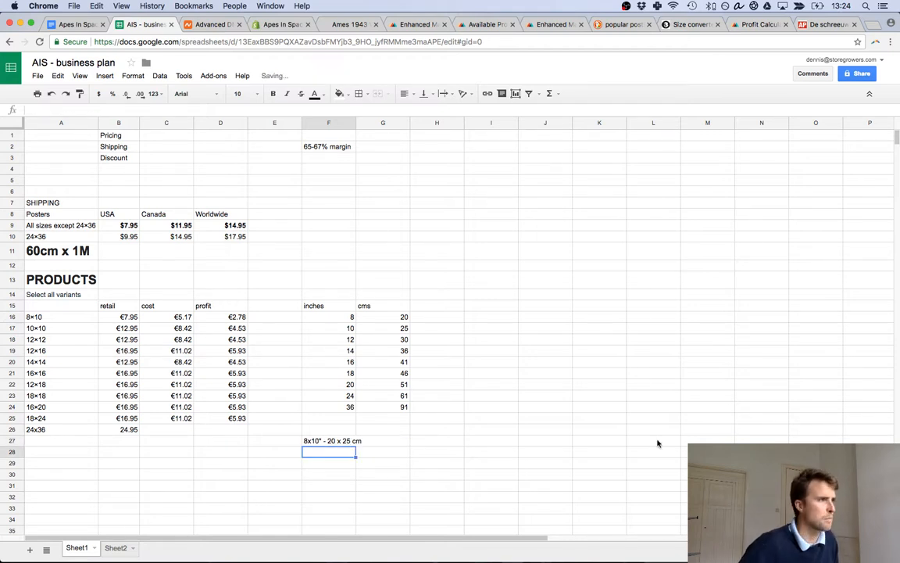
Compare the size notation on the De schreeuw poster page with the size label in the business plan spreadsheet.
{"action": "left_click", "coordinate": [210, 24]}
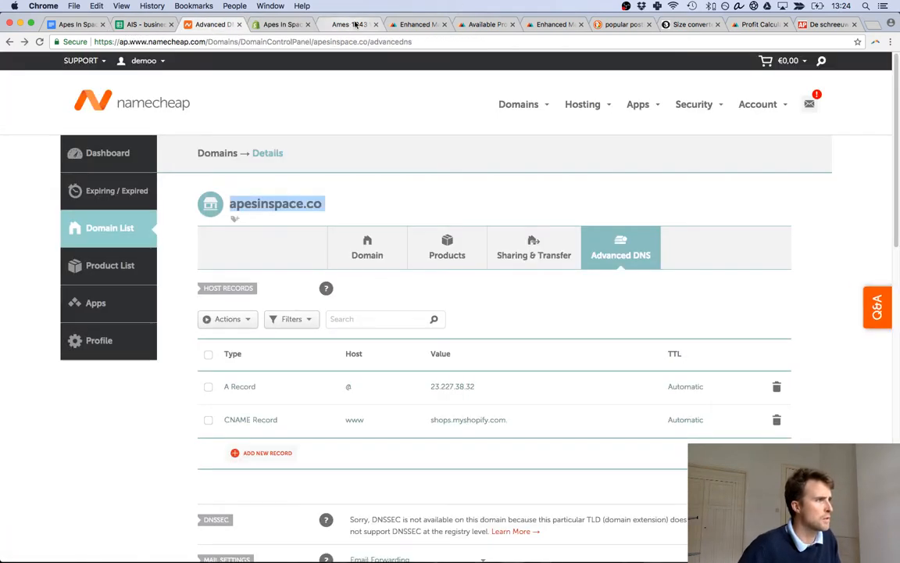
{"action": "left_click", "coordinate": [349, 25]}
{"action": "left_click", "coordinate": [836, 25]}
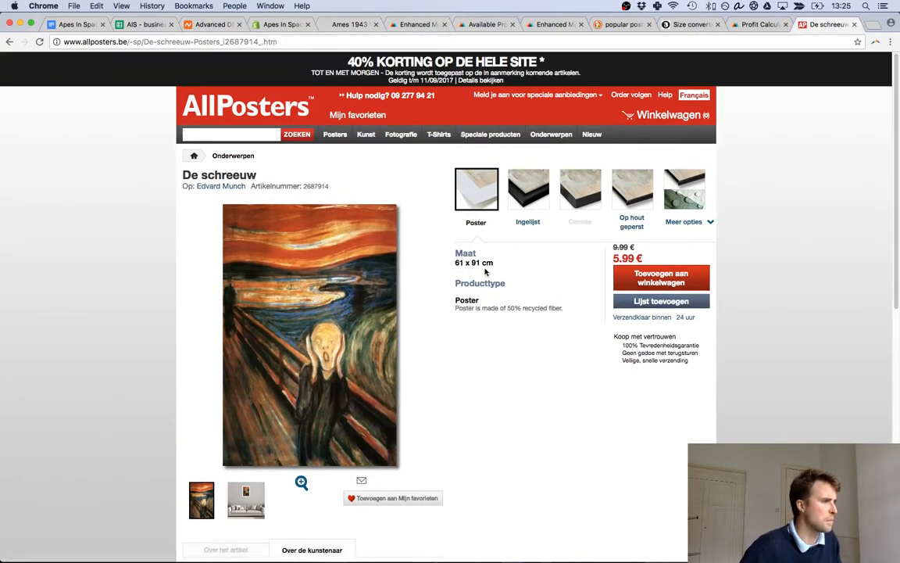
{"action": "left_click", "coordinate": [75, 24]}
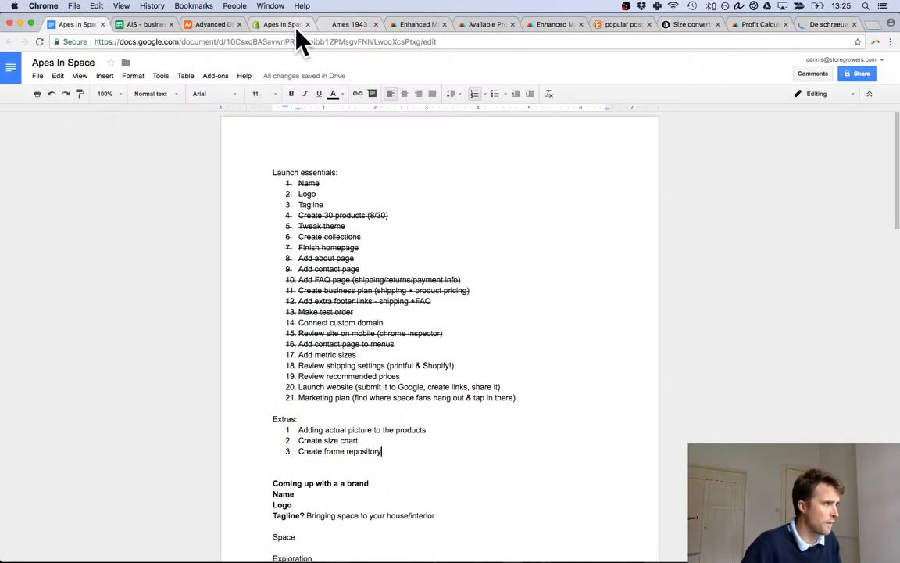
{"action": "left_click", "coordinate": [143, 25]}
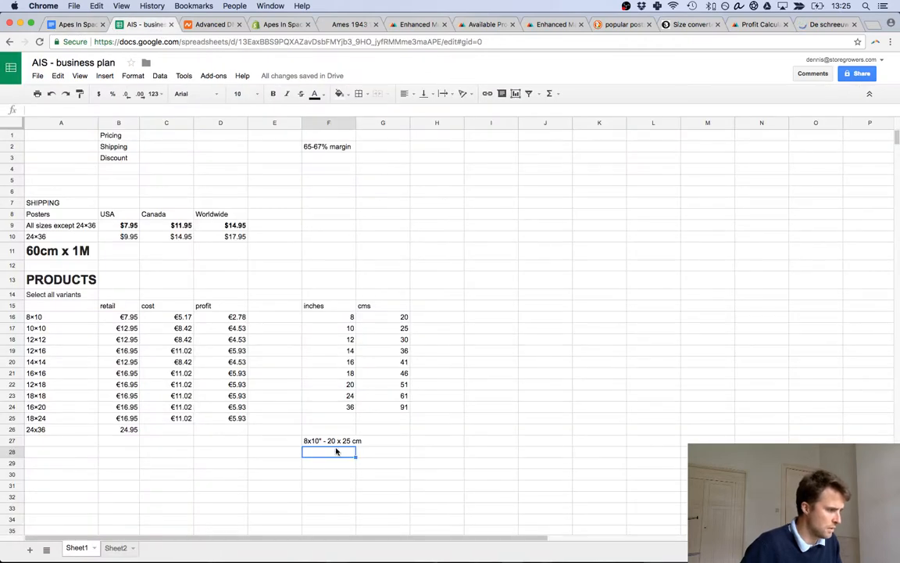
{"action": "left_click", "coordinate": [318, 442]}
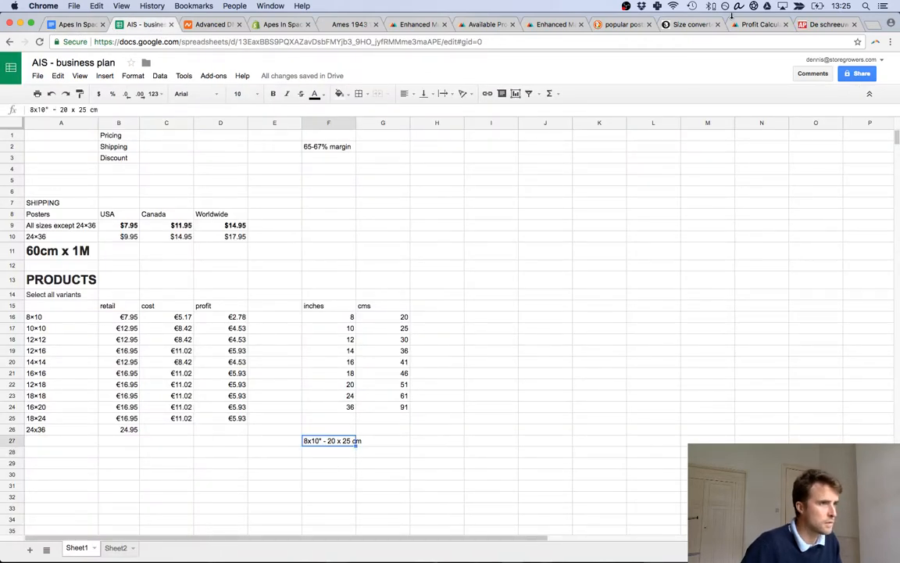
{"action": "left_click", "coordinate": [826, 29]}
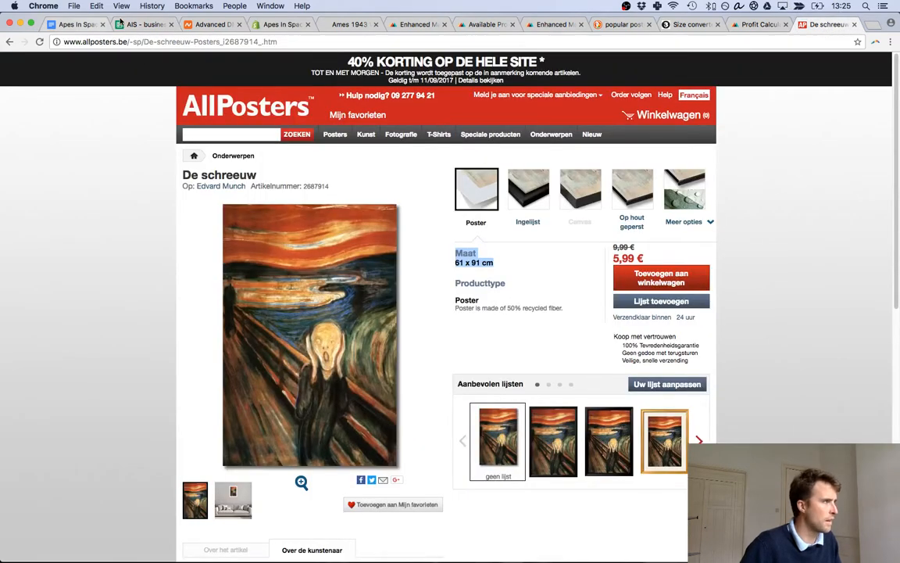
{"action": "left_click", "coordinate": [144, 26]}
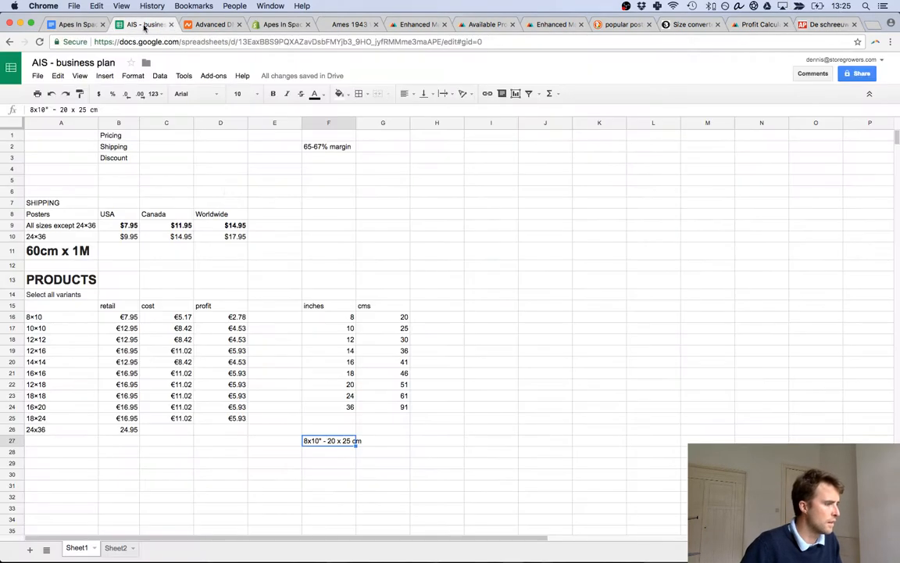
{"action": "left_click", "coordinate": [396, 461]}
{"action": "left_click", "coordinate": [329, 430]}
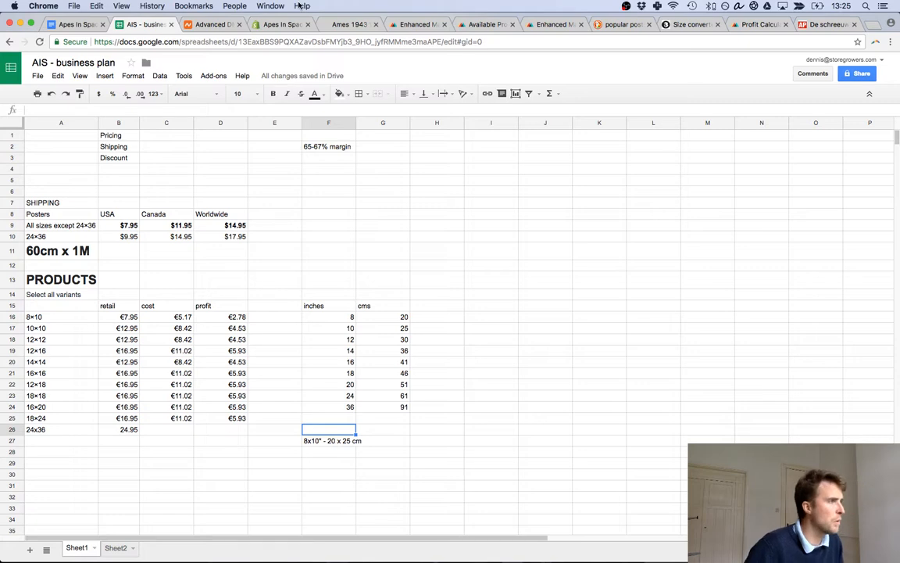
Switch to the Shopify product page and review how the sizes of its variants are written.
{"action": "left_click", "coordinate": [277, 26]}
{"action": "scroll", "coordinate": [239, 236], "scroll_direction": "down", "scroll_amount": 5}
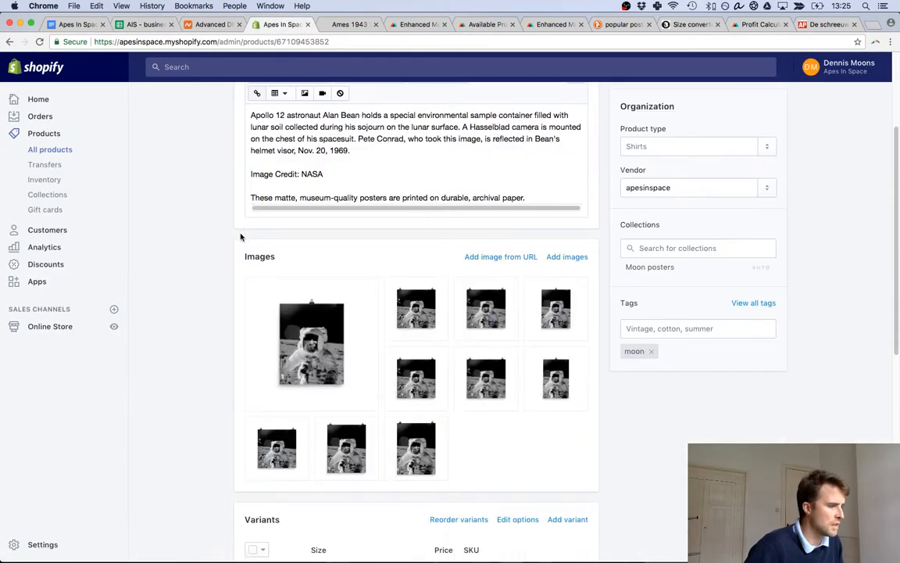
{"action": "scroll", "coordinate": [232, 238], "scroll_direction": "down", "scroll_amount": 3}
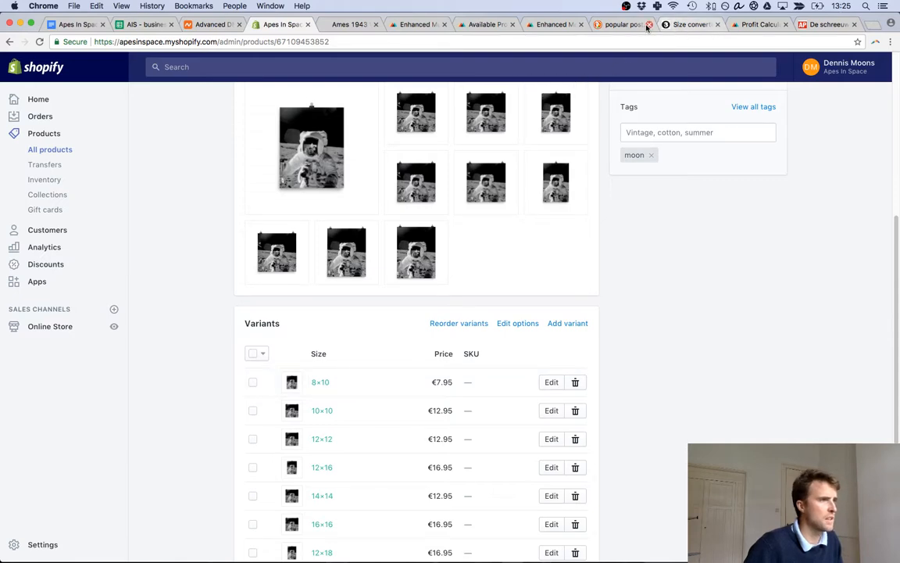
Reorder the label in the spreadsheet's cell F27 so that centimetres come first: 20 x 25 cm - 8x10".
{"action": "left_click", "coordinate": [145, 26]}
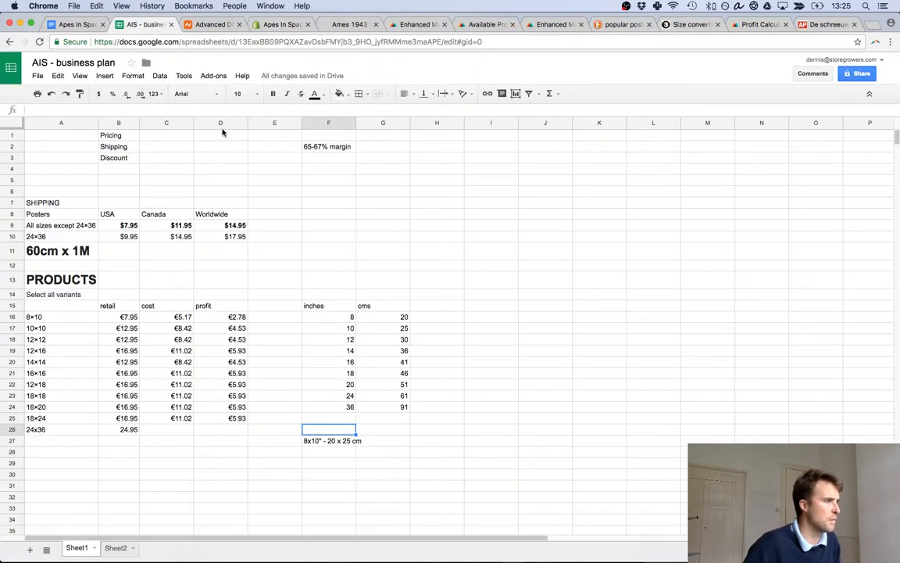
{"action": "left_click", "coordinate": [331, 441]}
{"action": "double_click", "coordinate": [333, 441]}
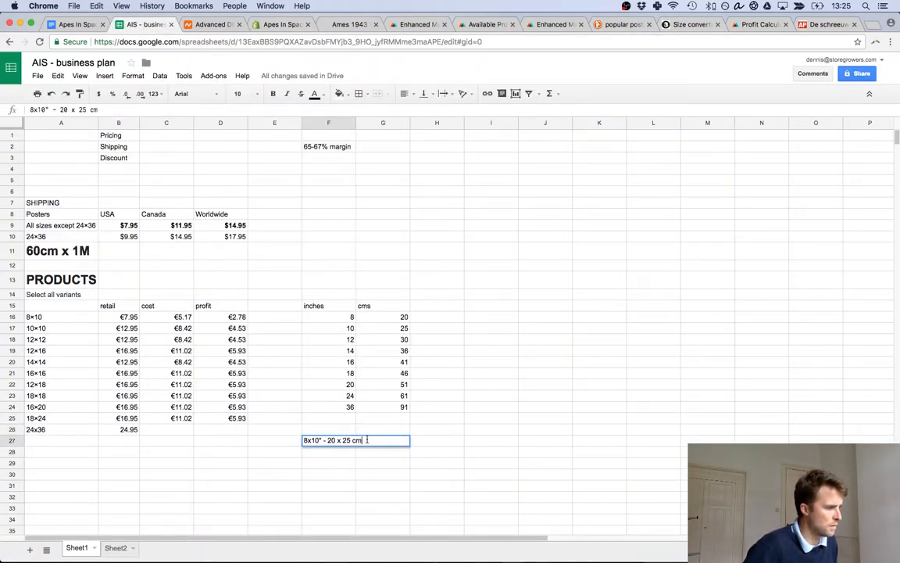
{"action": "left_click_drag", "start_coordinate": [366, 440], "coordinate": [257, 437]}
{"action": "key", "text": "super+c"}
{"action": "key", "text": "BackSpace"}
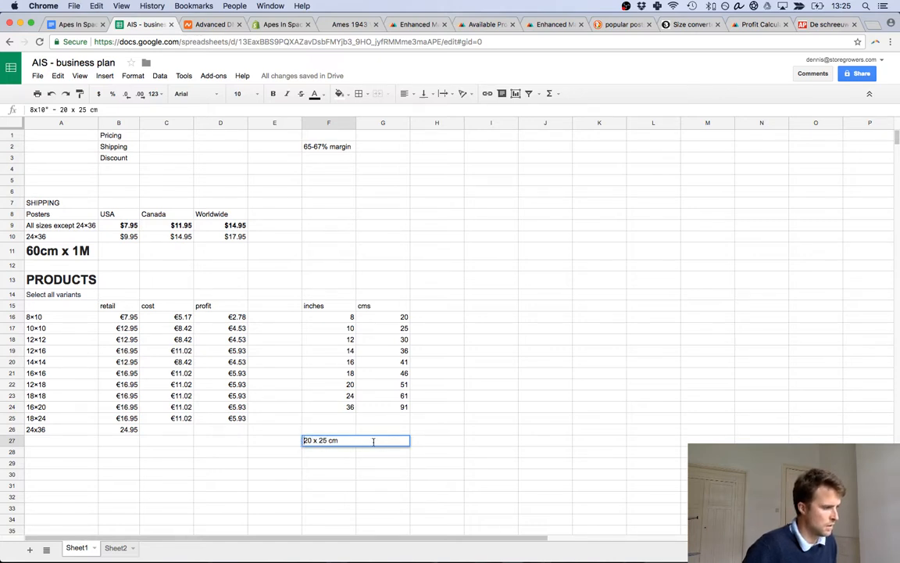
{"action": "left_click", "coordinate": [374, 441]}
{"action": "type", "text": "-"}
{"action": "key", "text": "super+v"}
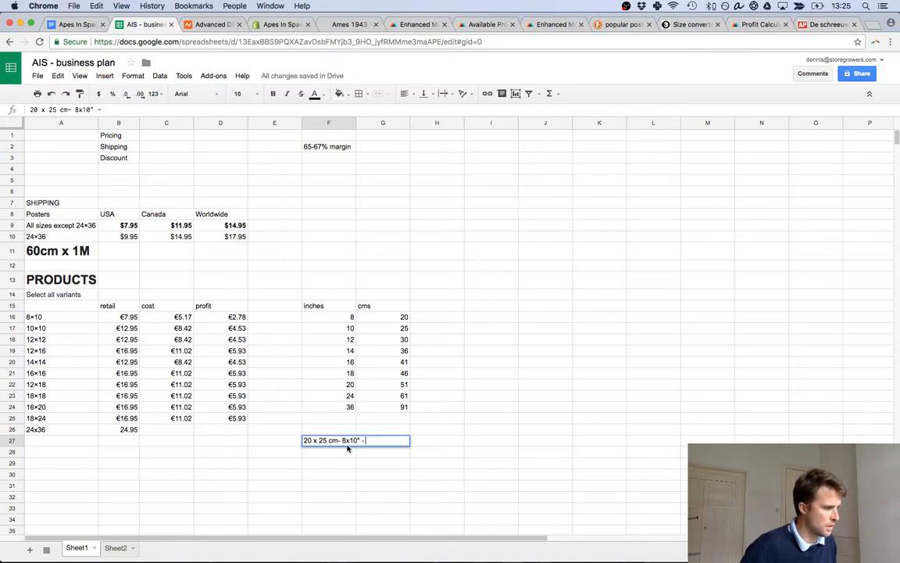
{"action": "left_click", "coordinate": [339, 442]}
{"action": "left_click", "coordinate": [377, 440]}
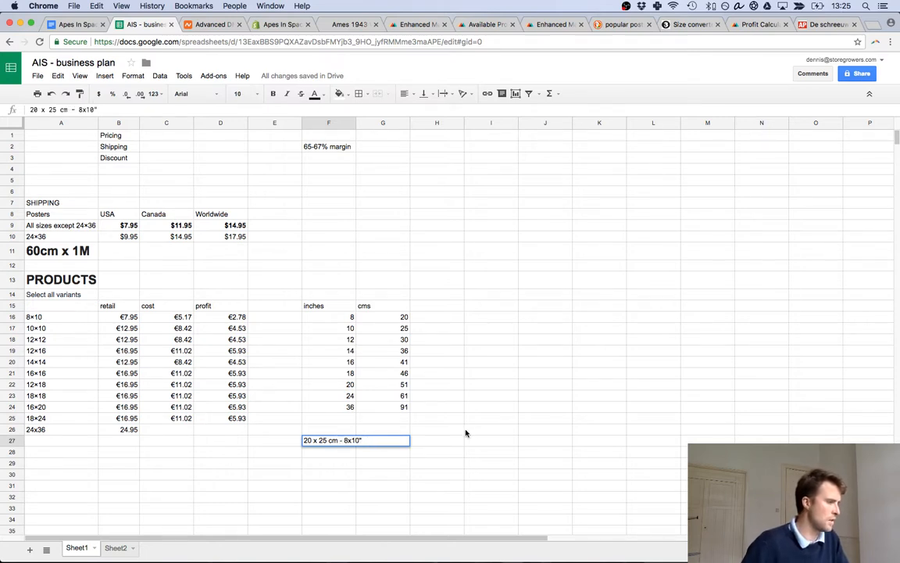
{"action": "left_click", "coordinate": [499, 428]}
Copy the size label from the spreadsheet's cell F27, rename the Shopify 8×10 variant to 20 x 25 cm - 8x10" and save the product.
{"action": "double_click", "coordinate": [336, 442]}
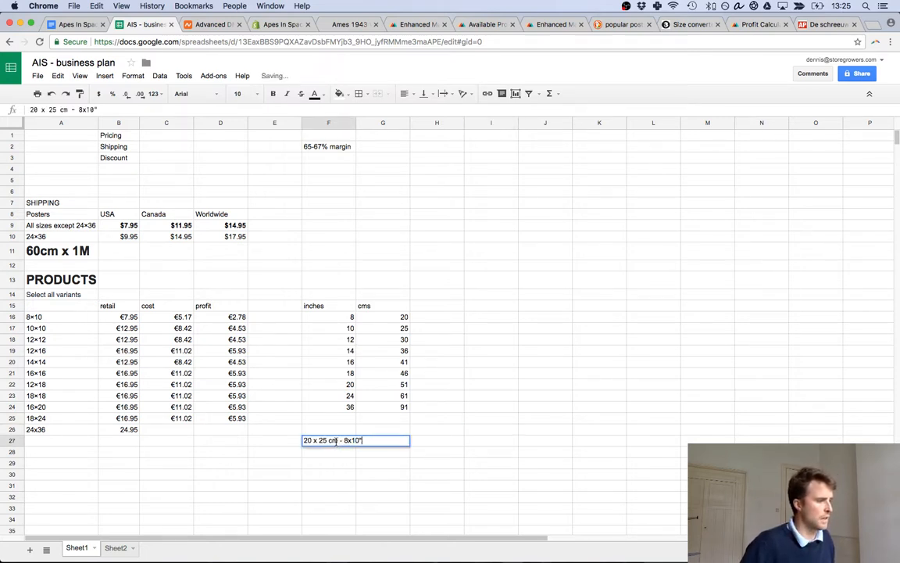
{"action": "left_click", "coordinate": [280, 25]}
{"action": "left_click", "coordinate": [422, 382]}
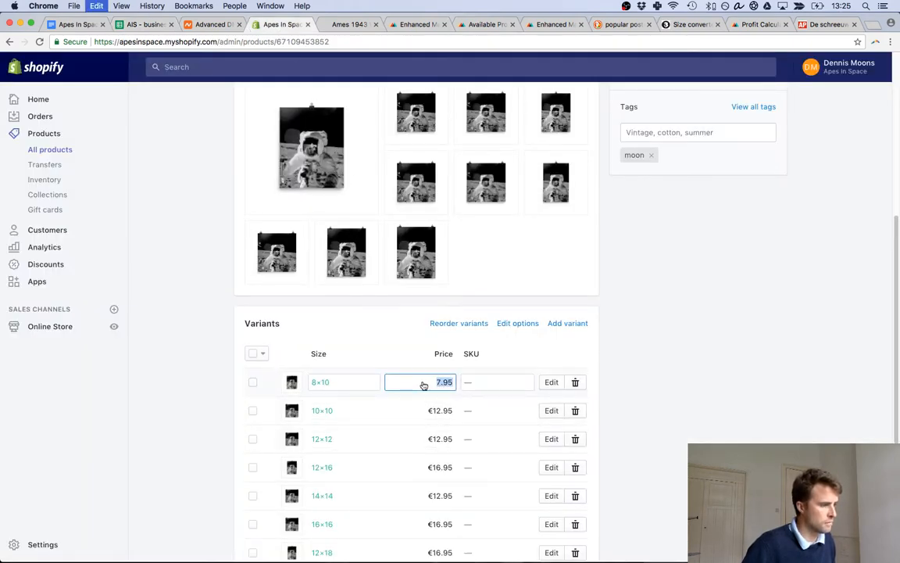
{"action": "type", "text": "20 x 25 cm - 8x10\""}
{"action": "key", "text": "super+z"}
{"action": "left_click", "coordinate": [362, 383]}
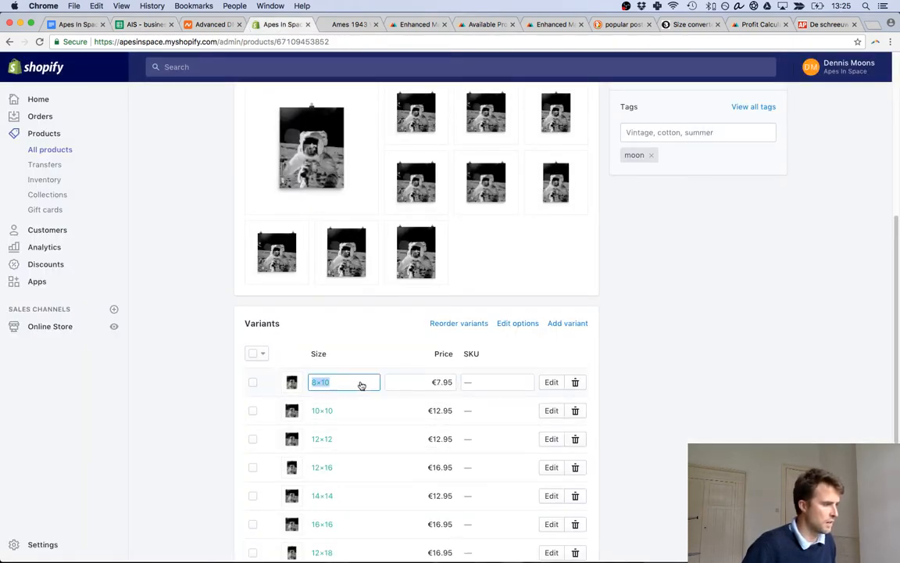
{"action": "type", "text": "20 x 25 cm - 8x10\""}
{"action": "left_click", "coordinate": [222, 398]}
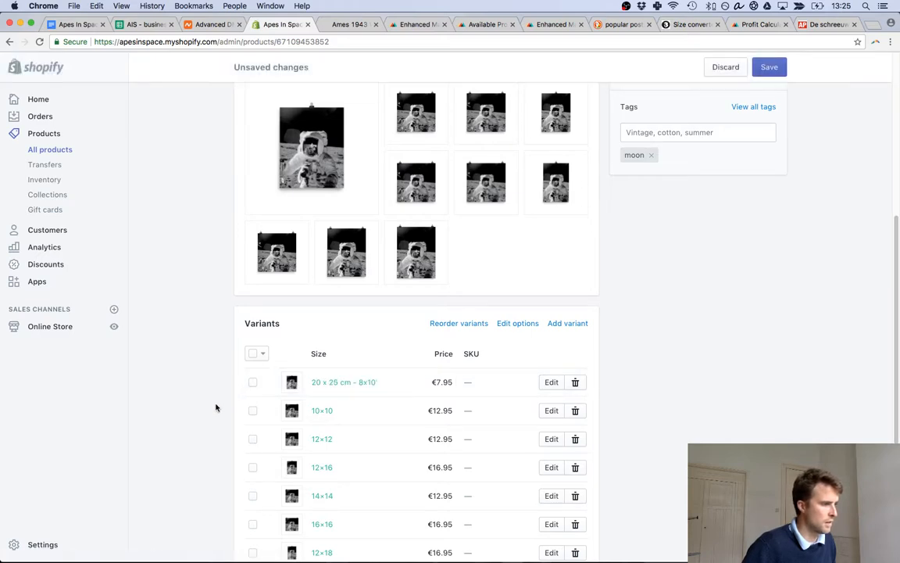
{"action": "scroll", "coordinate": [373, 467], "scroll_direction": "down", "scroll_amount": 3}
{"action": "scroll", "coordinate": [796, 141], "scroll_direction": "up", "scroll_amount": 2}
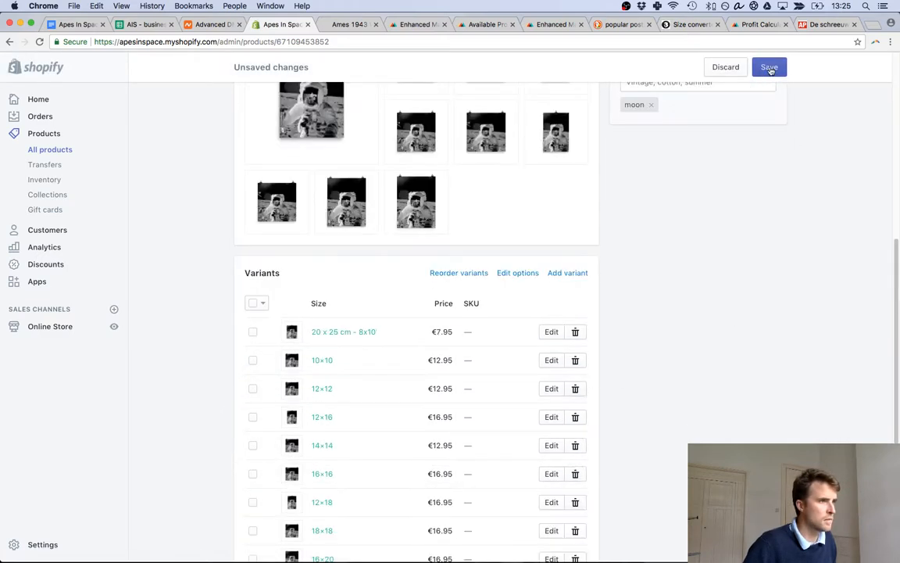
{"action": "left_click", "coordinate": [769, 67]}
View the Alan Bean With Lunar Soil Poster in the online store and check its size options.
{"action": "scroll", "coordinate": [229, 254], "scroll_direction": "up", "scroll_amount": 5}
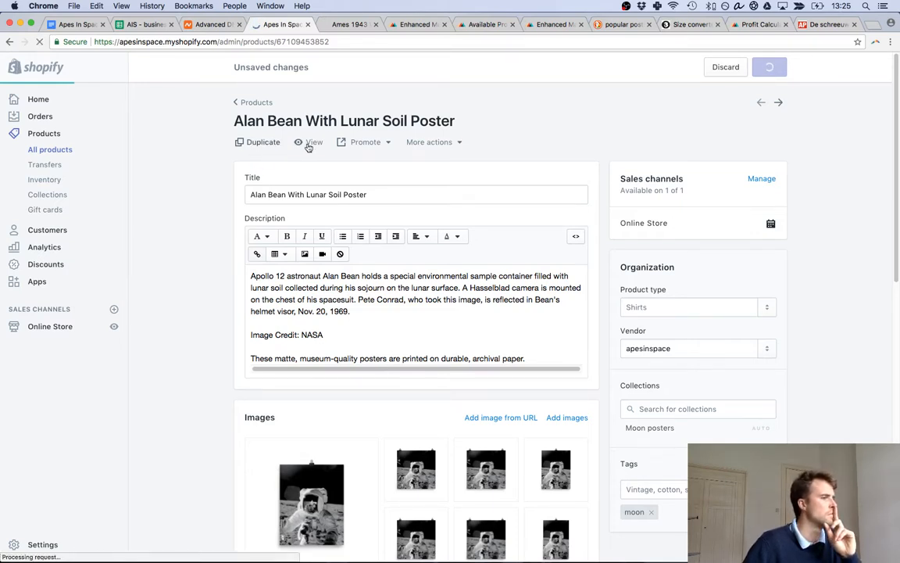
{"action": "left_click", "coordinate": [309, 143]}
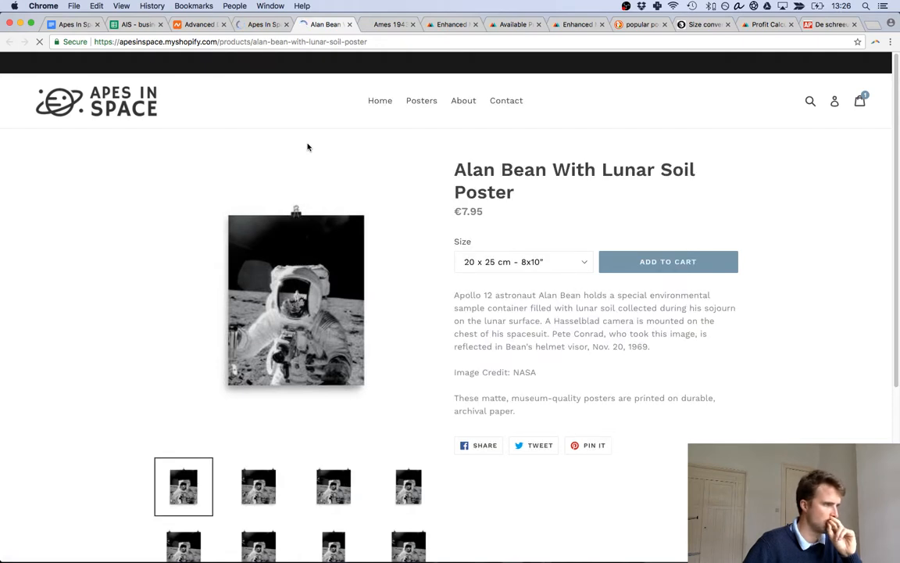
{"action": "left_click", "coordinate": [583, 263]}
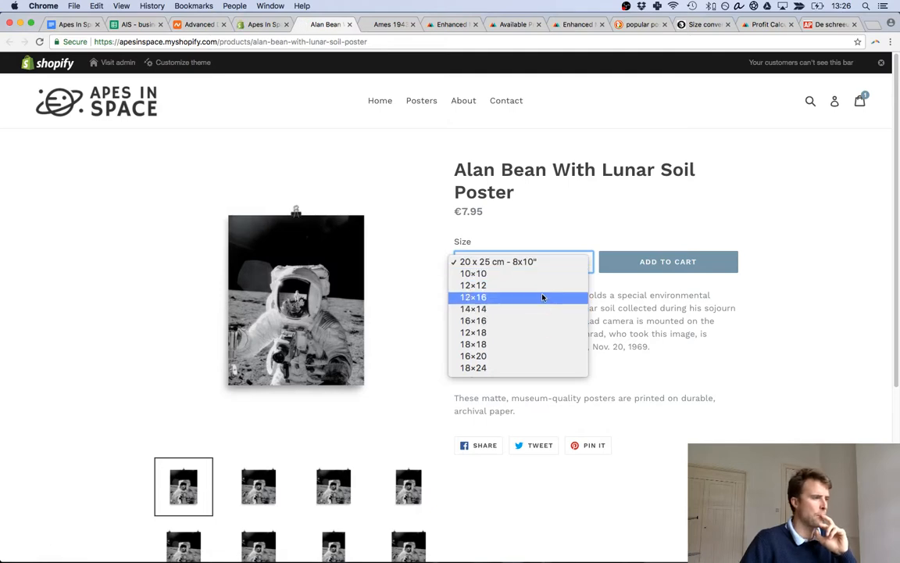
{"action": "left_click", "coordinate": [625, 323]}
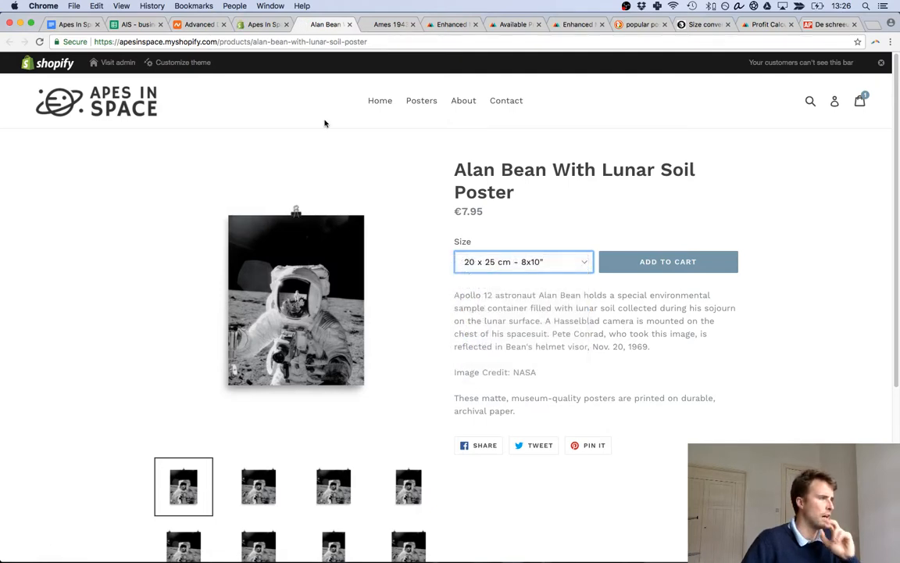
Return to the business plan spreadsheet and copy the sizes 10×10 through 24x36 from column A into cells F28 to F37.
{"action": "left_click", "coordinate": [121, 25]}
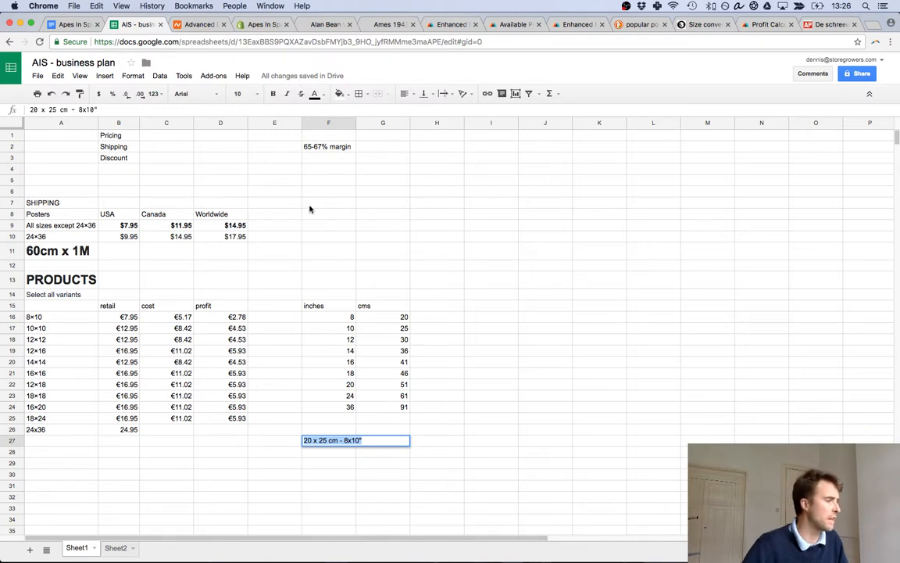
{"action": "left_click", "coordinate": [270, 440]}
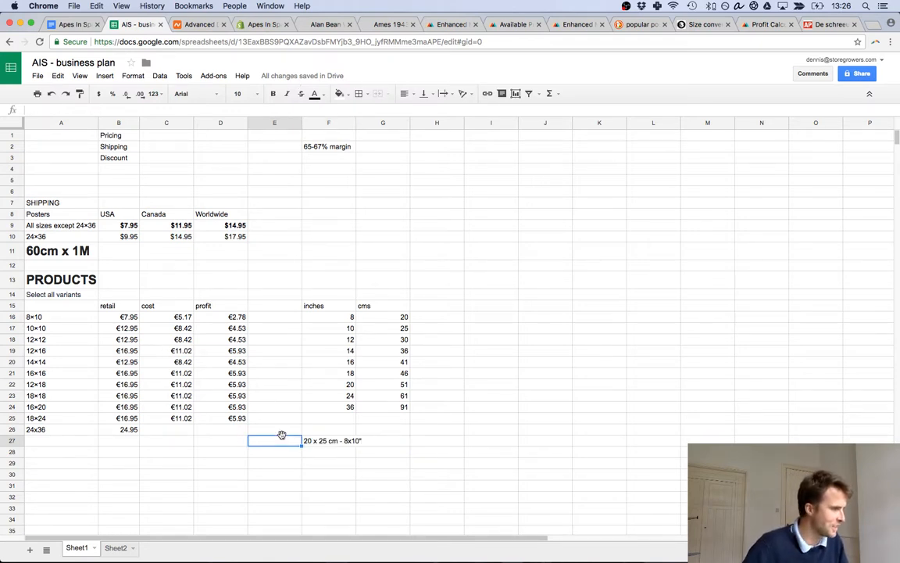
{"action": "left_click", "coordinate": [326, 452]}
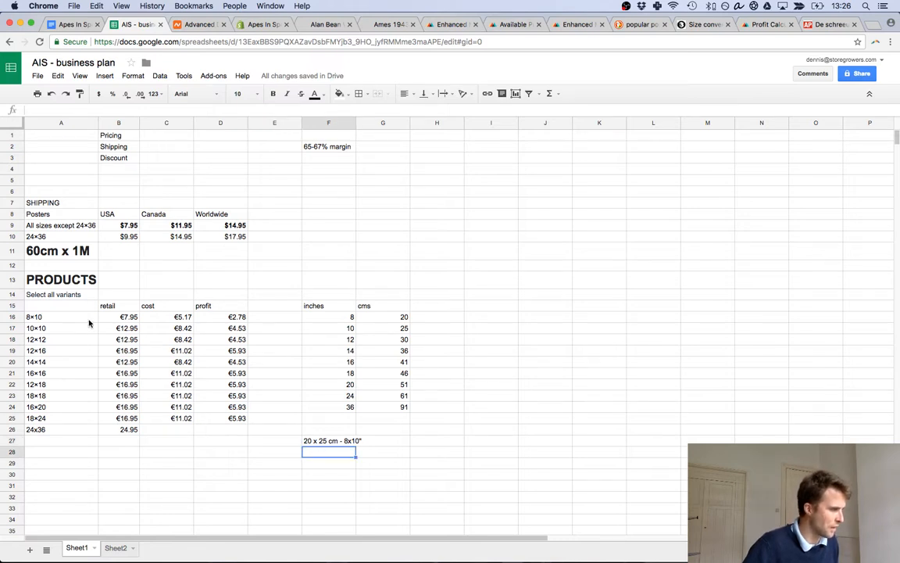
{"action": "left_click_drag", "start_coordinate": [76, 327], "coordinate": [72, 428]}
{"action": "key", "text": "ctrl+c"}
{"action": "left_click", "coordinate": [377, 453]}
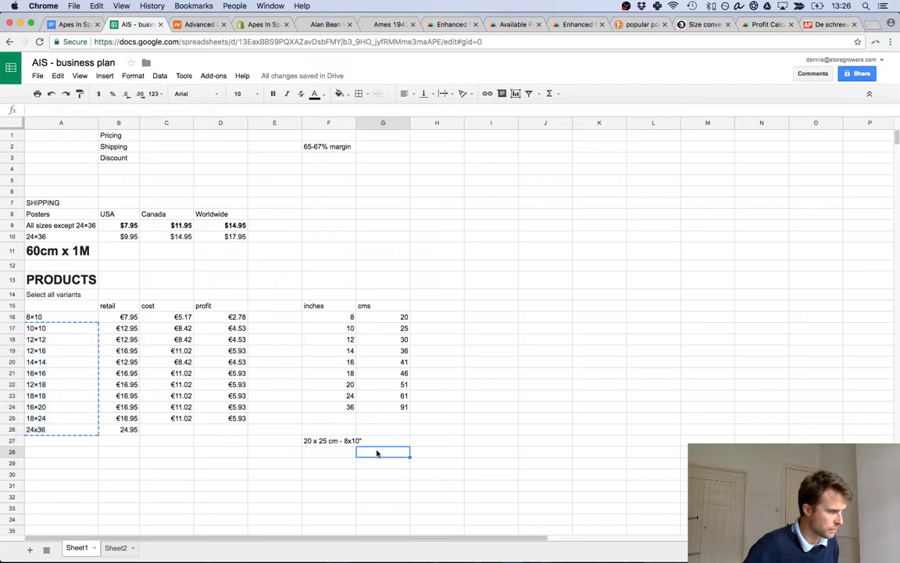
{"action": "key", "text": "ctrl+v"}
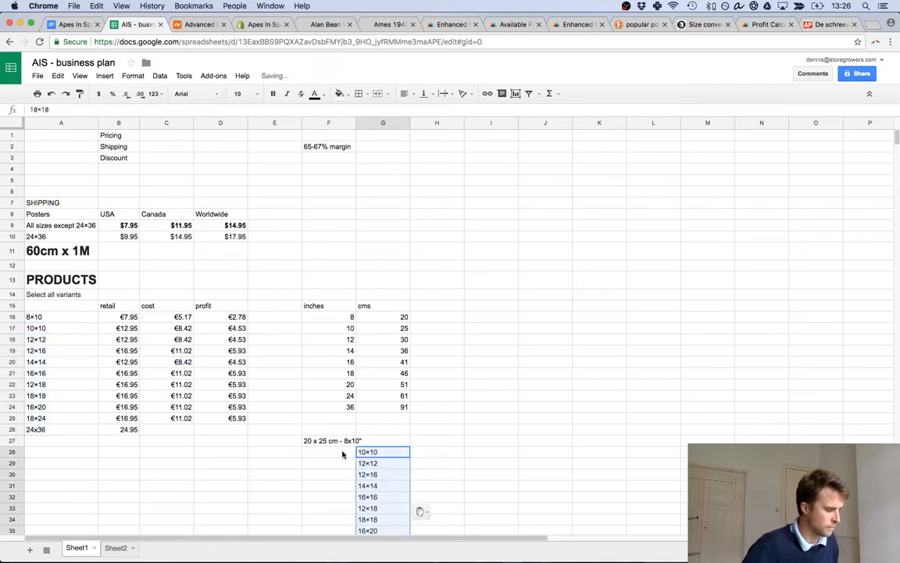
{"action": "left_click_drag", "start_coordinate": [345, 452], "coordinate": [334, 455]}
Append an inch mark (") to each of the copied sizes in cells F28 through F37.
{"action": "double_click", "coordinate": [334, 453]}
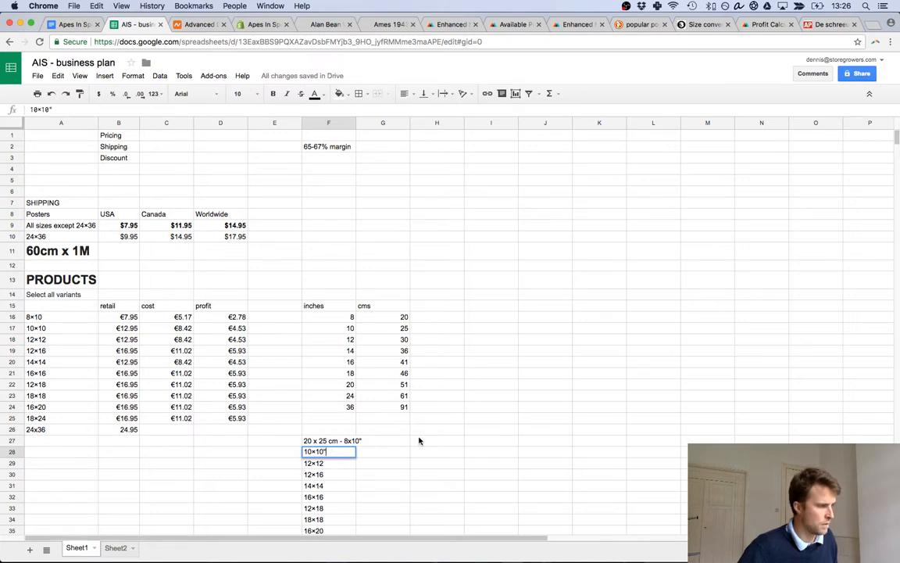
{"action": "left_click", "coordinate": [419, 438]}
{"action": "scroll", "coordinate": [418, 439], "scroll_direction": "down", "scroll_amount": 1}
{"action": "left_click", "coordinate": [331, 435]}
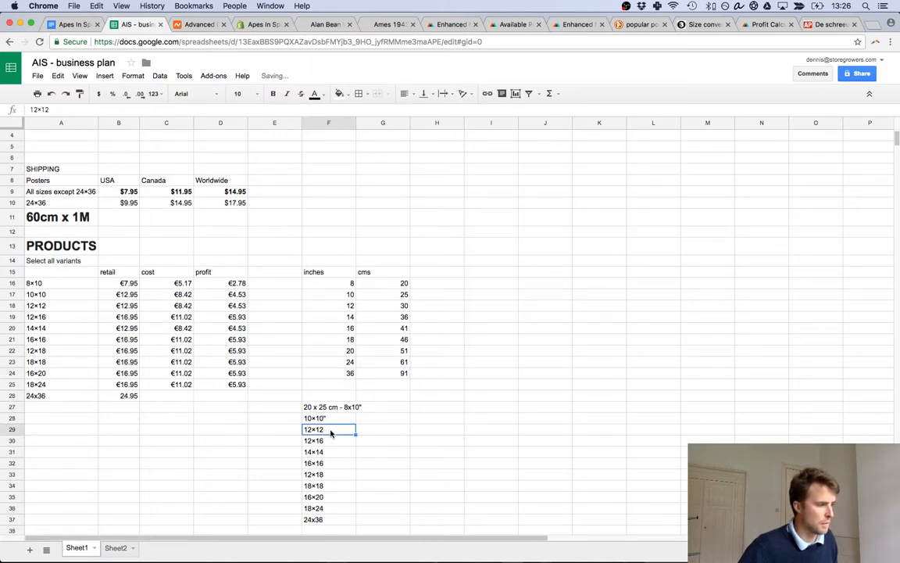
{"action": "key", "text": "Return"}
{"action": "type", "text": "\""}
{"action": "key", "text": "Return"}
{"action": "key", "text": "Return"}
{"action": "type", "text": "\""}
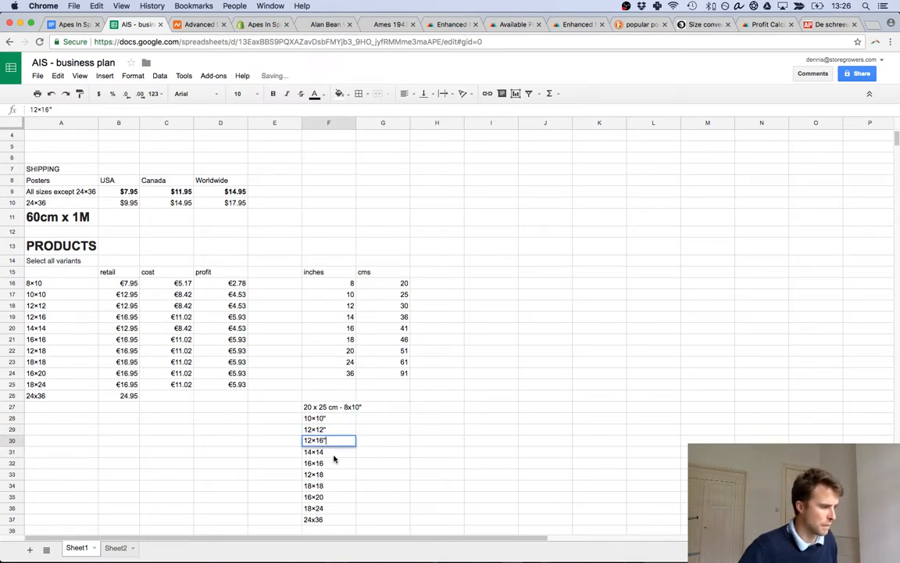
{"action": "key", "text": "Return"}
{"action": "key", "text": "Return"}
{"action": "type", "text": "\""}
{"action": "key", "text": "Return"}
{"action": "key", "text": "Return"}
{"action": "type", "text": "\""}
{"action": "key", "text": "Return"}
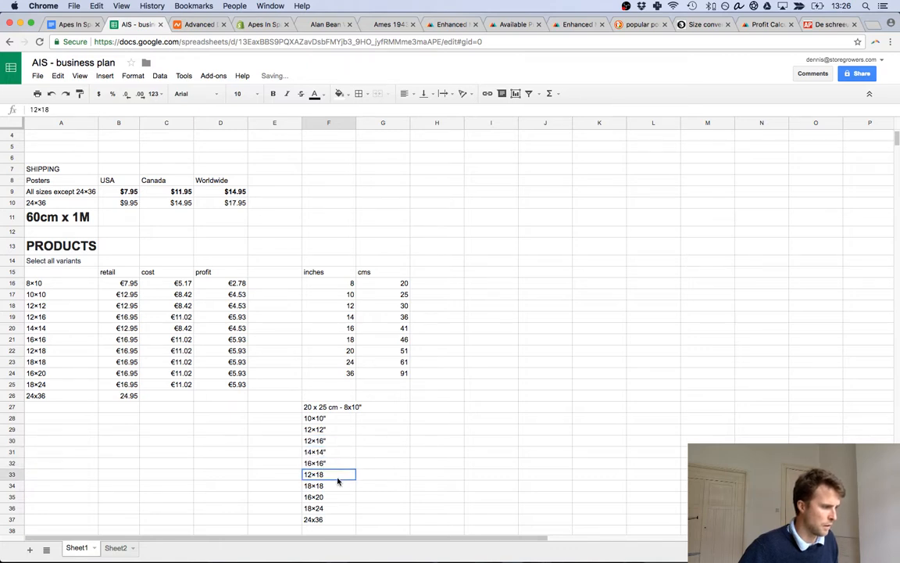
{"action": "key", "text": "Return"}
{"action": "type", "text": "\""}
{"action": "key", "text": "Return"}
{"action": "key", "text": "Return"}
{"action": "type", "text": "\""}
{"action": "key", "text": "Return"}
{"action": "key", "text": "Return"}
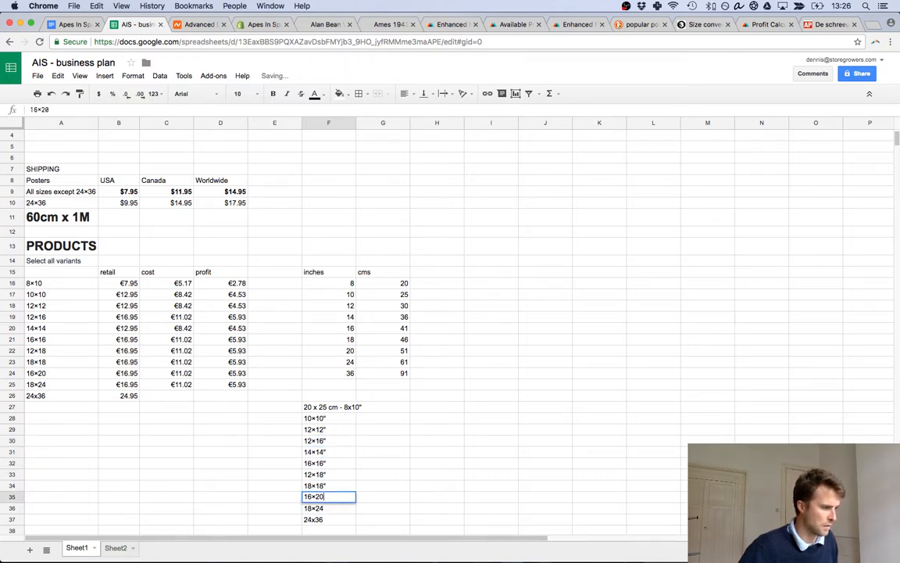
{"action": "type", "text": "\""}
{"action": "key", "text": "Return"}
{"action": "key", "text": "Return"}
{"action": "type", "text": "\""}
{"action": "key", "text": "Return"}
{"action": "key", "text": "Return"}
{"action": "type", "text": "\""}
{"action": "left_click", "coordinate": [406, 481]}
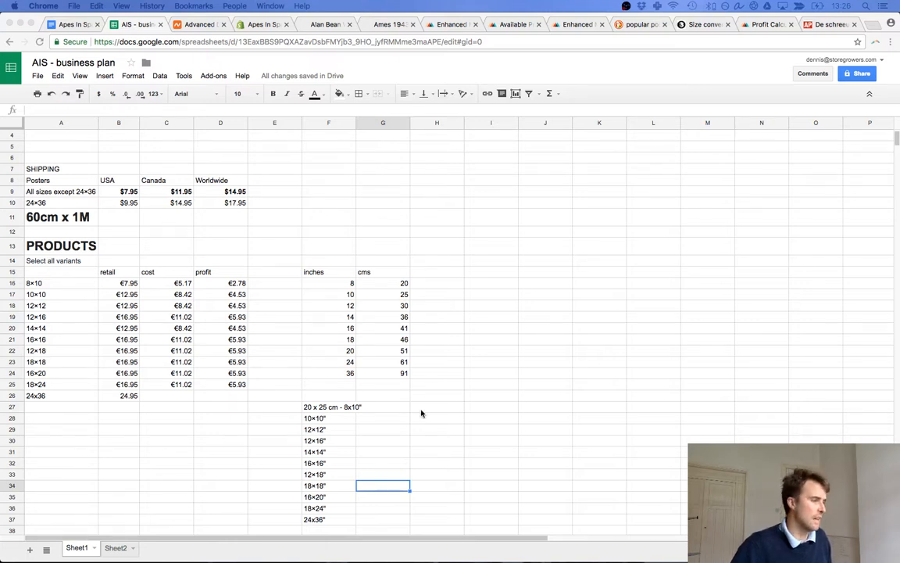
Copy the prefix "20 x 25 cm - " from cell F27 and insert it before 10×10" in cell F28.
{"action": "double_click", "coordinate": [336, 407]}
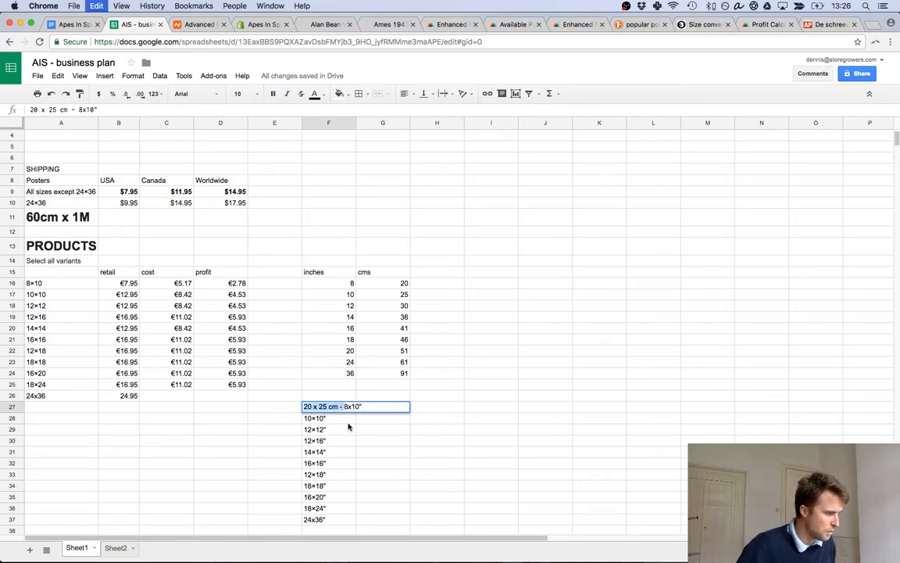
{"action": "left_click", "coordinate": [329, 418]}
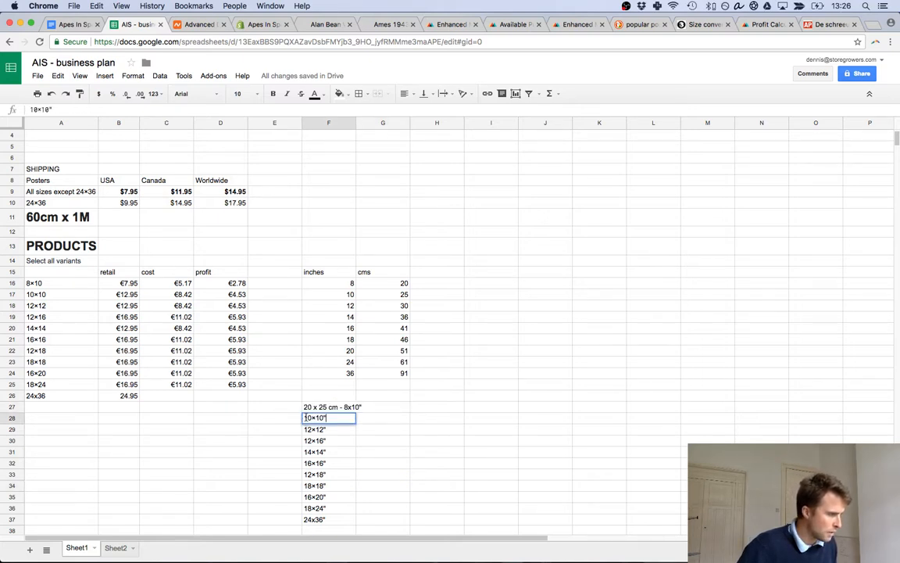
{"action": "key", "text": "super+v"}
{"action": "key", "text": "super+z"}
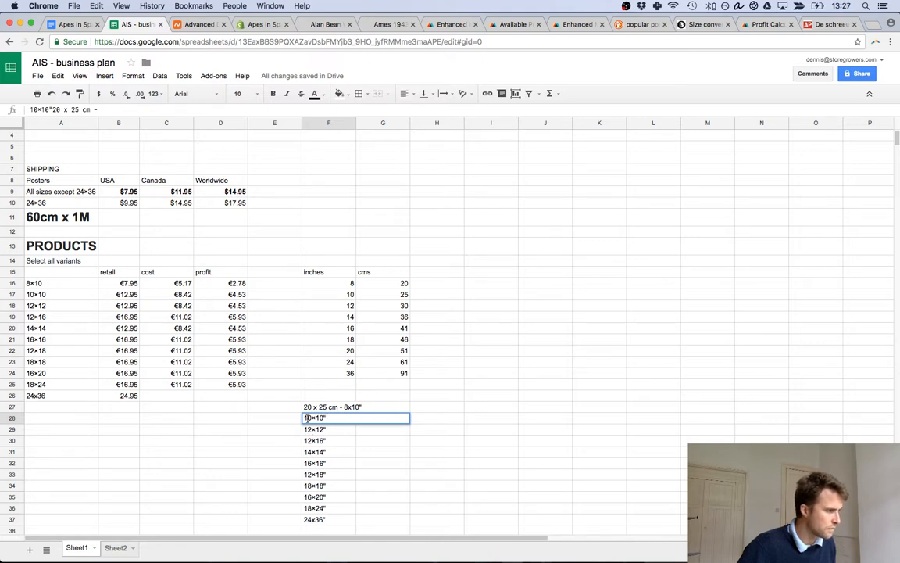
{"action": "left_click", "coordinate": [307, 418]}
{"action": "key", "text": "Left"}
{"action": "key", "text": "super+v"}
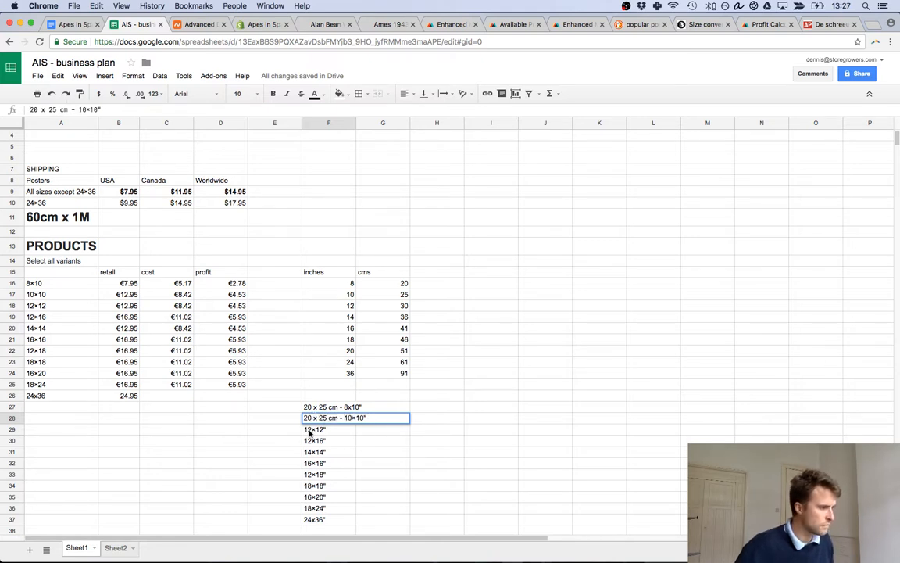
Insert the prefix "20 x 25 cm - " before the inch sizes in cells F29 through F33, from 12×12" to 12×18".
{"action": "double_click", "coordinate": [306, 429]}
{"action": "key", "text": "super+v"}
{"action": "double_click", "coordinate": [307, 440]}
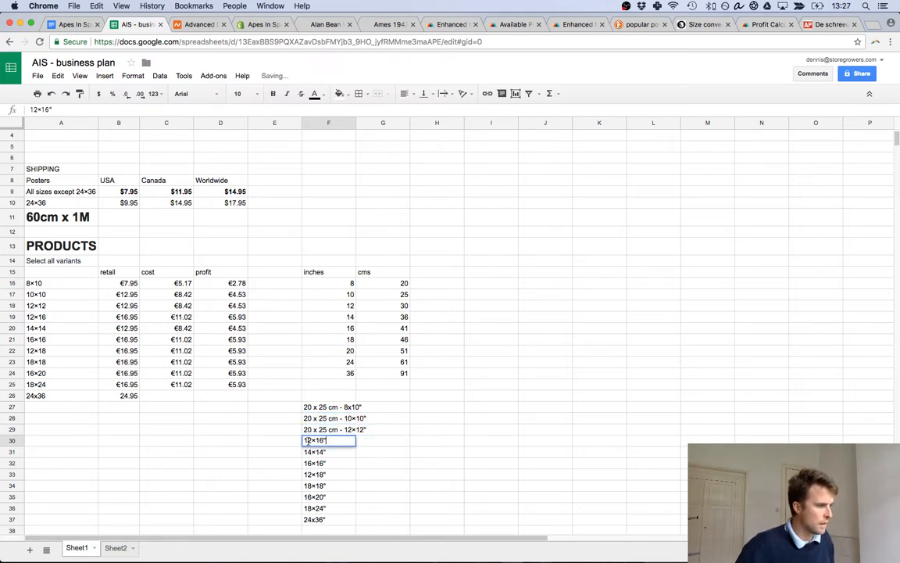
{"action": "key", "text": "super+v"}
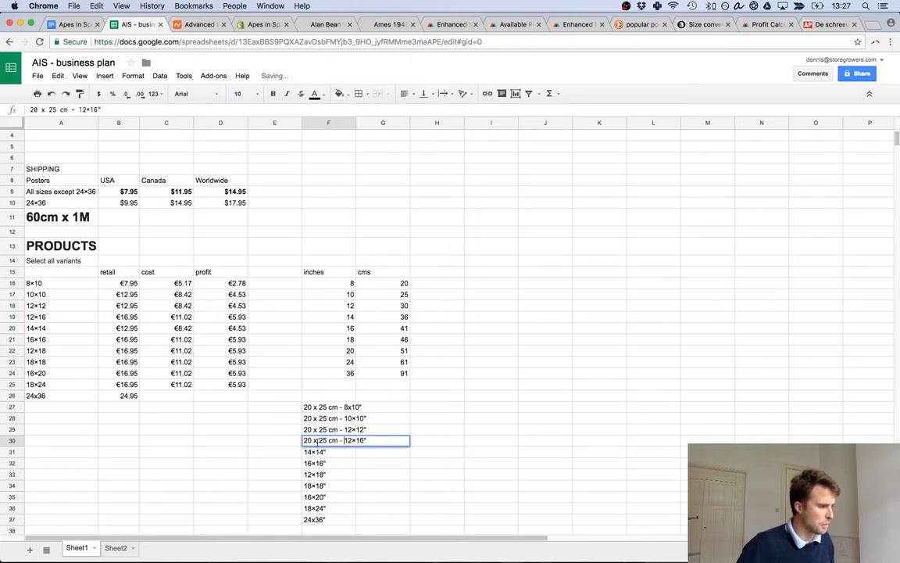
{"action": "double_click", "coordinate": [306, 452]}
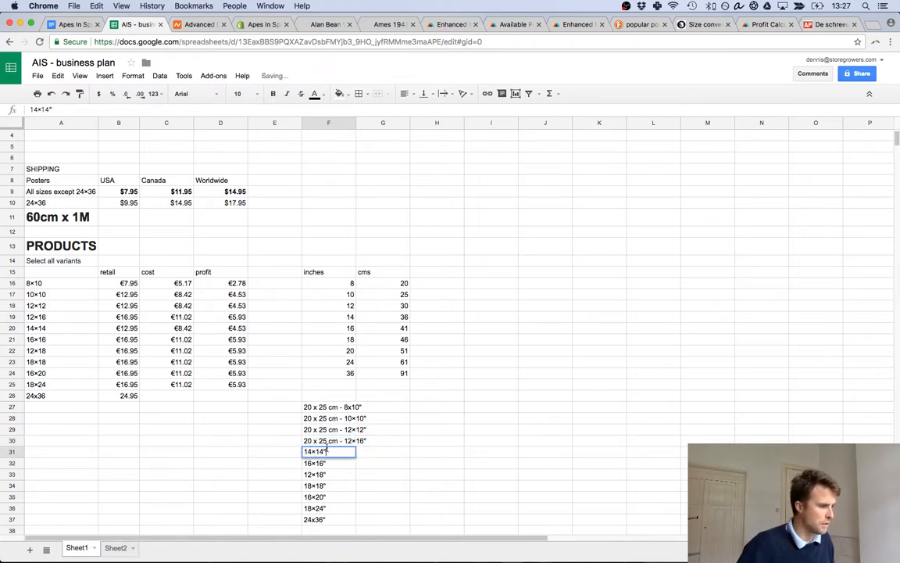
{"action": "left_click", "coordinate": [304, 452]}
{"action": "key", "text": "super+v"}
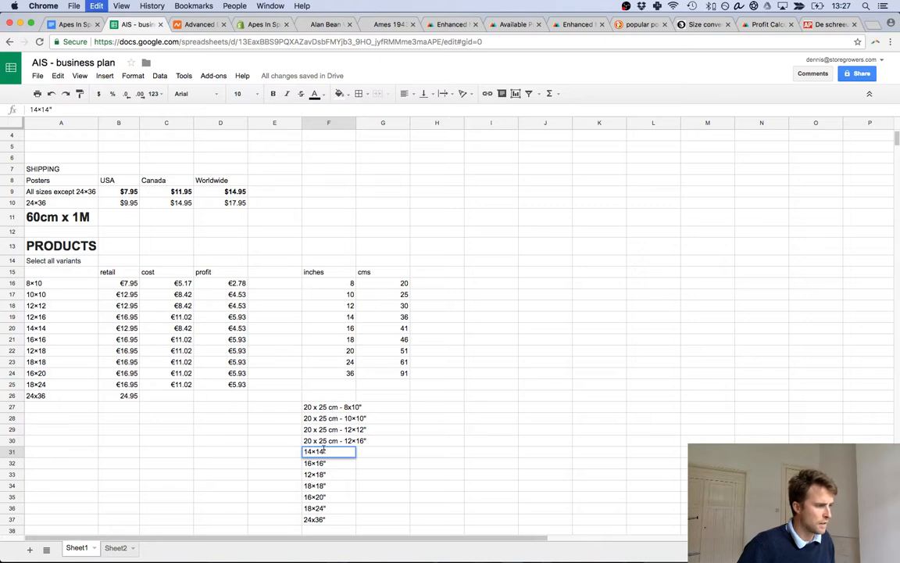
{"action": "double_click", "coordinate": [305, 463]}
{"action": "type", "text": "20 x 25 cm -"}
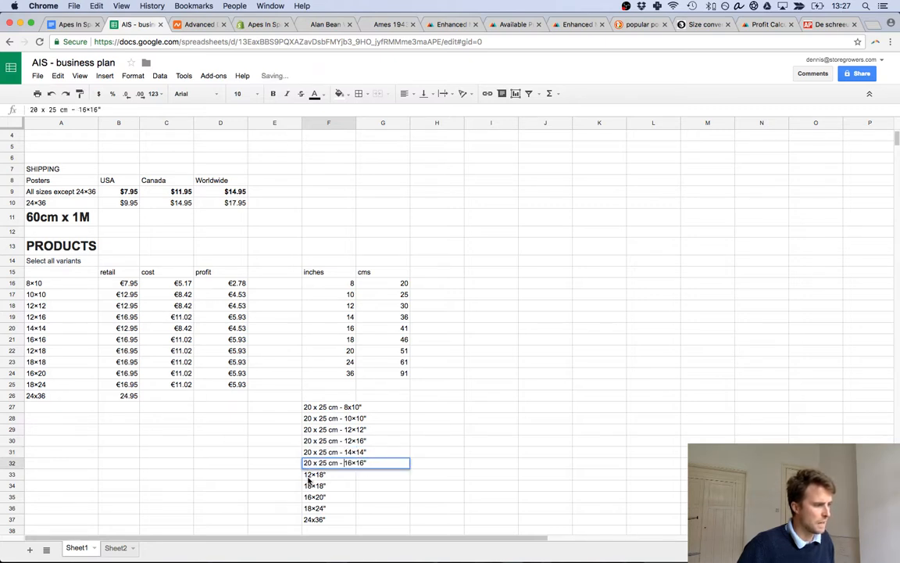
{"action": "double_click", "coordinate": [311, 480]}
{"action": "double_click", "coordinate": [305, 475]}
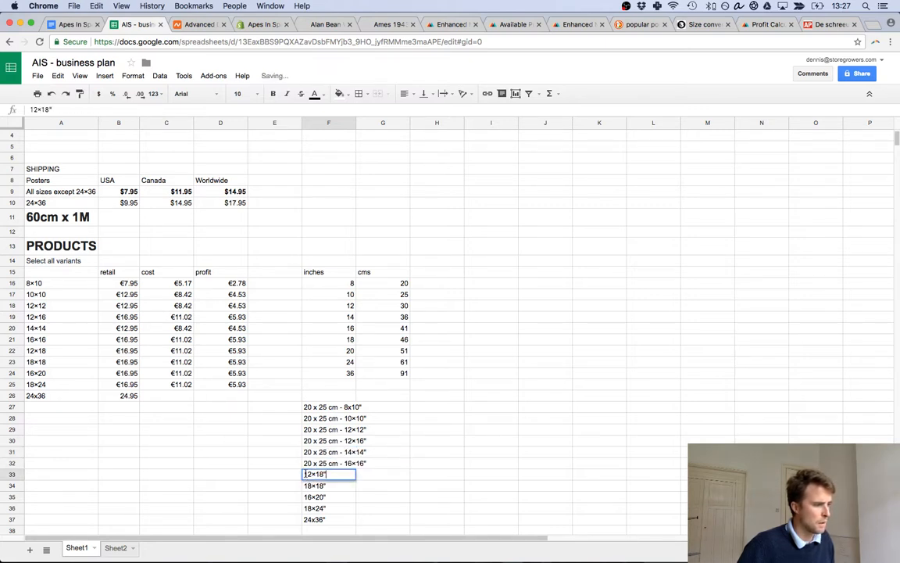
{"action": "type", "text": "20 x 25 cm -"}
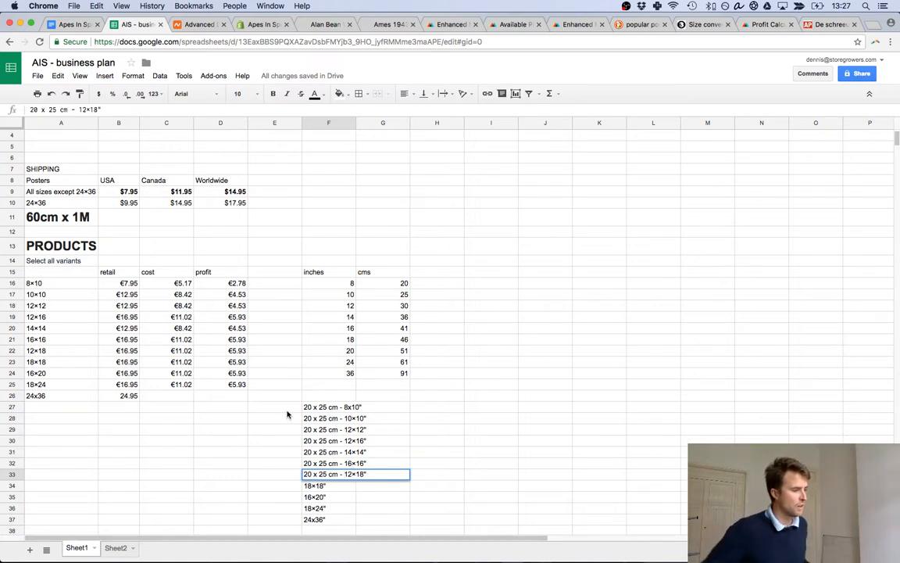
Insert the prefix "20 x 25 cm - " before 18×18" in cell F34 and 16×20" in cell F35.
{"action": "left_click", "coordinate": [264, 430]}
{"action": "left_click", "coordinate": [315, 486]}
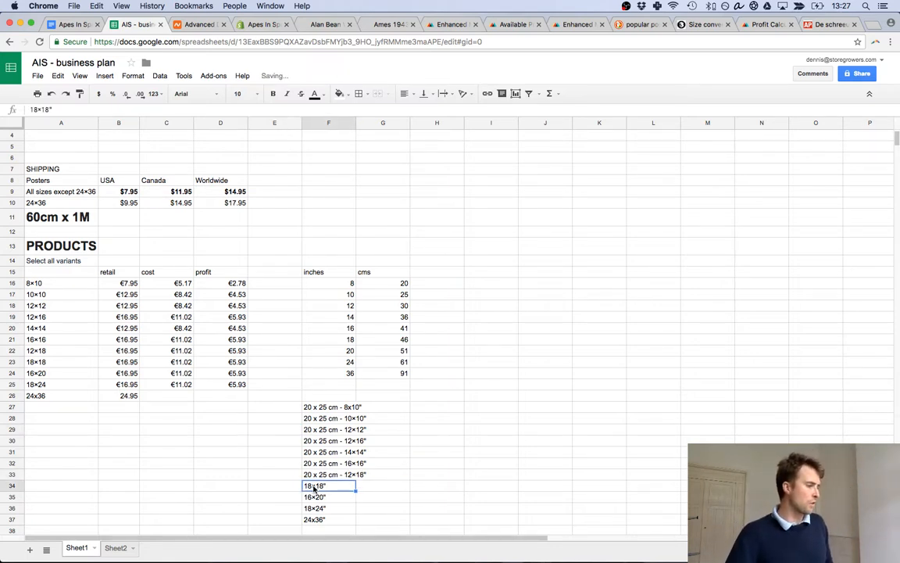
{"action": "double_click", "coordinate": [314, 487]}
{"action": "left_click", "coordinate": [305, 487]}
{"action": "type", "text": "20 x 25 cm -"}
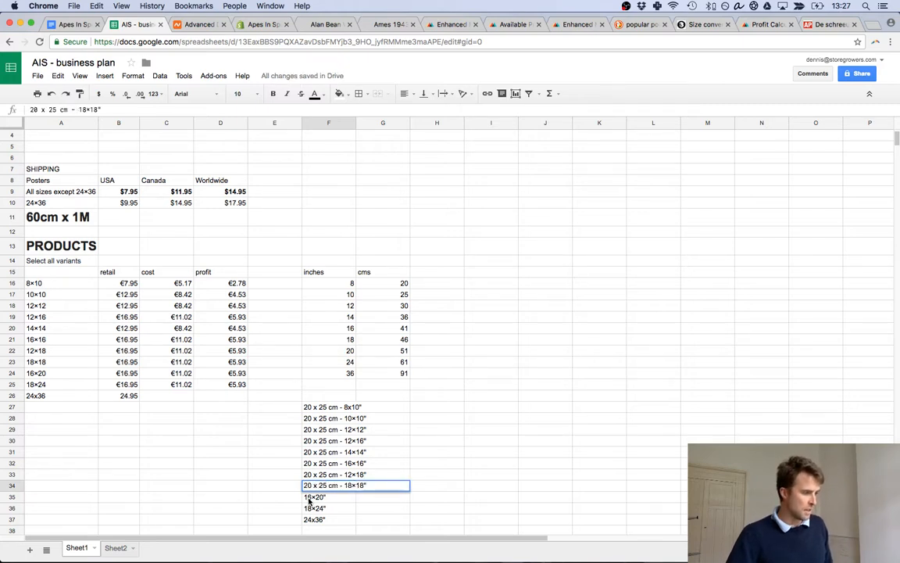
{"action": "double_click", "coordinate": [309, 499]}
{"action": "left_click", "coordinate": [305, 498]}
{"action": "type", "text": "20 x 25 cm -"}
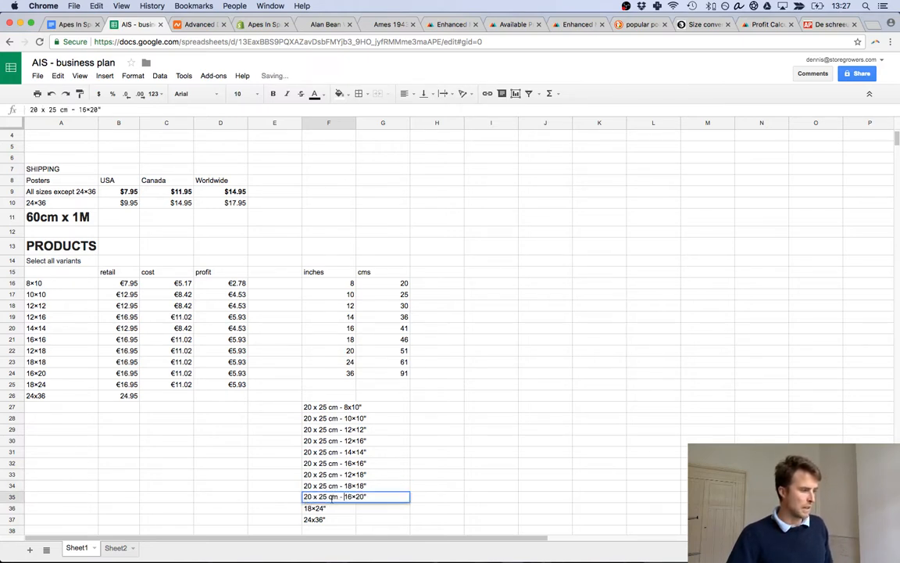
{"action": "left_click", "coordinate": [267, 488]}
{"action": "scroll", "coordinate": [273, 441], "scroll_direction": "down", "scroll_amount": 1}
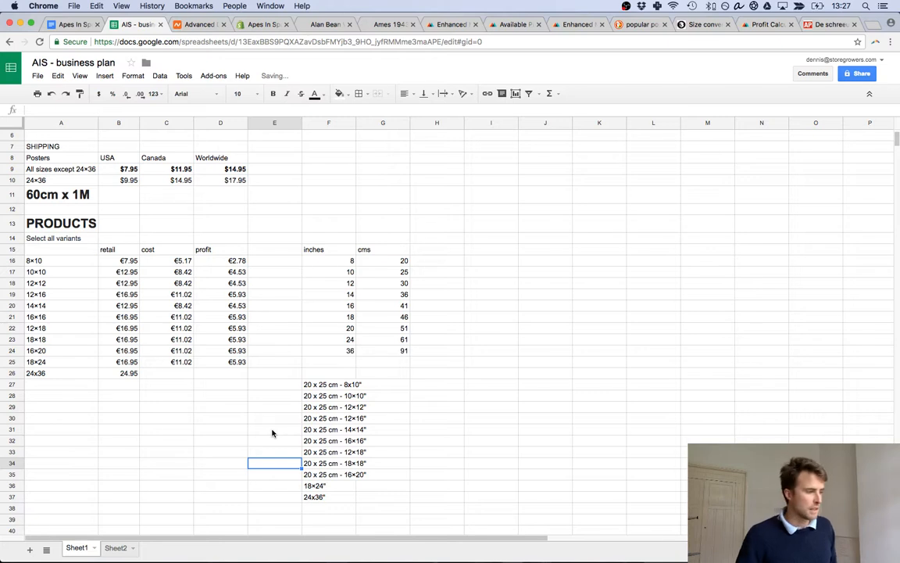
Insert the prefix "20 x 25 cm - " before 18×24" in cell F36 and 24x36" in cell F37.
{"action": "double_click", "coordinate": [310, 487]}
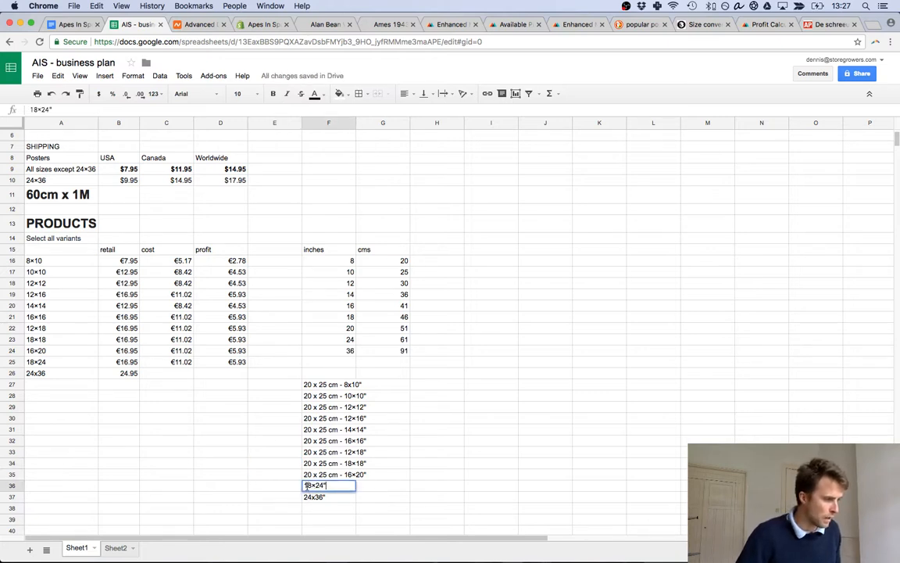
{"action": "left_click", "coordinate": [304, 485]}
{"action": "type", "text": "20 x 25 cm -"}
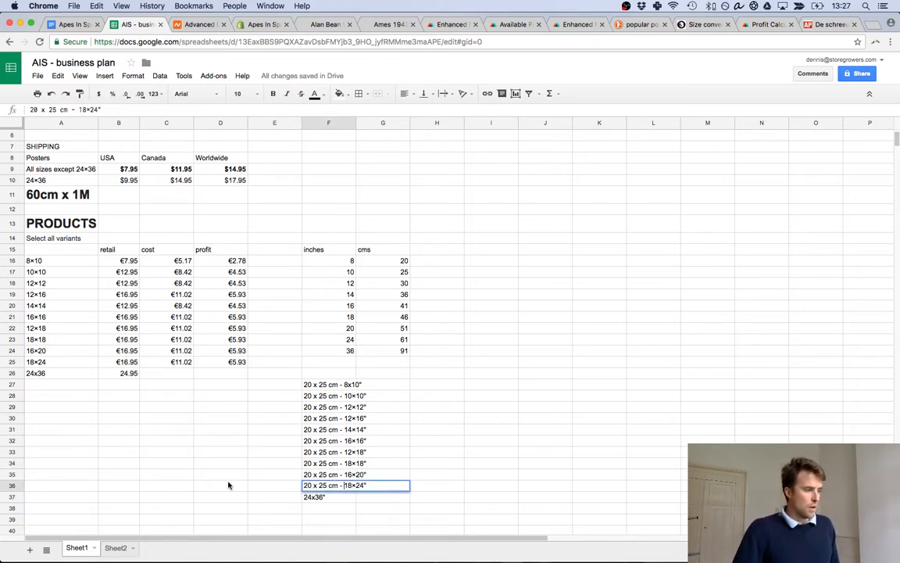
{"action": "left_click", "coordinate": [226, 476]}
{"action": "left_click", "coordinate": [316, 499]}
{"action": "double_click", "coordinate": [309, 497]}
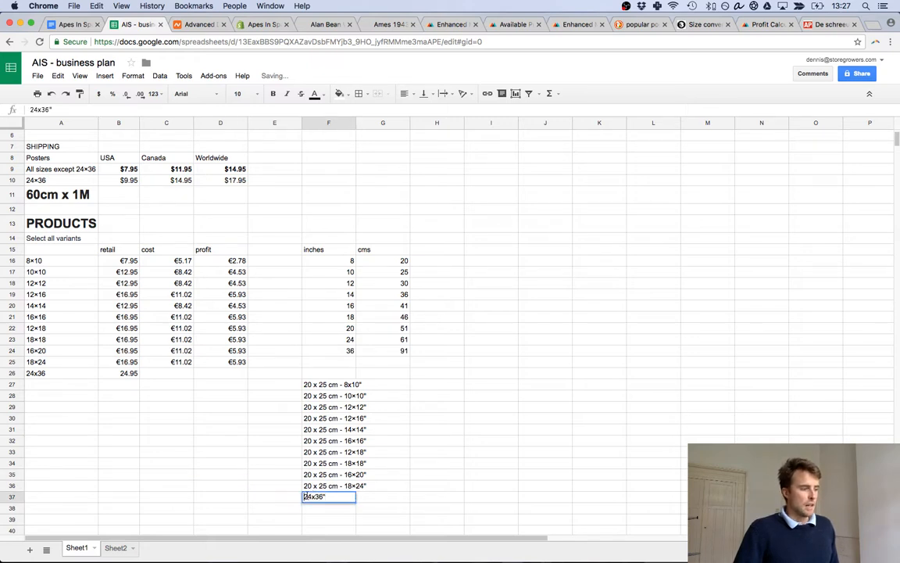
{"action": "type", "text": "20 x 25 cm -"}
{"action": "left_click", "coordinate": [243, 468]}
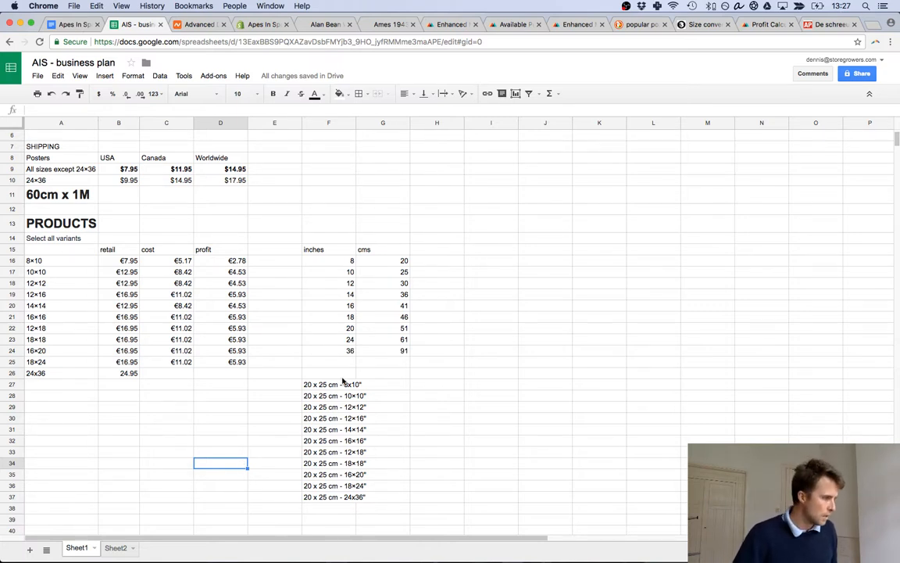
Correct the metric part of the 10×10" label in F28 to 25 x 25 cm and the 12×12" label in F29 to 30 x 30 cm.
{"action": "left_click", "coordinate": [315, 389]}
{"action": "left_click", "coordinate": [314, 398]}
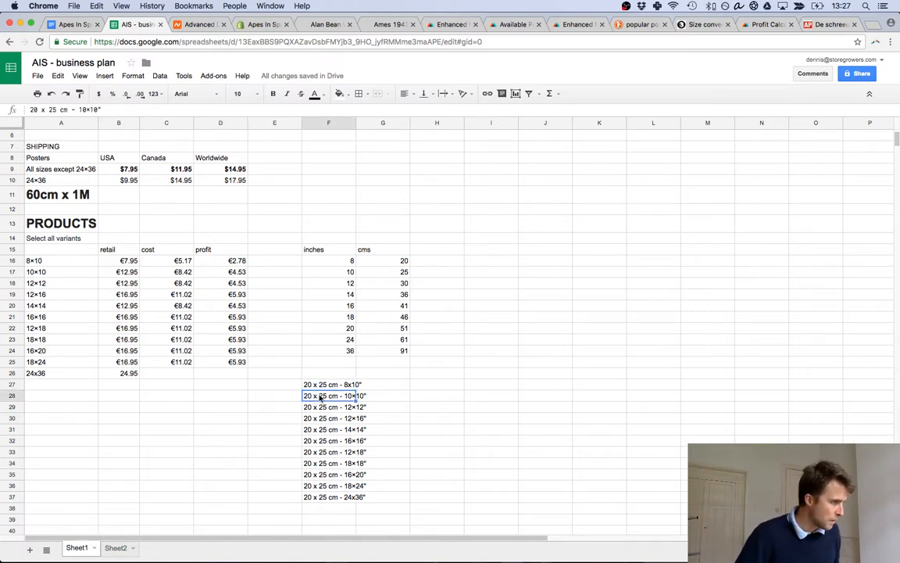
{"action": "double_click", "coordinate": [310, 396]}
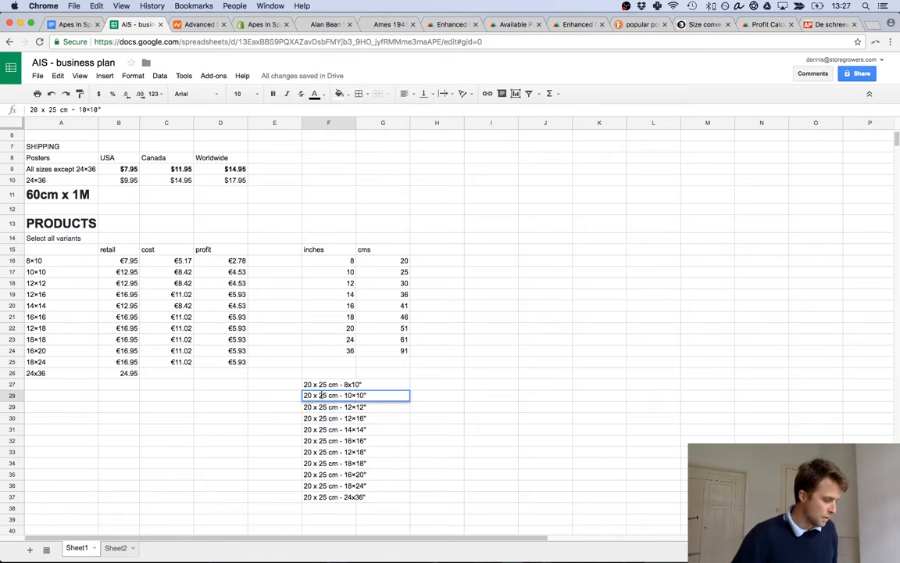
{"action": "left_click", "coordinate": [279, 409]}
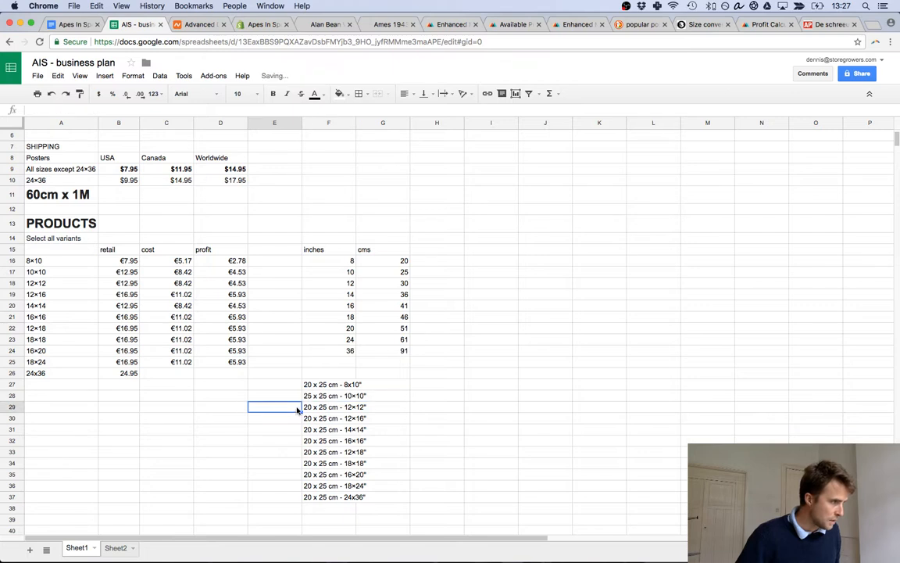
{"action": "key", "text": "Right"}
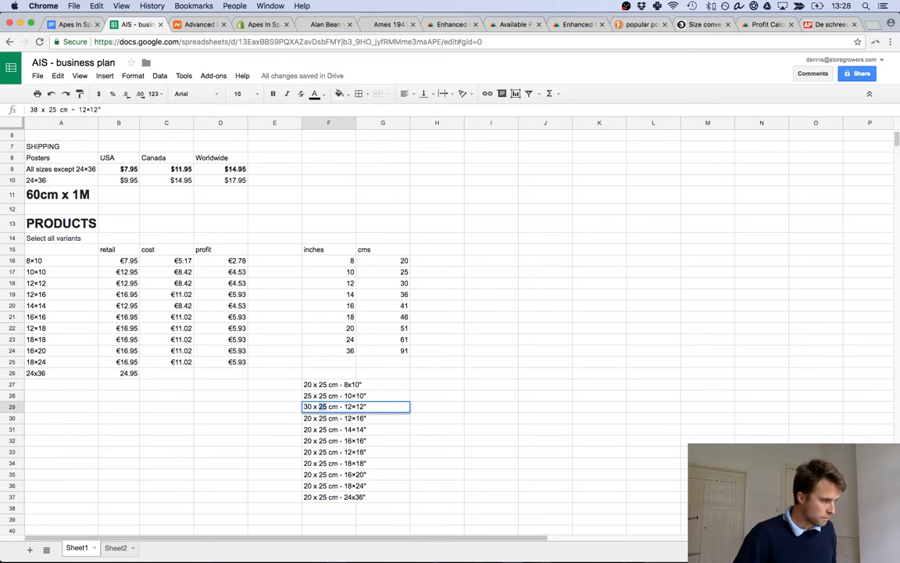
{"action": "type", "text": "30"}
{"action": "left_click", "coordinate": [266, 414]}
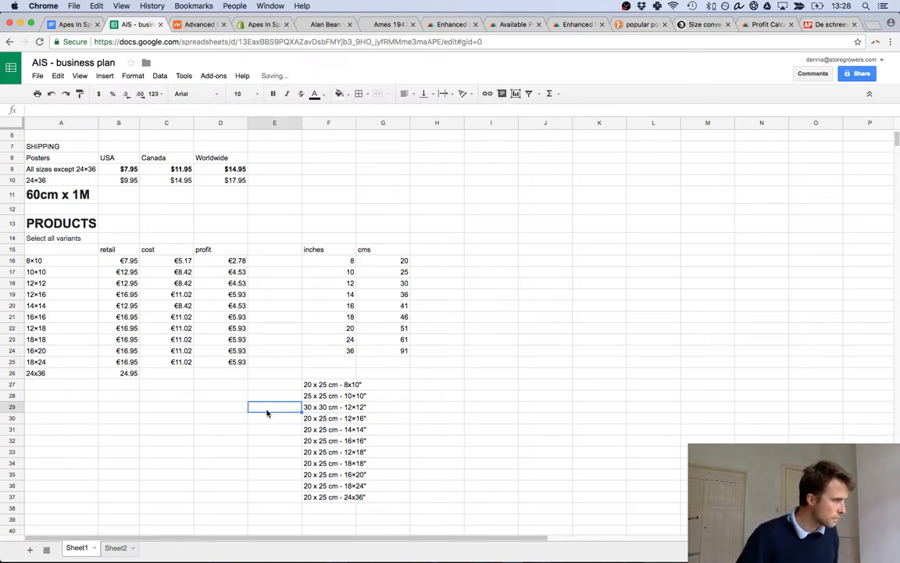
Correct the metric part of the 12×16" label in F30 to 30 x 41 cm and the 14×14" label in F31 to 36 x 36 cm.
{"action": "left_click", "coordinate": [307, 418]}
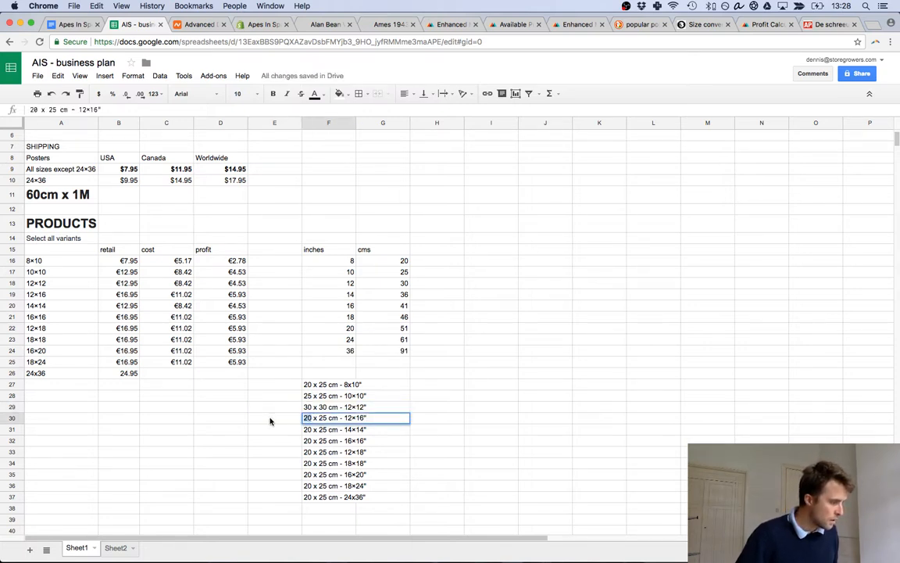
{"action": "type", "text": "30"}
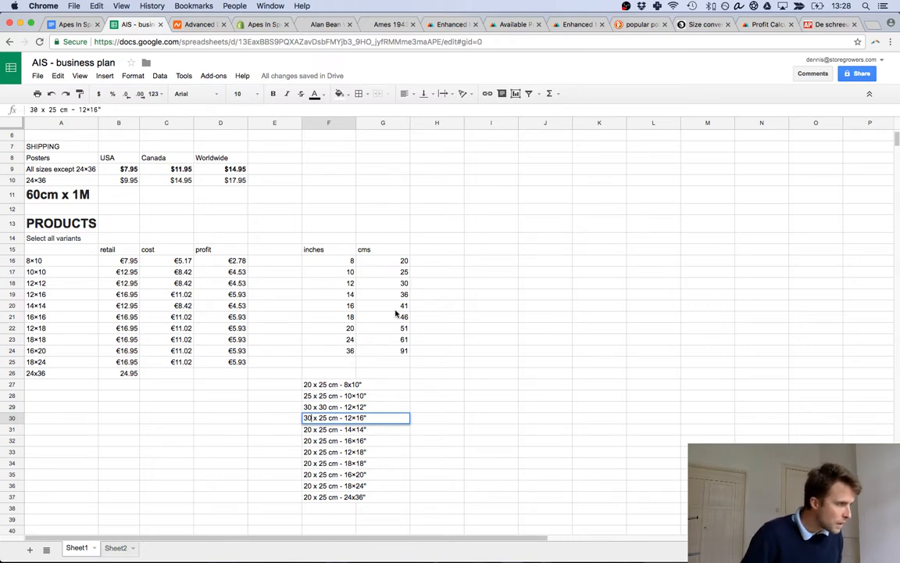
{"action": "double_click", "coordinate": [320, 418]}
{"action": "type", "text": "41"}
{"action": "left_click", "coordinate": [488, 371]}
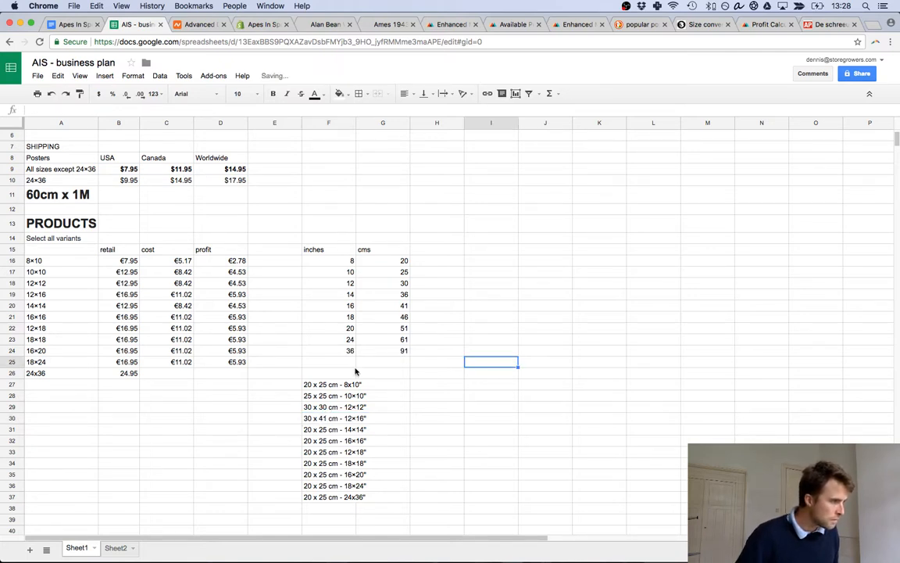
{"action": "left_click", "coordinate": [309, 429]}
{"action": "left_click_drag", "start_coordinate": [311, 429], "coordinate": [292, 427]}
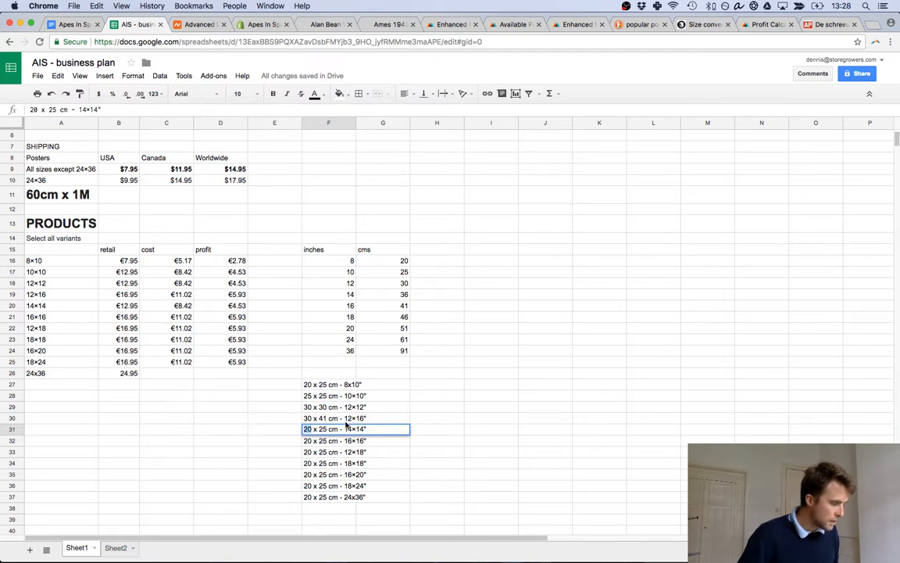
{"action": "type", "text": "36 x "}
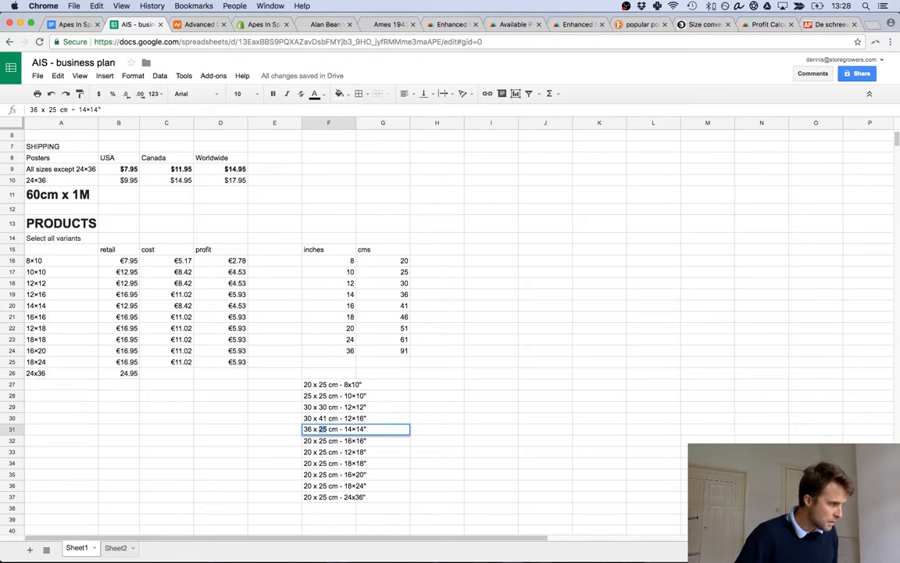
{"action": "type", "text": "36"}
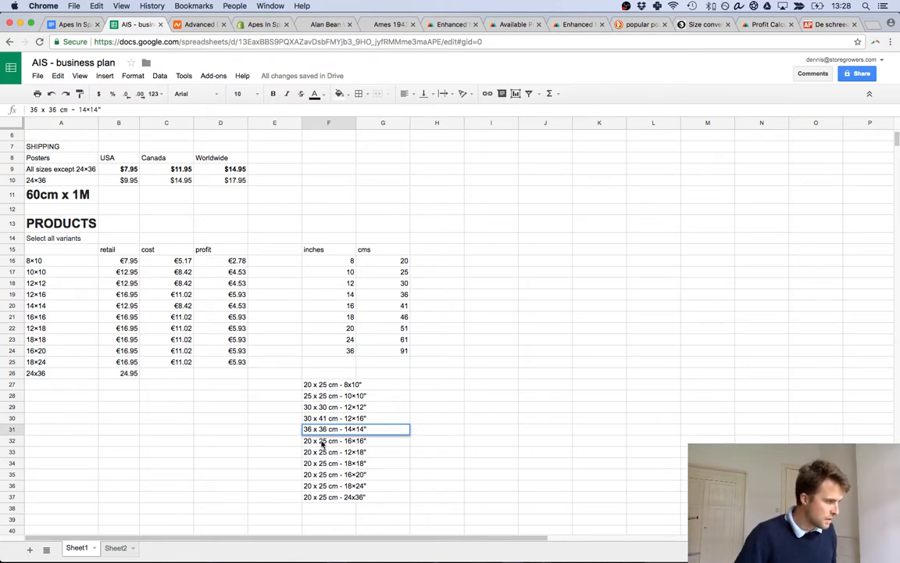
Correct the metric part of the 16×16" label in F32 to 41 x 41 cm and the 12×18" label in F33 to 30 x 46 cm.
{"action": "double_click", "coordinate": [310, 440]}
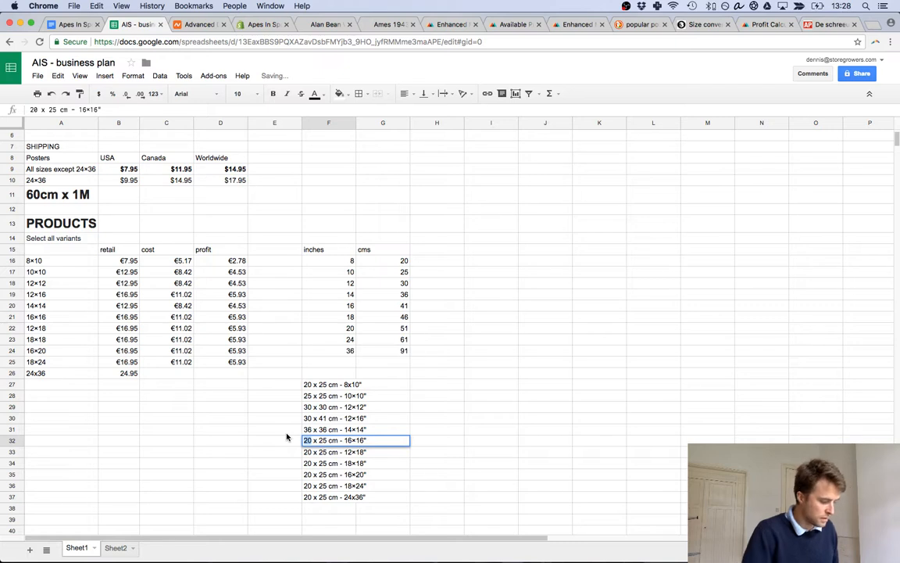
{"action": "type", "text": "41"}
{"action": "double_click", "coordinate": [320, 440]}
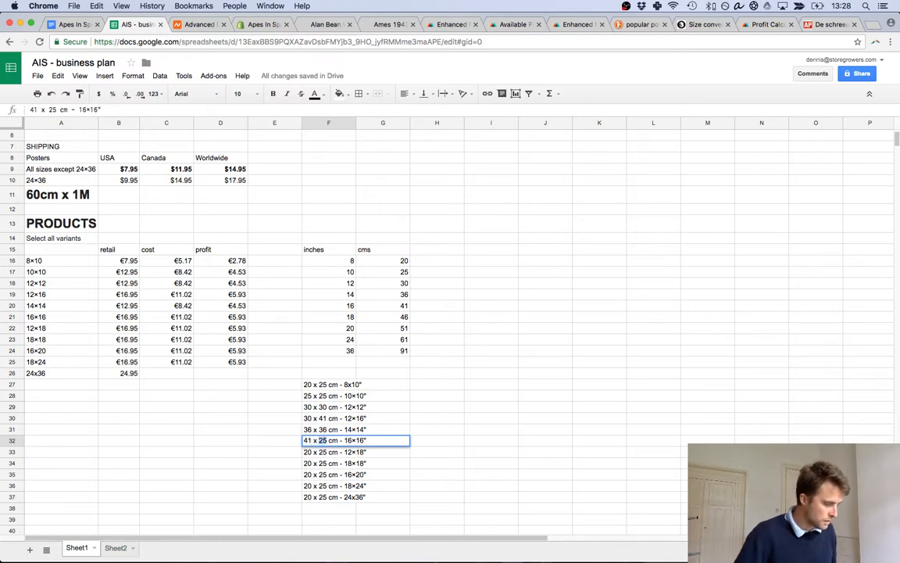
{"action": "type", "text": "41"}
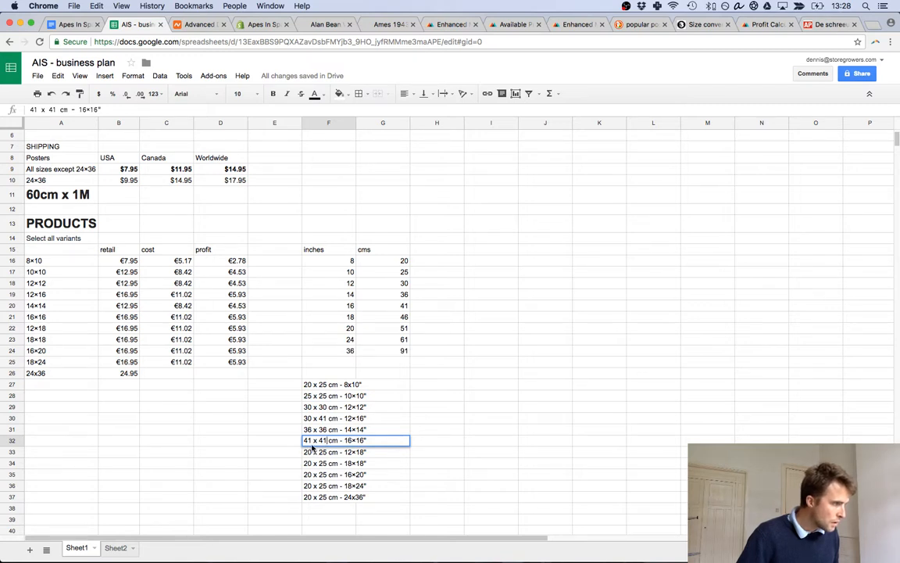
{"action": "left_click", "coordinate": [313, 452]}
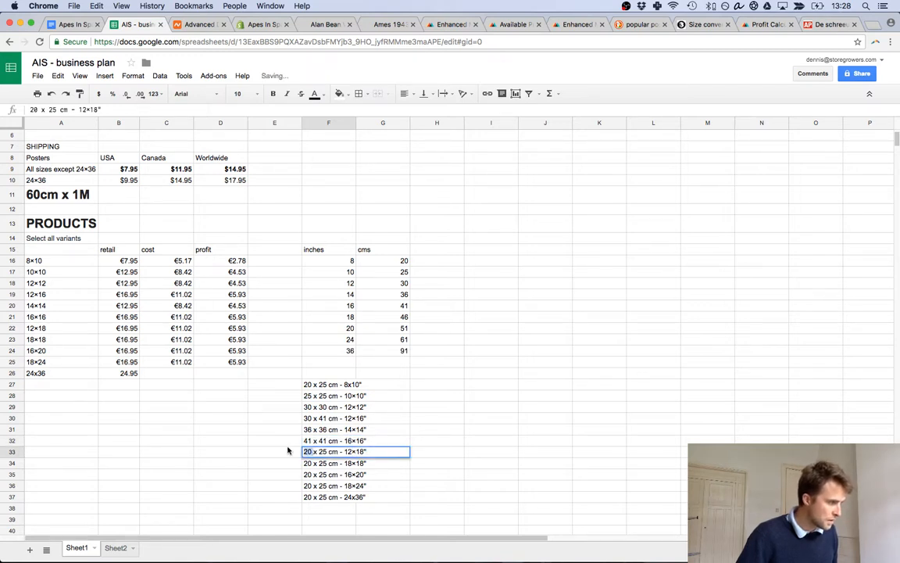
{"action": "type", "text": "30 x "}
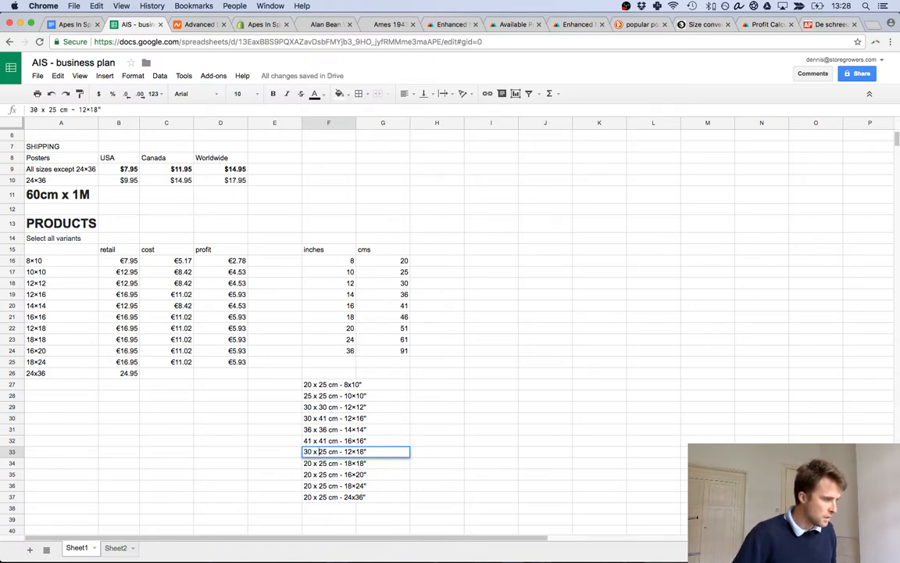
{"action": "type", "text": "46"}
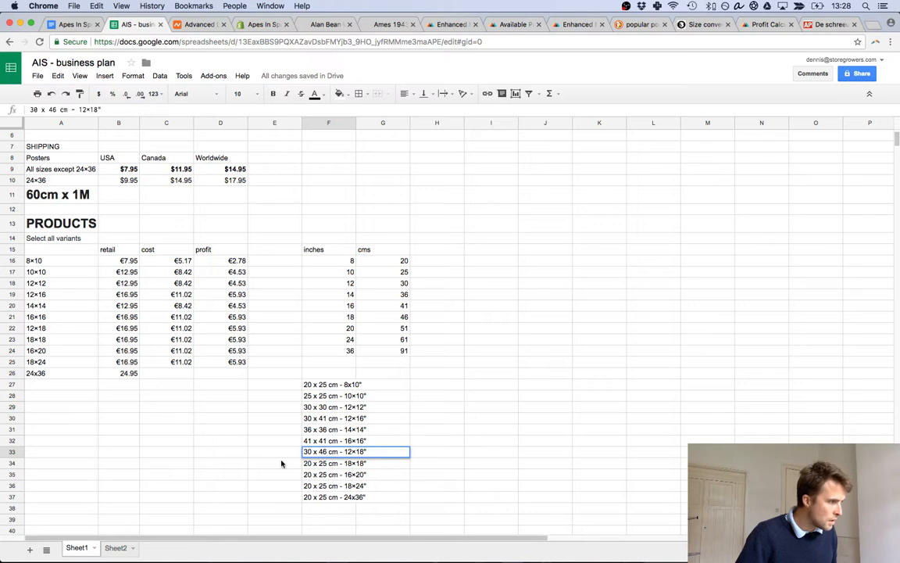
{"action": "key", "text": "Return"}
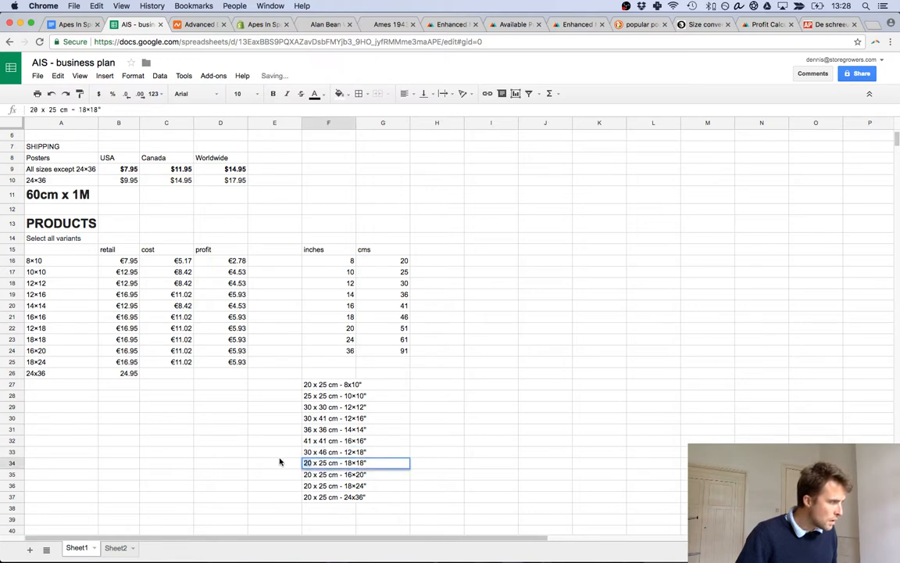
Correct the metric part of the 18×18" label in F34 to 46 x 46 cm and the 16×20" label in F35 to 41 x 51 cm.
{"action": "type", "text": "46"}
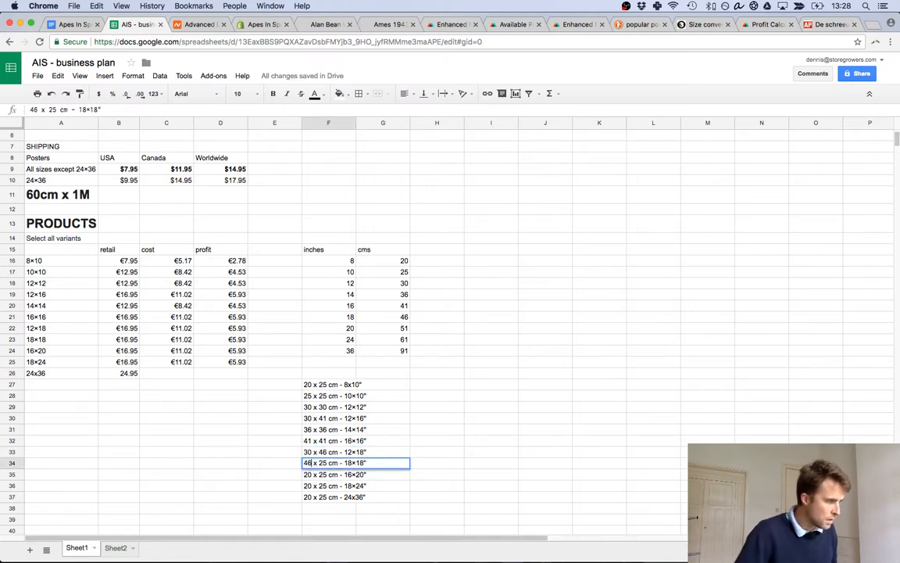
{"action": "key", "text": "Right"}
{"action": "key", "text": "Right"}
{"action": "key", "text": "Right"}
{"action": "type", "text": "46"}
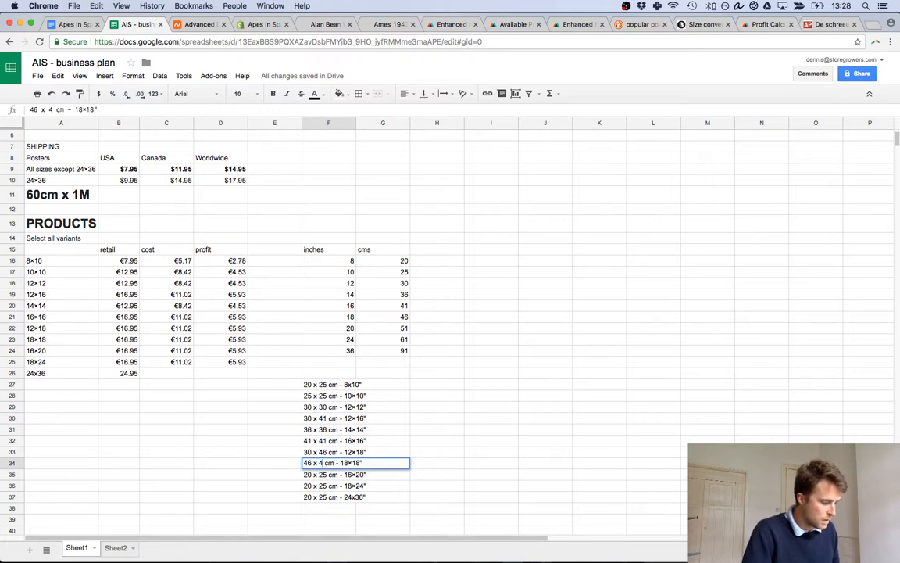
{"action": "left_click", "coordinate": [266, 464]}
{"action": "double_click", "coordinate": [310, 473]}
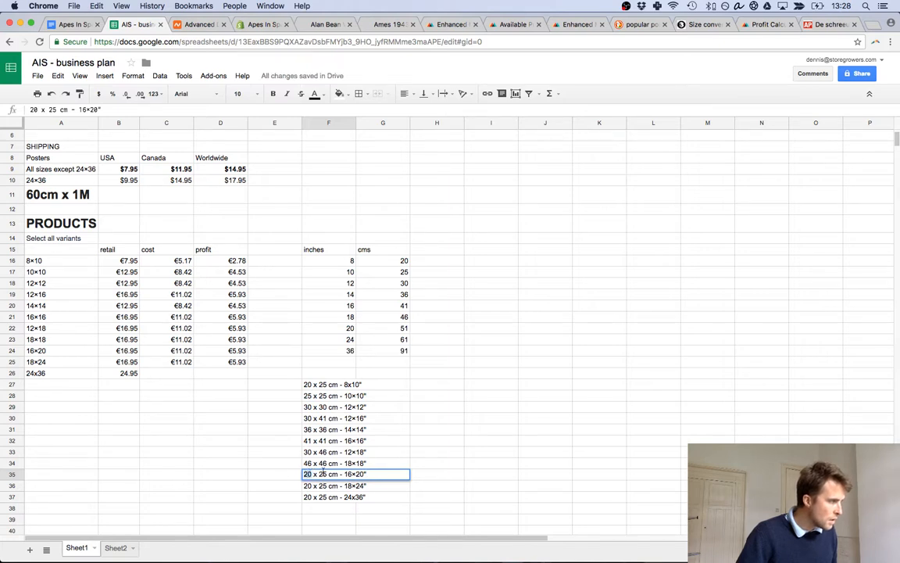
{"action": "type", "text": "41 x "}
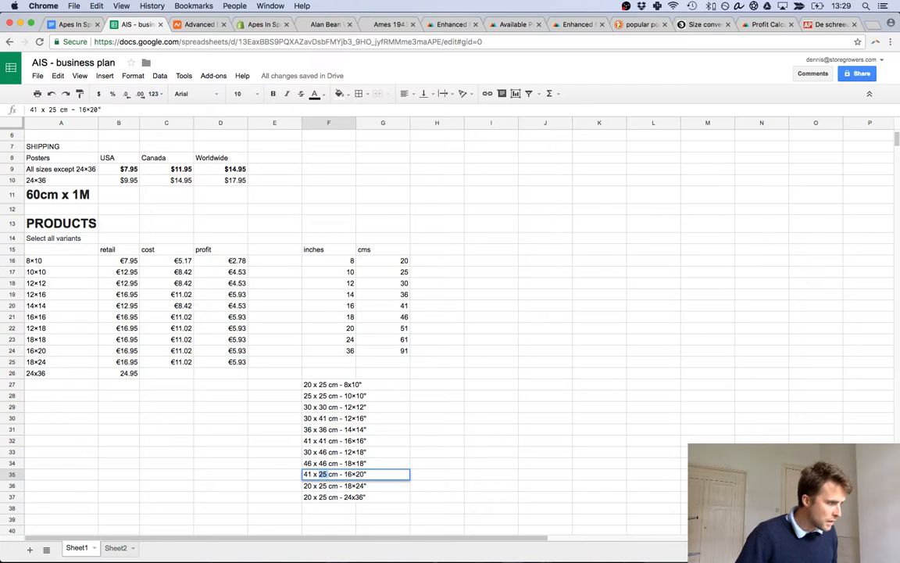
{"action": "type", "text": "51"}
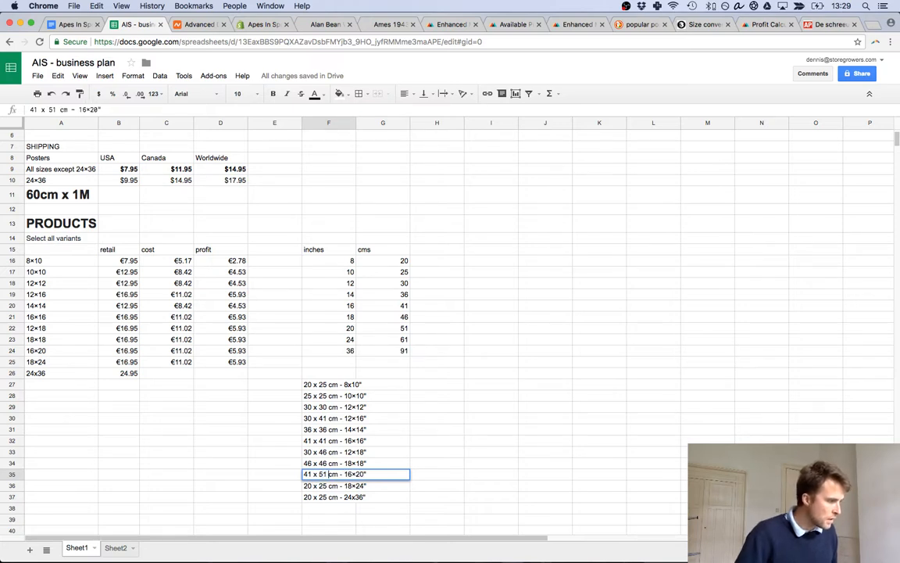
{"action": "left_click", "coordinate": [254, 478]}
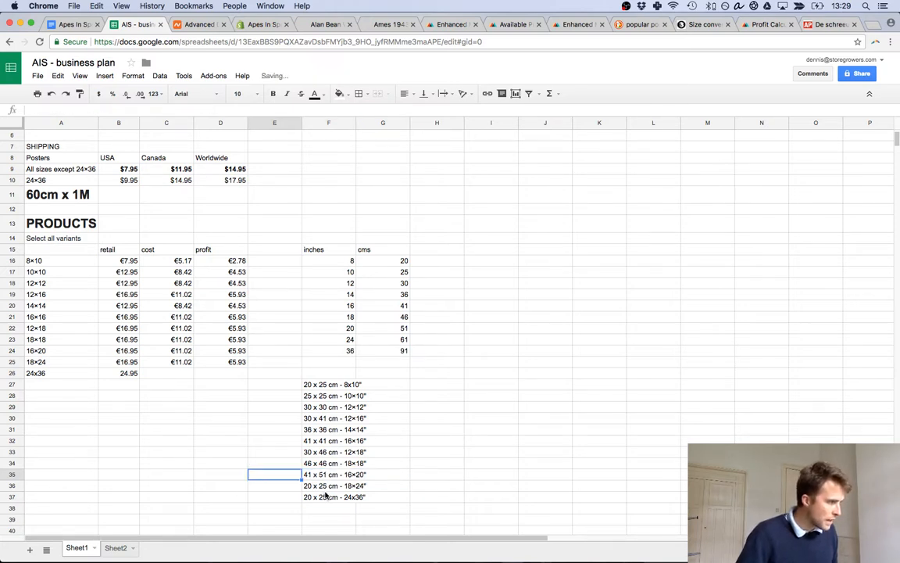
Correct the metric part of the 18×24" label in F36 to 46 x 61 cm and the 24x36" label in F37 to 61 x 91 cm.
{"action": "double_click", "coordinate": [320, 486]}
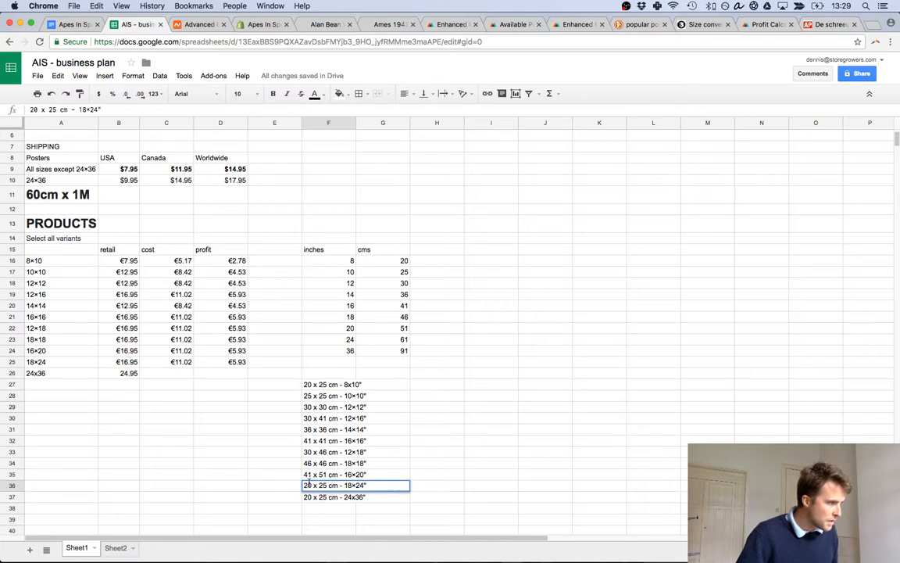
{"action": "double_click", "coordinate": [309, 485]}
{"action": "type", "text": "46 x "}
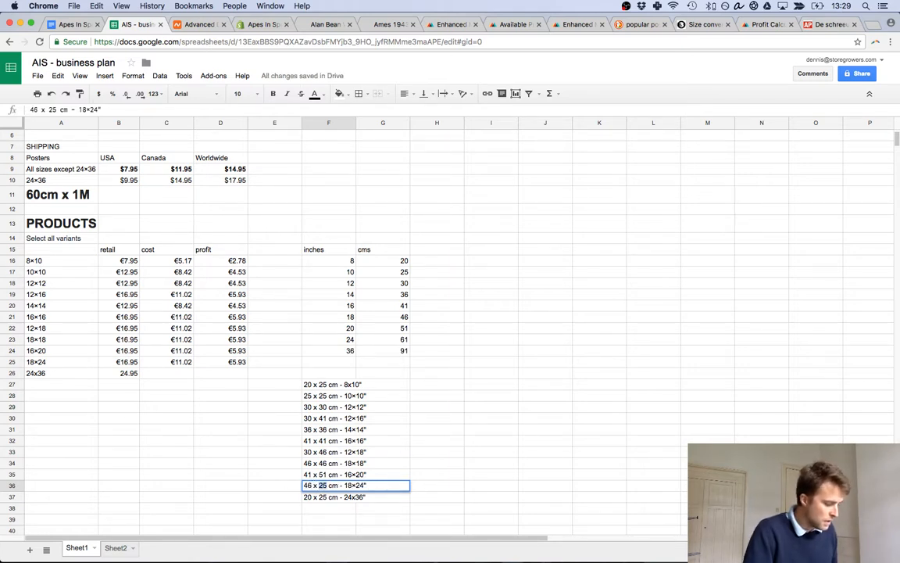
{"action": "type", "text": "61"}
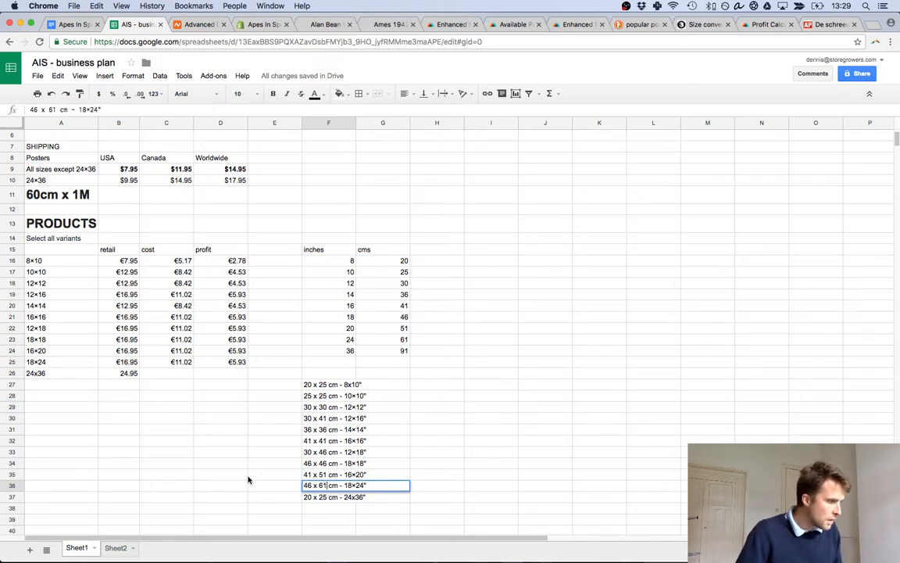
{"action": "left_click_drag", "start_coordinate": [247, 477], "coordinate": [301, 476]}
{"action": "left_click", "coordinate": [311, 494]}
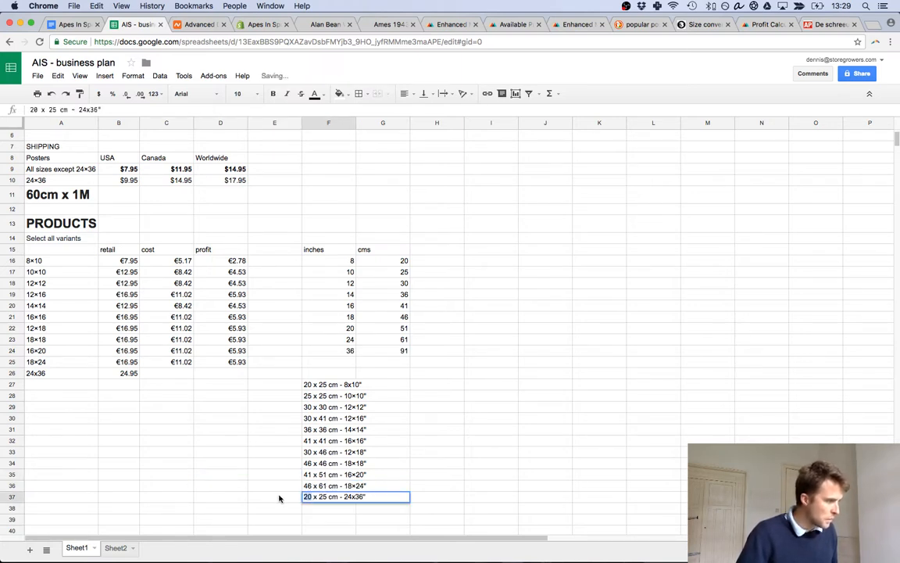
{"action": "type", "text": "61 x "}
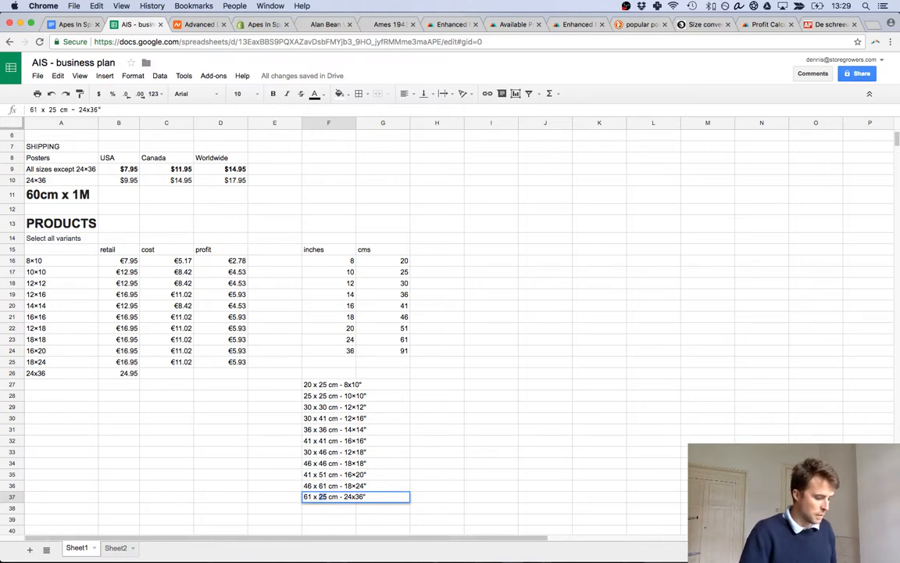
{"action": "type", "text": "91"}
{"action": "left_click", "coordinate": [242, 467]}
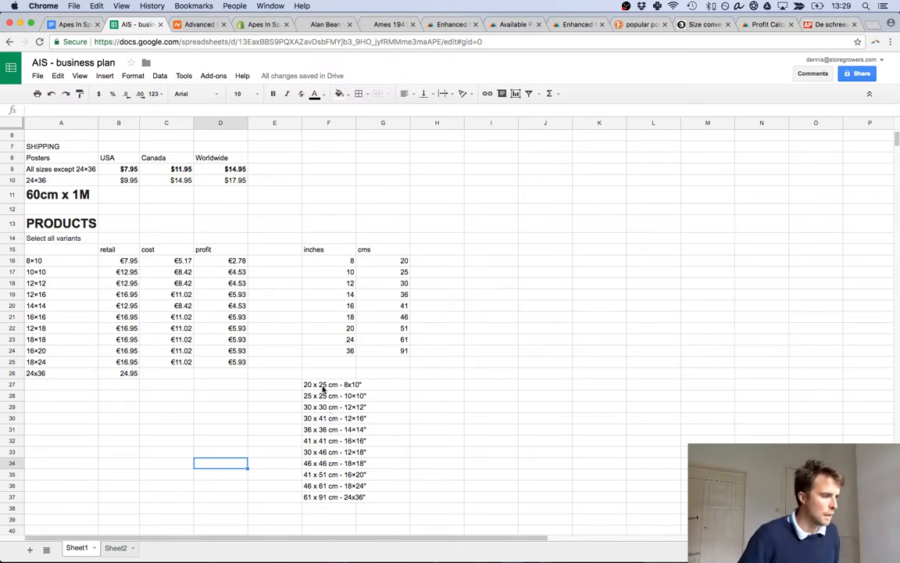
{"action": "mouse_move", "coordinate": [321, 388]}
{"action": "left_mouse_down"}
{"action": "mouse_move", "coordinate": [327, 426]}
{"action": "mouse_move", "coordinate": [327, 402]}
{"action": "left_mouse_up"}
{"action": "left_click", "coordinate": [387, 385]}
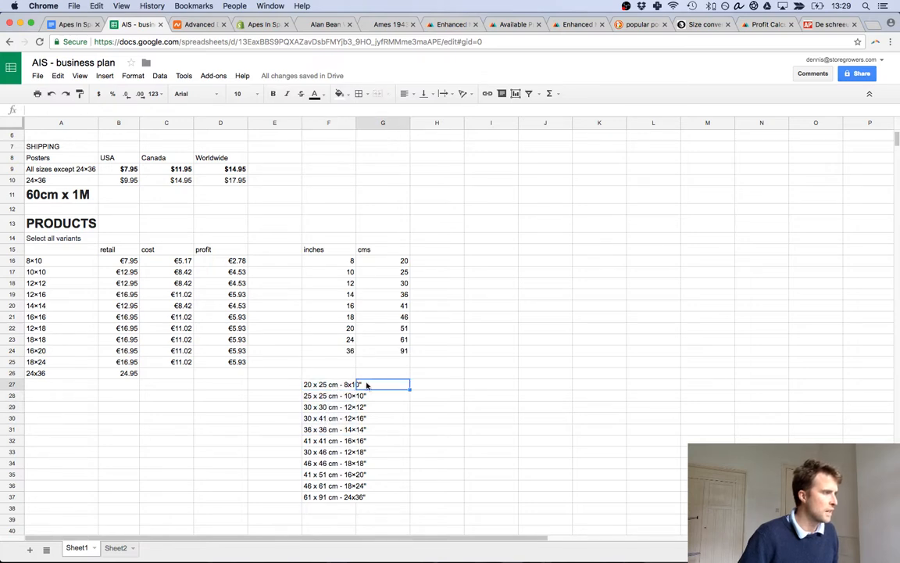
Switch to Shopify and open all products of the product list in the bulk editor.
{"action": "left_click", "coordinate": [325, 397]}
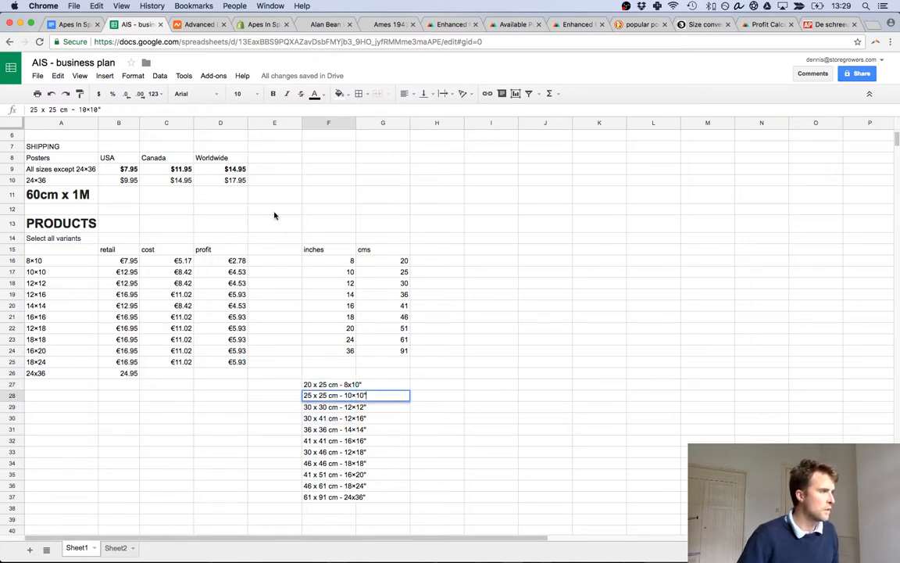
{"action": "left_click", "coordinate": [257, 24]}
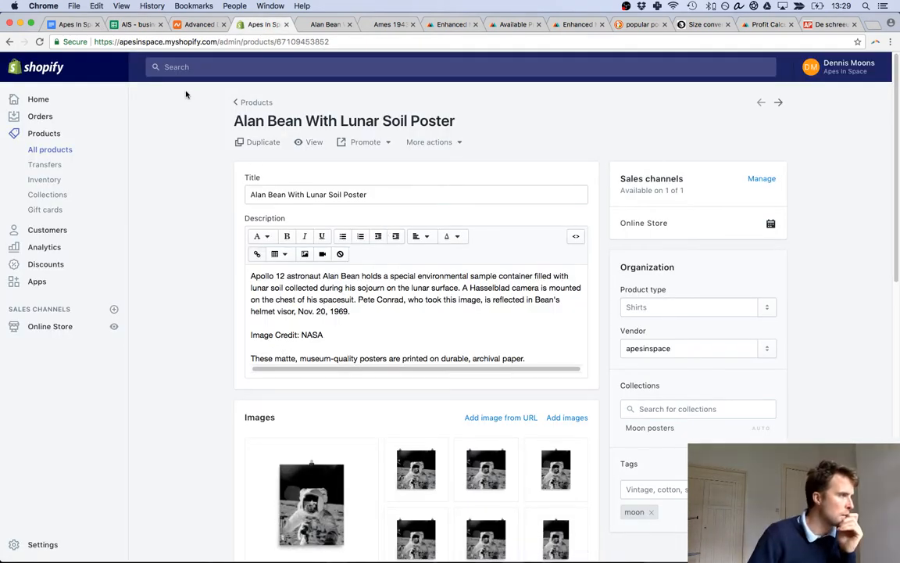
{"action": "left_click", "coordinate": [56, 149]}
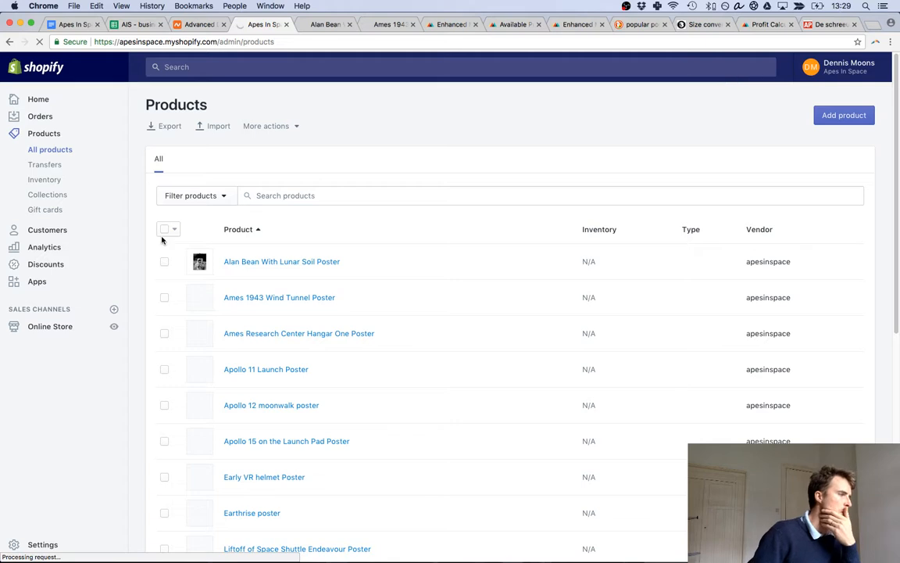
{"action": "left_click", "coordinate": [164, 229]}
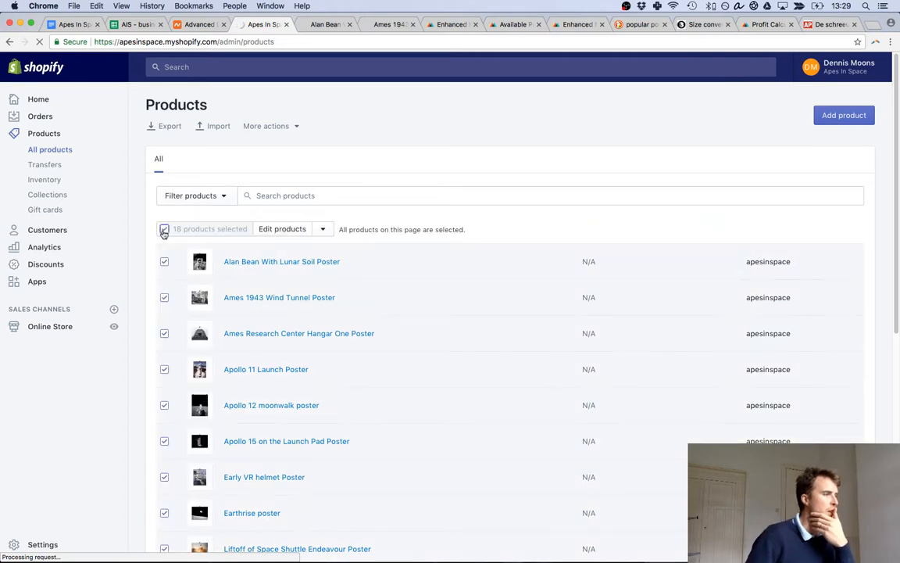
{"action": "left_click", "coordinate": [283, 231]}
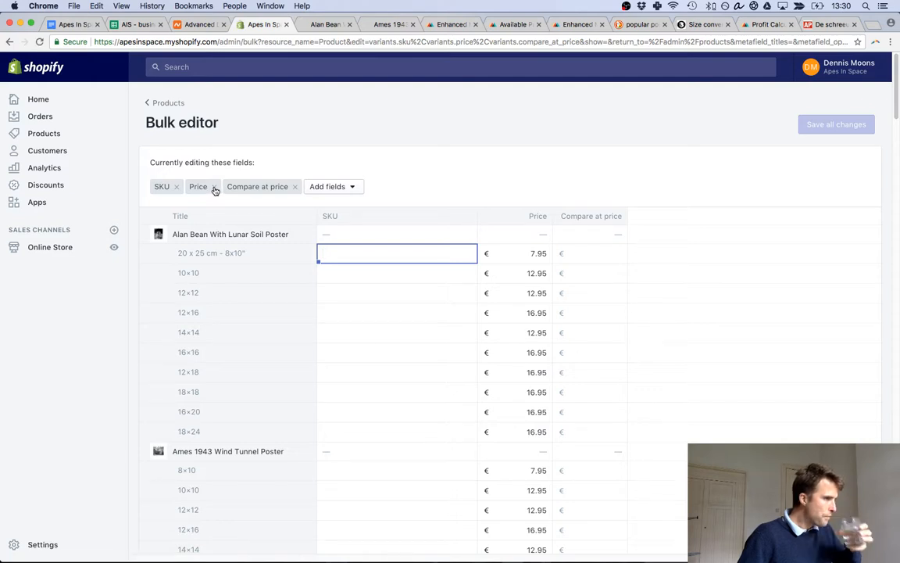
Add the Title and Template fields to the bulk editor and try to edit the 10×10 variant name.
{"action": "left_click", "coordinate": [340, 188]}
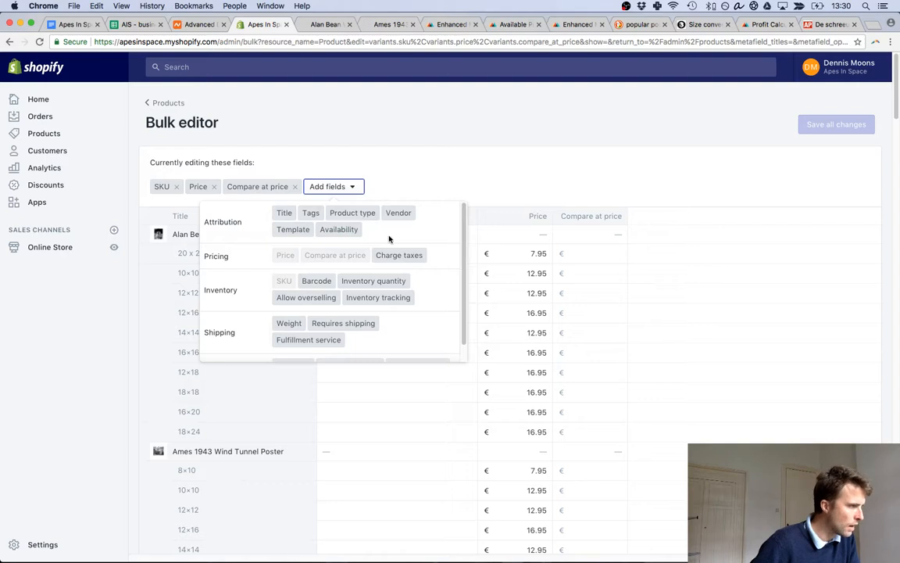
{"action": "left_click", "coordinate": [465, 146]}
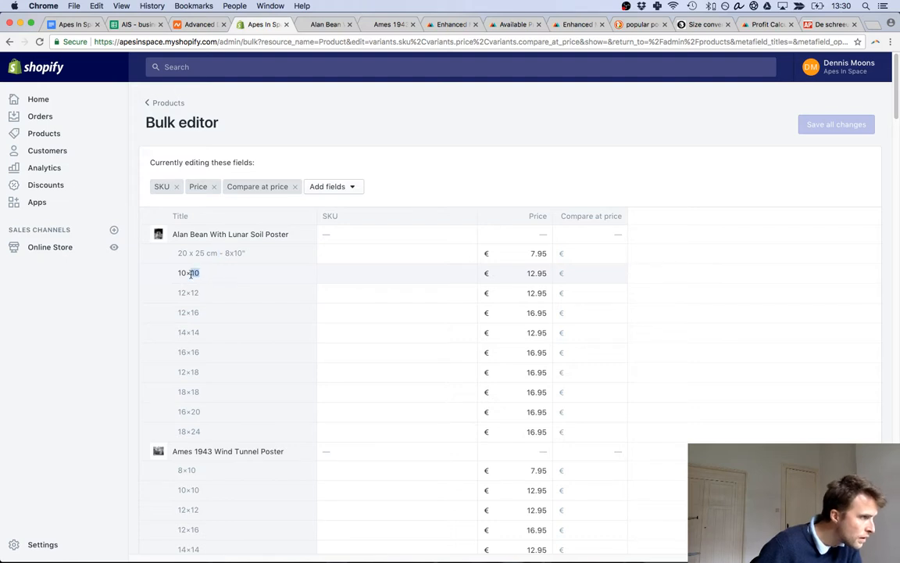
{"action": "left_click", "coordinate": [338, 186]}
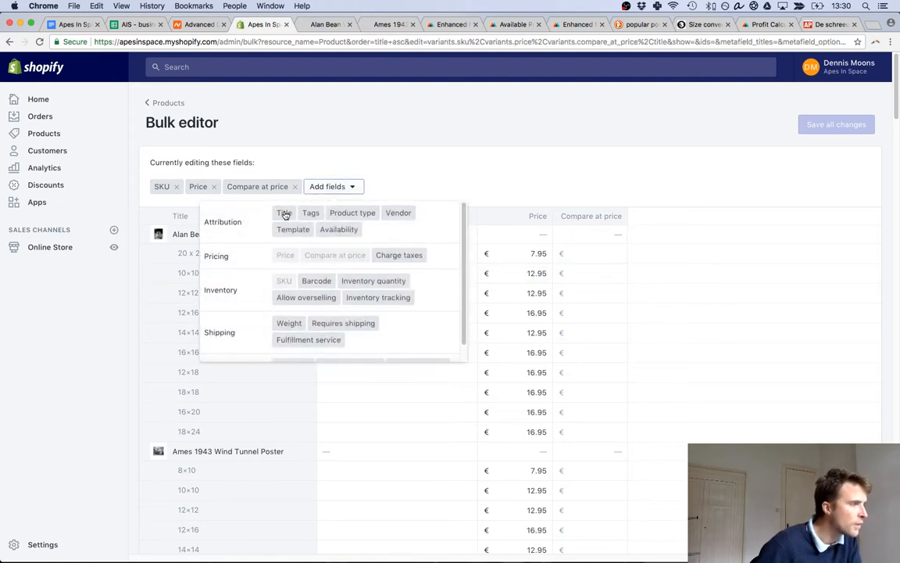
{"action": "left_click", "coordinate": [361, 131]}
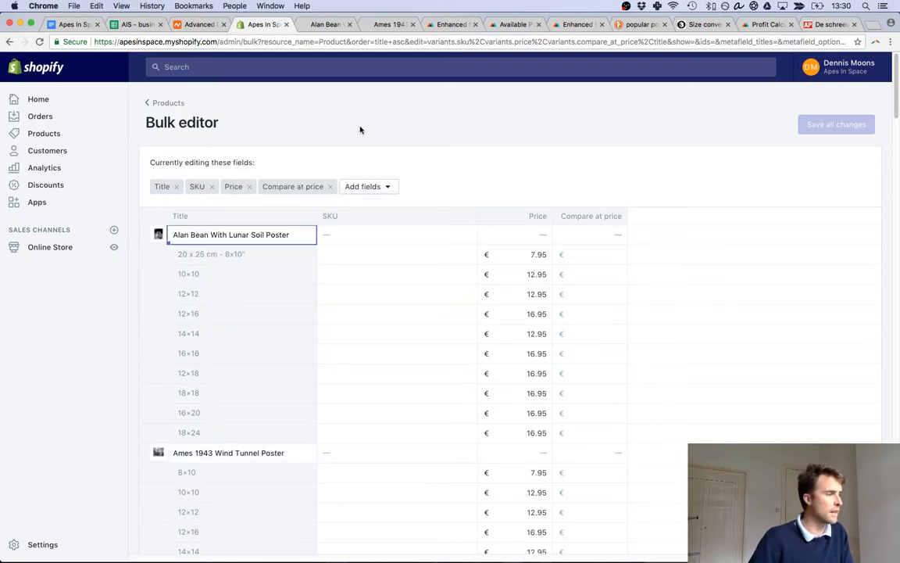
{"action": "left_click", "coordinate": [197, 273]}
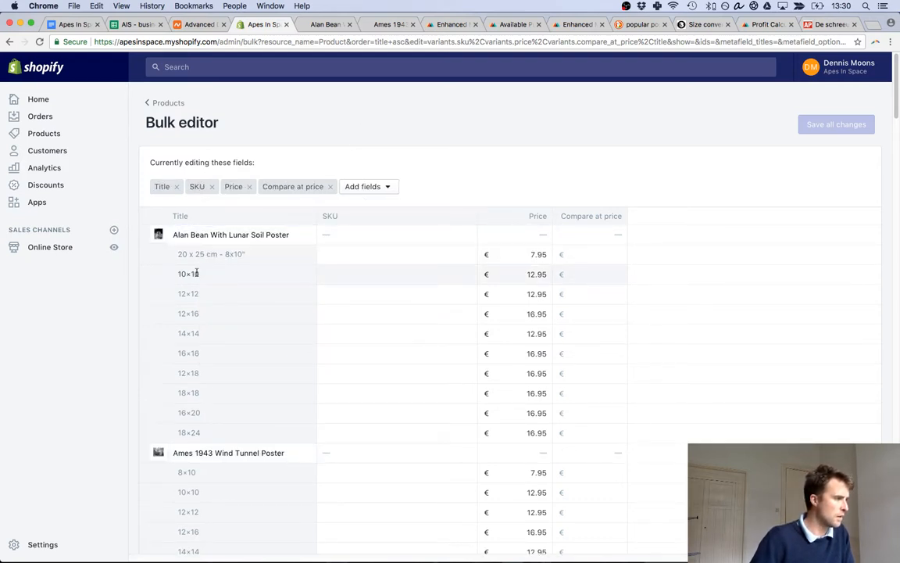
{"action": "left_click", "coordinate": [369, 187]}
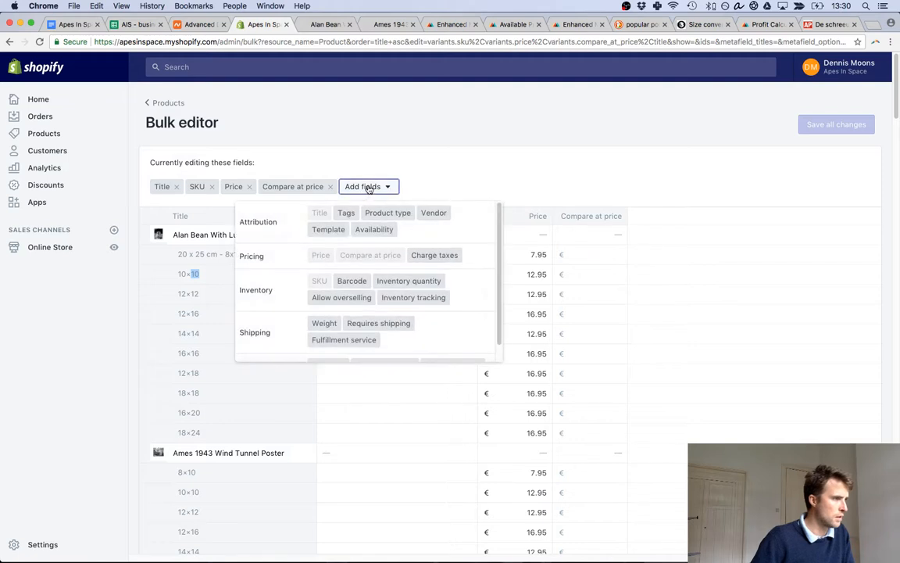
{"action": "left_click", "coordinate": [339, 232]}
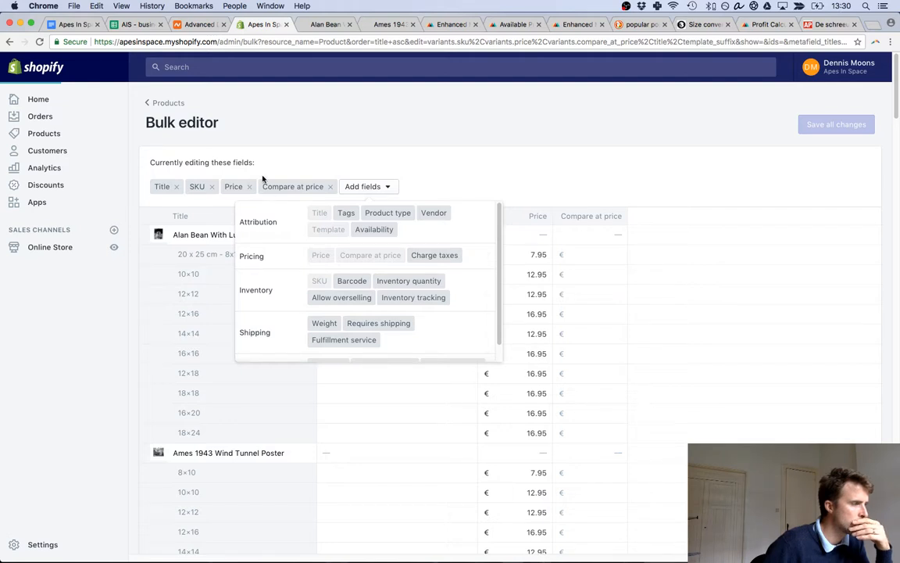
Remove the SKU, Price, Template and Compare at price fields from the bulk editor.
{"action": "left_click", "coordinate": [213, 187]}
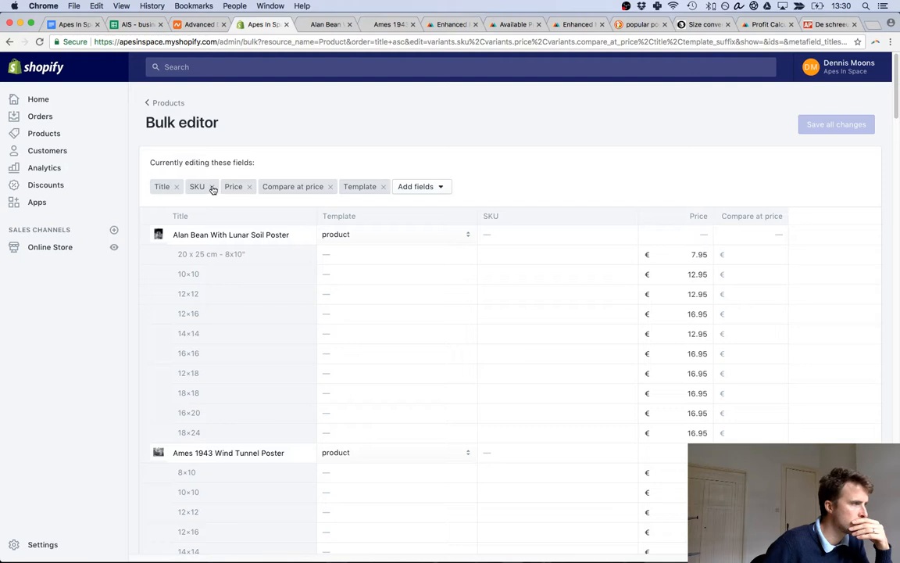
{"action": "left_click", "coordinate": [212, 187]}
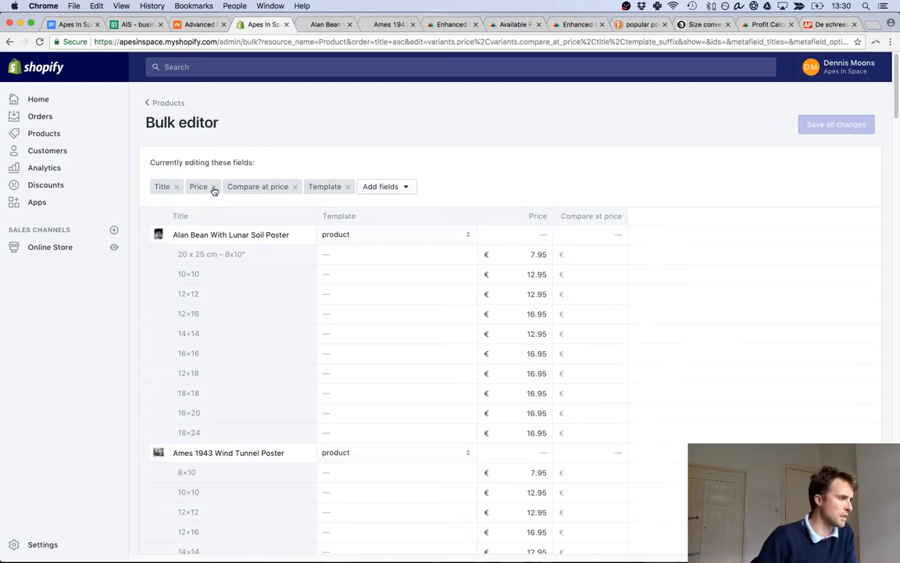
{"action": "left_click", "coordinate": [213, 187]}
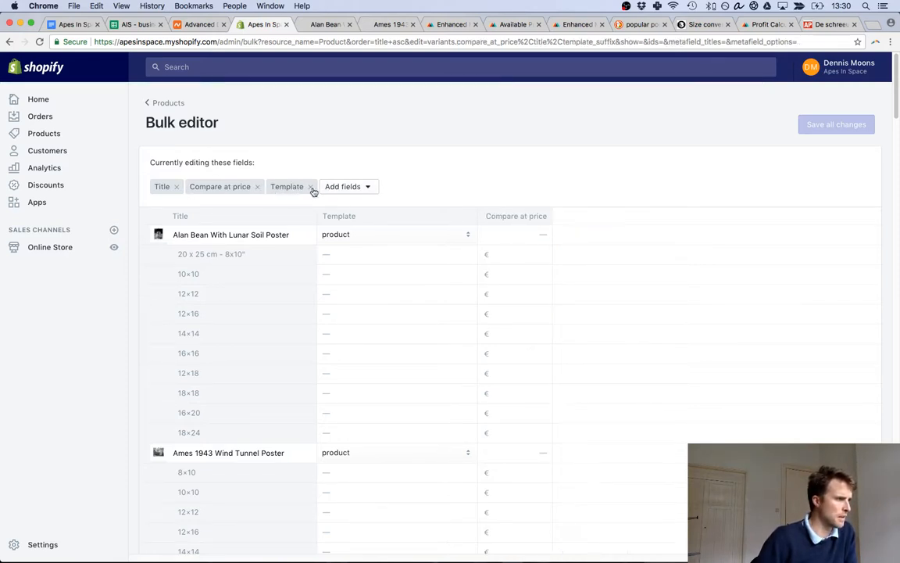
{"action": "left_click", "coordinate": [310, 187]}
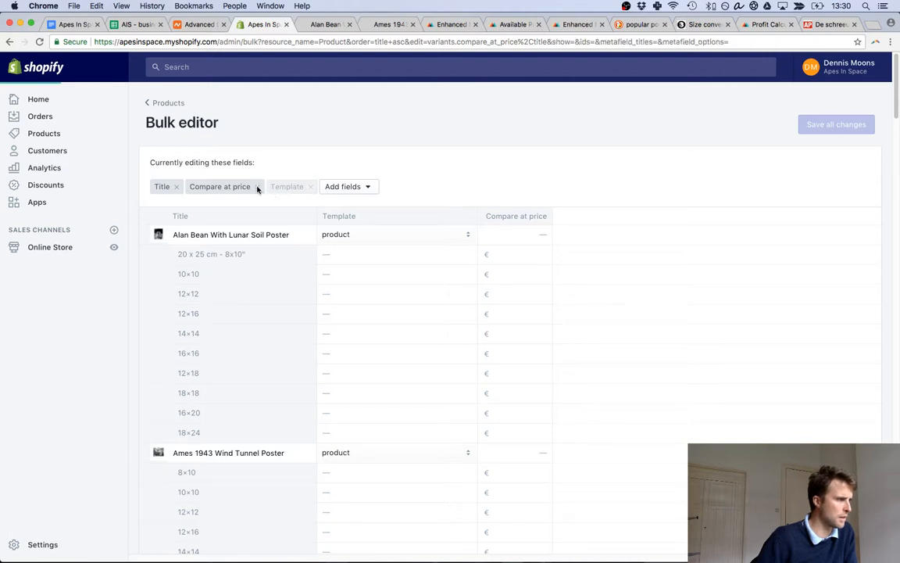
{"action": "left_click", "coordinate": [258, 187]}
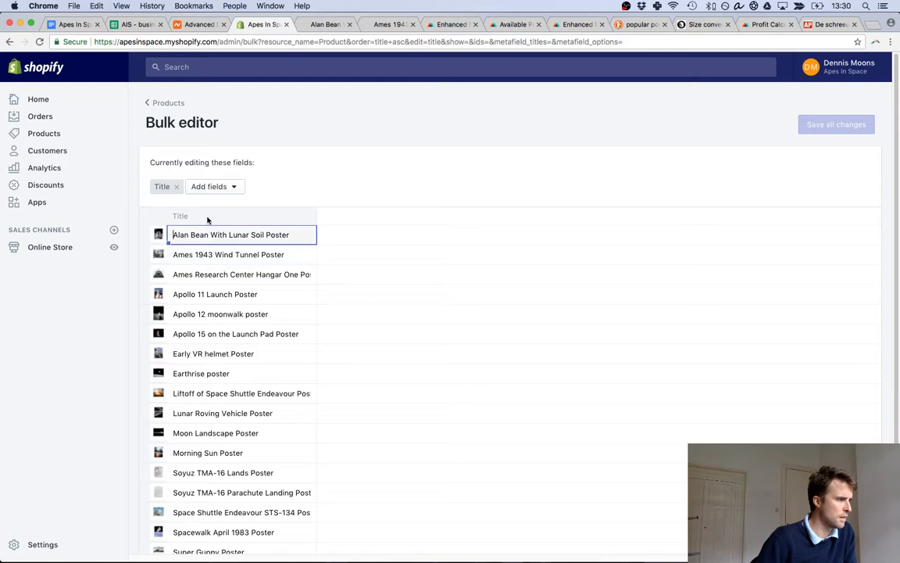
Add the SKU field, try to edit the first poster's variant names in the bulk editor, and return to the product list.
{"action": "left_click", "coordinate": [222, 188]}
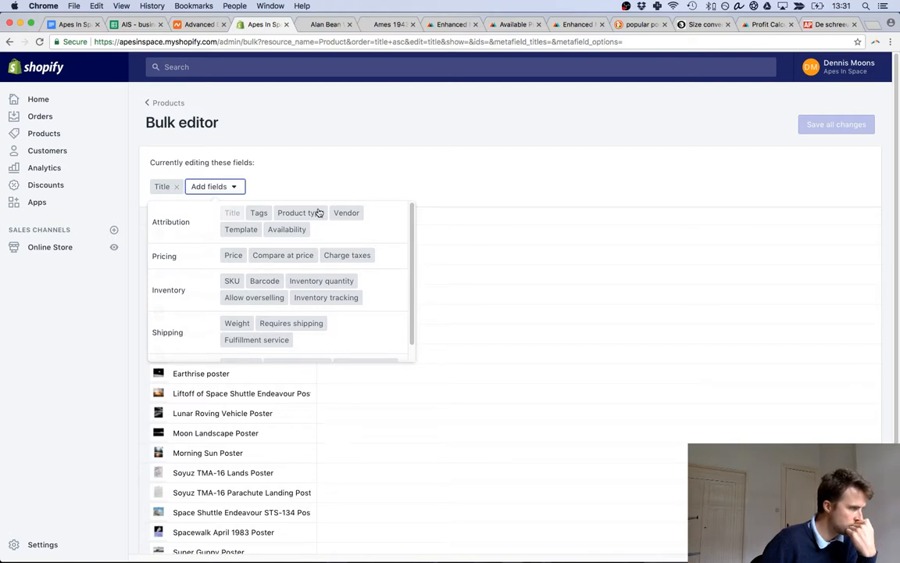
{"action": "left_click", "coordinate": [234, 281]}
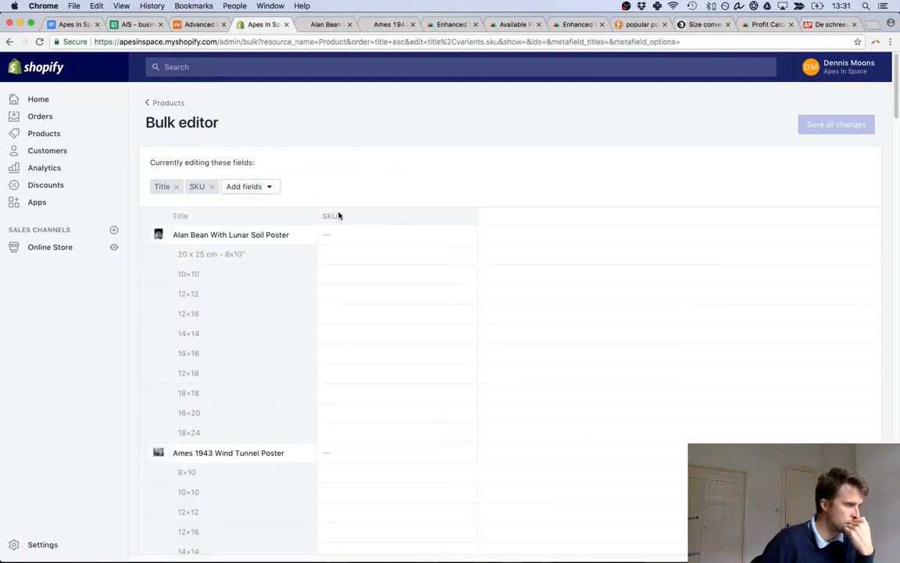
{"action": "double_click", "coordinate": [243, 255]}
{"action": "left_click", "coordinate": [240, 274]}
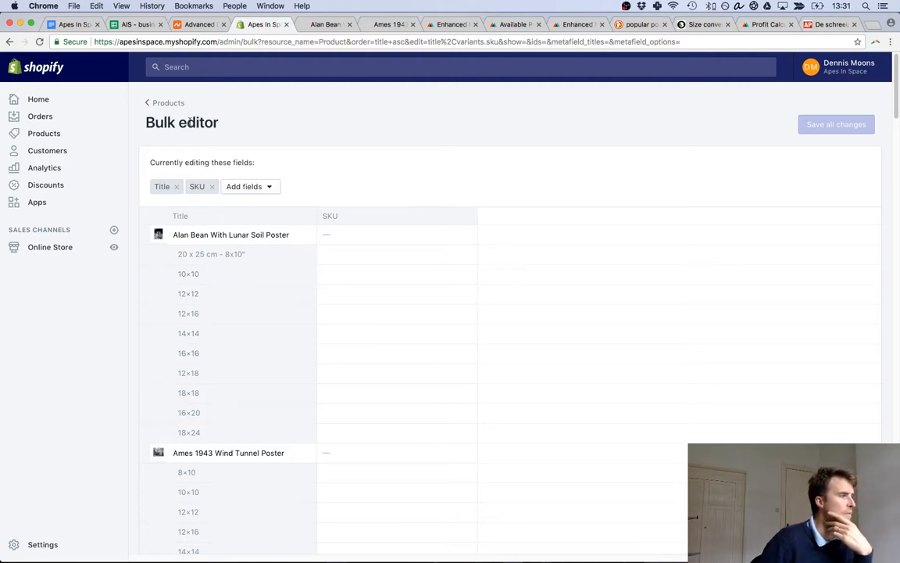
{"action": "left_click", "coordinate": [169, 102]}
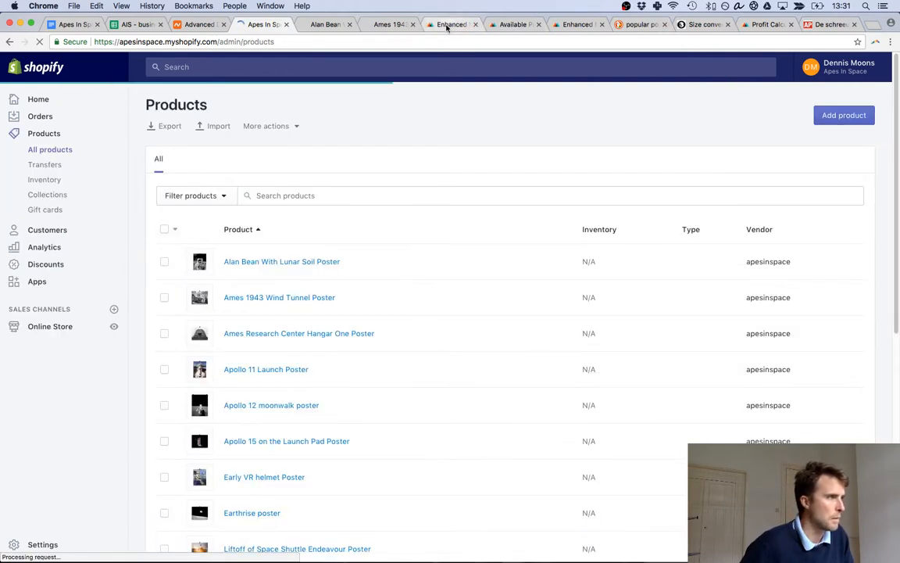
Close all browser tabs except the Apes In Space document, the business plan spreadsheet and the Shopify products page.
{"action": "left_click", "coordinate": [349, 24]}
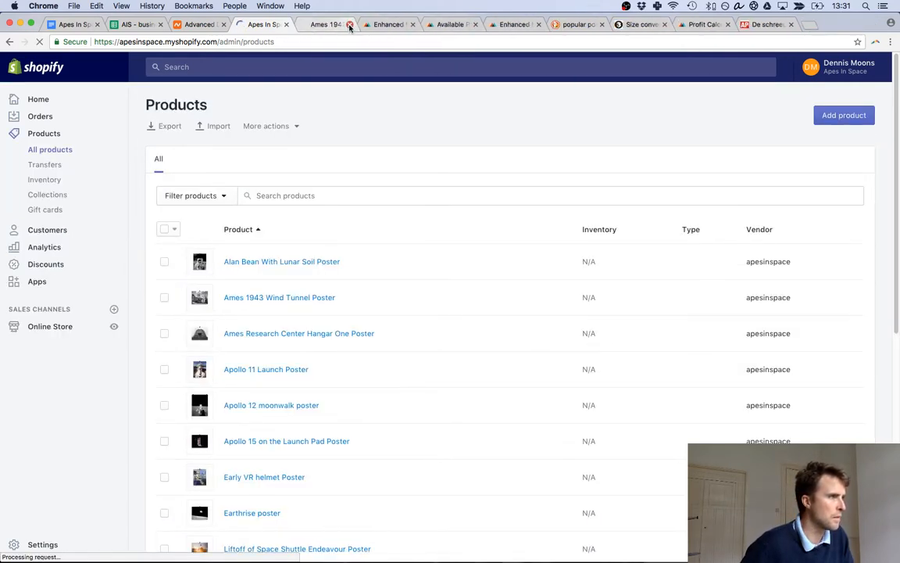
{"action": "left_click", "coordinate": [350, 24]}
{"action": "left_click", "coordinate": [349, 24]}
{"action": "left_click", "coordinate": [350, 24]}
{"action": "left_click", "coordinate": [349, 24]}
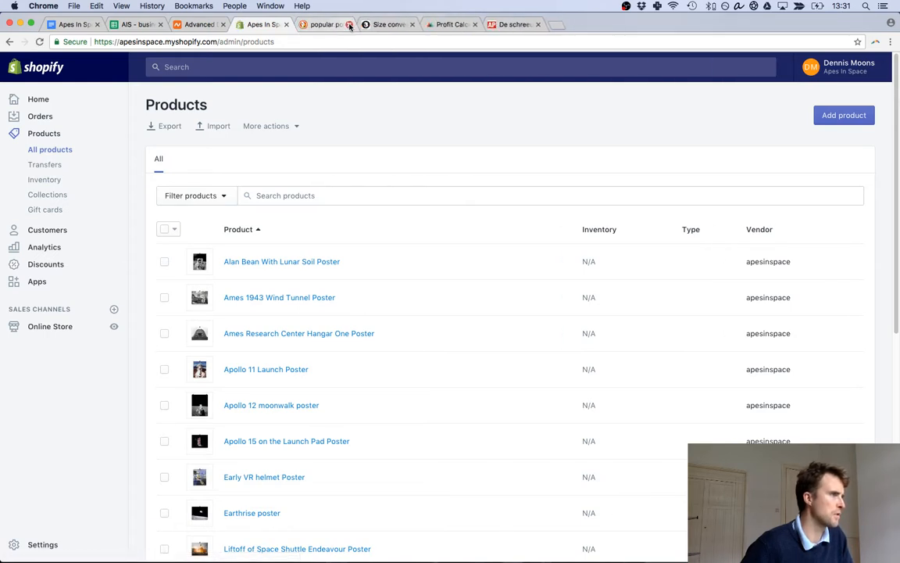
{"action": "left_click", "coordinate": [350, 24]}
{"action": "left_click", "coordinate": [349, 24]}
{"action": "left_click", "coordinate": [350, 24]}
{"action": "left_click", "coordinate": [349, 24]}
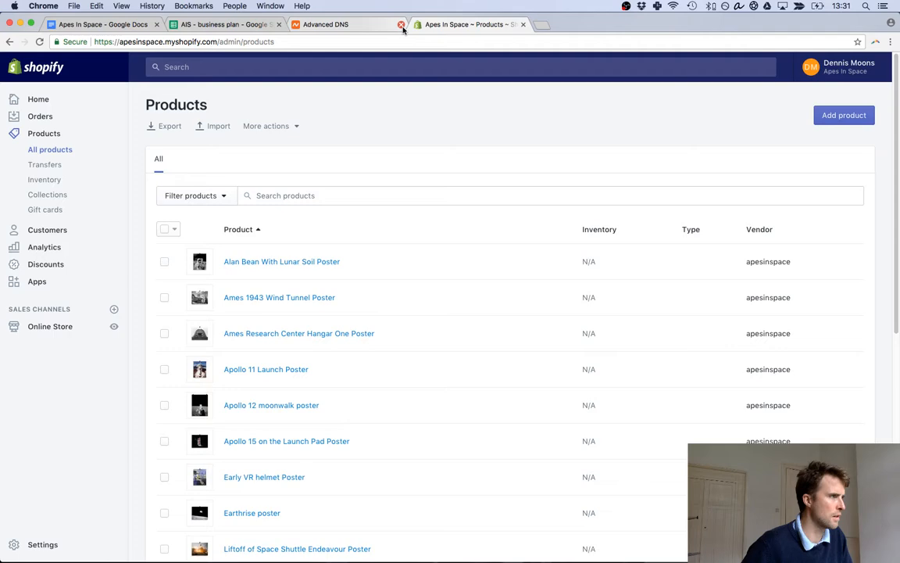
{"action": "left_click", "coordinate": [401, 24]}
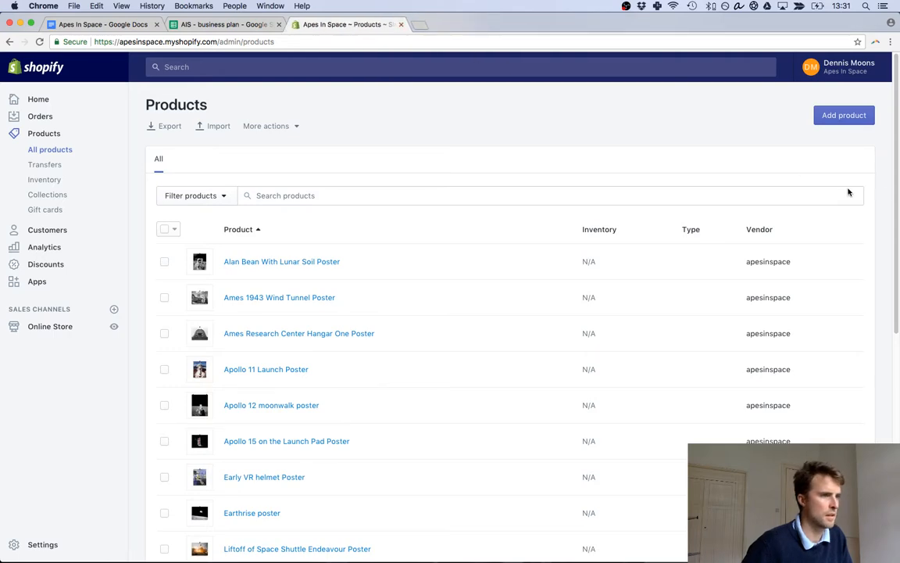
Move the business plan spreadsheet into its own window and arrange it side by side with the Shopify window.
{"action": "left_click_drag", "start_coordinate": [212, 24], "coordinate": [378, 99]}
{"action": "left_click", "coordinate": [802, 36]}
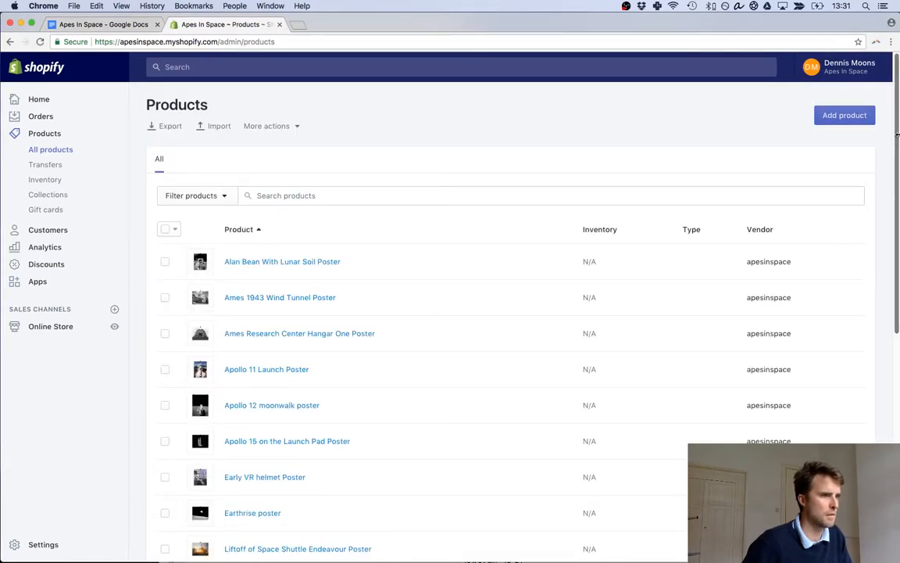
{"action": "left_click_drag", "start_coordinate": [897, 134], "coordinate": [433, 135]}
{"action": "left_click", "coordinate": [556, 27]}
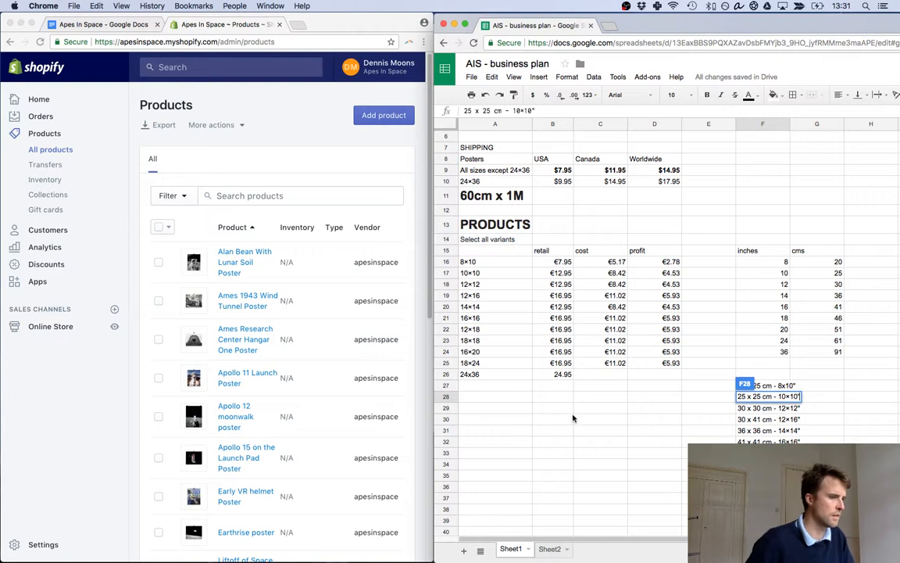
{"action": "left_click", "coordinate": [572, 418]}
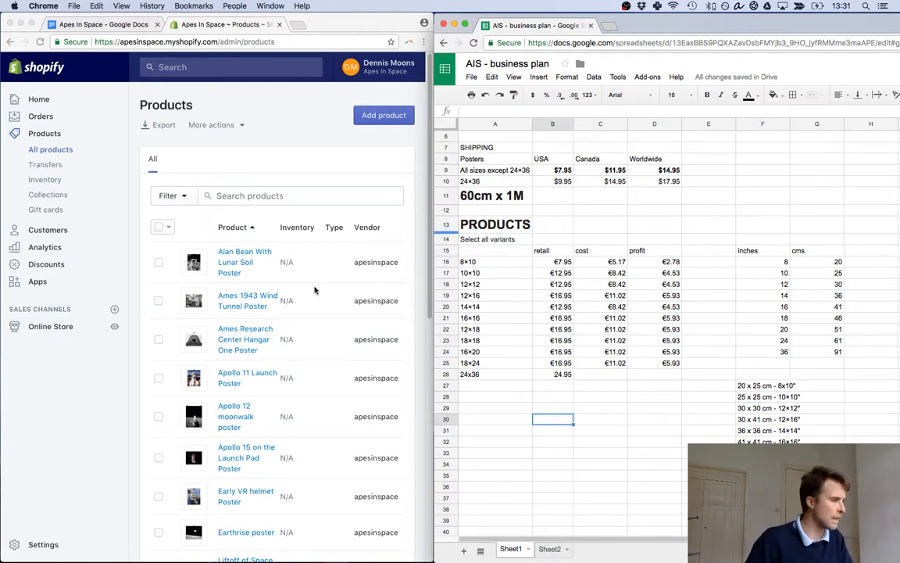
Open the Alan Bean With Lunar Soil Poster product in Shopify at its Variants section.
{"action": "left_click", "coordinate": [205, 244]}
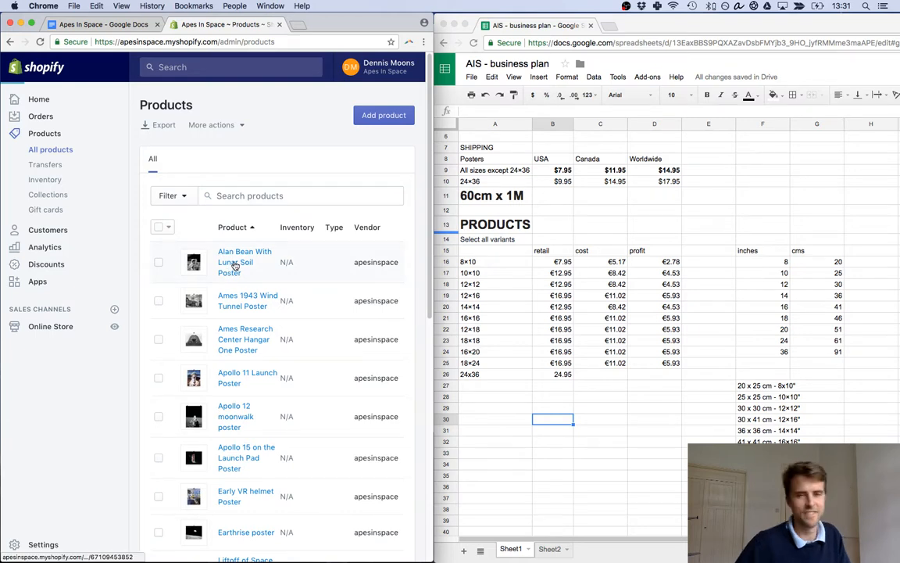
{"action": "left_click", "coordinate": [234, 265]}
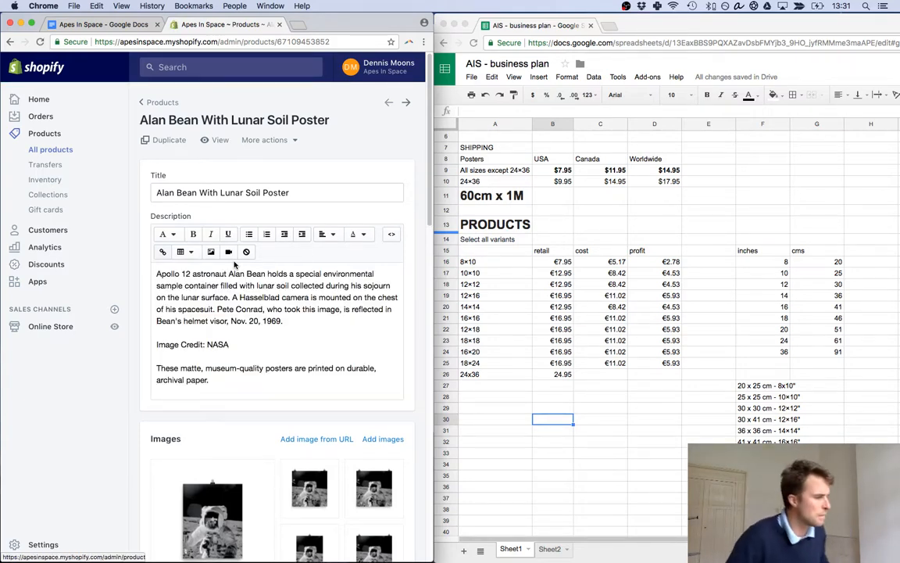
{"action": "scroll", "coordinate": [242, 328], "scroll_direction": "down", "scroll_amount": 5}
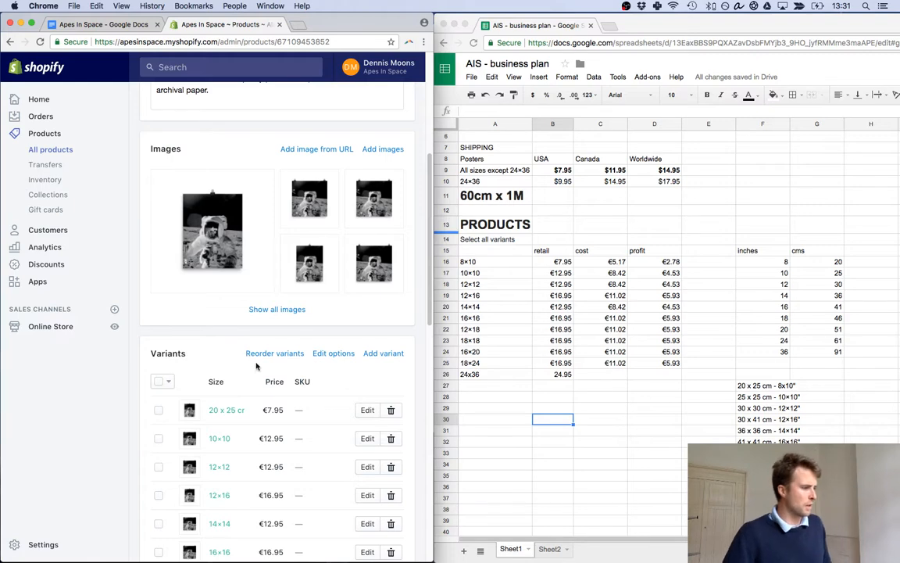
Copy the label from F28 into the size of the poster's 10×10 variant, making it 25 x 25 cm - 10×10".
{"action": "left_click", "coordinate": [747, 396]}
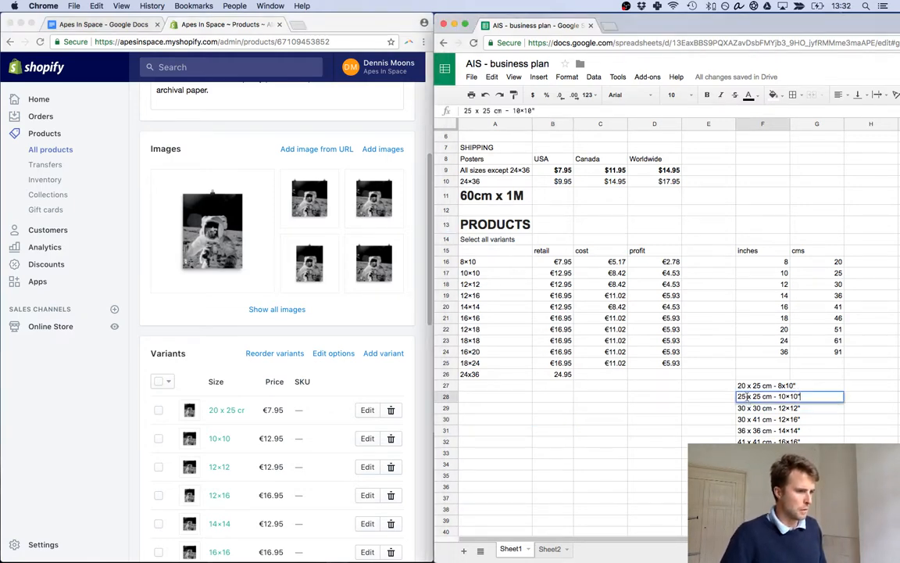
{"action": "key", "text": "Return"}
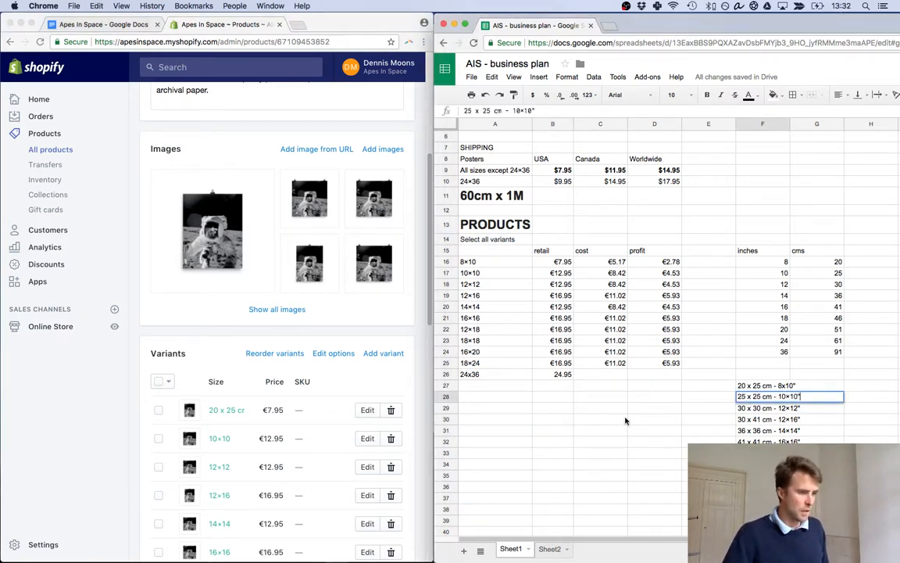
{"action": "left_click", "coordinate": [219, 441]}
{"action": "double_click", "coordinate": [220, 439]}
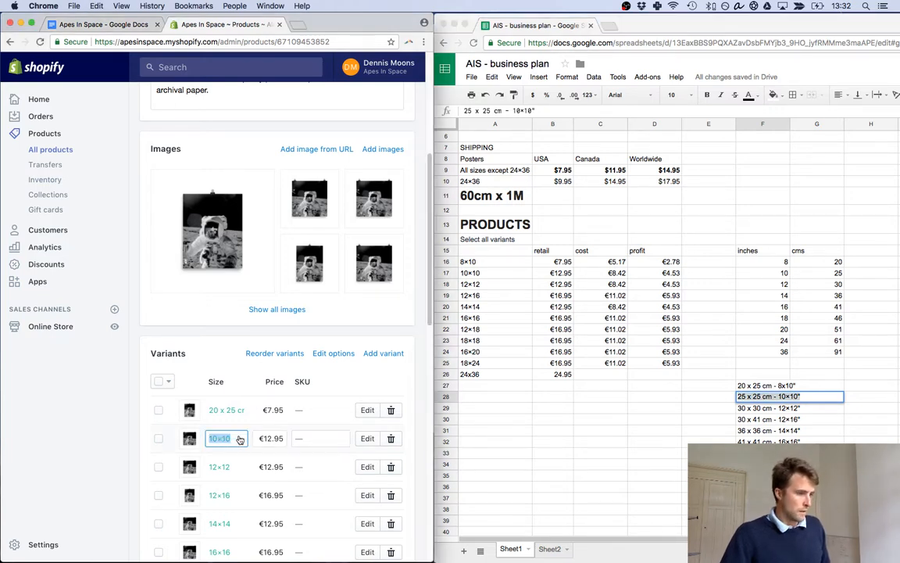
{"action": "type", "text": "25 x 25 cm - 10×10\""}
Copy the label from F29 into the size of the poster's 12×12 variant, making it 30 x 30 cm - 12×12".
{"action": "left_click", "coordinate": [740, 397]}
{"action": "left_click", "coordinate": [746, 408]}
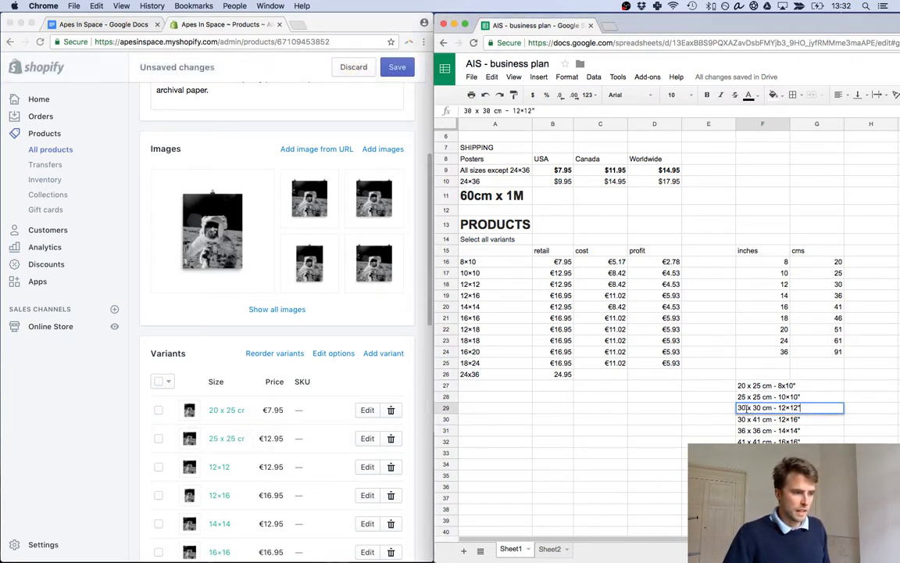
{"action": "key", "text": "super+c"}
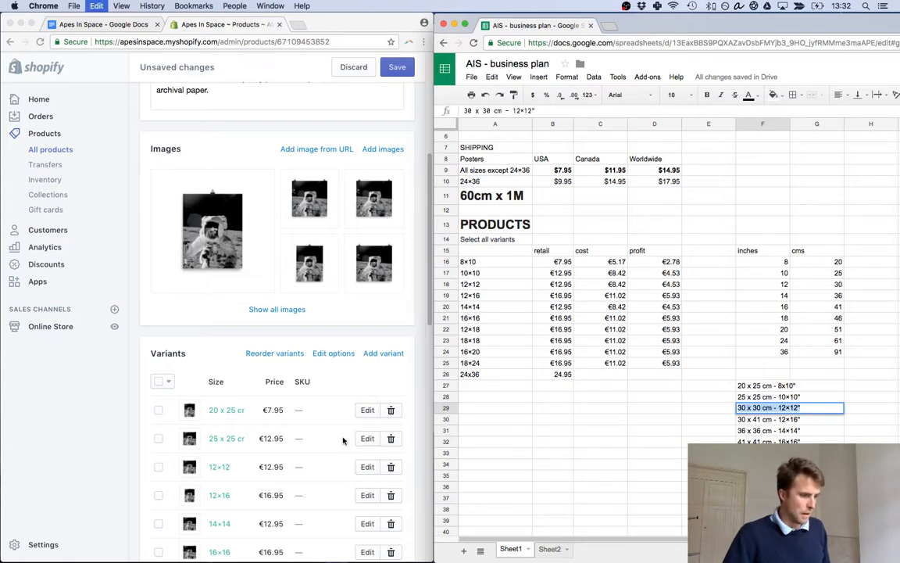
{"action": "left_click", "coordinate": [222, 470]}
{"action": "double_click", "coordinate": [221, 467]}
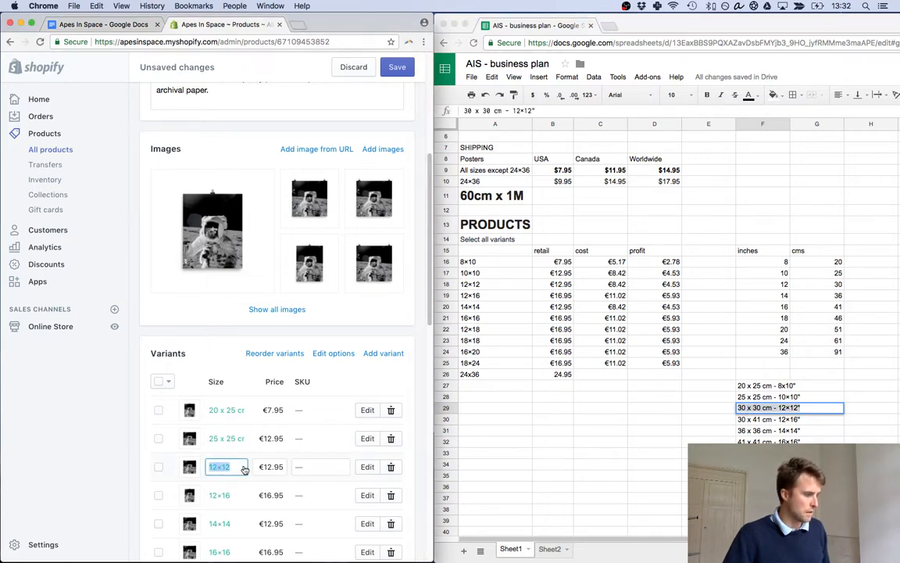
{"action": "key", "text": "super+v"}
Copy the label from F30 into the size of the poster's 12×16 variant, making it 30 x 41 cm - 12×16".
{"action": "scroll", "coordinate": [268, 466], "scroll_direction": "down", "scroll_amount": 5}
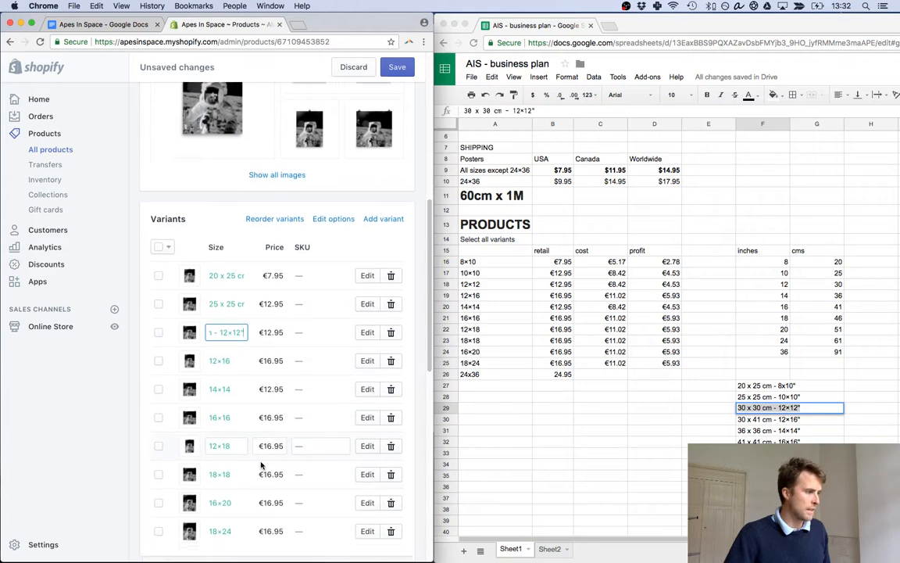
{"action": "left_click", "coordinate": [751, 419]}
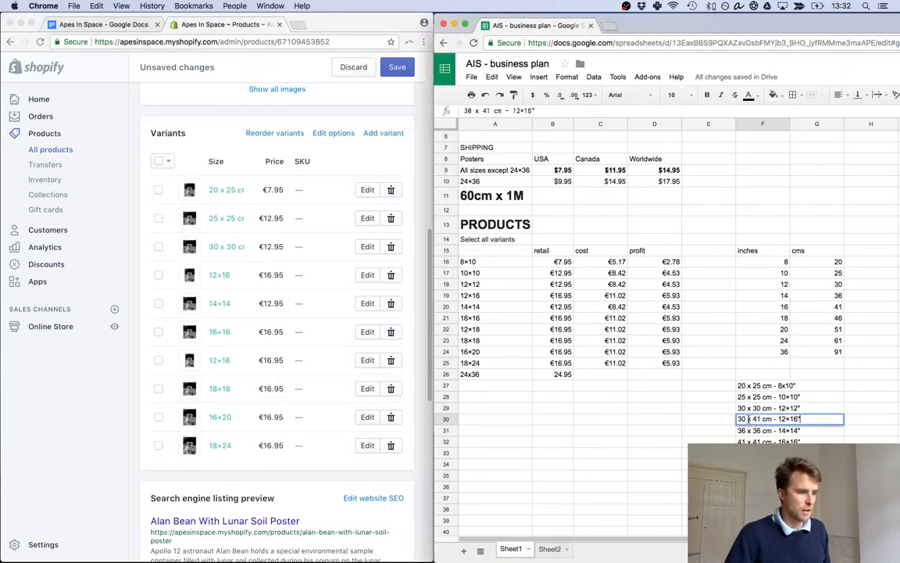
{"action": "key", "text": "super+a"}
{"action": "key", "text": "super+c"}
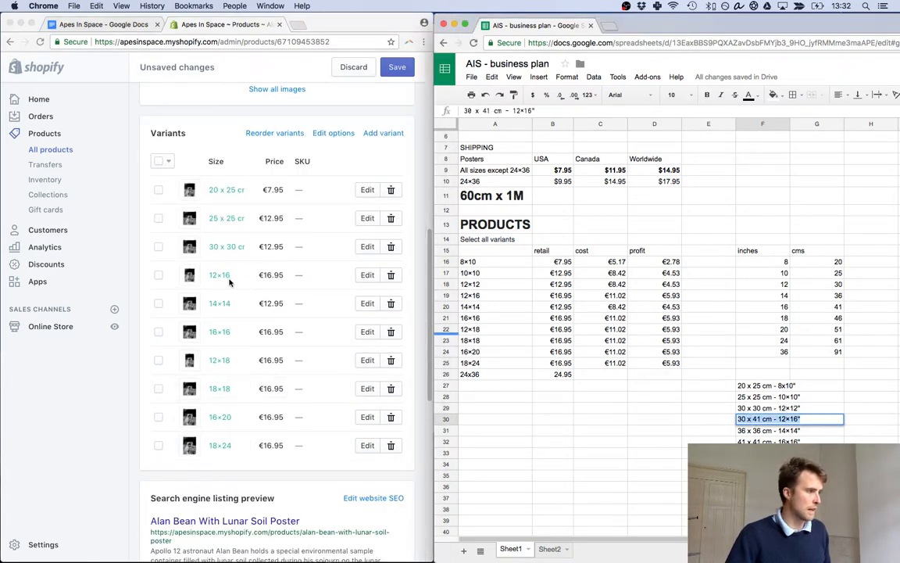
{"action": "left_click", "coordinate": [219, 277]}
{"action": "double_click", "coordinate": [218, 276]}
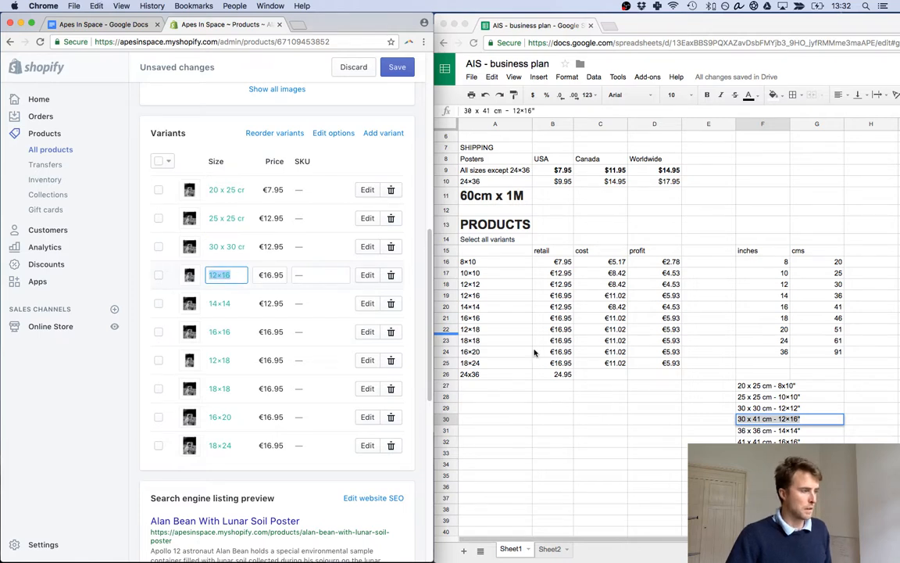
{"action": "key", "text": "super+v"}
Copy the label from F31 into the size of the poster's 14×14 variant, making it 36 x 36 cm - 14×14".
{"action": "double_click", "coordinate": [748, 430]}
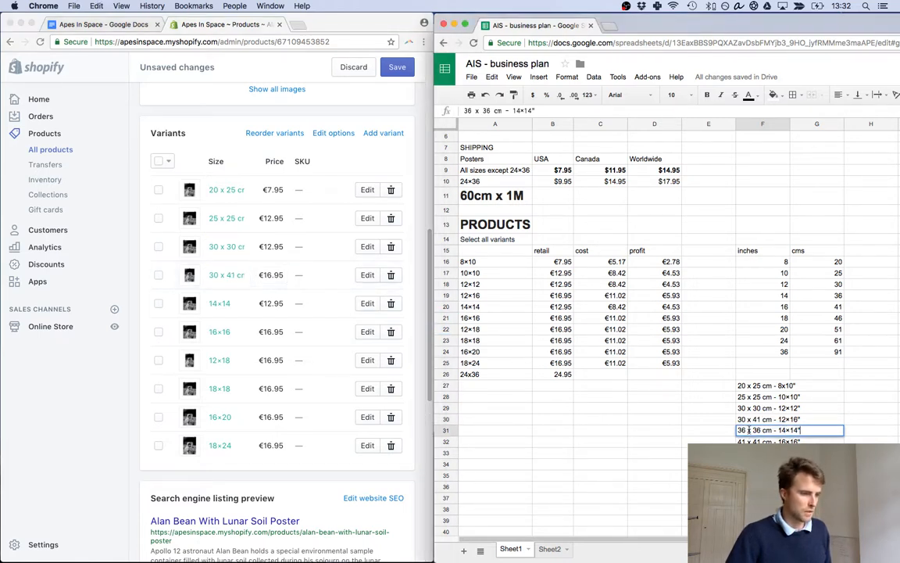
{"action": "key", "text": "super+a"}
{"action": "key", "text": "super+c"}
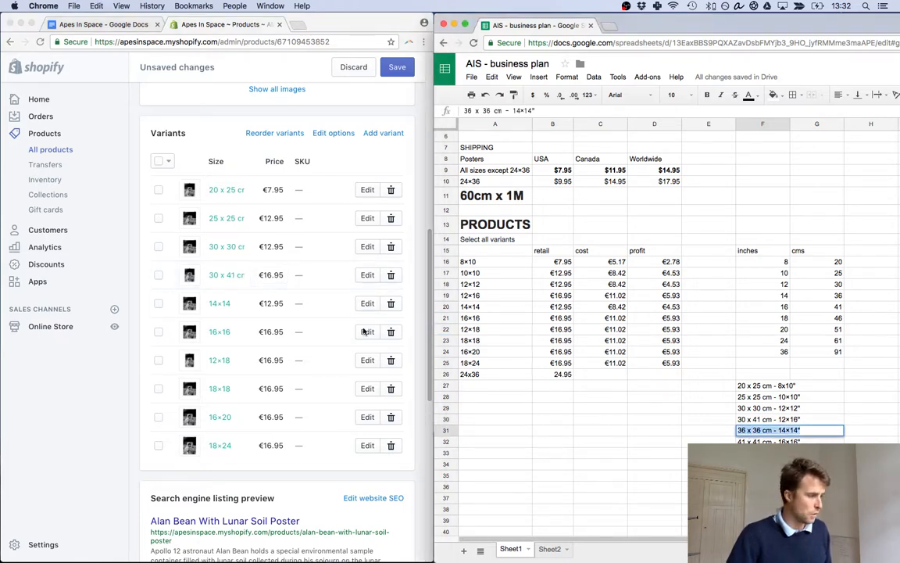
{"action": "left_click", "coordinate": [218, 303]}
{"action": "double_click", "coordinate": [221, 303]}
{"action": "key", "text": "super+v"}
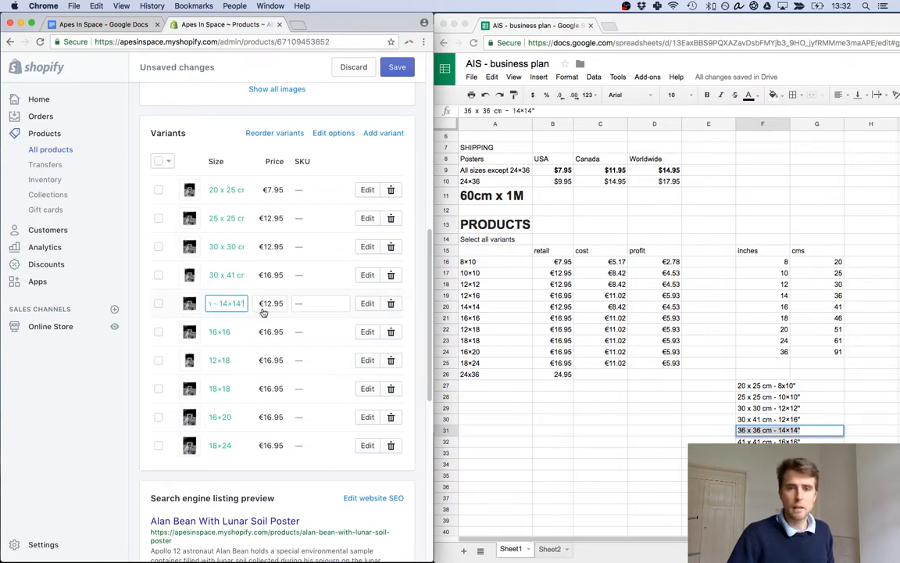
Copy the label from F32 into the size of the poster's 16×16 variant, making it 41 x 41 cm - 16×16".
{"action": "left_click", "coordinate": [775, 441]}
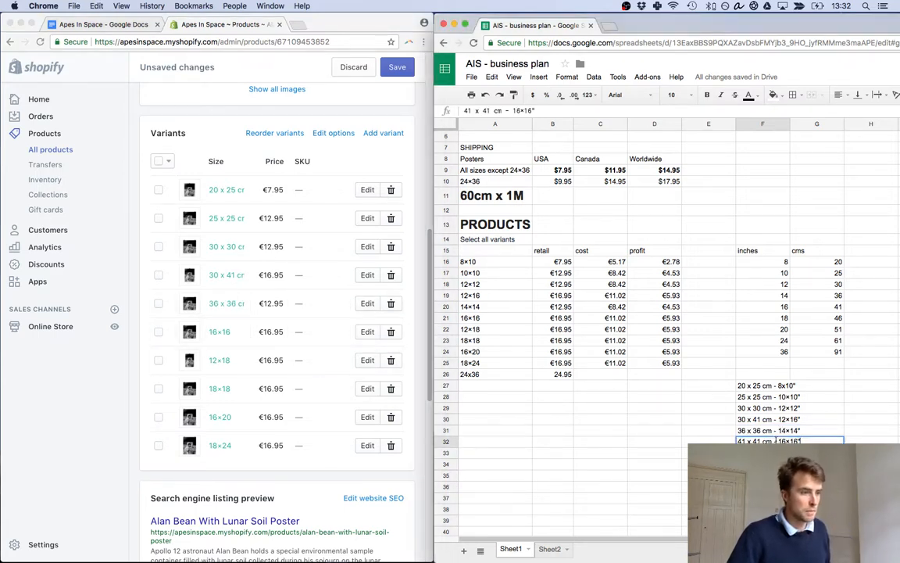
{"action": "key", "text": "super+c"}
{"action": "left_click", "coordinate": [236, 331]}
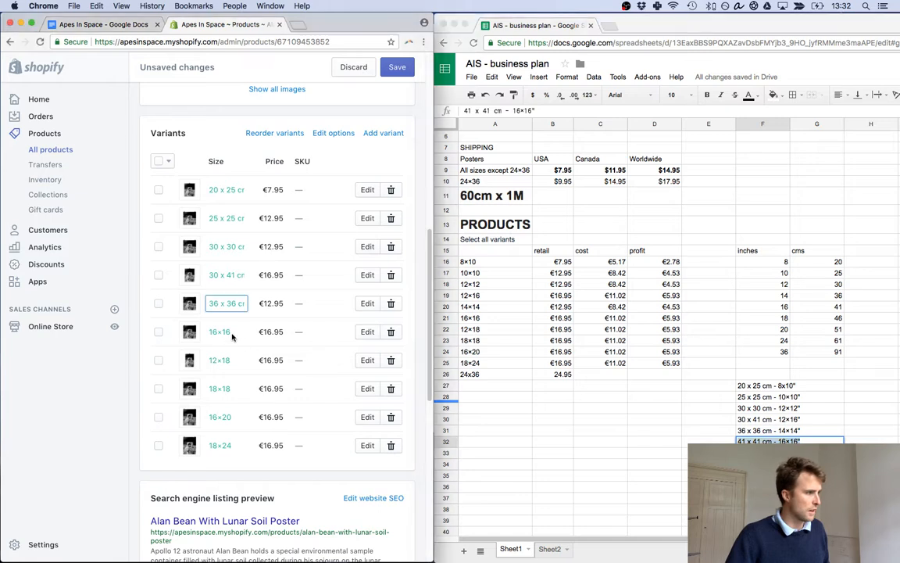
{"action": "double_click", "coordinate": [223, 333]}
{"action": "key", "text": "super+v"}
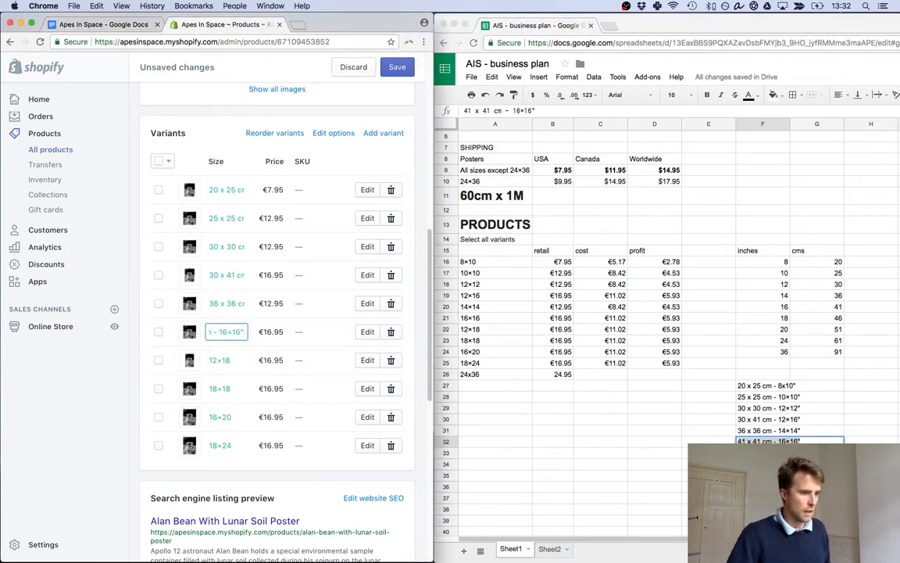
Copy the label from F33 into the size of the poster's 12×18 variant, making it 30 x 46 cm - 12×18".
{"action": "left_click", "coordinate": [776, 452]}
{"action": "left_click", "coordinate": [776, 453]}
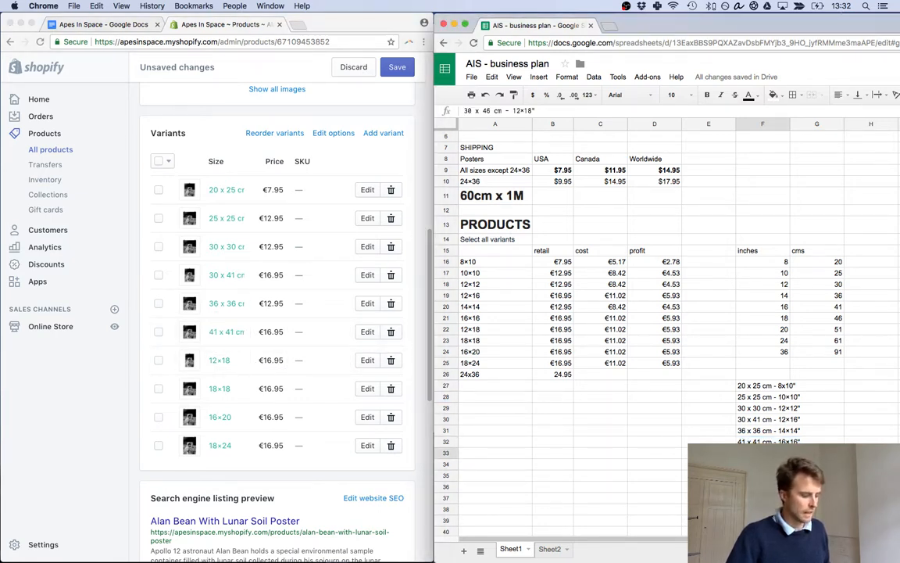
{"action": "key", "text": "super+c"}
{"action": "left_click", "coordinate": [217, 360]}
{"action": "double_click", "coordinate": [217, 360]}
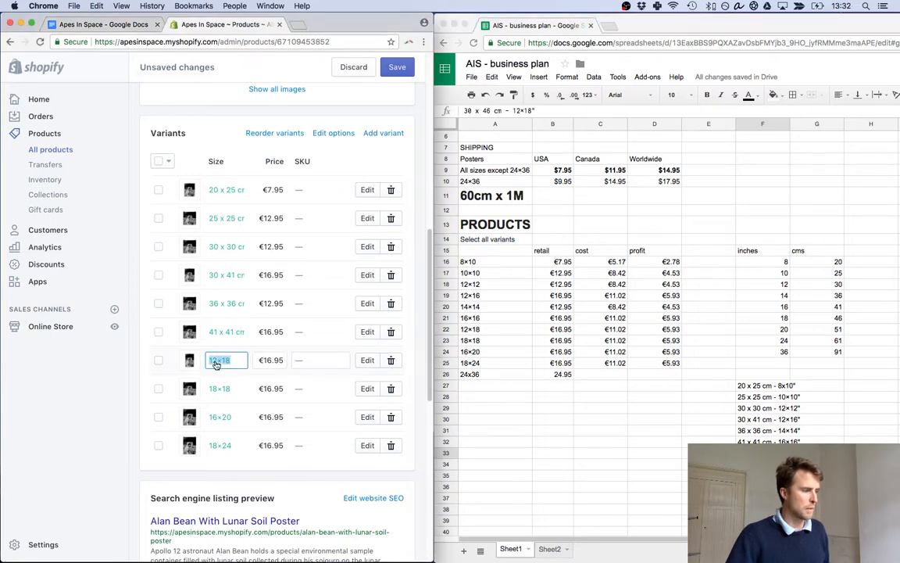
{"action": "key", "text": "super+v"}
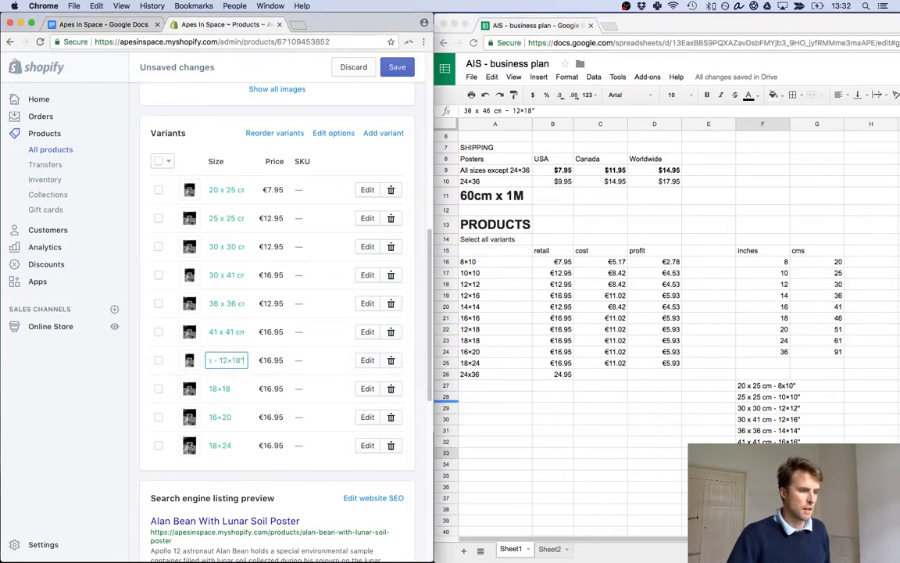
Copy the label from F34 into the size of the poster's 18×18 variant, making it 46 x 46 cm - 18×18".
{"action": "left_click", "coordinate": [770, 465]}
{"action": "left_click", "coordinate": [770, 465]}
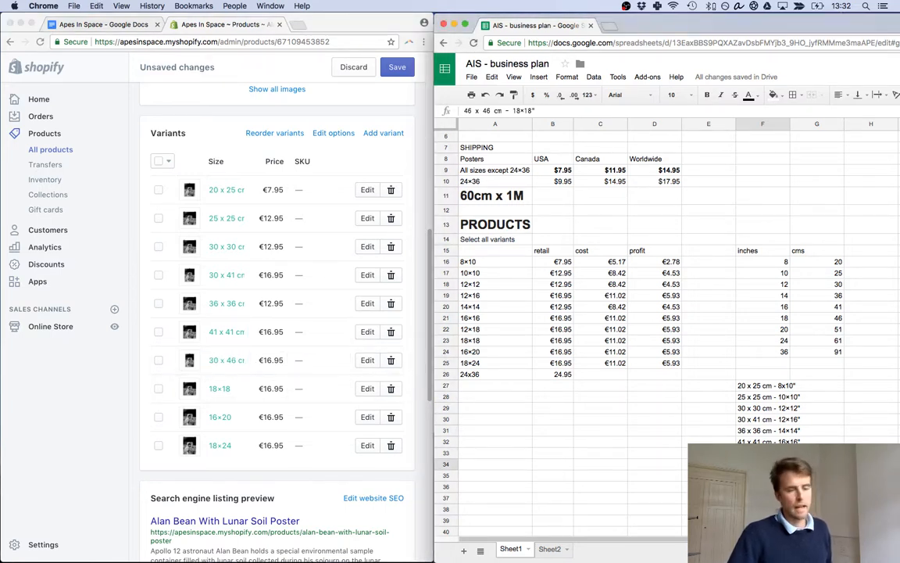
{"action": "left_click", "coordinate": [218, 388]}
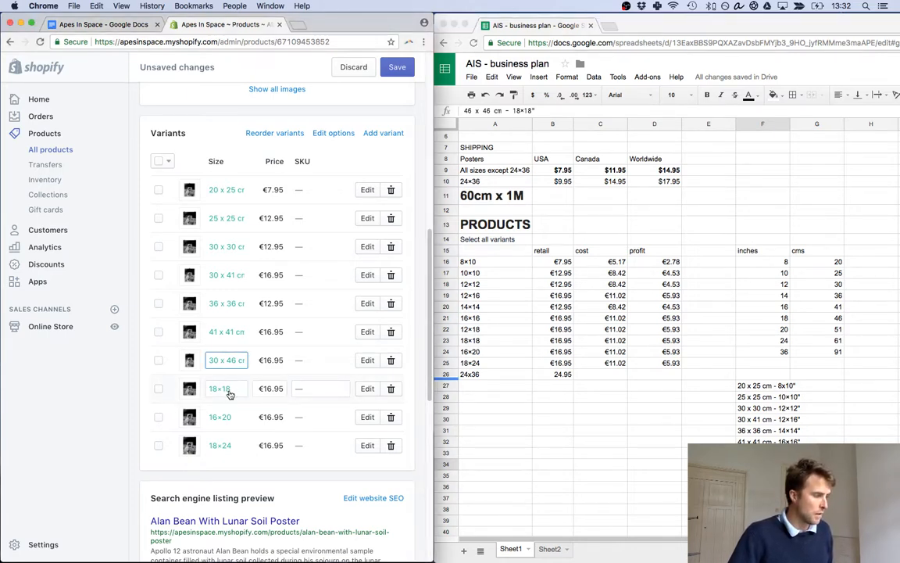
{"action": "left_click", "coordinate": [232, 394]}
{"action": "key", "text": "super+v"}
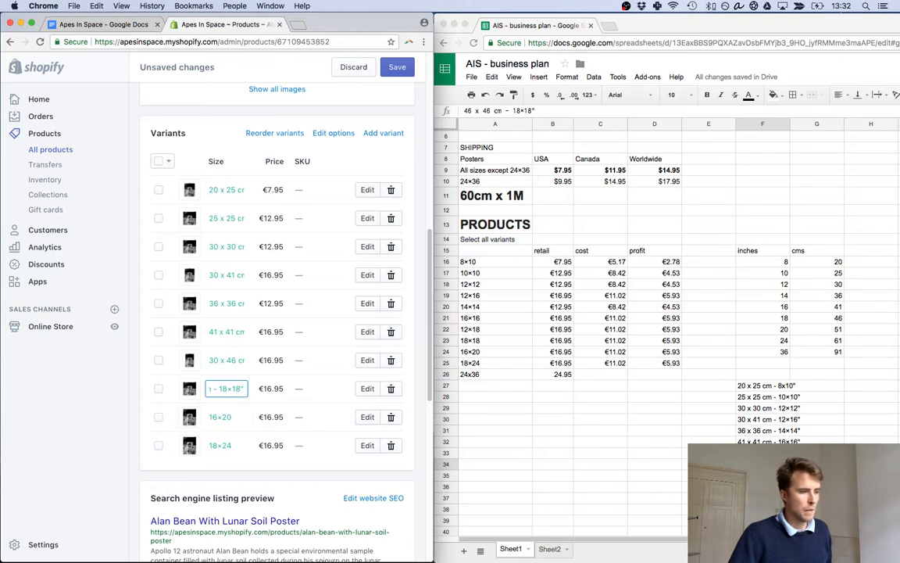
Copy the label from F35 into the size of the poster's 16×20 variant, making it 41 x 51 cm - 16×20".
{"action": "left_click", "coordinate": [763, 475]}
{"action": "left_click", "coordinate": [763, 475]}
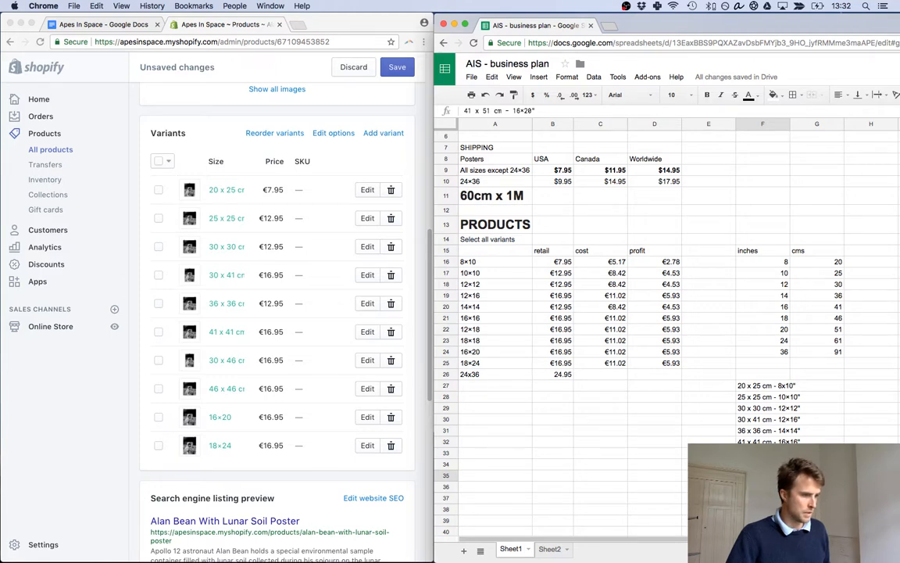
{"action": "left_click", "coordinate": [218, 419]}
{"action": "left_click", "coordinate": [222, 419]}
{"action": "key", "text": "super+v"}
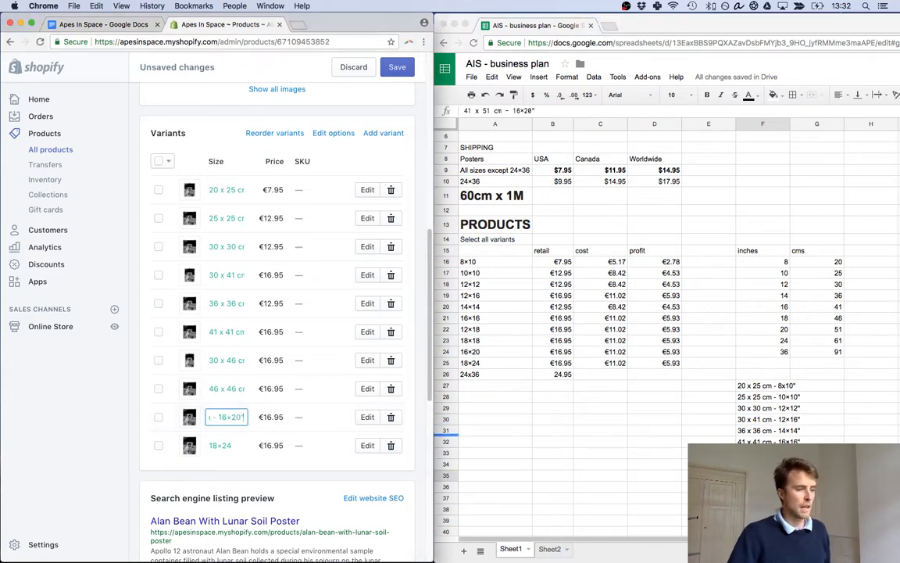
Copy the F36 label into the 18×24 variant's size, making it 46 x 61 cm - 18×24", and save the product.
{"action": "key", "text": "super+grave"}
{"action": "key", "text": "Down"}
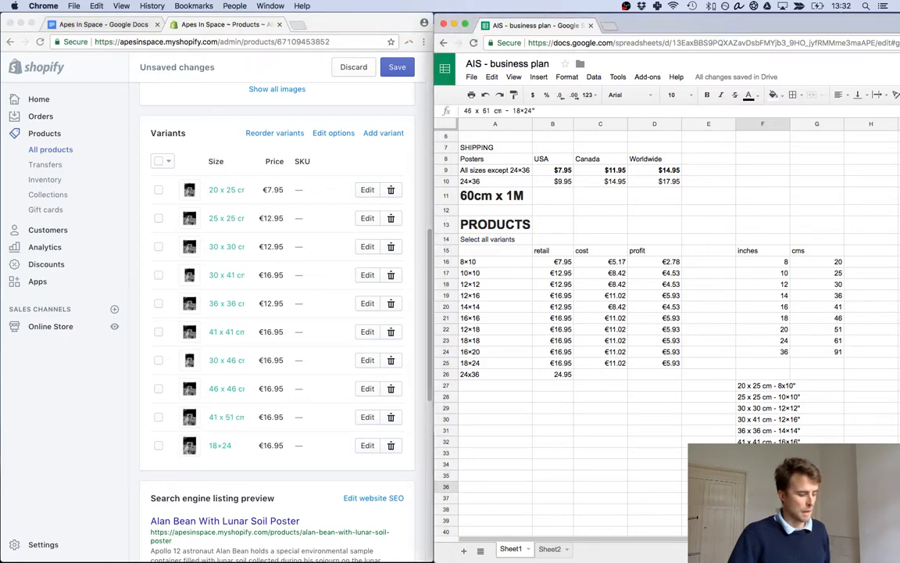
{"action": "left_click", "coordinate": [223, 447]}
{"action": "left_click", "coordinate": [226, 444]}
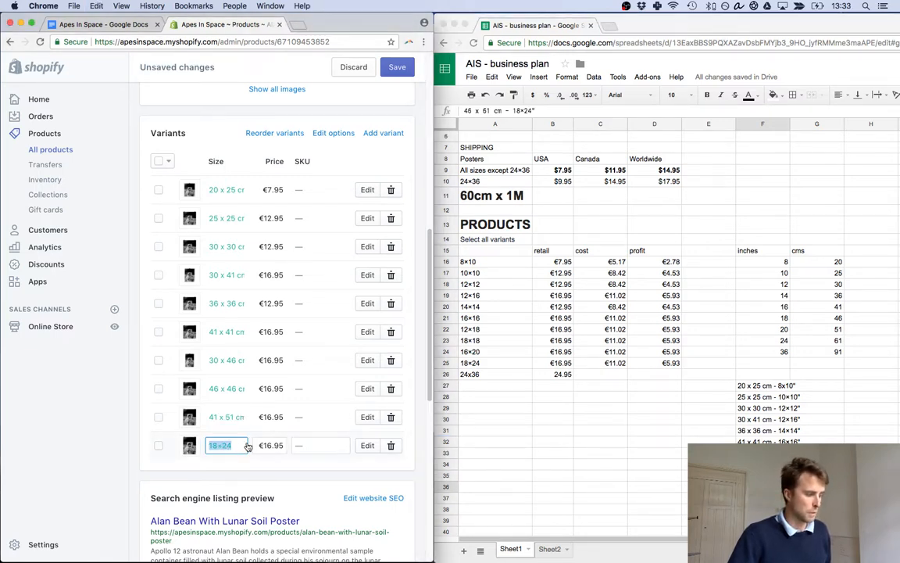
{"action": "key", "text": "super+v"}
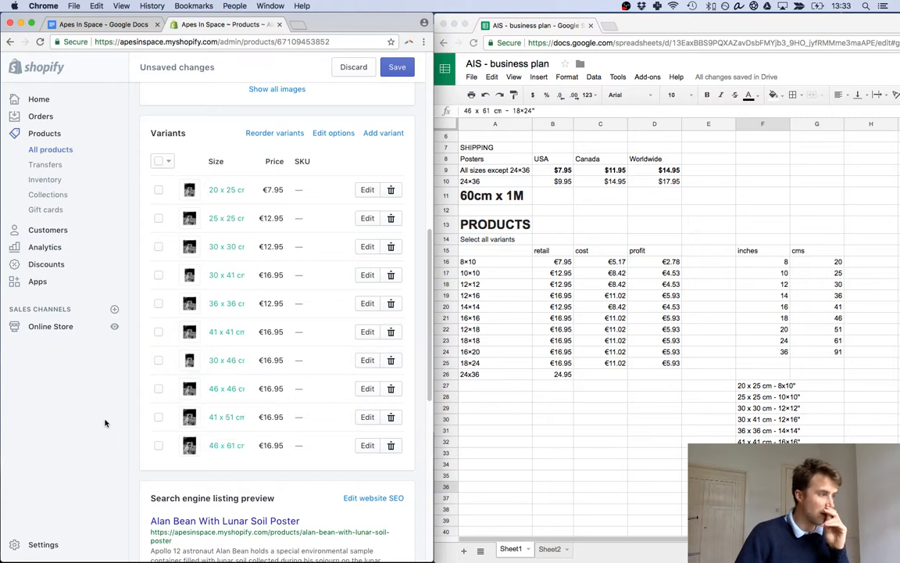
{"action": "left_click", "coordinate": [404, 72]}
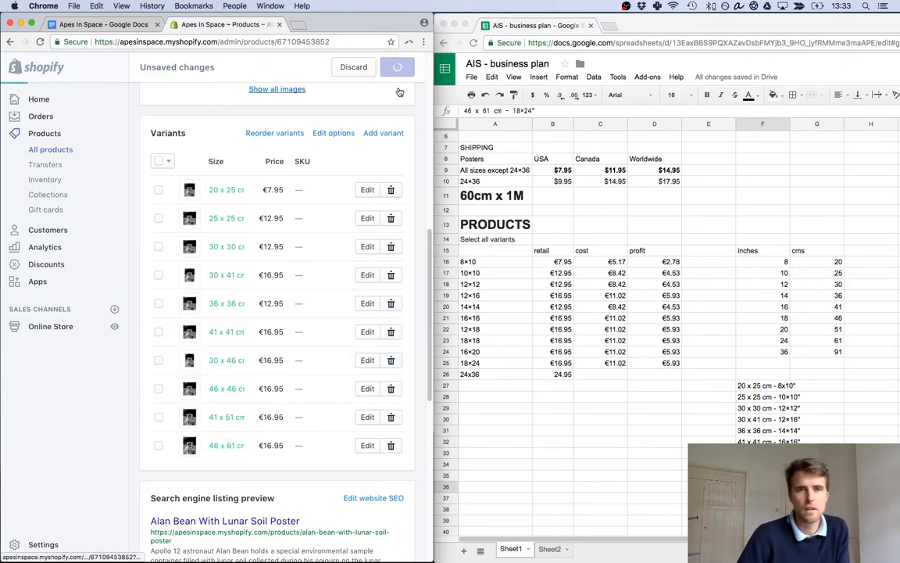
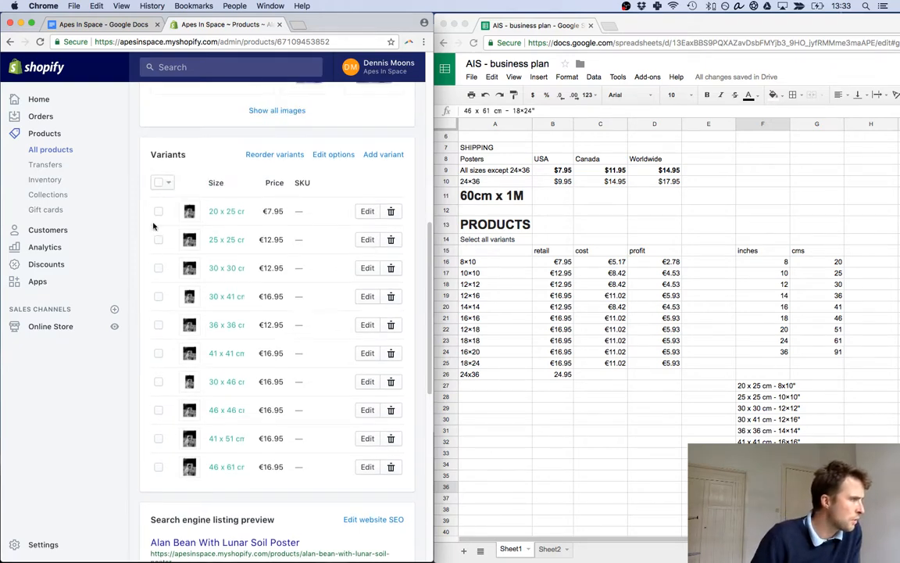
Return to the product list and open the Ames 1943 Wind Tunnel Poster at its Variants section.
{"action": "scroll", "coordinate": [331, 149], "scroll_direction": "up", "scroll_amount": 10}
{"action": "scroll", "coordinate": [198, 160], "scroll_direction": "down", "scroll_amount": 15}
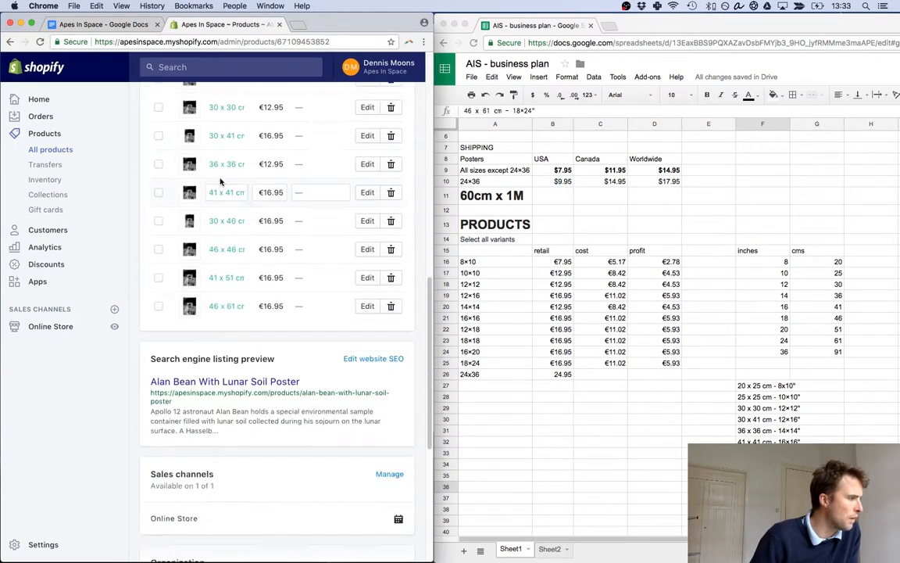
{"action": "scroll", "coordinate": [257, 286], "scroll_direction": "up", "scroll_amount": 15}
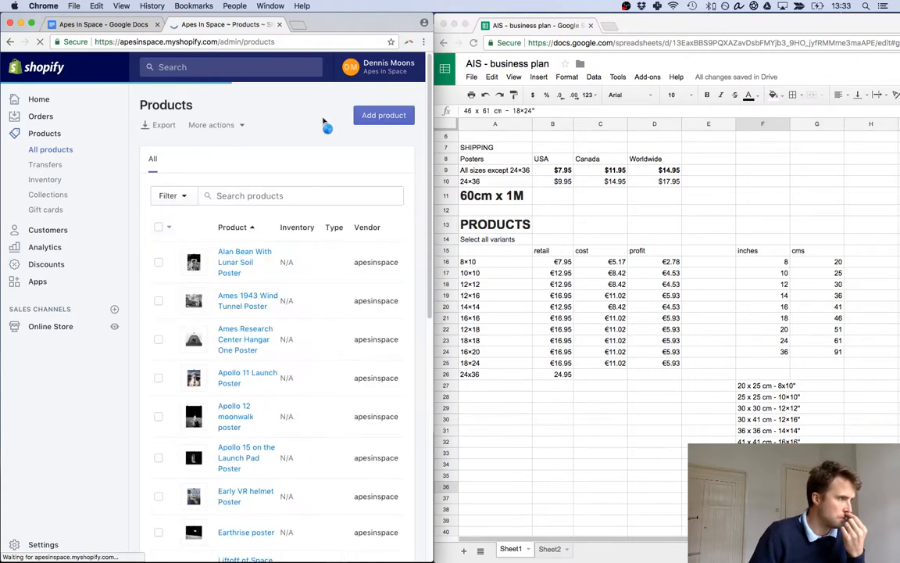
{"action": "left_click", "coordinate": [243, 304]}
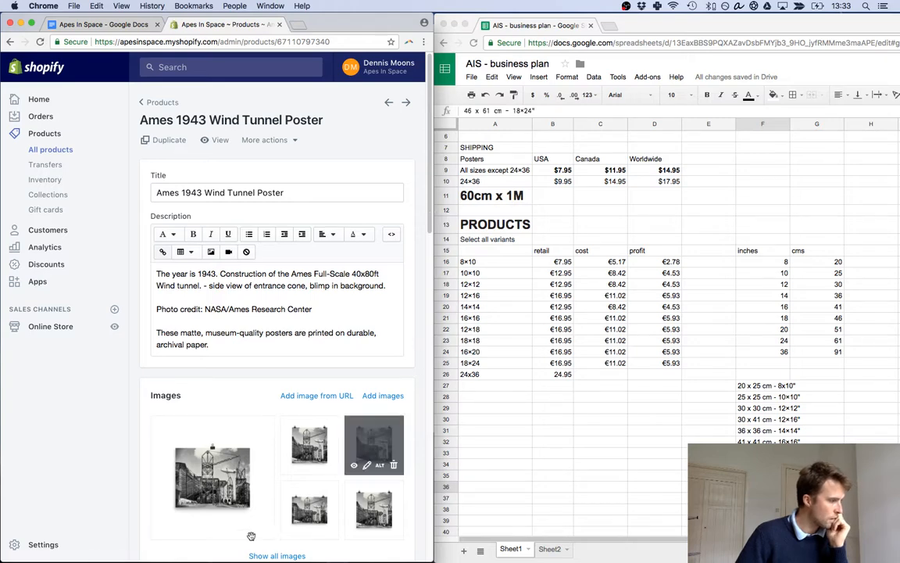
{"action": "scroll", "coordinate": [250, 469], "scroll_direction": "down", "scroll_amount": 8}
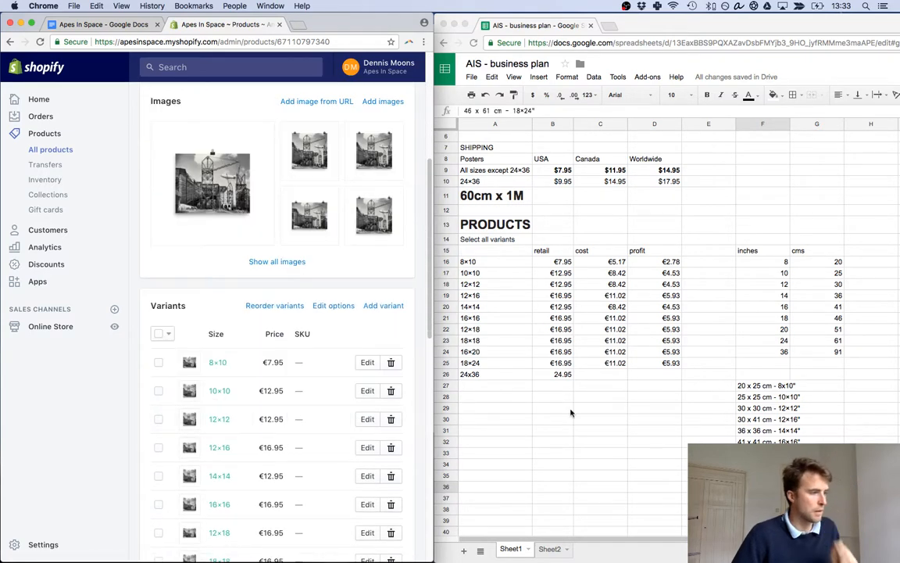
Copy the label from F27 into the size of the Wind Tunnel poster's 8×10 variant, making it 20 x 25 cm - 8x10".
{"action": "left_click", "coordinate": [762, 387]}
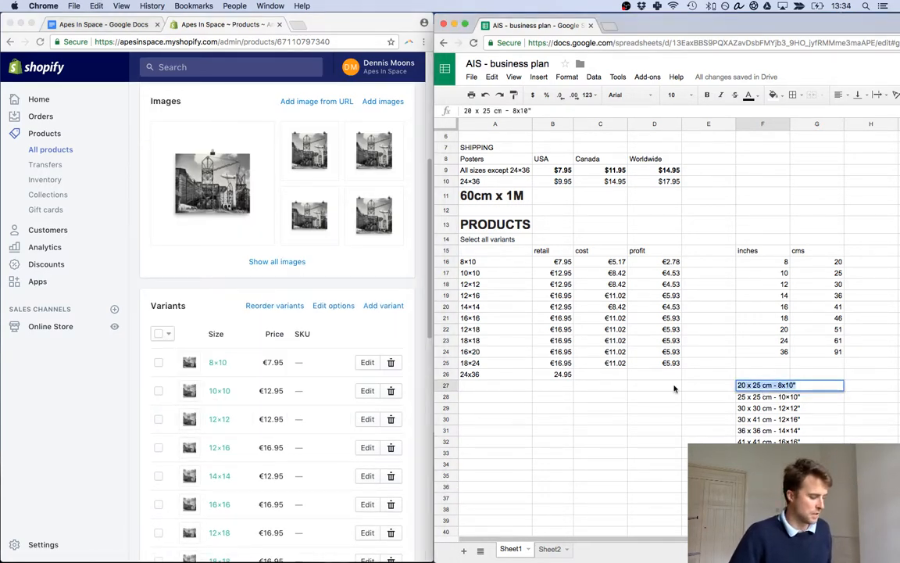
{"action": "left_click", "coordinate": [215, 361]}
{"action": "key", "text": "super+a"}
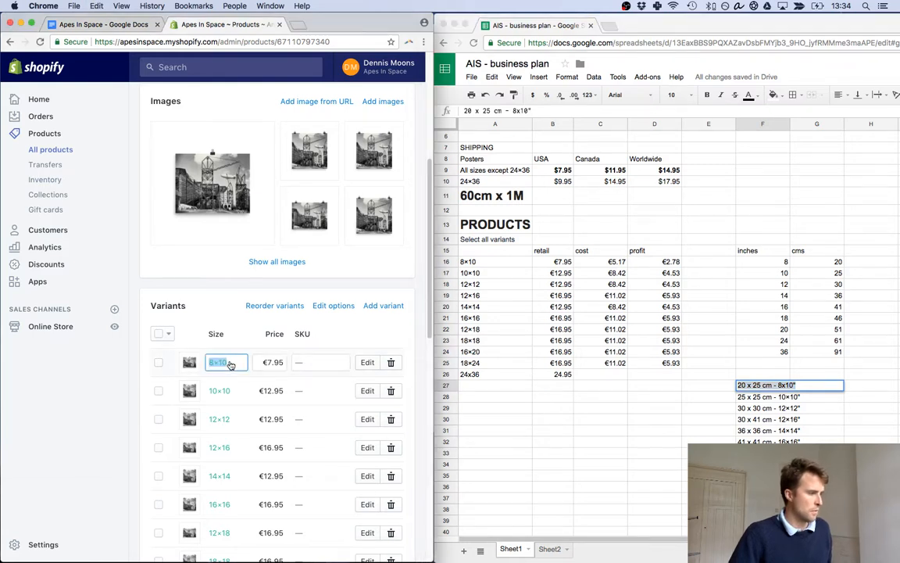
{"action": "type", "text": "20 x 25 cm - 8x10\""}
Copy the label from F28 into the size of the Wind Tunnel poster's 10×10 variant, making it 25 x 25 cm - 10×10".
{"action": "left_click", "coordinate": [739, 408]}
{"action": "left_click", "coordinate": [762, 397]}
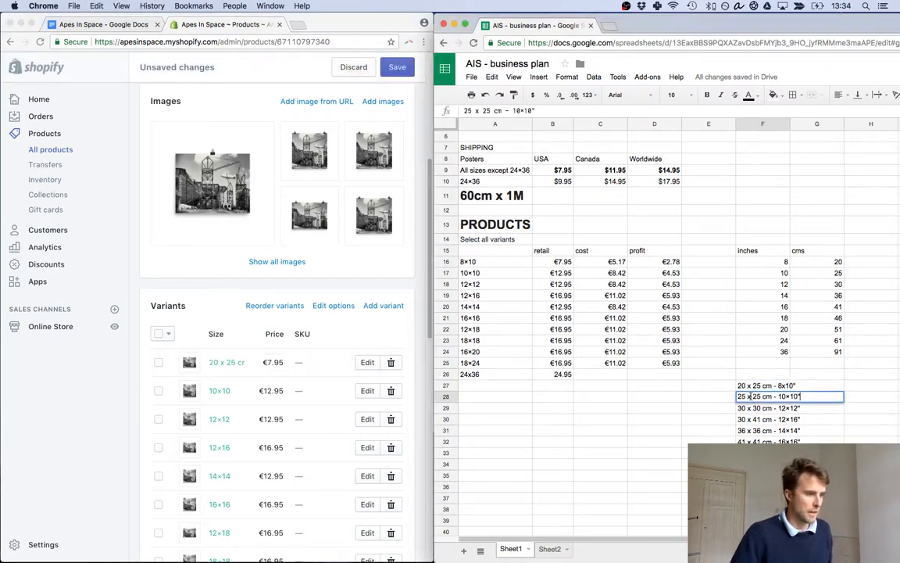
{"action": "key", "text": "super+c"}
{"action": "left_click", "coordinate": [221, 391]}
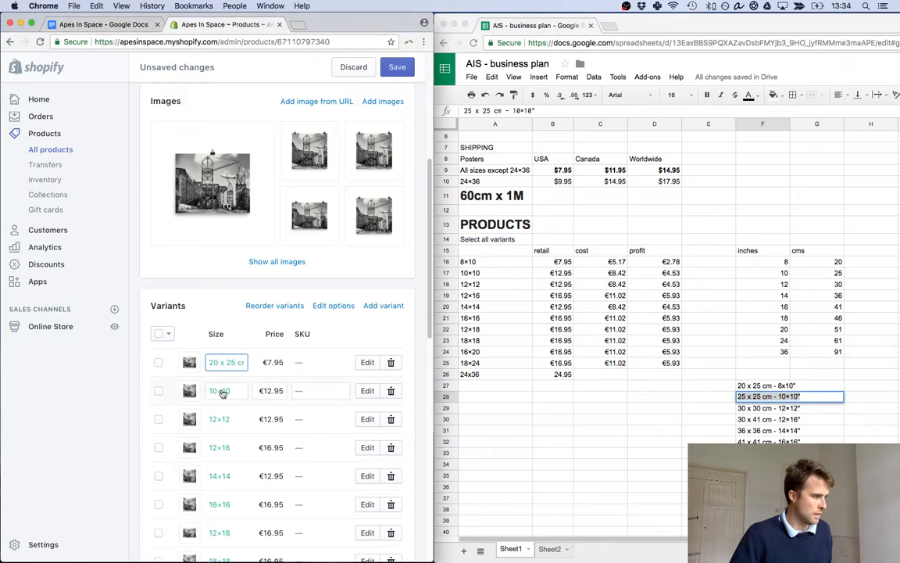
{"action": "left_click", "coordinate": [224, 391]}
{"action": "key", "text": "super+a"}
{"action": "key", "text": "super+v"}
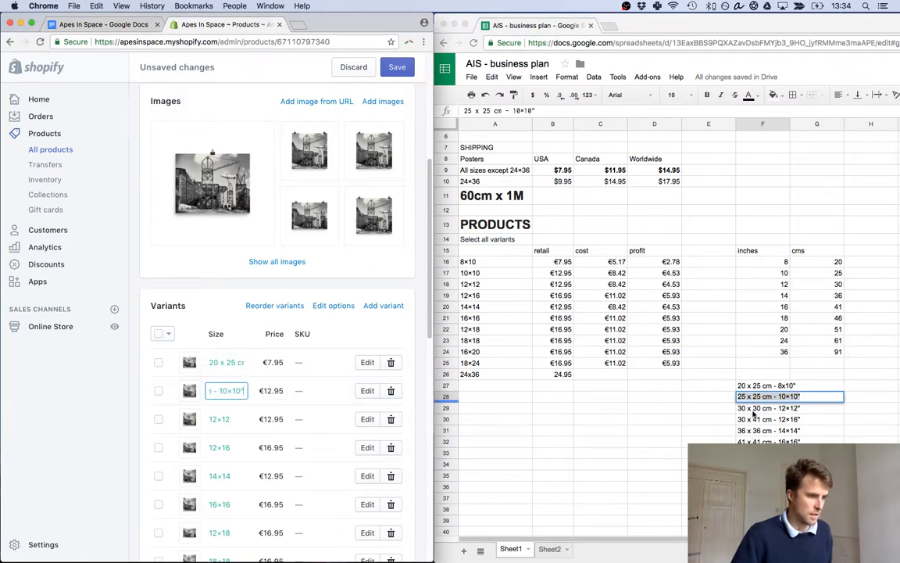
Copy the label from F29 into the size of the Wind Tunnel poster's 12×12 variant, making it 30 x 30 cm - 12×12".
{"action": "left_click", "coordinate": [747, 412]}
{"action": "left_click", "coordinate": [749, 408]}
{"action": "key", "text": "super+c"}
{"action": "key", "text": "super+a"}
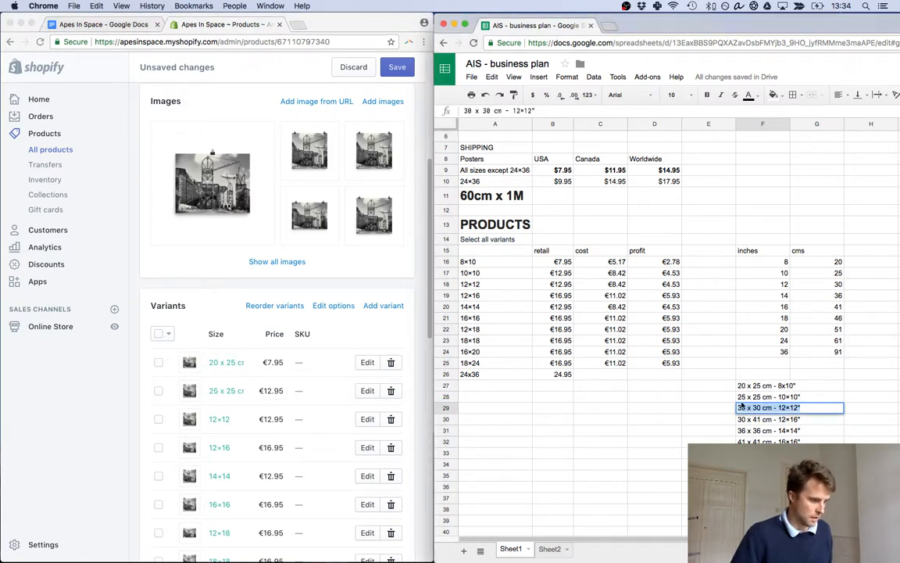
{"action": "left_click", "coordinate": [224, 421]}
{"action": "left_click", "coordinate": [226, 421]}
{"action": "key", "text": "super+a"}
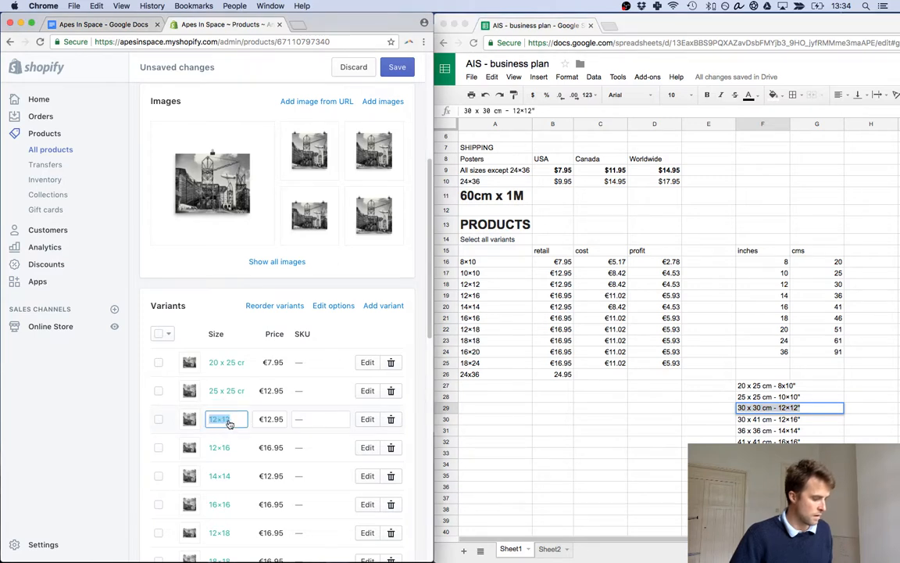
{"action": "key", "text": "super+v"}
Copy the label from F30 into the size of the Wind Tunnel poster's 12×16 variant, making it 30 x 41 cm - 12×16".
{"action": "left_click", "coordinate": [749, 420]}
{"action": "key", "text": "super+c"}
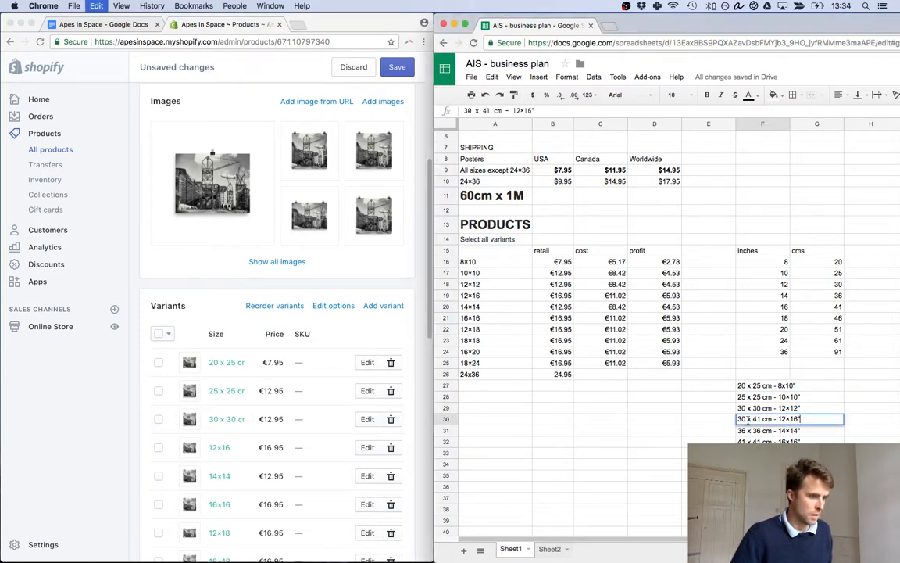
{"action": "left_click", "coordinate": [227, 448]}
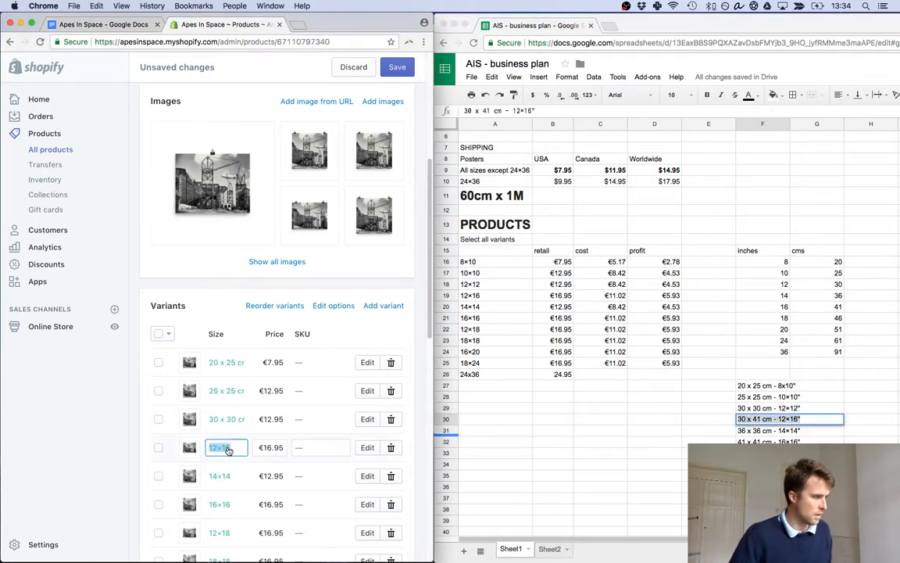
{"action": "key", "text": "super+v"}
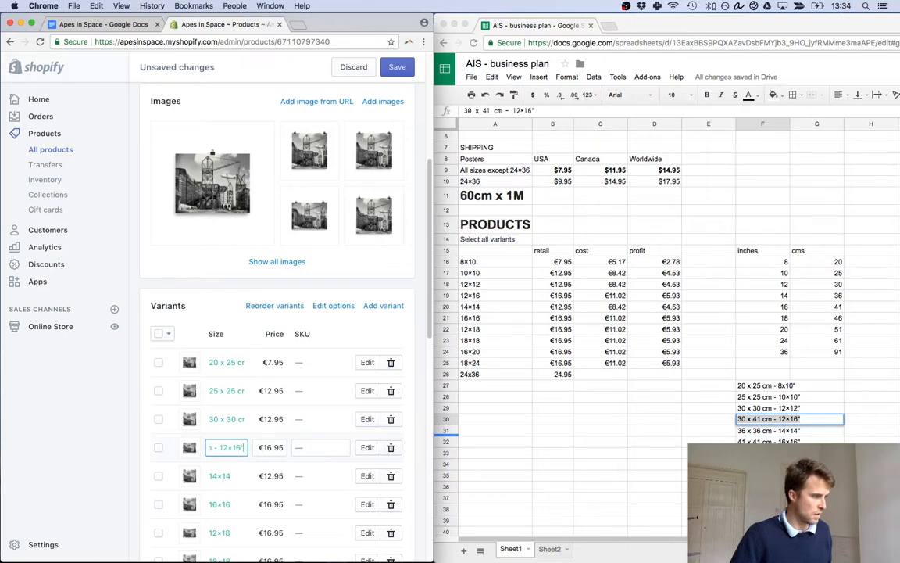
Copy the label from F31 into the size of the Wind Tunnel poster's 14×14 variant, making it 36 x 36 cm - 14×14".
{"action": "left_click", "coordinate": [744, 432]}
{"action": "key", "text": "super+c"}
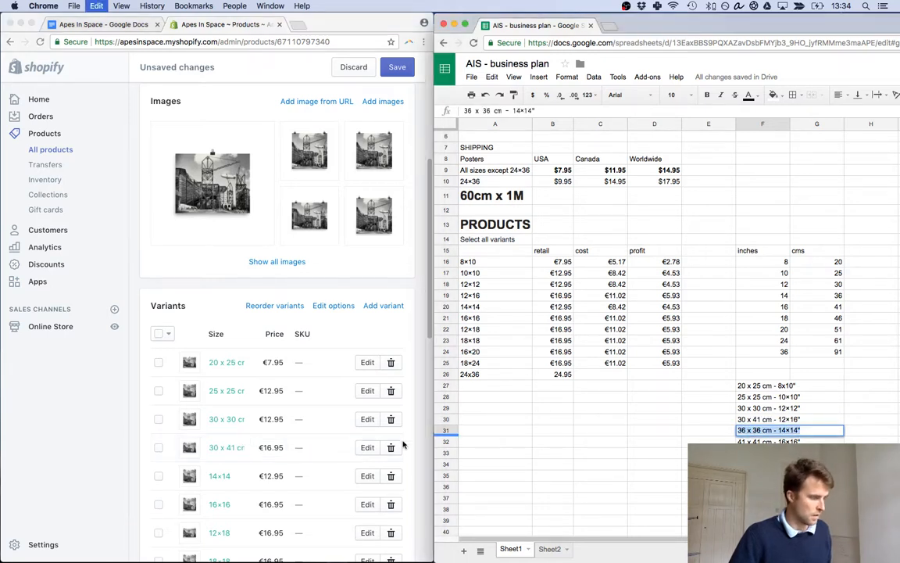
{"action": "left_click", "coordinate": [223, 476]}
{"action": "key", "text": "super+v"}
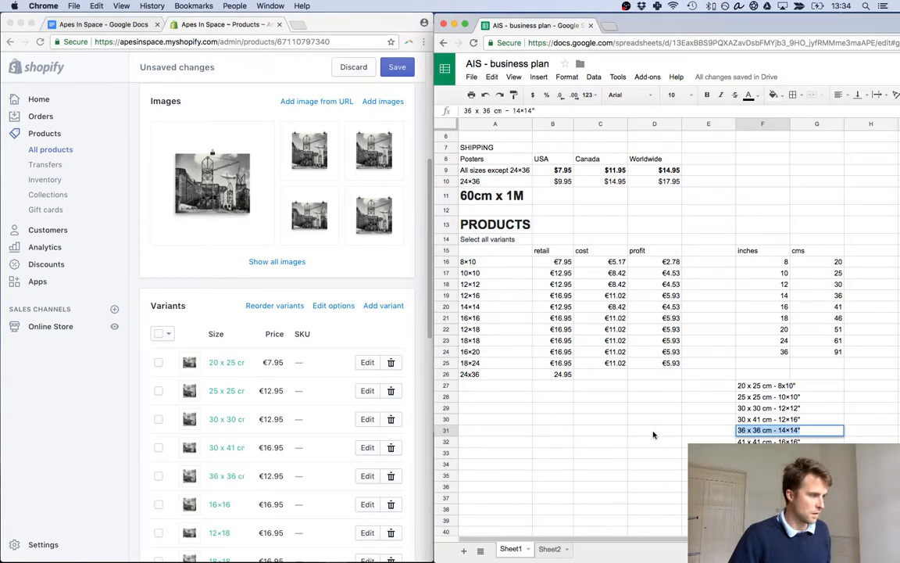
Copy the label from F32 into the size of the Wind Tunnel poster's 16×16 variant, making it 41 x 41 cm - 16×16".
{"action": "scroll", "coordinate": [764, 437], "scroll_direction": "down", "scroll_amount": 1}
{"action": "left_click", "coordinate": [748, 430]}
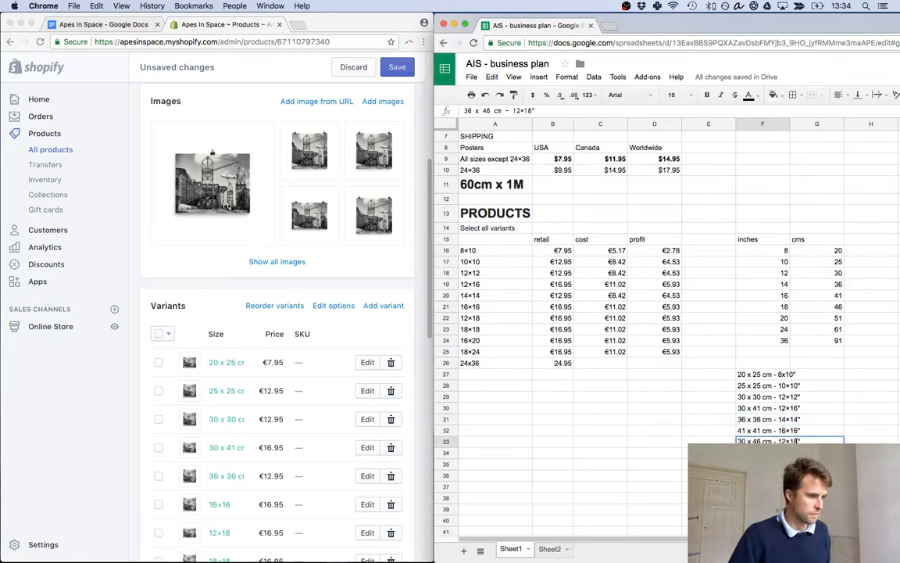
{"action": "double_click", "coordinate": [748, 431]}
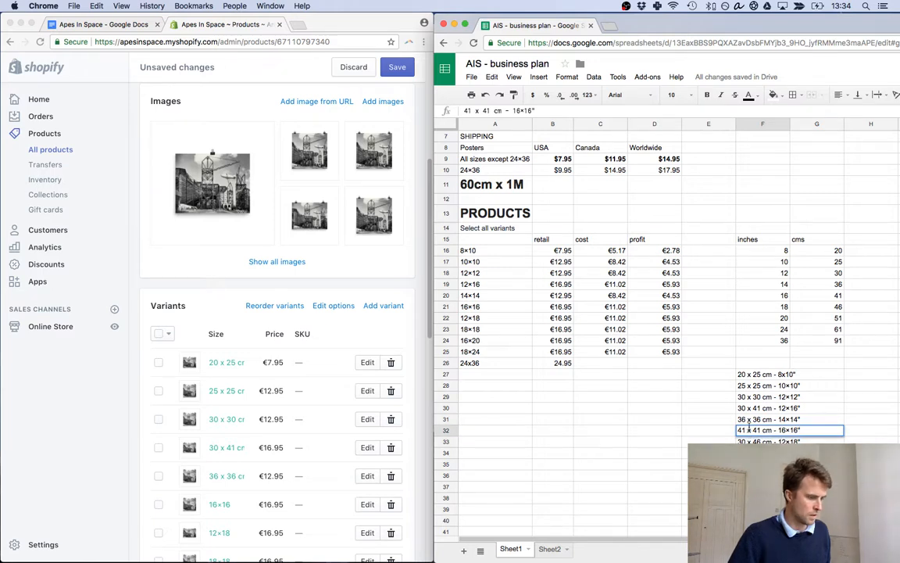
{"action": "key", "text": "super+a"}
{"action": "key", "text": "super+c"}
{"action": "left_click", "coordinate": [221, 508]}
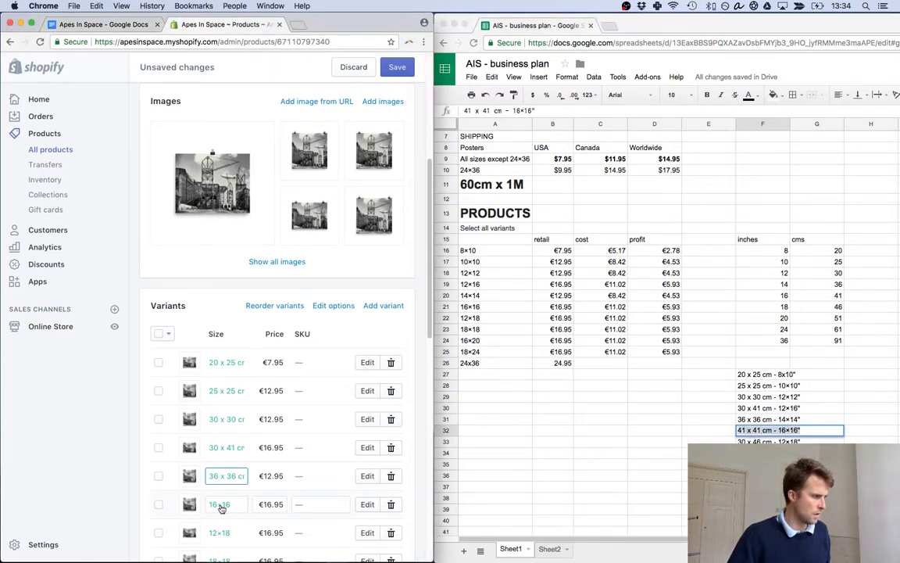
{"action": "left_click", "coordinate": [221, 508]}
{"action": "key", "text": "super+a"}
{"action": "key", "text": "super+v"}
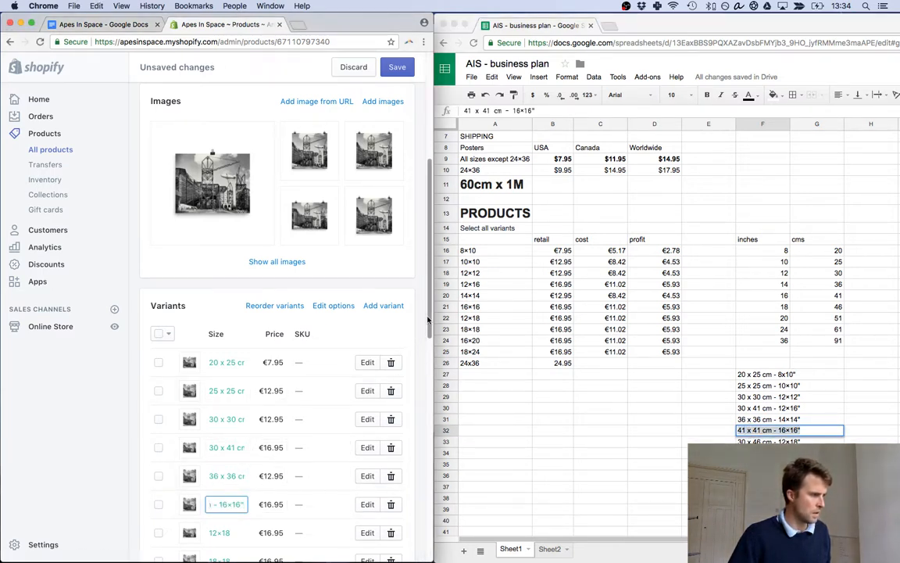
Copy the label from F33 into the size of the Wind Tunnel poster's 12×18 variant, making it 30 x 46 cm - 12×18".
{"action": "left_click_drag", "start_coordinate": [427, 320], "coordinate": [430, 391]}
{"action": "left_click", "coordinate": [750, 441]}
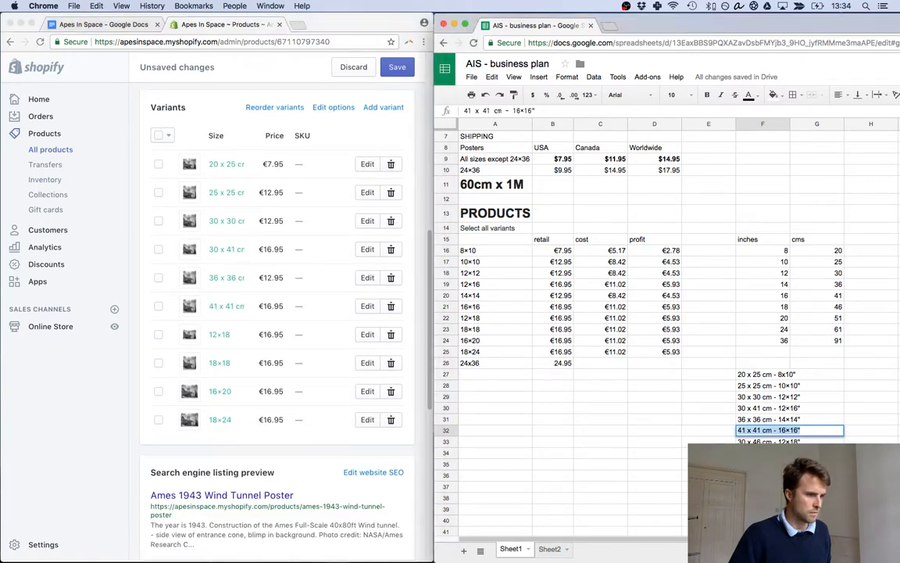
{"action": "left_click", "coordinate": [744, 441]}
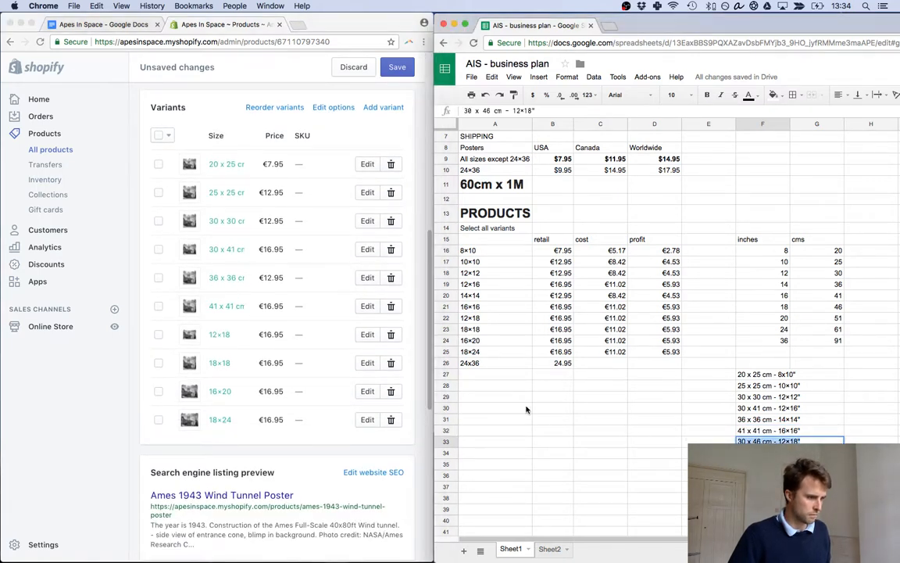
{"action": "left_click", "coordinate": [218, 334]}
{"action": "key", "text": "super+a"}
{"action": "key", "text": "super+v"}
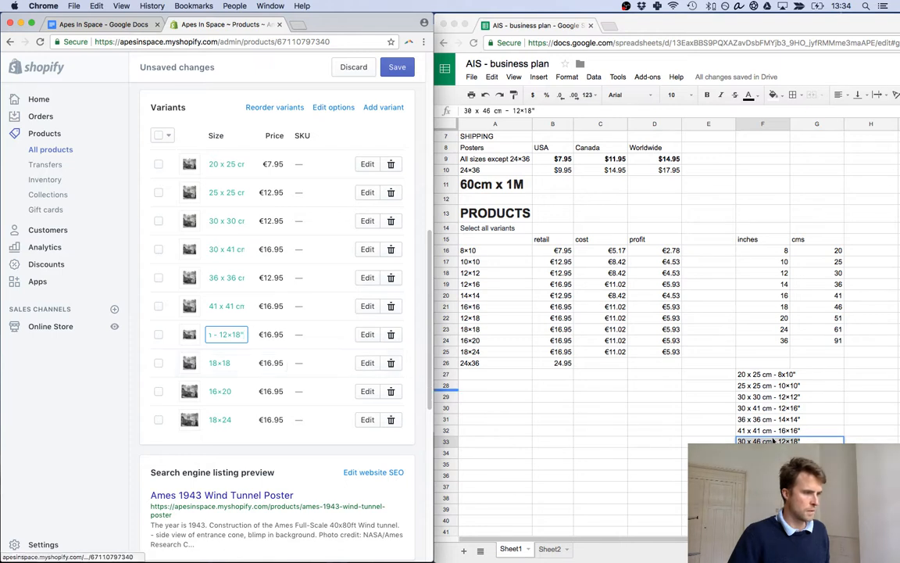
Copy the label from F34 into the size of the Wind Tunnel poster's 18×18 variant, making it 46 x 46 cm - 18×18".
{"action": "left_click", "coordinate": [744, 452]}
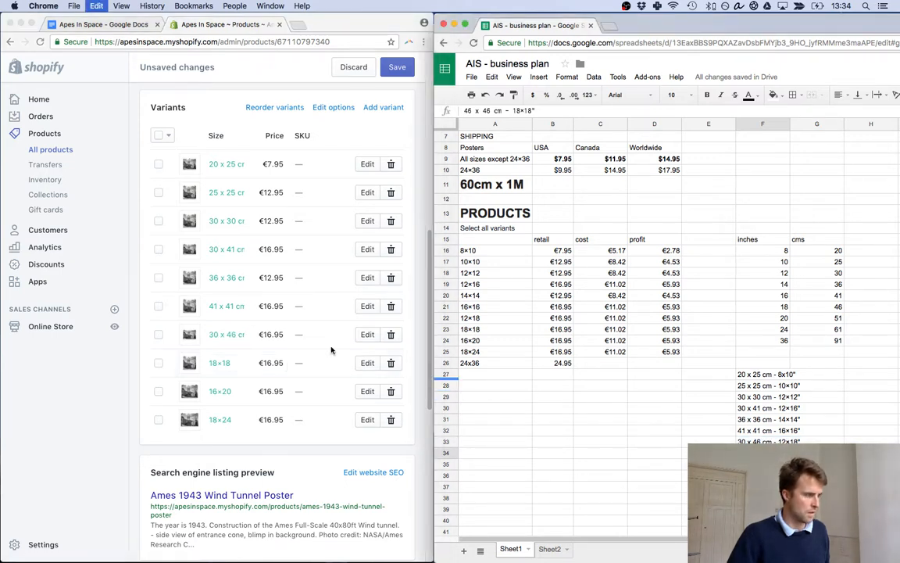
{"action": "left_click", "coordinate": [218, 364]}
{"action": "key", "text": "super+a"}
{"action": "key", "text": "super+v"}
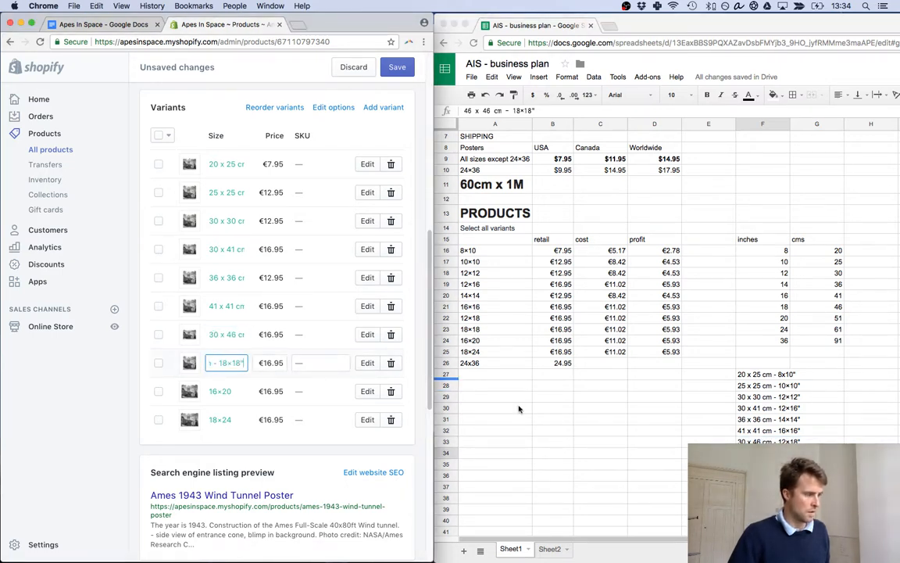
Copy the label from F35 into the size of the Wind Tunnel poster's 16×20 variant, making it 41 x 51 cm - 16×20".
{"action": "left_click", "coordinate": [798, 457]}
{"action": "left_click", "coordinate": [763, 465]}
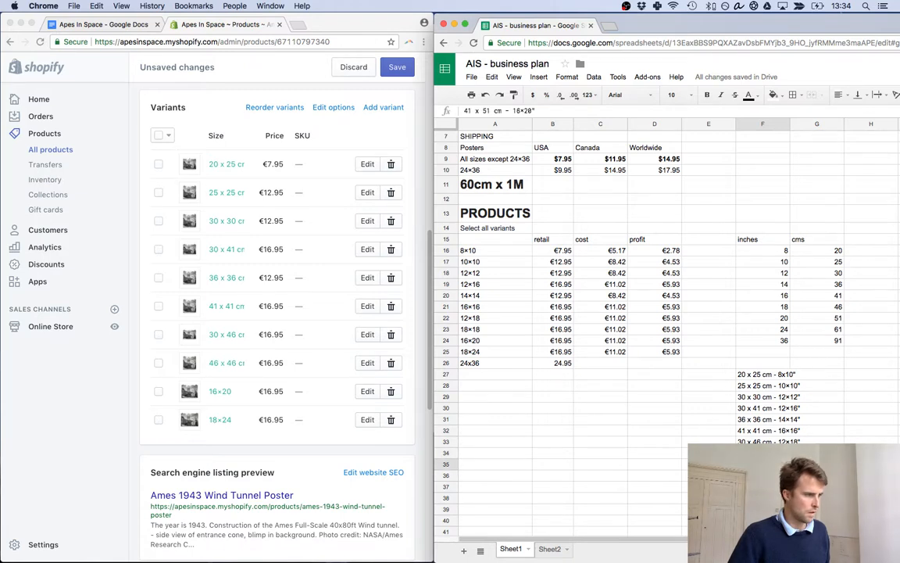
{"action": "left_click", "coordinate": [225, 394]}
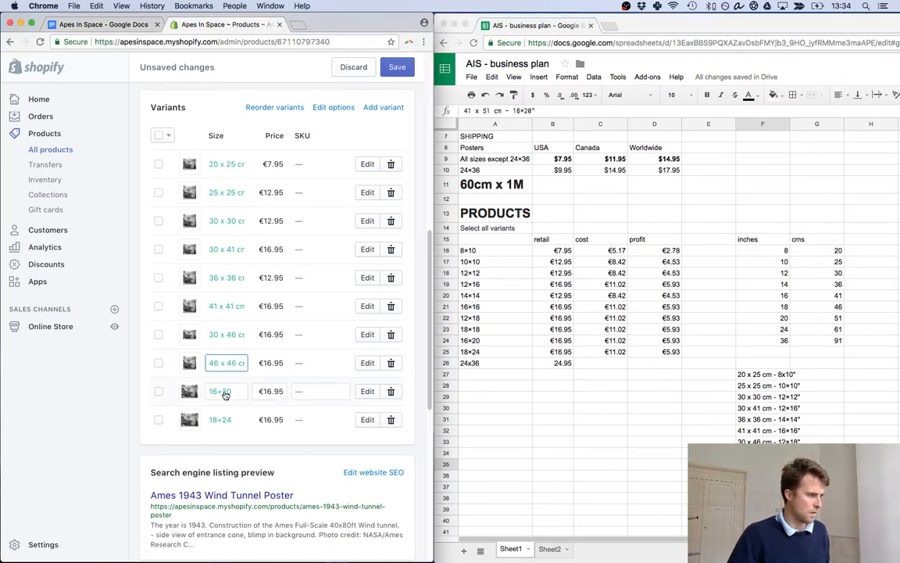
{"action": "key", "text": "super+a"}
{"action": "key", "text": "super+v"}
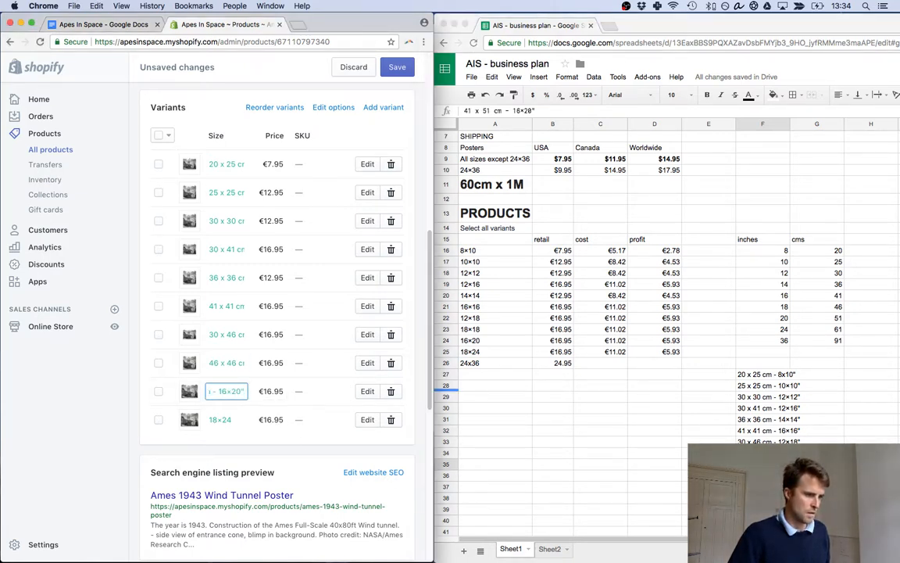
Copy the F36 label into the Wind Tunnel poster's 18×24 variant size, making it 46 x 61 cm - 18×24", and save the product.
{"action": "left_click", "coordinate": [763, 475]}
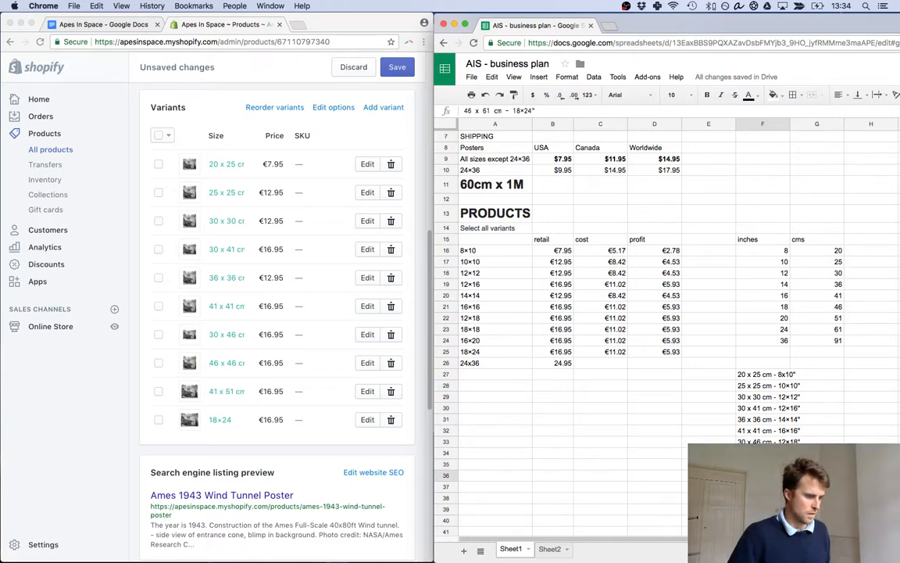
{"action": "left_click", "coordinate": [219, 422]}
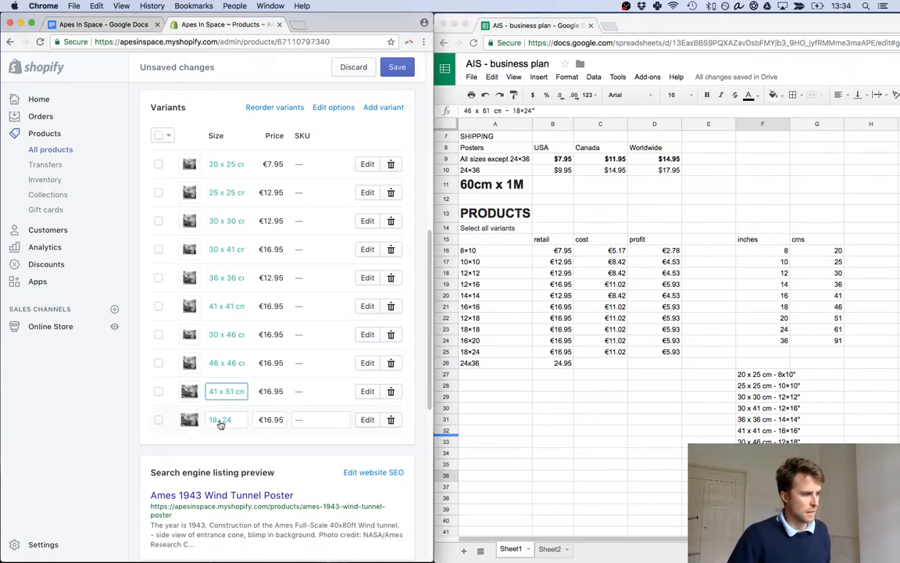
{"action": "left_click", "coordinate": [220, 420]}
{"action": "key", "text": "super+a"}
{"action": "key", "text": "super+v"}
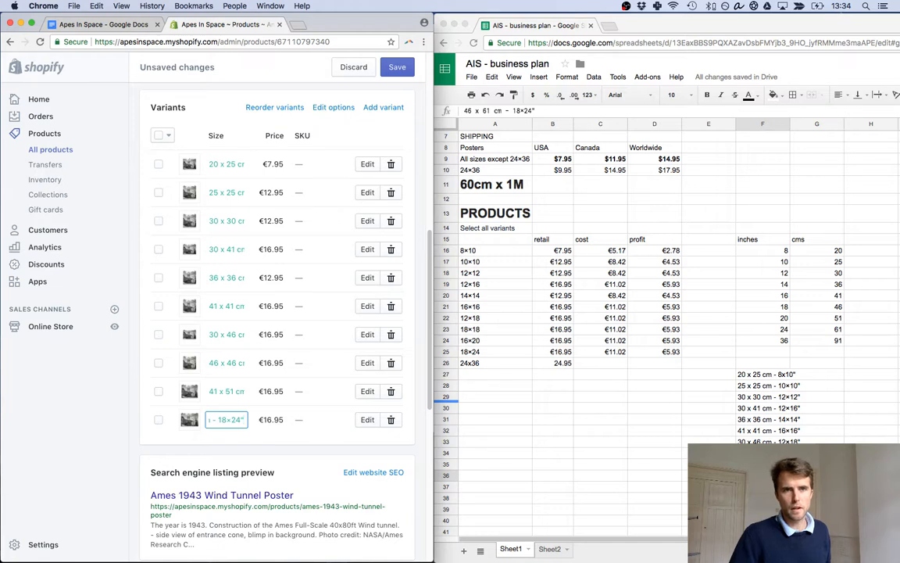
{"action": "left_click", "coordinate": [763, 487]}
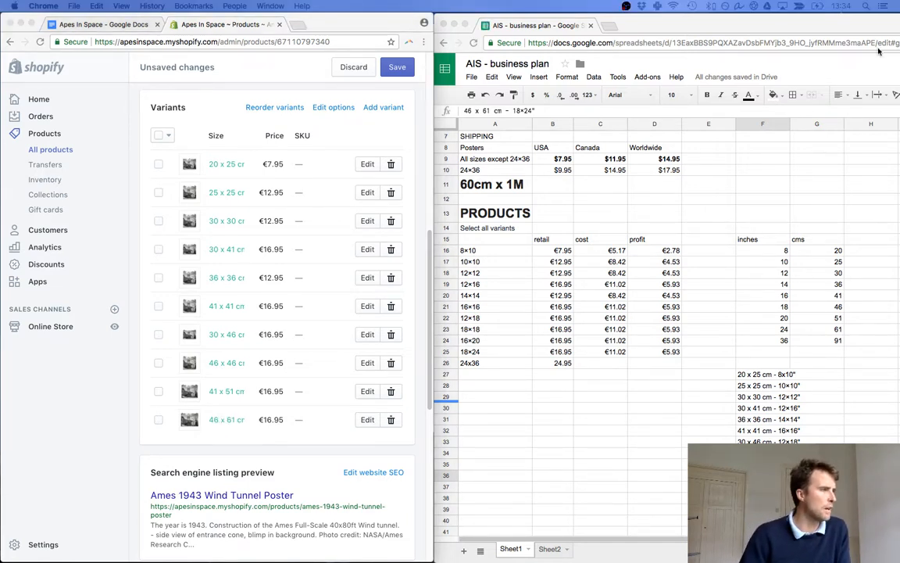
{"action": "left_click", "coordinate": [405, 68]}
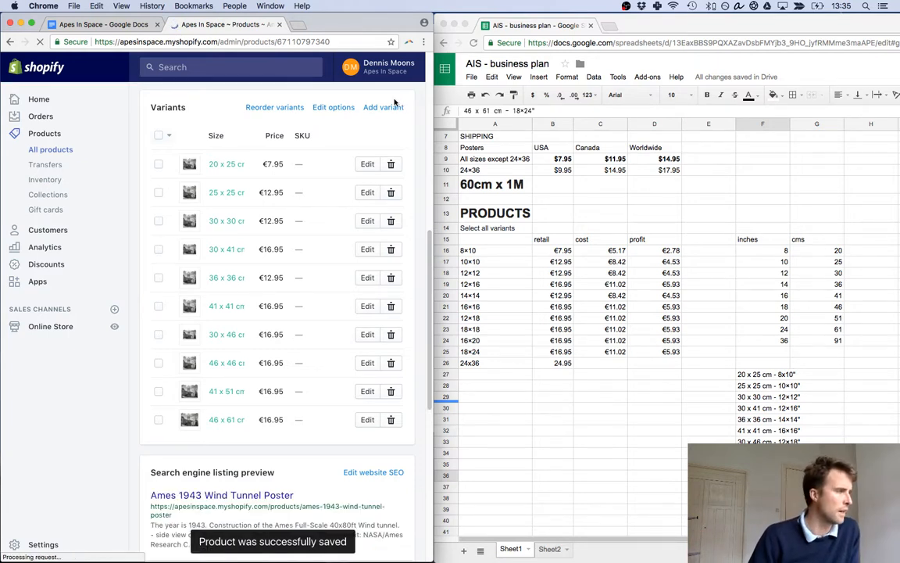
Return to the product list and open the Ames Research Center Hangar One Poster at its Variants section.
{"action": "left_click", "coordinate": [56, 155]}
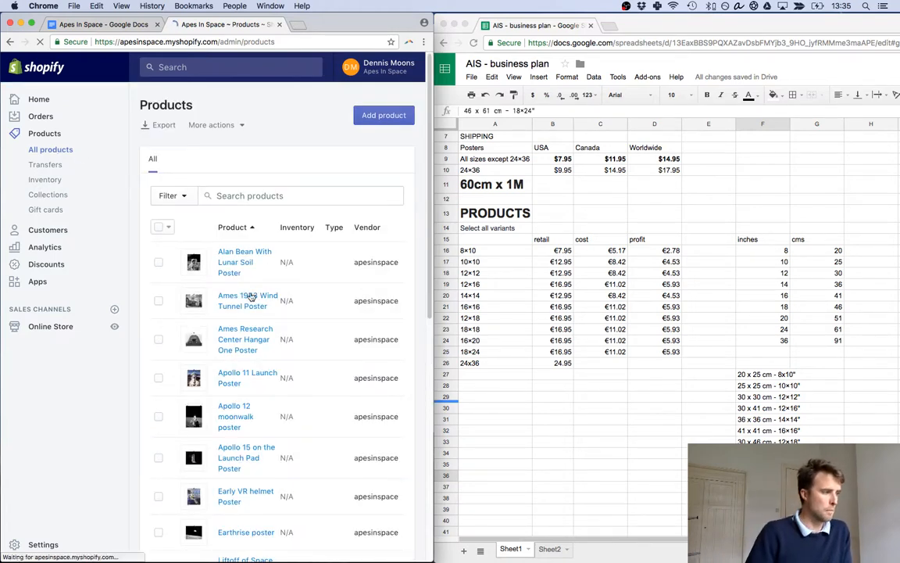
{"action": "left_click", "coordinate": [243, 335]}
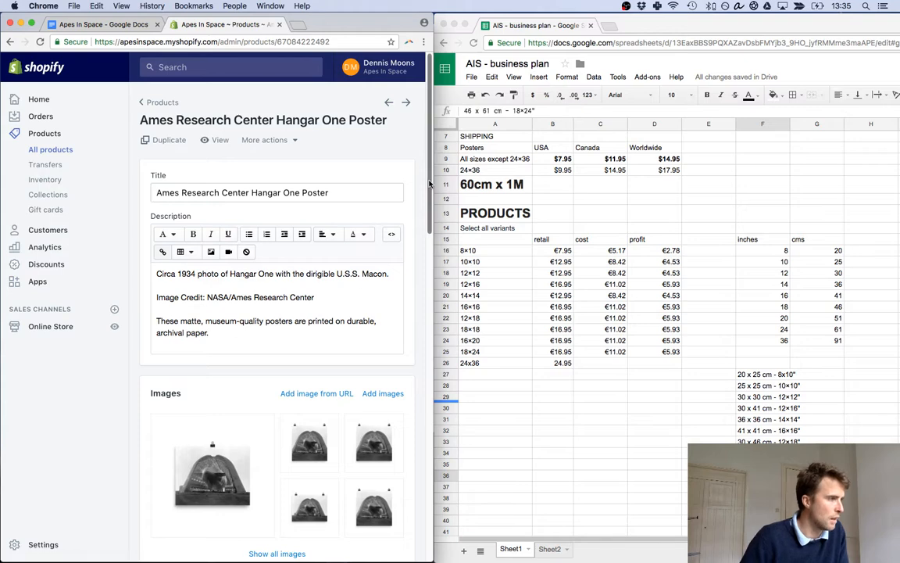
{"action": "left_click_drag", "start_coordinate": [429, 185], "coordinate": [426, 313]}
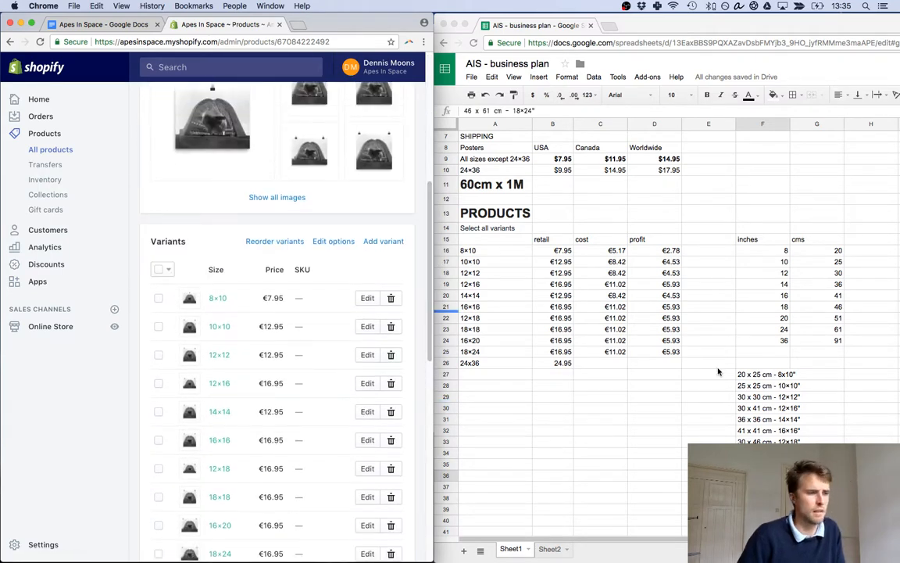
Copy the label from F27 into the size of the Hangar One poster's 8×10 variant, making it 20 x 25 cm - 8x10".
{"action": "left_click", "coordinate": [753, 374]}
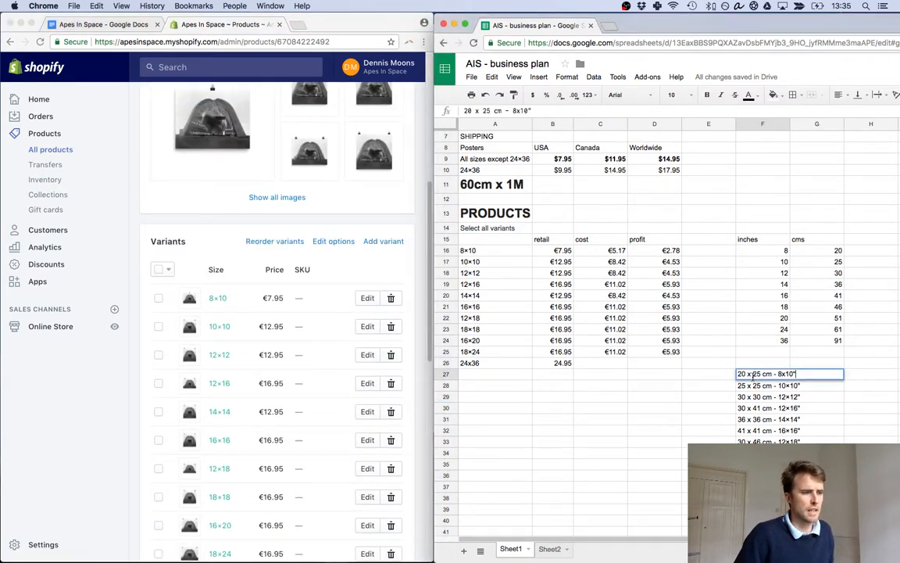
{"action": "left_click", "coordinate": [235, 298]}
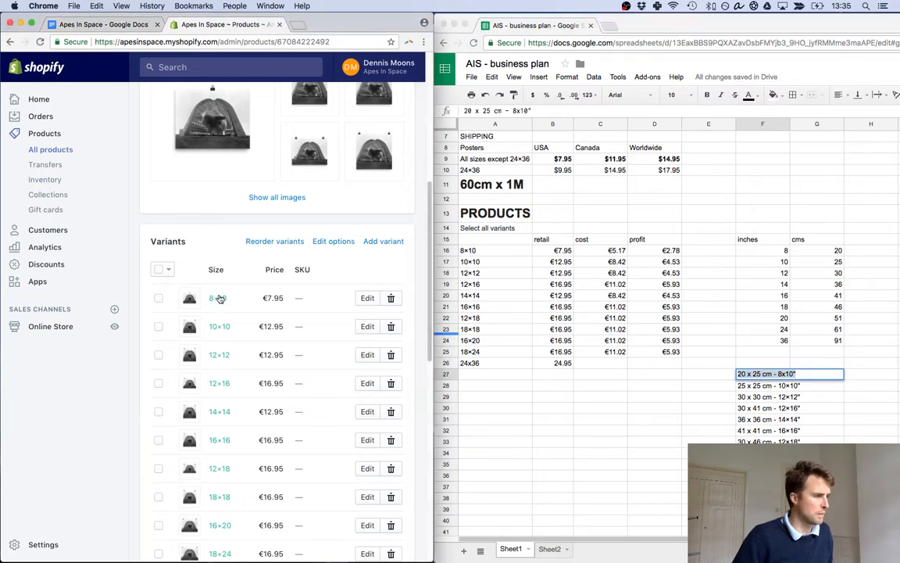
{"action": "type", "text": "20 x 25 cm - 8x10\""}
Copy the label from F28 into the size of the Hangar One poster's 10×10 variant, making it 25 x 25 cm - 10×10".
{"action": "left_click", "coordinate": [749, 387]}
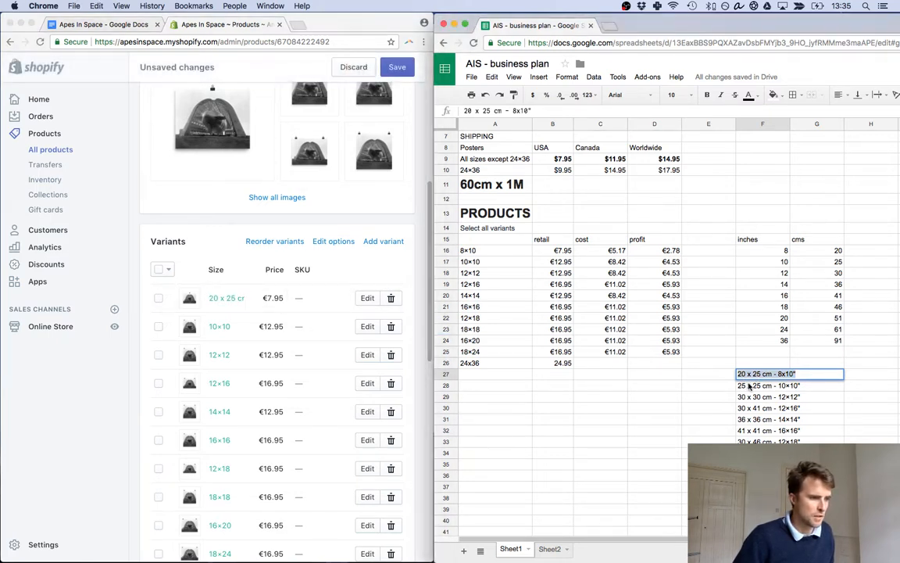
{"action": "left_click", "coordinate": [753, 386]}
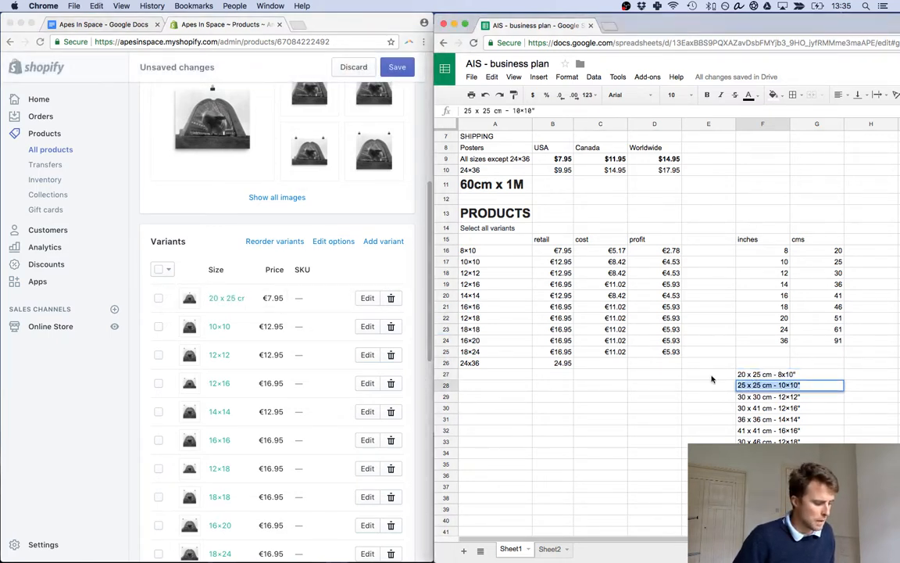
{"action": "left_click", "coordinate": [223, 327]}
{"action": "left_click", "coordinate": [233, 327]}
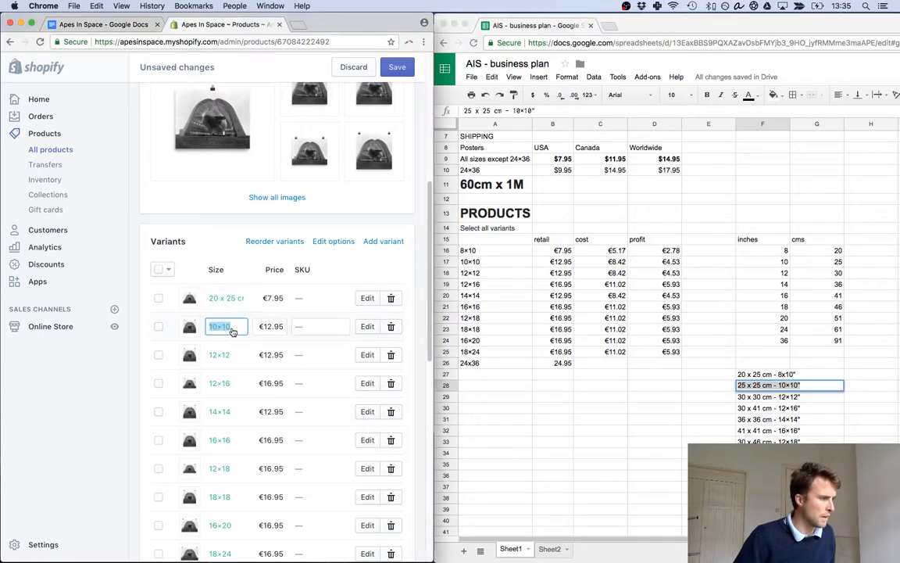
{"action": "type", "text": "25 x 25 cm - 10×10\""}
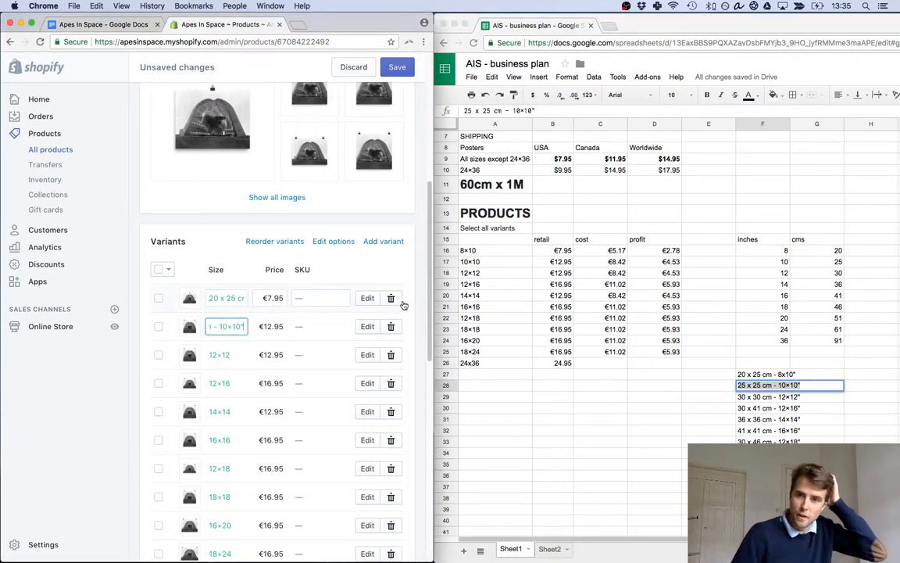
Copy the label from F29 into the size of the Hangar One poster's 12×12 variant, making it 30 x 30 cm - 12×12".
{"action": "left_click", "coordinate": [753, 396]}
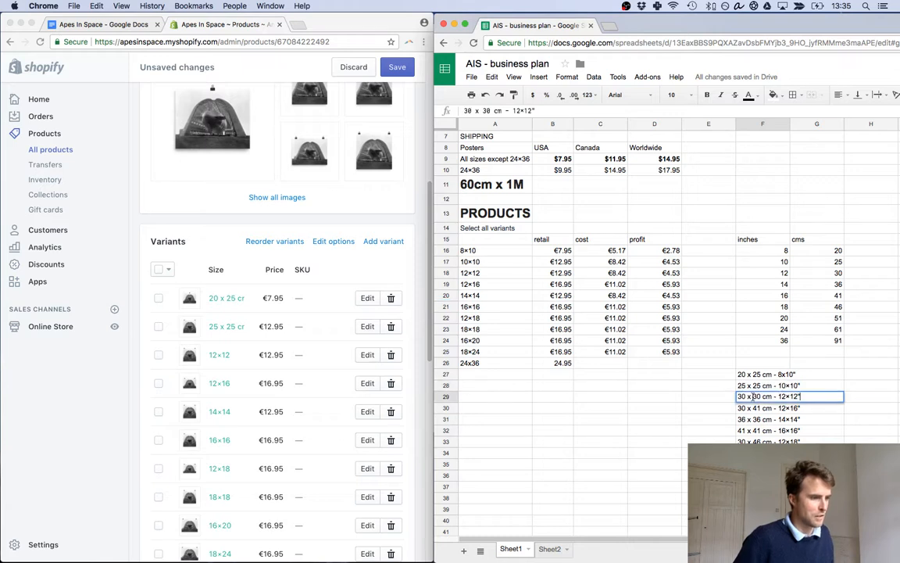
{"action": "key", "text": "super+a"}
{"action": "key", "text": "super+c"}
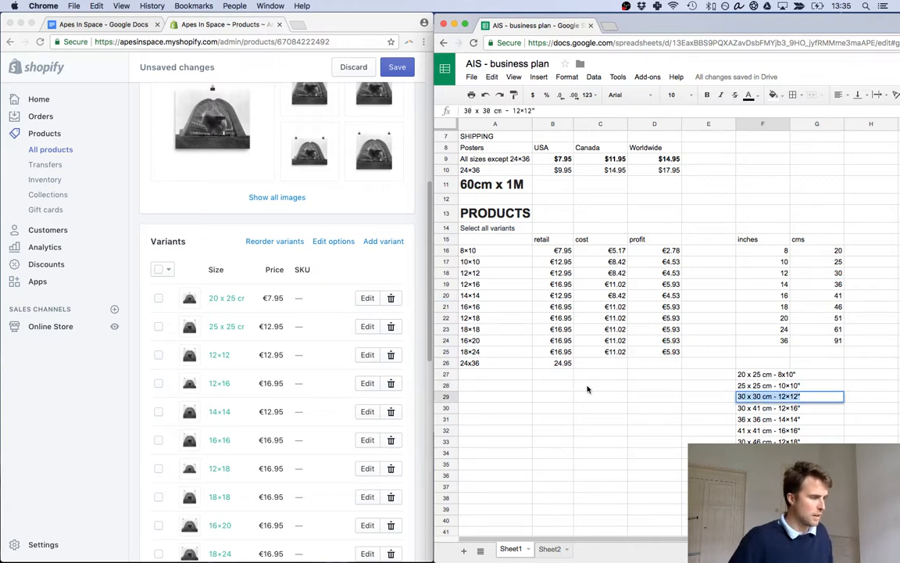
{"action": "left_click", "coordinate": [220, 355]}
{"action": "key", "text": "super+v"}
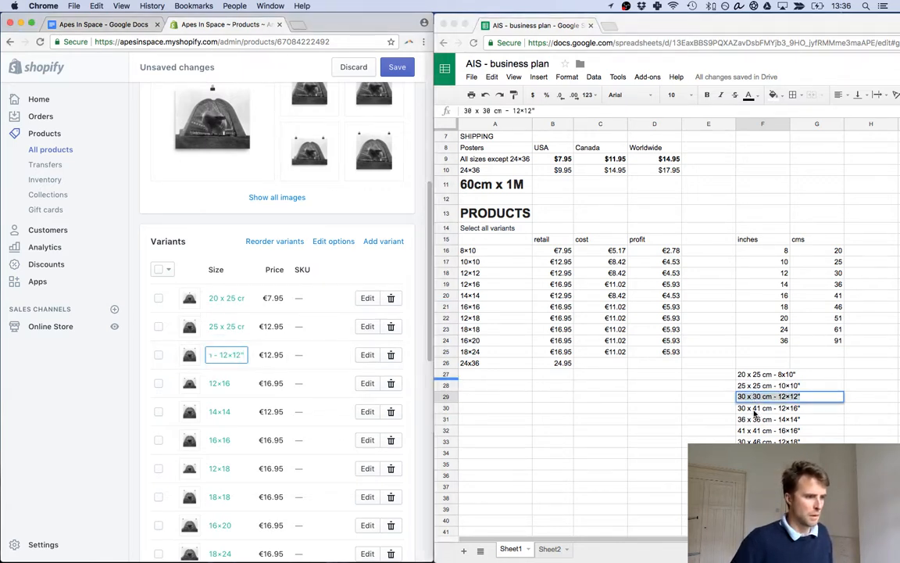
Copy the label from F30 into the size of the Hangar One poster's 12×16 variant, making it 30 x 41 cm - 12×16".
{"action": "double_click", "coordinate": [755, 408]}
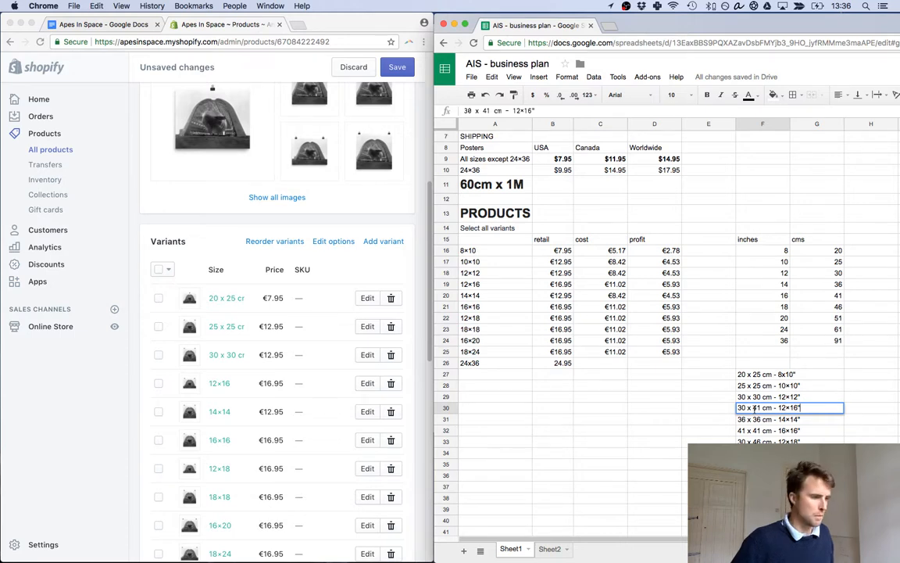
{"action": "key", "text": "super+a"}
{"action": "key", "text": "super+c"}
{"action": "left_click", "coordinate": [221, 383]}
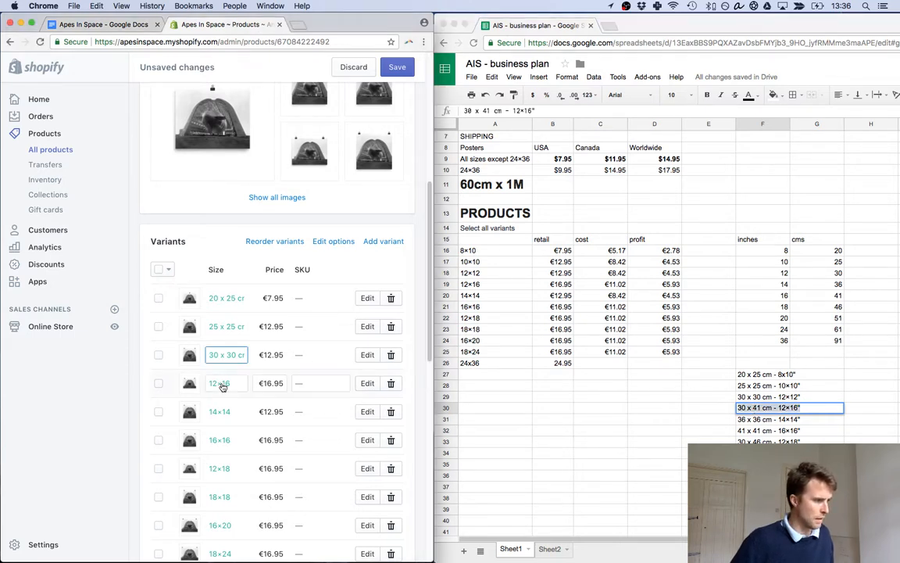
{"action": "key", "text": "super+v"}
Copy the label from F31 into the size of the Hangar One poster's 14×14 variant, making it 36 x 36 cm - 14×14".
{"action": "left_click", "coordinate": [749, 420]}
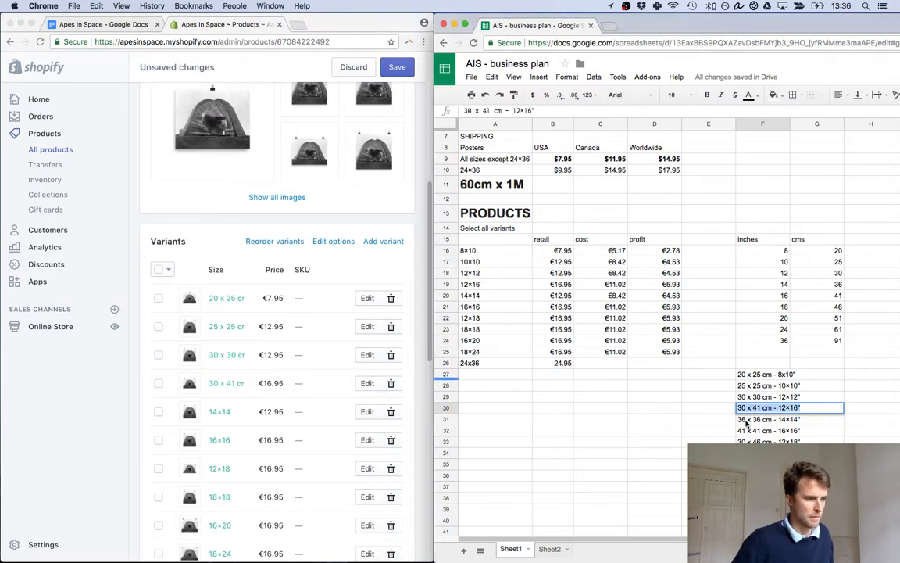
{"action": "key", "text": "super+a"}
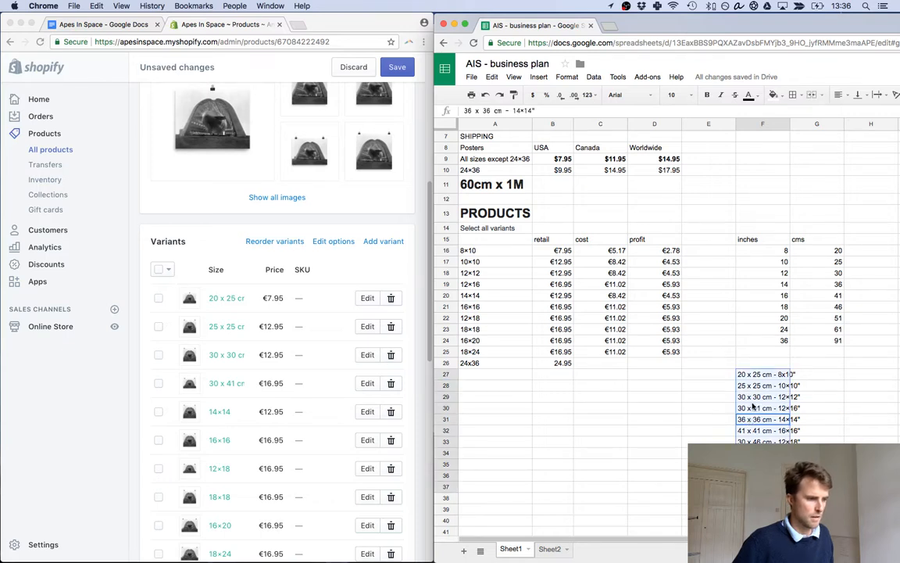
{"action": "key", "text": "Up"}
{"action": "left_click", "coordinate": [754, 420]}
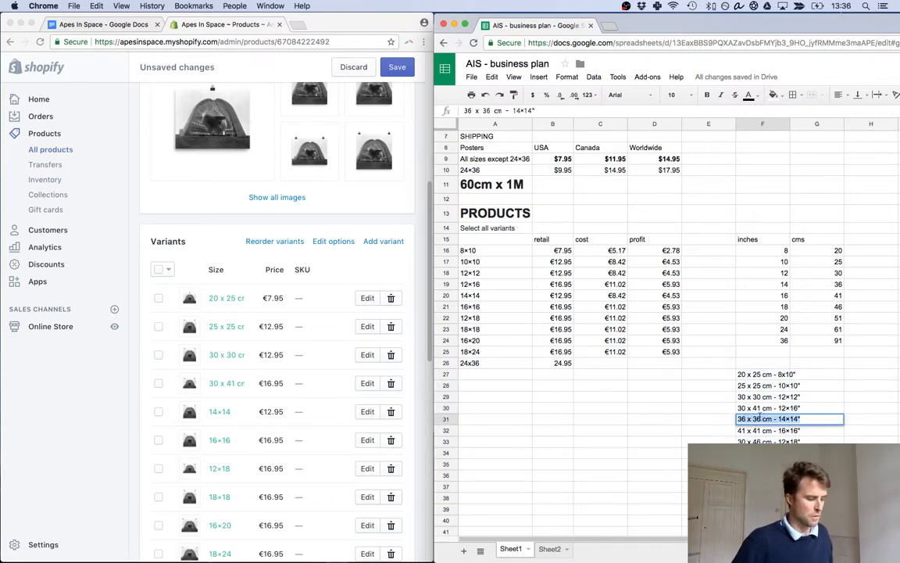
{"action": "left_click", "coordinate": [217, 413]}
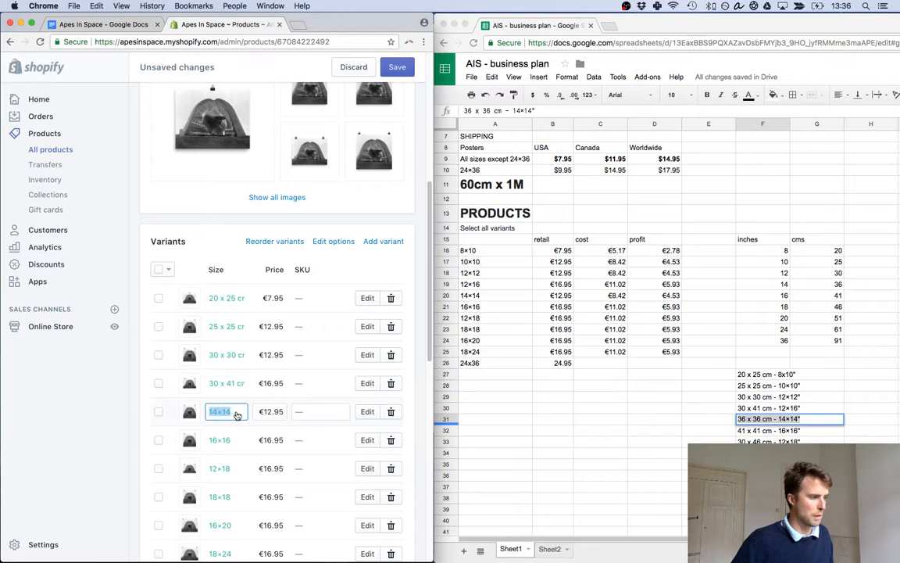
{"action": "type", "text": "36 x 36 cm - 14×14\""}
Copy the label from F32 into the size of the Hangar One poster's 16×16 variant, making it 41 x 41 cm - 16×16".
{"action": "left_click", "coordinate": [685, 429]}
{"action": "key", "text": "Down"}
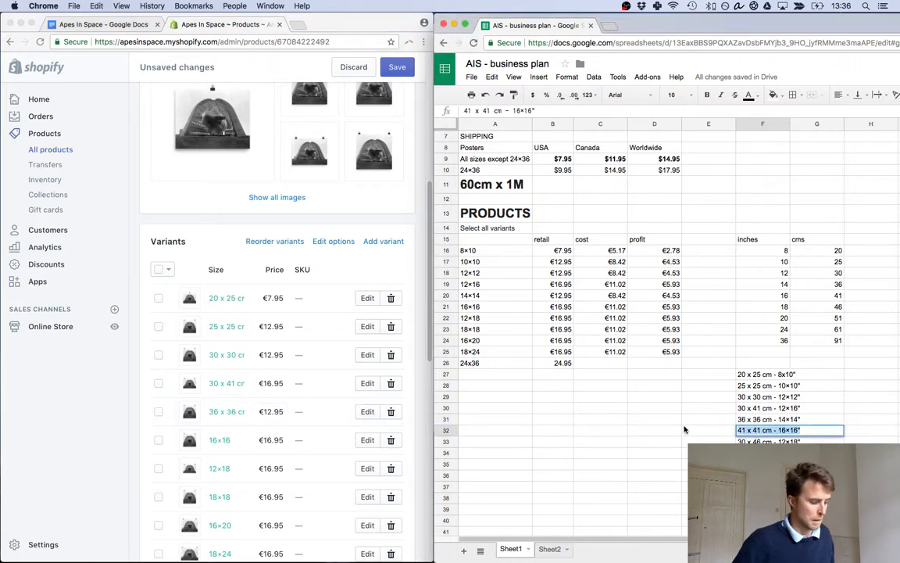
{"action": "left_click", "coordinate": [221, 440]}
{"action": "key", "text": "super+v"}
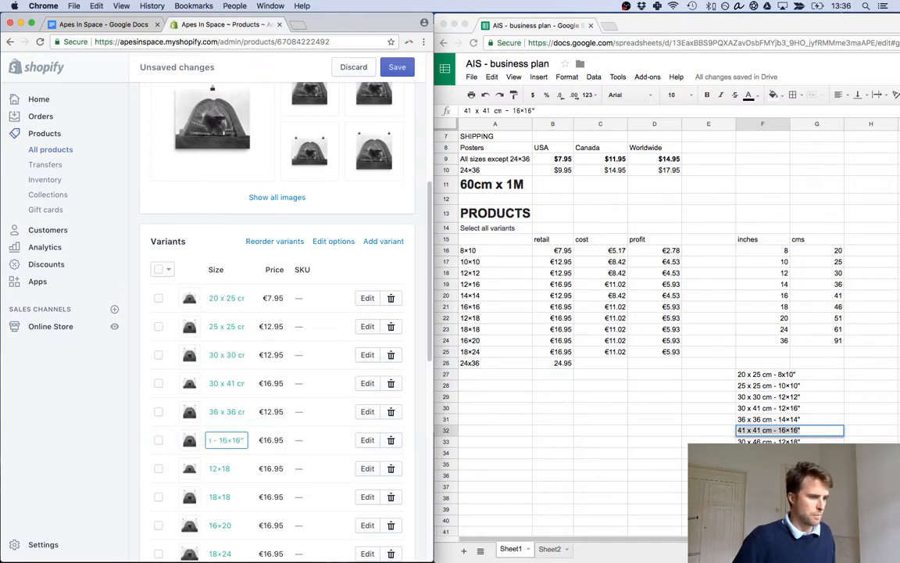
Copy the label from F33 into the size of the Hangar One poster's 12×18 variant, making it 30 x 46 cm - 12×18".
{"action": "left_click", "coordinate": [694, 446]}
{"action": "key", "text": "Down"}
{"action": "key", "text": "super+c"}
{"action": "key", "text": "super+c"}
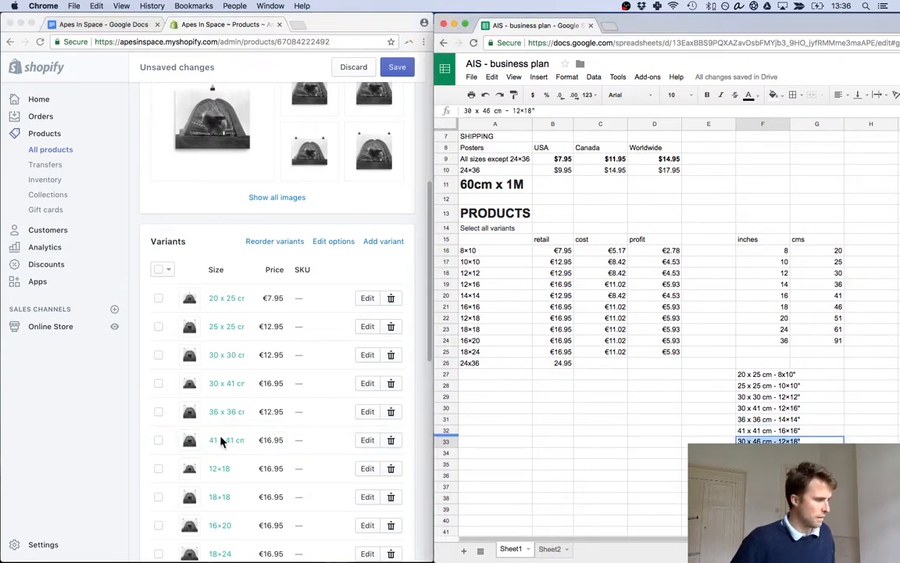
{"action": "left_click", "coordinate": [221, 469]}
{"action": "key", "text": "super+v"}
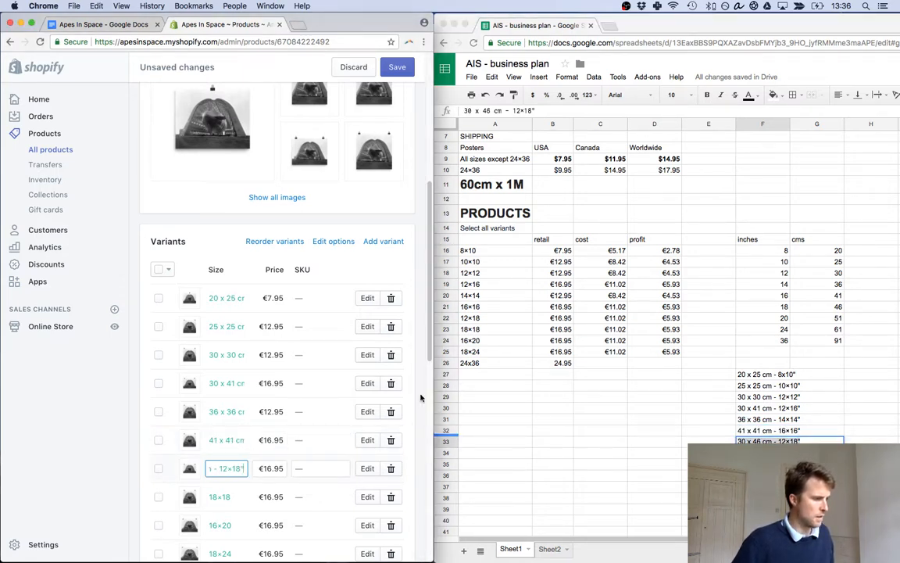
Copy the label from F34 into the size of the Hangar One poster's 18×18 variant, making it 46 x 46 cm - 18×18".
{"action": "scroll", "coordinate": [421, 398], "scroll_direction": "down", "scroll_amount": 3}
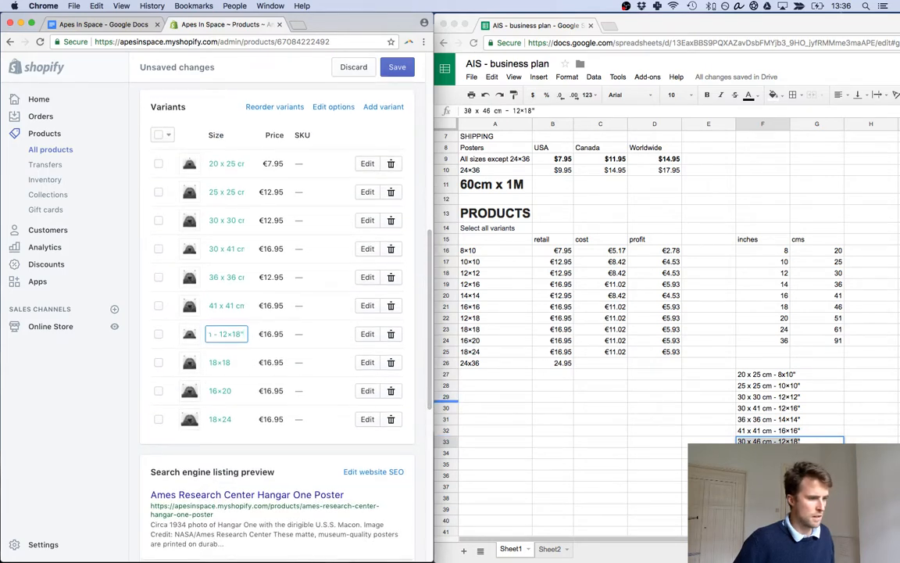
{"action": "left_click", "coordinate": [448, 401]}
{"action": "key", "text": "Down"}
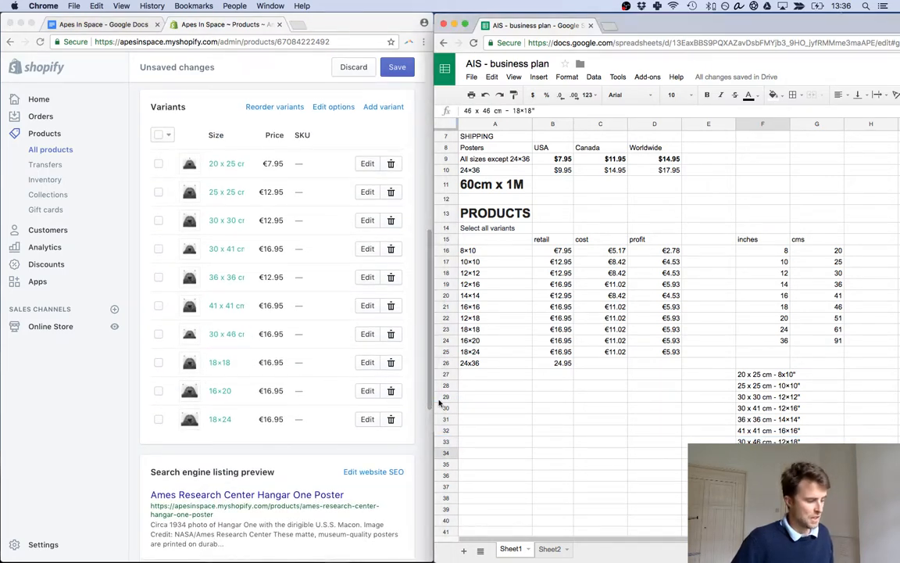
{"action": "left_click", "coordinate": [221, 366]}
{"action": "left_click", "coordinate": [223, 365]}
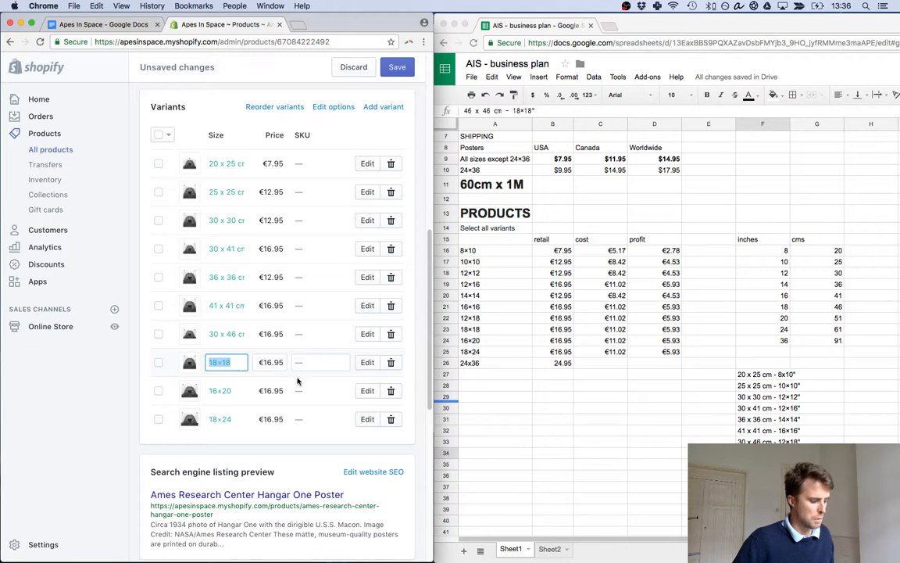
{"action": "key", "text": "super+v"}
Copy the label from F35 into the size of the Hangar One poster's 16×20 variant, making it 41 x 51 cm - 16×20".
{"action": "key", "text": "super+grave"}
{"action": "key", "text": "Down"}
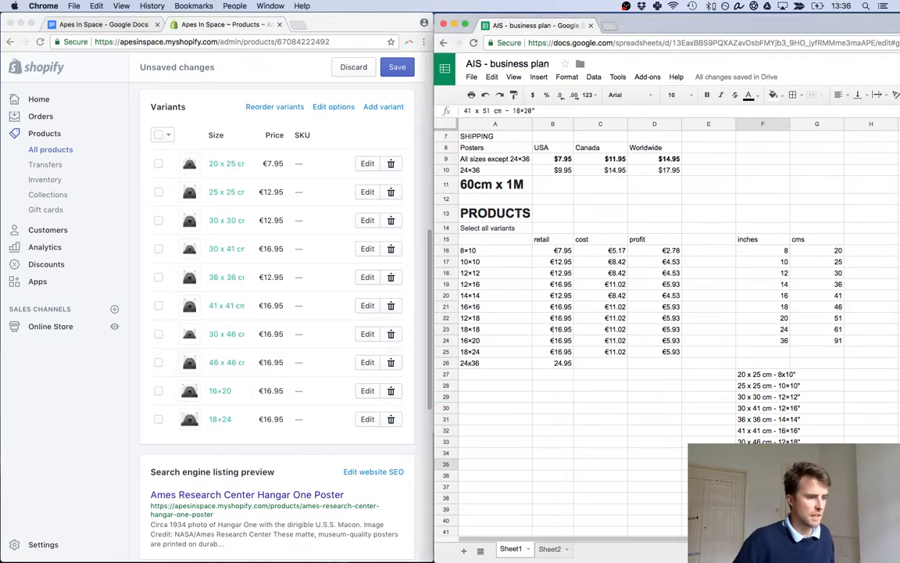
{"action": "key", "text": "super+c"}
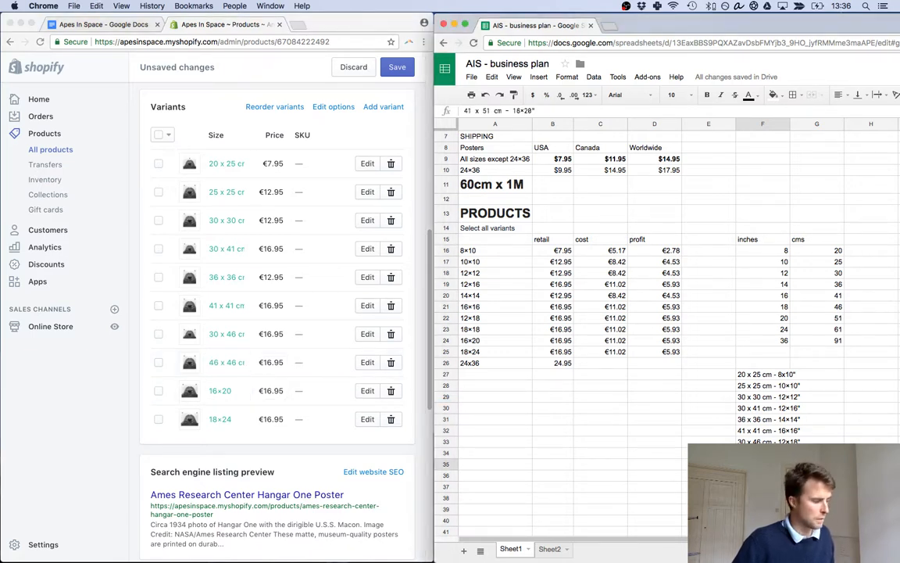
{"action": "left_click", "coordinate": [219, 392]}
{"action": "left_click_drag", "start_coordinate": [210, 391], "coordinate": [247, 393]}
{"action": "key", "text": "super+v"}
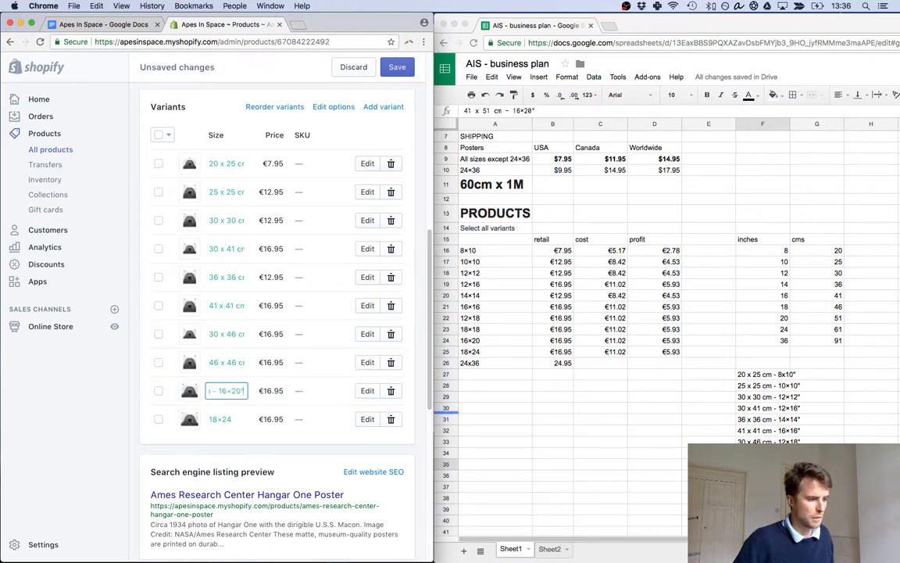
Copy the F36 label into the Hangar One poster's 18×24 variant size, making it 46 x 61 cm - 18×24", and save the product.
{"action": "key", "text": "super+grave"}
{"action": "key", "text": "Down"}
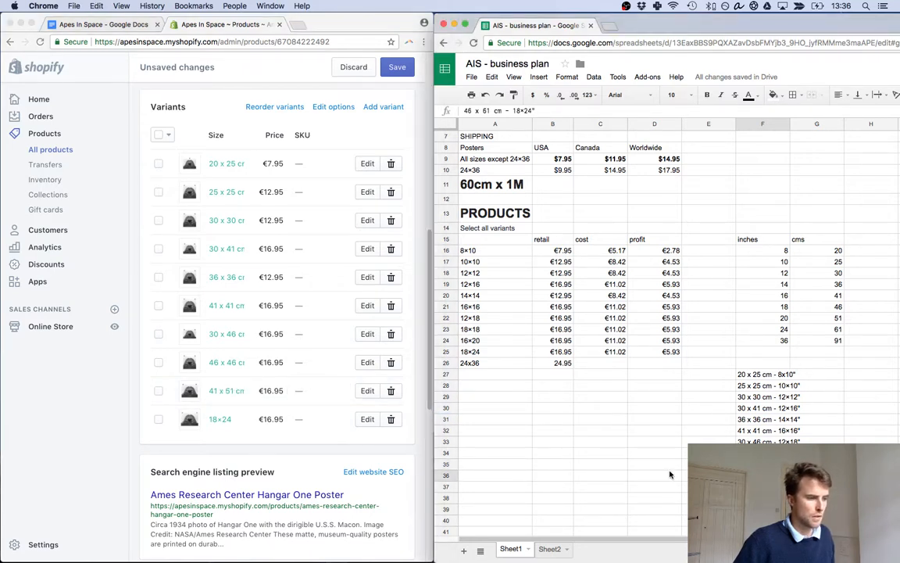
{"action": "left_click", "coordinate": [217, 404]}
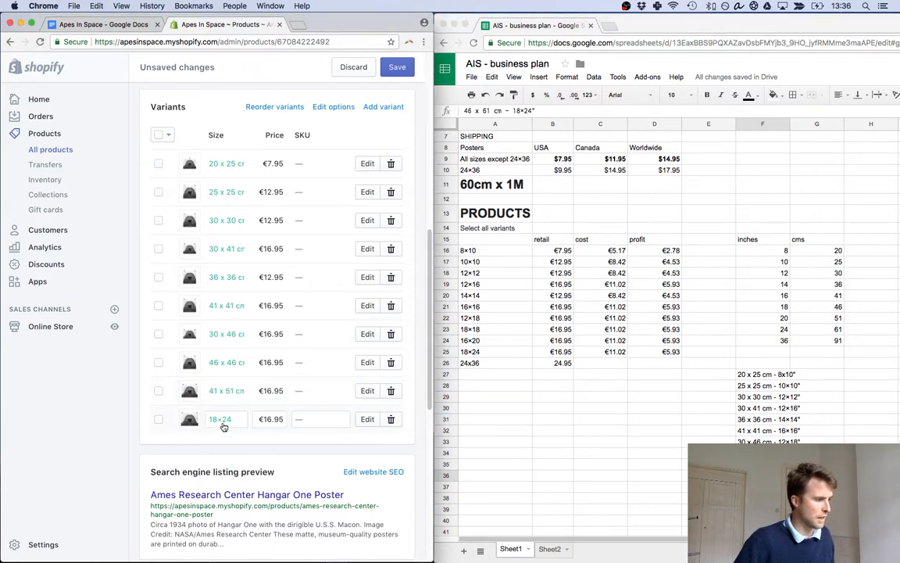
{"action": "triple_click", "coordinate": [232, 422]}
{"action": "key", "text": "super+v"}
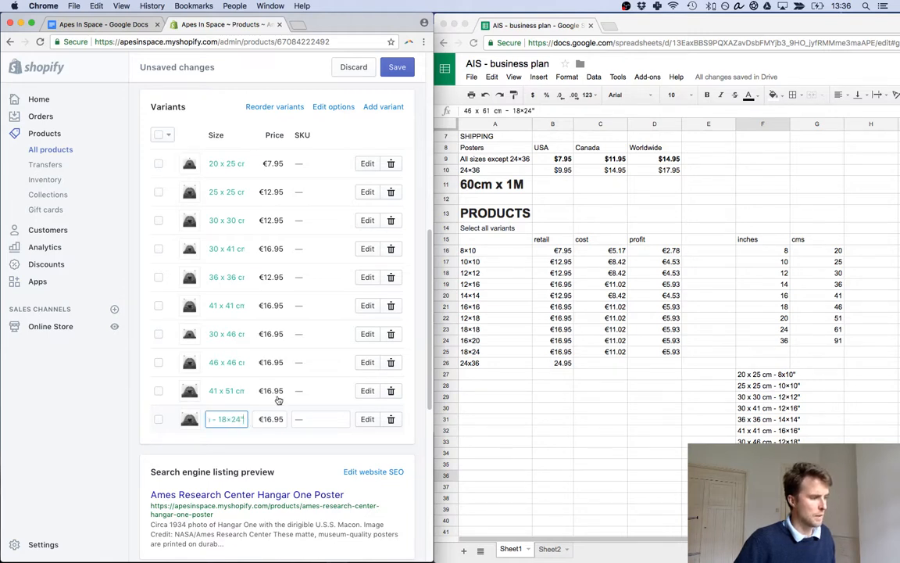
{"action": "left_click", "coordinate": [401, 68]}
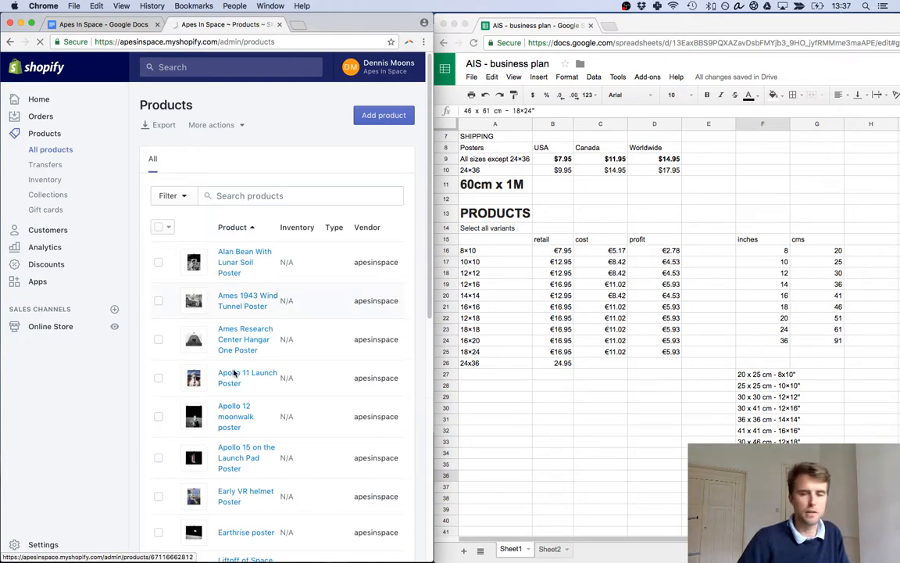
Open the Apollo 11 Launch Poster and copy the F27 label into its 8×10 variant's size, making it 20 x 25 cm - 8x10".
{"action": "left_click", "coordinate": [574, 409]}
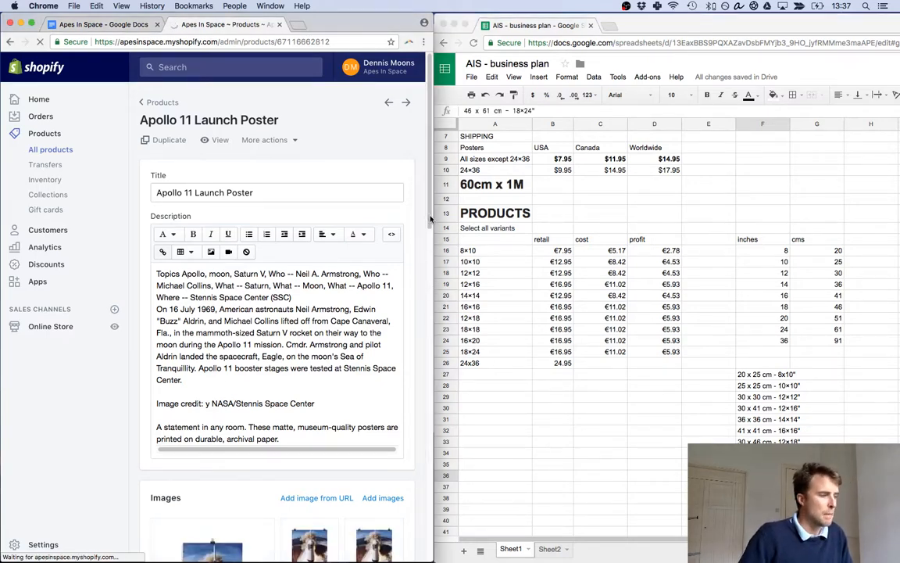
{"action": "left_click_drag", "start_coordinate": [429, 215], "coordinate": [437, 371]}
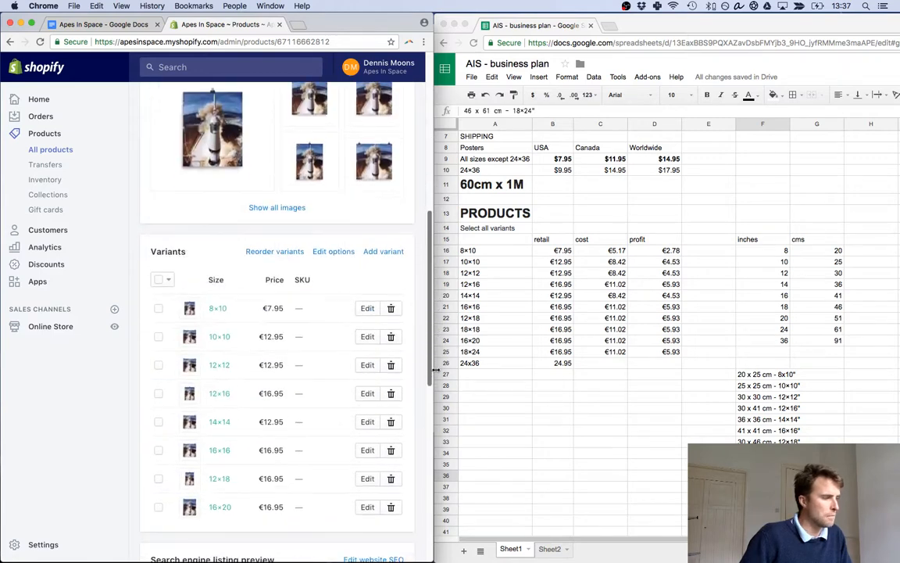
{"action": "left_click", "coordinate": [765, 374]}
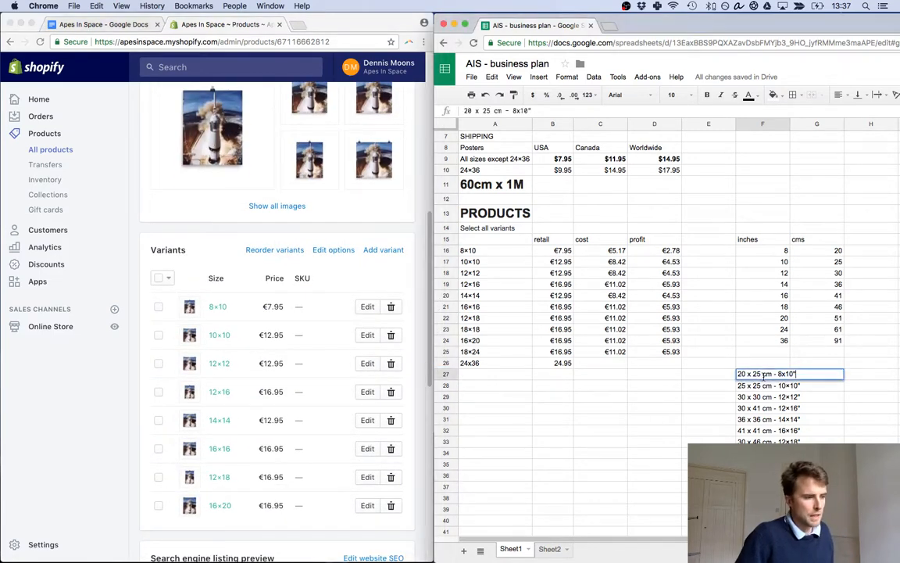
{"action": "left_click", "coordinate": [227, 308]}
{"action": "key", "text": "ctrl+v"}
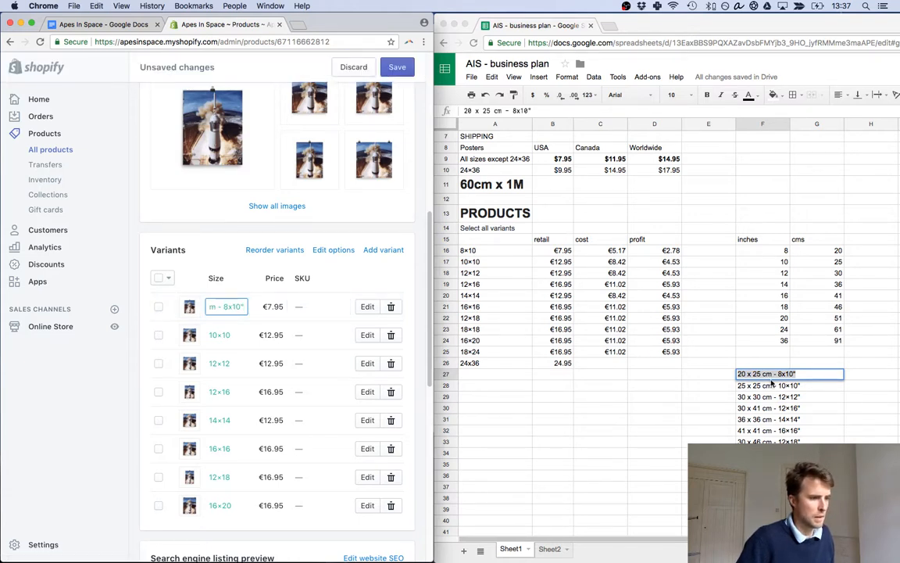
Copy the label from F28 into the size of the Apollo 11 poster's 10×10 variant, making it 25 x 25 cm - 10×10".
{"action": "left_click", "coordinate": [753, 386]}
{"action": "key", "text": "ctrl+a"}
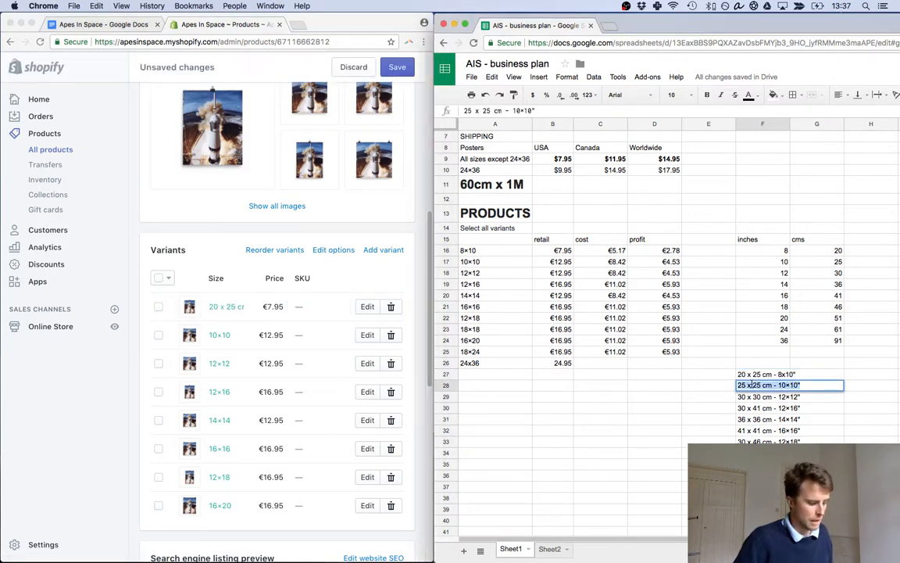
{"action": "left_click", "coordinate": [219, 336]}
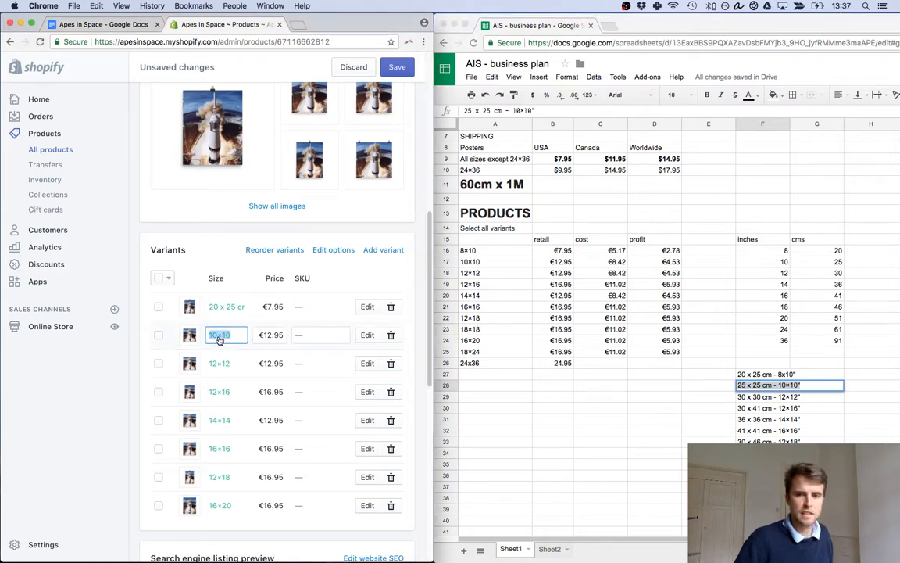
{"action": "key", "text": "ctrl+v"}
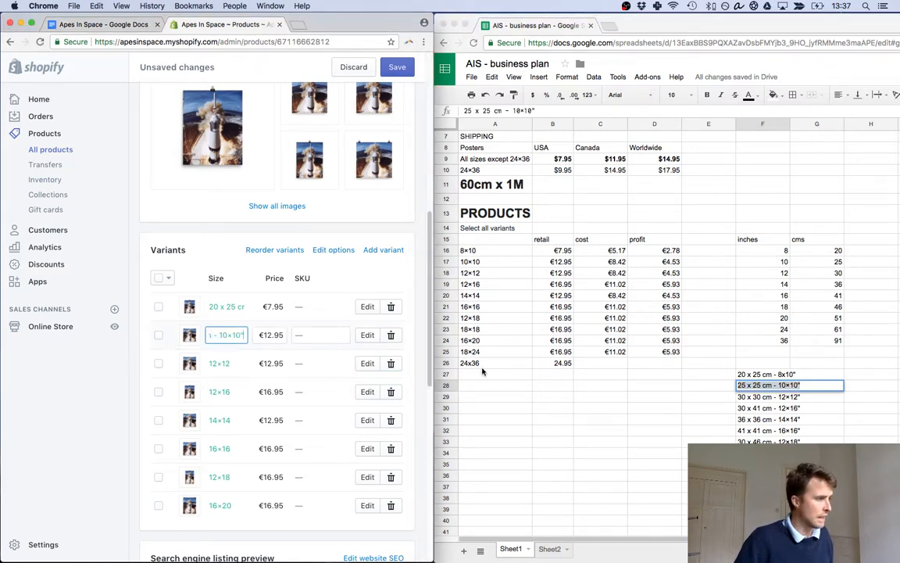
Copy the label from F29 into the size of the Apollo 11 poster's 12×12 variant, making it 30 x 30 cm - 12×12".
{"action": "left_click", "coordinate": [748, 397]}
{"action": "key", "text": "ctrl+c"}
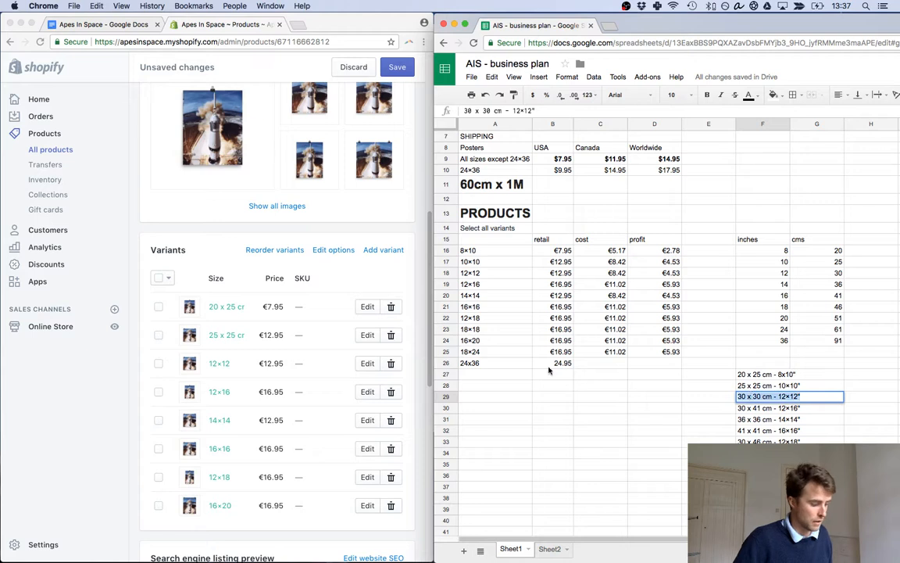
{"action": "left_click", "coordinate": [222, 365]}
{"action": "left_click", "coordinate": [223, 364]}
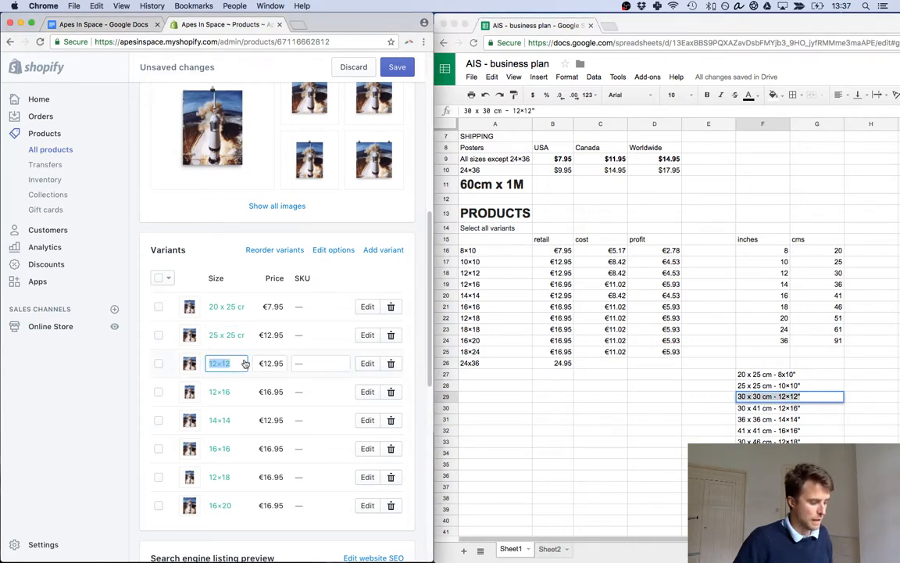
{"action": "key", "text": "ctrl+v"}
Copy the label from F30 into the size of the Apollo 11 poster's 12×16 variant, making it 30 x 41 cm - 12×16".
{"action": "left_click", "coordinate": [755, 408]}
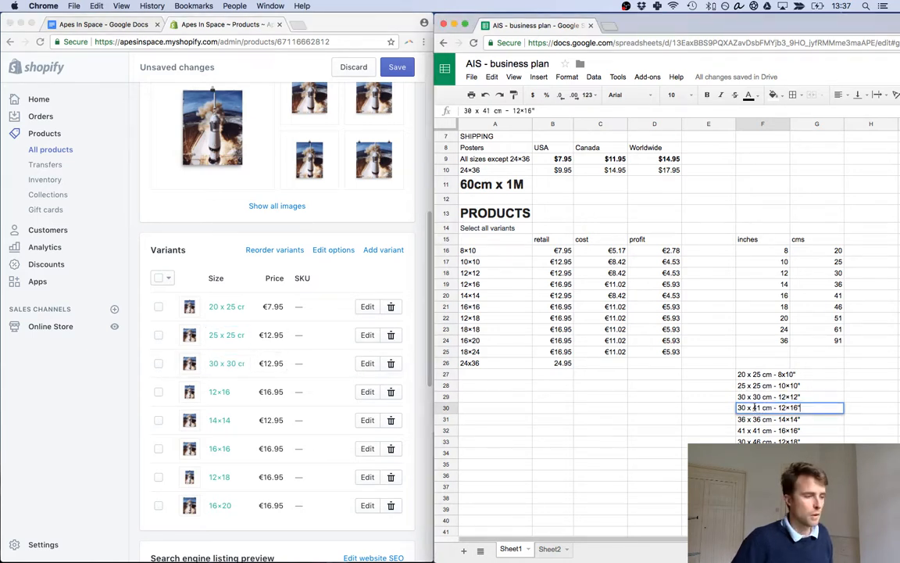
{"action": "key", "text": "ctrl+c"}
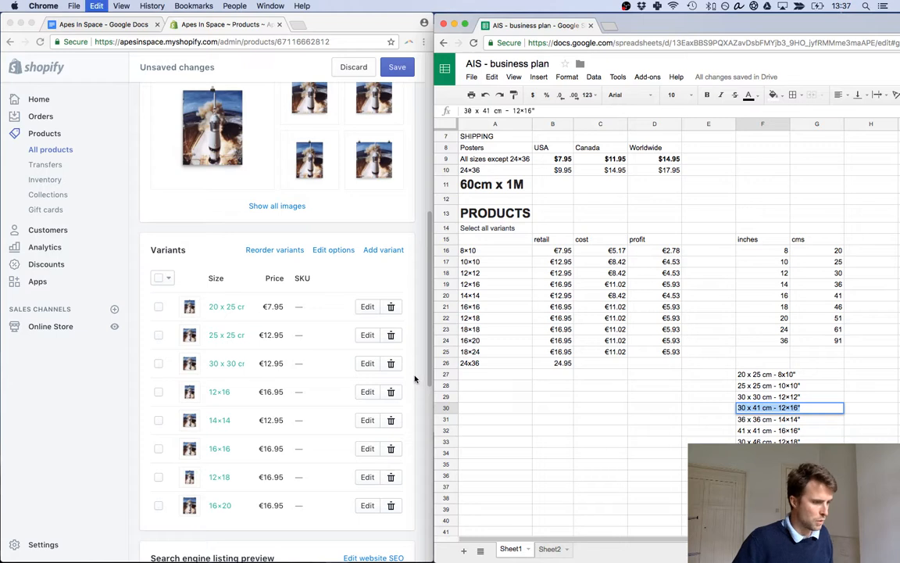
{"action": "left_click", "coordinate": [223, 392]}
{"action": "key", "text": "ctrl+v"}
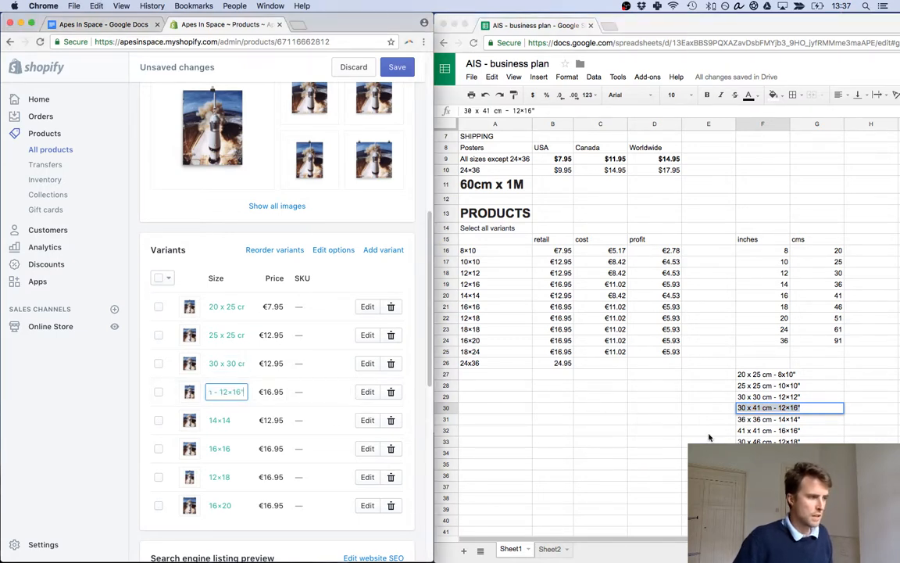
Copy the label from F31 into the size of the Apollo 11 poster's 14×14 variant, making it 36 x 36 cm - 14×14".
{"action": "left_click", "coordinate": [747, 420]}
{"action": "left_click", "coordinate": [751, 420]}
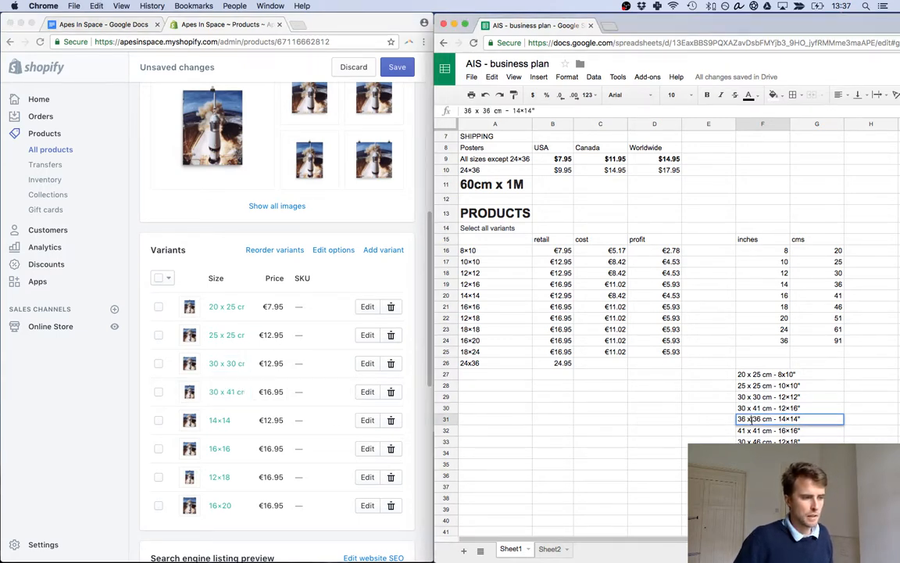
{"action": "left_click", "coordinate": [219, 420]}
{"action": "key", "text": "super+v"}
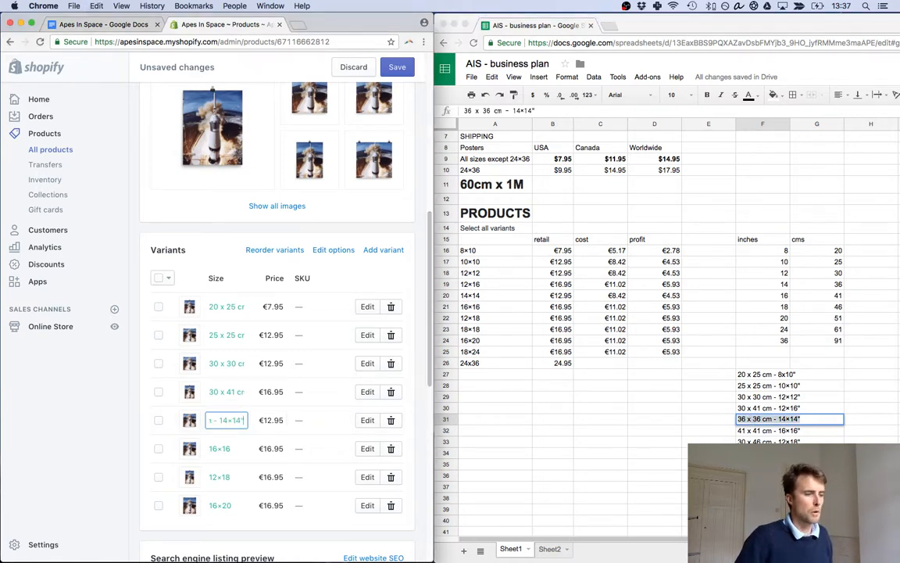
Copy the label from F32 into the size of the Apollo 11 poster's 16×16 variant, making it 41 x 41 cm - 16×16".
{"action": "left_click", "coordinate": [754, 431]}
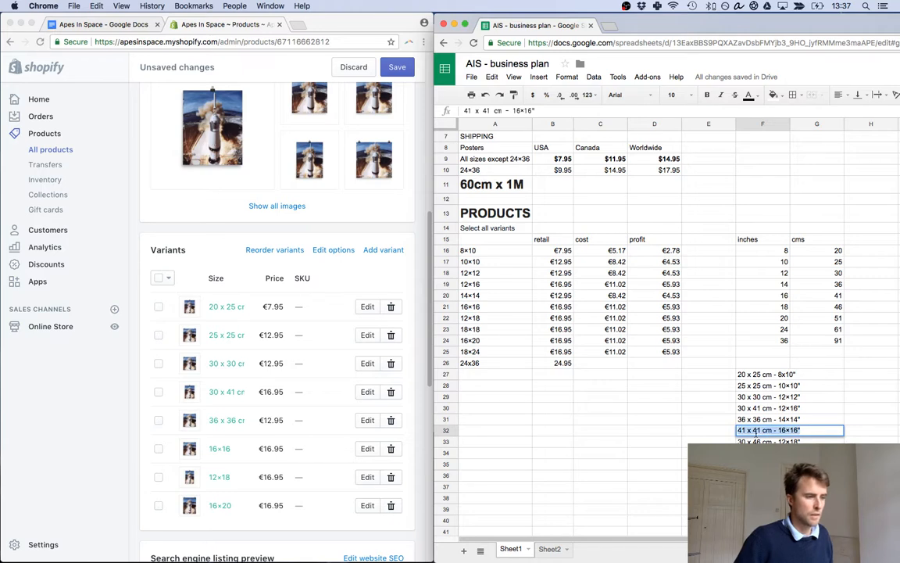
{"action": "left_click", "coordinate": [225, 449]}
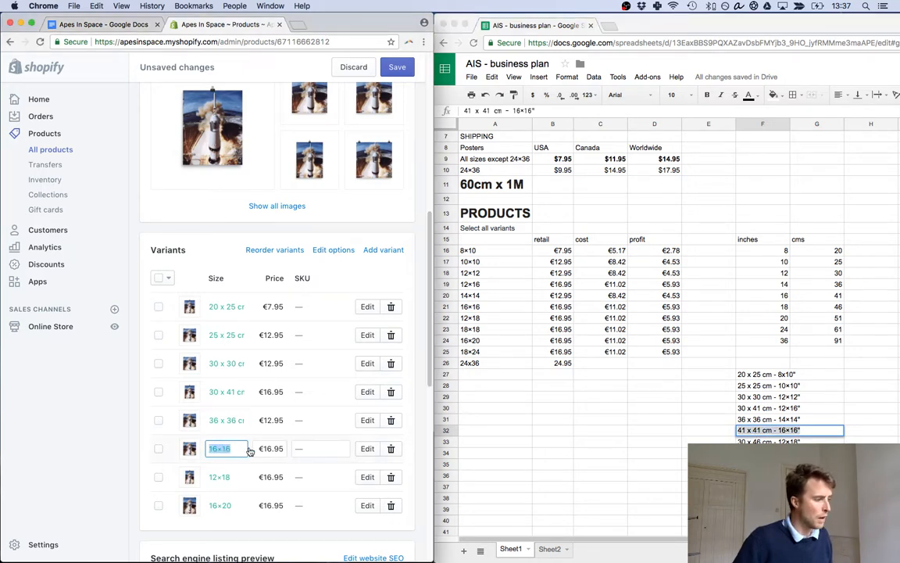
{"action": "key", "text": "super+v"}
Copy the label from F33 into the size of the Apollo 11 poster's 12×18 variant, making it 30 x 46 cm - 12×18".
{"action": "left_click", "coordinate": [770, 441]}
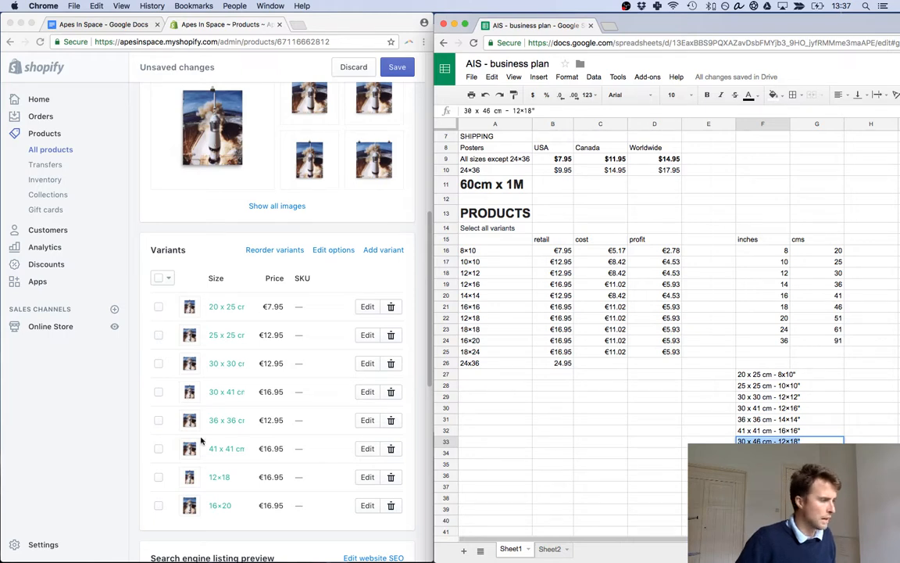
{"action": "left_click", "coordinate": [223, 477]}
{"action": "left_click", "coordinate": [222, 477]}
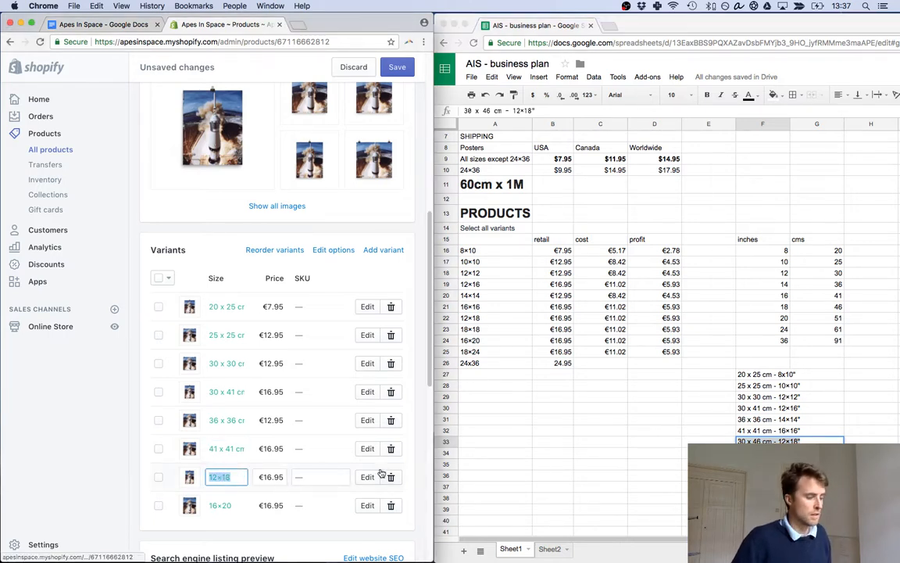
{"action": "key", "text": "super+v"}
{"action": "left_click", "coordinate": [770, 453]}
{"action": "left_click", "coordinate": [770, 453]}
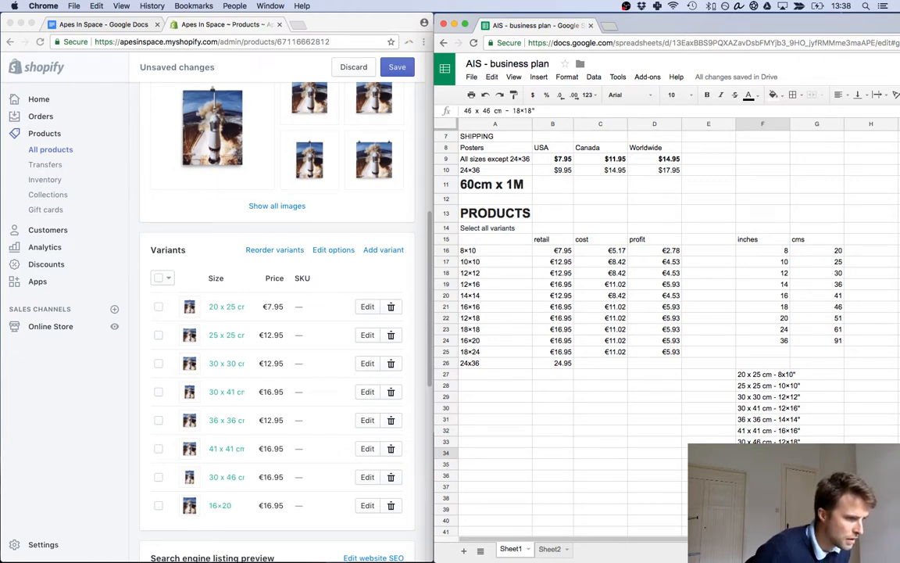
{"action": "left_click", "coordinate": [762, 464]}
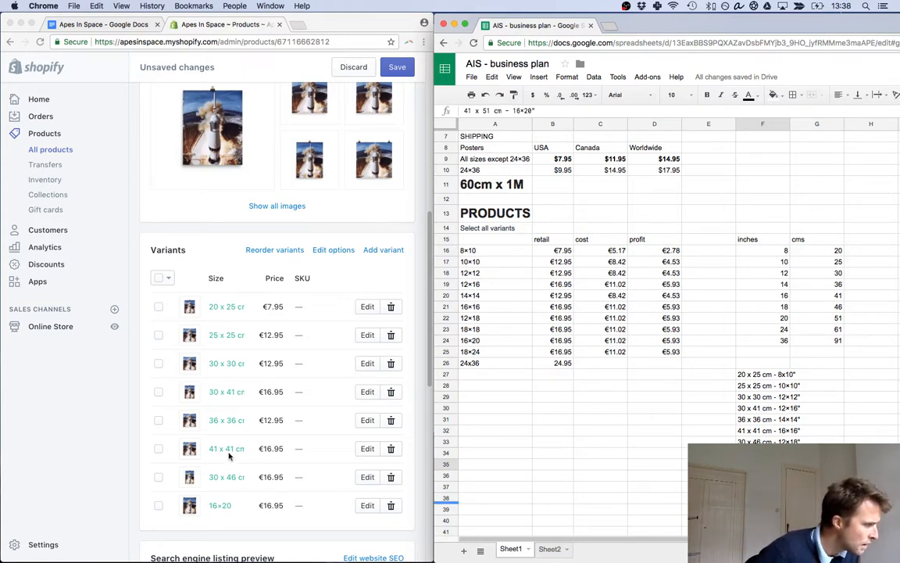
{"action": "left_click", "coordinate": [431, 391]}
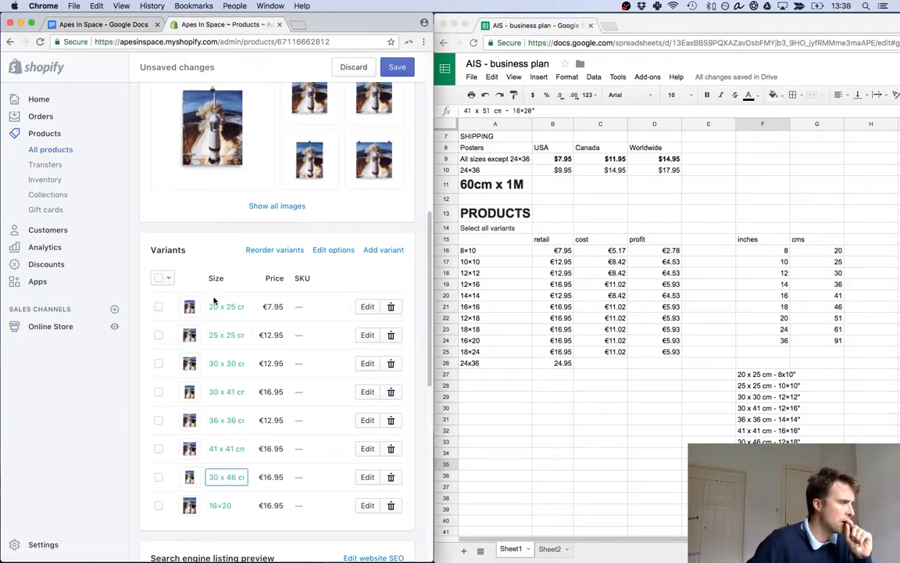
Undo the latest variant size edits on the Apollo 11 poster, back through the 12×16 variant.
{"action": "key", "text": "super+z"}
{"action": "key", "text": "super+z"}
{"action": "key", "text": "super+z"}
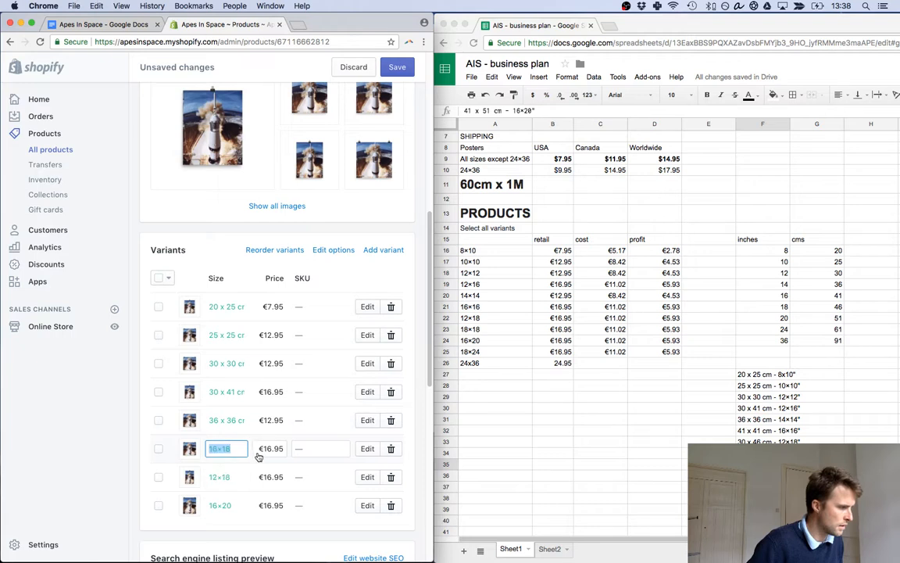
{"action": "key", "text": "super+z"}
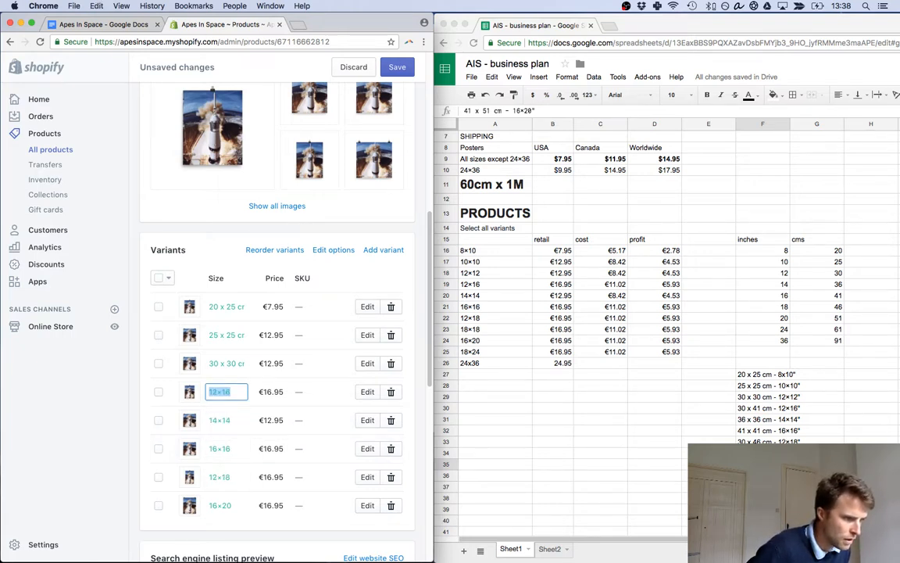
Copy the F31 label again into the 14×14 variant's size, making it 36 x 36 cm - 14×14".
{"action": "left_click", "coordinate": [785, 420]}
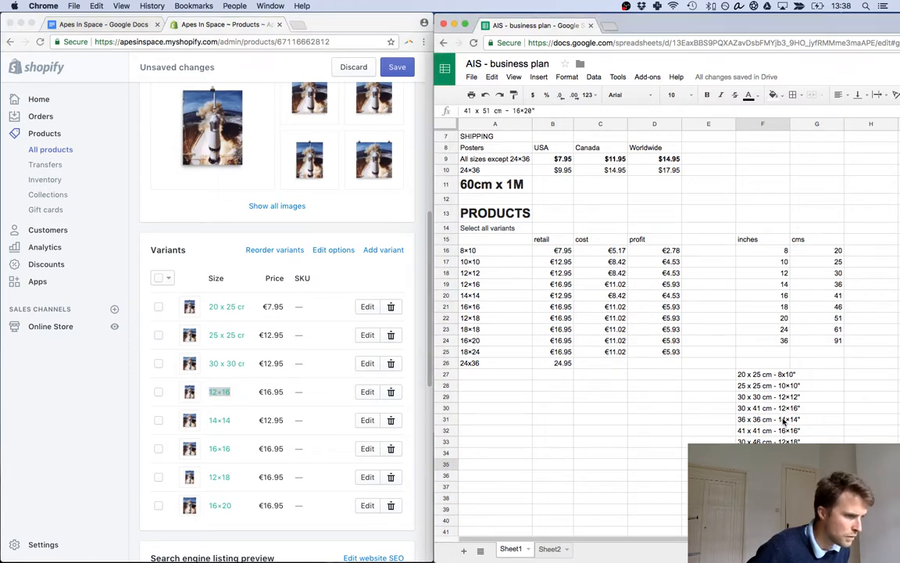
{"action": "double_click", "coordinate": [801, 419]}
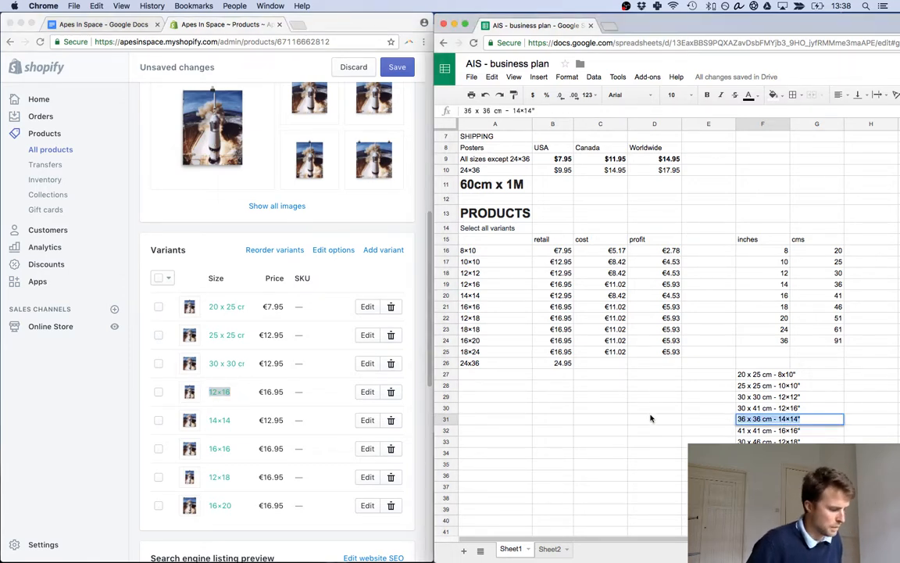
{"action": "left_click", "coordinate": [223, 420]}
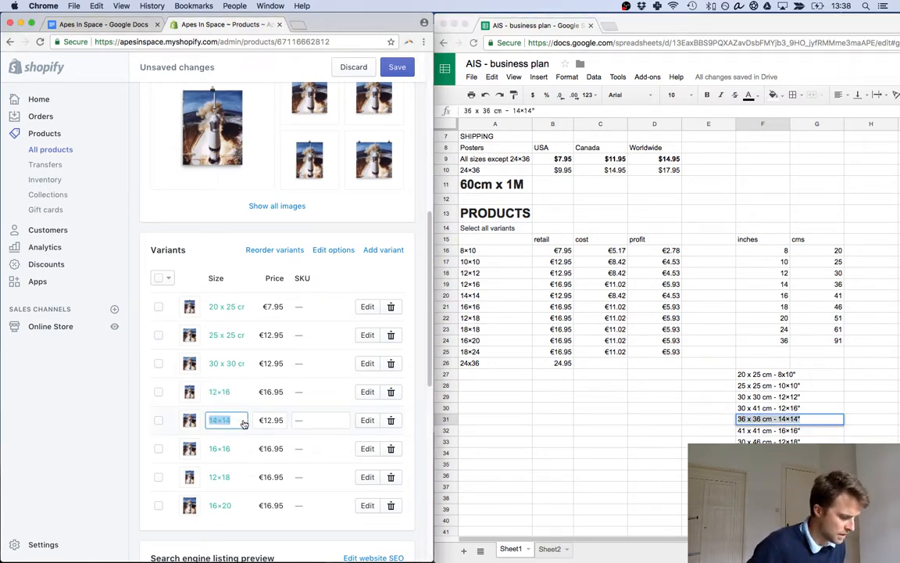
{"action": "key", "text": "super+v"}
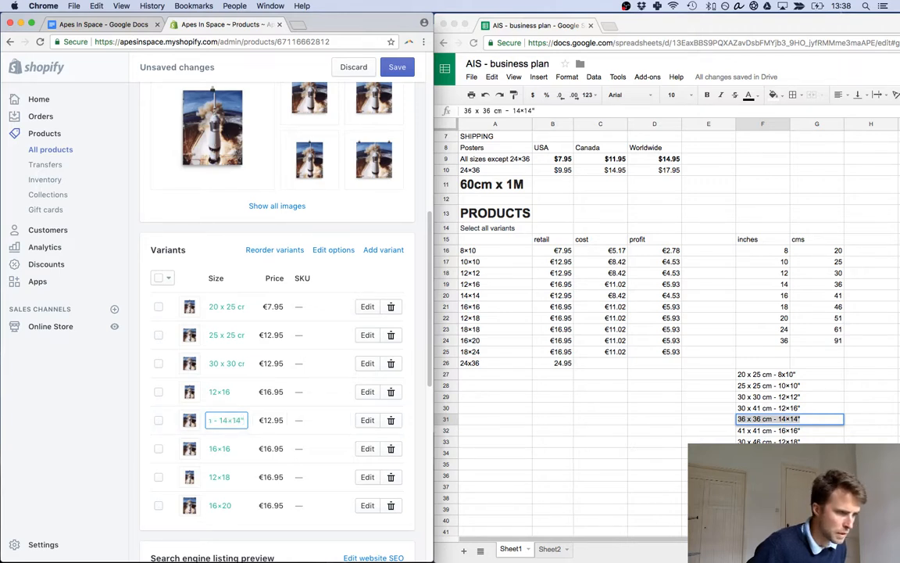
Copy the F32 label again into the 16×16 variant's size, making it 41 x 41 cm - 16×16".
{"action": "left_click", "coordinate": [781, 438]}
{"action": "left_click", "coordinate": [797, 431]}
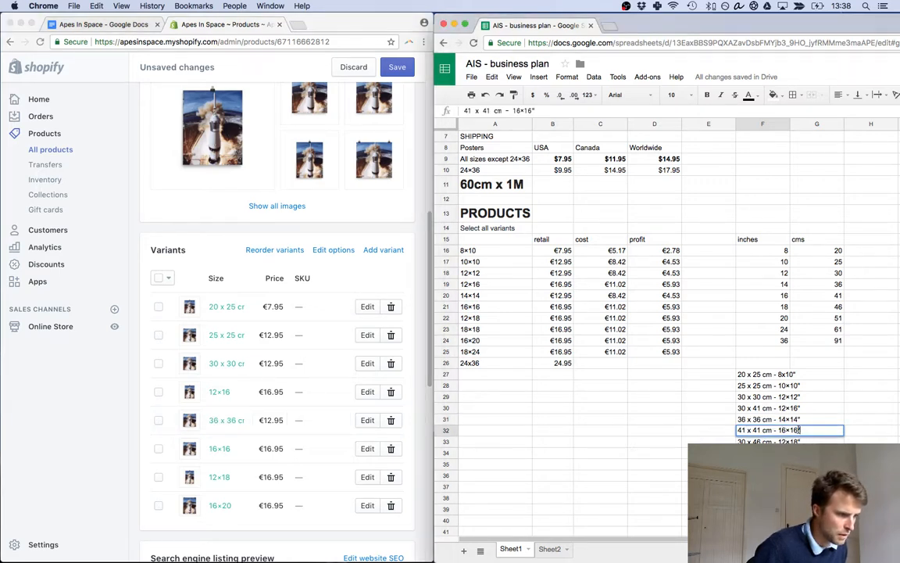
{"action": "left_click", "coordinate": [223, 451]}
{"action": "double_click", "coordinate": [223, 449]}
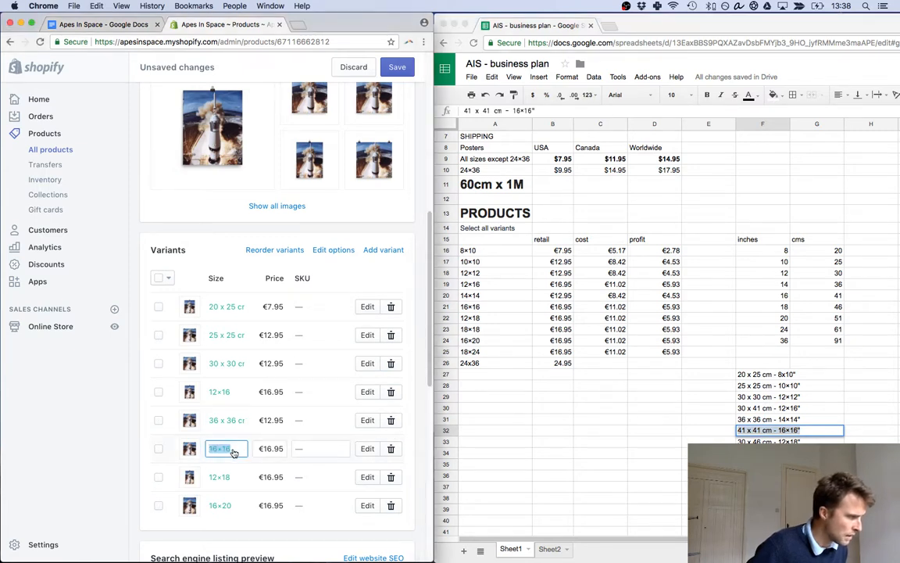
{"action": "type", "text": "41 x 41 cm - 16×16\""}
Copy the F33 label again into the 12×18 variant's size, making it 30 x 46 cm - 12×18".
{"action": "left_click", "coordinate": [789, 442]}
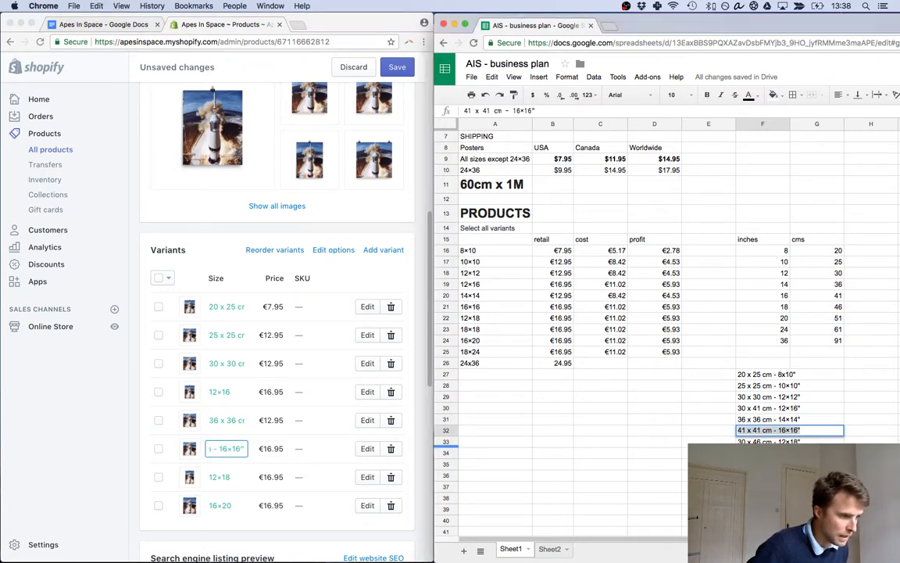
{"action": "left_click_drag", "start_coordinate": [789, 442], "coordinate": [792, 374]}
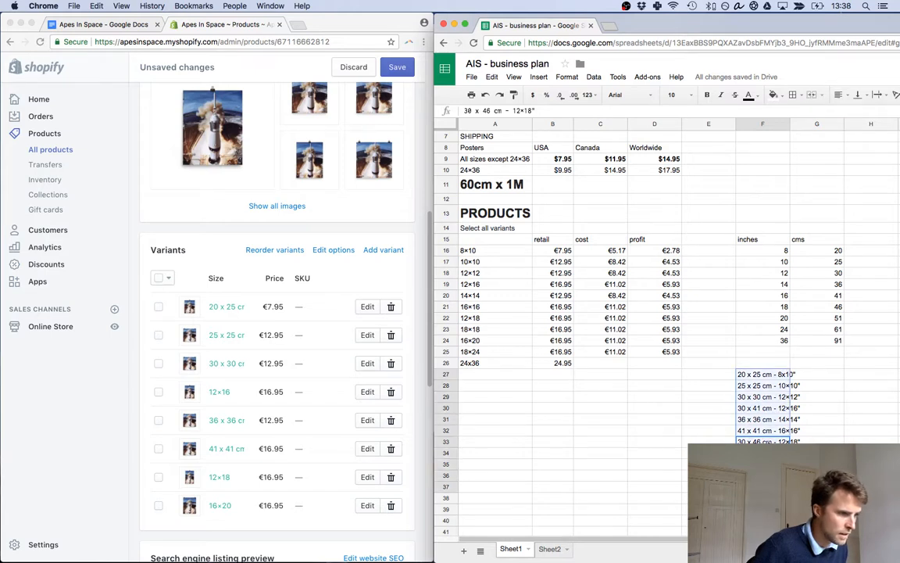
{"action": "double_click", "coordinate": [767, 442]}
{"action": "key", "text": "super+a"}
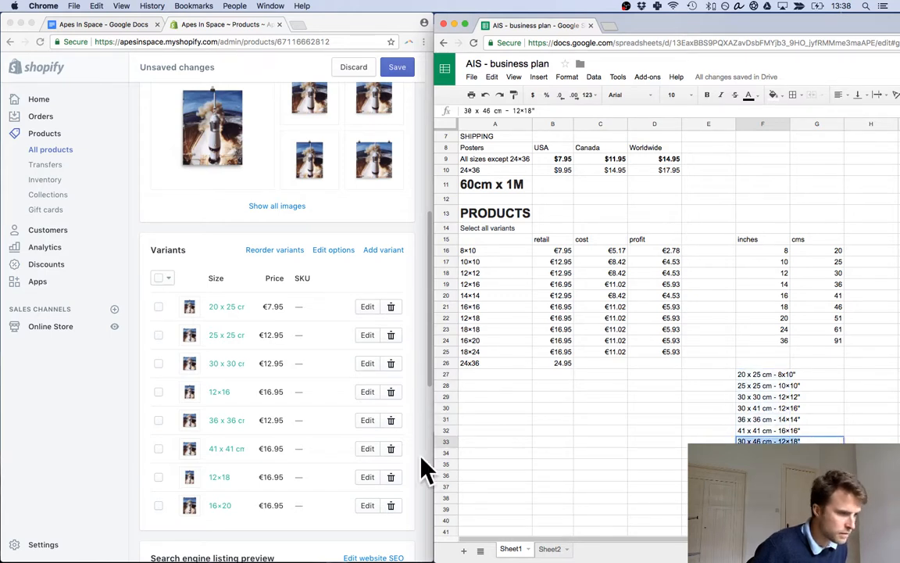
{"action": "left_click", "coordinate": [219, 480]}
{"action": "left_click", "coordinate": [219, 480]}
{"action": "key", "text": "super+a"}
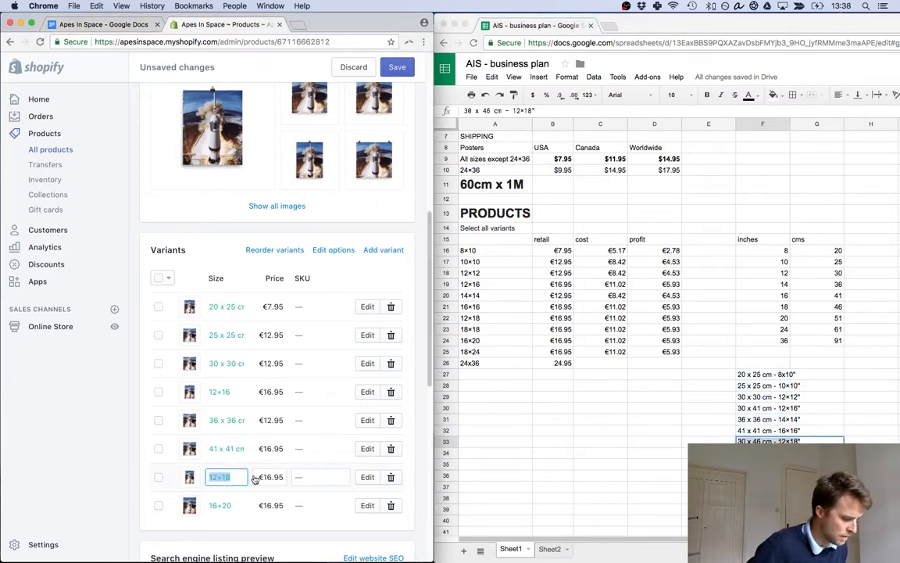
{"action": "key", "text": "super+v"}
Copy the F35 label into the 16×20 variant's size, making it 41 x 51 cm - 16×20", and save the Apollo 11 poster.
{"action": "left_click", "coordinate": [763, 464]}
{"action": "left_click", "coordinate": [763, 465]}
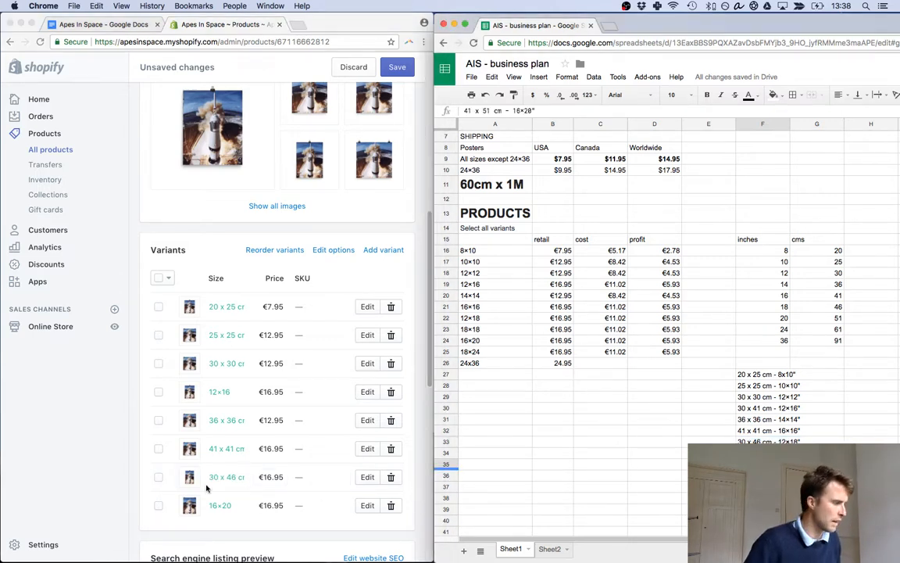
{"action": "left_click", "coordinate": [218, 505]}
{"action": "key", "text": "super+a"}
{"action": "key", "text": "super+v"}
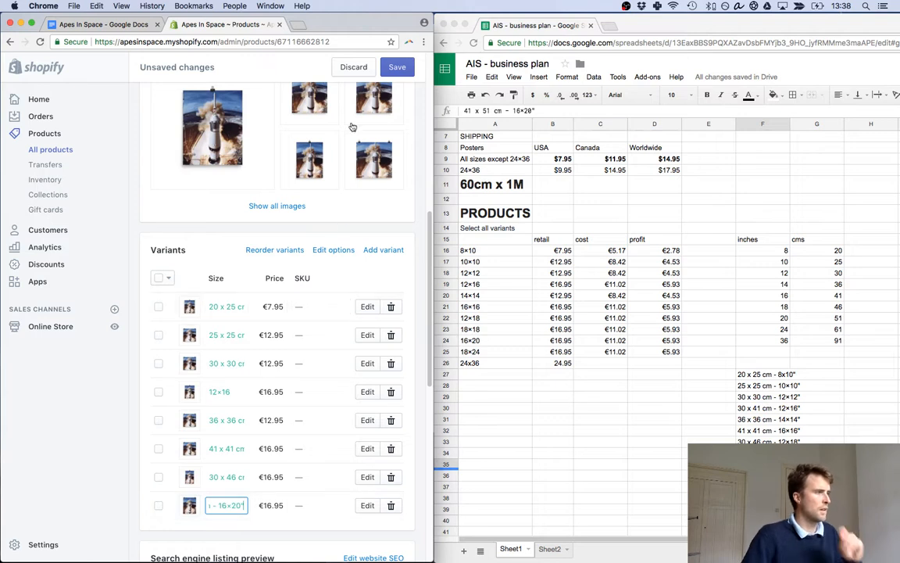
{"action": "left_click", "coordinate": [398, 67]}
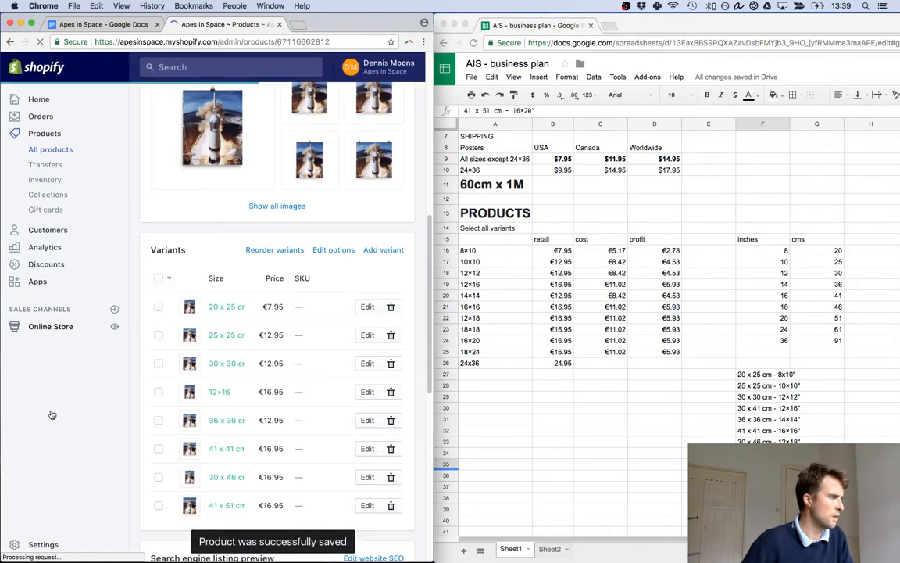
Open the Online Store section in a new browser tab and switch to its Themes page.
{"action": "right_click", "coordinate": [43, 326]}
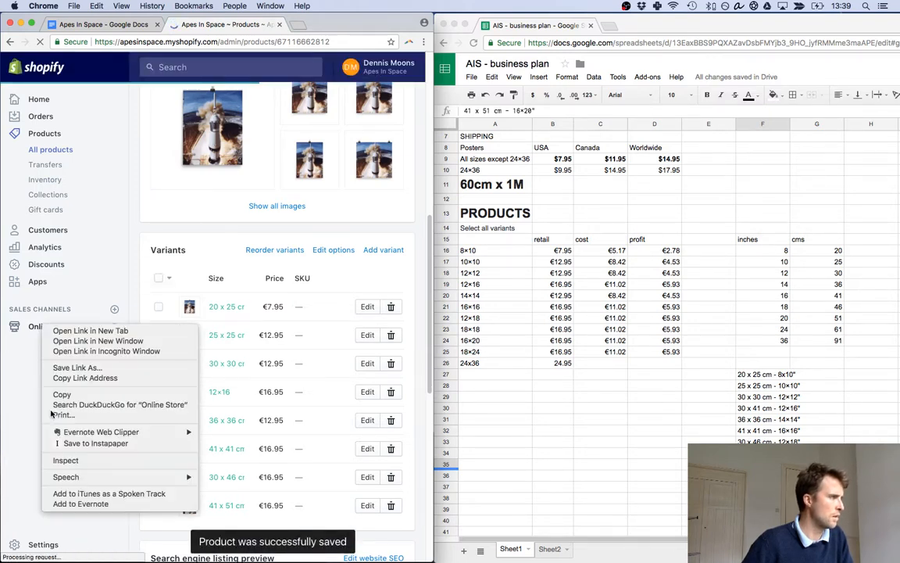
{"action": "left_click", "coordinate": [78, 331]}
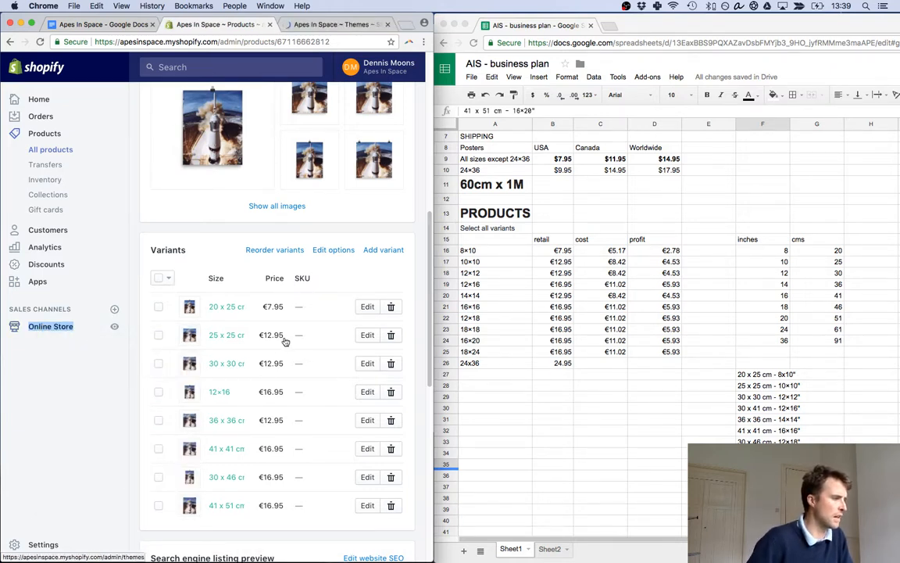
{"action": "scroll", "coordinate": [176, 139], "scroll_direction": "up", "scroll_amount": 5}
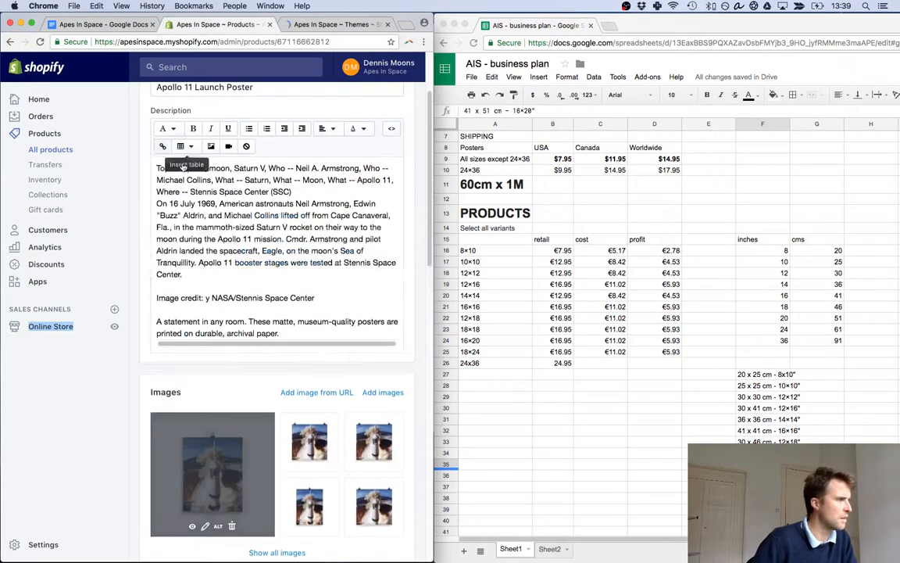
{"action": "left_click", "coordinate": [327, 26]}
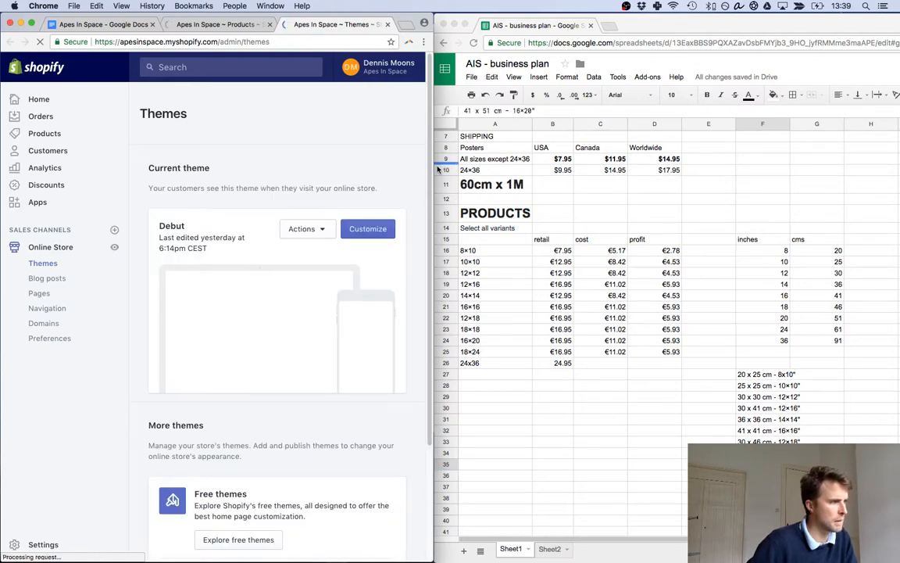
Widen the Shopify window and reposition the business plan window beside it with the size labels in column F in view.
{"action": "left_click_drag", "start_coordinate": [435, 190], "coordinate": [672, 195]}
{"action": "left_click", "coordinate": [723, 349]}
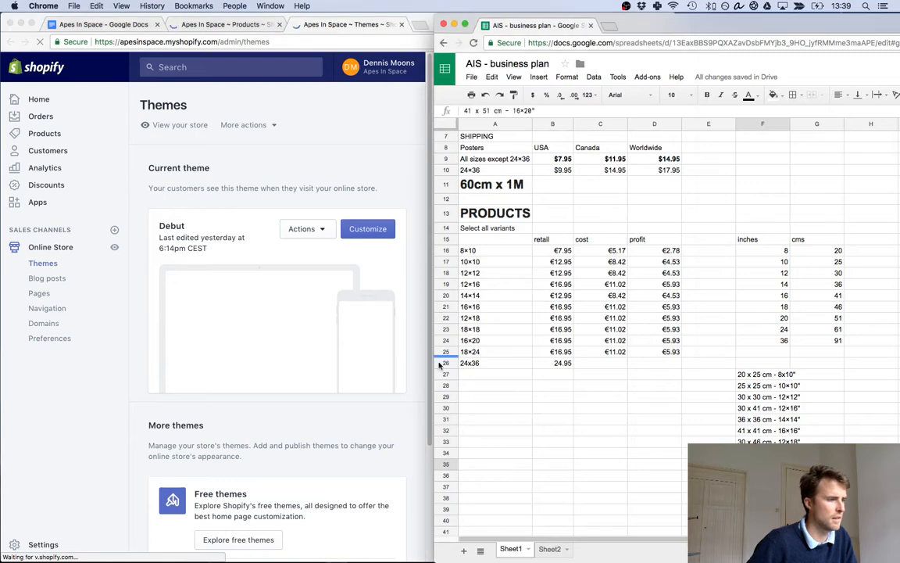
{"action": "left_click_drag", "start_coordinate": [433, 366], "coordinate": [710, 366]}
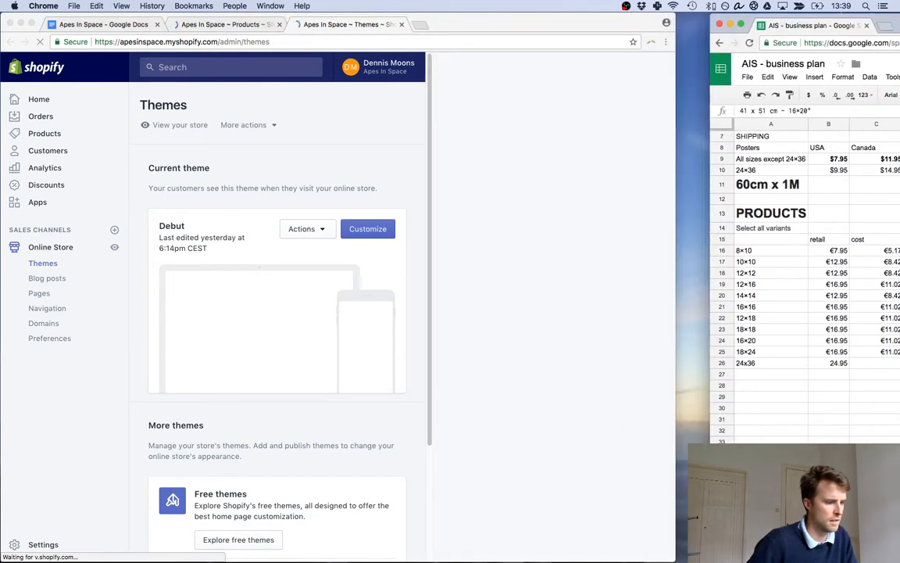
{"action": "left_click_drag", "start_coordinate": [708, 494], "coordinate": [675, 494]}
{"action": "scroll", "coordinate": [790, 344], "scroll_direction": "right", "scroll_amount": 4}
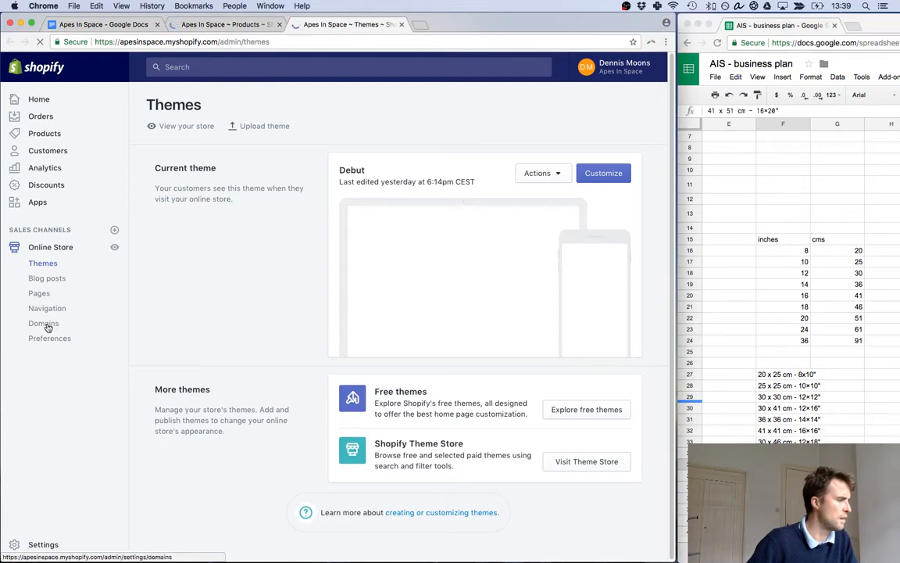
Return to the Shopify products and open the Apollo 12 moonwalk poster at its variants.
{"action": "left_click", "coordinate": [235, 24]}
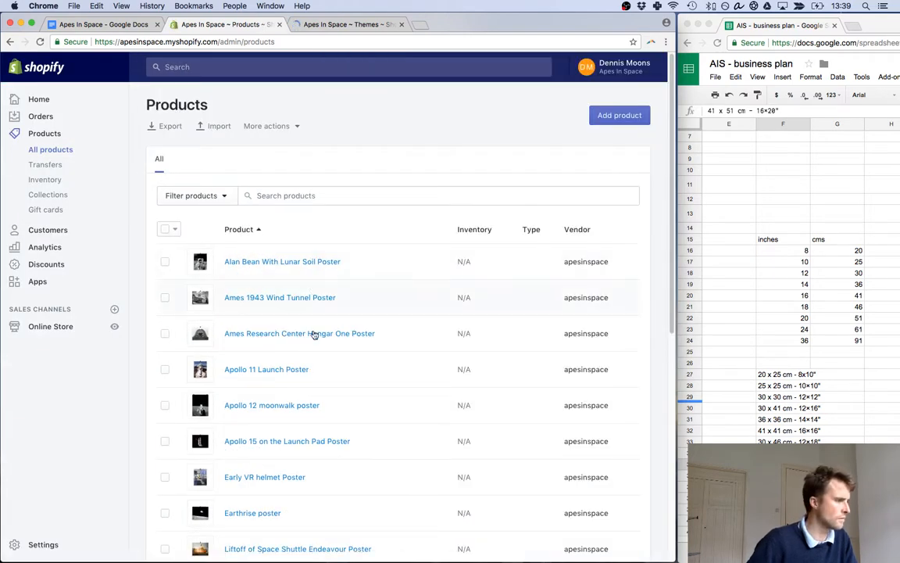
{"action": "left_click", "coordinate": [275, 407]}
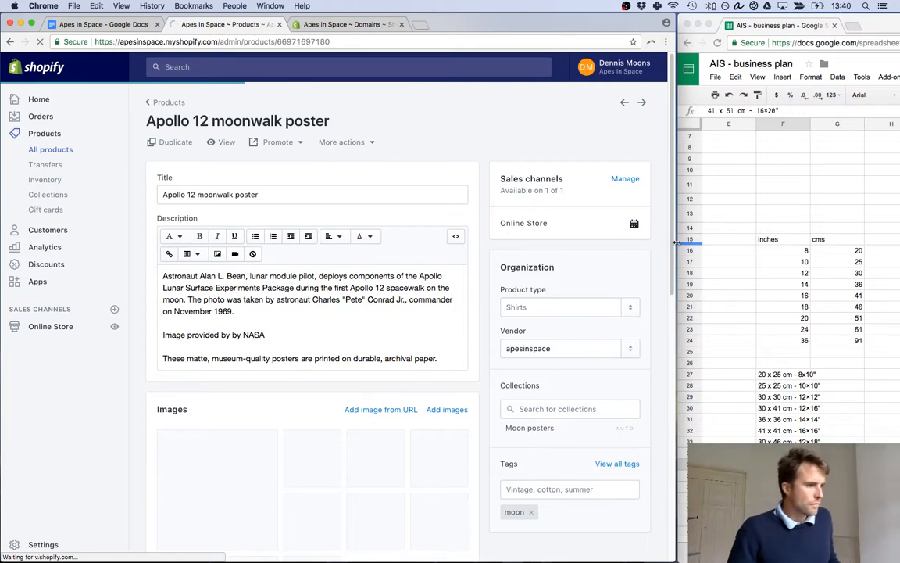
{"action": "scroll", "coordinate": [663, 381], "scroll_direction": "down", "scroll_amount": 5}
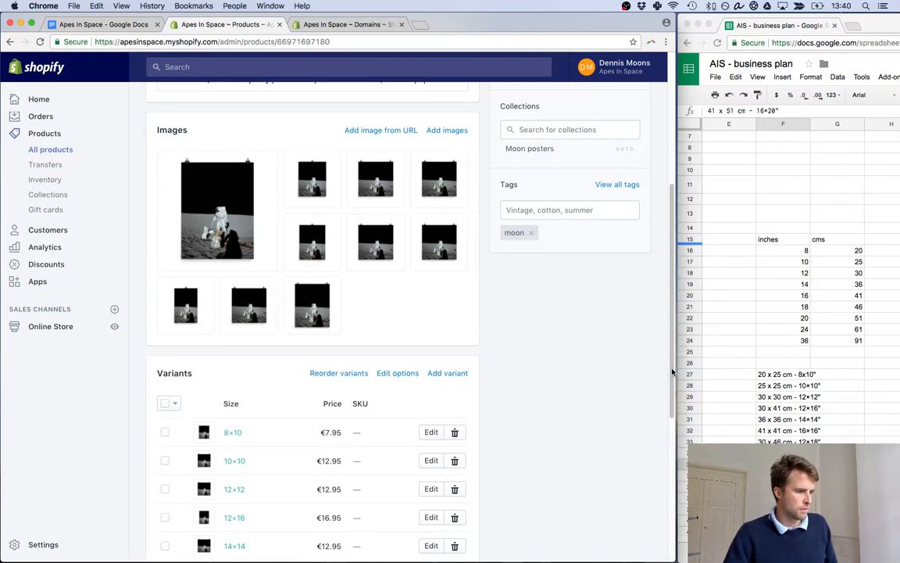
{"action": "scroll", "coordinate": [672, 369], "scroll_direction": "down", "scroll_amount": 3}
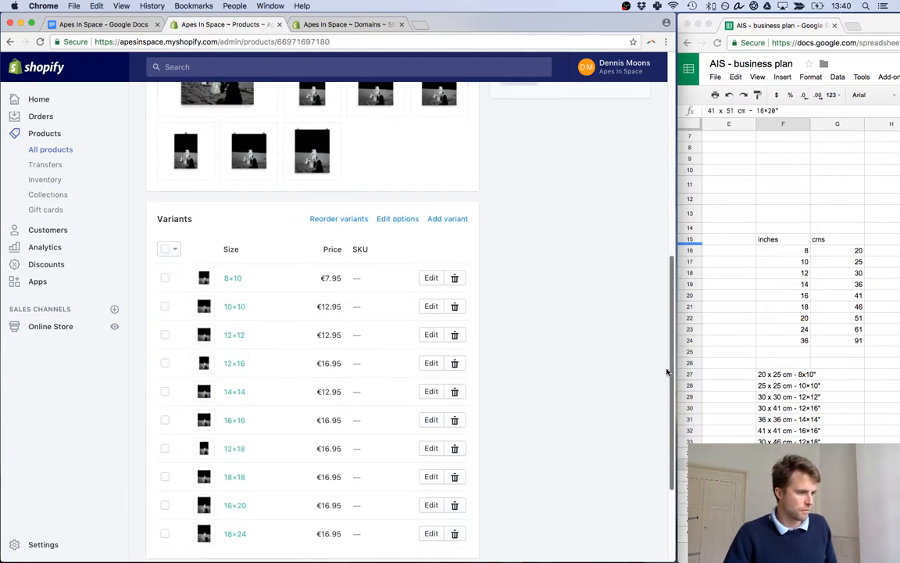
Start connecting the existing domain apesinspace.co from the store's Domains page.
{"action": "left_click", "coordinate": [779, 374]}
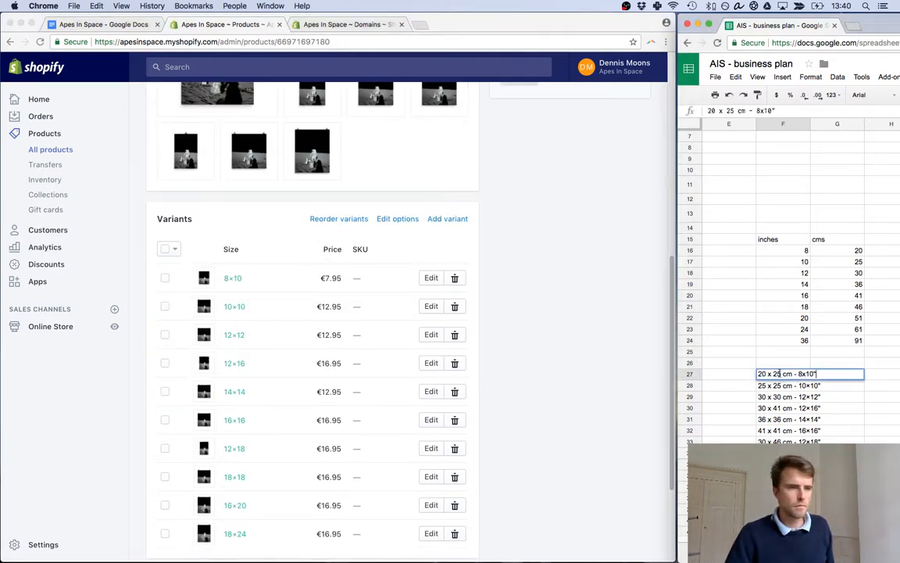
{"action": "left_click", "coordinate": [298, 25]}
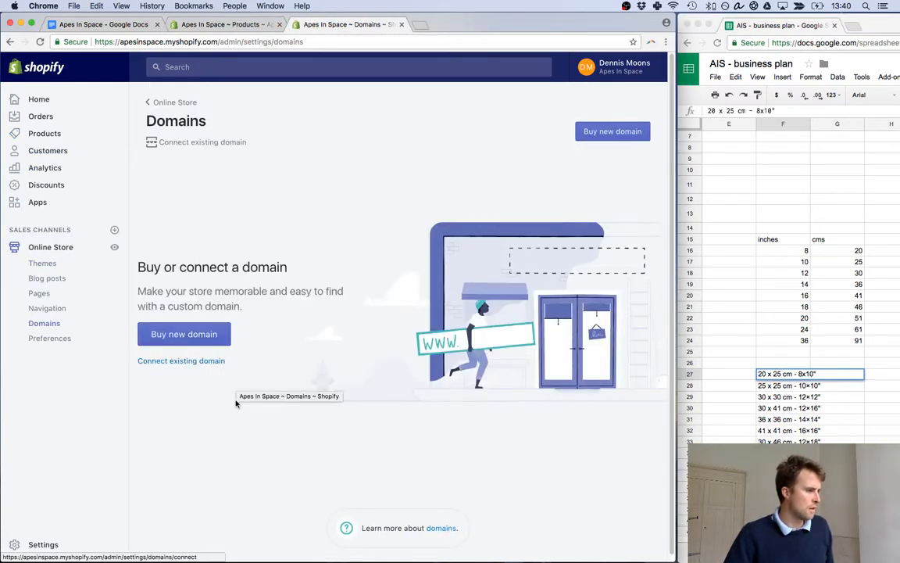
{"action": "left_click", "coordinate": [186, 362]}
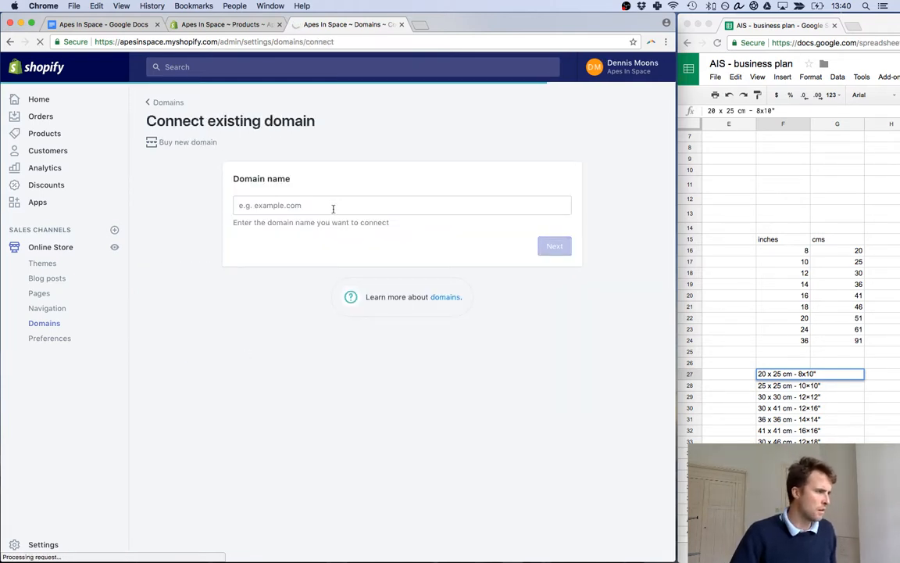
{"action": "left_click", "coordinate": [333, 209]}
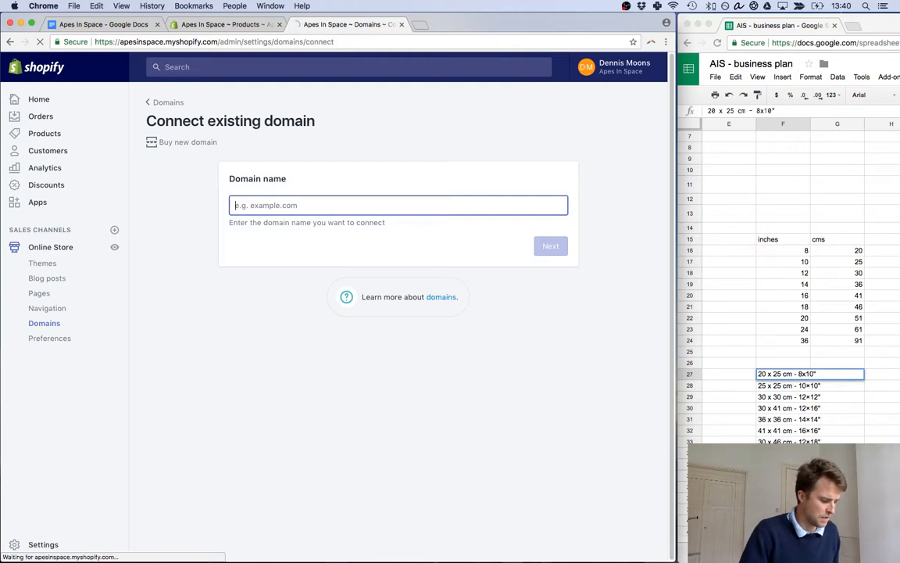
{"action": "type", "text": "apesinspace.co"}
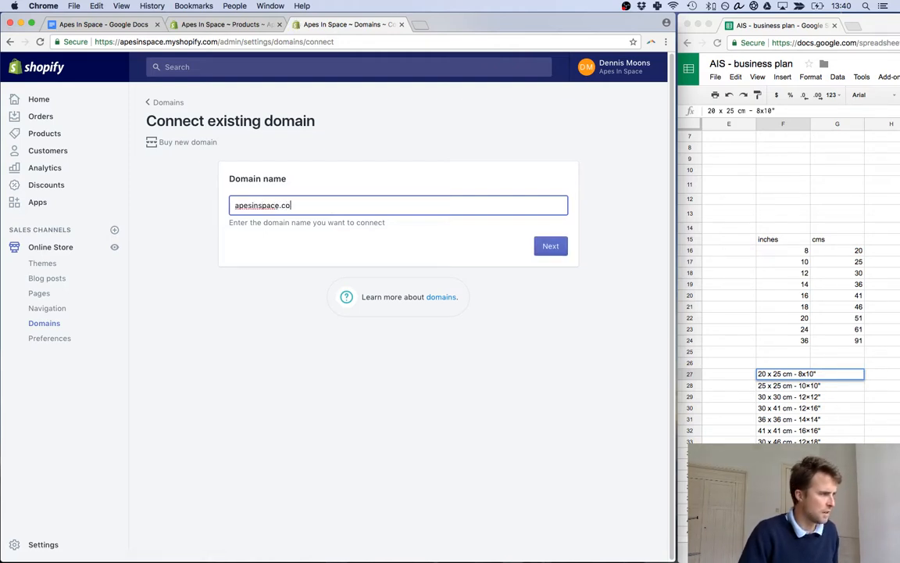
{"action": "left_click", "coordinate": [550, 245]}
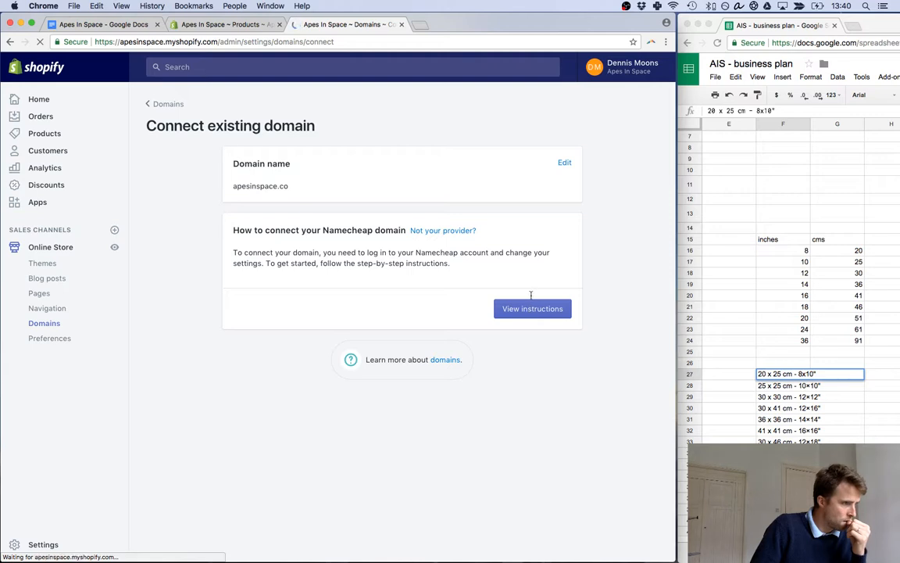
Go through all the Namecheap connection instructions for apesinspace.co and verify the domain connection, repeating the check once.
{"action": "left_click", "coordinate": [532, 311]}
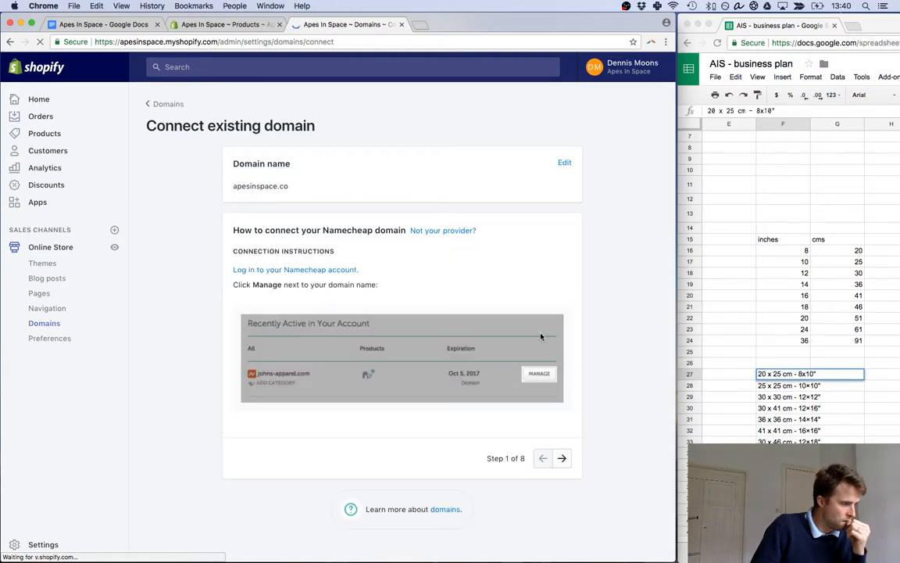
{"action": "left_click", "coordinate": [564, 458]}
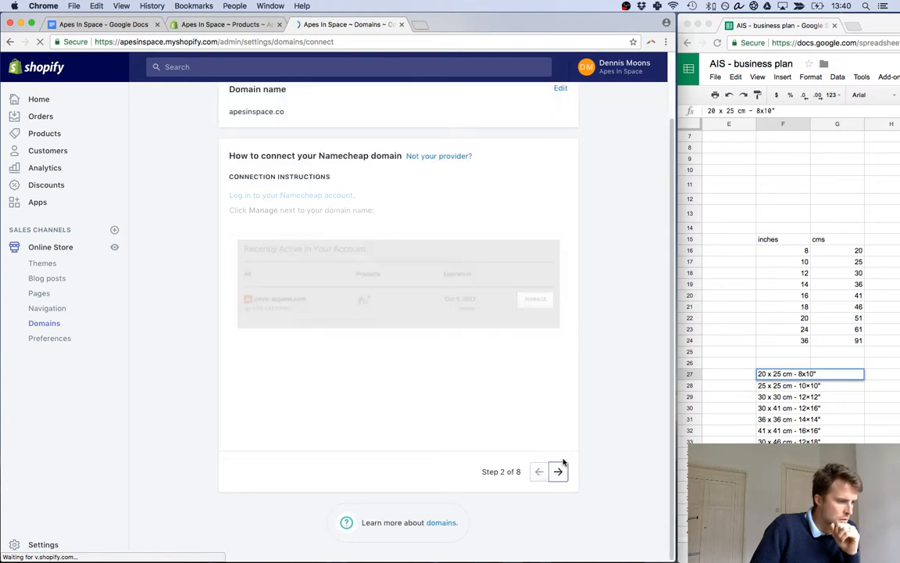
{"action": "left_click", "coordinate": [559, 473]}
{"action": "left_click", "coordinate": [559, 473]}
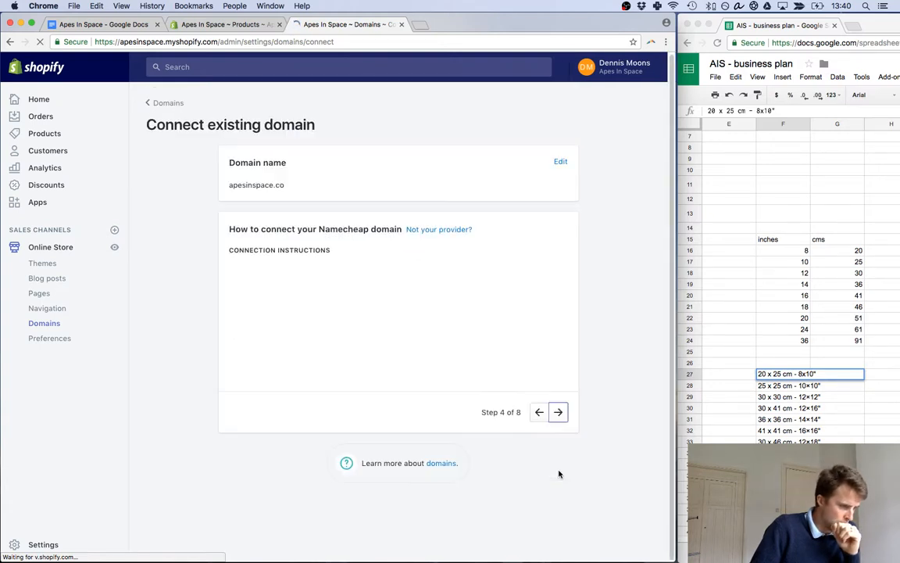
{"action": "left_click", "coordinate": [559, 412]}
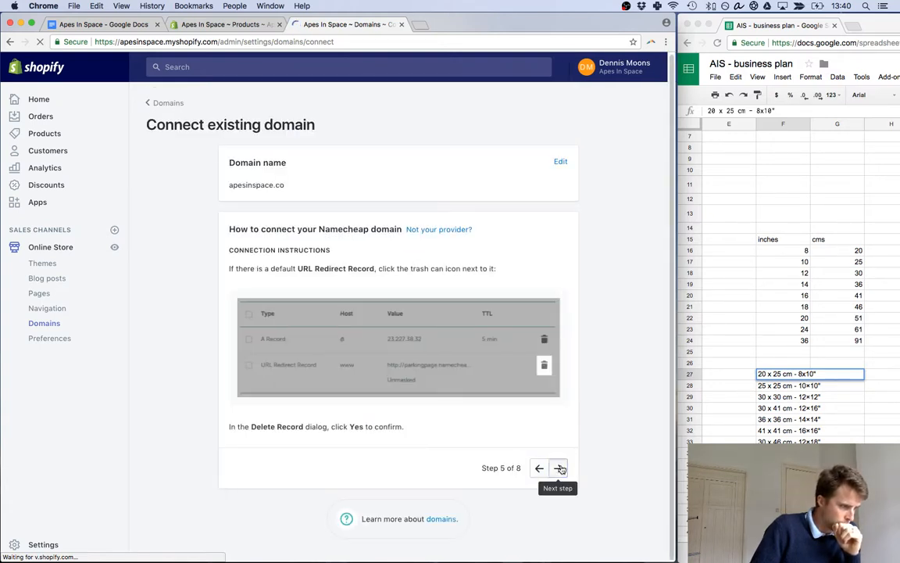
{"action": "left_click", "coordinate": [559, 465]}
{"action": "left_click", "coordinate": [558, 384]}
{"action": "left_click", "coordinate": [559, 394]}
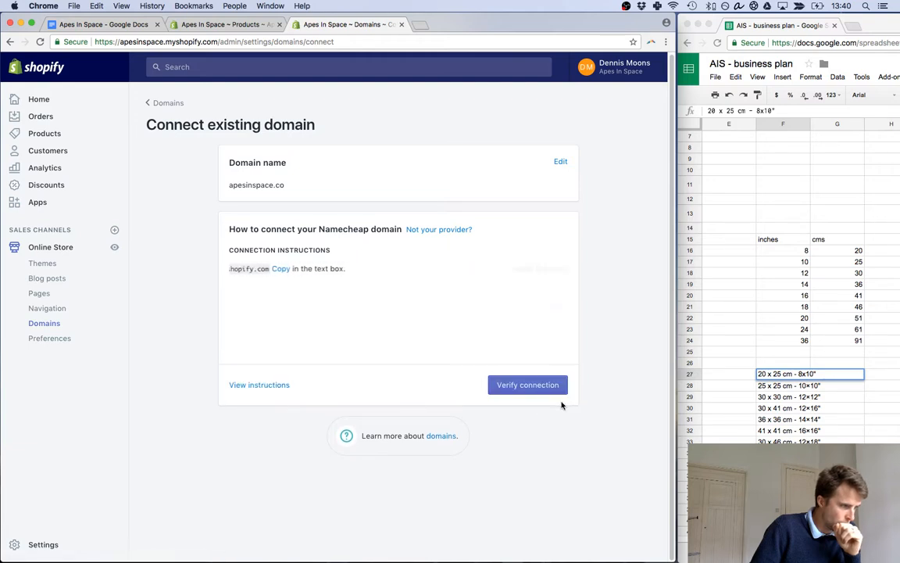
{"action": "left_click", "coordinate": [552, 388]}
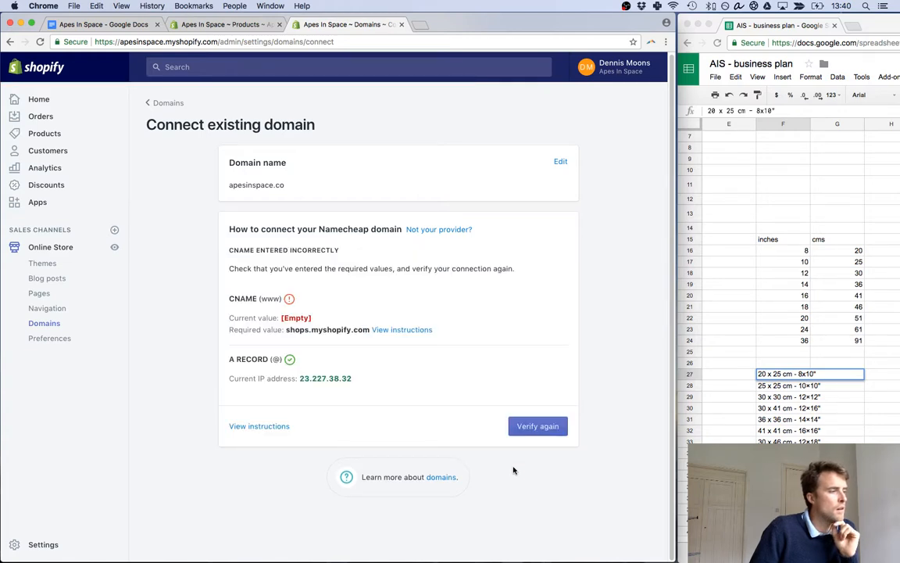
{"action": "left_click", "coordinate": [533, 426]}
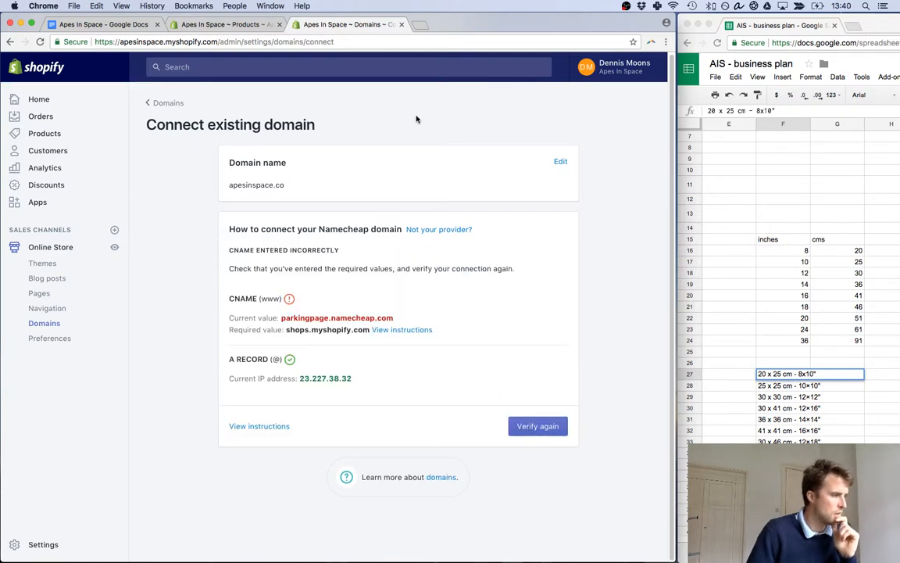
Open apesinspace.co in a new browser tab to check where the domain leads.
{"action": "left_click", "coordinate": [420, 24]}
{"action": "type", "text": "apesinspace.myshopify.c"}
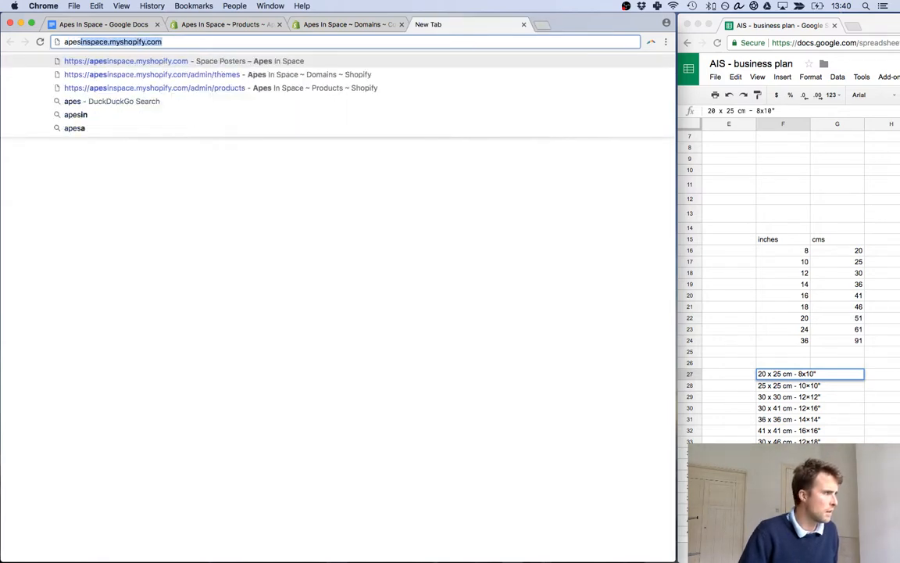
{"action": "key", "text": "BackSpace"}
{"action": "key", "text": "BackSpace"}
{"action": "key", "text": "BackSpace"}
{"action": "key", "text": "BackSpace"}
{"action": "key", "text": "BackSpace"}
{"action": "key", "text": "BackSpace"}
{"action": "key", "text": "BackSpace"}
{"action": "key", "text": "BackSpace"}
{"action": "key", "text": "BackSpace"}
{"action": "key", "text": "BackSpace"}
{"action": "key", "text": "BackSpace"}
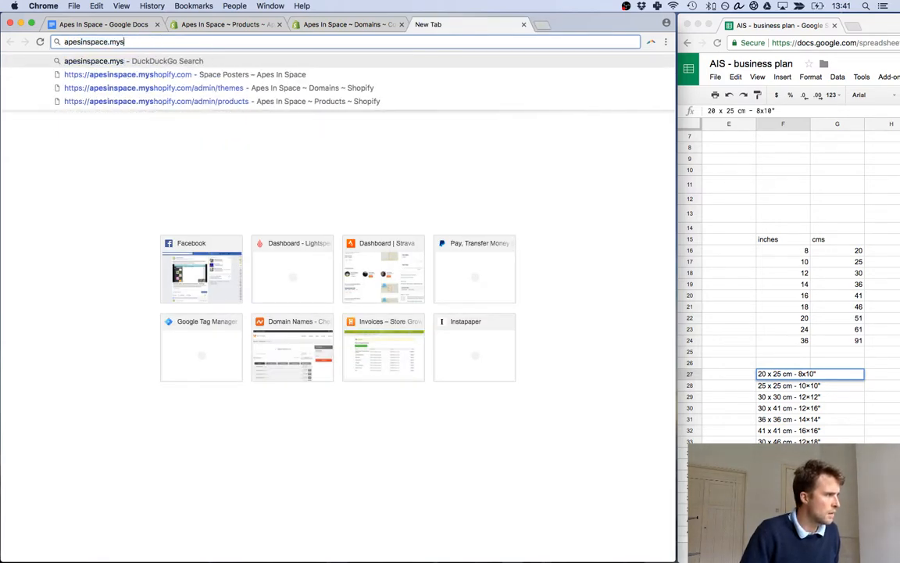
{"action": "type", "text": "co"}
{"action": "key", "text": "Return"}
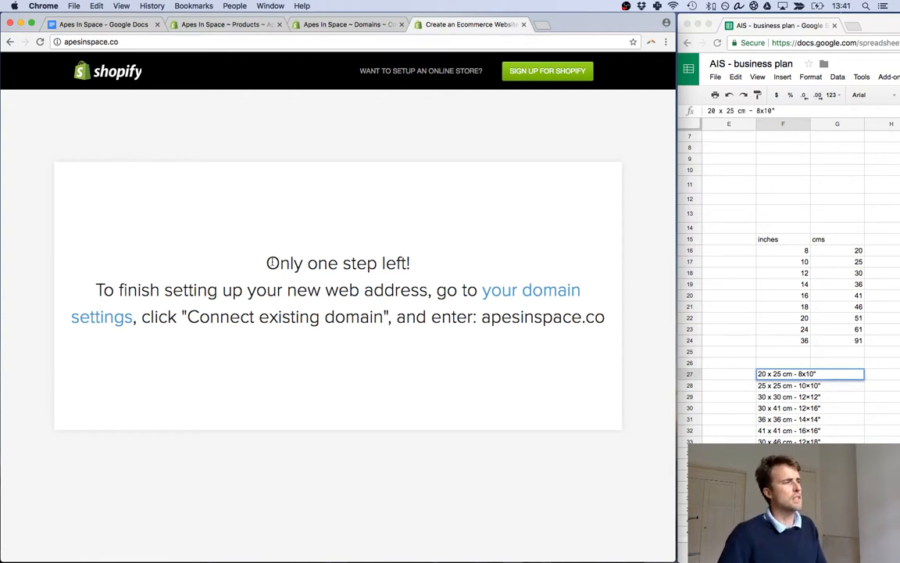
{"action": "left_click", "coordinate": [114, 42]}
{"action": "left_click", "coordinate": [118, 42]}
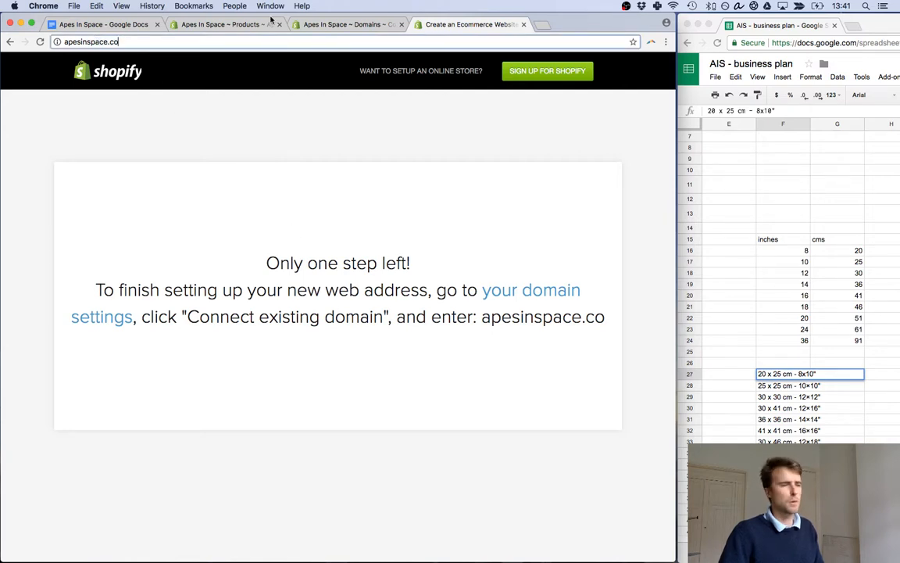
Return to the Connect existing domain page and verify the apesinspace.co connection again.
{"action": "left_click", "coordinate": [326, 28]}
{"action": "left_click", "coordinate": [541, 428]}
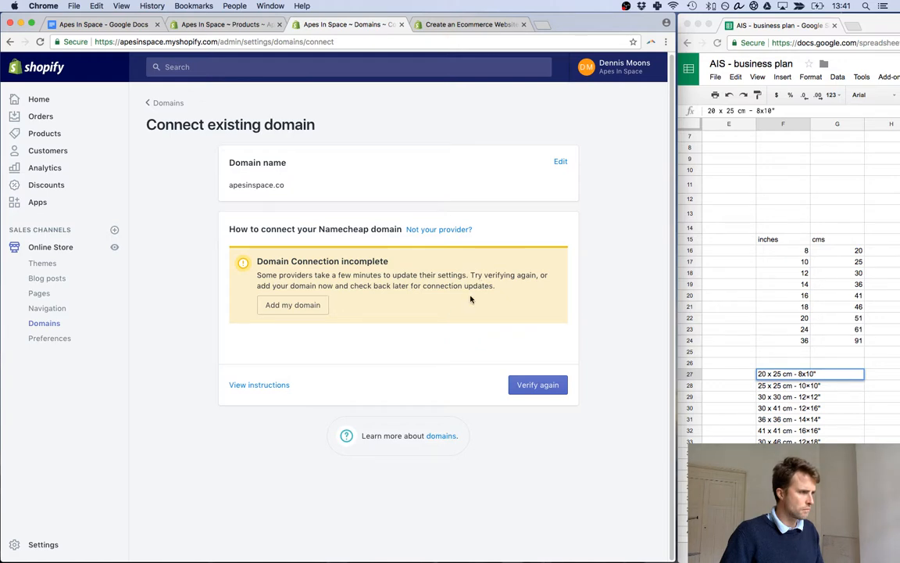
{"action": "left_click", "coordinate": [541, 386]}
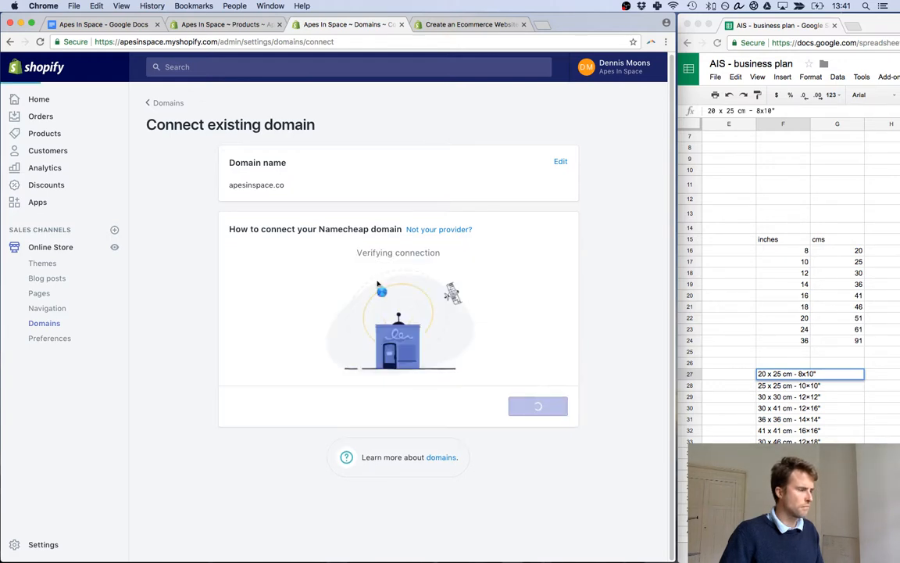
Return to the Apollo 12 poster and copy the F27 label into the 8×10 variant's size, making it 20 x 25 cm - 8x10".
{"action": "left_click", "coordinate": [242, 24]}
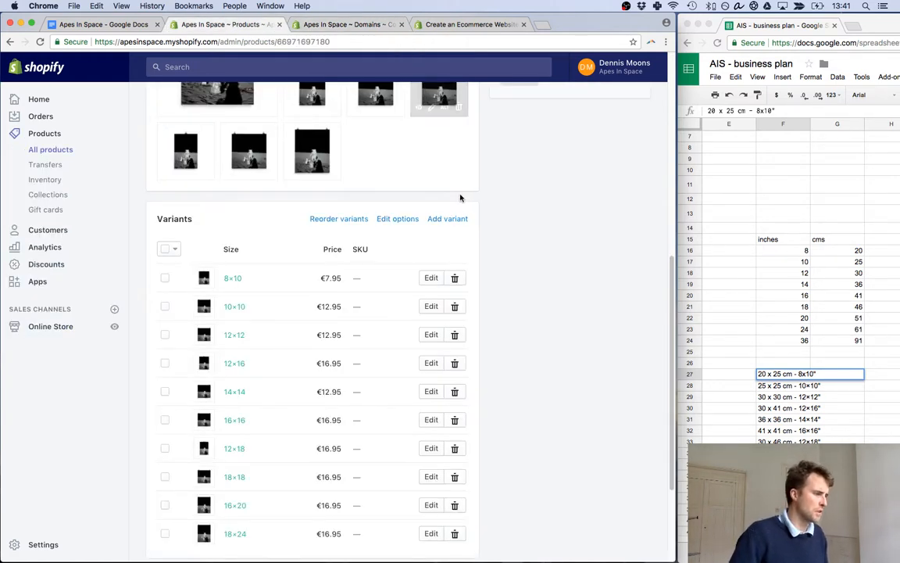
{"action": "double_click", "coordinate": [819, 373]}
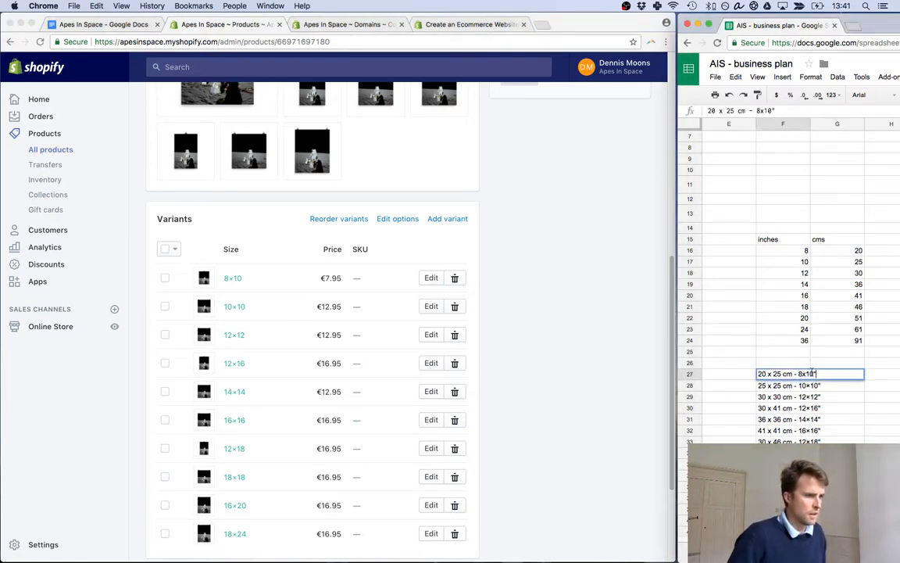
{"action": "left_click_drag", "start_coordinate": [815, 373], "coordinate": [732, 371]}
{"action": "key", "text": "super+c"}
{"action": "left_click", "coordinate": [233, 279]}
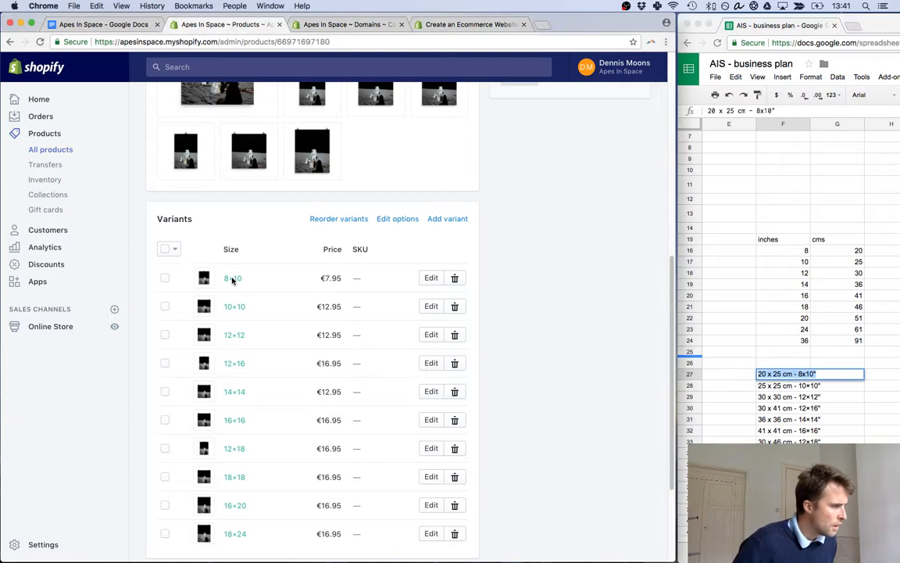
{"action": "double_click", "coordinate": [233, 280]}
{"action": "key", "text": "super+v"}
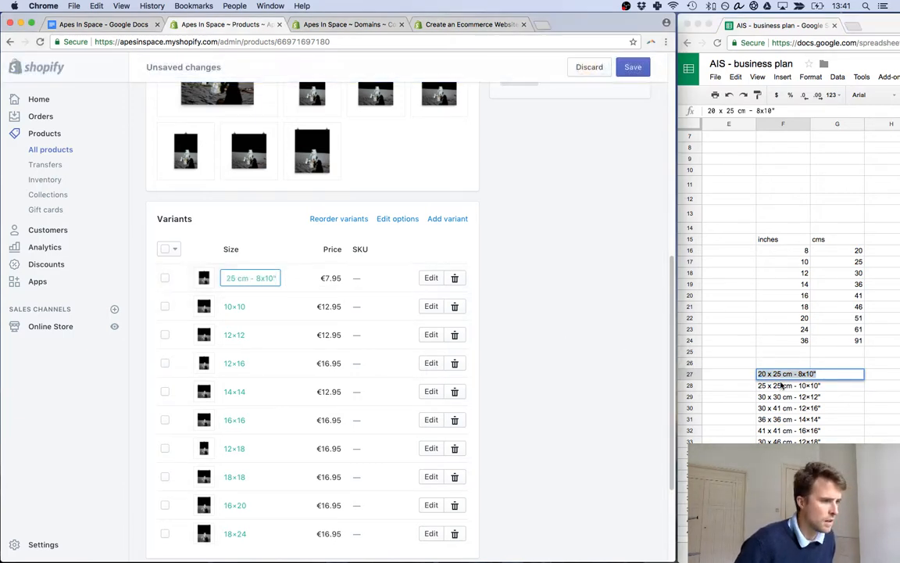
Copy the F28 label into the 10×10 variant's size, making it 25 x 25 cm - 10×10".
{"action": "double_click", "coordinate": [777, 385]}
{"action": "triple_click", "coordinate": [777, 385]}
{"action": "key", "text": "super+c"}
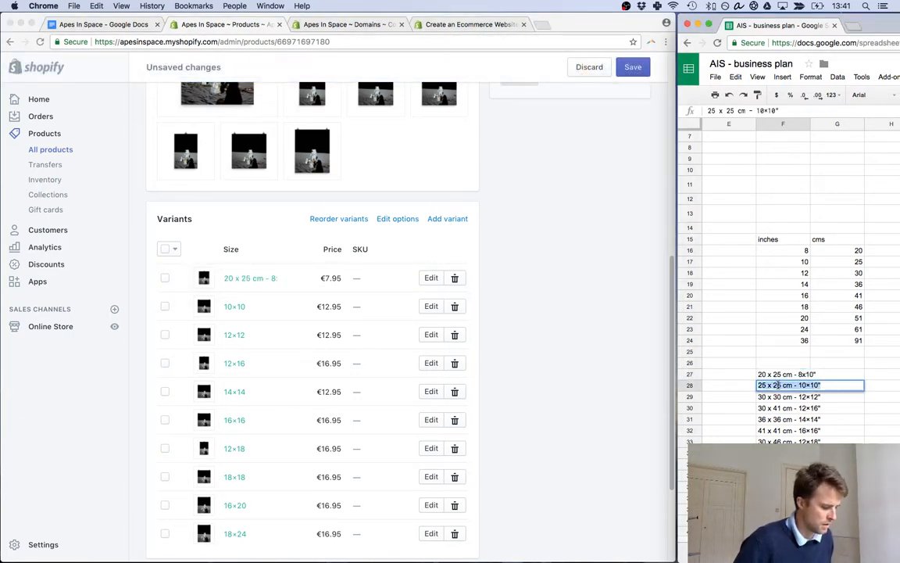
{"action": "left_click", "coordinate": [237, 306]}
{"action": "double_click", "coordinate": [236, 306]}
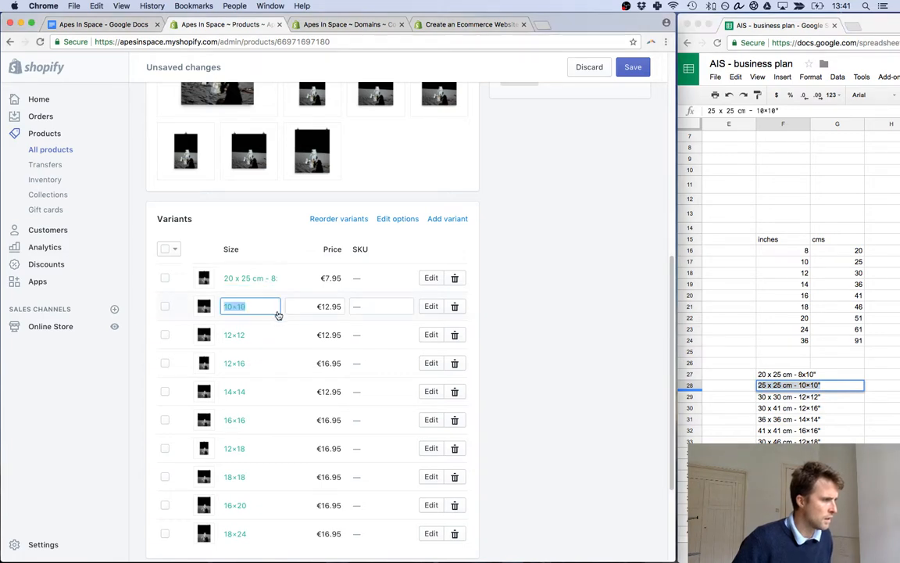
{"action": "key", "text": "super+v"}
Copy the F29 label into the 12×12 variant's size, making it 30 x 30 cm - 12×12".
{"action": "left_click", "coordinate": [772, 399]}
{"action": "triple_click", "coordinate": [772, 397]}
{"action": "key", "text": "super+c"}
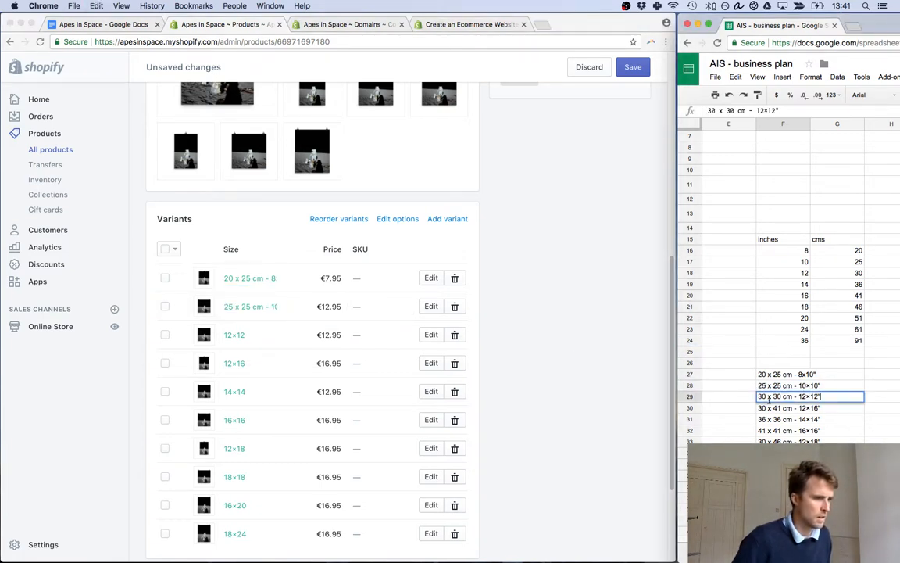
{"action": "left_click", "coordinate": [237, 334]}
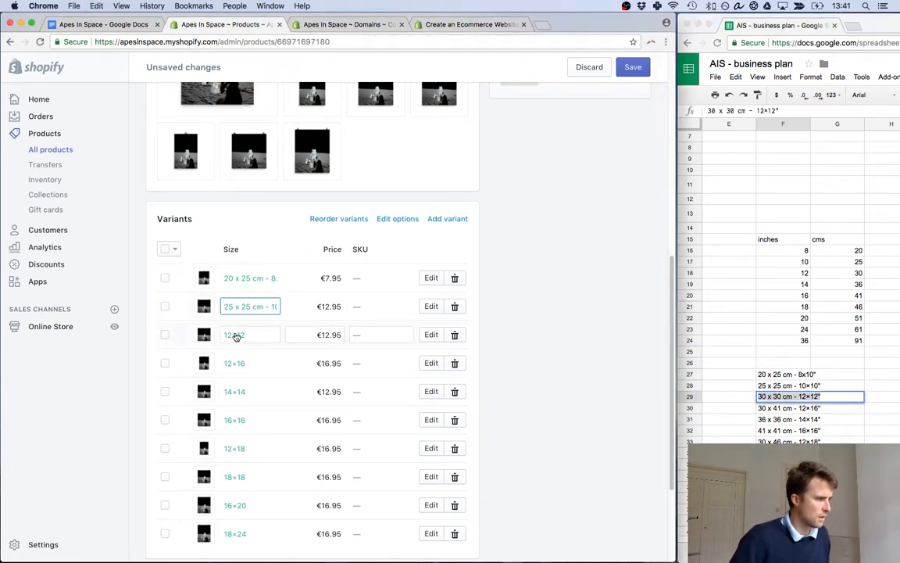
{"action": "double_click", "coordinate": [237, 334]}
{"action": "key", "text": "super+v"}
Copy the F30 label into the 12×16 variant's size, making it 30 x 41 cm - 12×16".
{"action": "left_click", "coordinate": [762, 407]}
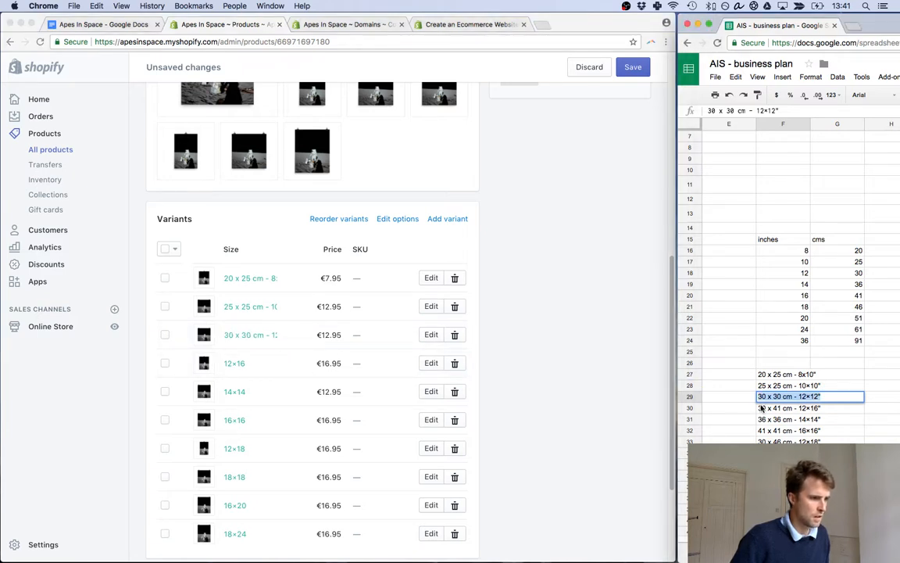
{"action": "key", "text": "super+c"}
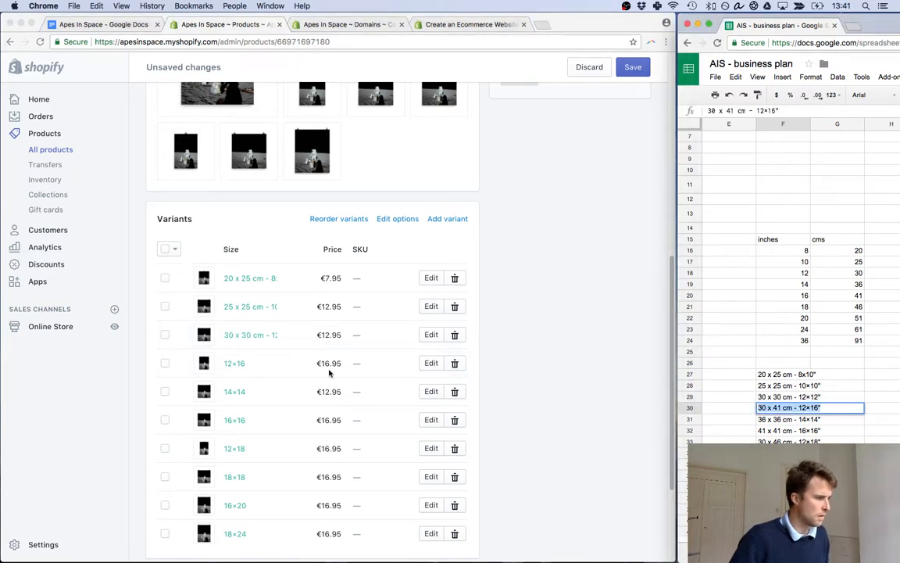
{"action": "left_click", "coordinate": [237, 364]}
{"action": "double_click", "coordinate": [236, 364]}
{"action": "key", "text": "cmd+v"}
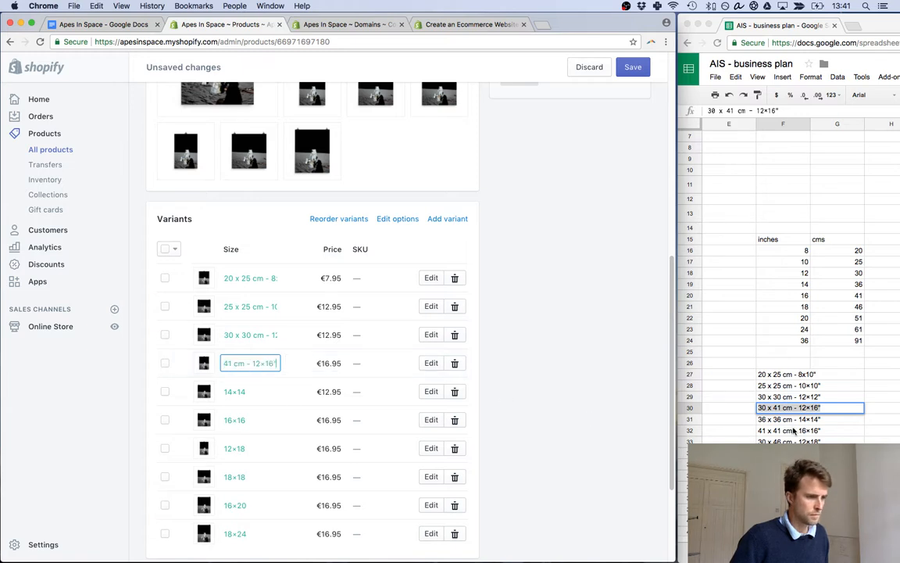
Copy the F31 label into the 14×14 variant's size, making it 36 x 36 cm - 14×14".
{"action": "left_click", "coordinate": [770, 420]}
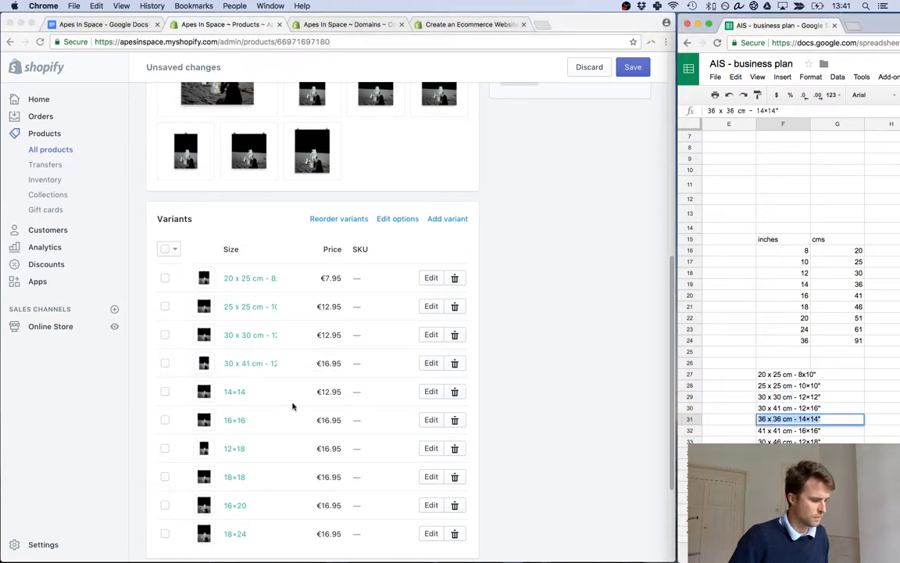
{"action": "left_click", "coordinate": [233, 392]}
{"action": "key", "text": "cmd+a"}
{"action": "key", "text": "cmd+v"}
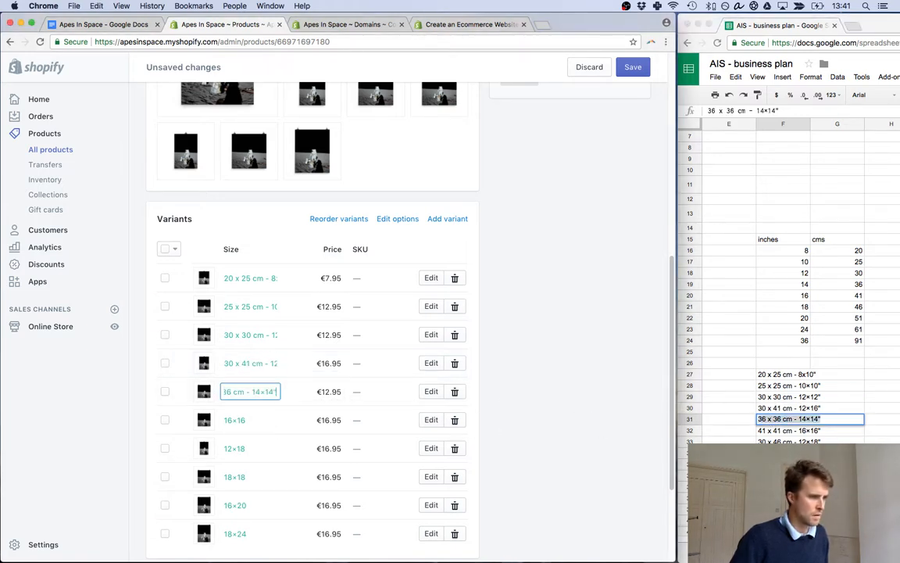
Copy the F32 label into the 16×16 variant's size, making it 41 x 41 cm - 16×16".
{"action": "left_click", "coordinate": [763, 432]}
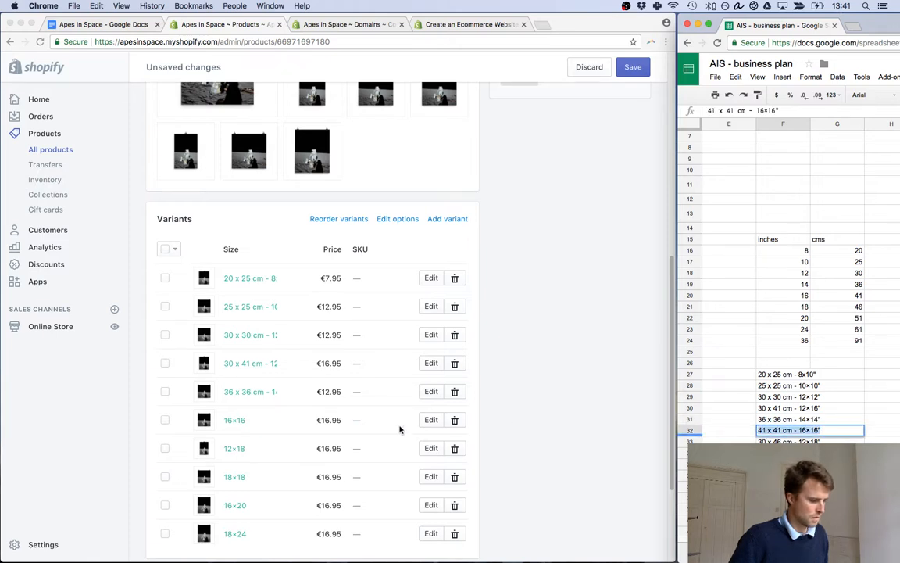
{"action": "left_click", "coordinate": [237, 421]}
{"action": "key", "text": "cmd+a"}
{"action": "key", "text": "cmd+v"}
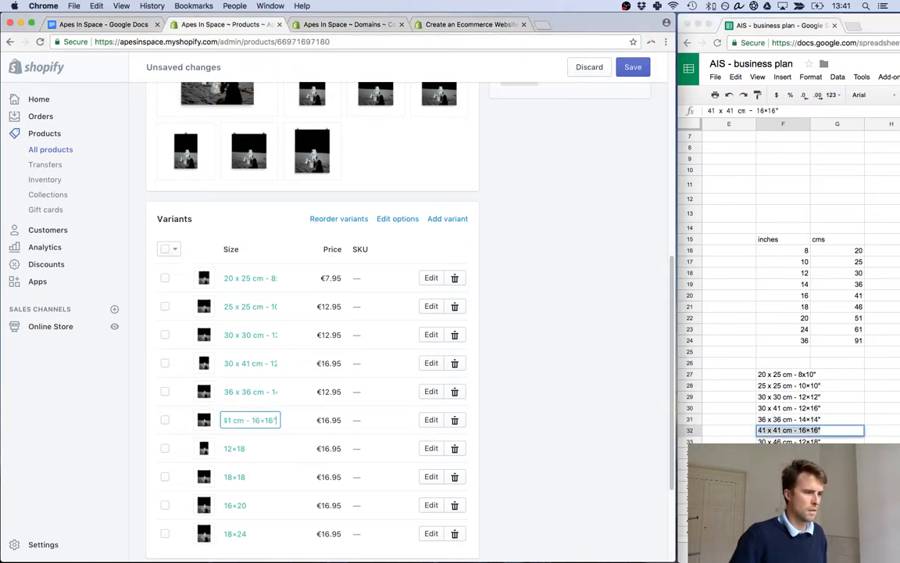
Copy the F33 label into the 12×18 variant's size, making it 30 x 46 cm - 12×18".
{"action": "left_click", "coordinate": [759, 441]}
{"action": "key", "text": "cmd+c"}
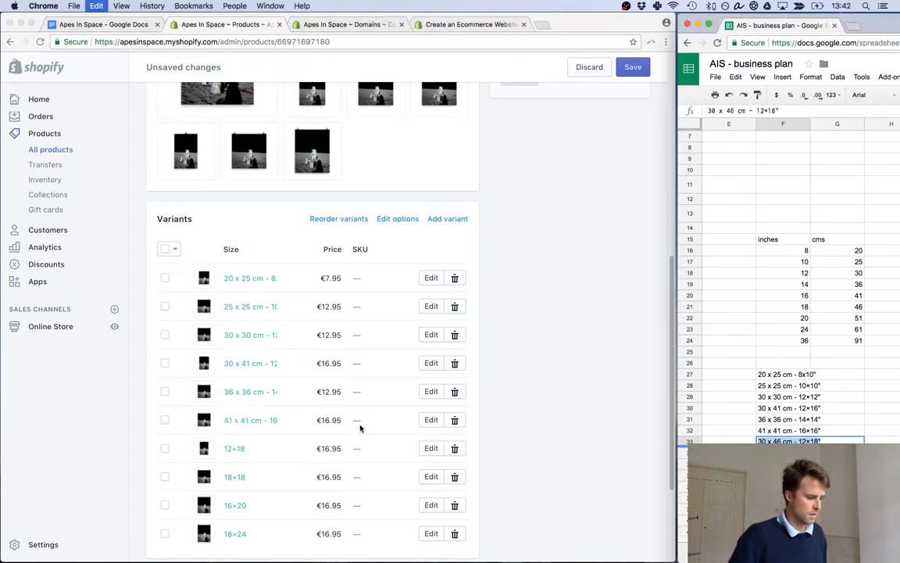
{"action": "left_click", "coordinate": [235, 449]}
{"action": "key", "text": "cmd+a"}
{"action": "key", "text": "super+v"}
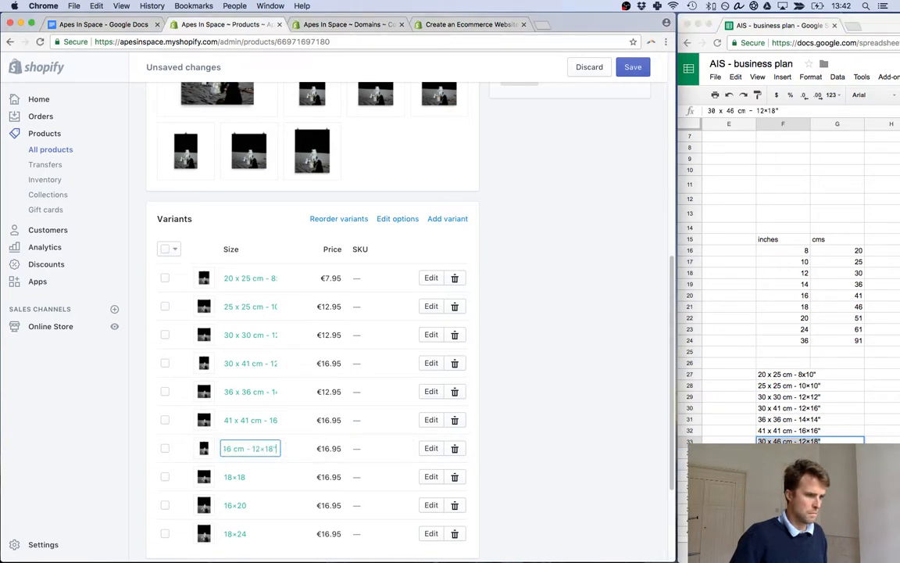
Copy the F34 label into the 18×18 variant's size, making it 46 x 46 cm - 18×18".
{"action": "left_click", "coordinate": [762, 452]}
{"action": "key", "text": "super+c"}
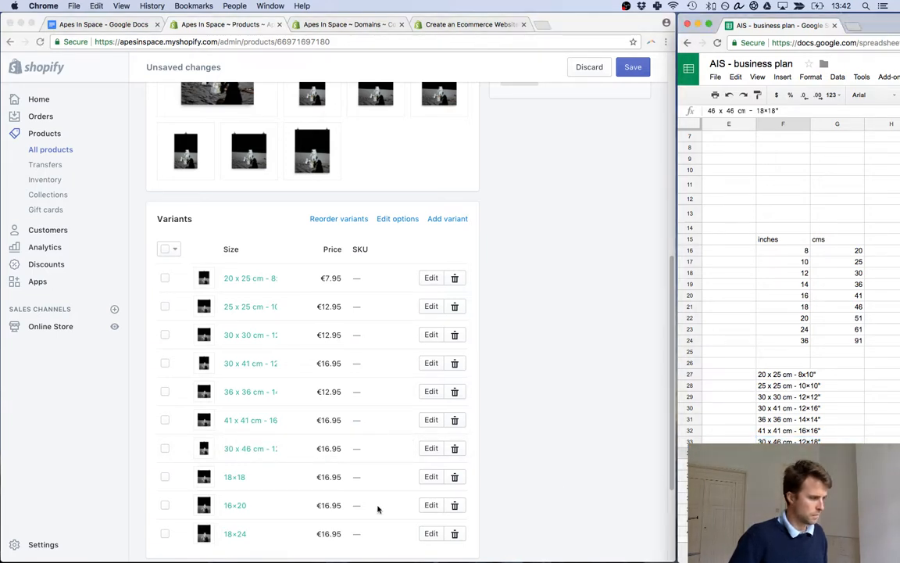
{"action": "left_click", "coordinate": [235, 477]}
{"action": "key", "text": "super+a"}
{"action": "key", "text": "super+v"}
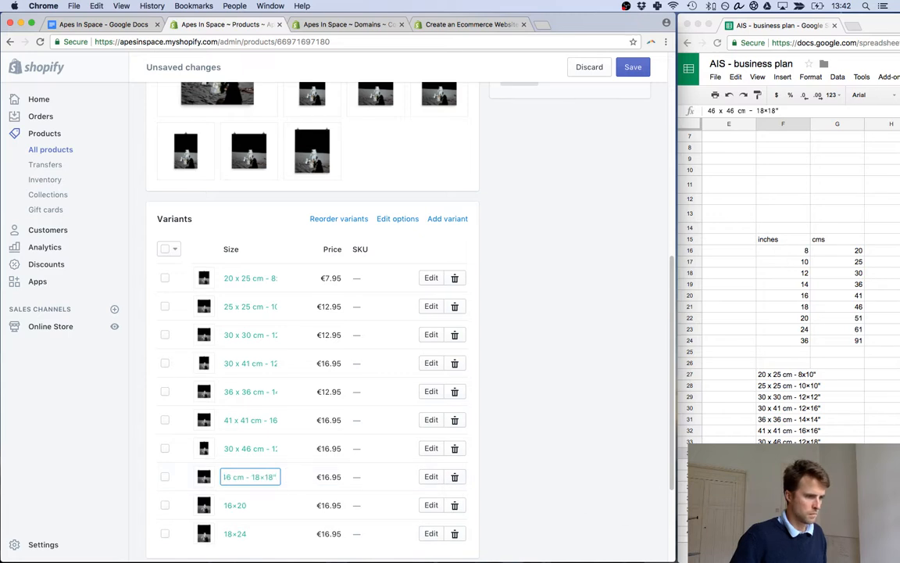
Copy the F35 label into the 16×20 variant's size, making it 41 x 51 cm - 16×20".
{"action": "left_click", "coordinate": [762, 464]}
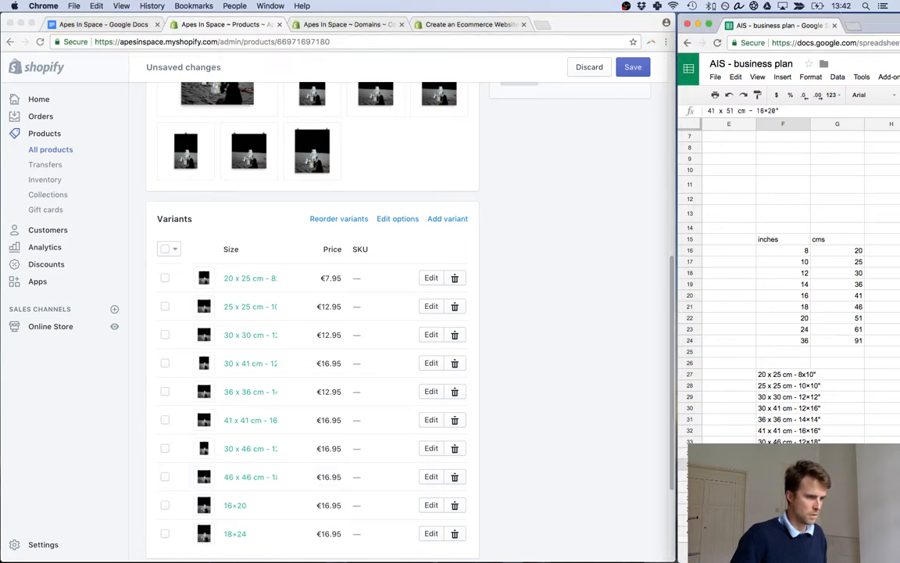
{"action": "key", "text": "super+c"}
{"action": "left_click", "coordinate": [235, 505]}
{"action": "key", "text": "super+a"}
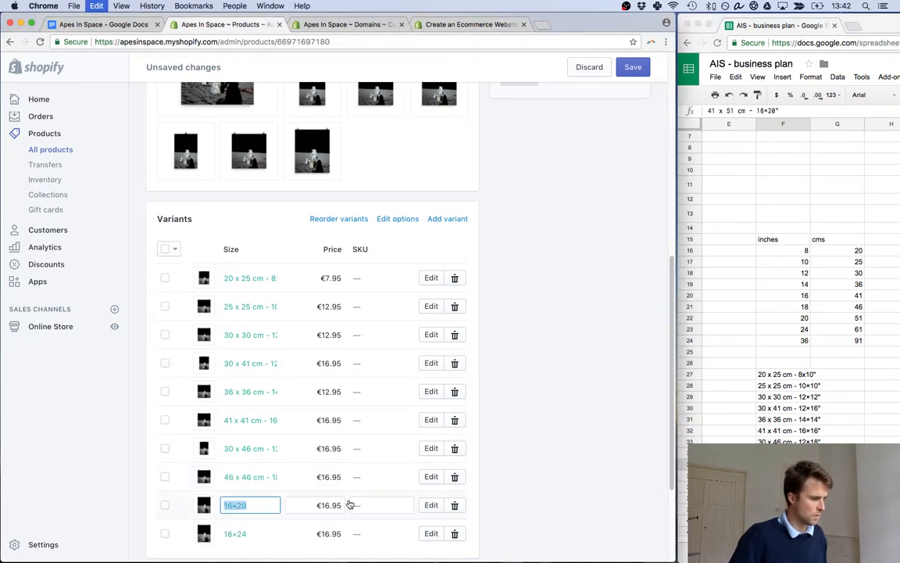
{"action": "key", "text": "super+v"}
Copy the F36 label into the 18×24 variant's size, making it 46 x 61 cm - 18×24", and save the product.
{"action": "left_click", "coordinate": [762, 476]}
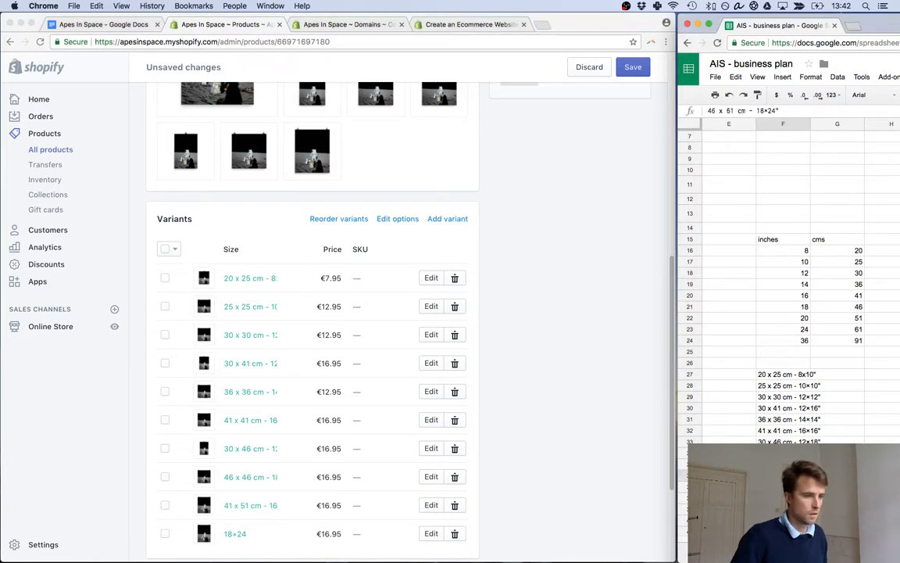
{"action": "left_click", "coordinate": [235, 534]}
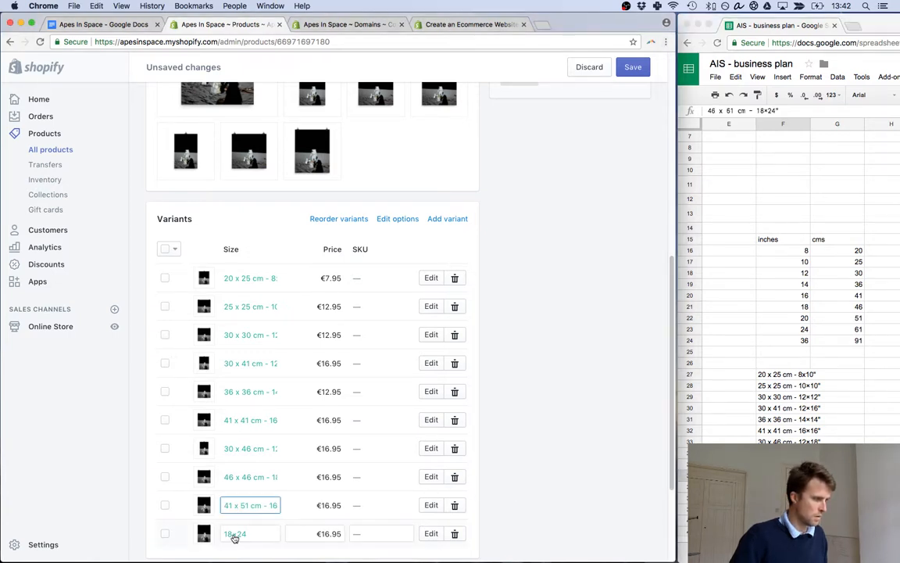
{"action": "key", "text": "super+a"}
{"action": "key", "text": "super+v"}
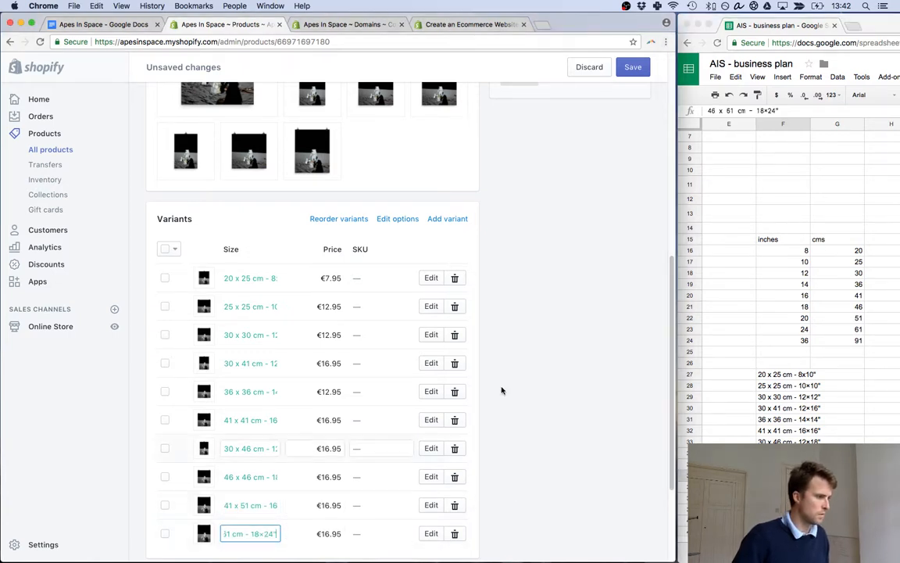
{"action": "left_click", "coordinate": [633, 67]}
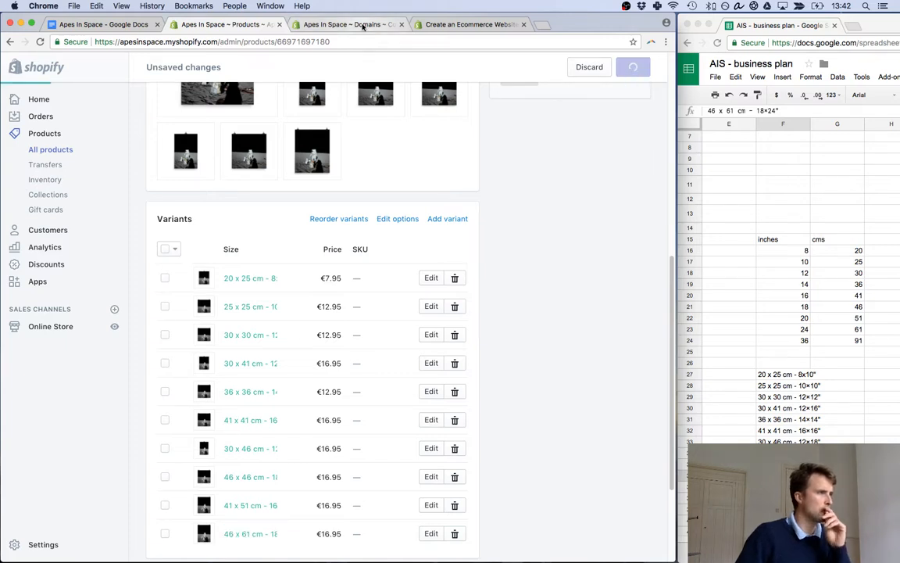
Start verifying the connection of the domain apesinspace.co and close the page about creating an ecommerce website.
{"action": "left_click", "coordinate": [348, 25]}
{"action": "left_click", "coordinate": [536, 426]}
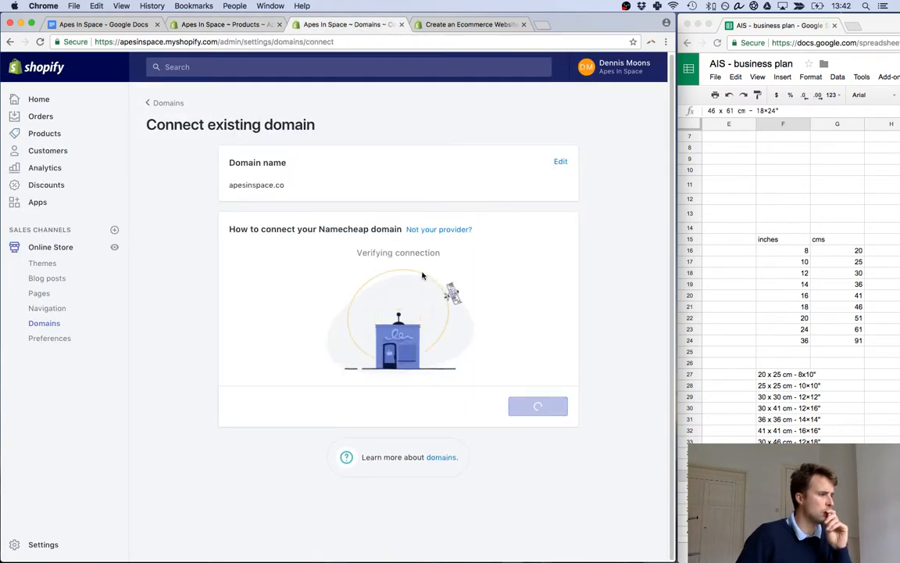
{"action": "left_click", "coordinate": [523, 24]}
Return to the product list and open the Apollo 15 on the Launch Pad Poster for editing.
{"action": "left_click", "coordinate": [264, 24]}
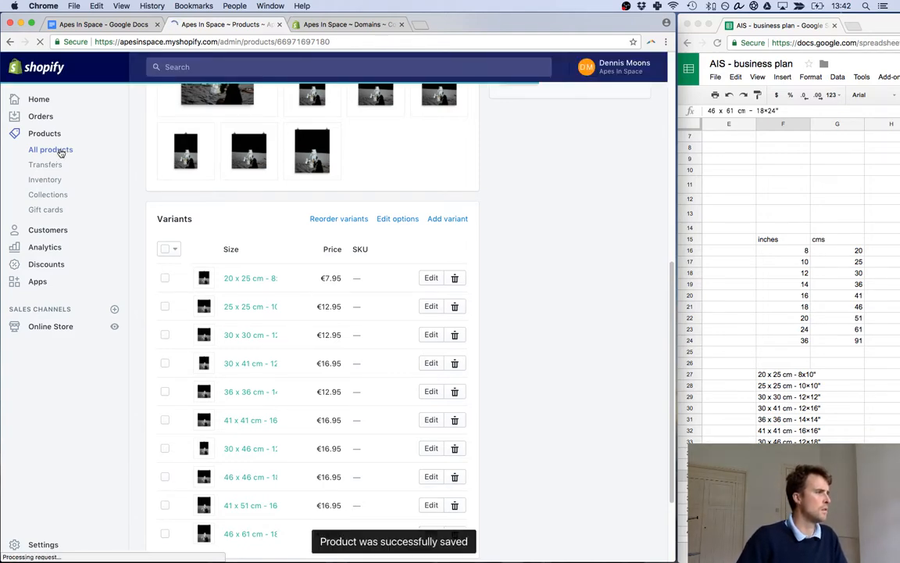
{"action": "scroll", "coordinate": [61, 152], "scroll_direction": "up", "scroll_amount": 3}
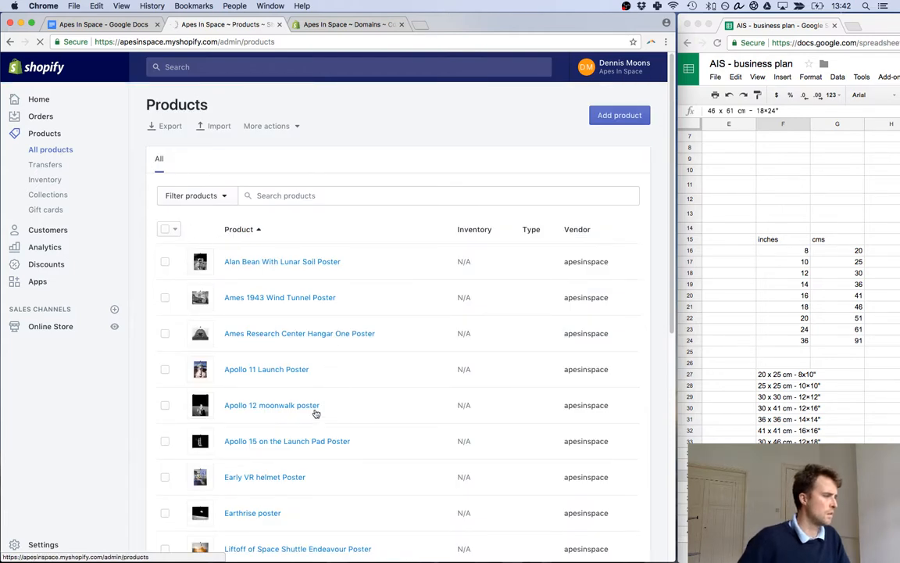
{"action": "left_click", "coordinate": [279, 443]}
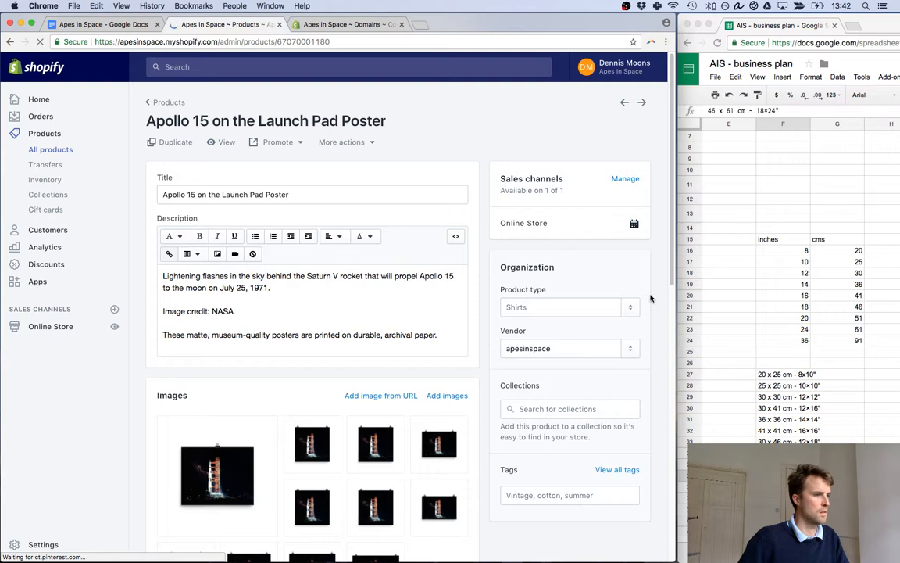
Copy the F27 label into the Apollo 15 poster's 8×10 variant size, making it 20 x 25 cm - 8x10".
{"action": "scroll", "coordinate": [651, 297], "scroll_direction": "down", "scroll_amount": 5}
{"action": "scroll", "coordinate": [651, 297], "scroll_direction": "down", "scroll_amount": 8}
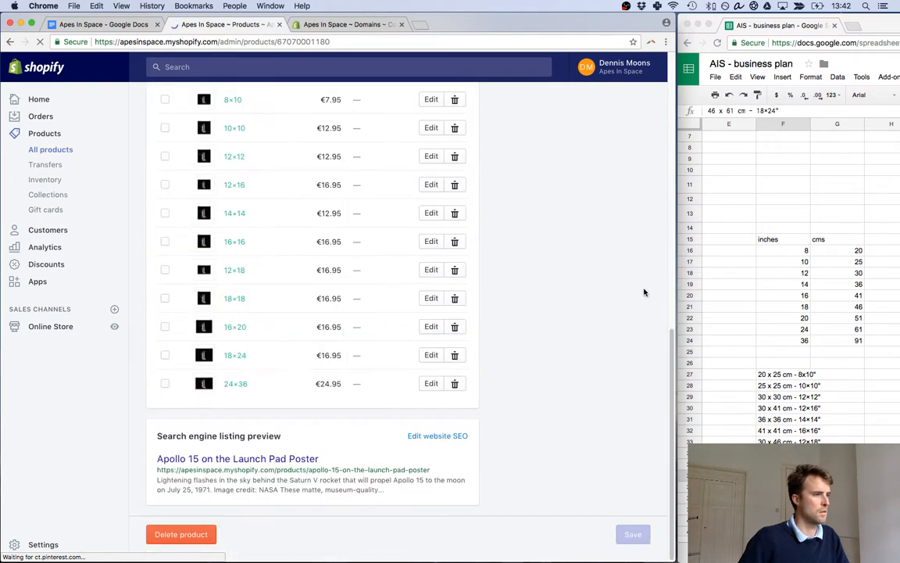
{"action": "scroll", "coordinate": [566, 309], "scroll_direction": "up", "scroll_amount": 2}
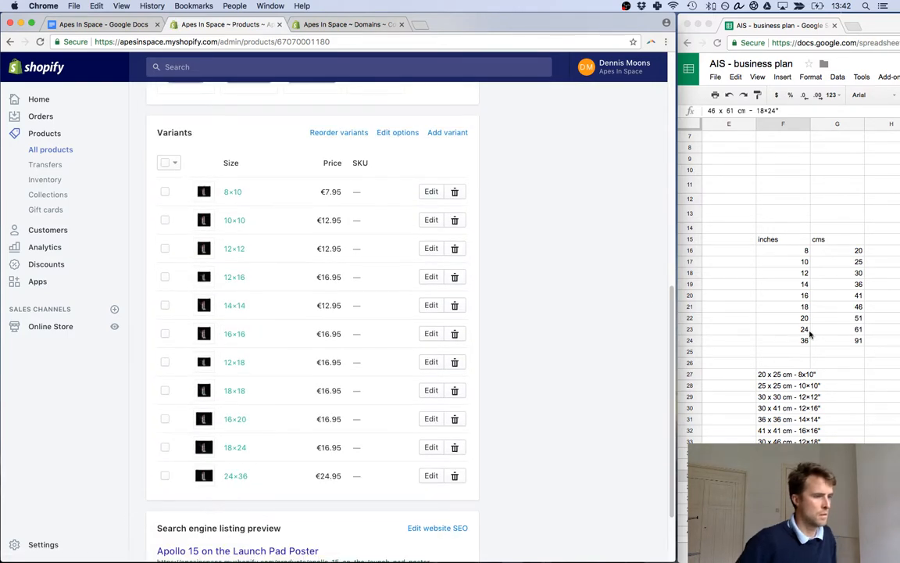
{"action": "left_click", "coordinate": [784, 375]}
{"action": "key", "text": "super+c"}
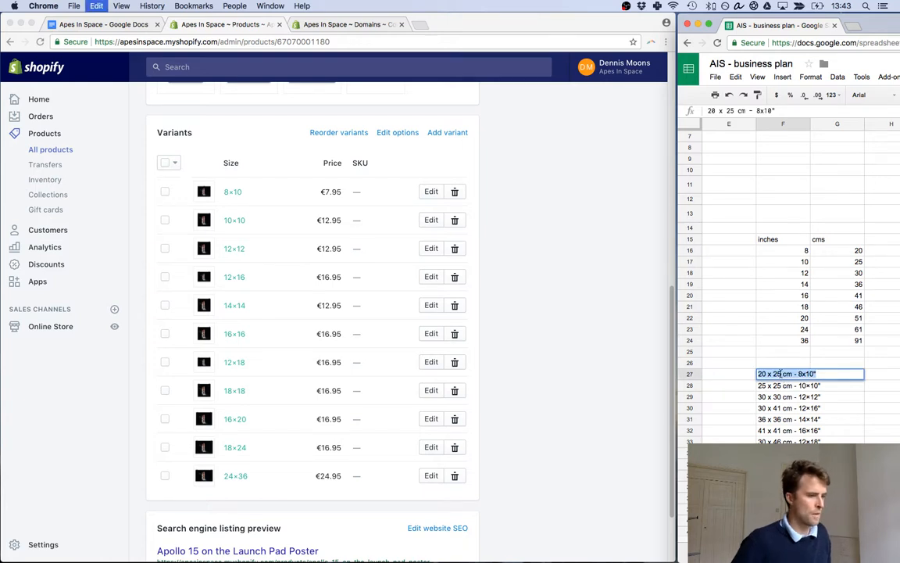
{"action": "left_click", "coordinate": [232, 191]}
{"action": "double_click", "coordinate": [232, 192]}
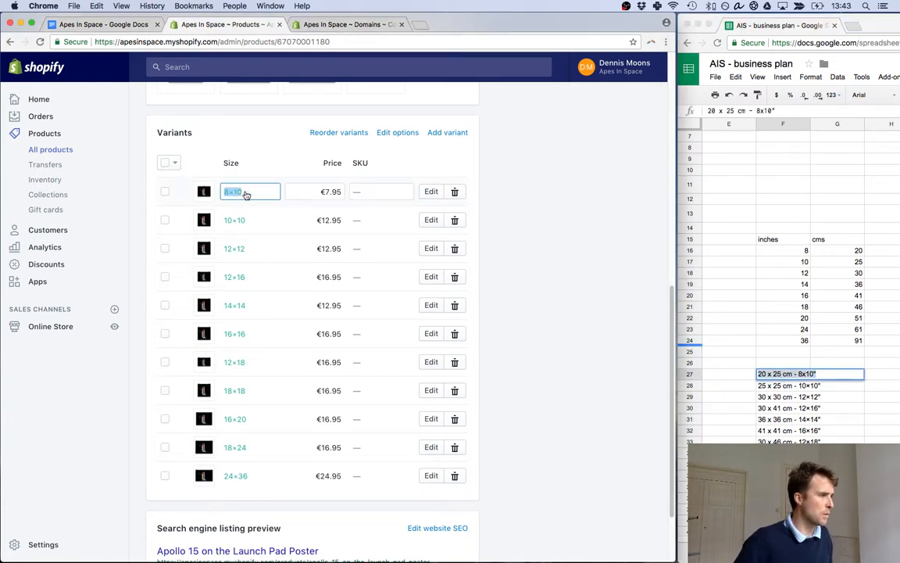
{"action": "key", "text": "super+v"}
Copy the F28 label into the Apollo 15 poster's 10×10 variant size, making it 25 x 25 cm - 10×10".
{"action": "left_click", "coordinate": [783, 385]}
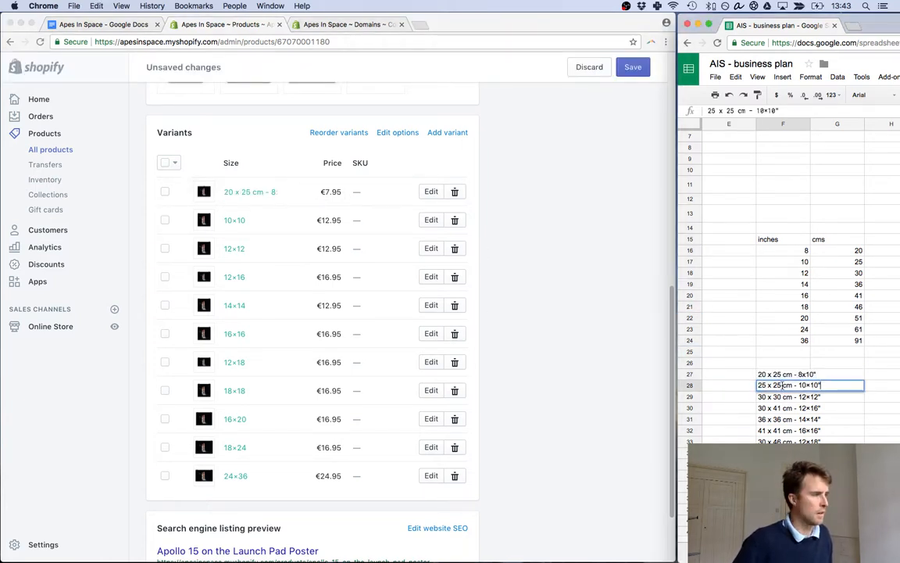
{"action": "left_click", "coordinate": [235, 220]}
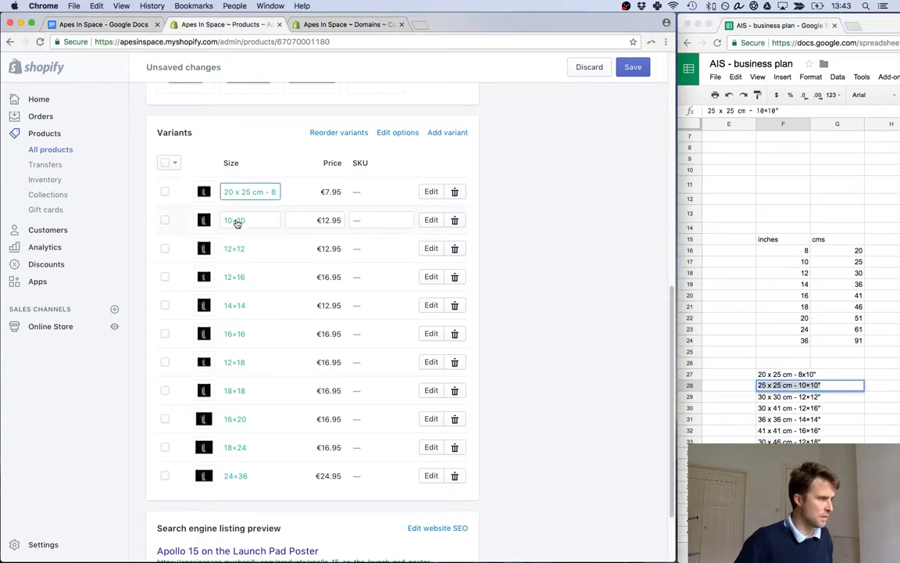
{"action": "double_click", "coordinate": [237, 221]}
{"action": "key", "text": "super+v"}
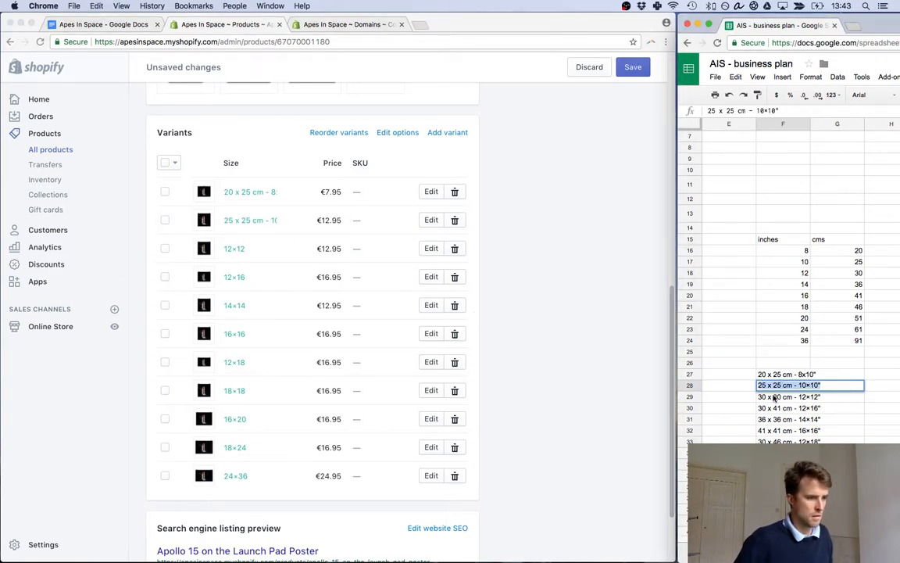
Copy the F29 label into the Apollo 15 poster's 12×12 variant size, making it 30 x 30 cm - 12×12".
{"action": "left_click", "coordinate": [772, 397]}
{"action": "key", "text": "super+c"}
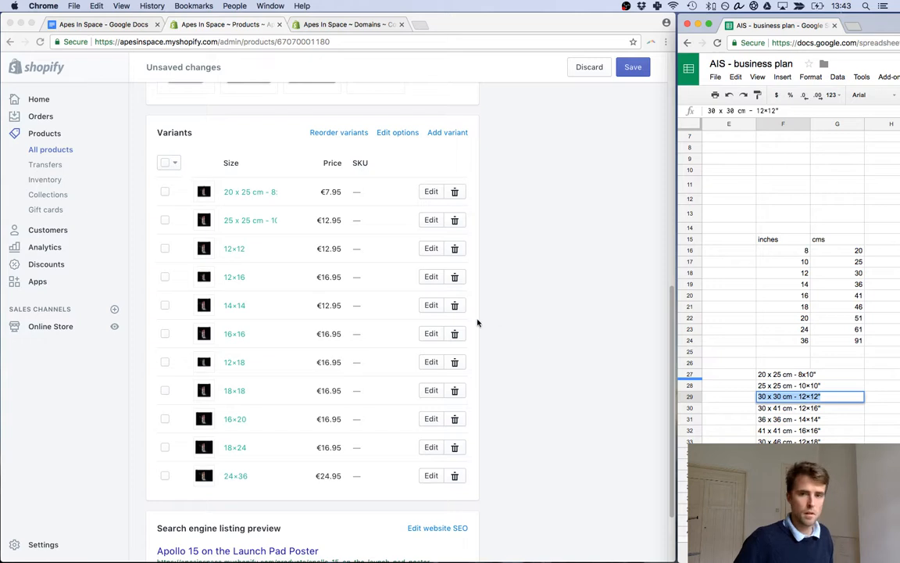
{"action": "left_click", "coordinate": [234, 249]}
{"action": "double_click", "coordinate": [235, 248]}
{"action": "key", "text": "super+v"}
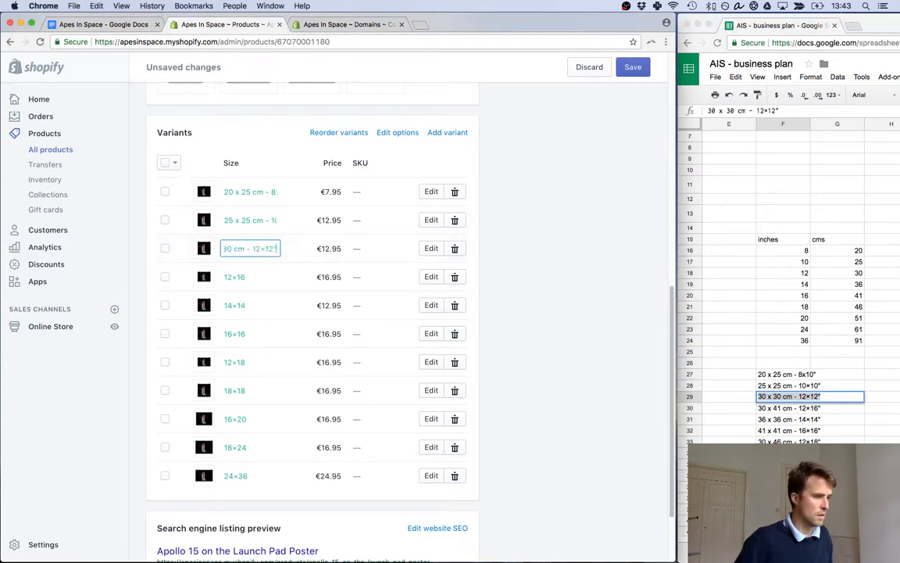
Copy the F30 label into the Apollo 15 poster's 12×16 variant size, making it 30 x 41 cm - 12×16".
{"action": "left_click", "coordinate": [779, 409]}
{"action": "key", "text": "super+c"}
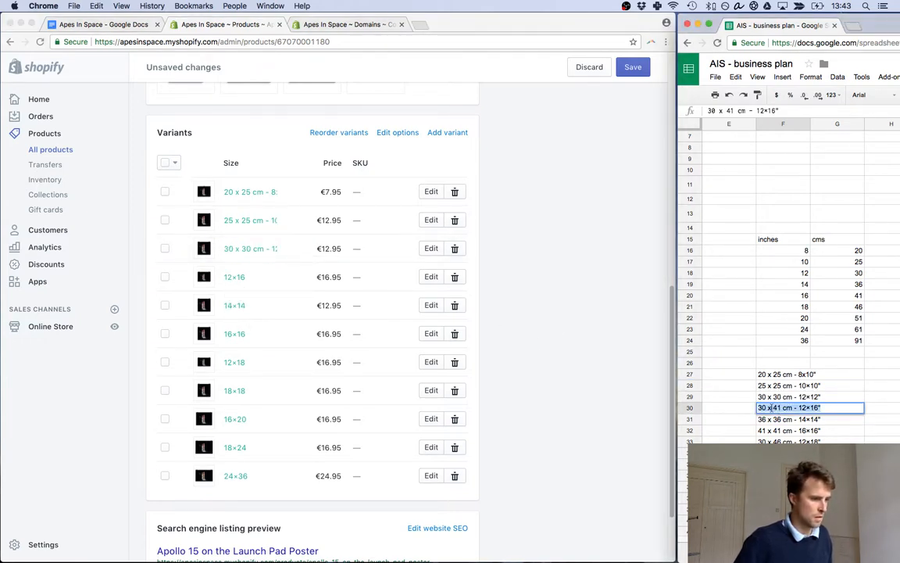
{"action": "left_click", "coordinate": [234, 277]}
{"action": "double_click", "coordinate": [235, 277]}
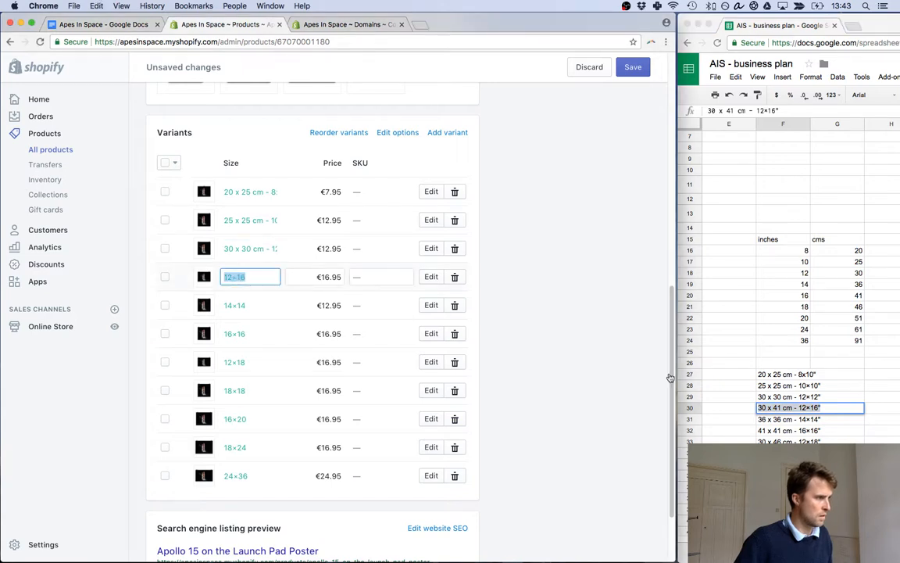
{"action": "key", "text": "super+v"}
Copy the F31 label into the Apollo 15 poster's 14×14 variant size, making it 36 x 36 cm - 14×14".
{"action": "left_click", "coordinate": [778, 420]}
{"action": "left_click", "coordinate": [777, 420]}
{"action": "key", "text": "super+c"}
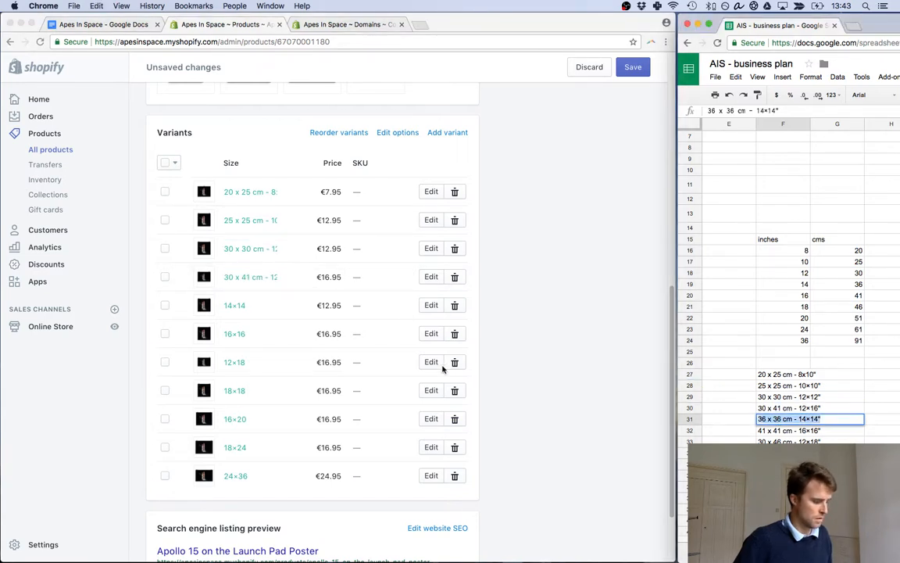
{"action": "key", "text": "super+c"}
{"action": "left_click", "coordinate": [240, 308]}
{"action": "double_click", "coordinate": [241, 308]}
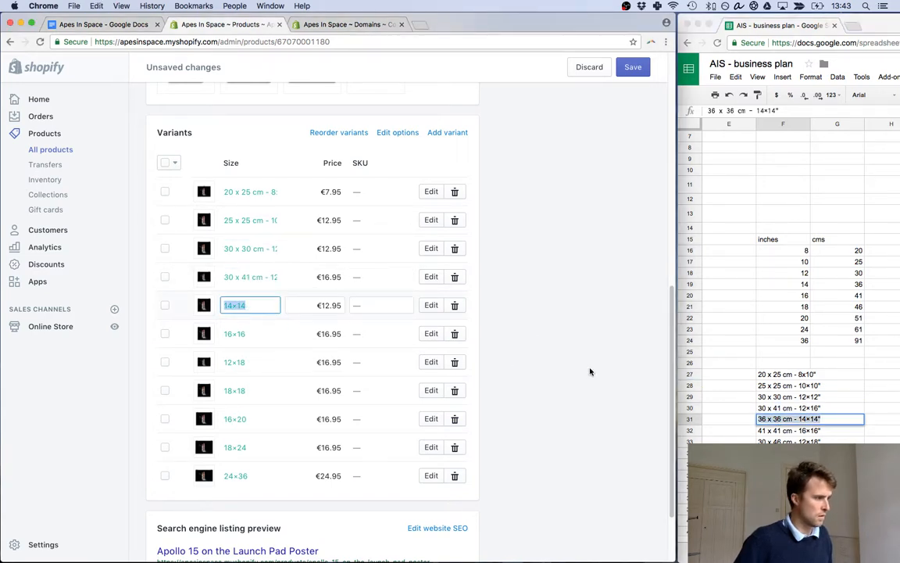
{"action": "key", "text": "super+v"}
Copy the F32 label into the Apollo 15 poster's 16×16 variant size, making it 41 x 41 cm - 16×16".
{"action": "left_click", "coordinate": [774, 431]}
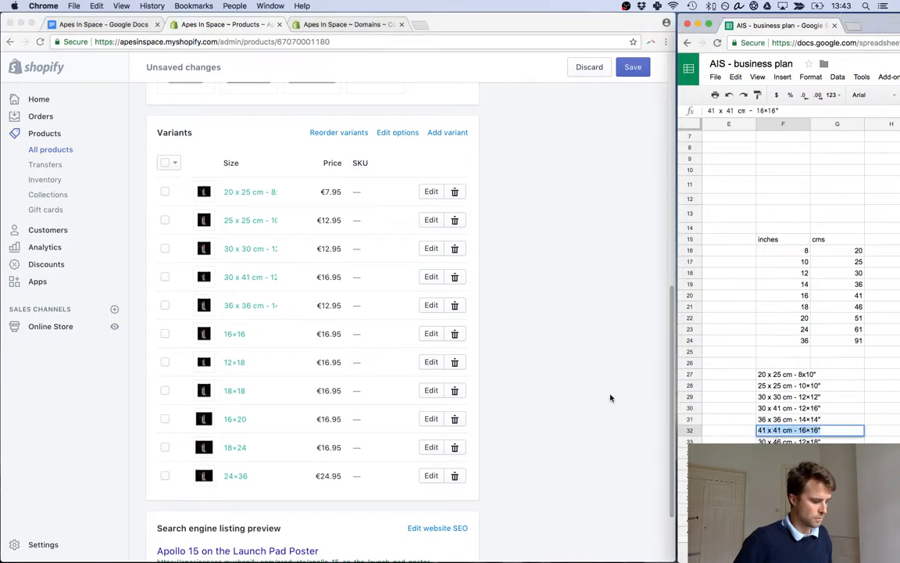
{"action": "key", "text": "super+c"}
{"action": "left_click", "coordinate": [237, 336]}
{"action": "double_click", "coordinate": [236, 337]}
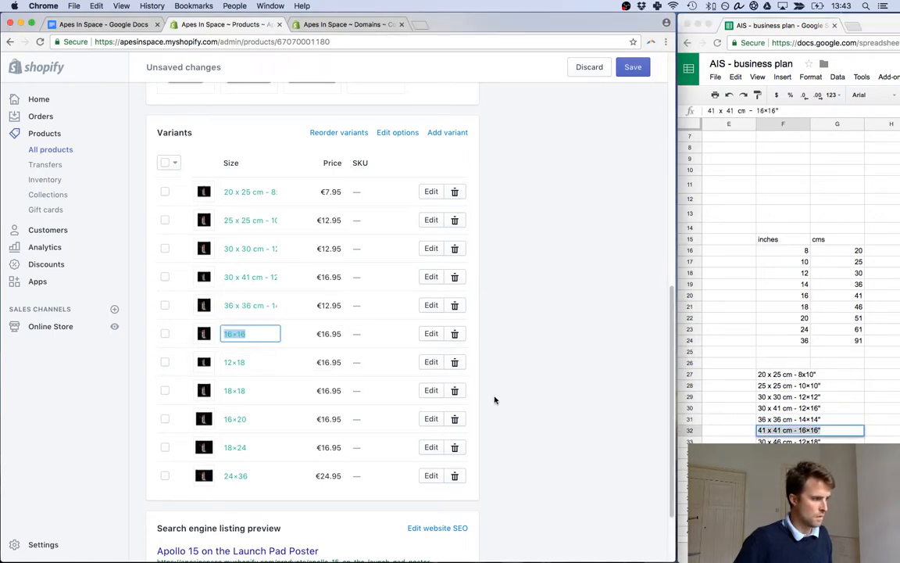
{"action": "key", "text": "super+v"}
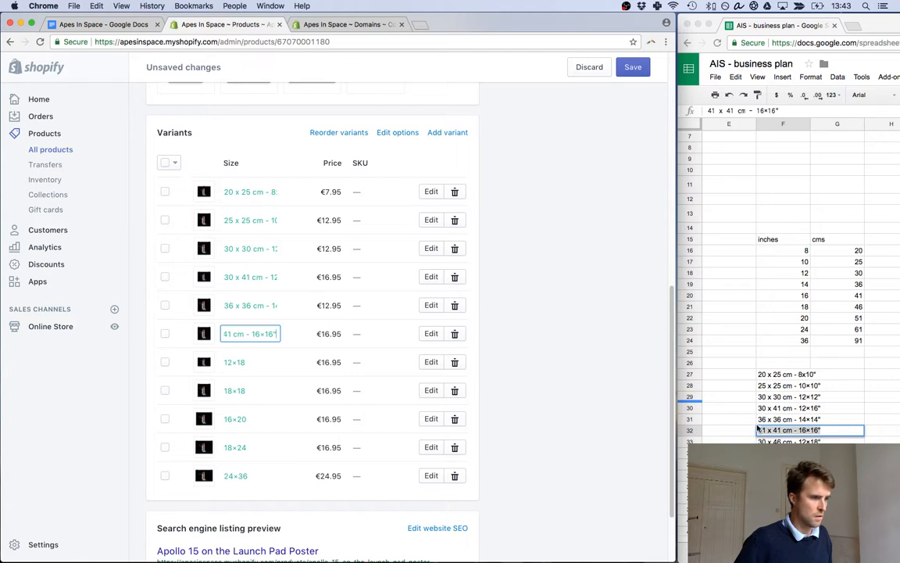
Copy the F33 label into the Apollo 15 poster's 12×18 variant size, making it 30 x 46 cm - 12×18".
{"action": "left_click", "coordinate": [775, 441]}
{"action": "key", "text": "super+c"}
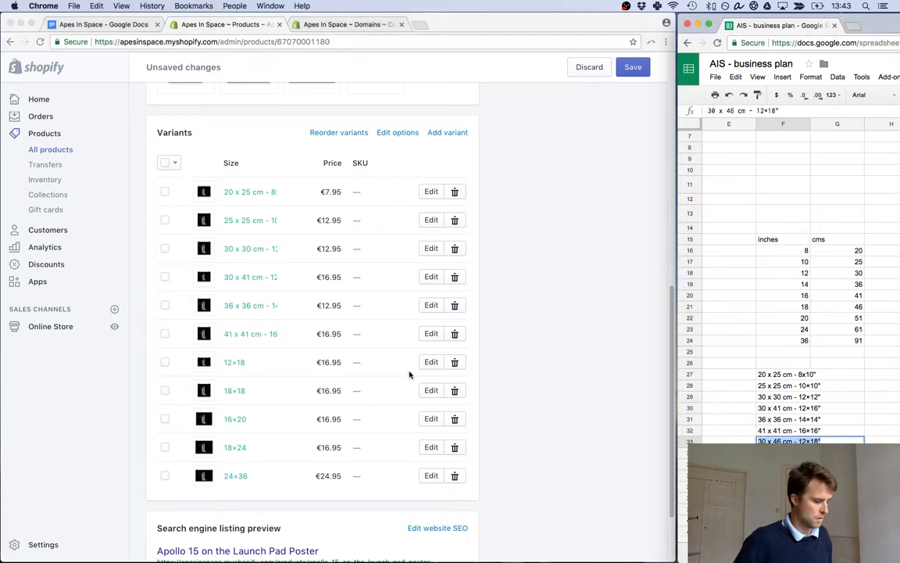
{"action": "double_click", "coordinate": [243, 362]}
{"action": "key", "text": "super+v"}
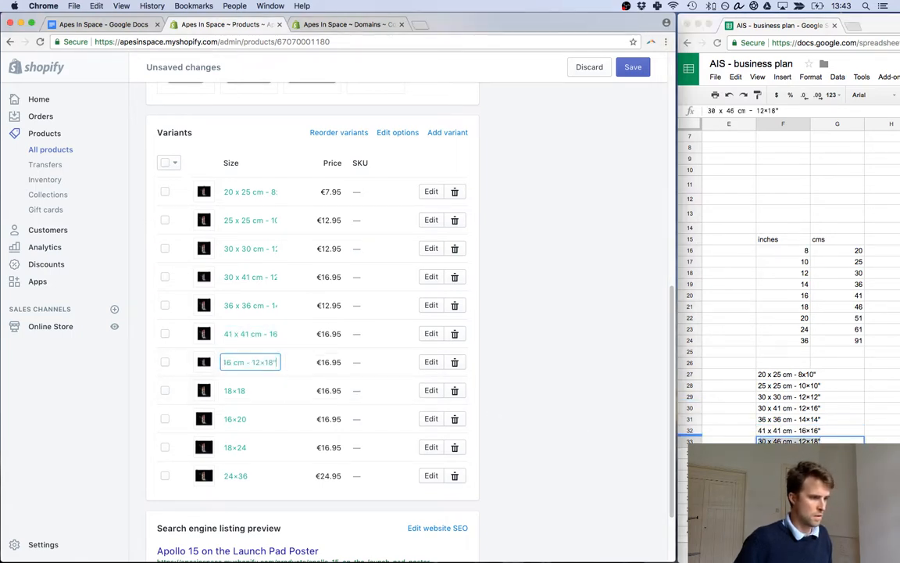
Copy the F34 label into the Apollo 15 poster's 18×18 variant size, making it 46 x 46 cm - 18×18".
{"action": "left_click", "coordinate": [776, 453]}
{"action": "key", "text": "super+c"}
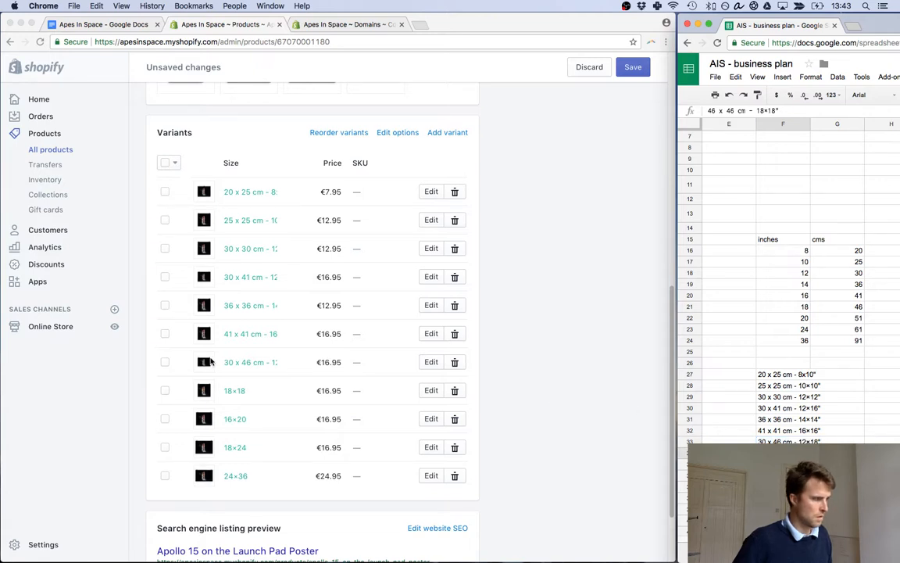
{"action": "double_click", "coordinate": [234, 390]}
{"action": "key", "text": "super+v"}
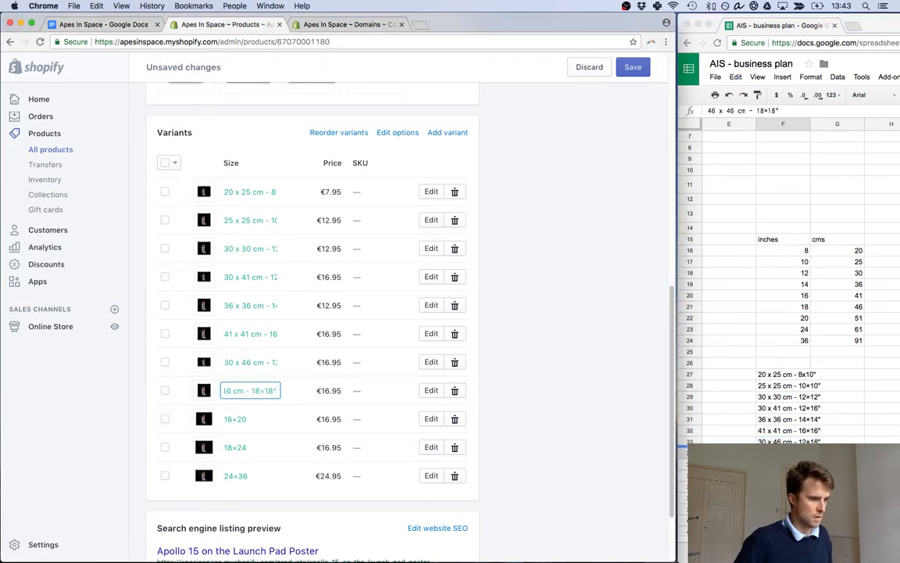
Copy the F35 label into the Apollo 15 poster's 16×20 variant size, making it 41 x 51 cm - 16×20".
{"action": "left_click", "coordinate": [776, 464]}
{"action": "left_click", "coordinate": [776, 464]}
{"action": "key", "text": "super+a"}
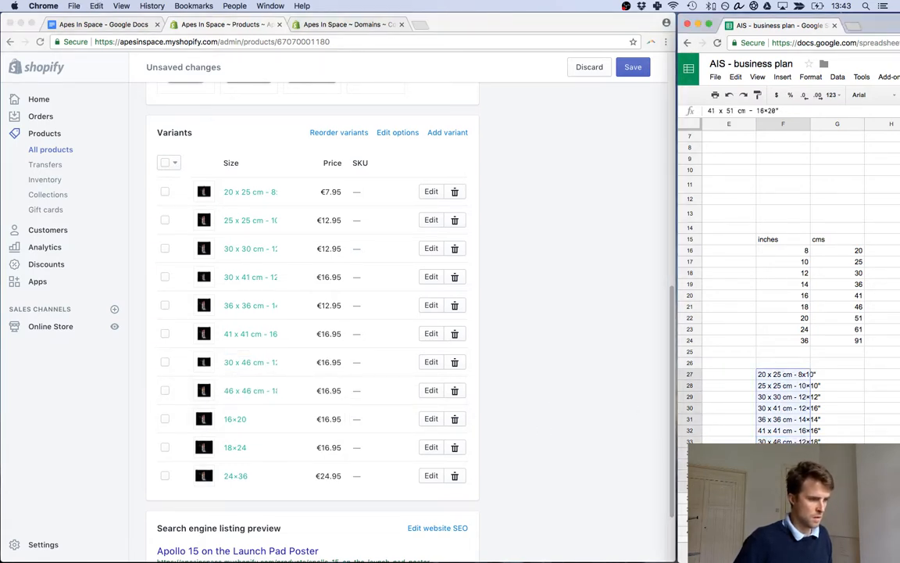
{"action": "left_click", "coordinate": [775, 464]}
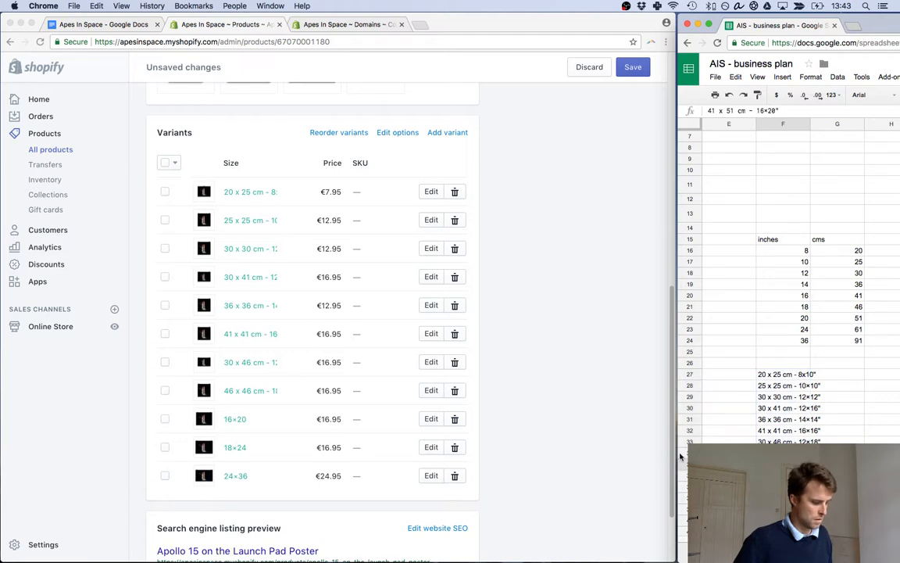
{"action": "left_click", "coordinate": [241, 422]}
{"action": "key", "text": "super+v"}
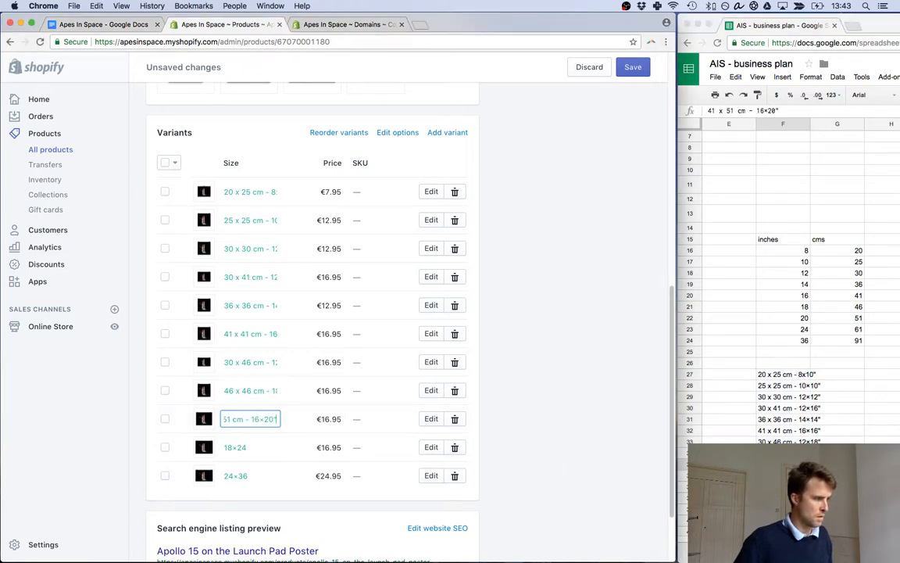
Copy the F36 label into the Apollo 15 poster's 18×24 variant size, making it 46 x 61 cm - 18×24".
{"action": "left_click", "coordinate": [779, 476]}
{"action": "key", "text": "super+c"}
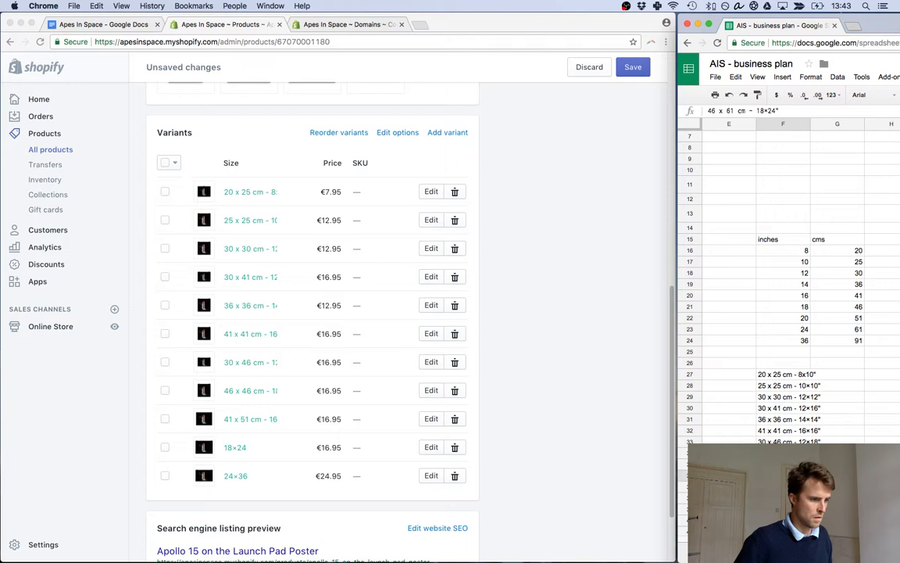
{"action": "left_click", "coordinate": [235, 447]}
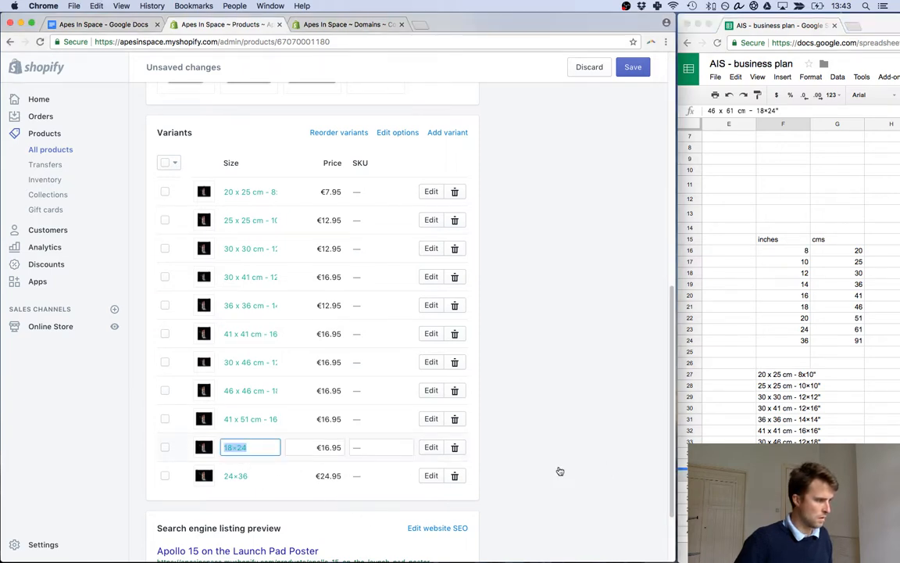
{"action": "key", "text": "super+v"}
Copy the F37 label into the Apollo 15 poster's 24×36 variant size, making it 61 x 91 cm - 24x36", and save the product.
{"action": "left_click", "coordinate": [779, 487]}
{"action": "key", "text": "super+c"}
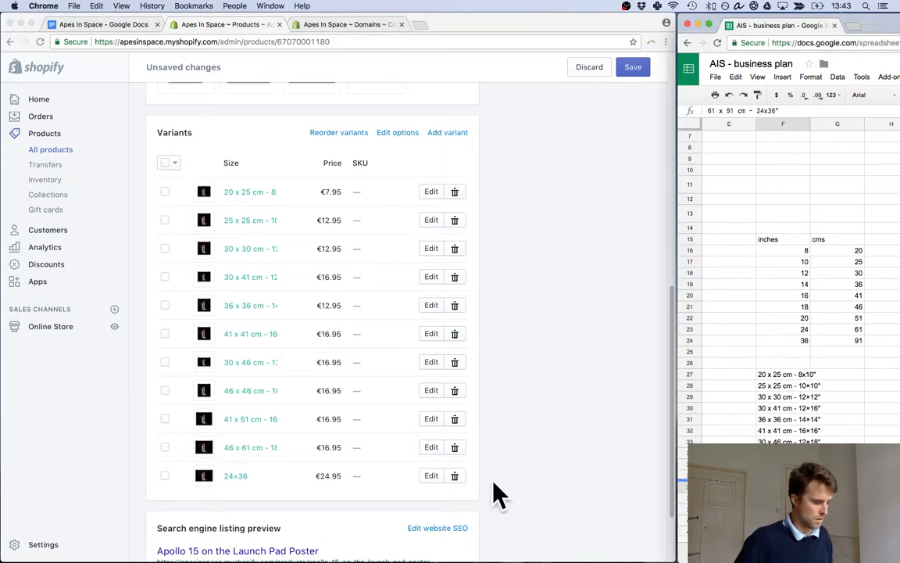
{"action": "left_click", "coordinate": [241, 475]}
{"action": "left_click", "coordinate": [241, 475]}
{"action": "key", "text": "super+v"}
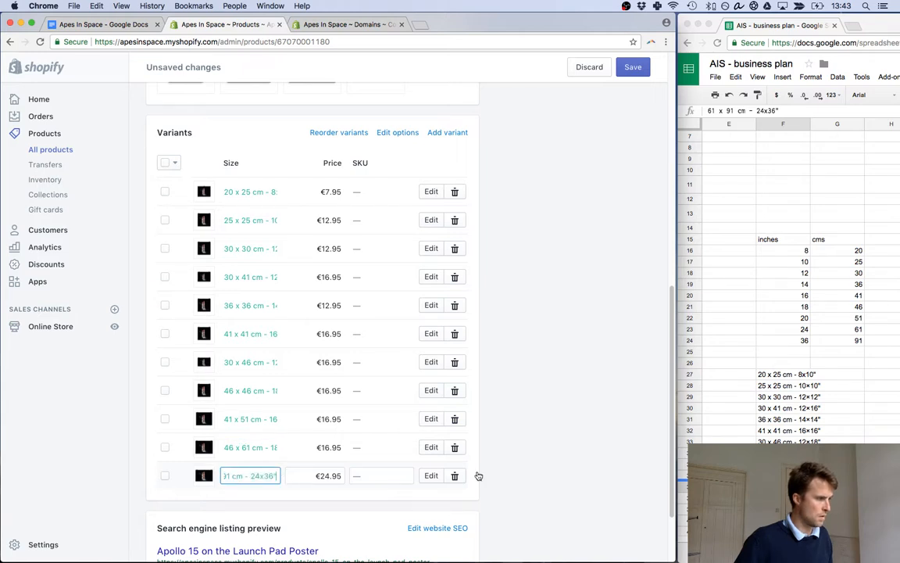
{"action": "left_click", "coordinate": [633, 67]}
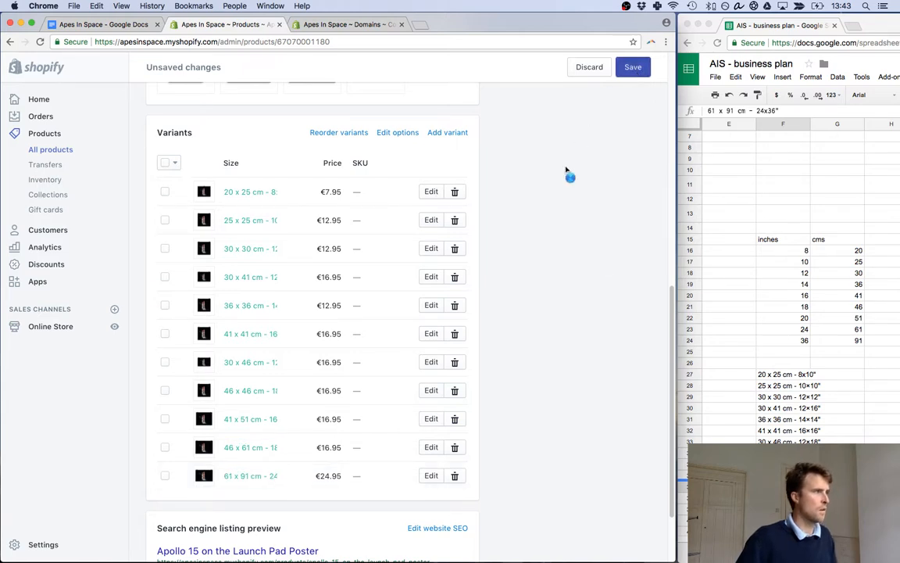
Verify the apesinspace.co domain connection again in the store's domain settings.
{"action": "left_click", "coordinate": [352, 24]}
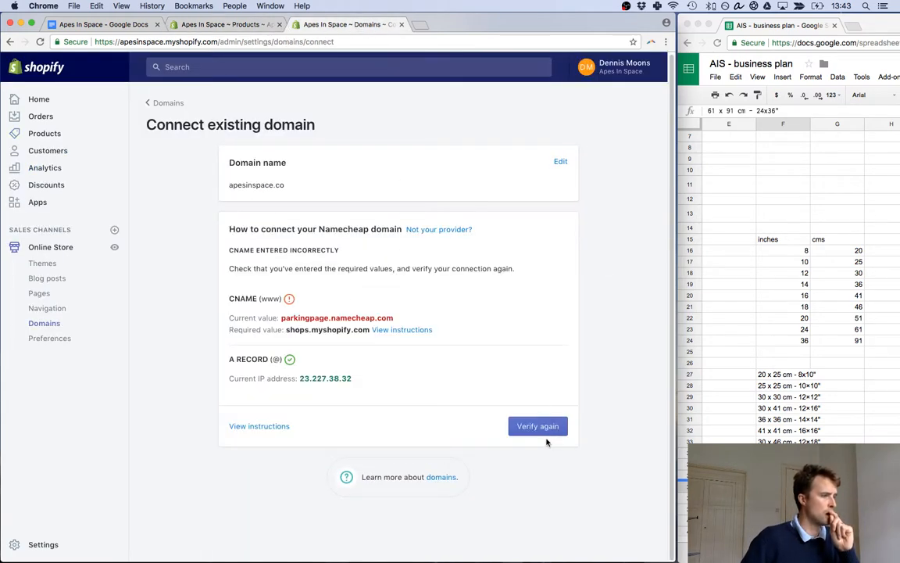
{"action": "left_click", "coordinate": [541, 429]}
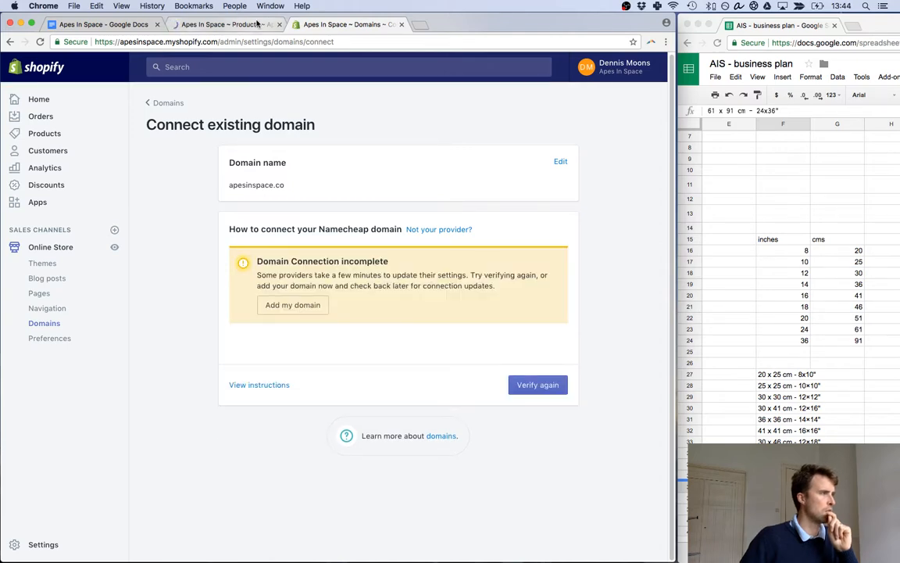
Open the Early VR helmet Poster from the product list and capitalize its title to Early VR Helmet Poster.
{"action": "left_click", "coordinate": [259, 23]}
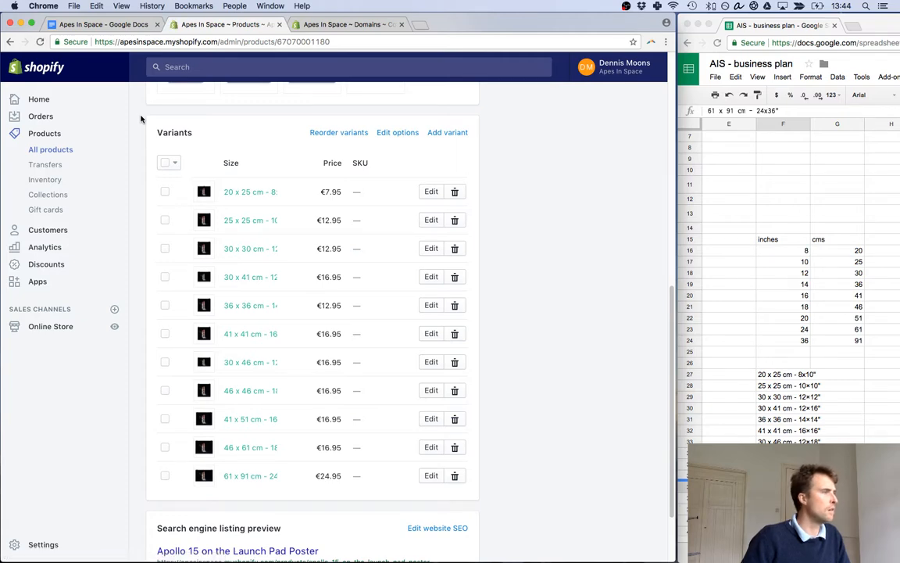
{"action": "scroll", "coordinate": [141, 122], "scroll_direction": "up", "scroll_amount": 8}
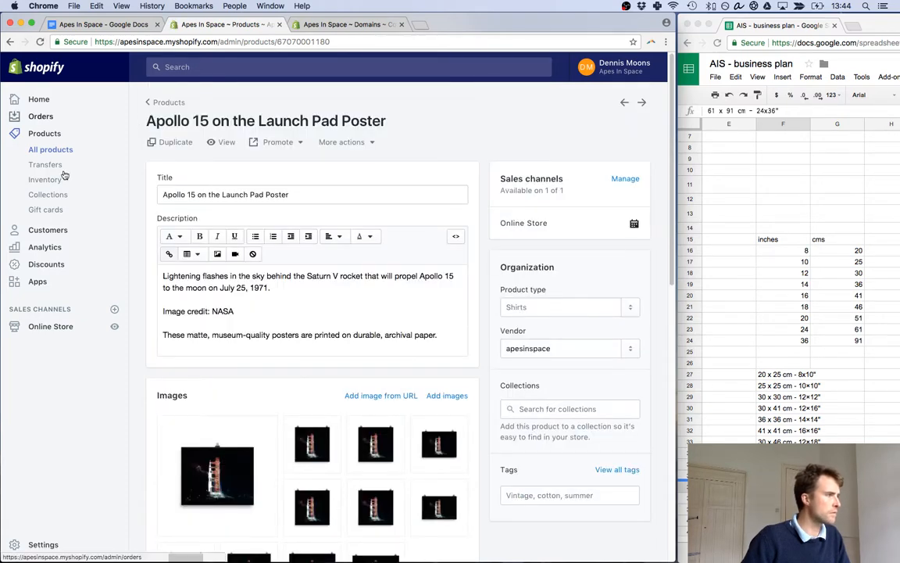
{"action": "left_click", "coordinate": [176, 105]}
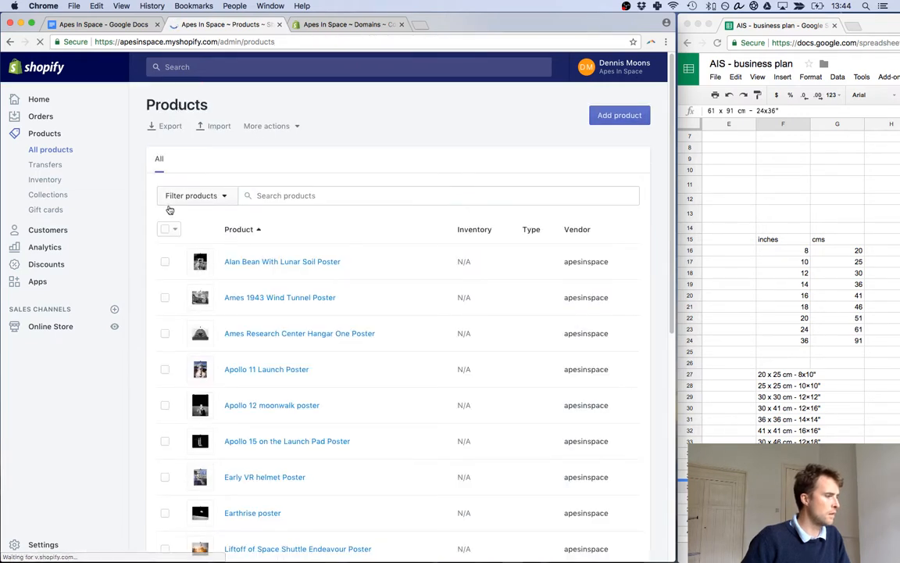
{"action": "scroll", "coordinate": [234, 415], "scroll_direction": "down", "scroll_amount": 3}
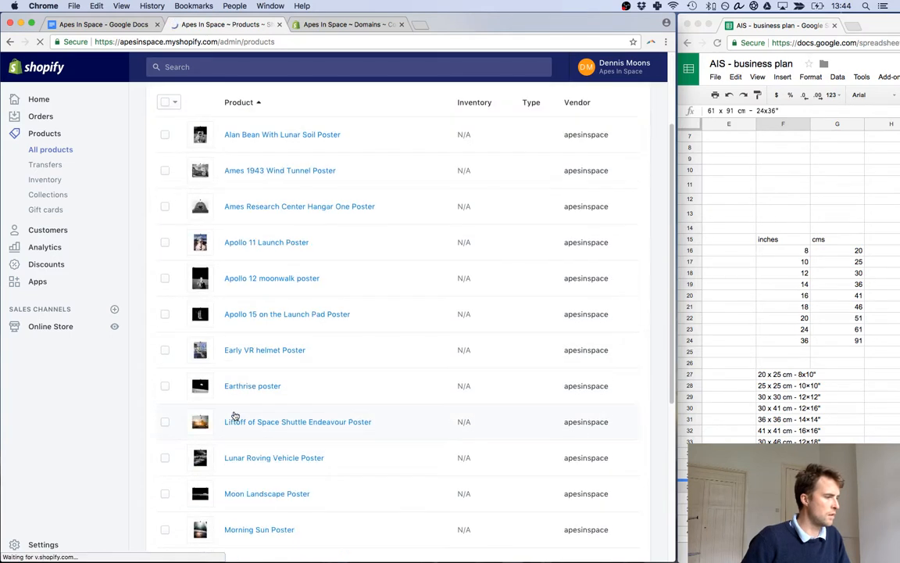
{"action": "left_click", "coordinate": [270, 351]}
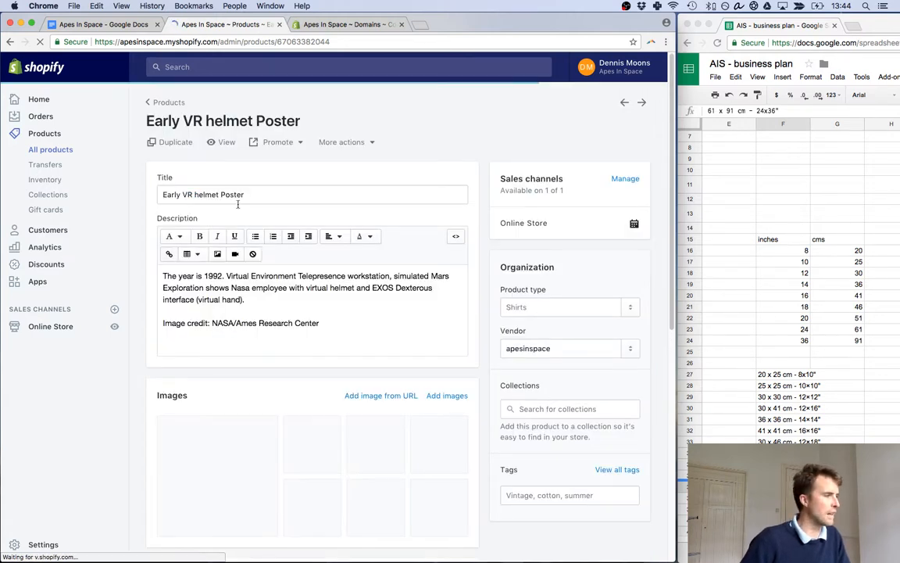
{"action": "left_click", "coordinate": [194, 194]}
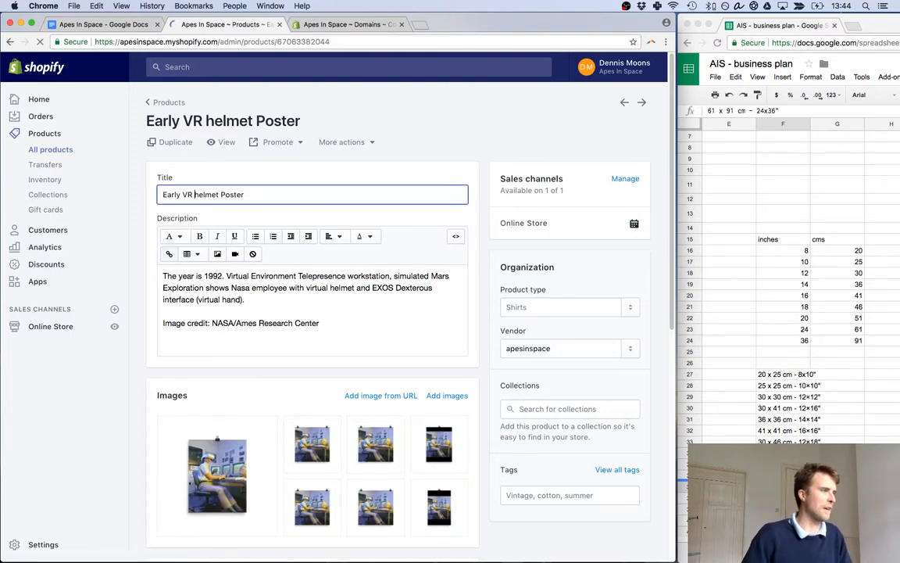
{"action": "key", "text": "Delete"}
{"action": "type", "text": "H"}
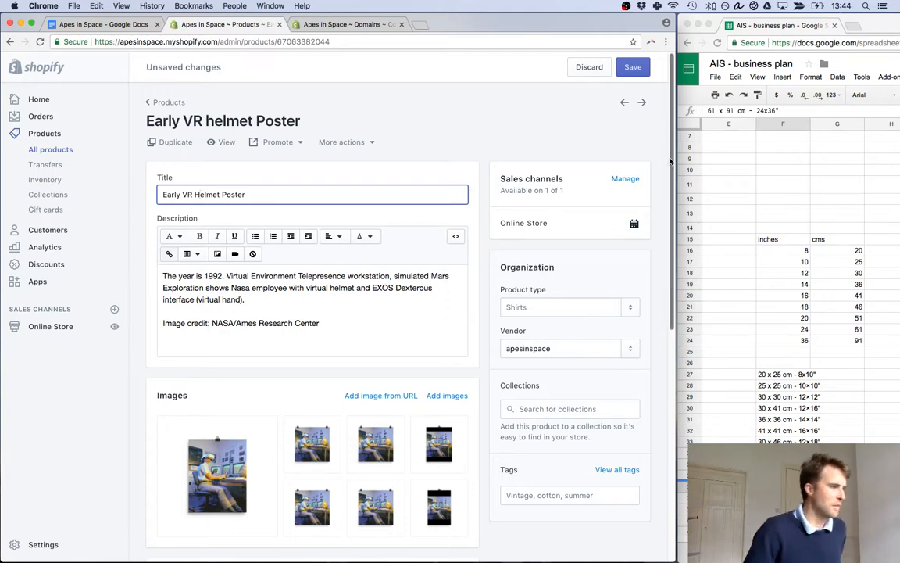
Replace "Nasa" with "NASA" before "employee" in the Early VR Helmet poster's description.
{"action": "scroll", "coordinate": [671, 168], "scroll_direction": "down", "scroll_amount": 1}
{"action": "left_click_drag", "start_coordinate": [671, 168], "coordinate": [661, 267]}
{"action": "scroll", "coordinate": [547, 234], "scroll_direction": "up", "scroll_amount": 5}
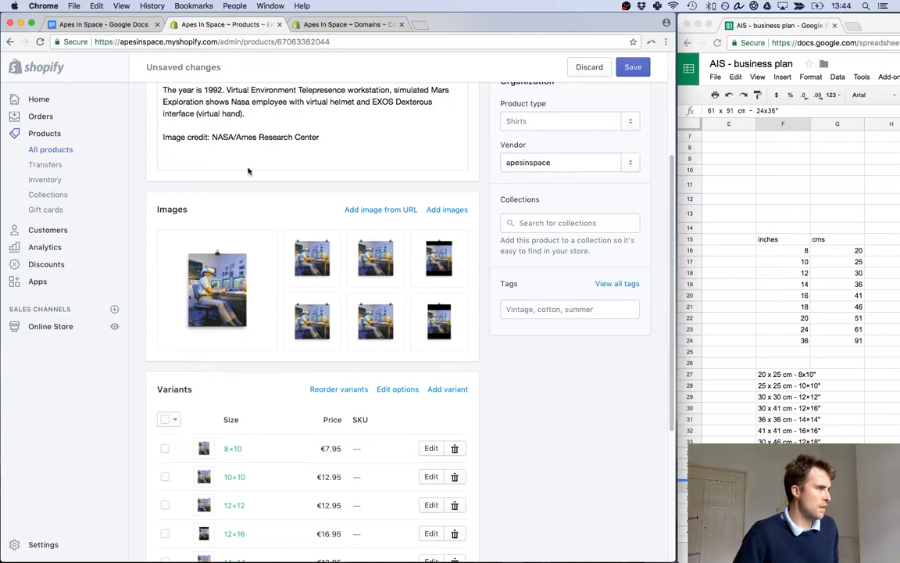
{"action": "double_click", "coordinate": [235, 100]}
{"action": "type", "text": "NASA"}
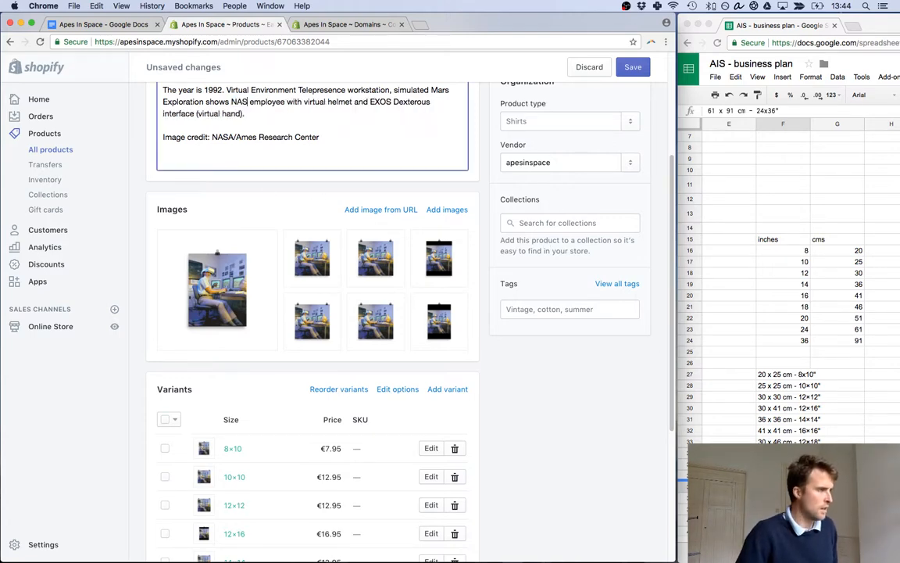
Copy the F27 label into the Early VR Helmet poster's 8×10 variant size, making it 20 x 25 cm - 8x10".
{"action": "left_click_drag", "start_coordinate": [673, 181], "coordinate": [669, 341]}
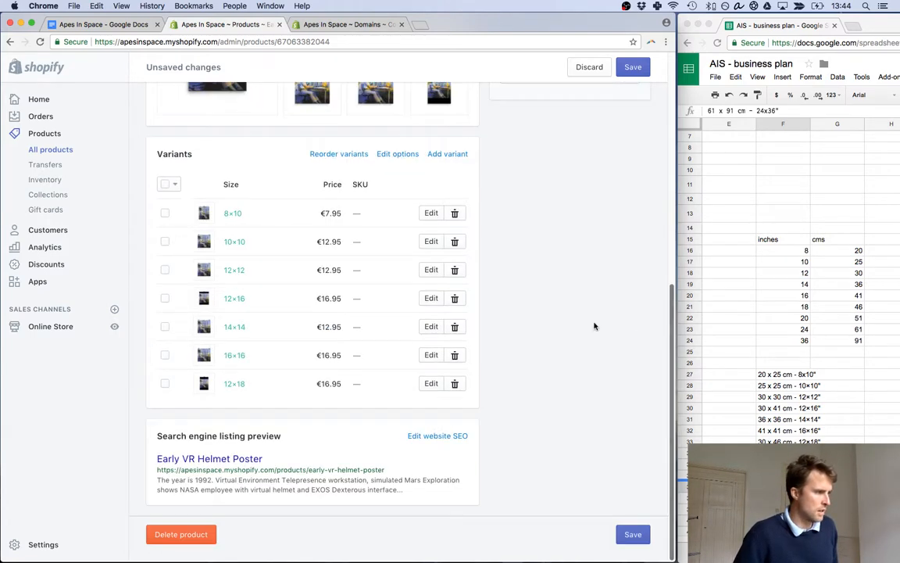
{"action": "left_click", "coordinate": [793, 379]}
{"action": "left_click", "coordinate": [817, 374]}
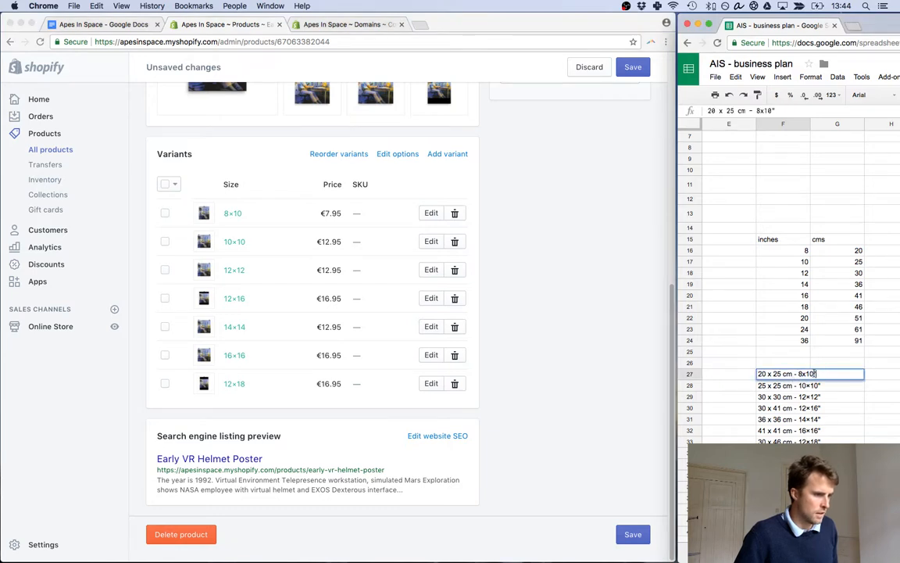
{"action": "left_click", "coordinate": [231, 214]}
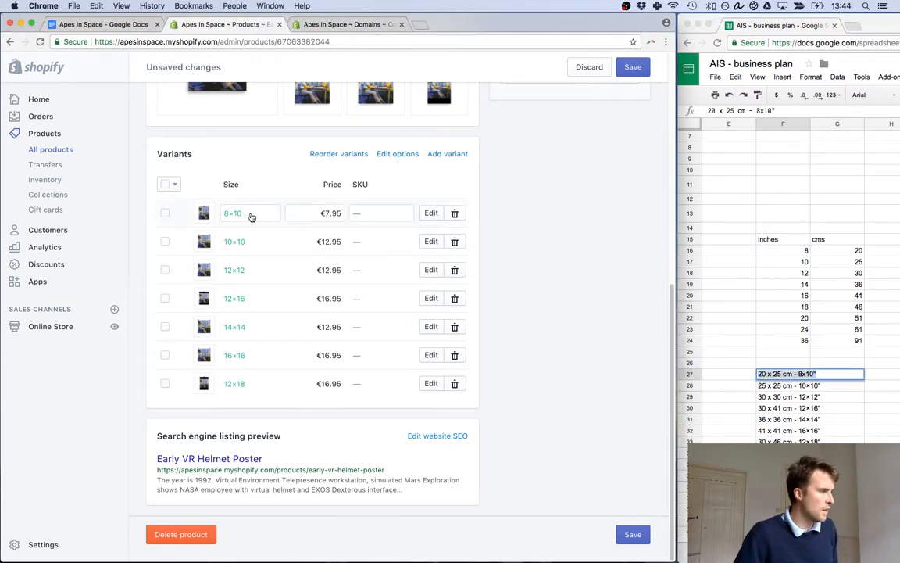
{"action": "key", "text": "super+a"}
{"action": "type", "text": "20 x 25 cm - 8x10\""}
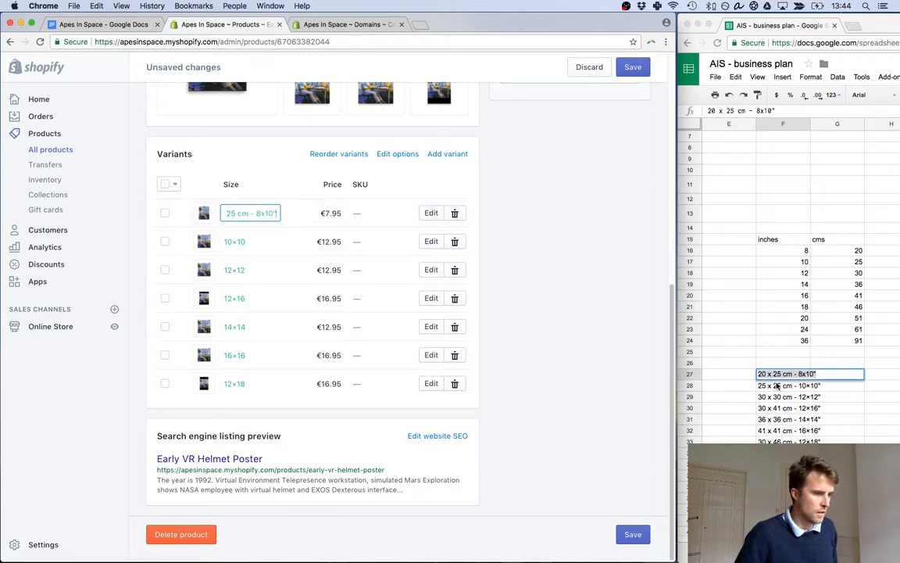
Copy the F28 label into the Early VR Helmet poster's 10×10 variant size, making it 25 x 25 cm - 10×10".
{"action": "left_click", "coordinate": [776, 385]}
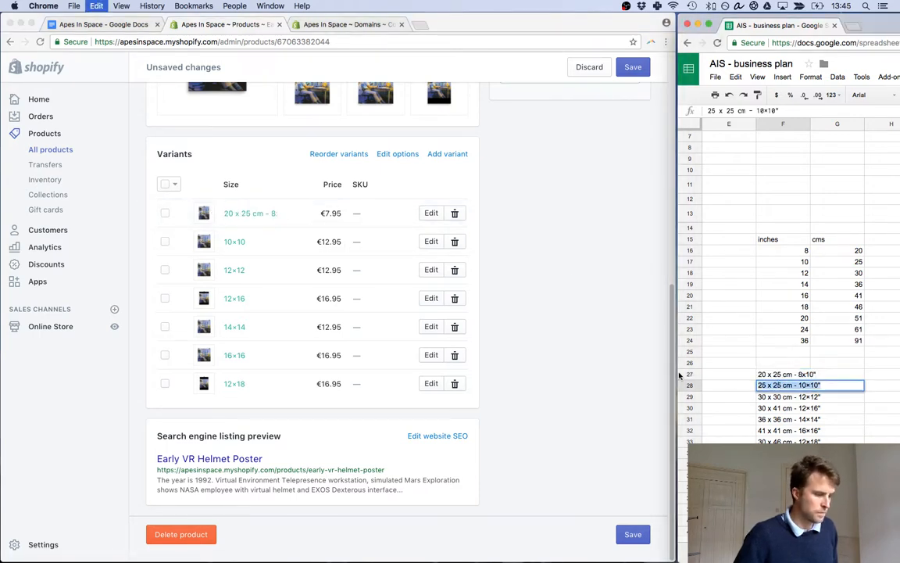
{"action": "left_click", "coordinate": [235, 242]}
{"action": "type", "text": "25 x 25 cm - 10×10\""}
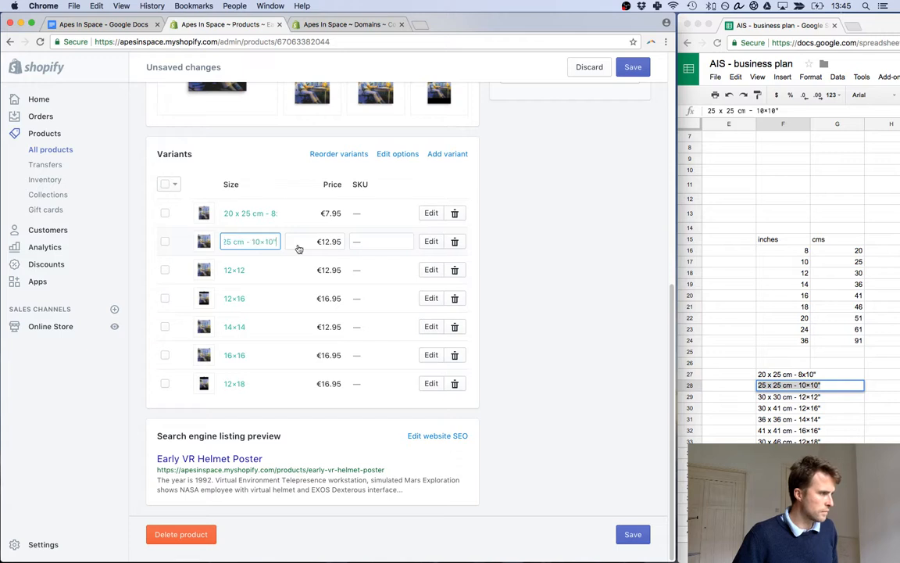
Copy the F29 label into the Early VR Helmet poster's 12×12 variant size, making it 30 x 30 cm - 12×12".
{"action": "left_click", "coordinate": [783, 400]}
{"action": "left_click", "coordinate": [780, 397]}
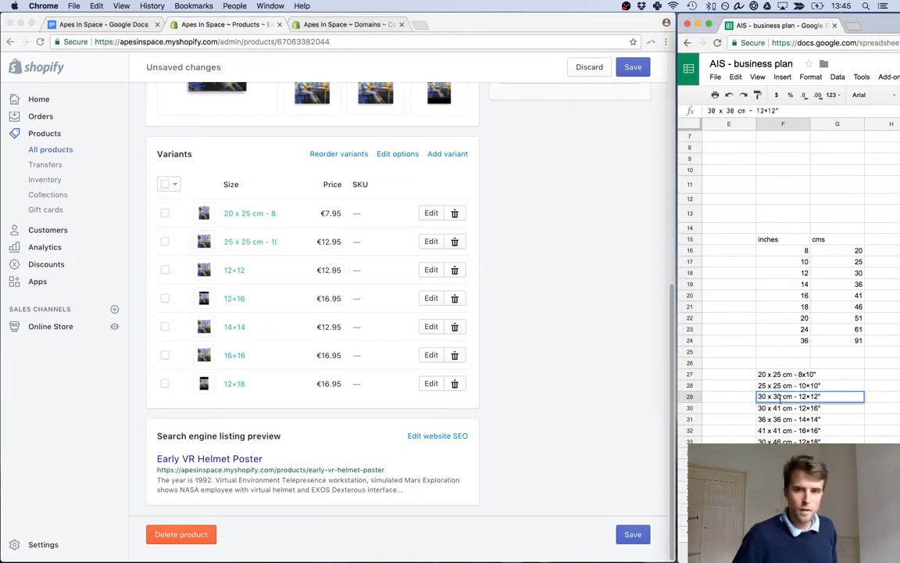
{"action": "left_click", "coordinate": [235, 270]}
{"action": "type", "text": "30 x 30 cm - 12×12\""}
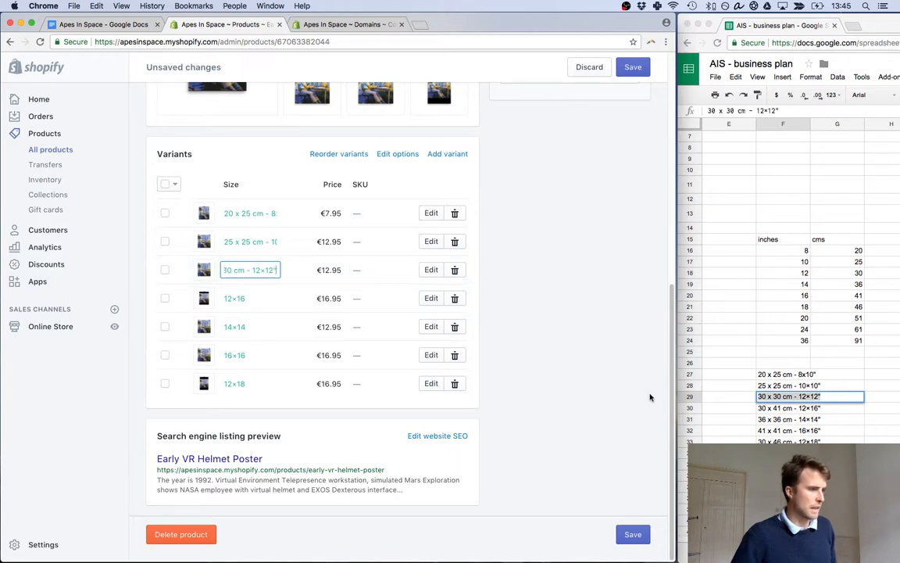
Copy the F30 label into the Early VR Helmet poster's 12×16 variant size, making it 30 x 41 cm - 12×16".
{"action": "left_click", "coordinate": [770, 410]}
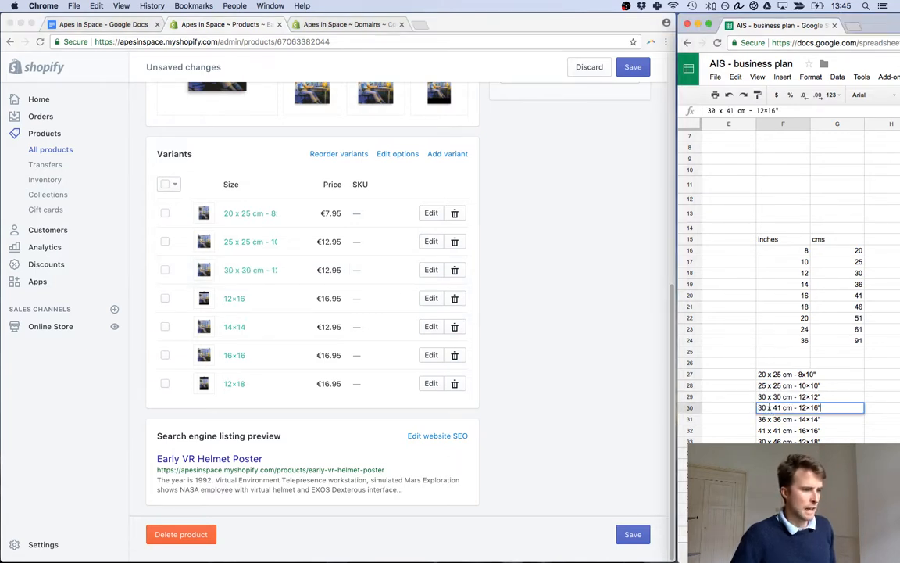
{"action": "left_click", "coordinate": [239, 298]}
{"action": "type", "text": "30 x 41 cm - 12×16\""}
Copy the F31 label into the Early VR Helmet poster's 14×14 variant size, making it 36 x 36 cm - 14×14".
{"action": "left_click", "coordinate": [772, 420]}
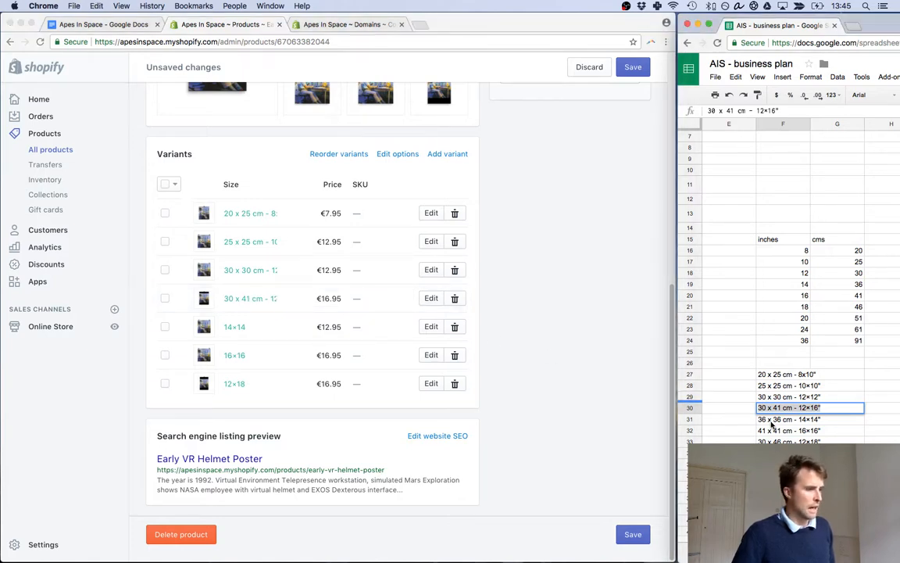
{"action": "key", "text": "super+c"}
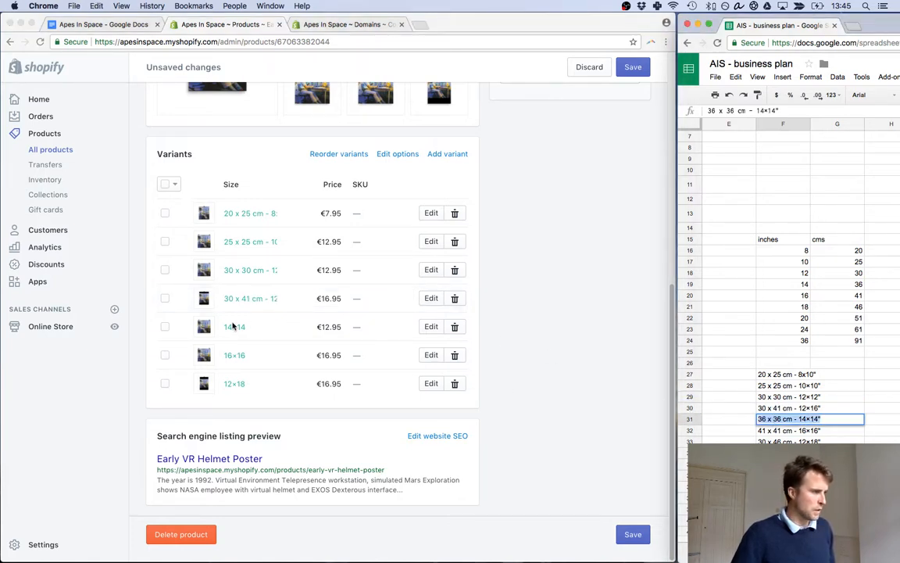
{"action": "left_click_drag", "start_coordinate": [231, 327], "coordinate": [282, 327]}
{"action": "key", "text": "super+v"}
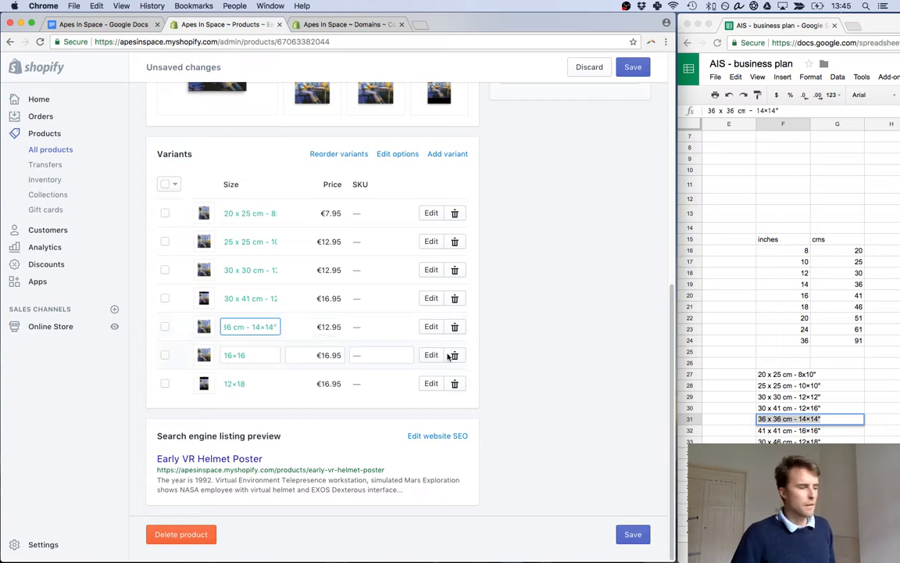
Copy the F32 label into the Early VR Helmet poster's 16×16 variant size, making it 41 x 41 cm - 16×16".
{"action": "left_click", "coordinate": [777, 430]}
{"action": "key", "text": "super+c"}
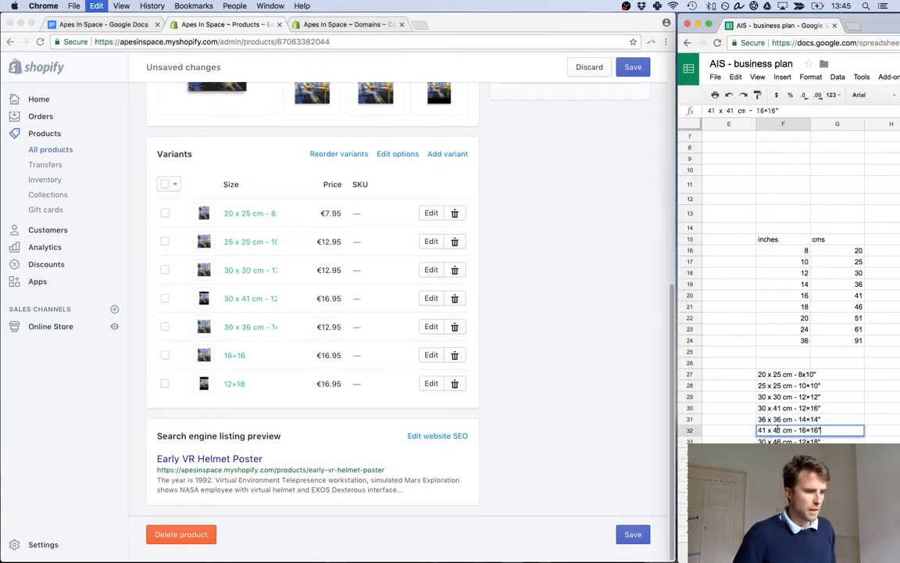
{"action": "left_click", "coordinate": [242, 360]}
{"action": "left_click", "coordinate": [245, 355]}
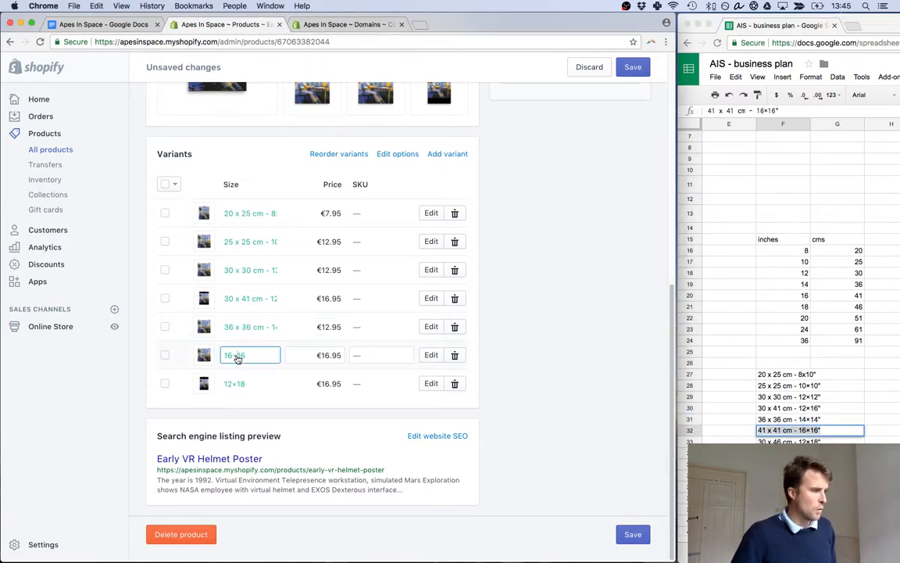
{"action": "left_click_drag", "start_coordinate": [247, 355], "coordinate": [428, 372]}
{"action": "key", "text": "super+v"}
Copy the F33 label into the Early VR Helmet poster's 12×18 variant size, making it 30 x 46 cm - 12×18", and save the product.
{"action": "key", "text": "super+grave"}
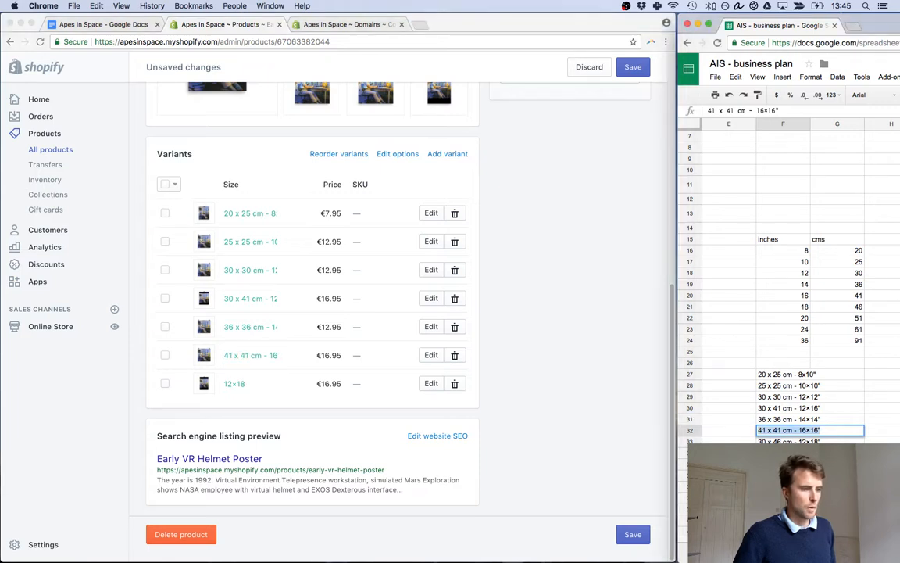
{"action": "key", "text": "Down"}
{"action": "key", "text": "super+c"}
{"action": "key", "text": "super+c"}
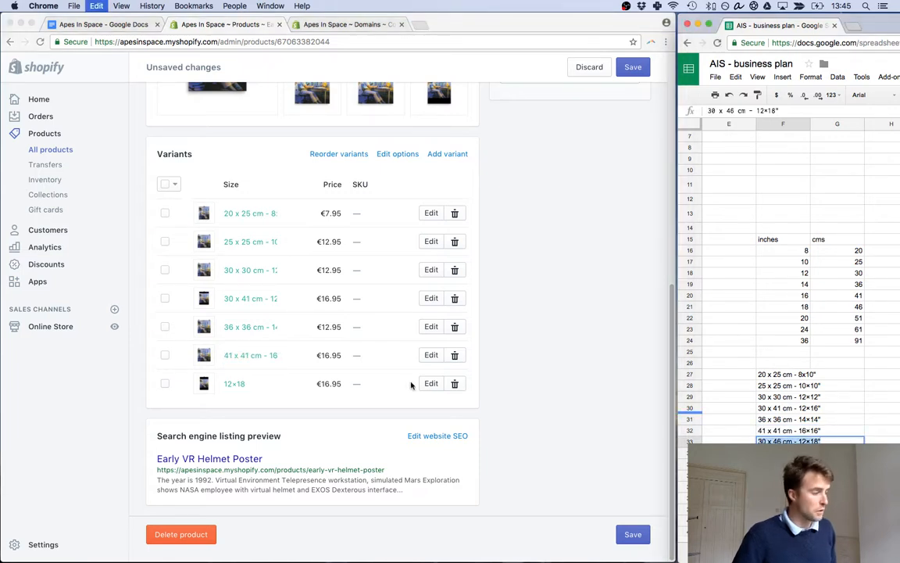
{"action": "left_click", "coordinate": [241, 387]}
{"action": "left_click_drag", "start_coordinate": [226, 384], "coordinate": [288, 383]}
{"action": "key", "text": "super+v"}
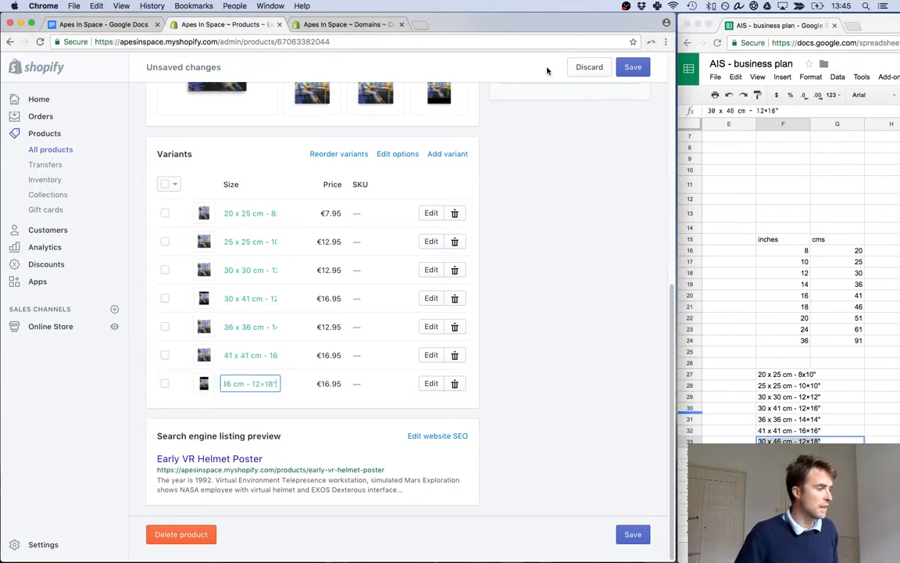
{"action": "left_click", "coordinate": [633, 68]}
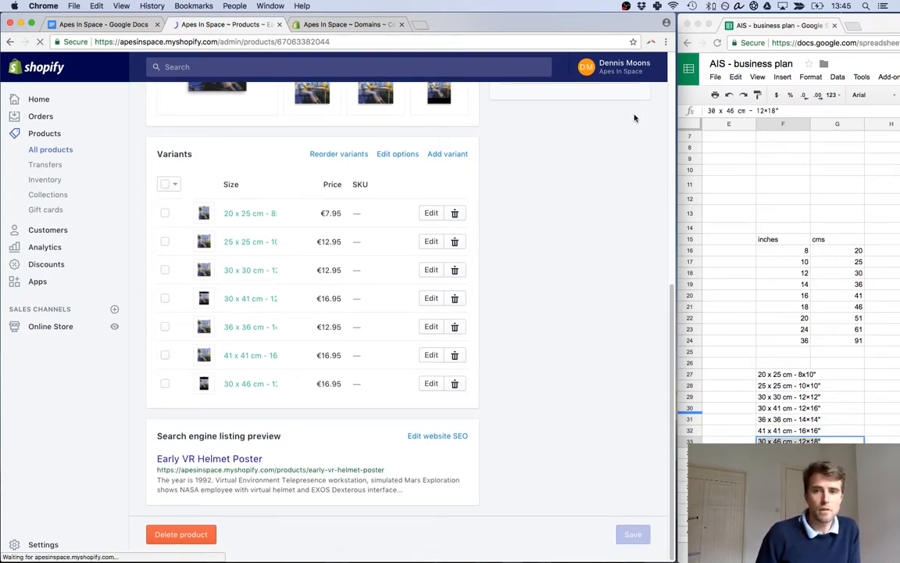
Open the Earthrise poster from the full product list and bring up its variants.
{"action": "left_click", "coordinate": [52, 150]}
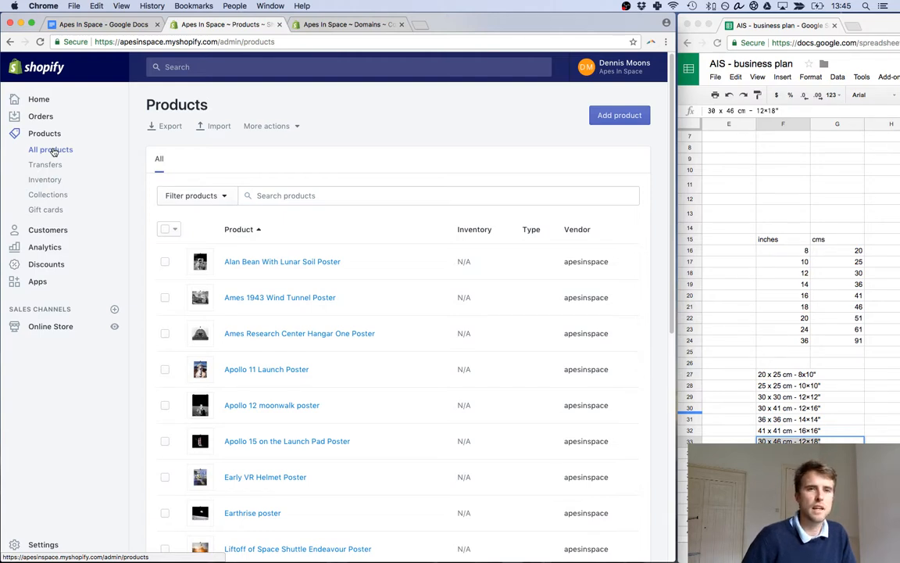
{"action": "left_click", "coordinate": [276, 506]}
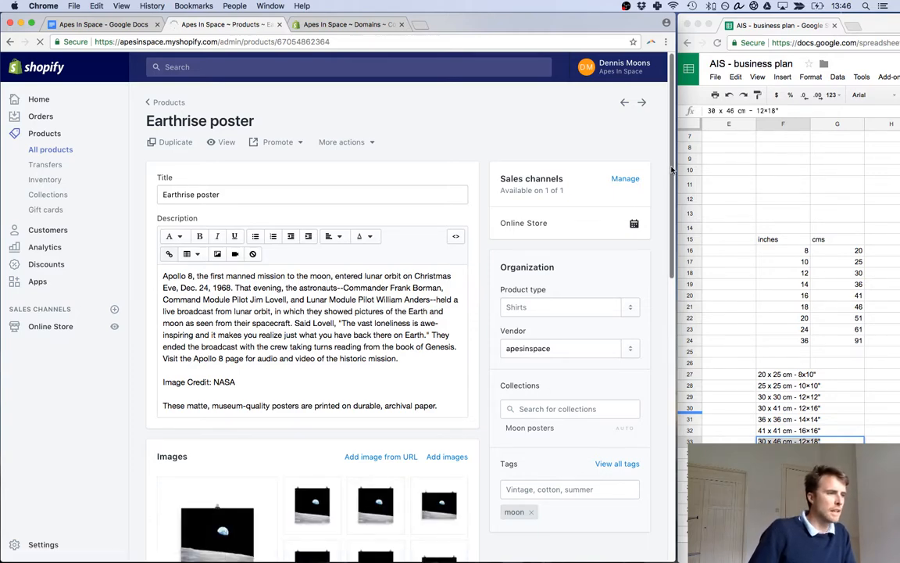
{"action": "scroll", "coordinate": [666, 438], "scroll_direction": "down", "scroll_amount": 10}
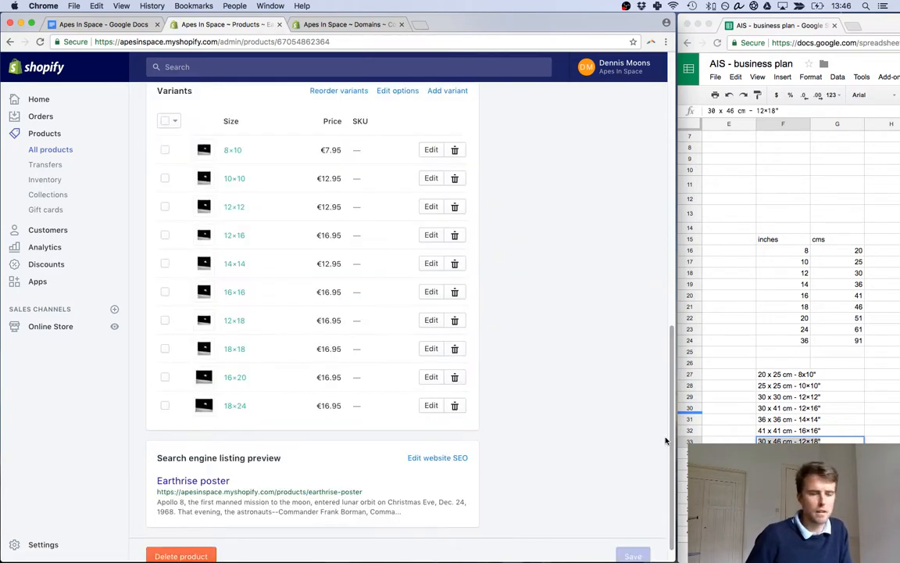
Copy the F27 label into the Earthrise poster's 8×10 variant size, making it 20 x 25 cm - 8x10".
{"action": "left_click", "coordinate": [774, 374]}
{"action": "key", "text": "super+c"}
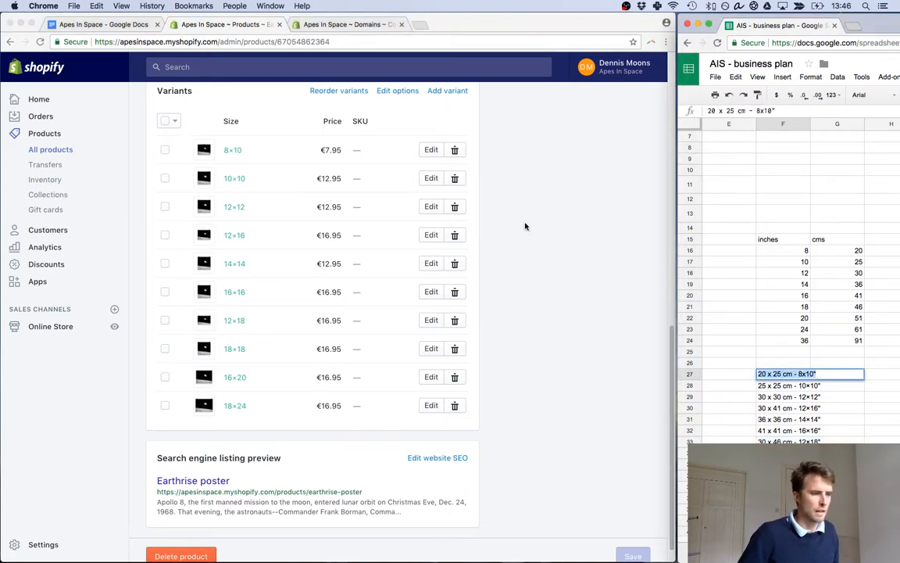
{"action": "left_click", "coordinate": [232, 150]}
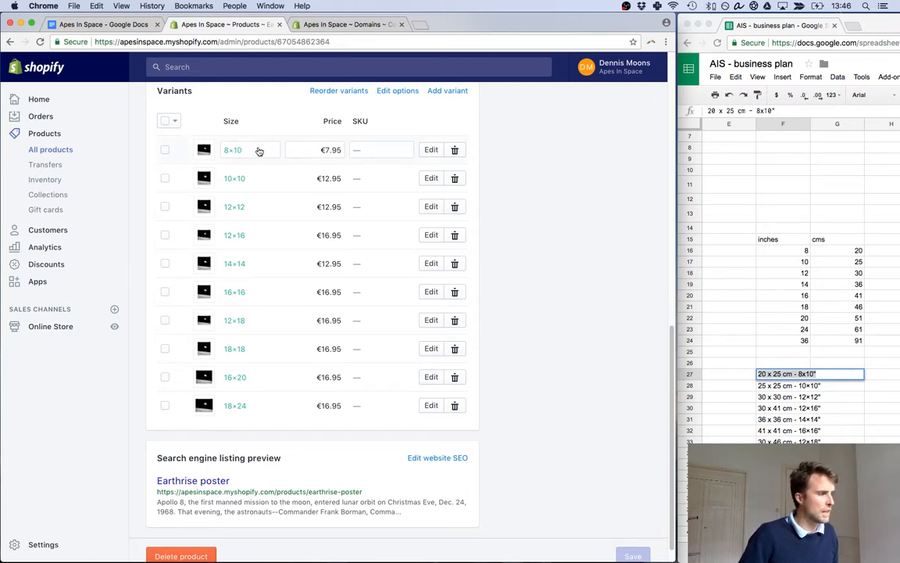
{"action": "double_click", "coordinate": [249, 150]}
{"action": "key", "text": "ctrl+v"}
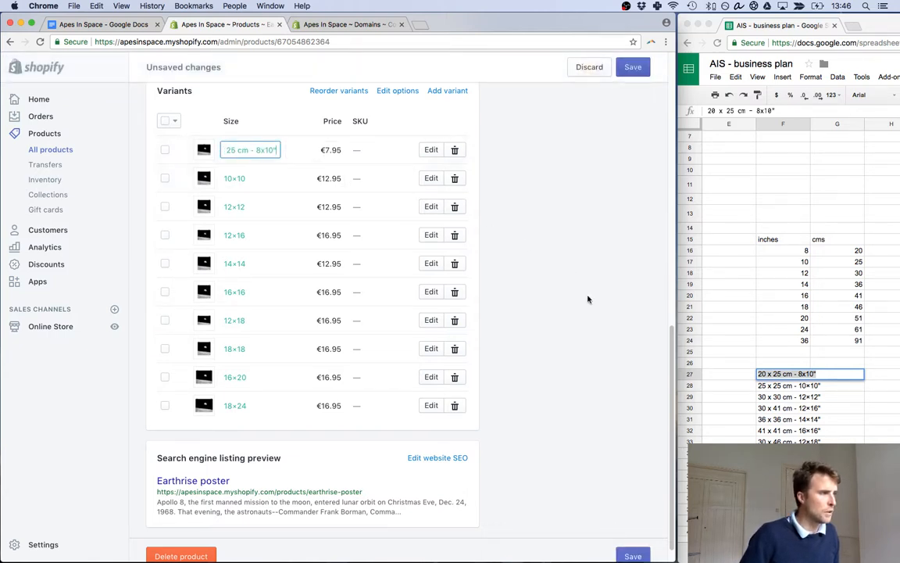
Copy the F28 label into the Earthrise poster's 10×10 variant size, making it 25 x 25 cm - 10×10".
{"action": "left_click", "coordinate": [772, 385]}
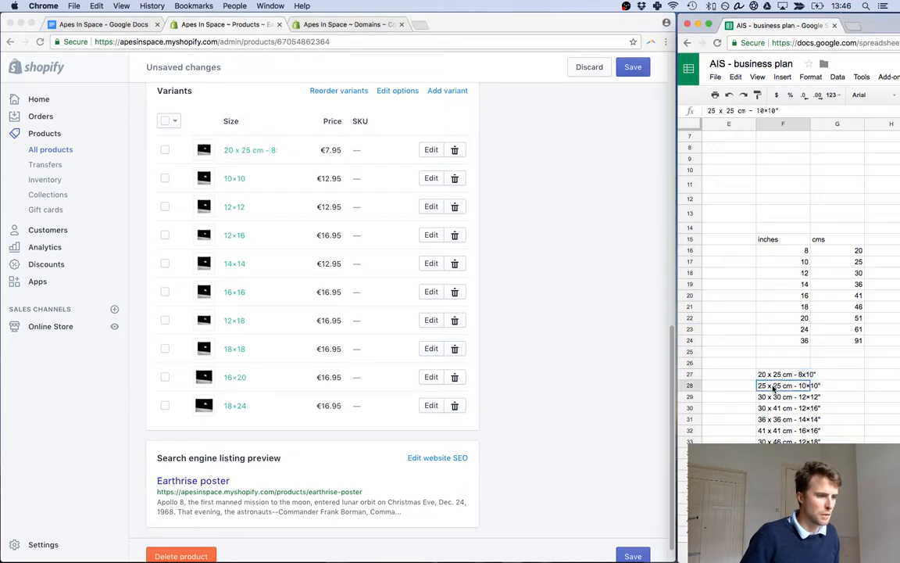
{"action": "key", "text": "ctrl+c"}
{"action": "left_click", "coordinate": [240, 181]}
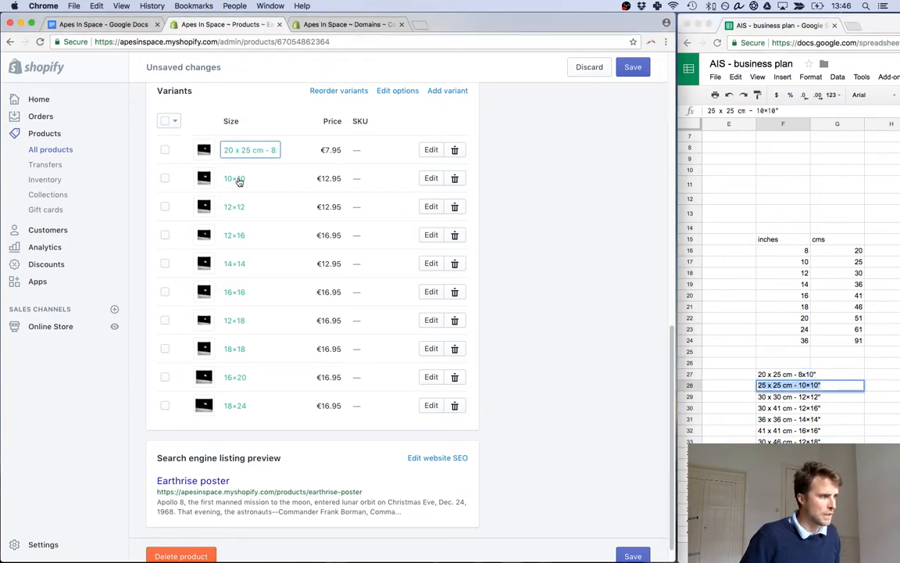
{"action": "double_click", "coordinate": [240, 179]}
{"action": "key", "text": "ctrl+v"}
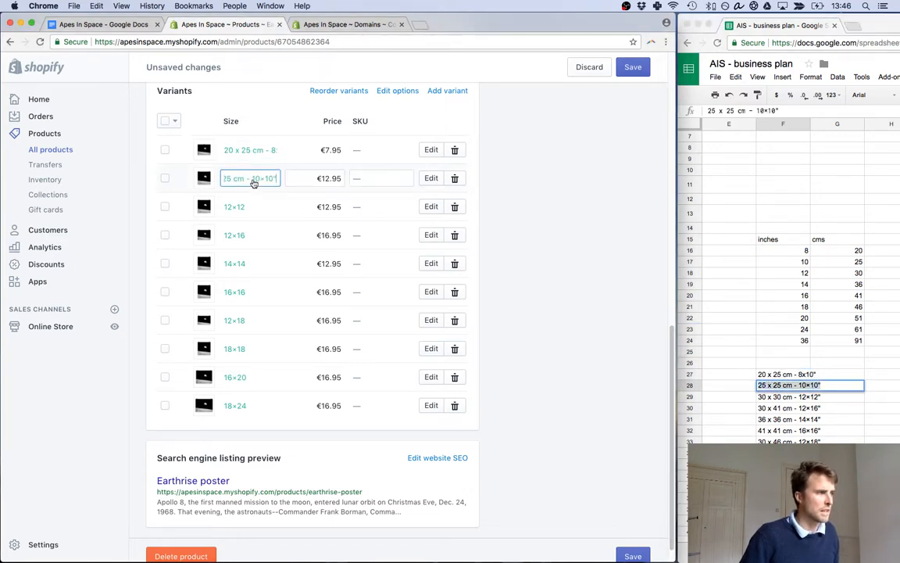
Copy the F29 label into the Earthrise poster's 12×12 variant size, making it 30 x 30 cm - 12×12".
{"action": "left_click", "coordinate": [773, 400]}
{"action": "key", "text": "ctrl+c"}
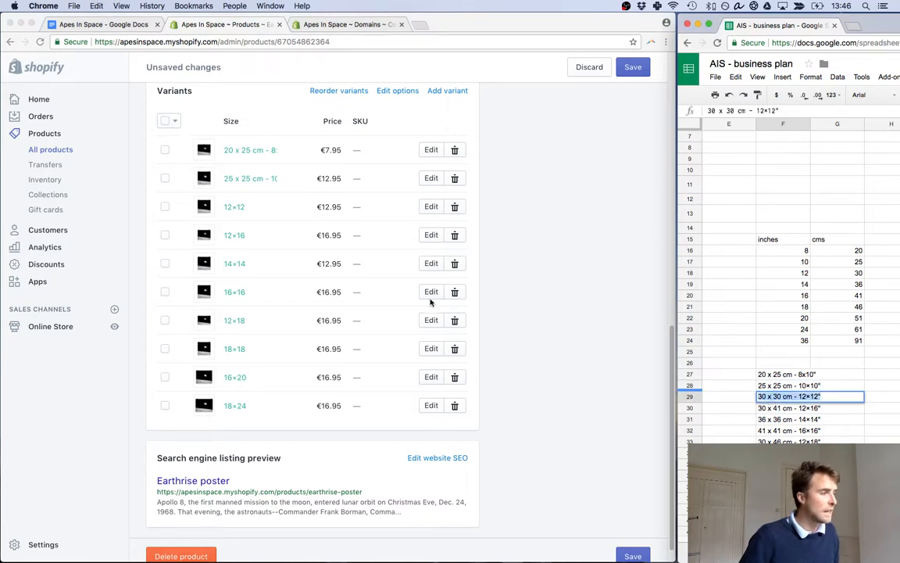
{"action": "left_click", "coordinate": [233, 209]}
{"action": "double_click", "coordinate": [234, 207]}
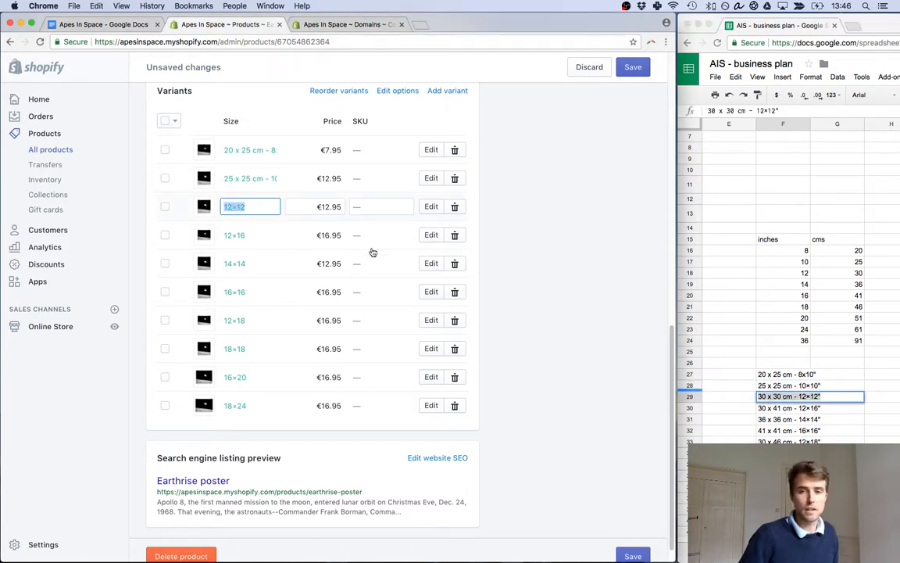
{"action": "key", "text": "ctrl+v"}
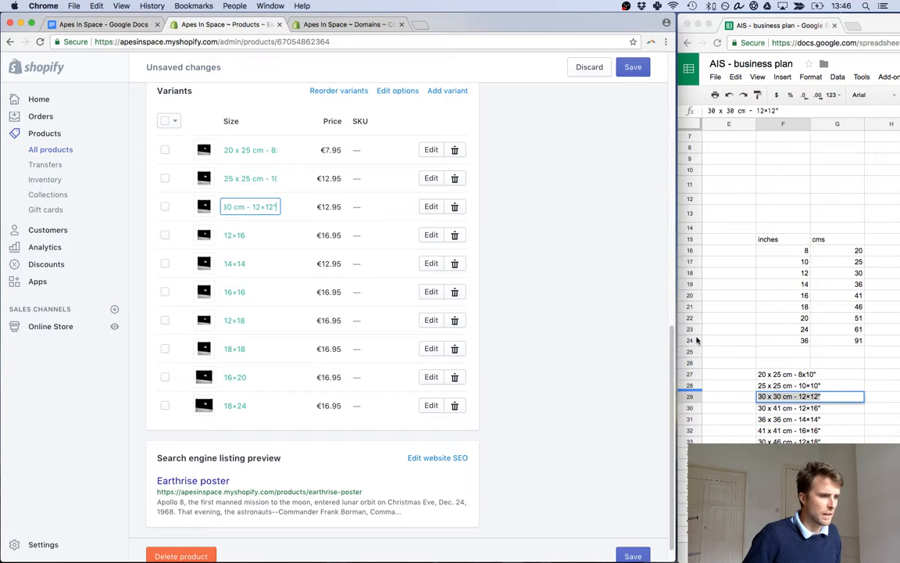
Copy 30 x 41 cm - 12×16" from the size list in the spreadsheet and use it to rename the Earthrise poster's 12×16 variant.
{"action": "left_click", "coordinate": [769, 408]}
{"action": "double_click", "coordinate": [770, 407]}
{"action": "key", "text": "super+a"}
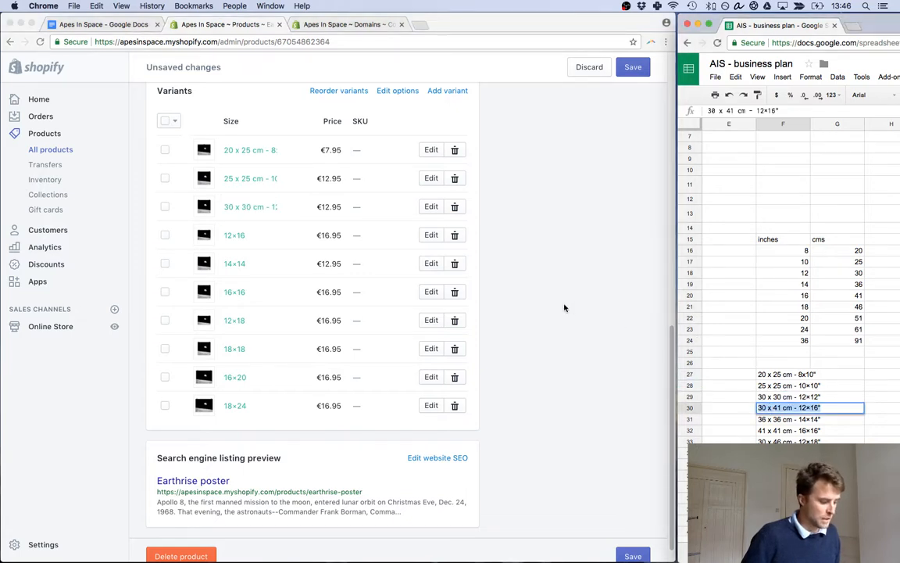
{"action": "key", "text": "super+c"}
{"action": "left_click", "coordinate": [235, 236]}
{"action": "double_click", "coordinate": [235, 236]}
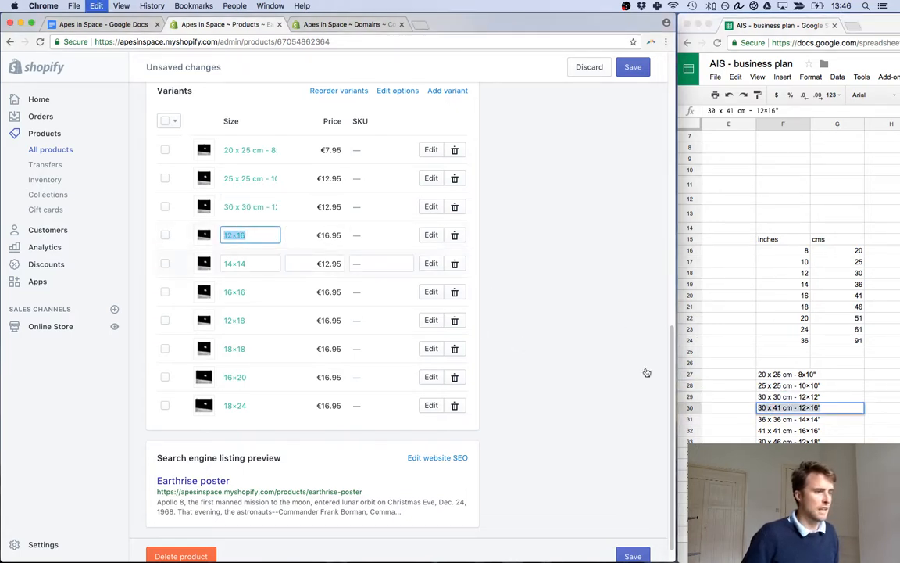
{"action": "key", "text": "super+v"}
Rename the Earthrise poster's 14×14 size variant to the spreadsheet entry 36 x 36 cm - 14×14".
{"action": "left_click", "coordinate": [772, 420]}
{"action": "double_click", "coordinate": [772, 419]}
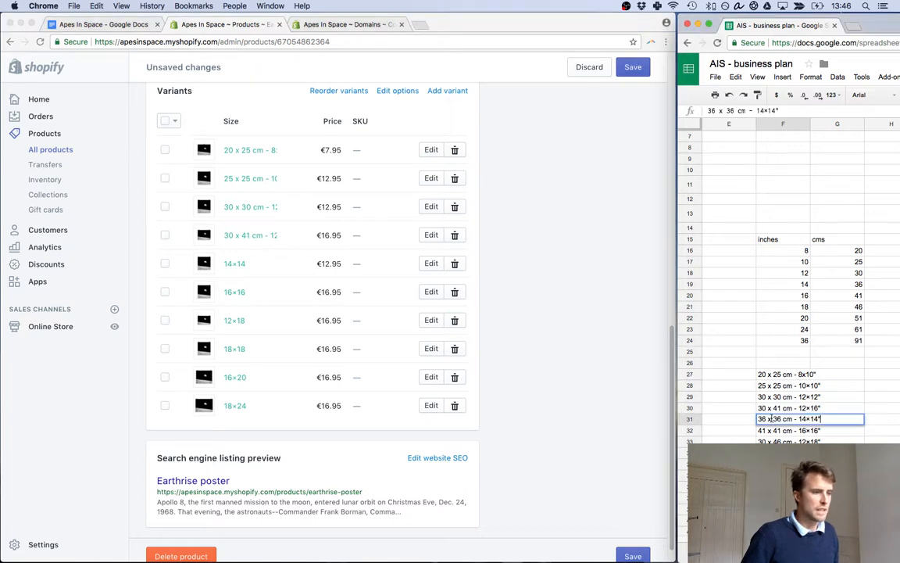
{"action": "key", "text": "super+a"}
{"action": "key", "text": "super+c"}
{"action": "left_click", "coordinate": [234, 267]}
{"action": "double_click", "coordinate": [234, 267]}
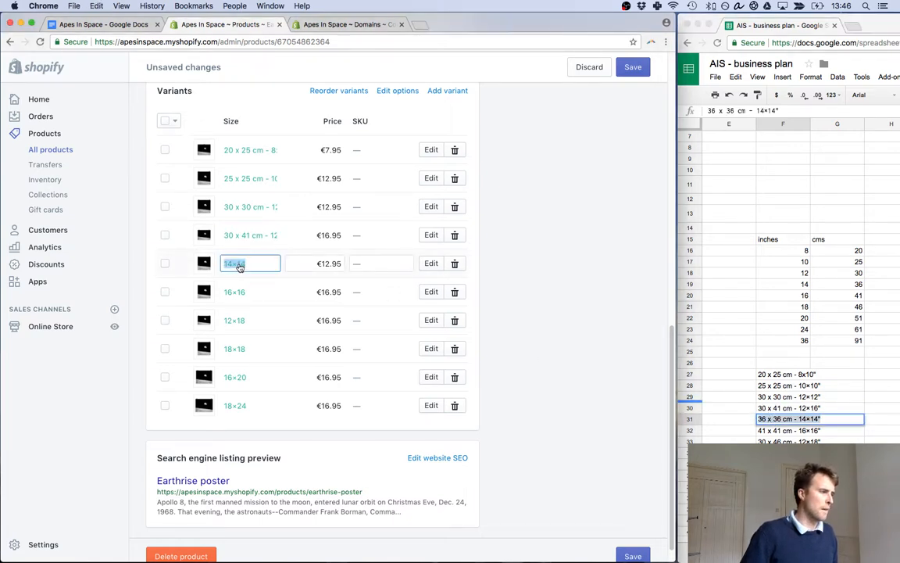
{"action": "key", "text": "super+v"}
Replace the Earthrise poster's 16×16 variant size with 41 x 41 cm - 16×16" copied from the spreadsheet.
{"action": "left_click", "coordinate": [767, 431]}
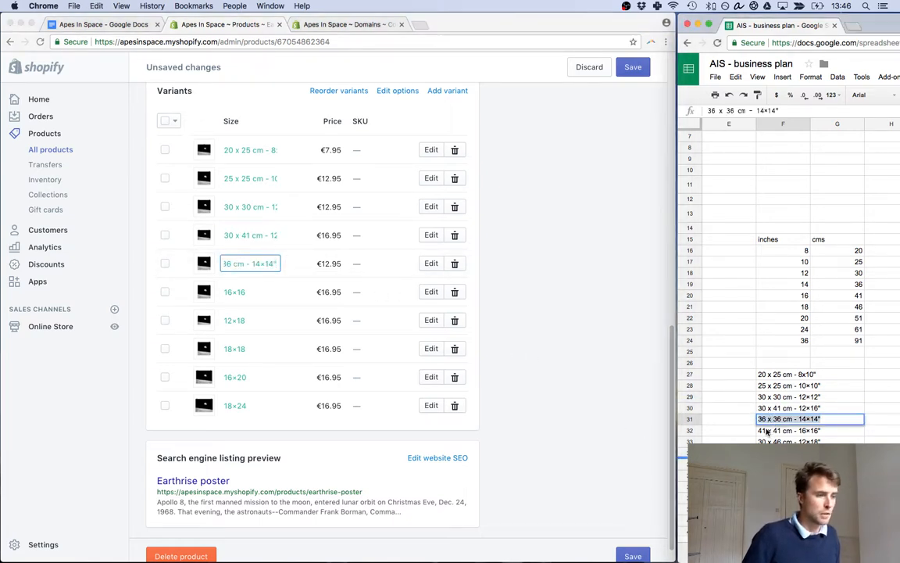
{"action": "double_click", "coordinate": [766, 430]}
{"action": "key", "text": "super+a"}
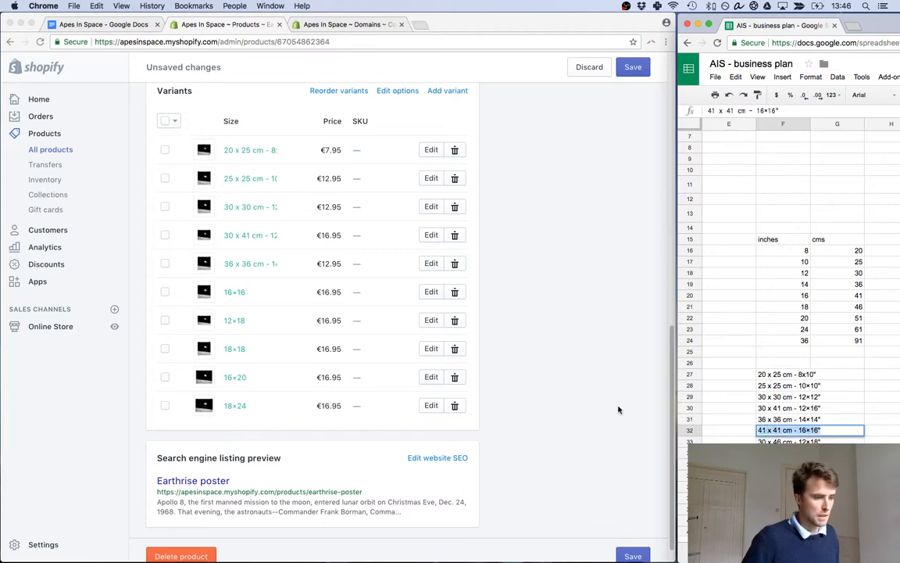
{"action": "left_click", "coordinate": [237, 293]}
{"action": "double_click", "coordinate": [234, 291]}
{"action": "key", "text": "super+v"}
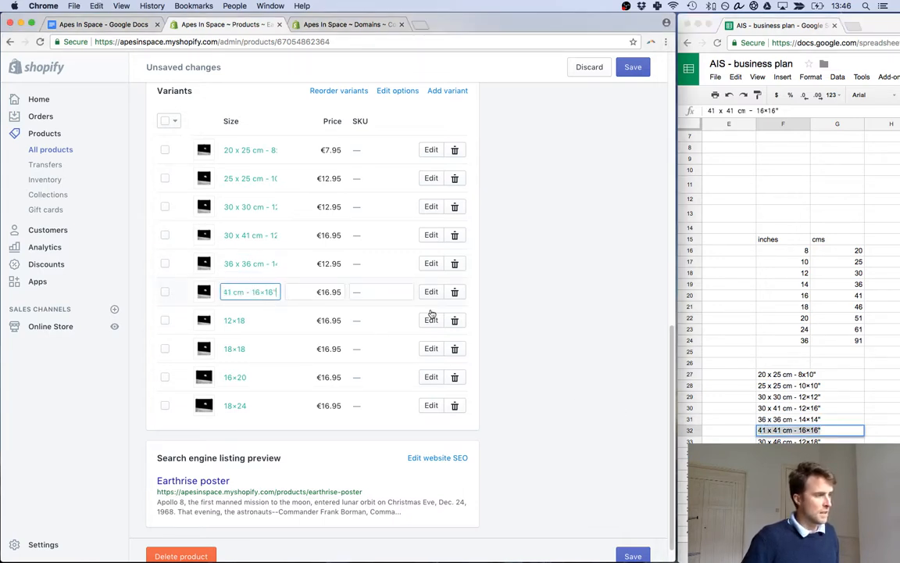
Rename the 12×18 variant to 30 x 46 cm - 12×18" and the 18×18 variant to 46 x 46 cm - 18×18" from the spreadsheet.
{"action": "left_click", "coordinate": [770, 441]}
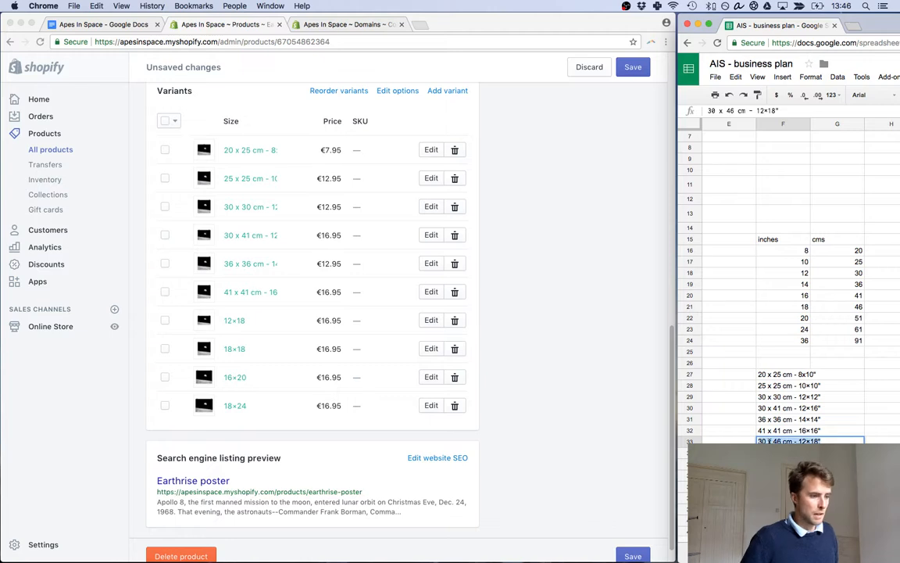
{"action": "left_click", "coordinate": [242, 322]}
{"action": "double_click", "coordinate": [253, 321]}
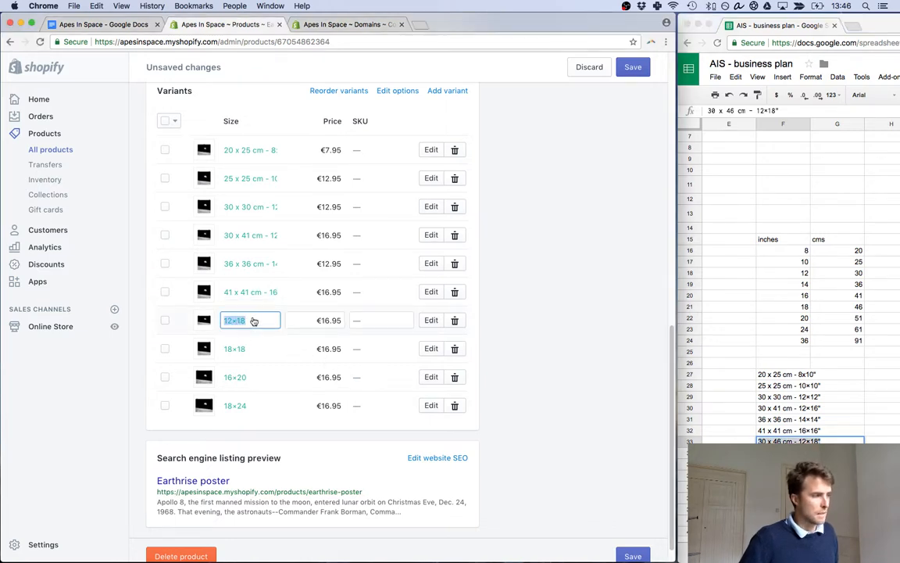
{"action": "key", "text": "super+v"}
{"action": "left_click", "coordinate": [772, 453]}
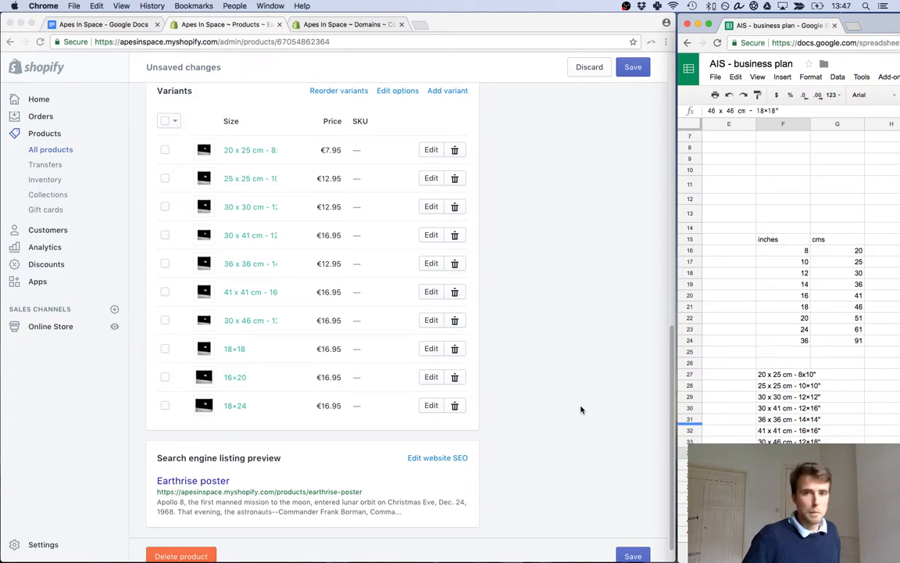
{"action": "left_click", "coordinate": [235, 348]}
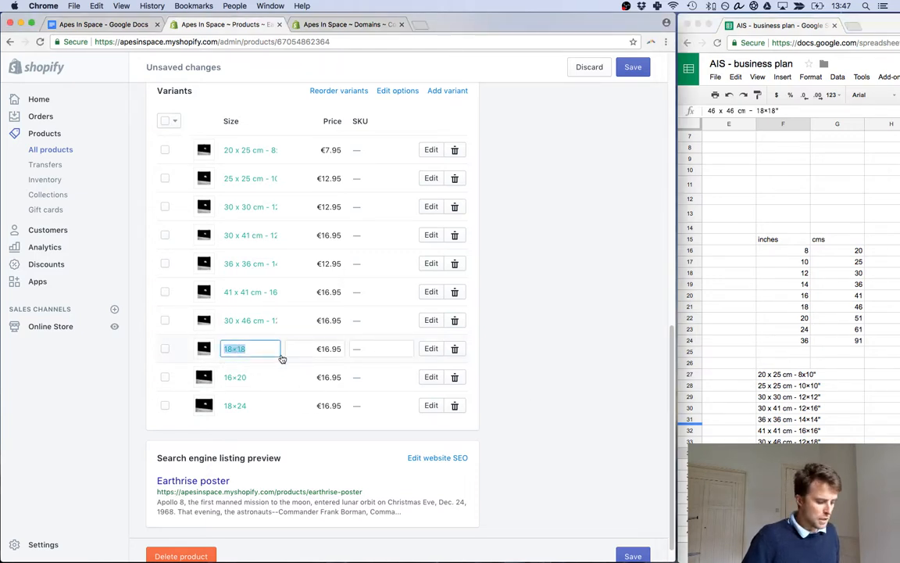
{"action": "key", "text": "super+v"}
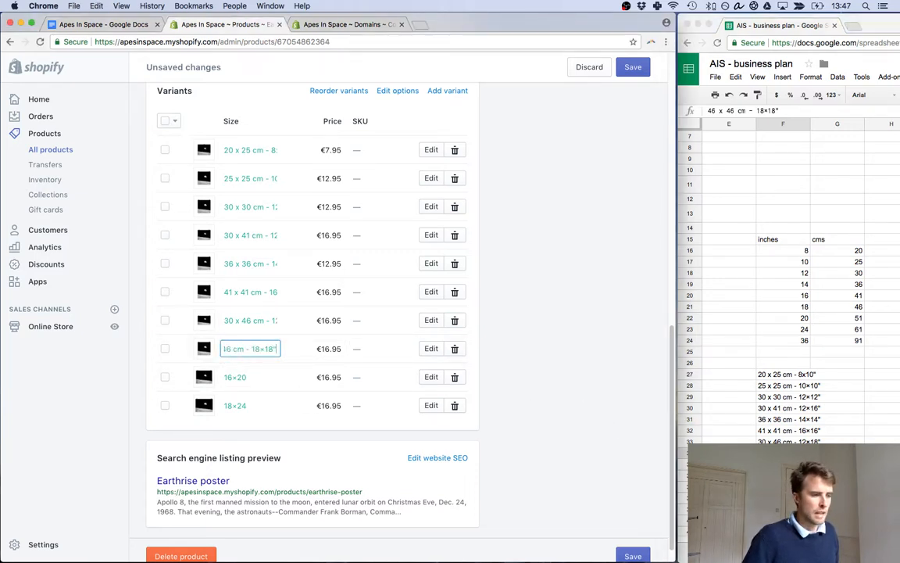
Rename the Earthrise poster's 16×20 size variant to 41 x 51 cm - 16×20", copied from the spreadsheet.
{"action": "left_click", "coordinate": [782, 463]}
{"action": "left_click", "coordinate": [782, 464]}
{"action": "key", "text": "super+c"}
{"action": "key", "text": "super+c"}
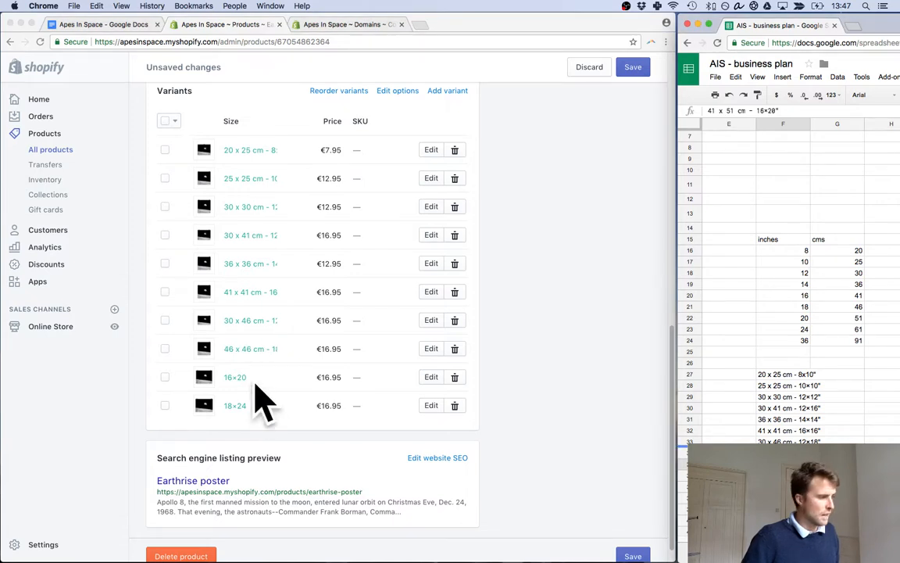
{"action": "left_click", "coordinate": [235, 377]}
{"action": "key", "text": "super+v"}
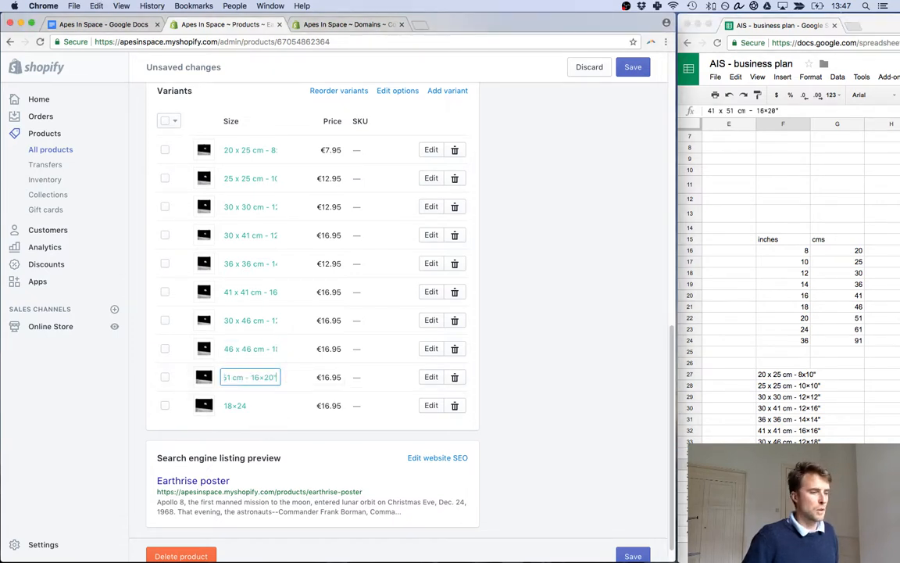
Rename the 18×24 variant to 46 x 61 cm - 18×24" from the spreadsheet and save the Earthrise poster.
{"action": "left_click", "coordinate": [782, 474]}
{"action": "left_click", "coordinate": [782, 475]}
{"action": "key", "text": "super+c"}
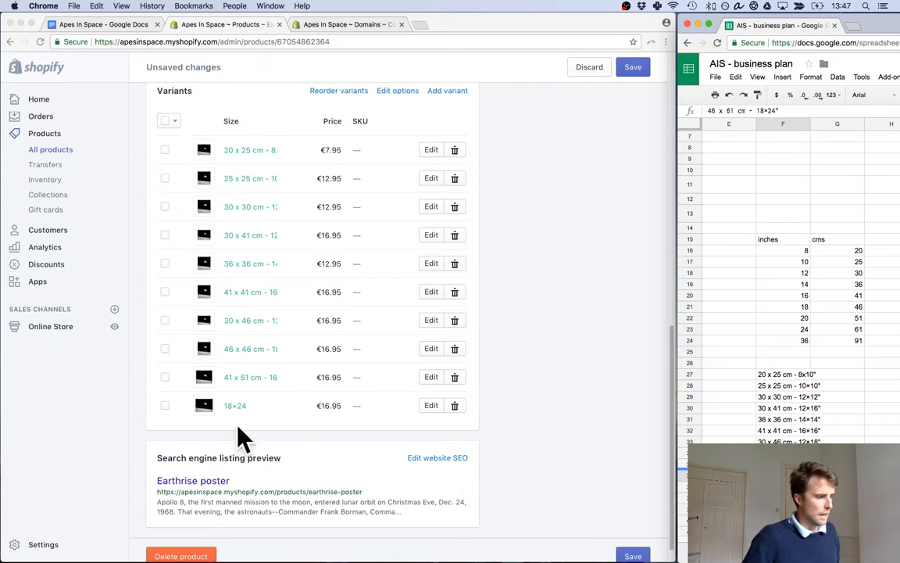
{"action": "left_click", "coordinate": [235, 405]}
{"action": "key", "text": "super+v"}
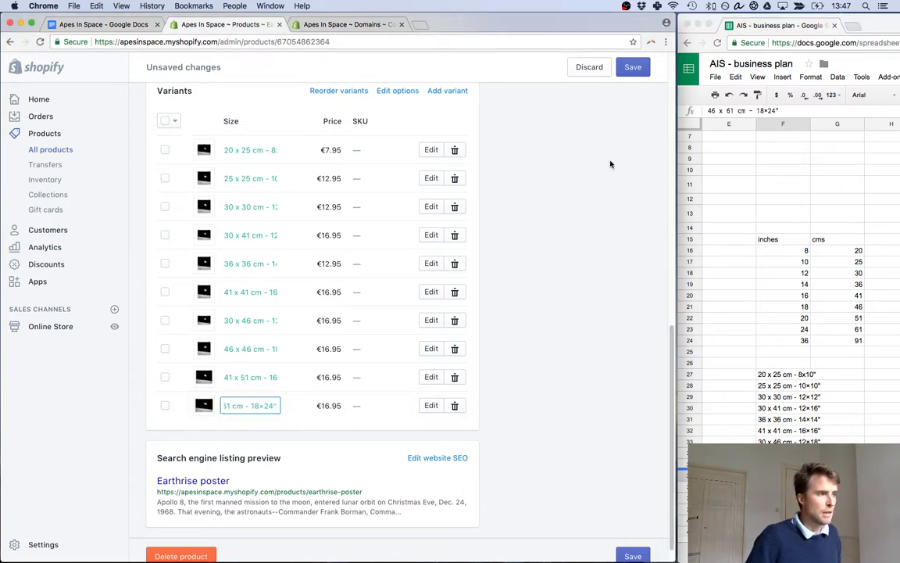
{"action": "left_click", "coordinate": [636, 68]}
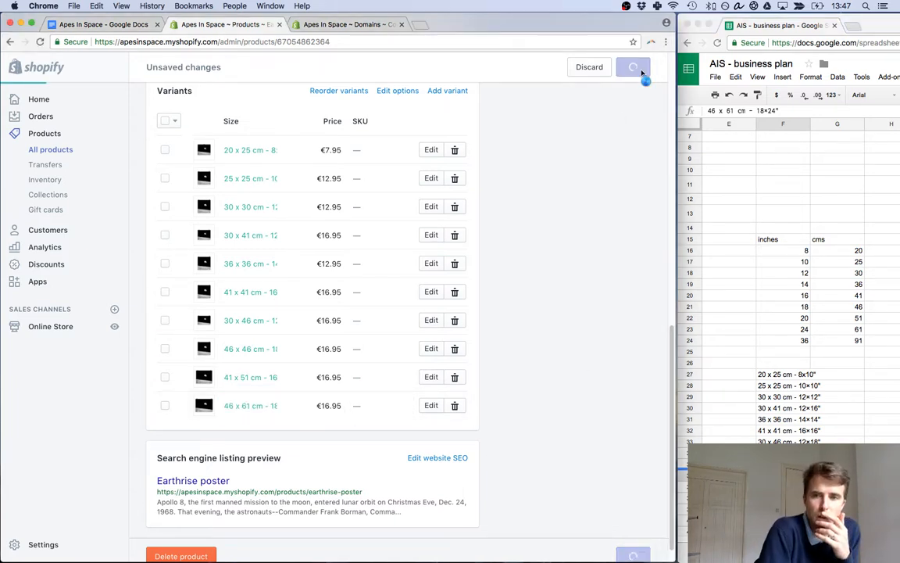
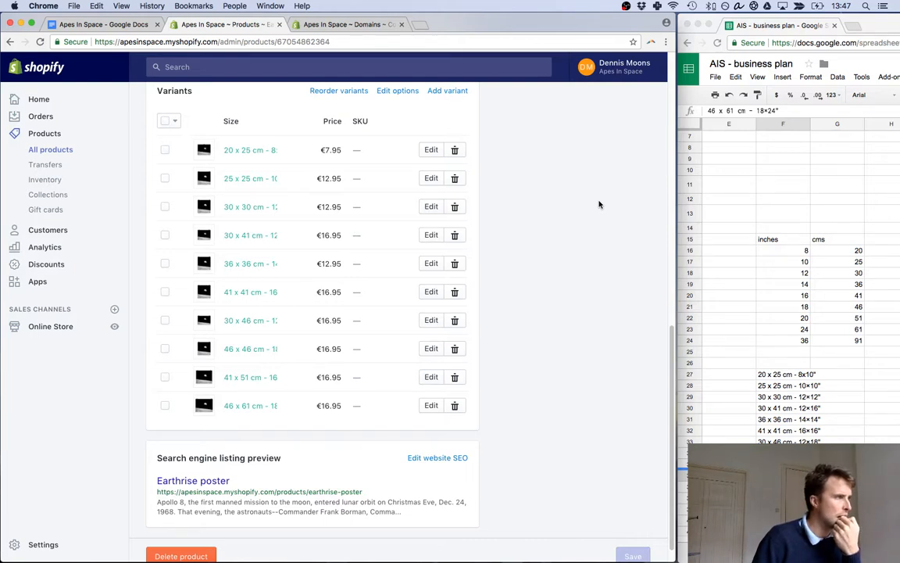
Return to the list of all products and open the Liftoff of Space Shuttle Endeavour Poster in a new tab.
{"action": "left_click", "coordinate": [64, 151]}
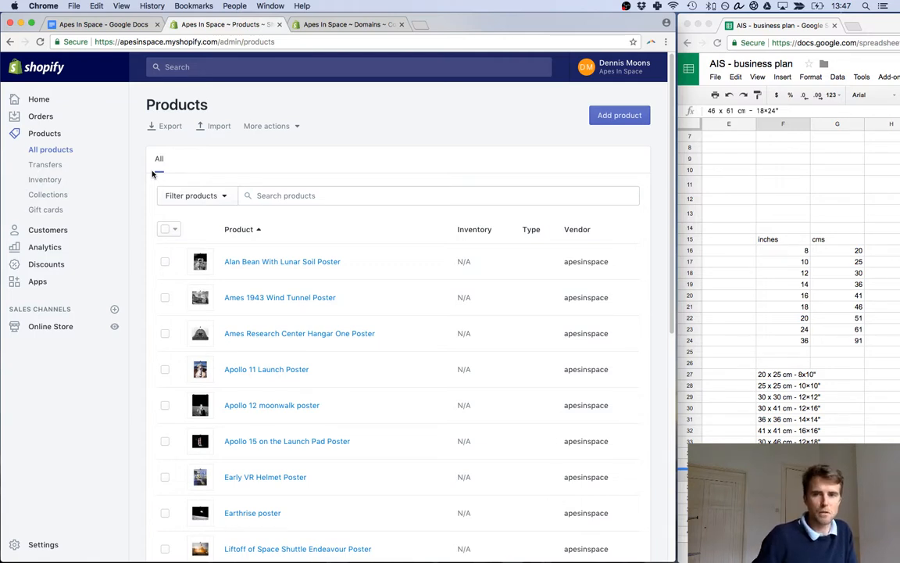
{"action": "scroll", "coordinate": [229, 359], "scroll_direction": "down", "scroll_amount": 3}
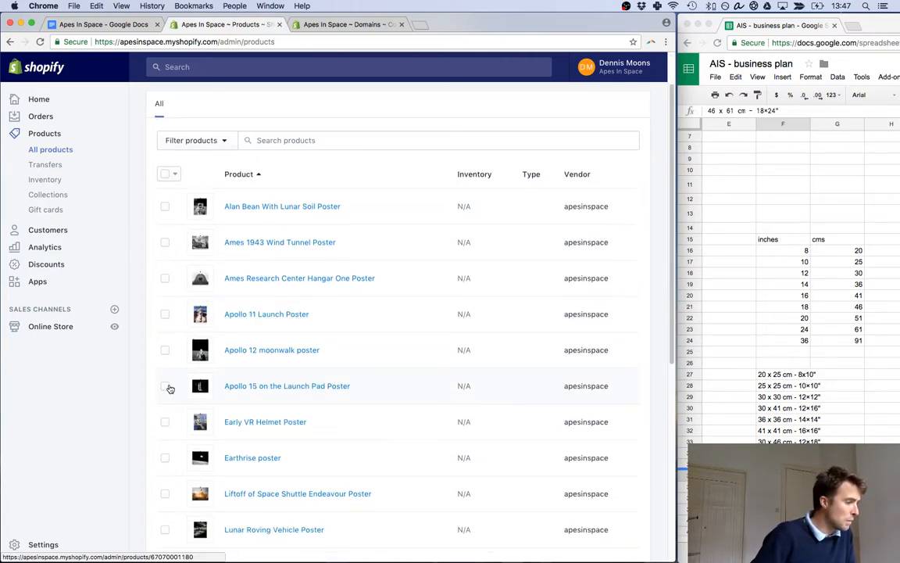
{"action": "right_click", "coordinate": [249, 430]}
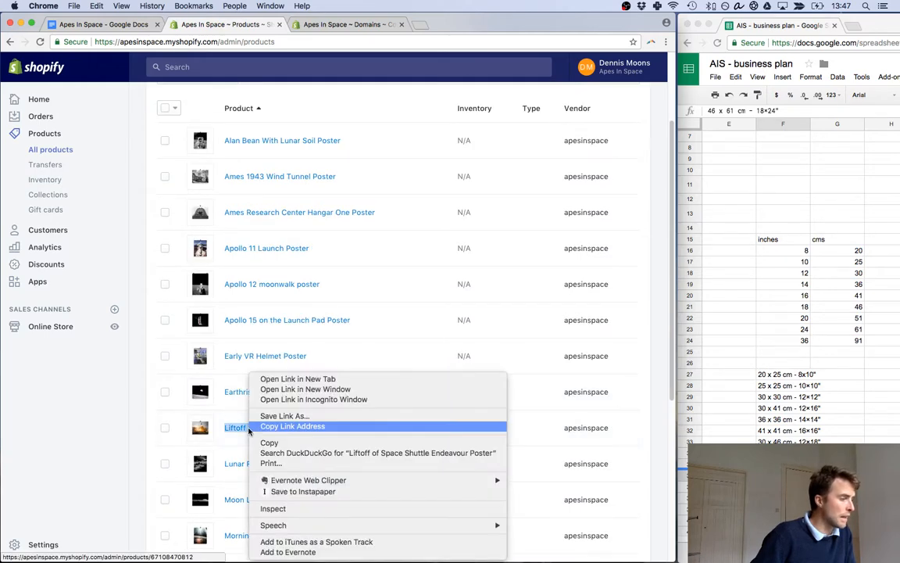
{"action": "left_click", "coordinate": [283, 379]}
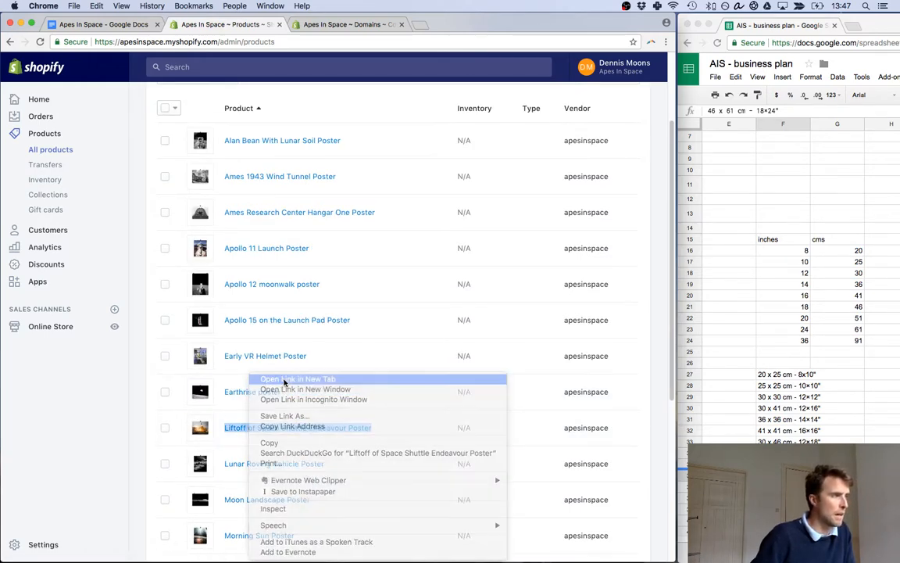
Rerun the connection verification for the apesinspace.co domain several times, checking on the loading Liftoff poster page in between.
{"action": "left_click", "coordinate": [422, 27]}
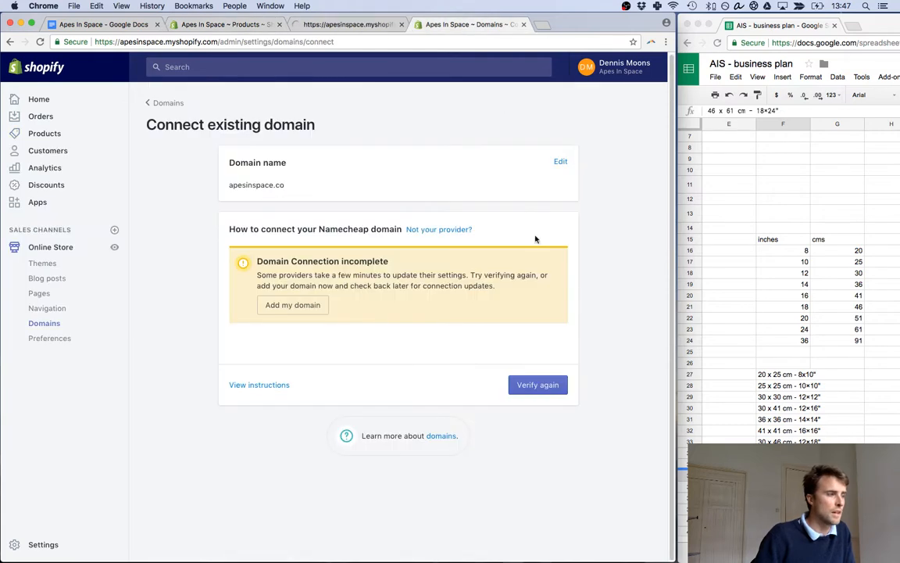
{"action": "left_click", "coordinate": [539, 386]}
{"action": "left_click", "coordinate": [371, 25]}
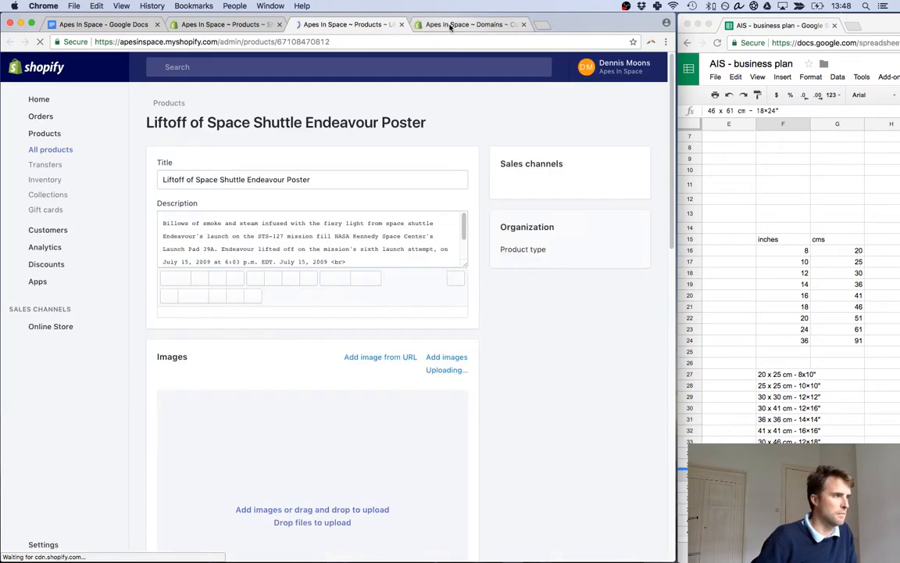
{"action": "left_click", "coordinate": [454, 24]}
{"action": "left_click", "coordinate": [537, 426]}
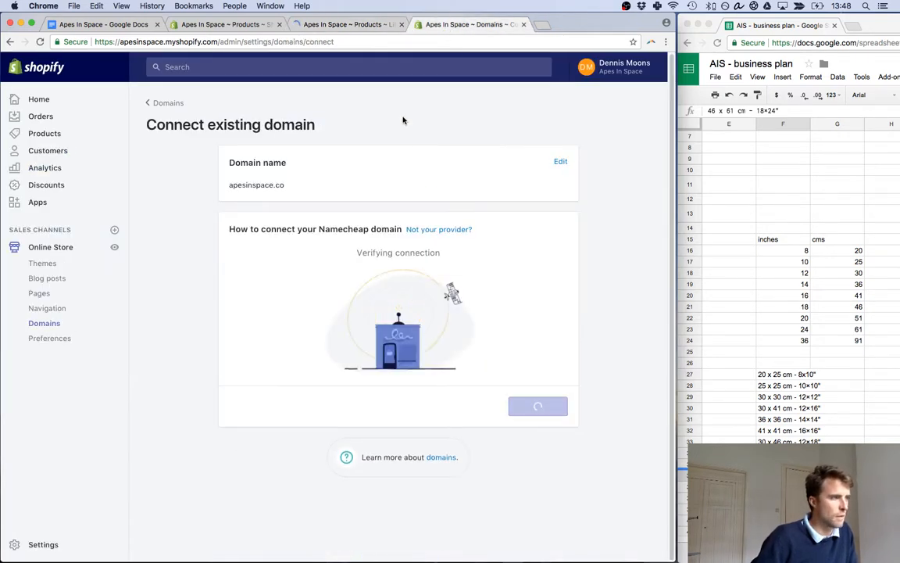
{"action": "left_click", "coordinate": [350, 25]}
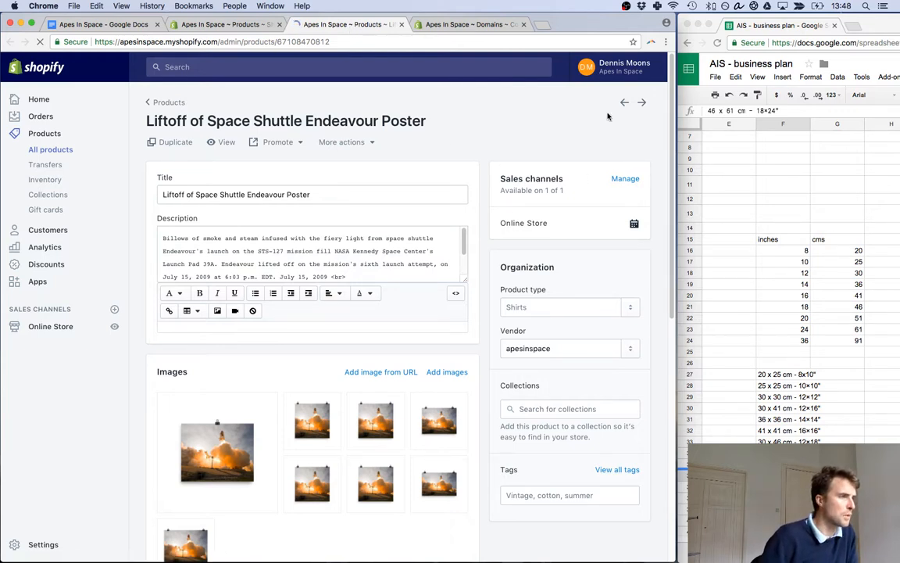
{"action": "left_click", "coordinate": [482, 26]}
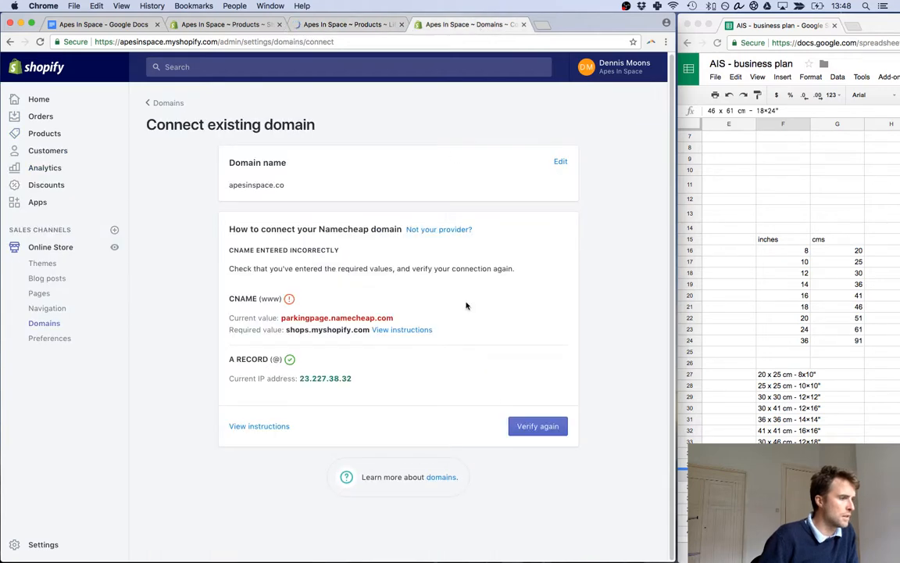
{"action": "left_click", "coordinate": [529, 427]}
On the Liftoff of Space Shuttle Endeavour Poster, rename the 8×10 size variant to 20 x 25 cm - 8x10" from the spreadsheet.
{"action": "left_click", "coordinate": [348, 24]}
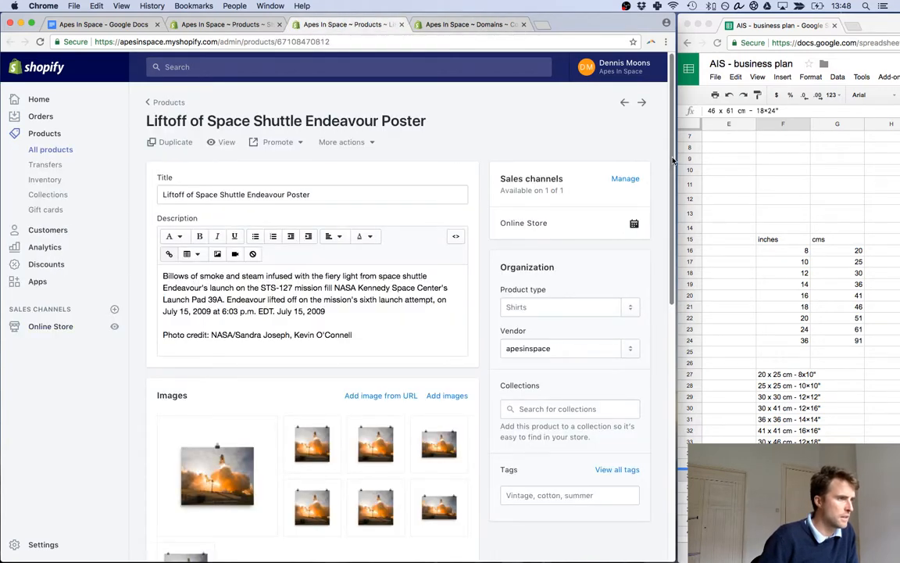
{"action": "scroll", "coordinate": [660, 273], "scroll_direction": "down", "scroll_amount": 5}
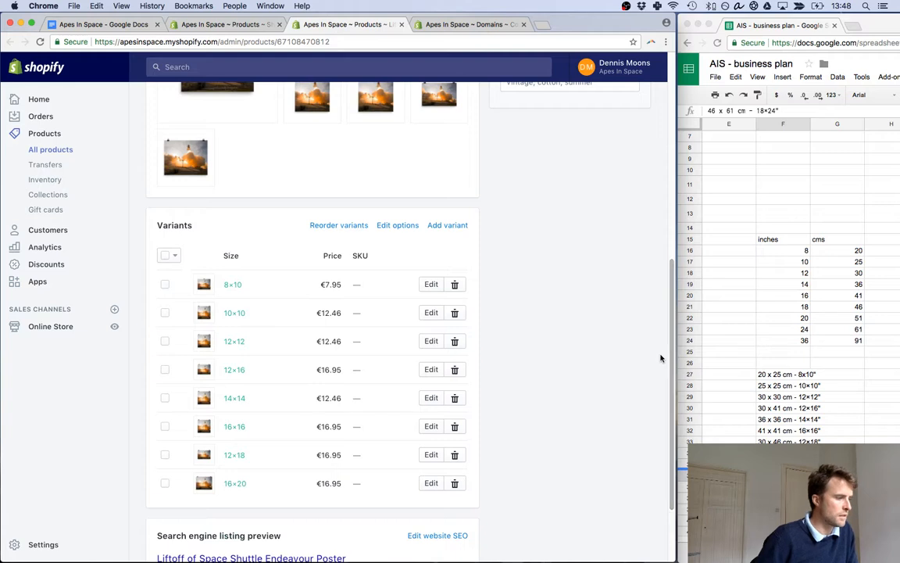
{"action": "left_click", "coordinate": [771, 378]}
{"action": "left_click", "coordinate": [772, 378]}
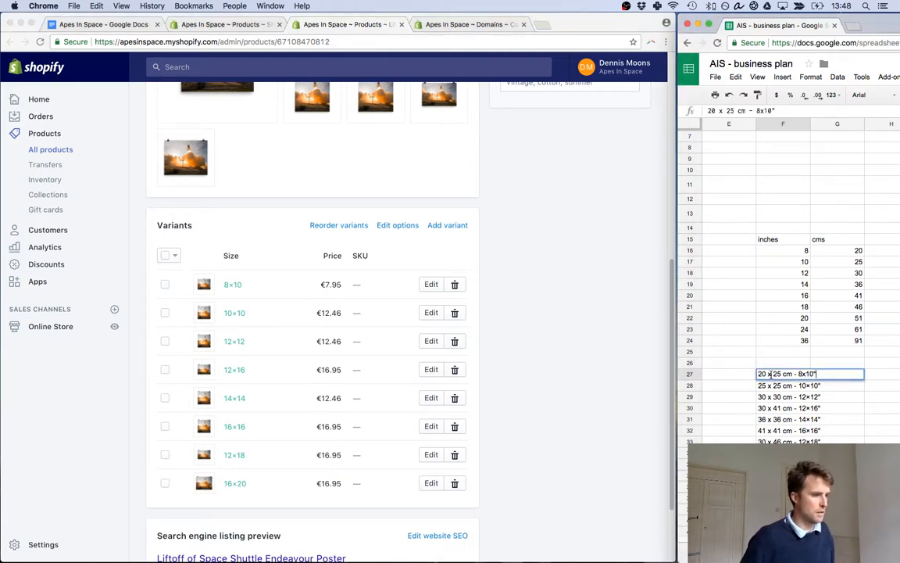
{"action": "left_click", "coordinate": [236, 287]}
{"action": "double_click", "coordinate": [236, 287]}
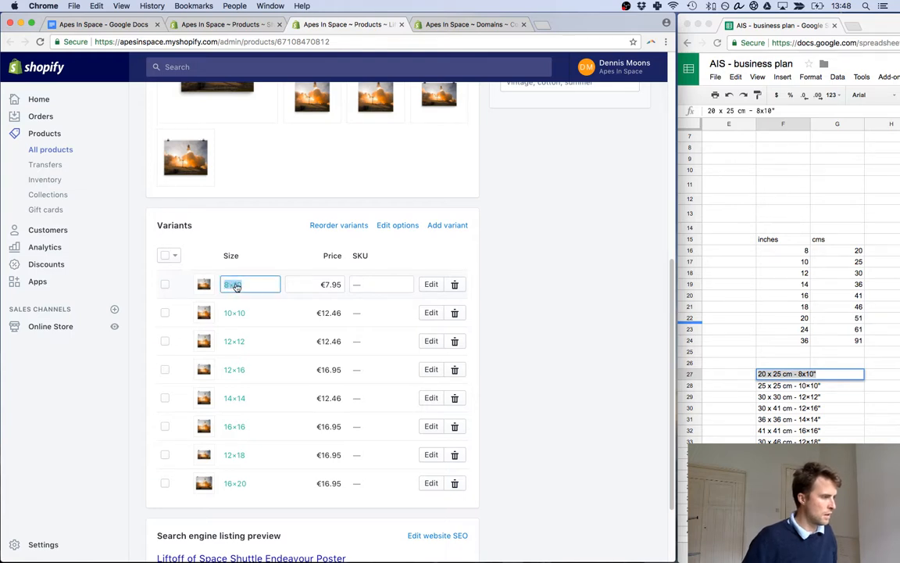
{"action": "type", "text": "20 x 25 cm - 8x10\""}
Rename the Liftoff poster's 10×10 size variant to the spreadsheet entry 25 x 25 cm - 10×10".
{"action": "left_click", "coordinate": [775, 387]}
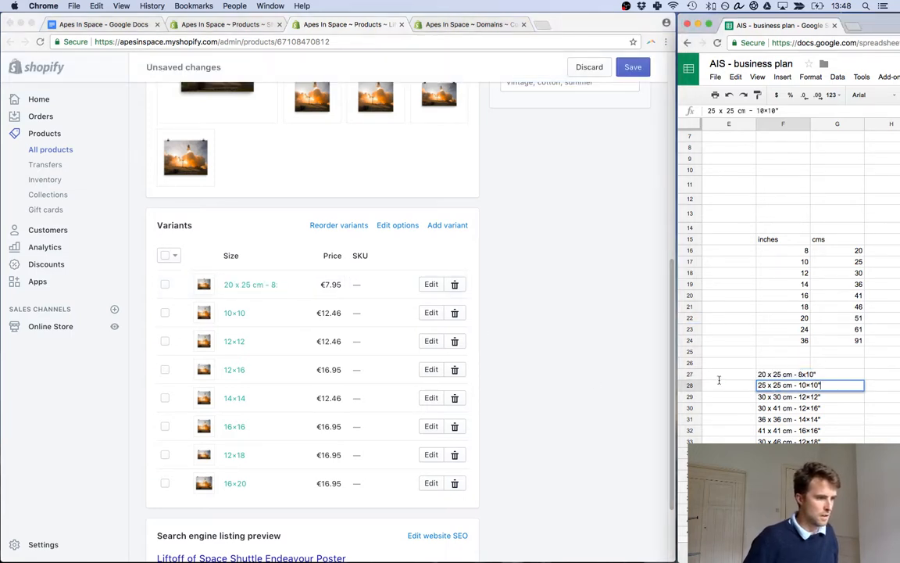
{"action": "left_click", "coordinate": [232, 316]}
{"action": "double_click", "coordinate": [244, 315]}
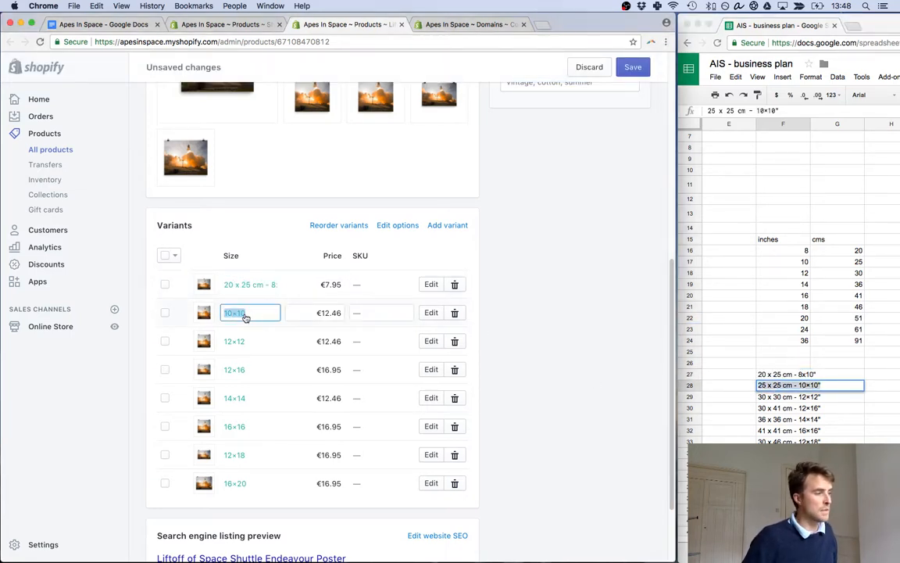
{"action": "type", "text": "25 x 25 cm - 10x10\""}
Rename the Liftoff poster's 12×12 size variant to the spreadsheet entry 30 x 30 cm - 12×12".
{"action": "left_click", "coordinate": [768, 397]}
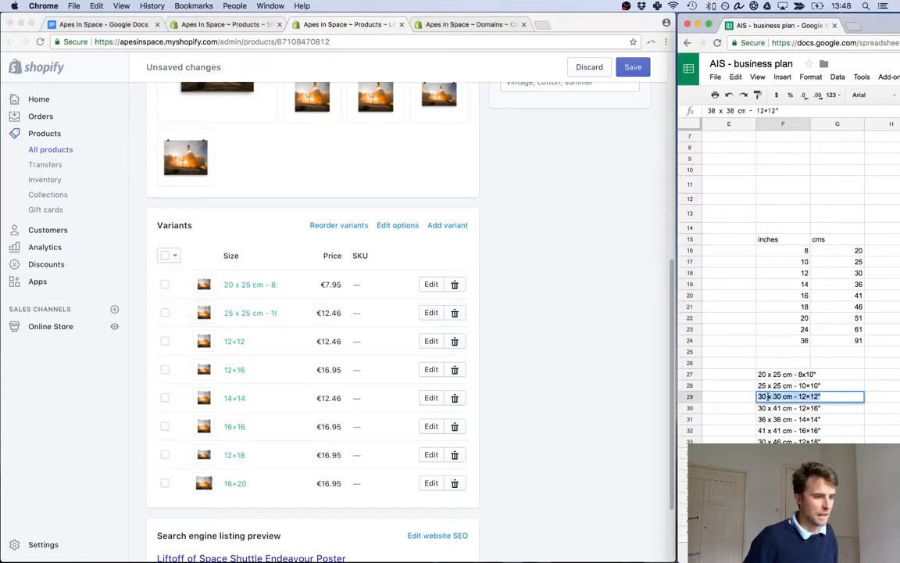
{"action": "left_click", "coordinate": [234, 341]}
{"action": "double_click", "coordinate": [235, 341]}
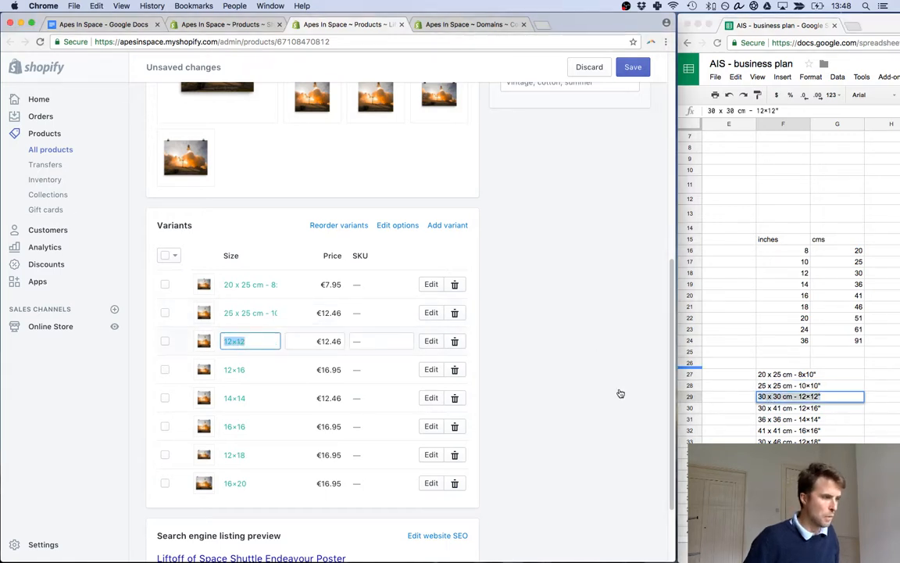
{"action": "type", "text": "30 x 30 cm - 12×12\""}
Rename the Liftoff poster's 12×16 size variant to the spreadsheet entry 30 x 41 cm - 12×16".
{"action": "left_click", "coordinate": [769, 408]}
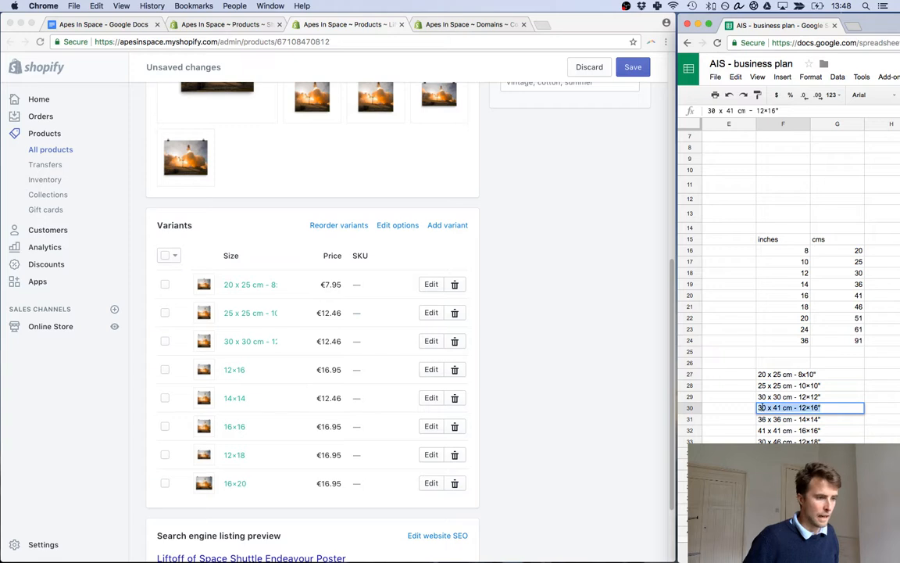
{"action": "key", "text": "super+c"}
{"action": "left_click", "coordinate": [234, 370]}
{"action": "key", "text": "super+a"}
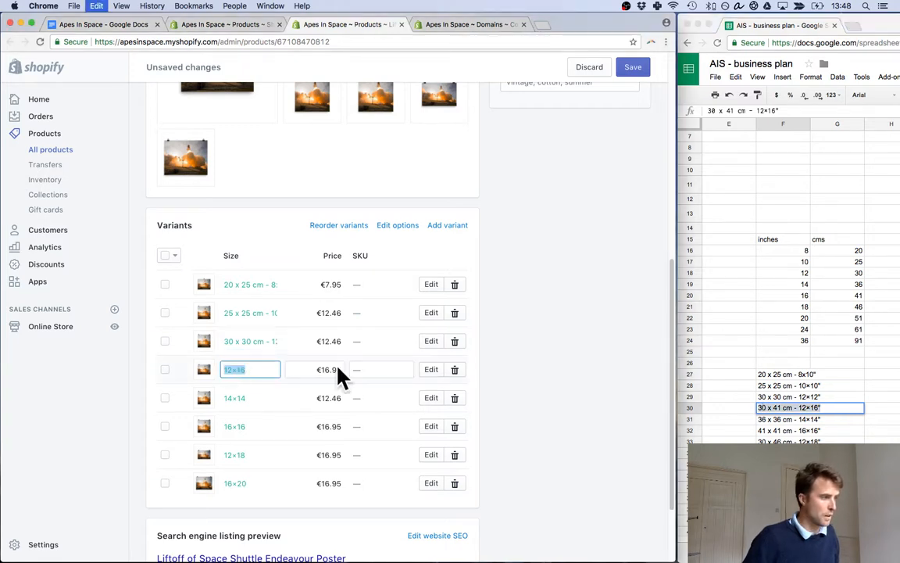
{"action": "key", "text": "super+v"}
Rename the Liftoff poster's 14×14 size variant to the spreadsheet entry 36 x 36 cm - 14×14".
{"action": "left_click", "coordinate": [768, 419]}
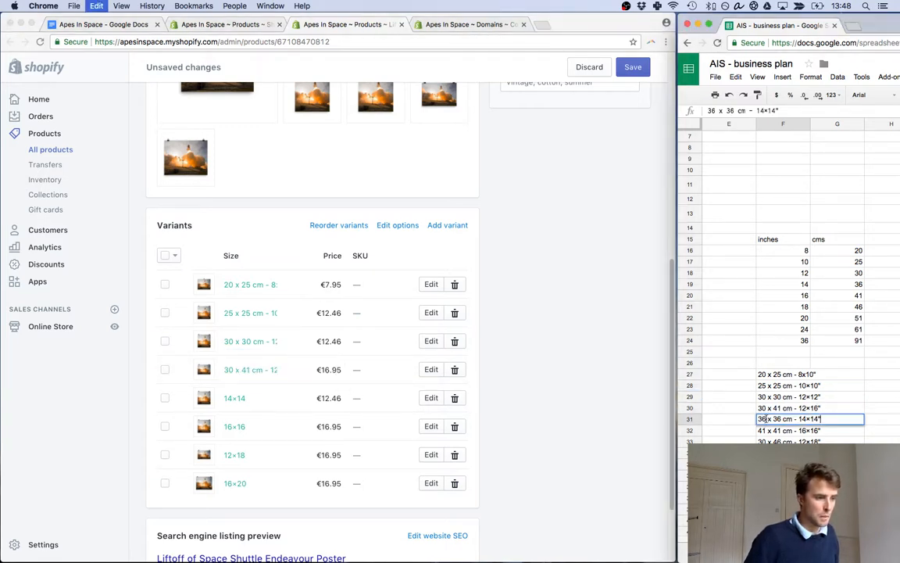
{"action": "key", "text": "super+c"}
{"action": "left_click", "coordinate": [235, 398]}
{"action": "key", "text": "super+a"}
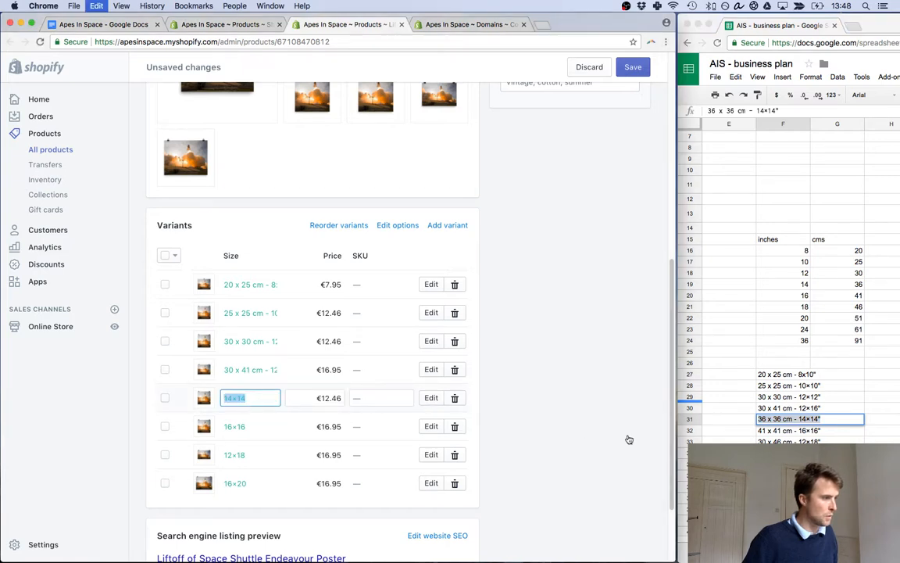
{"action": "key", "text": "super+v"}
Rename the Liftoff poster's 16×16 size variant to the spreadsheet entry 41 x 41 cm - 16×16".
{"action": "left_click", "coordinate": [770, 430]}
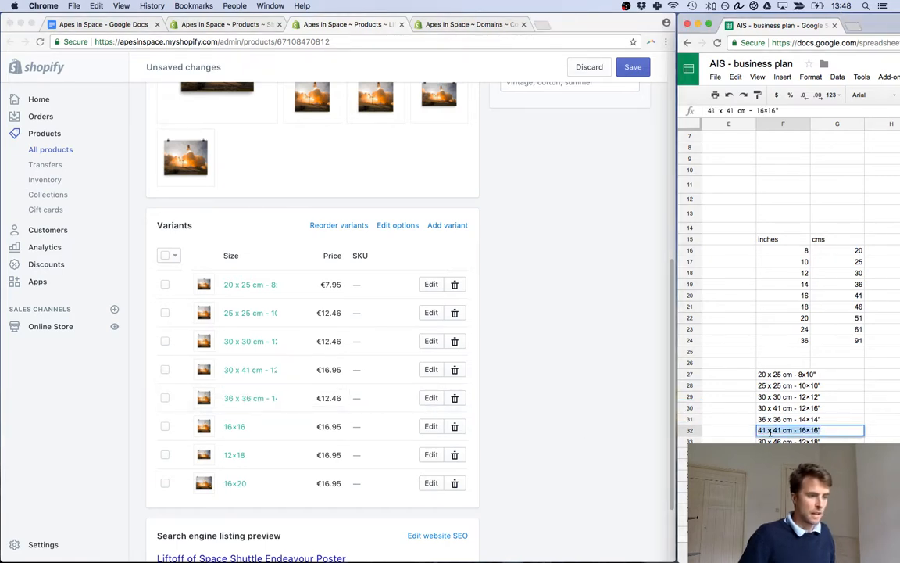
{"action": "key", "text": "super+c"}
{"action": "left_click", "coordinate": [234, 426]}
{"action": "key", "text": "super+a"}
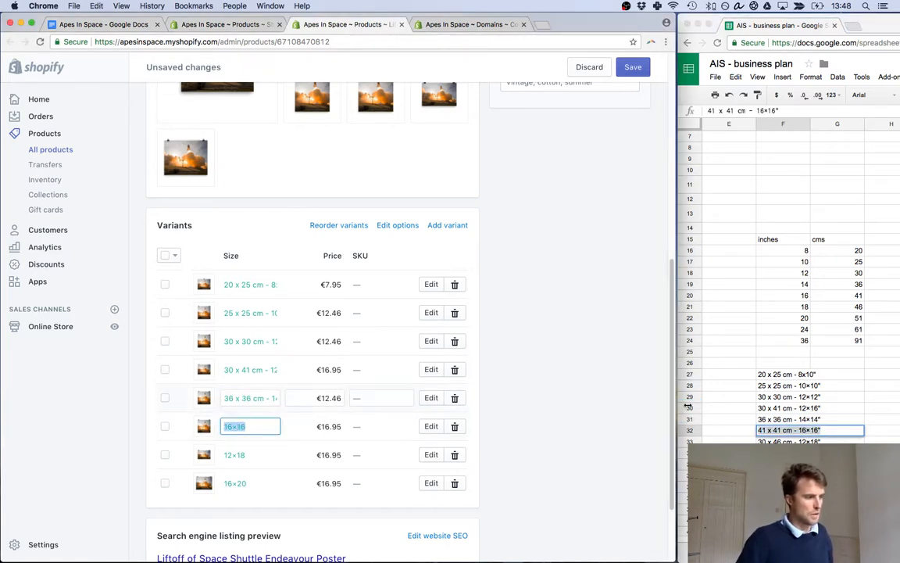
{"action": "key", "text": "super+v"}
Rename the Liftoff poster's 12×18 size variant to the spreadsheet entry 30 x 46 cm - 12×18".
{"action": "double_click", "coordinate": [764, 441]}
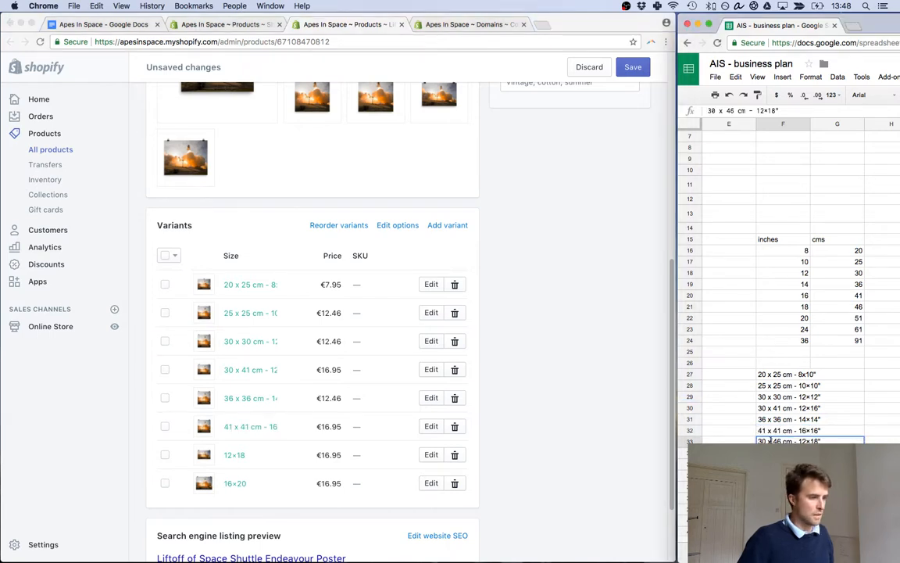
{"action": "left_click", "coordinate": [239, 457]}
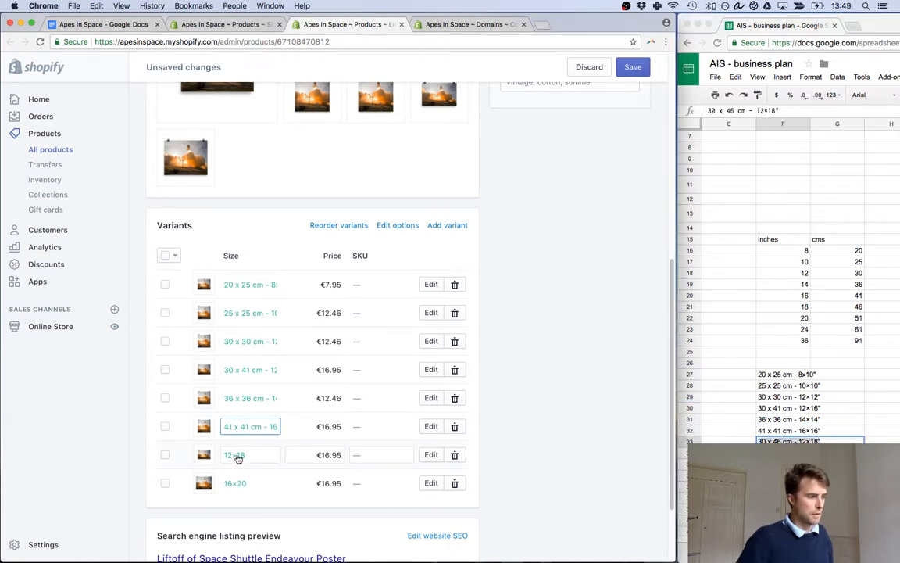
{"action": "key", "text": "super+a"}
{"action": "key", "text": "super+v"}
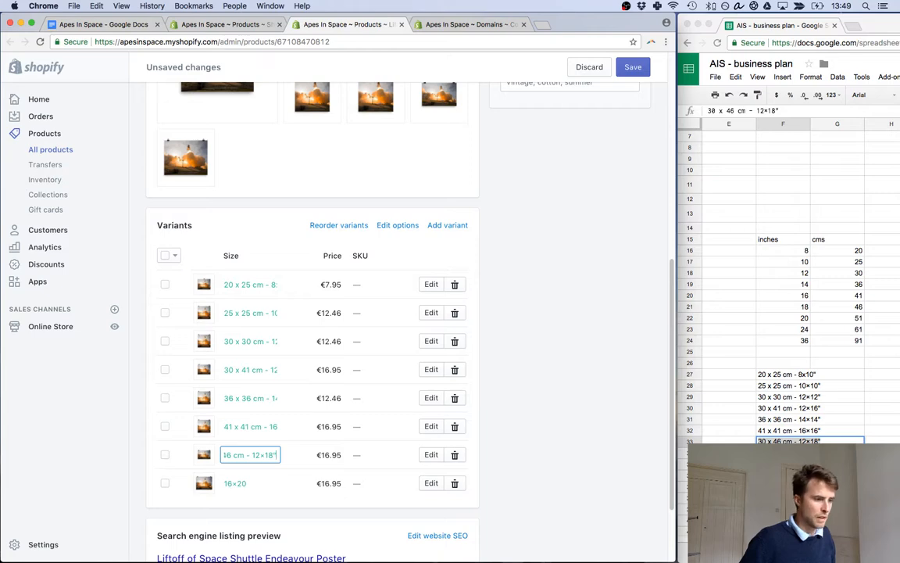
Rename the Liftoff poster's 16×20 size variant to the spreadsheet entry 41 x 51 cm - 16×20" and save the product.
{"action": "left_click", "coordinate": [766, 453]}
{"action": "left_click", "coordinate": [766, 452]}
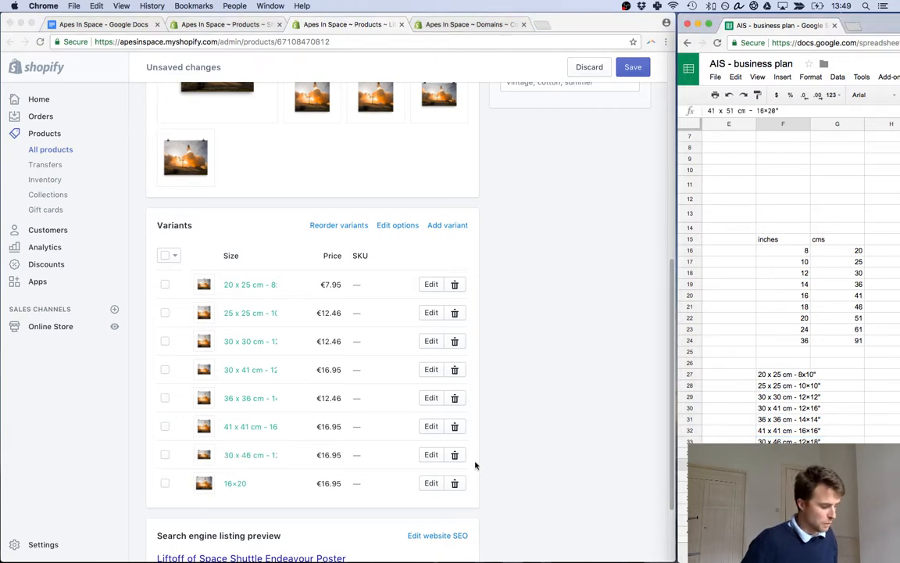
{"action": "left_click", "coordinate": [237, 483]}
{"action": "key", "text": "super+a"}
{"action": "key", "text": "super+v"}
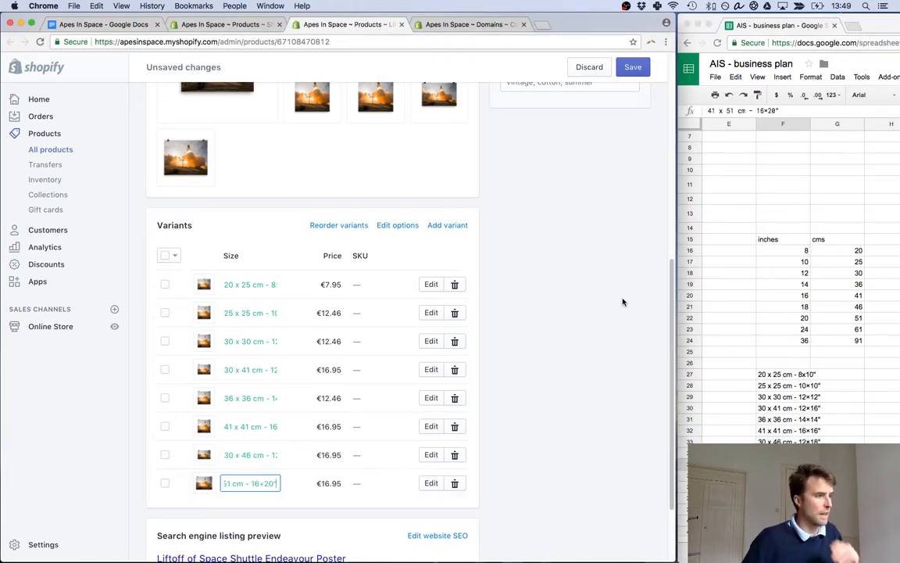
{"action": "scroll", "coordinate": [623, 302], "scroll_direction": "up", "scroll_amount": 10}
{"action": "left_click", "coordinate": [638, 69]}
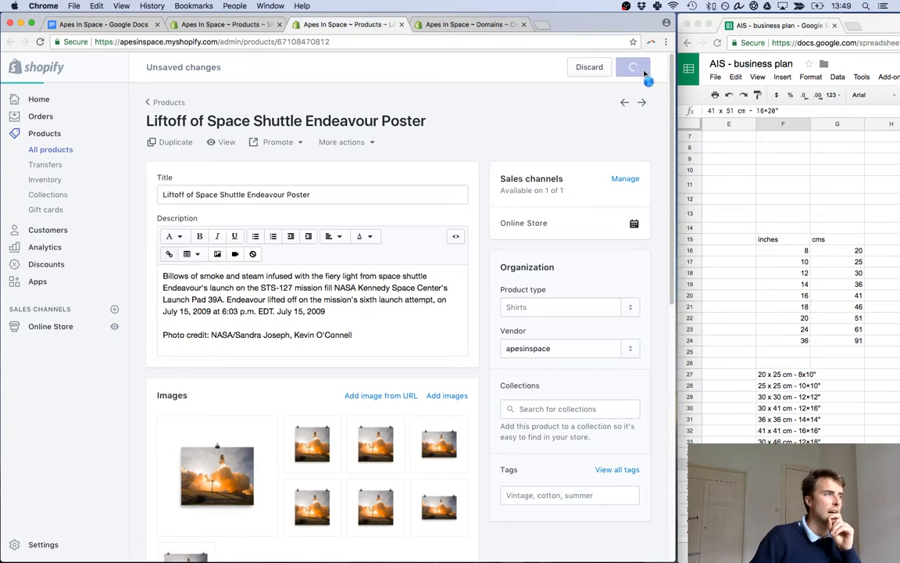
Open the Lunar Roving Vehicle Poster from the product list in a new tab and close the Liftoff poster's page.
{"action": "left_click", "coordinate": [225, 26]}
{"action": "right_click", "coordinate": [278, 465]}
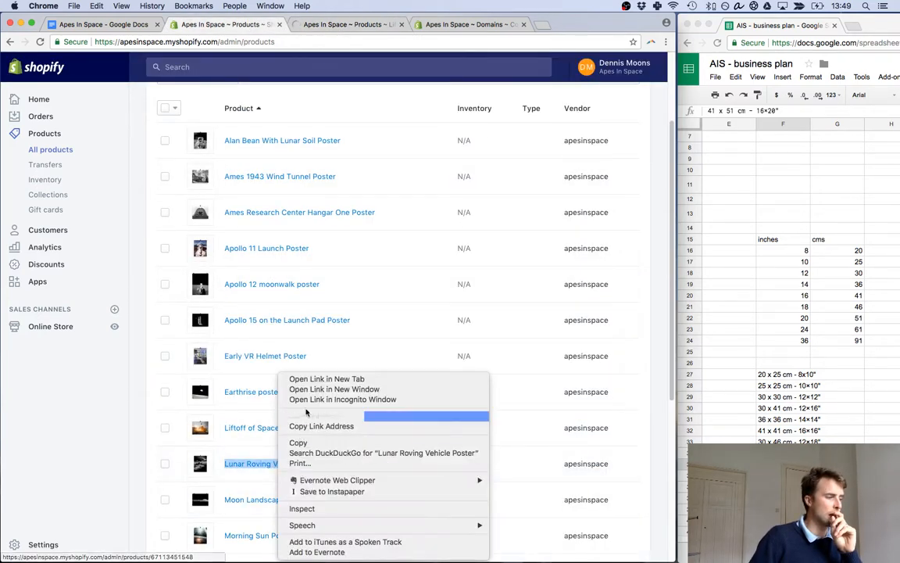
{"action": "left_click", "coordinate": [315, 380]}
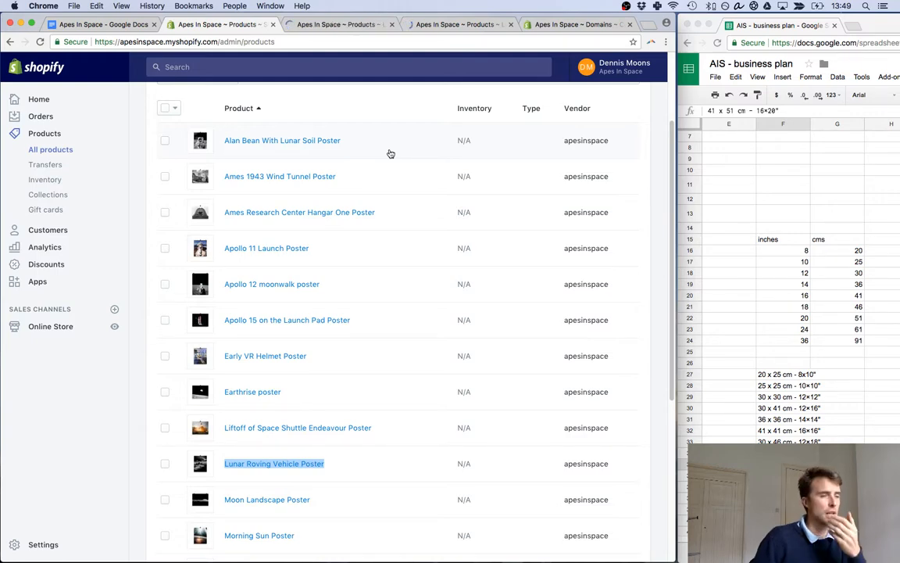
{"action": "left_click", "coordinate": [459, 24]}
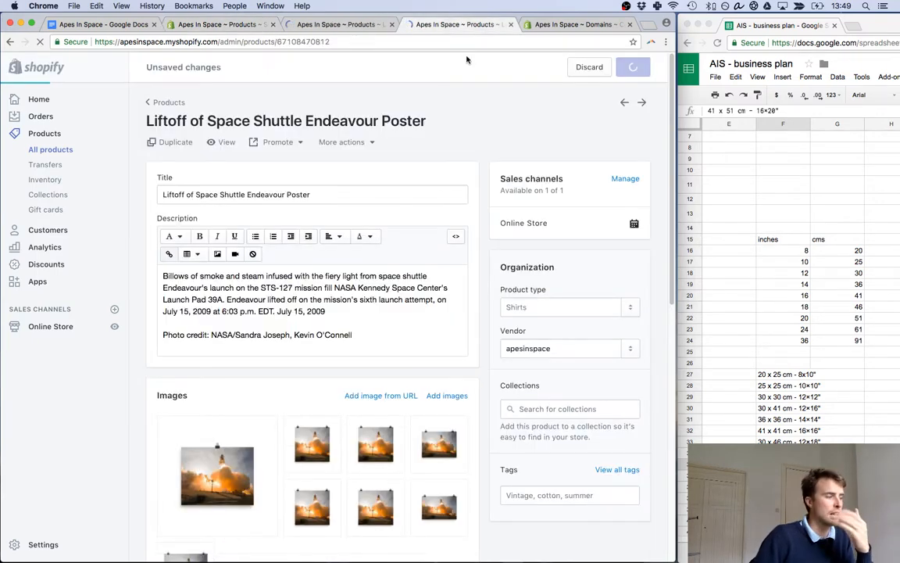
{"action": "left_click", "coordinate": [334, 26]}
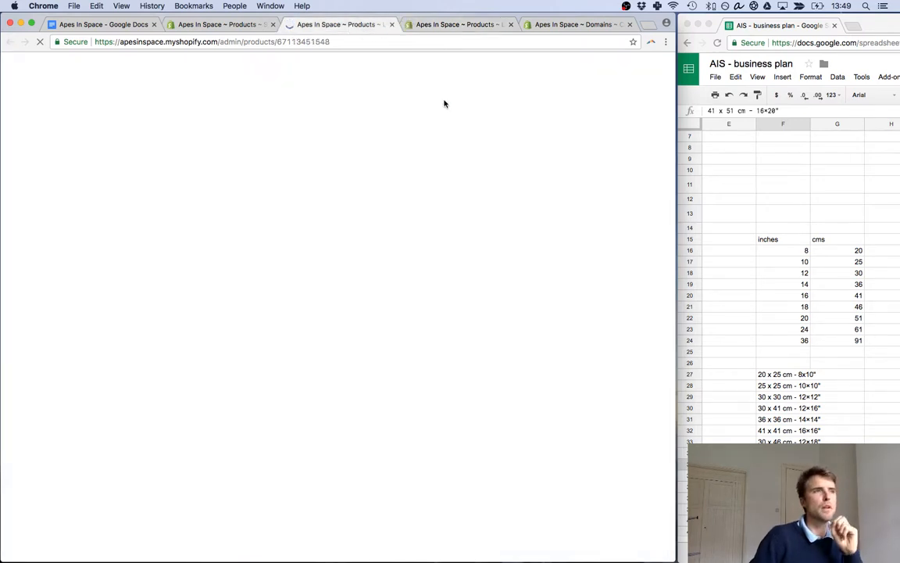
{"action": "left_click", "coordinate": [510, 25]}
Rerun the connection verification for the apesinspace.co domain and return to the Lunar Roving Vehicle Poster page.
{"action": "left_click", "coordinate": [479, 25]}
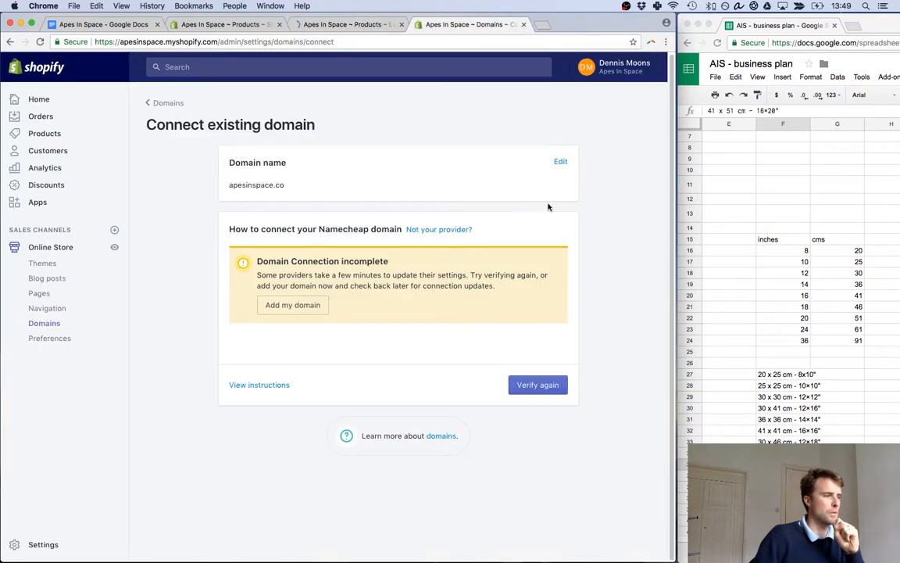
{"action": "left_click", "coordinate": [539, 382]}
{"action": "left_click", "coordinate": [363, 26]}
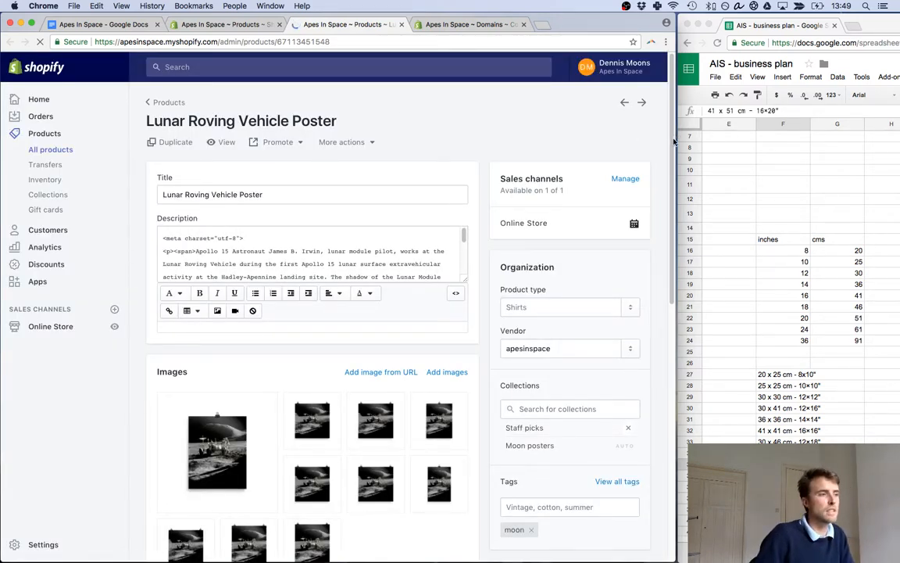
On the Lunar Roving Vehicle Poster, rename the 8×10 size variant to the spreadsheet entry 20 x 25 cm - 8x10".
{"action": "scroll", "coordinate": [672, 195], "scroll_direction": "down", "scroll_amount": 5}
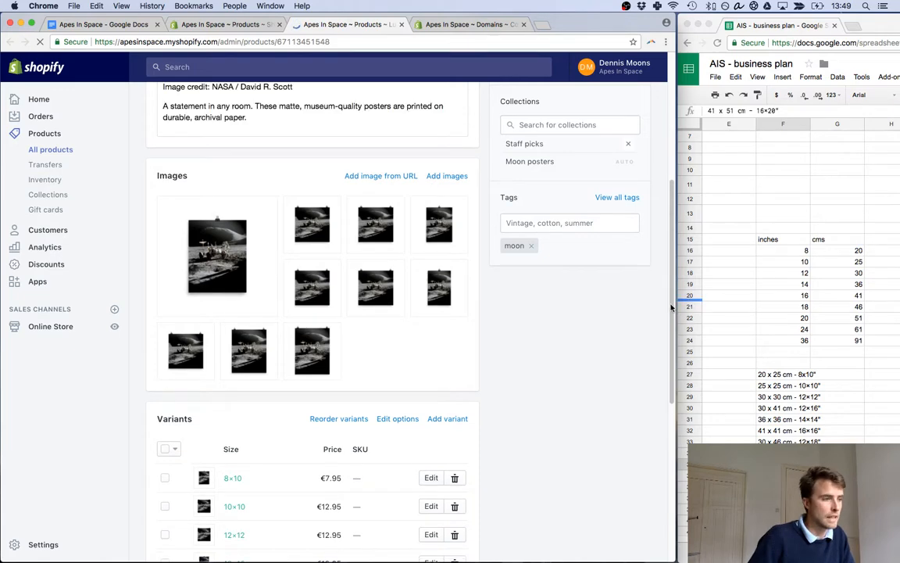
{"action": "scroll", "coordinate": [673, 348], "scroll_direction": "down", "scroll_amount": 6}
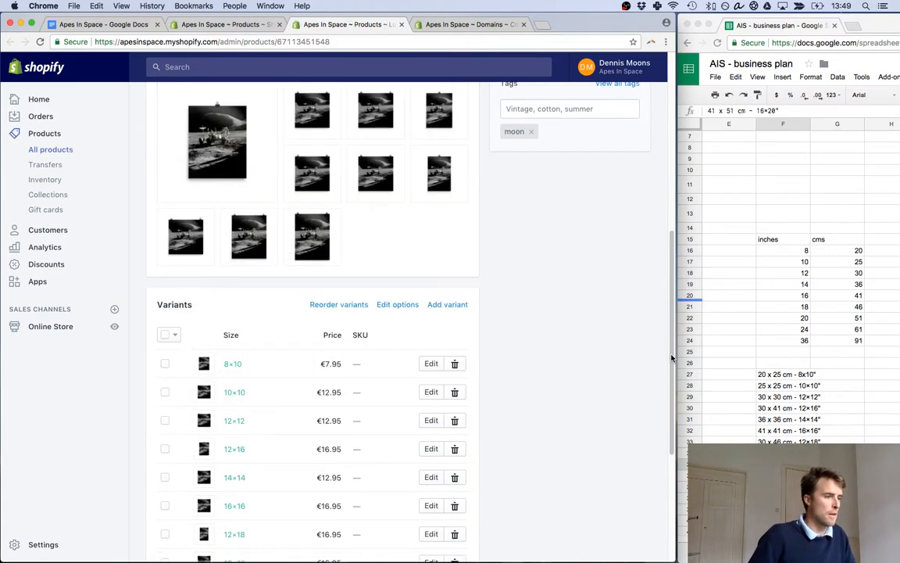
{"action": "double_click", "coordinate": [778, 375]}
{"action": "key", "text": "super+a"}
{"action": "key", "text": "super+c"}
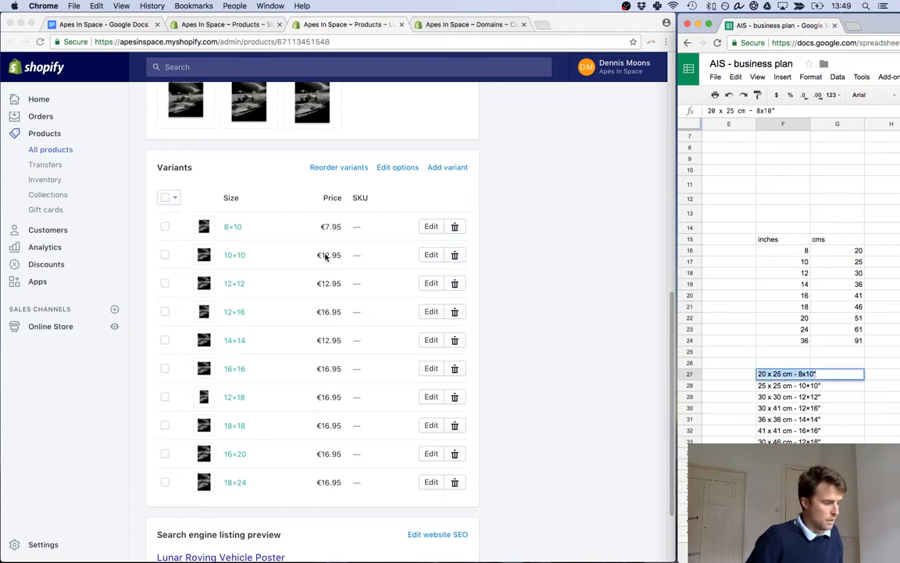
{"action": "left_click", "coordinate": [234, 228]}
{"action": "left_click", "coordinate": [235, 227]}
{"action": "key", "text": "super+a"}
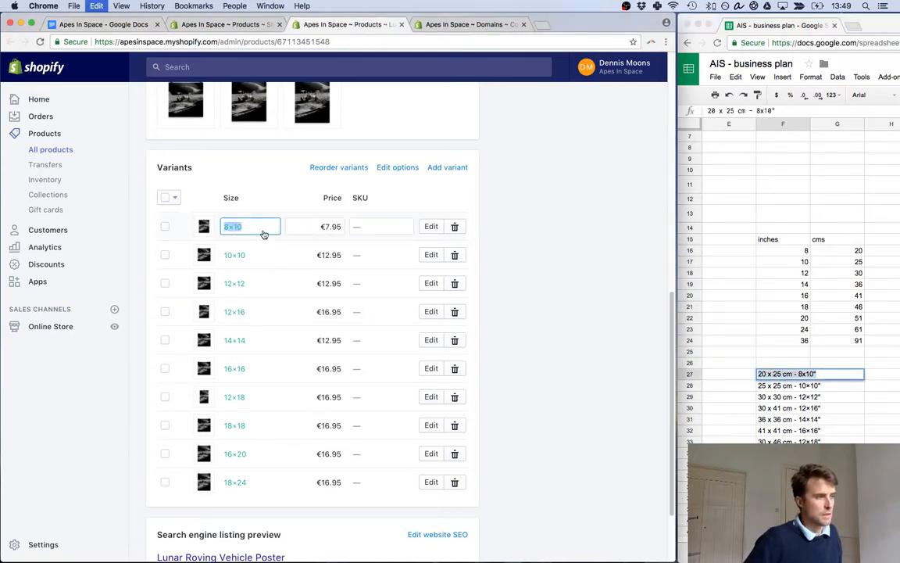
{"action": "key", "text": "super+v"}
Rename the Lunar Roving Vehicle Poster's 10×10 size variant to the spreadsheet entry 25 x 25 cm - 10×10".
{"action": "left_click", "coordinate": [792, 387]}
{"action": "double_click", "coordinate": [792, 385]}
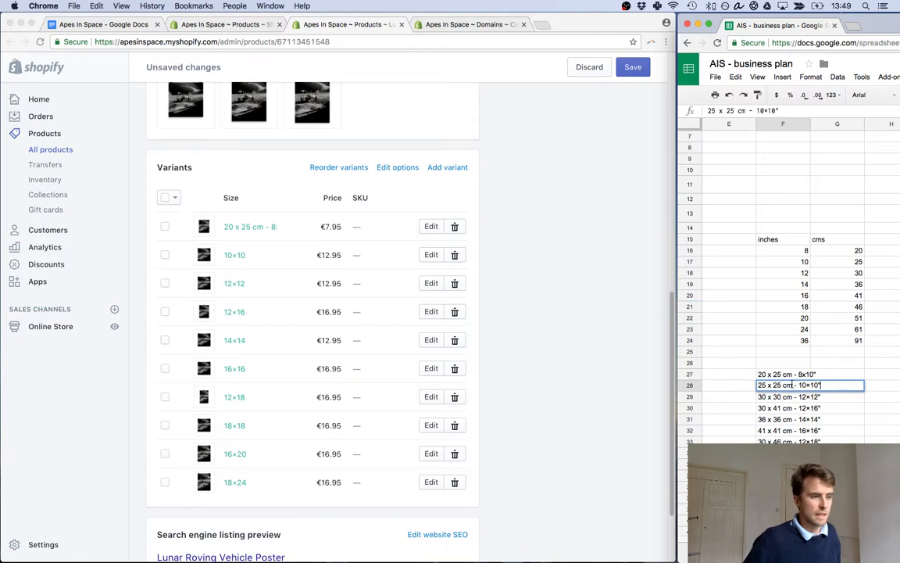
{"action": "key", "text": "super+a"}
{"action": "key", "text": "super+c"}
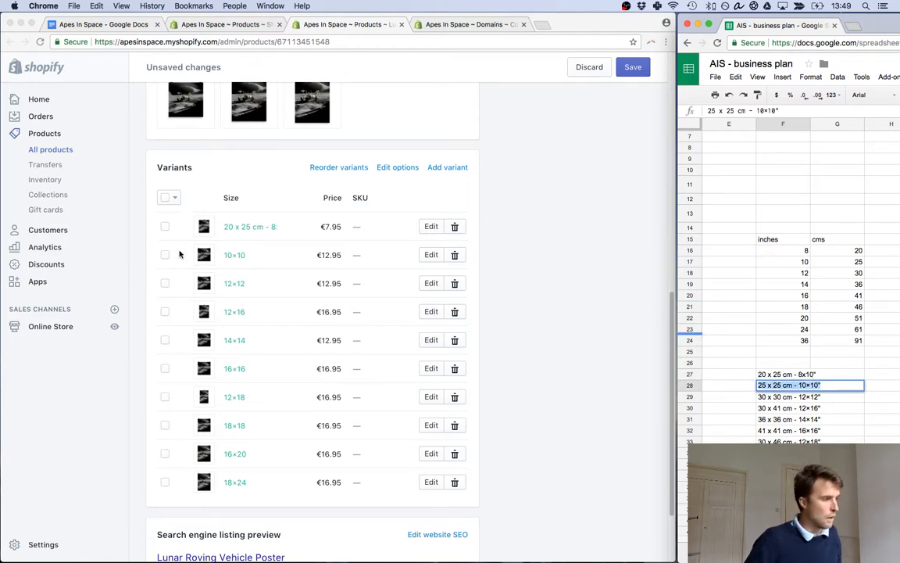
{"action": "left_click", "coordinate": [235, 256]}
{"action": "key", "text": "super+a"}
{"action": "key", "text": "super+v"}
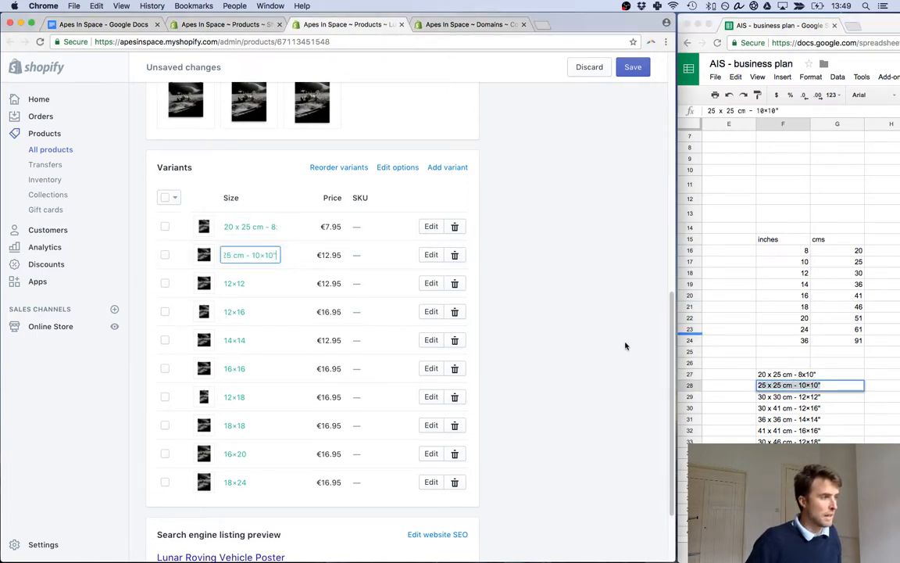
Rename the Lunar Roving Vehicle Poster's 12×12 size variant to the spreadsheet entry 30 x 30 cm - 12×12".
{"action": "left_click", "coordinate": [770, 397]}
{"action": "double_click", "coordinate": [768, 397]}
{"action": "key", "text": "super+a"}
{"action": "key", "text": "super+c"}
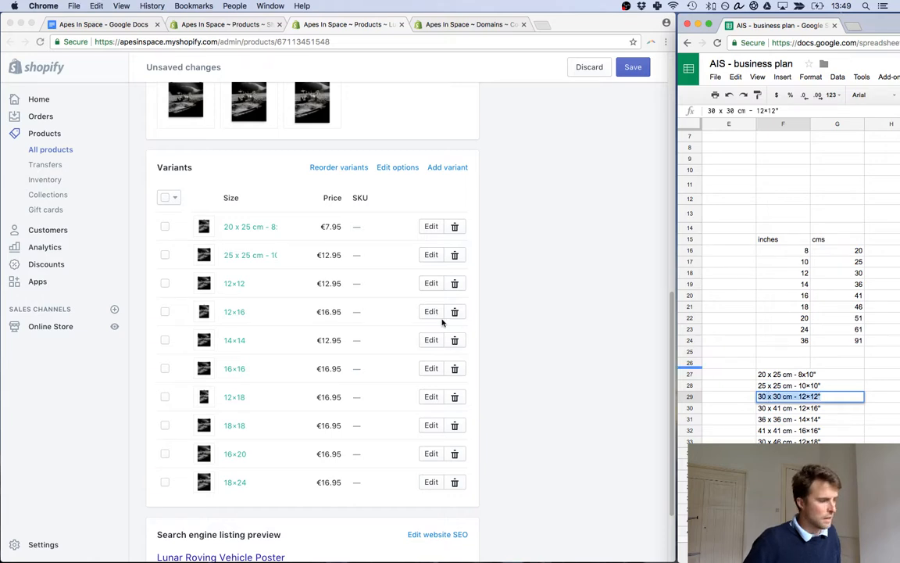
{"action": "left_click", "coordinate": [235, 284]}
{"action": "key", "text": "super+a"}
{"action": "key", "text": "super+v"}
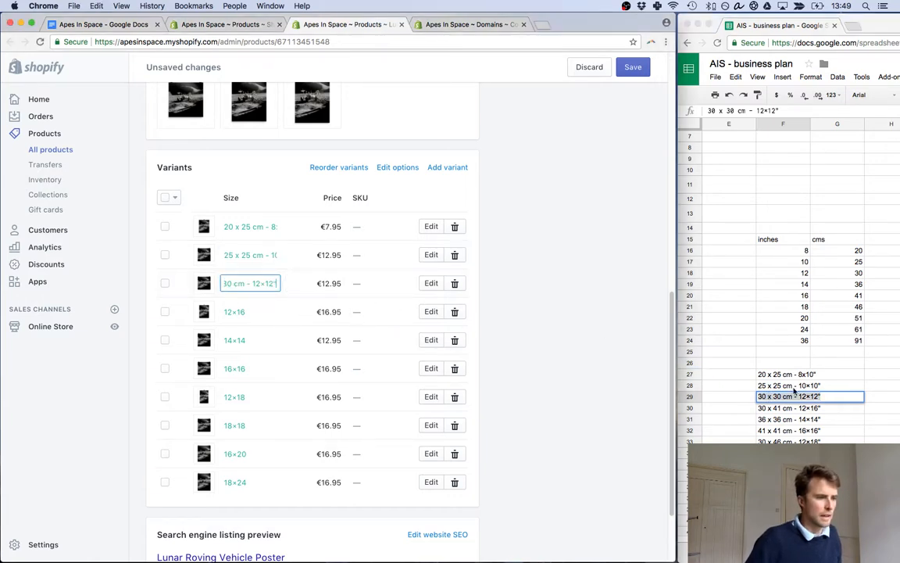
Rename the Lunar Roving Vehicle Poster's 12×16 size variant to the spreadsheet entry 30 x 41 cm - 12×16".
{"action": "left_click", "coordinate": [769, 407]}
{"action": "double_click", "coordinate": [770, 407]}
{"action": "key", "text": "super+a"}
{"action": "key", "text": "super+c"}
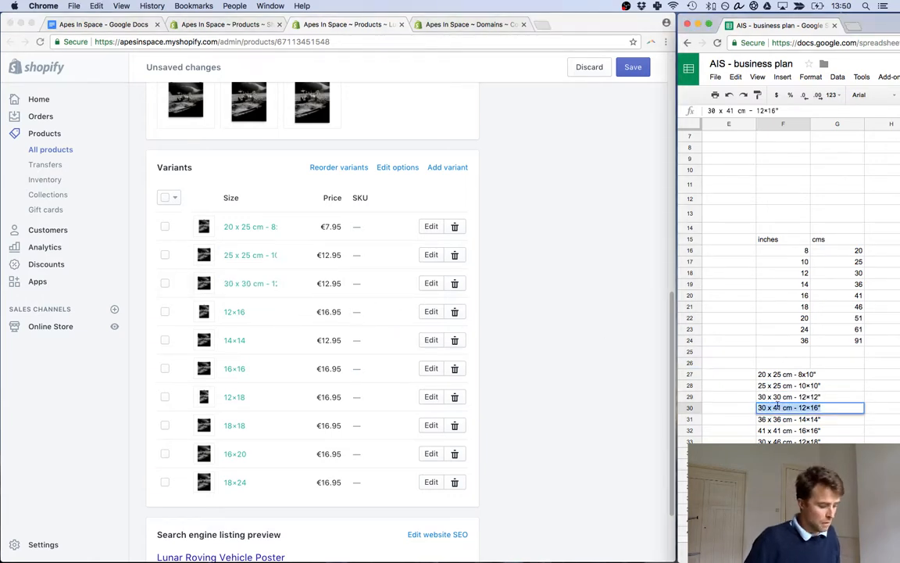
{"action": "left_click", "coordinate": [234, 315]}
{"action": "key", "text": "super+a"}
{"action": "key", "text": "super+v"}
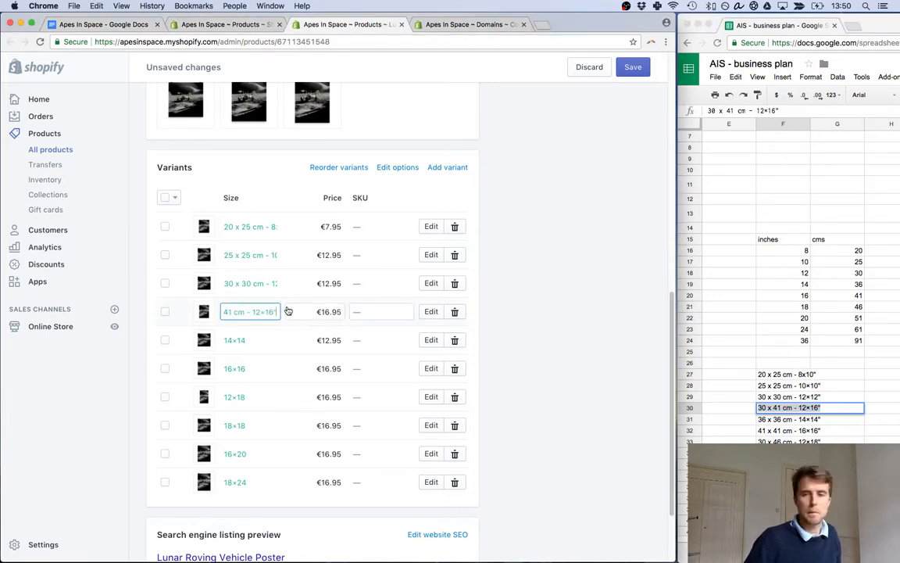
Rename the Lunar Roving Vehicle Poster's 14×14 size variant to the spreadsheet entry 36 x 36 cm - 14×14".
{"action": "left_click", "coordinate": [777, 420]}
{"action": "double_click", "coordinate": [778, 420]}
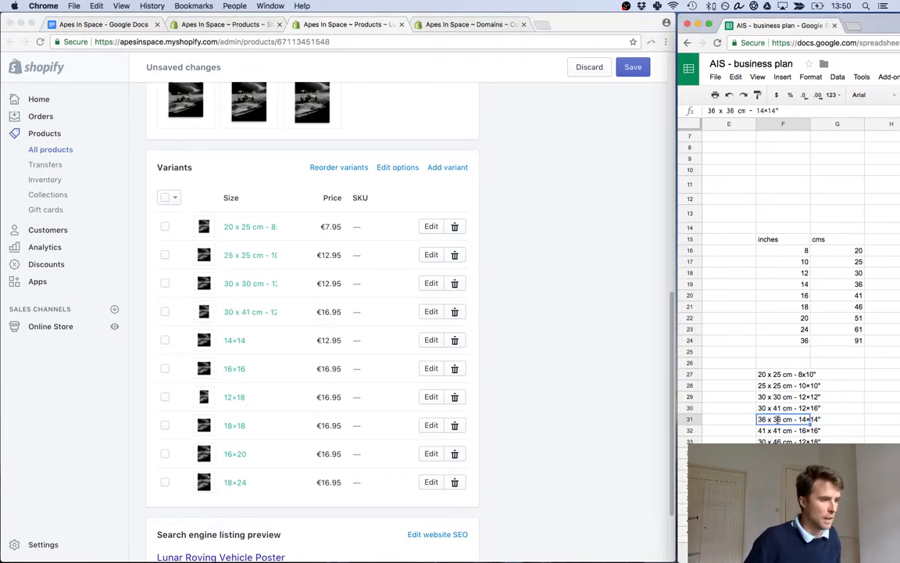
{"action": "key", "text": "super+a"}
{"action": "key", "text": "super+c"}
{"action": "left_click", "coordinate": [235, 341]}
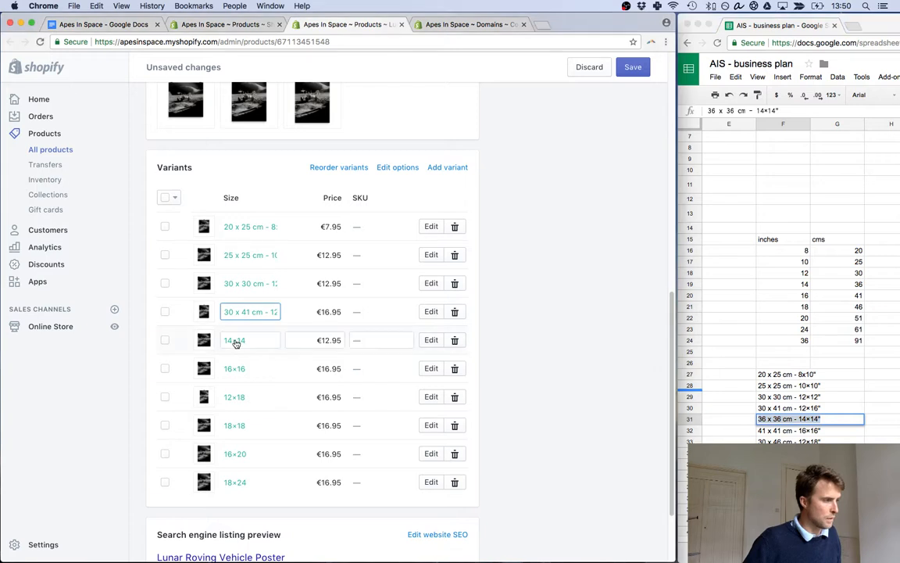
{"action": "key", "text": "super+a"}
{"action": "key", "text": "super+v"}
Rename the Lunar Roving Vehicle Poster's 16×16 size variant to the spreadsheet entry 41 x 41 cm - 16×16".
{"action": "left_click", "coordinate": [762, 430]}
{"action": "double_click", "coordinate": [762, 430]}
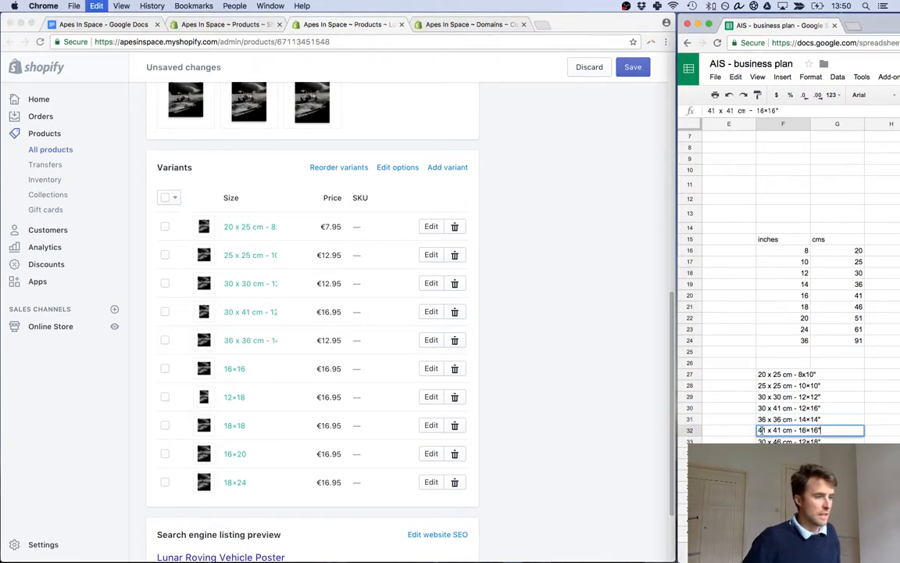
{"action": "key", "text": "super+a"}
{"action": "key", "text": "super+c"}
{"action": "left_click", "coordinate": [235, 369]}
{"action": "key", "text": "super+a"}
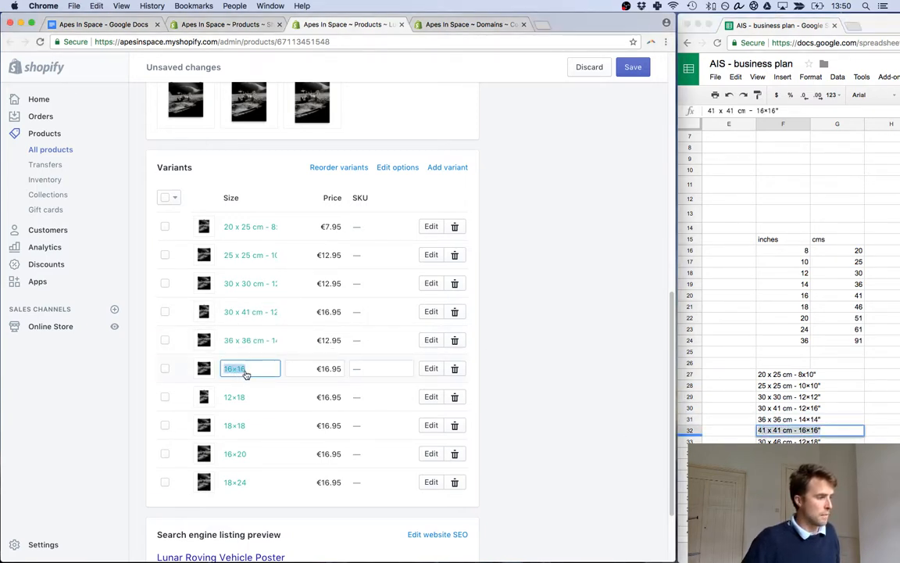
{"action": "key", "text": "super+v"}
Rename the Lunar Roving Vehicle Poster's 12×18 size variant to the spreadsheet entry 30 x 46 cm - 12×18".
{"action": "left_click", "coordinate": [771, 442]}
{"action": "double_click", "coordinate": [770, 442]}
{"action": "key", "text": "super+a"}
{"action": "key", "text": "super+c"}
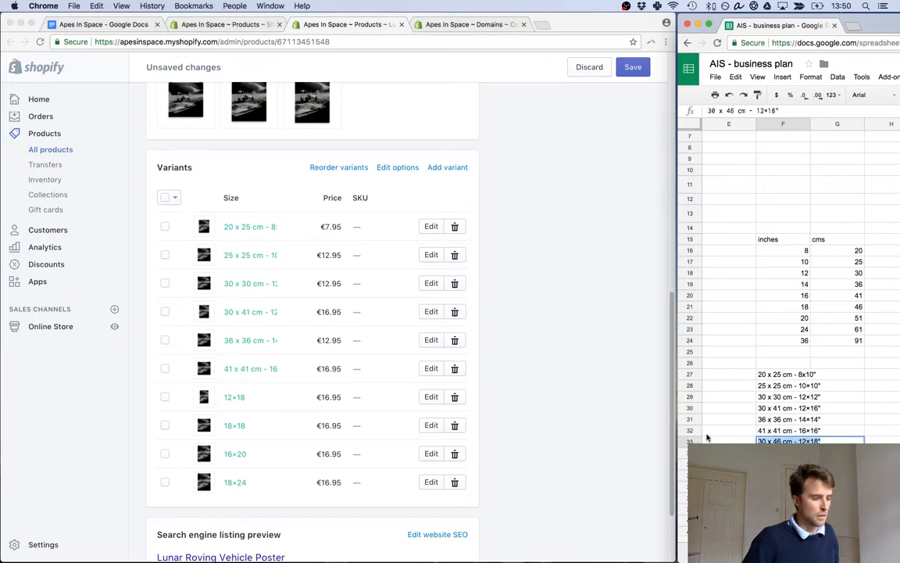
{"action": "left_click", "coordinate": [237, 397]}
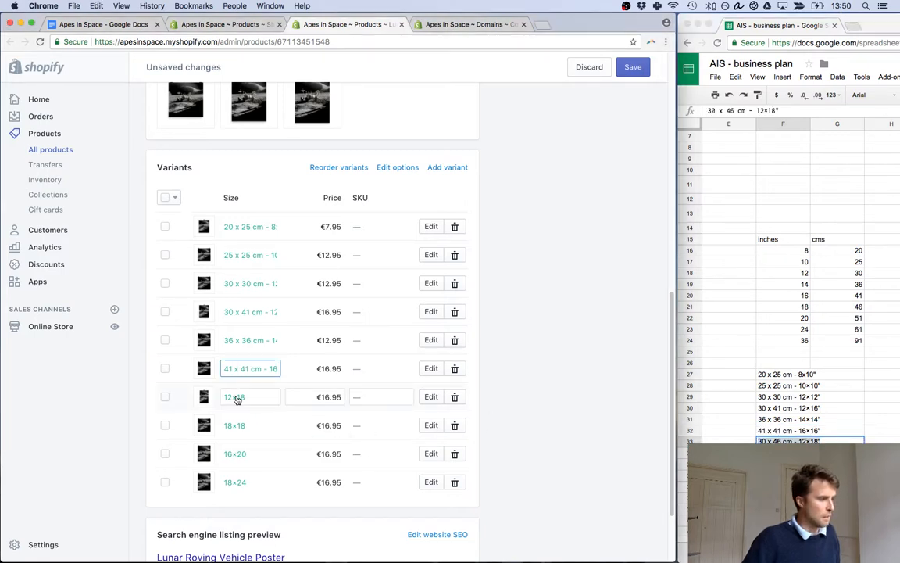
{"action": "key", "text": "super+a"}
{"action": "key", "text": "super+v"}
Rename the Lunar Roving Vehicle Poster's 18×18 size variant to the spreadsheet entry 46 x 46 cm - 18×18".
{"action": "key", "text": "super+Tab"}
{"action": "key", "text": "Down"}
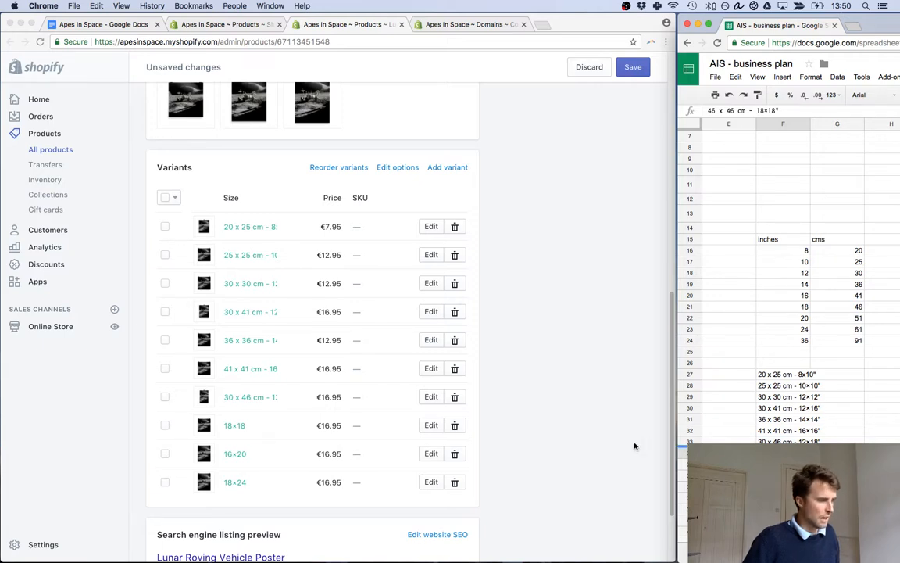
{"action": "left_click", "coordinate": [236, 426]}
{"action": "key", "text": "super+a"}
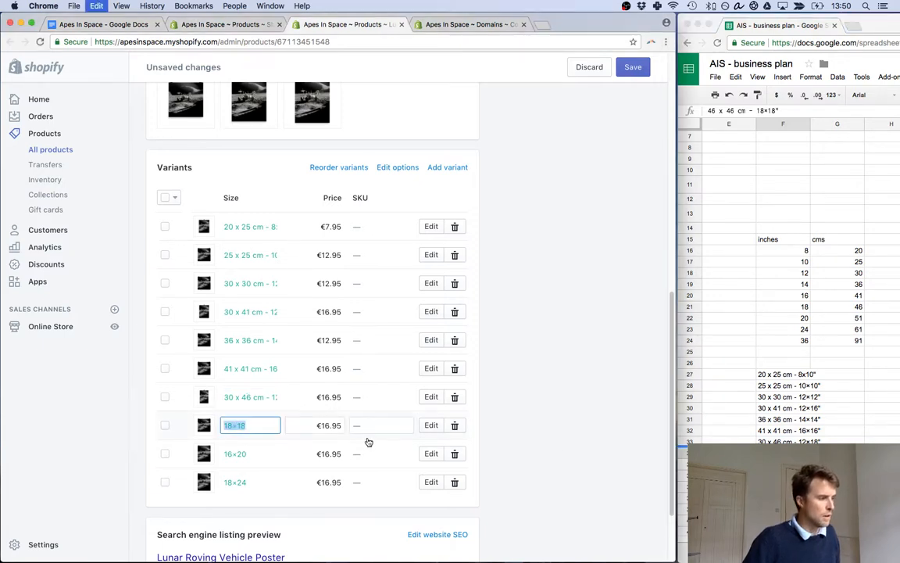
{"action": "key", "text": "super+v"}
Rename the Lunar Roving Vehicle Poster's 16×20 size variant to the spreadsheet entry 41 x 51 cm - 16×20".
{"action": "left_click", "coordinate": [784, 465]}
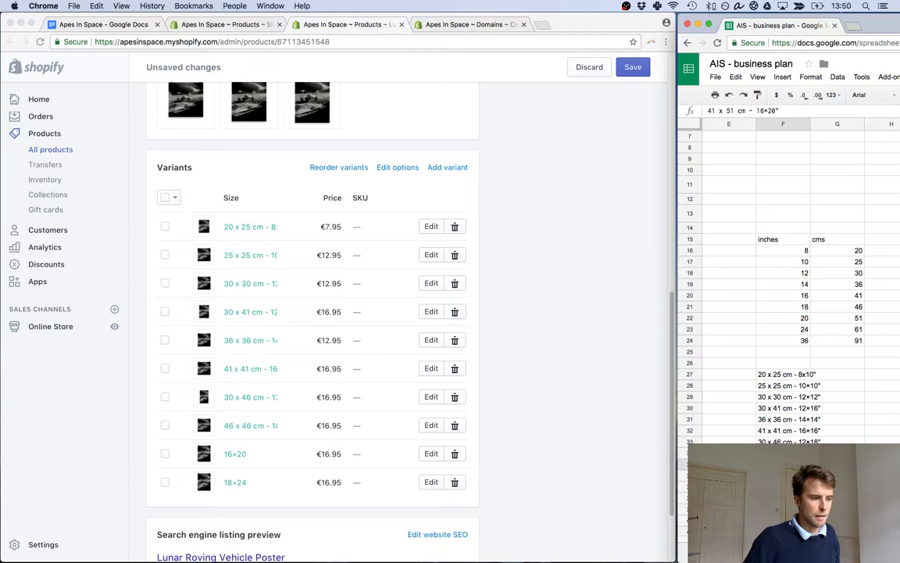
{"action": "left_click", "coordinate": [233, 454]}
{"action": "key", "text": "super+a"}
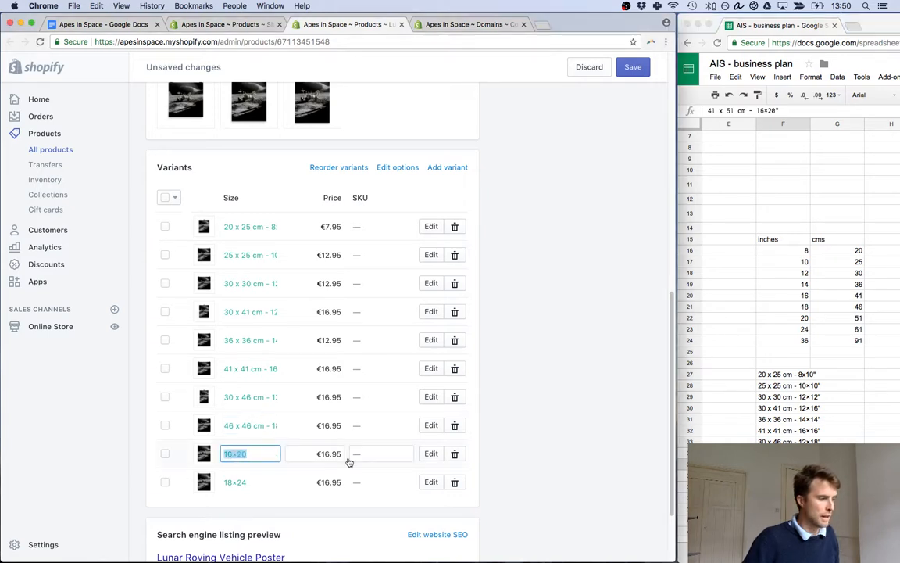
{"action": "key", "text": "super+v"}
Rename the Lunar Roving Vehicle Poster's 18×24 size variant to the spreadsheet entry 46 x 61 cm - 18×24" and save the product.
{"action": "left_click", "coordinate": [783, 475]}
{"action": "key", "text": "super+c"}
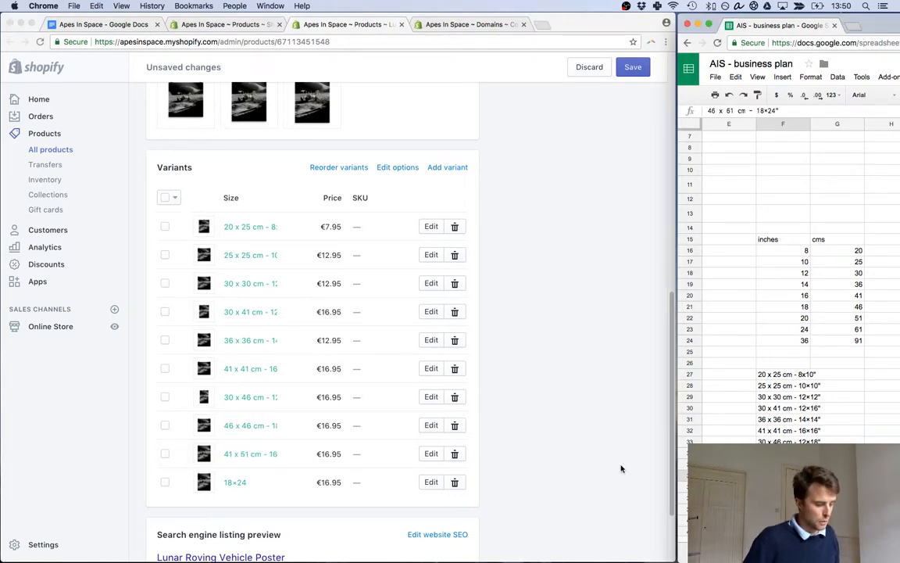
{"action": "key", "text": "super+c"}
{"action": "left_click", "coordinate": [240, 485]}
{"action": "key", "text": "super+a"}
{"action": "key", "text": "super+v"}
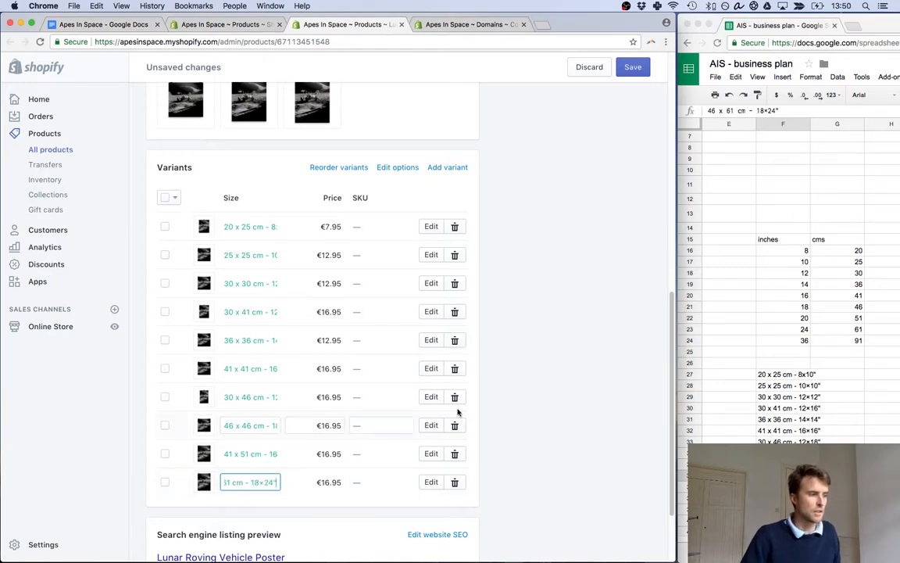
{"action": "left_click", "coordinate": [575, 390]}
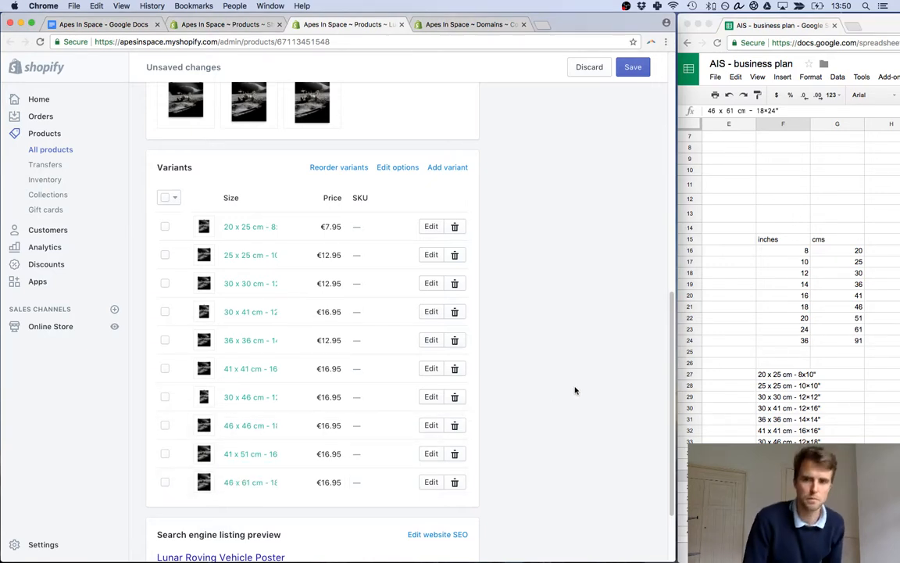
{"action": "left_click", "coordinate": [633, 67]}
Open the Moon Landscape Poster from the product list in a separate browser tab.
{"action": "left_click", "coordinate": [231, 27]}
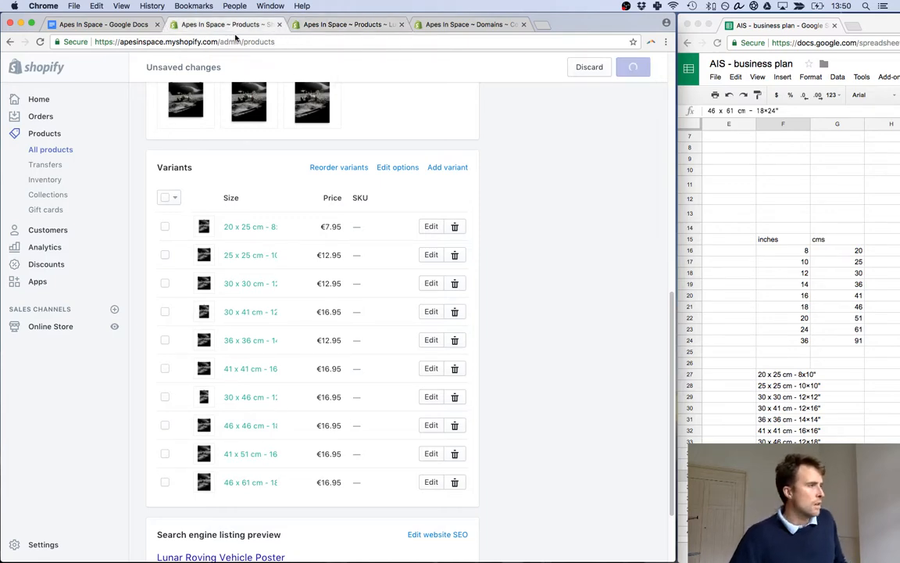
{"action": "right_click", "coordinate": [267, 499]}
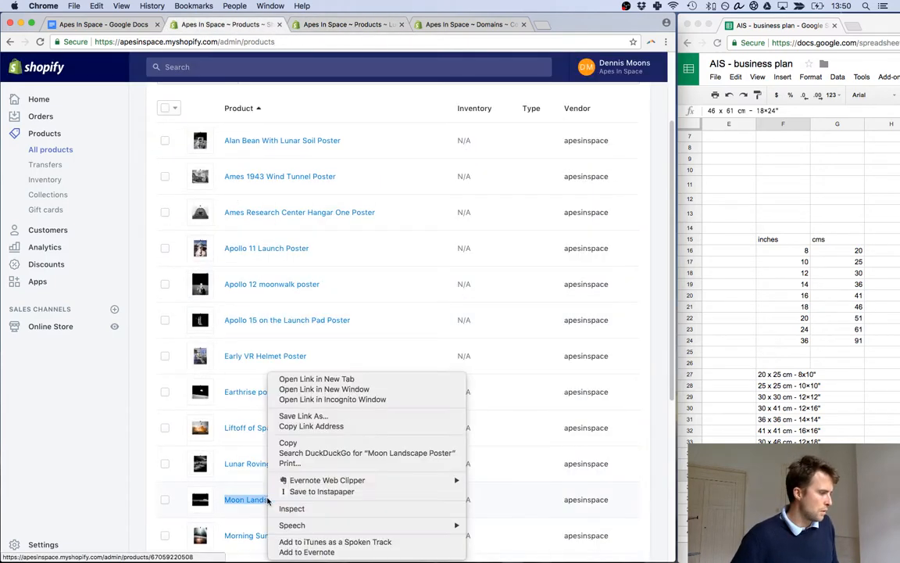
{"action": "left_click", "coordinate": [302, 378]}
{"action": "left_click_drag", "start_coordinate": [672, 335], "coordinate": [673, 461]}
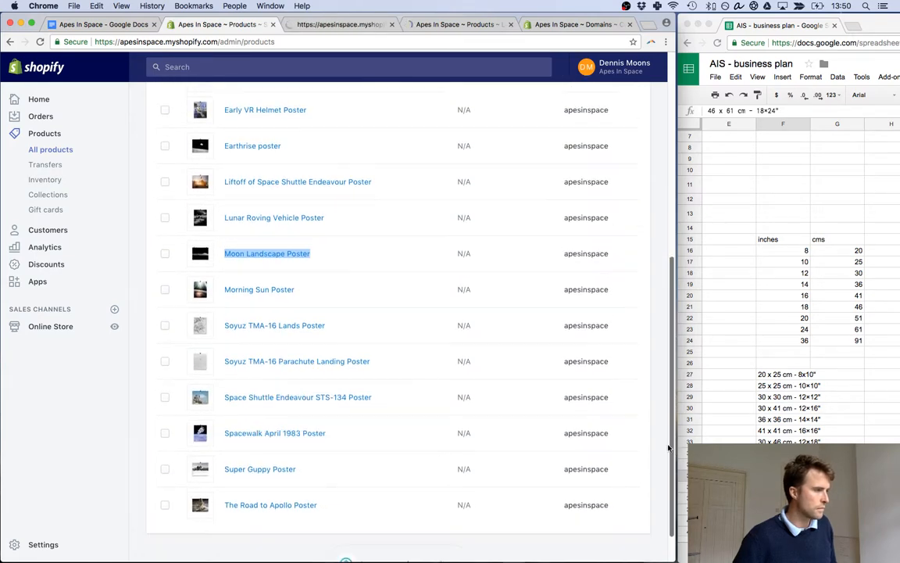
Run the connection verification for the apesinspace.co domain again.
{"action": "left_click", "coordinate": [461, 25]}
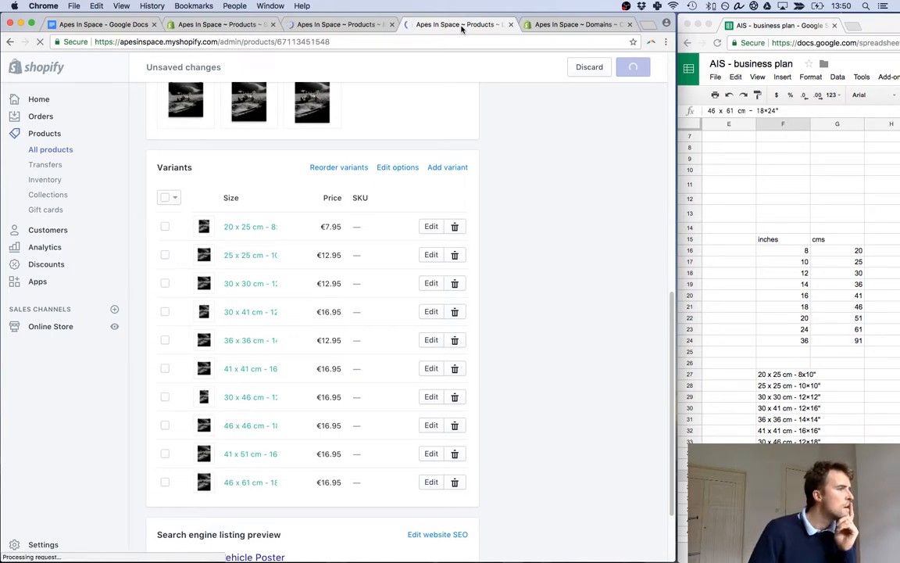
{"action": "left_click", "coordinate": [574, 24]}
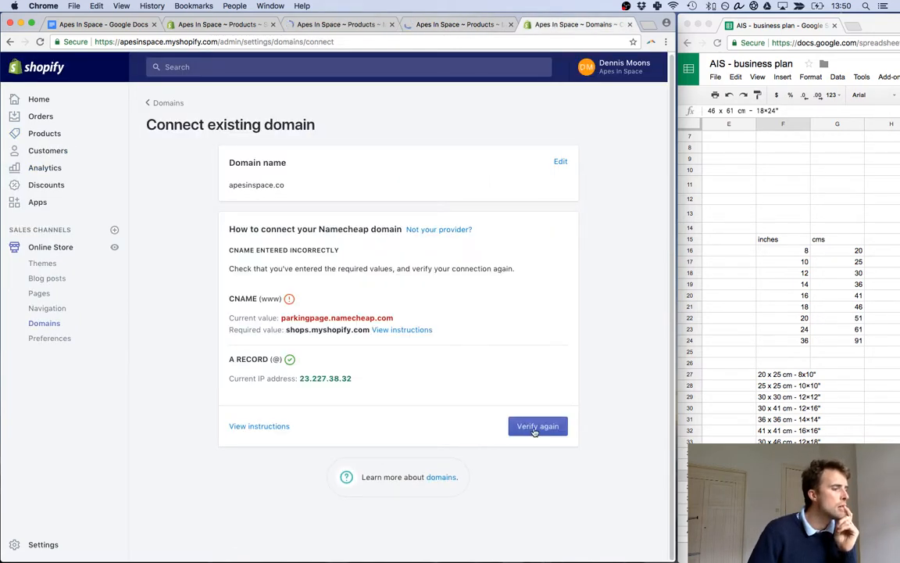
{"action": "left_click", "coordinate": [537, 426]}
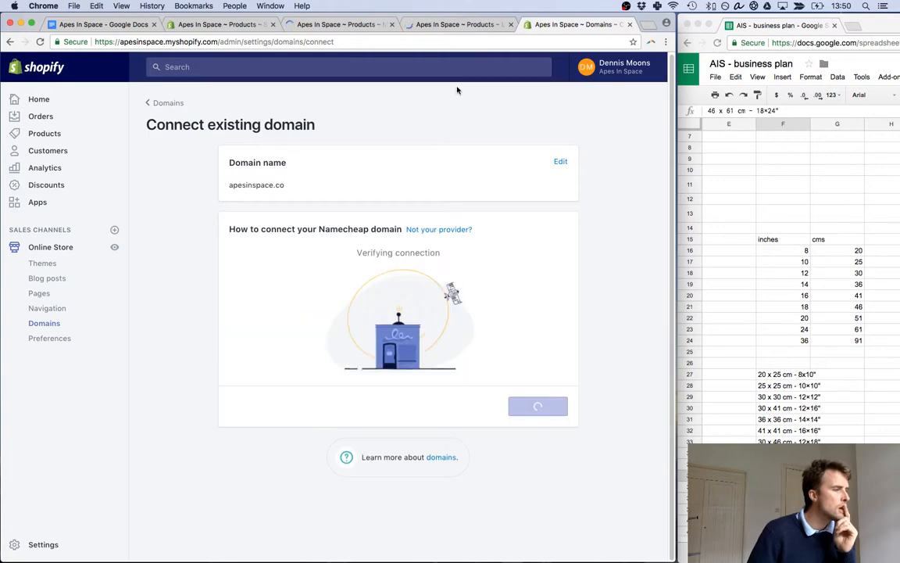
Check that the Lunar Roving Vehicle Poster has finished saving and close its page.
{"action": "left_click", "coordinate": [455, 25]}
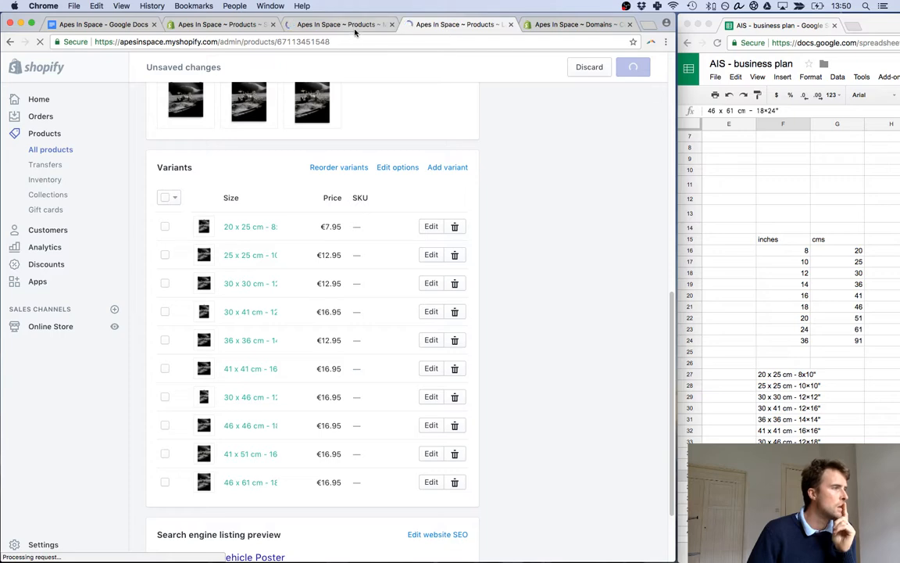
{"action": "left_click", "coordinate": [357, 28]}
{"action": "left_click", "coordinate": [452, 32]}
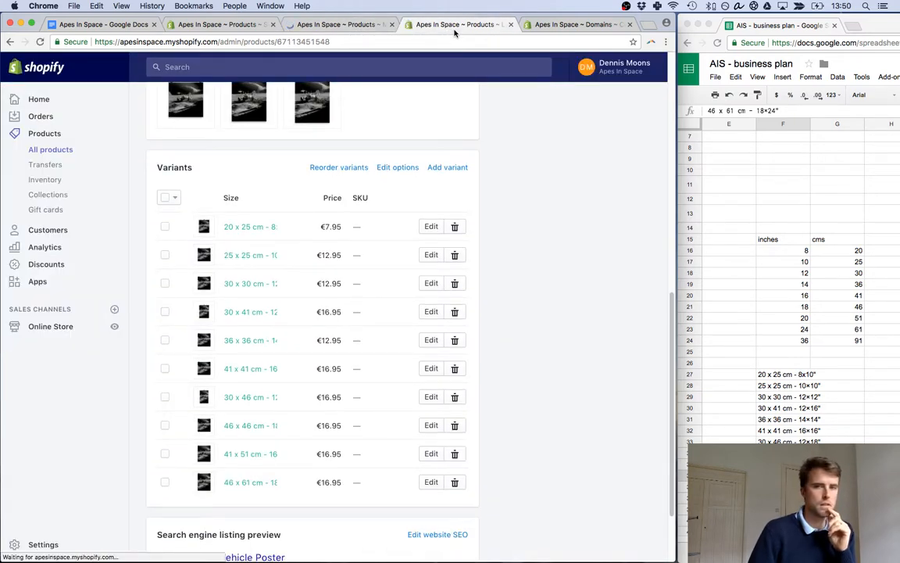
{"action": "left_click", "coordinate": [510, 25]}
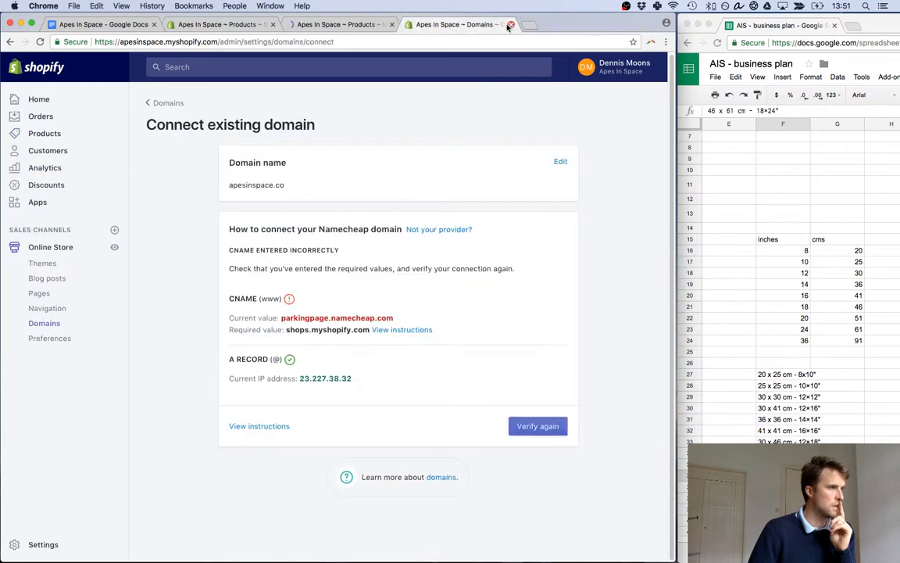
Rename the Moon Landscape Poster's 8×10 size variant to the spreadsheet entry 20 x 25 cm - 8x10".
{"action": "left_click", "coordinate": [313, 24]}
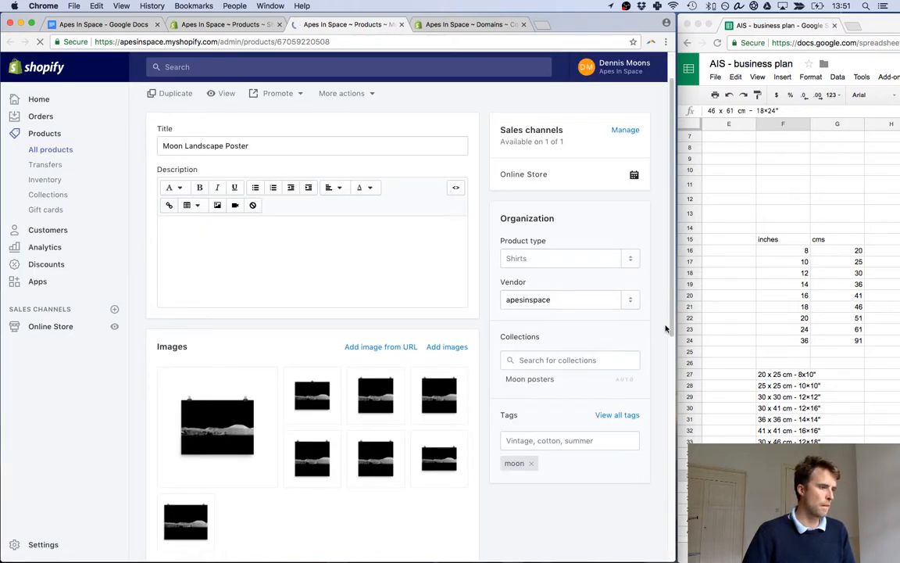
{"action": "scroll", "coordinate": [664, 328], "scroll_direction": "down", "scroll_amount": 5}
{"action": "scroll", "coordinate": [662, 370], "scroll_direction": "down", "scroll_amount": 1}
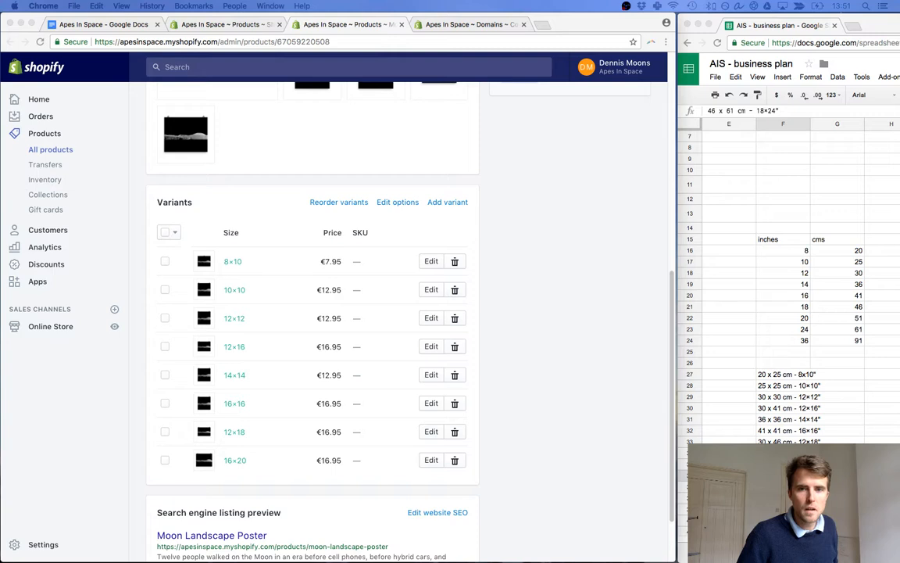
{"action": "left_click", "coordinate": [817, 373]}
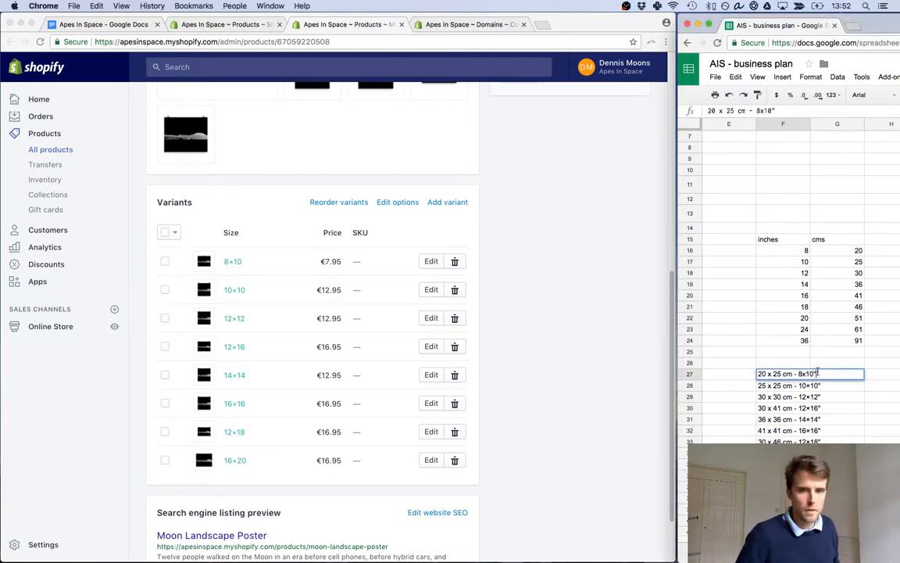
{"action": "left_click_drag", "start_coordinate": [818, 372], "coordinate": [716, 367]}
{"action": "key", "text": "super+c"}
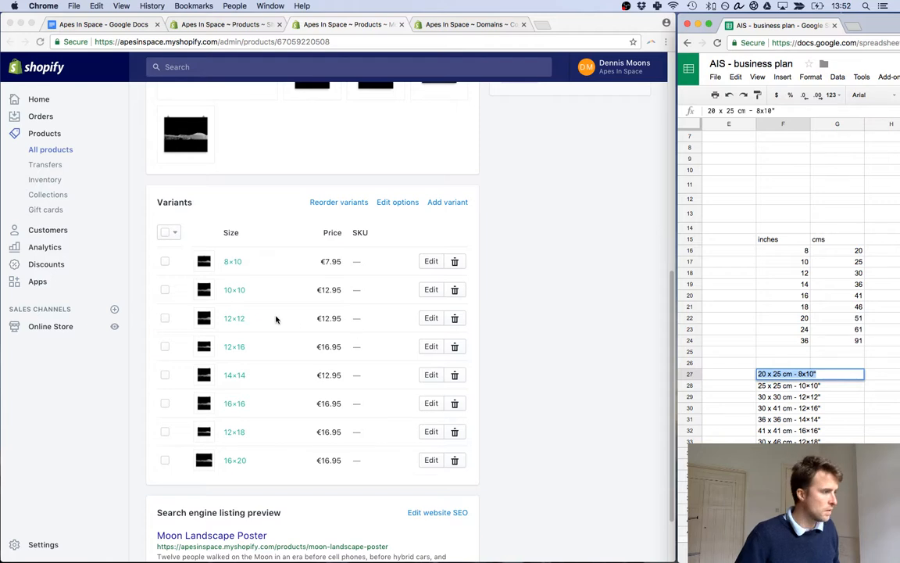
{"action": "left_click", "coordinate": [233, 263]}
{"action": "key", "text": "super+v"}
Rename the Moon Landscape Poster's 10×10 size variant to the spreadsheet entry 25 x 25 cm - 10×10".
{"action": "left_click", "coordinate": [785, 384]}
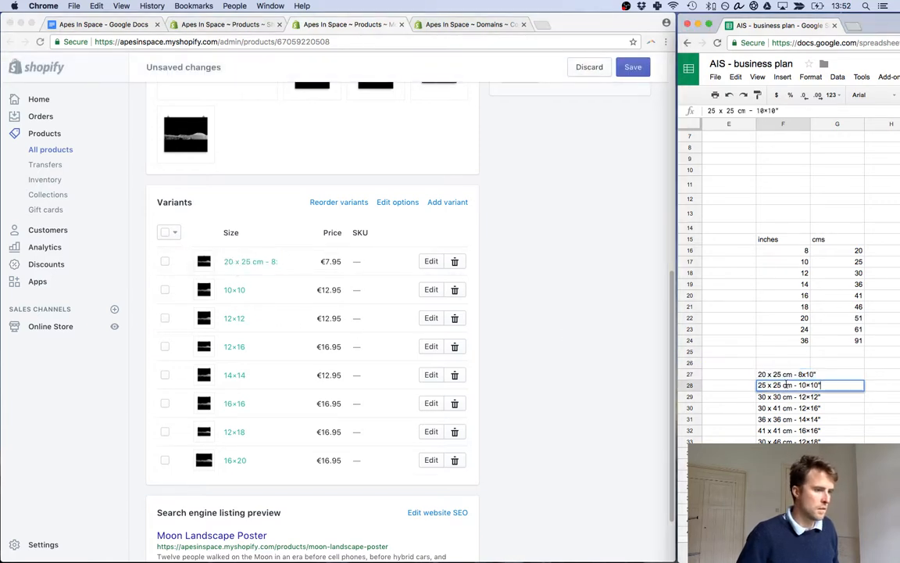
{"action": "left_click", "coordinate": [234, 291]}
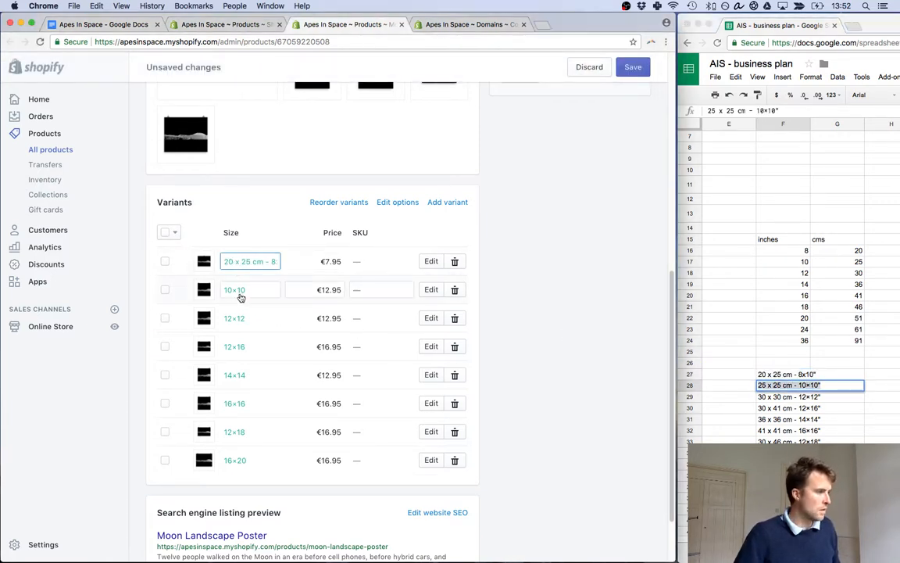
{"action": "type", "text": "25 x 25 cm - 10×10\""}
Rename the Moon Landscape Poster's 12×12 size variant to the spreadsheet entry 30 x 30 cm - 12×12".
{"action": "left_click", "coordinate": [769, 396]}
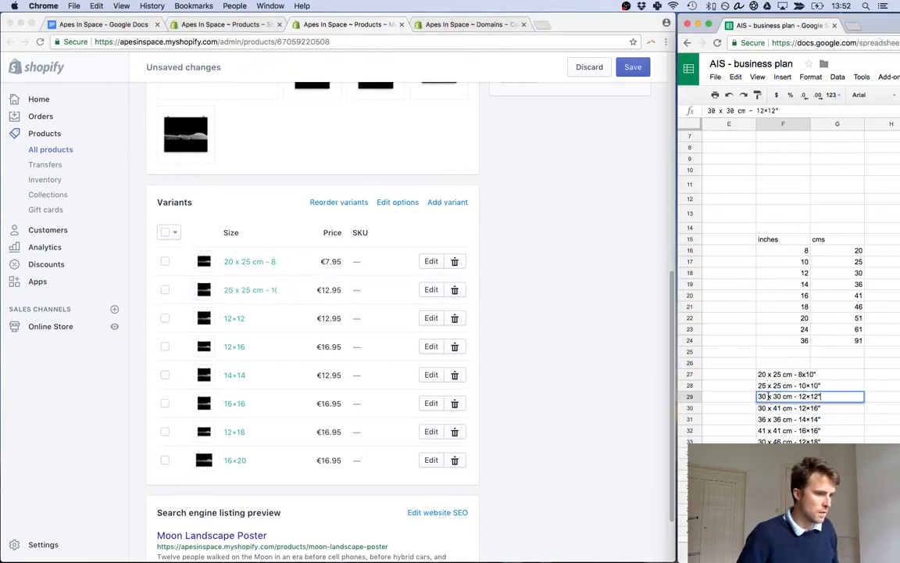
{"action": "key", "text": "super+c"}
{"action": "left_click", "coordinate": [232, 321]}
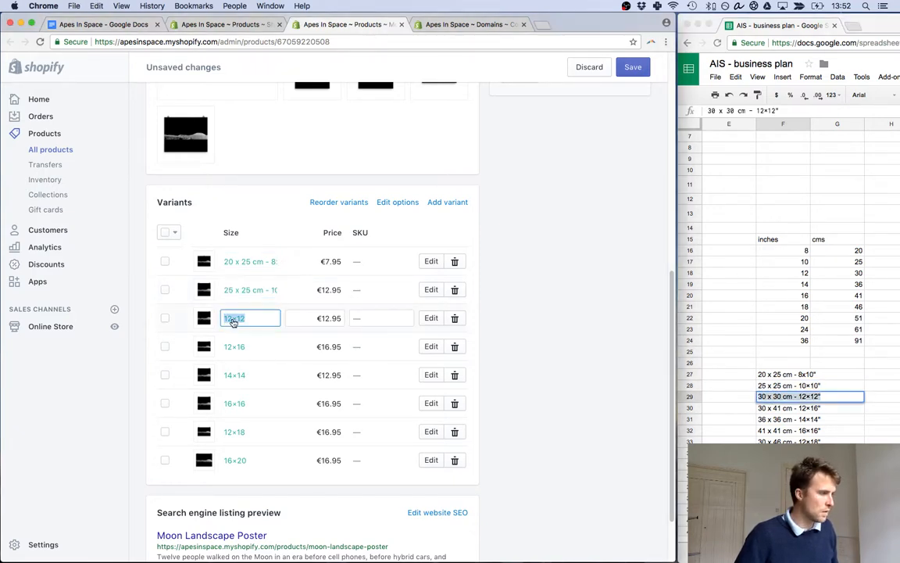
{"action": "key", "text": "super+v"}
Rename the Moon Landscape Poster's 12×16 size variant to the spreadsheet entry 30 x 41 cm - 12×16".
{"action": "left_click", "coordinate": [774, 408]}
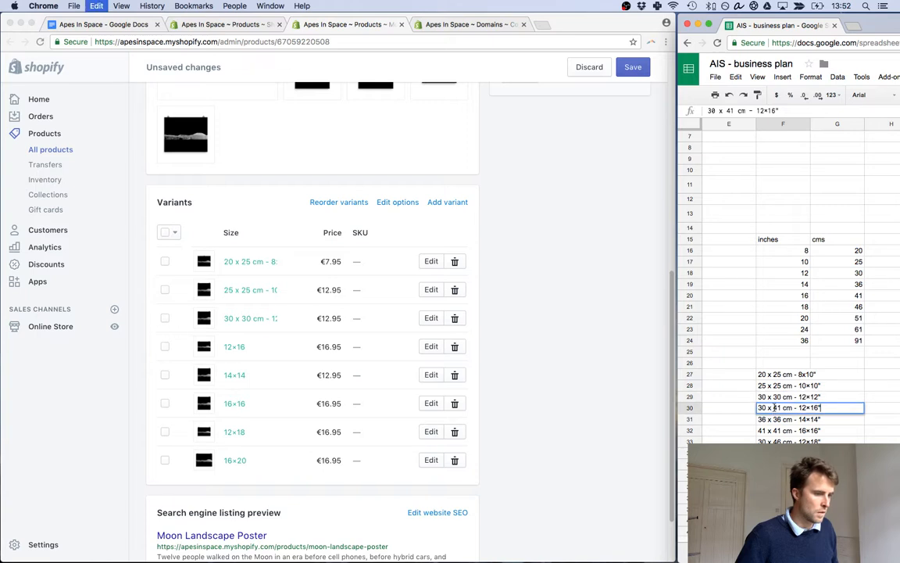
{"action": "left_click", "coordinate": [233, 346]}
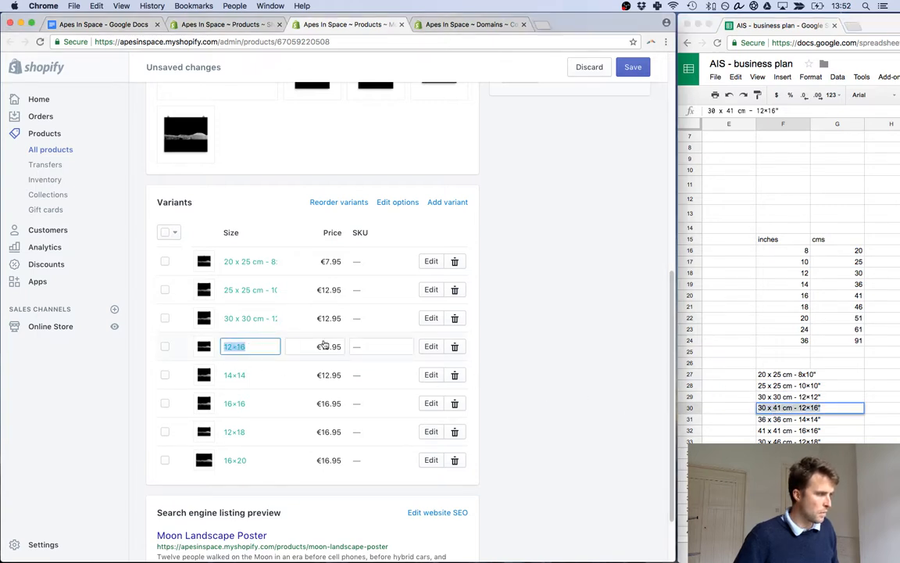
{"action": "key", "text": "super+v"}
Rename the Moon Landscape Poster's 14×14 size variant to the spreadsheet entry 36 x 36 cm - 14×14".
{"action": "double_click", "coordinate": [766, 420]}
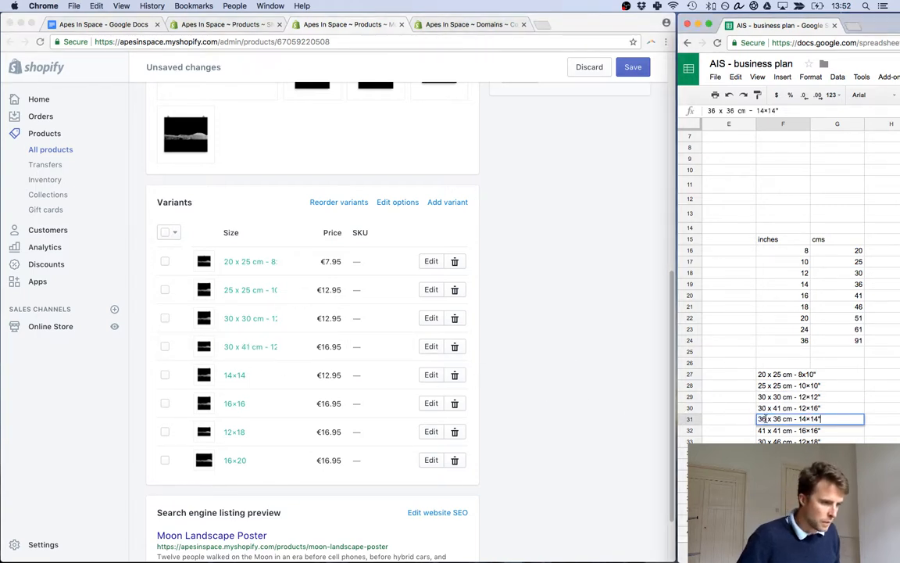
{"action": "key", "text": "super+v"}
{"action": "key", "text": "super+z"}
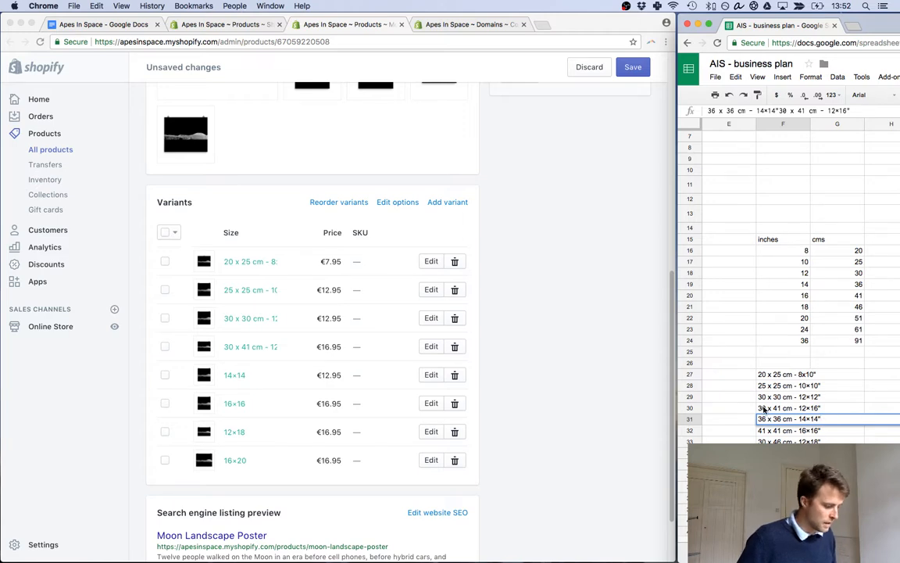
{"action": "key", "text": "super+a"}
{"action": "left_click", "coordinate": [234, 375]}
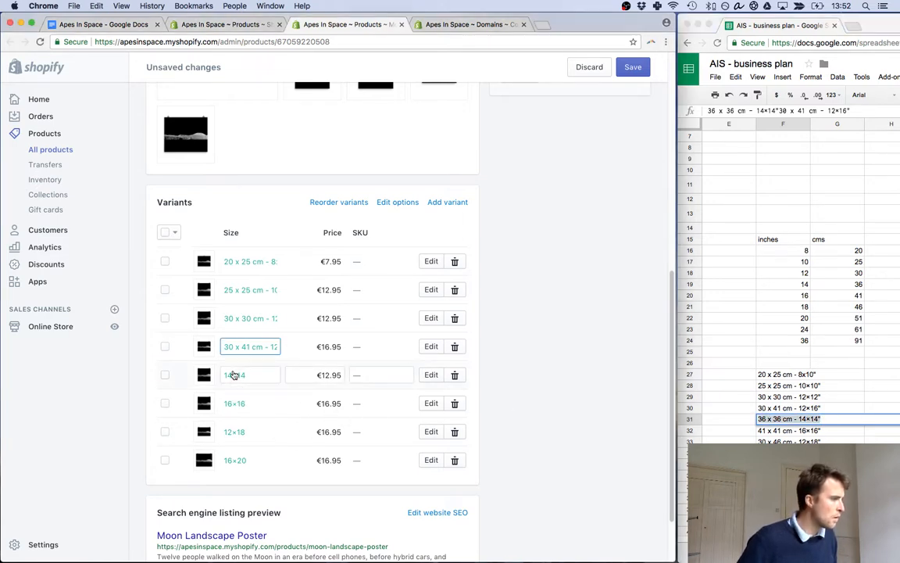
{"action": "key", "text": "super+a"}
{"action": "key", "text": "super+v"}
Rename the Moon Landscape Poster's 16×16 size variant to the spreadsheet entry 41 x 41 cm - 16×16".
{"action": "double_click", "coordinate": [759, 430]}
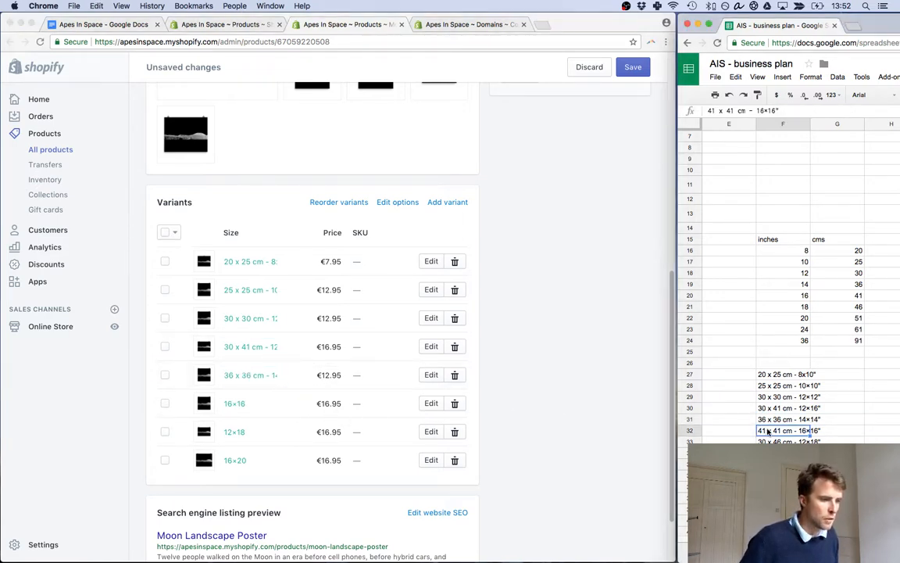
{"action": "left_click", "coordinate": [233, 403]}
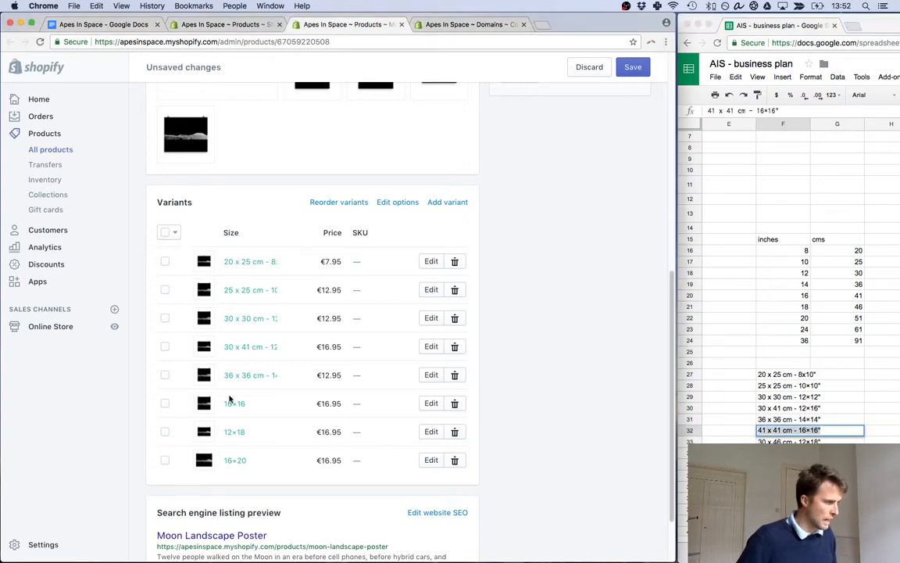
{"action": "key", "text": "super+a"}
{"action": "key", "text": "super+v"}
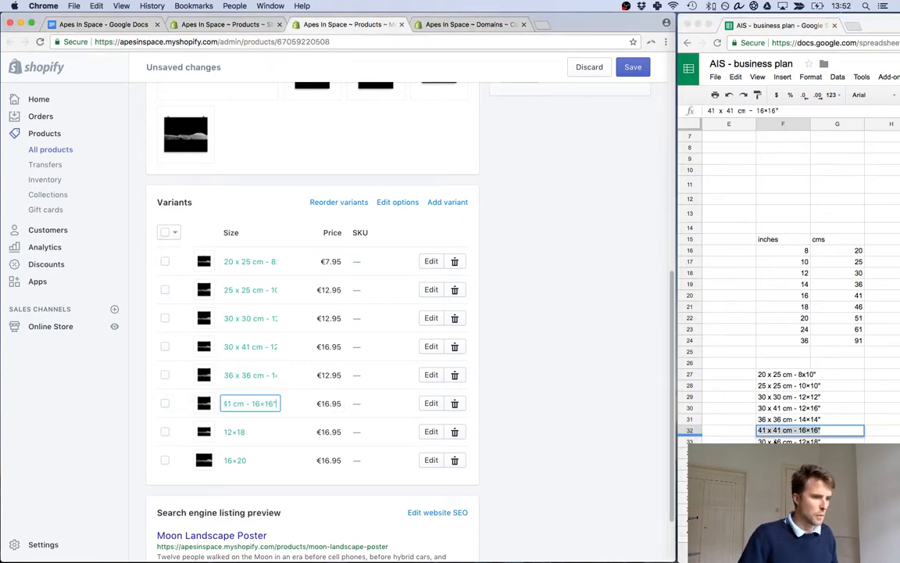
Rename the Moon Landscape Poster's 12×18 size variant to the spreadsheet entry 30 x 46 cm - 12×18".
{"action": "left_click", "coordinate": [776, 440]}
{"action": "key", "text": "super+c"}
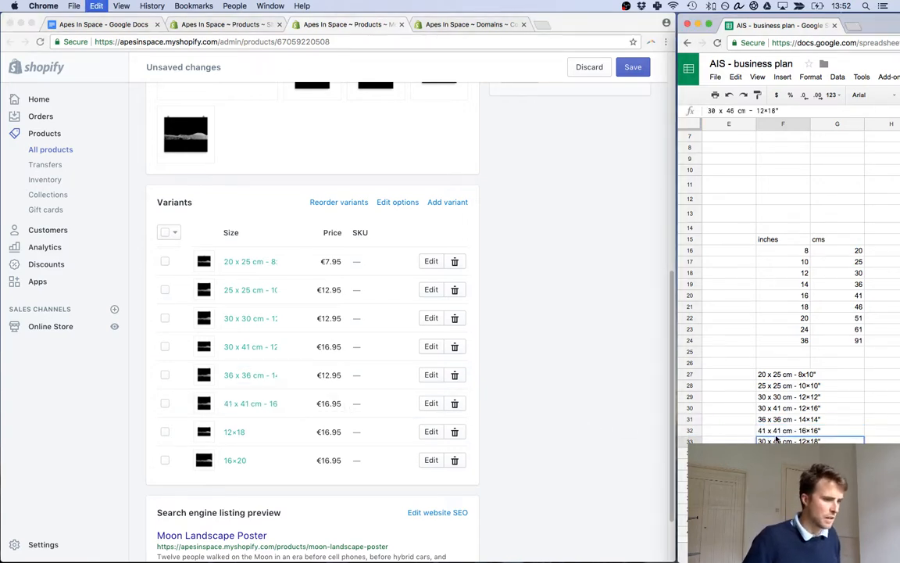
{"action": "left_click", "coordinate": [242, 431]}
{"action": "left_click", "coordinate": [235, 432]}
{"action": "key", "text": "super+a"}
{"action": "key", "text": "super+v"}
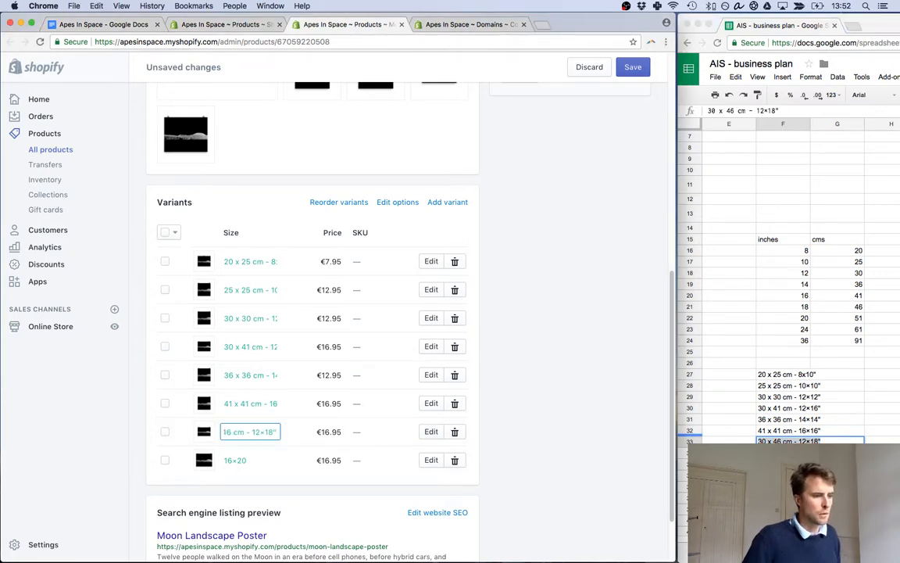
Rename the Moon Landscape Poster's 16×20 size variant to 41 x 51 cm - 16×20", then save and close the product.
{"action": "left_click", "coordinate": [781, 464]}
{"action": "left_click", "coordinate": [782, 464]}
{"action": "key", "text": "super+c"}
{"action": "key", "text": "super+c"}
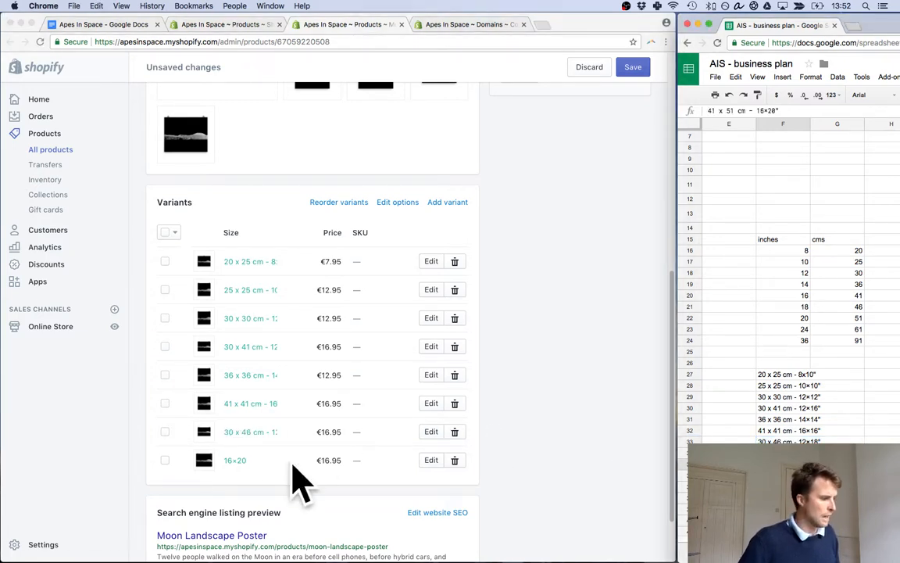
{"action": "left_click", "coordinate": [235, 460]}
{"action": "key", "text": "super+a"}
{"action": "key", "text": "super+v"}
{"action": "left_click", "coordinate": [598, 335]}
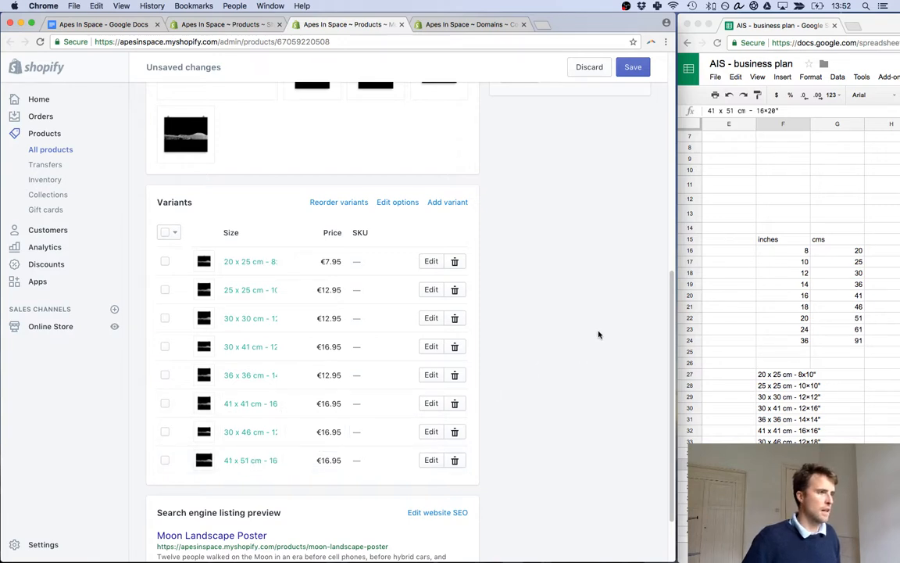
{"action": "left_click", "coordinate": [635, 70]}
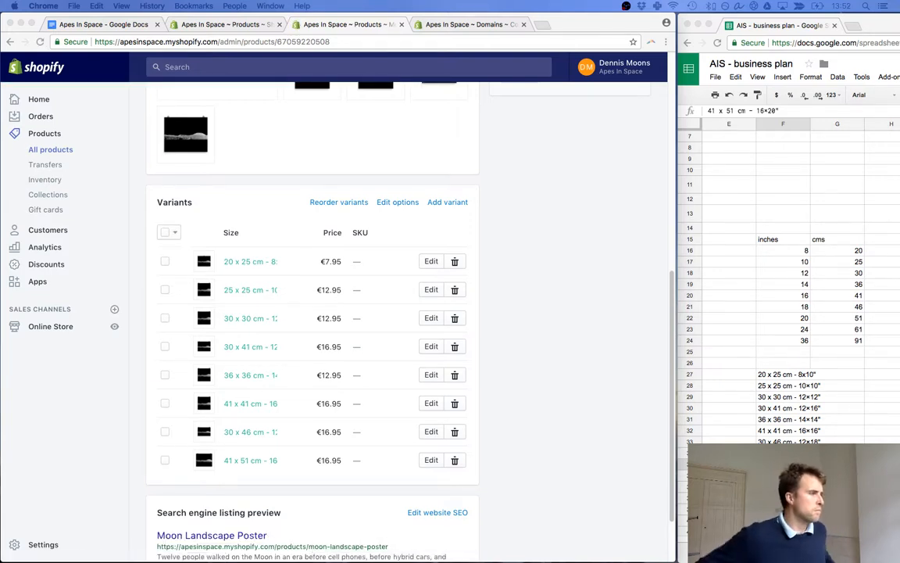
{"action": "left_click", "coordinate": [403, 25]}
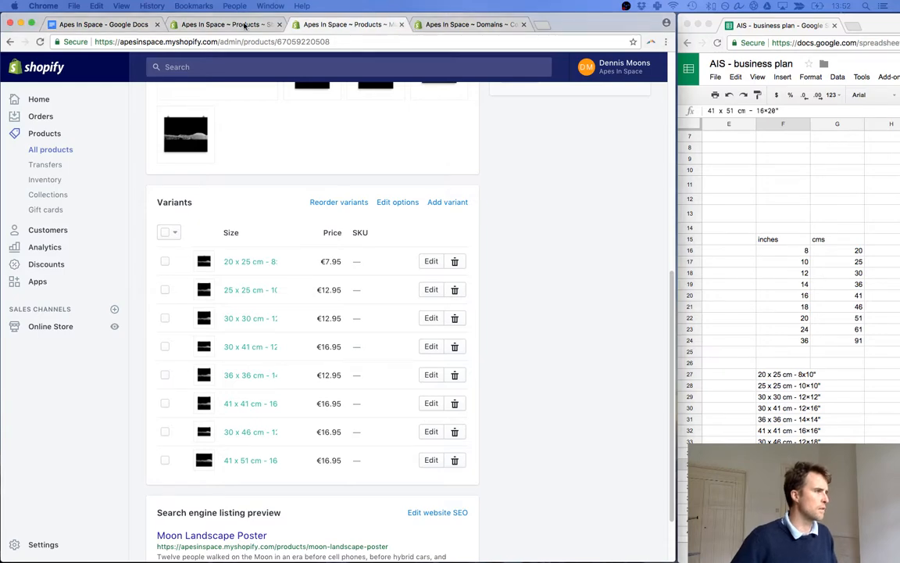
Open the Morning Sun Poster from the product list in a new browser tab and switch to it.
{"action": "left_click", "coordinate": [241, 24]}
{"action": "right_click", "coordinate": [260, 283]}
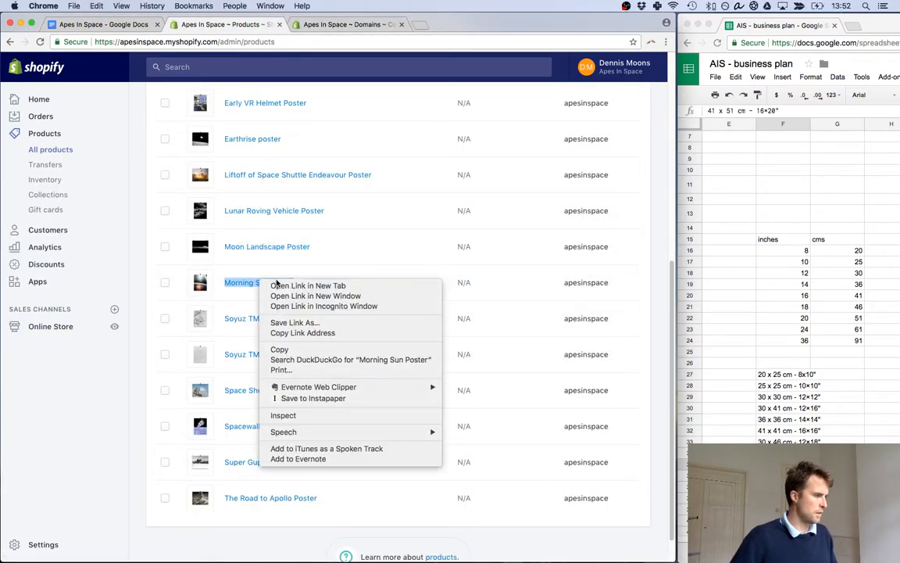
{"action": "left_click", "coordinate": [277, 285]}
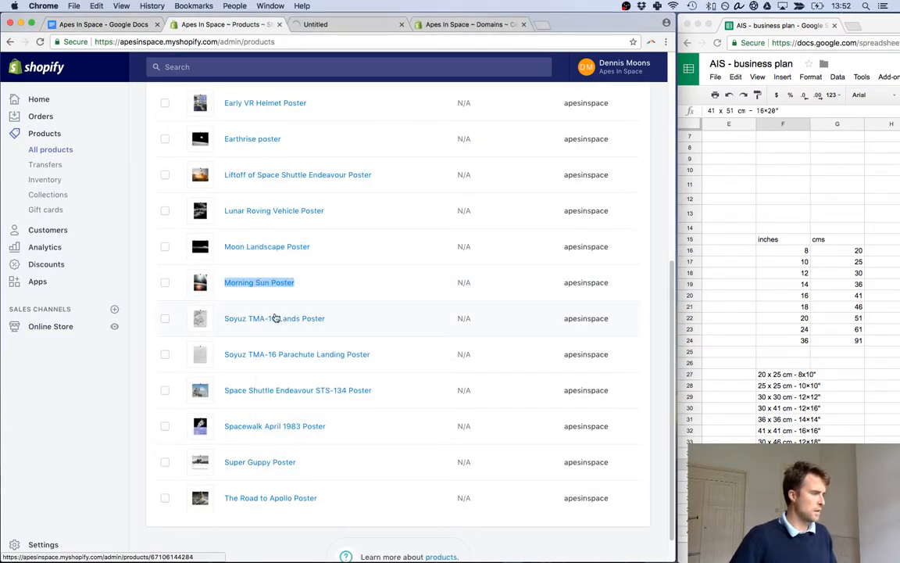
{"action": "left_click", "coordinate": [337, 37]}
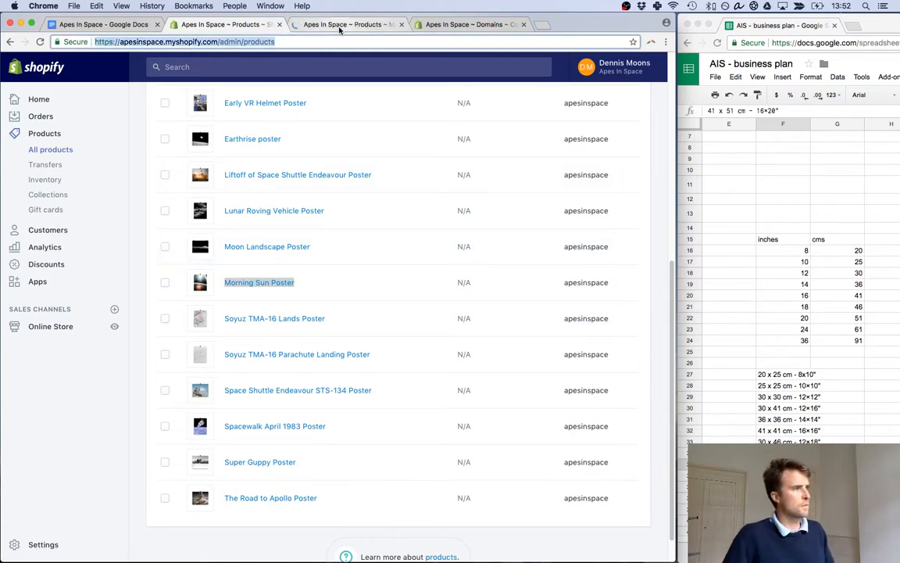
{"action": "left_click", "coordinate": [340, 24]}
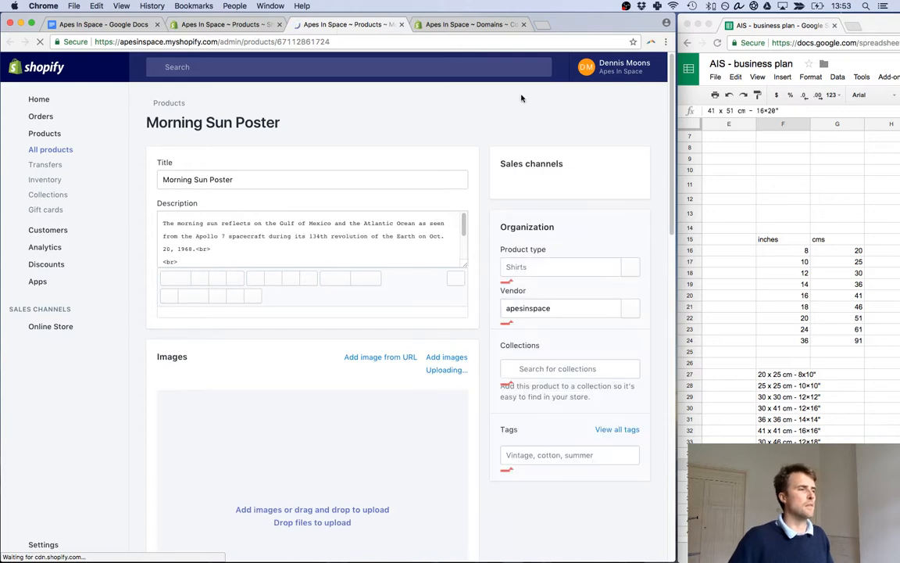
Rename the Morning Sun Poster's 8×10 size variant to the spreadsheet entry 20 x 25 cm - 8x10".
{"action": "scroll", "coordinate": [668, 265], "scroll_direction": "down", "scroll_amount": 5}
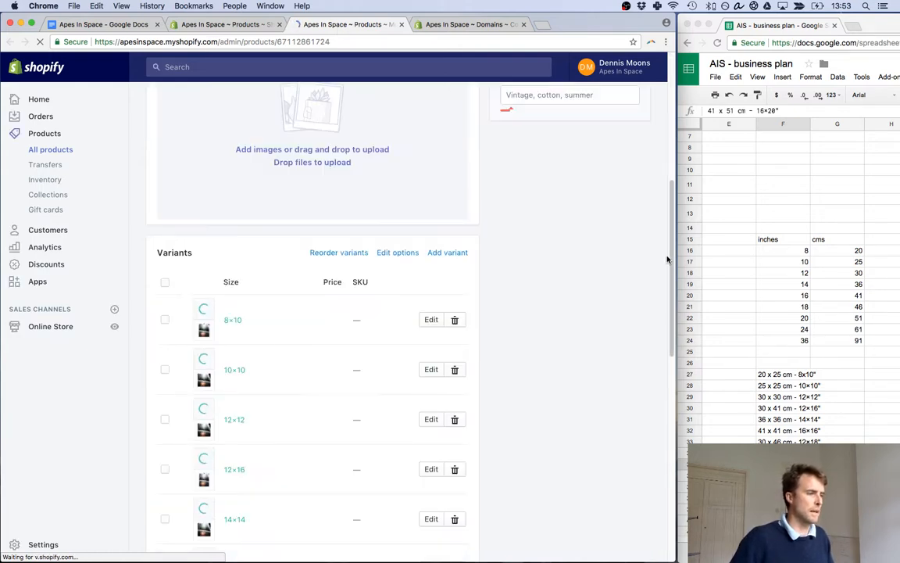
{"action": "left_click", "coordinate": [808, 374]}
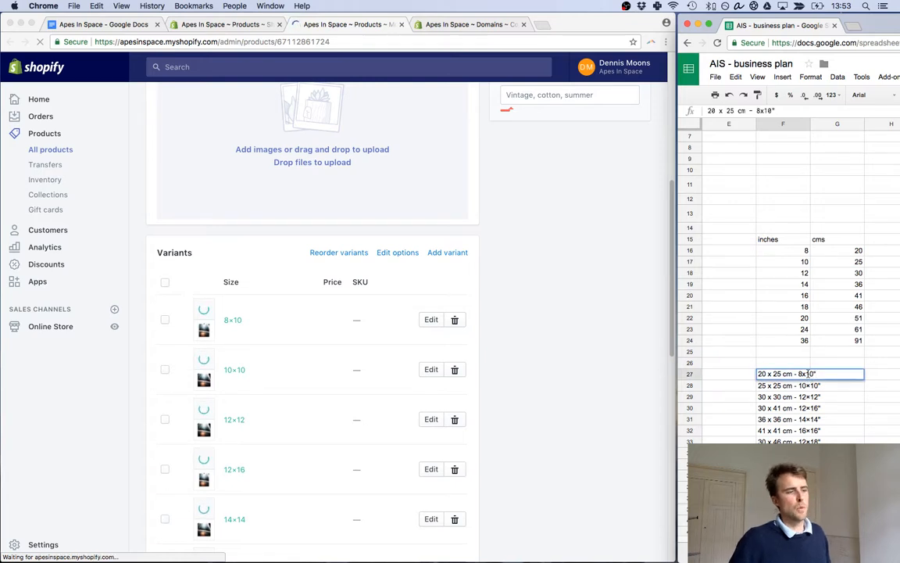
{"action": "left_click_drag", "start_coordinate": [818, 374], "coordinate": [704, 356]}
{"action": "key", "text": "super+c"}
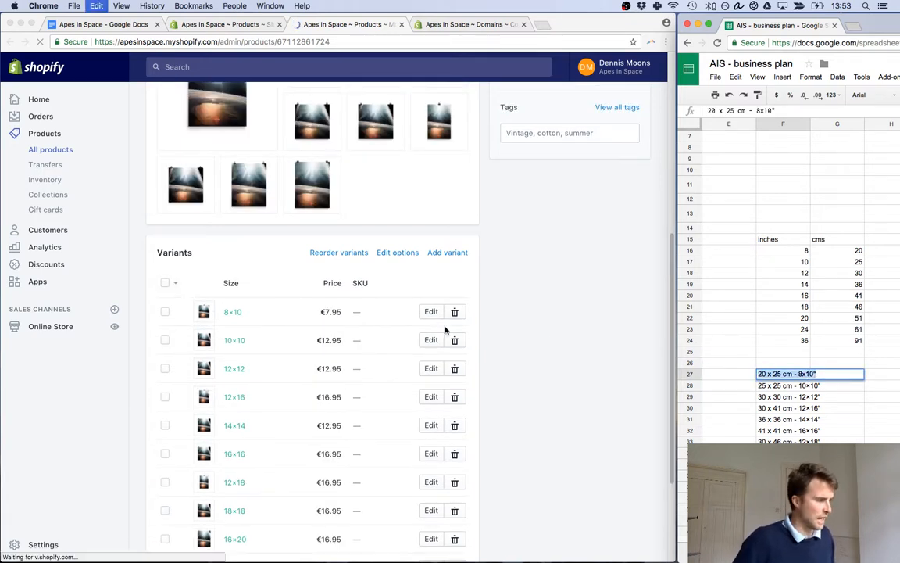
{"action": "left_click", "coordinate": [232, 312]}
{"action": "key", "text": "super+v"}
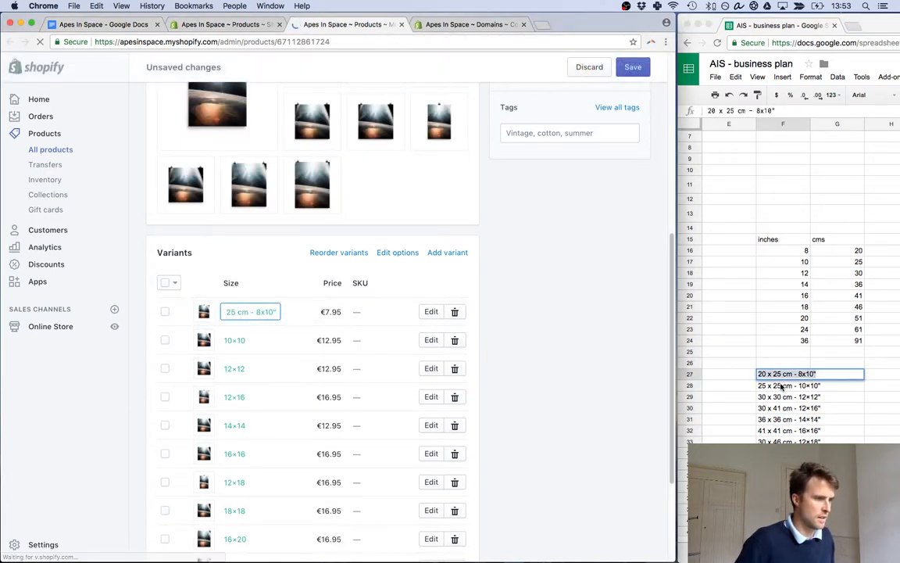
Rename the 10×10 and 12×12 size variants to the spreadsheet entries 25 x 25 cm - 10×10" and 30 x 30 cm - 12×12".
{"action": "left_click", "coordinate": [779, 385]}
{"action": "left_click", "coordinate": [776, 384]}
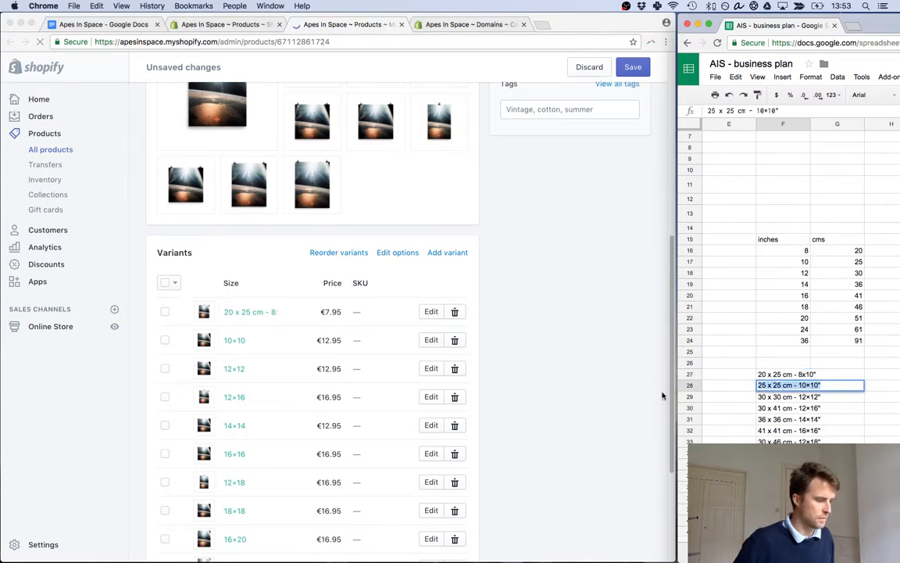
{"action": "left_click", "coordinate": [235, 340]}
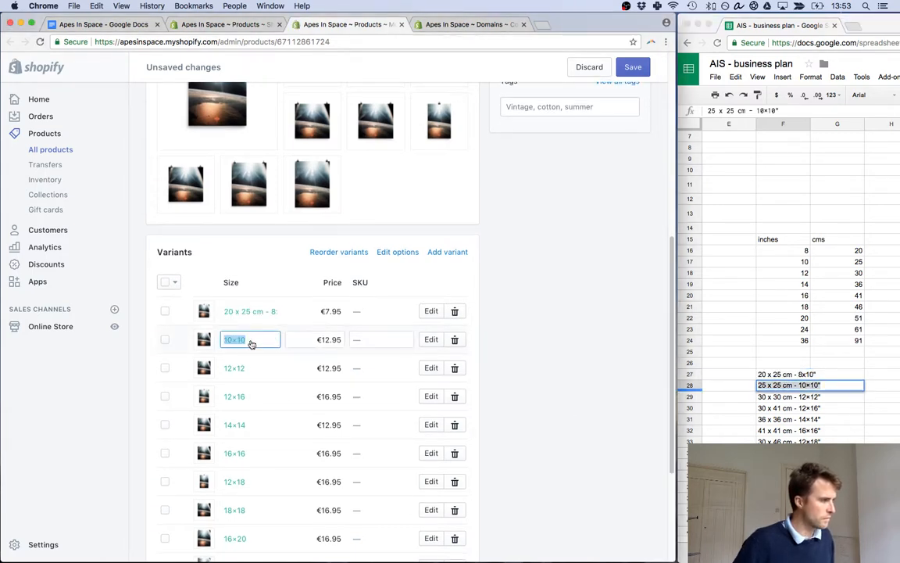
{"action": "key", "text": "super+v"}
{"action": "left_click", "coordinate": [770, 397]}
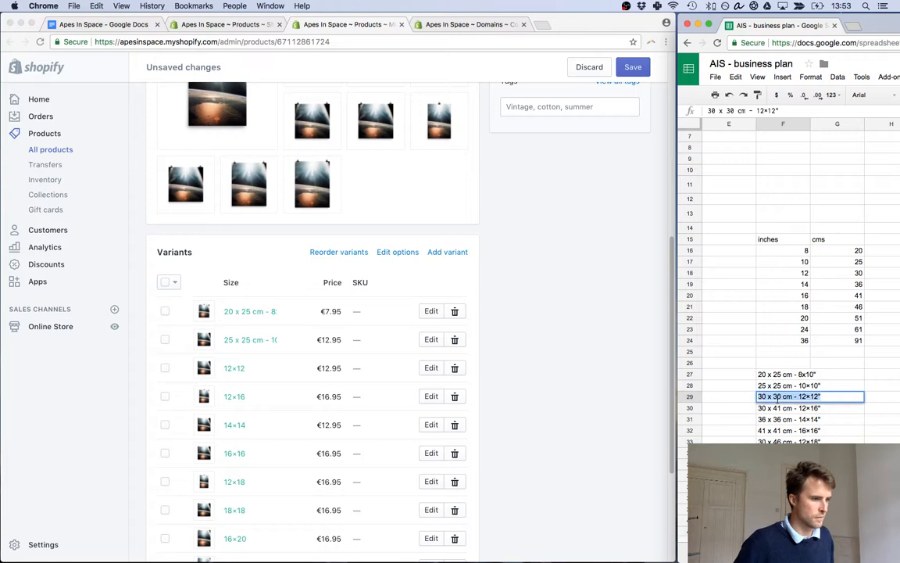
{"action": "key", "text": "super+c"}
{"action": "left_click", "coordinate": [236, 368]}
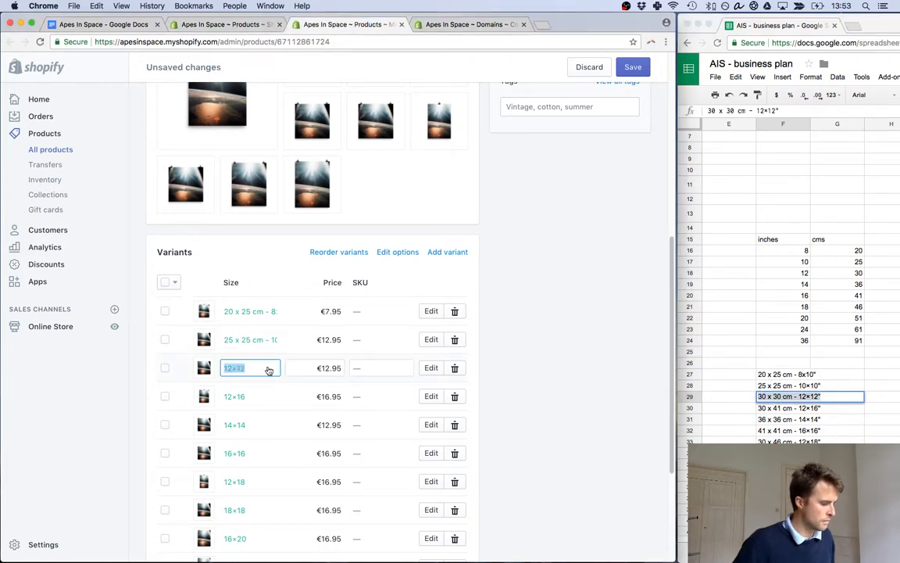
{"action": "key", "text": "super+v"}
Rename the 12×16 and 14×14 size variants to the spreadsheet entries 30 x 41 cm - 12×16" and 36 x 36 cm - 14×14".
{"action": "left_click", "coordinate": [770, 408]}
{"action": "key", "text": "super+c"}
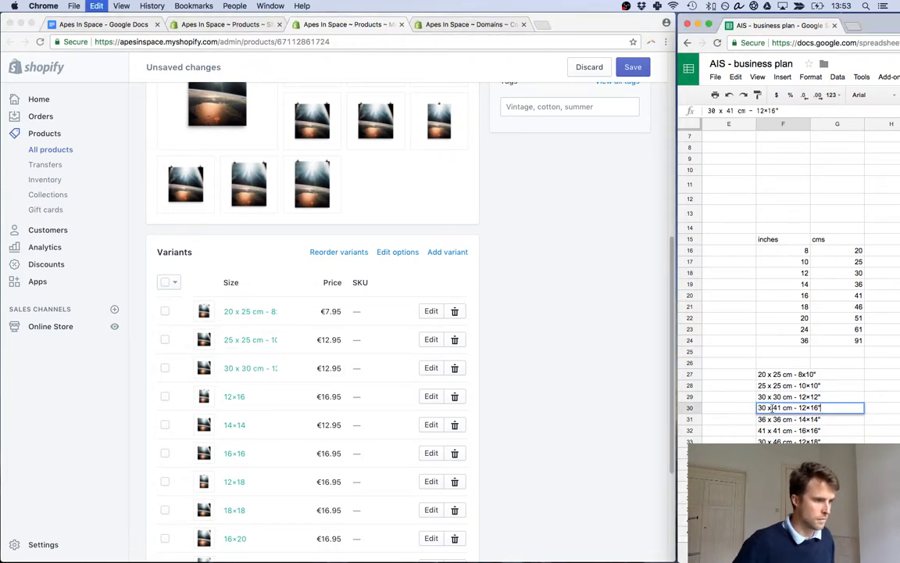
{"action": "left_click", "coordinate": [236, 396]}
{"action": "key", "text": "super+v"}
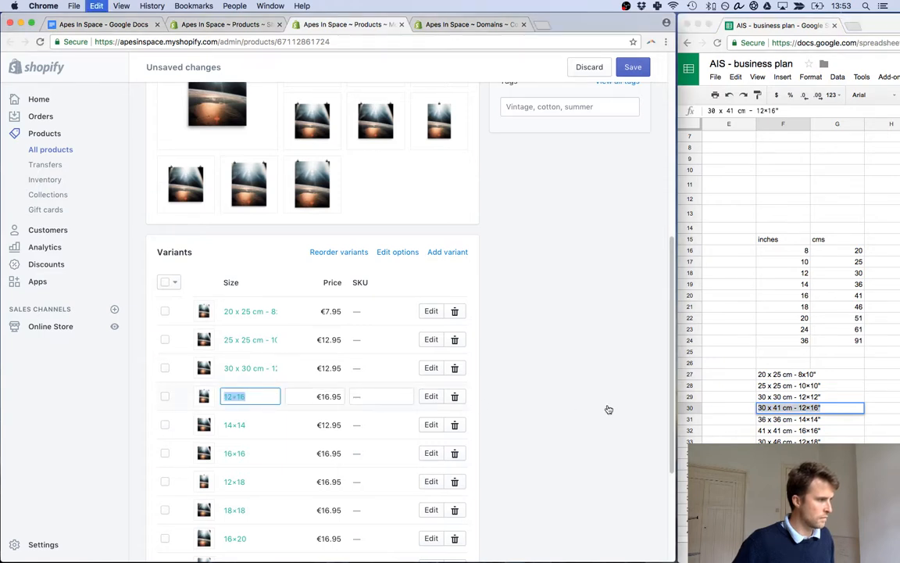
{"action": "left_click", "coordinate": [767, 420]}
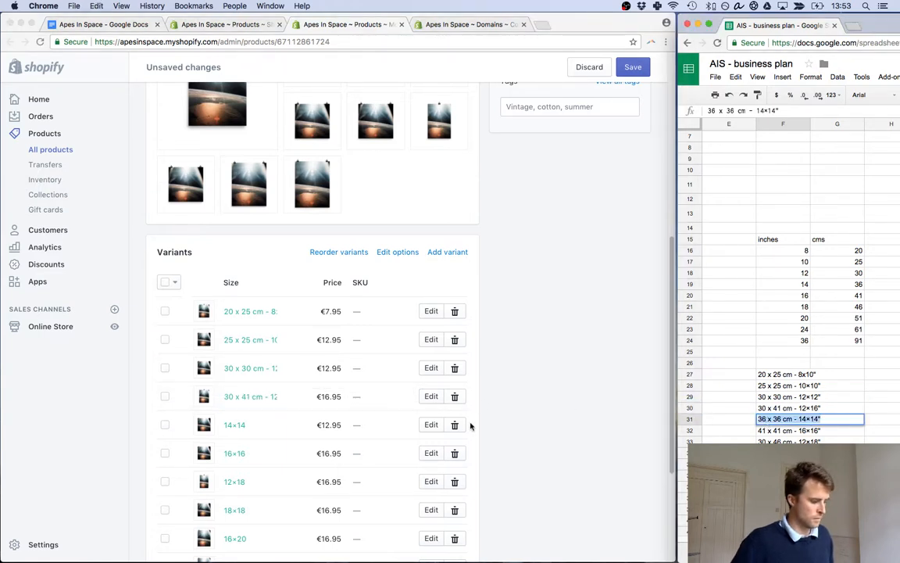
{"action": "left_click", "coordinate": [235, 425]}
{"action": "key", "text": "super+v"}
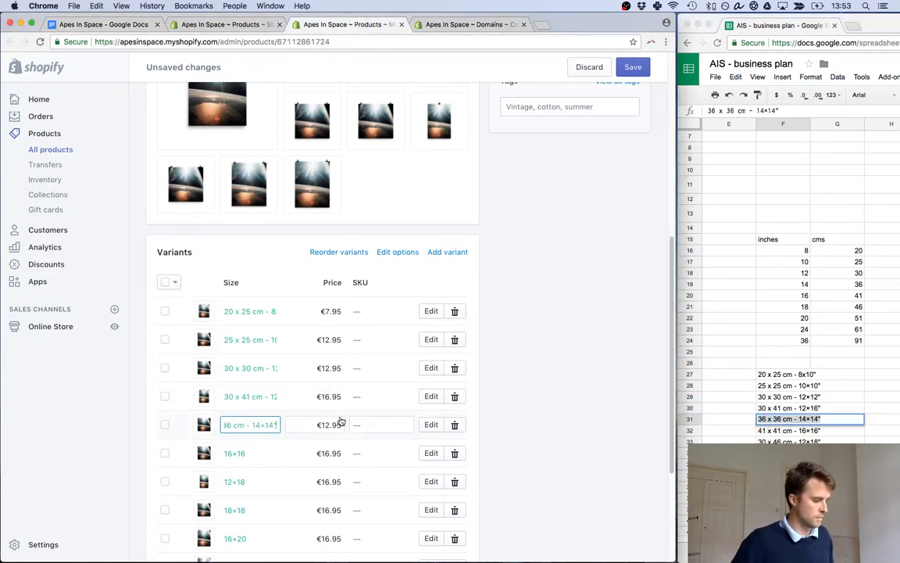
Rename the 16×16 and 12×18 size variants to the spreadsheet entries 41 x 41 cm - 16×16" and 30 x 46 cm - 12×18".
{"action": "left_click", "coordinate": [770, 430]}
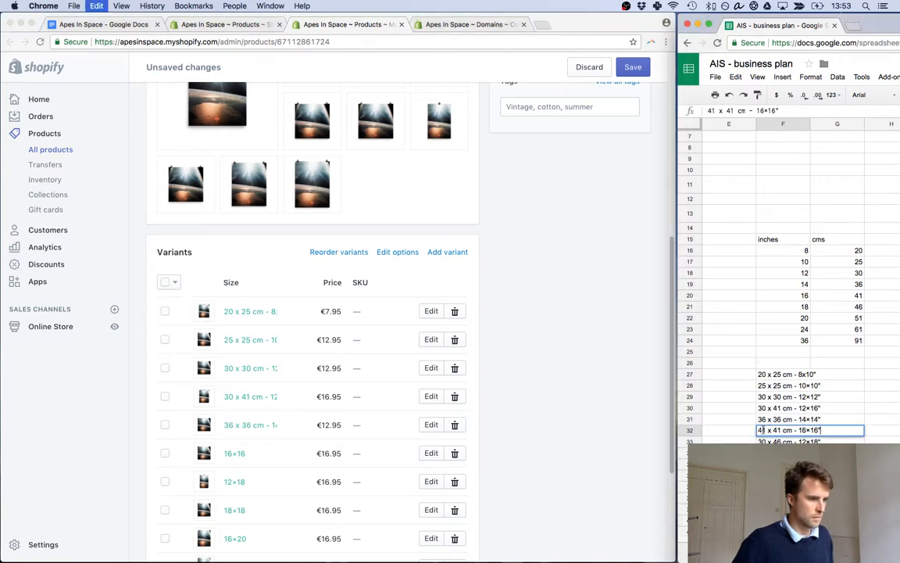
{"action": "left_click", "coordinate": [236, 453]}
{"action": "key", "text": "super+v"}
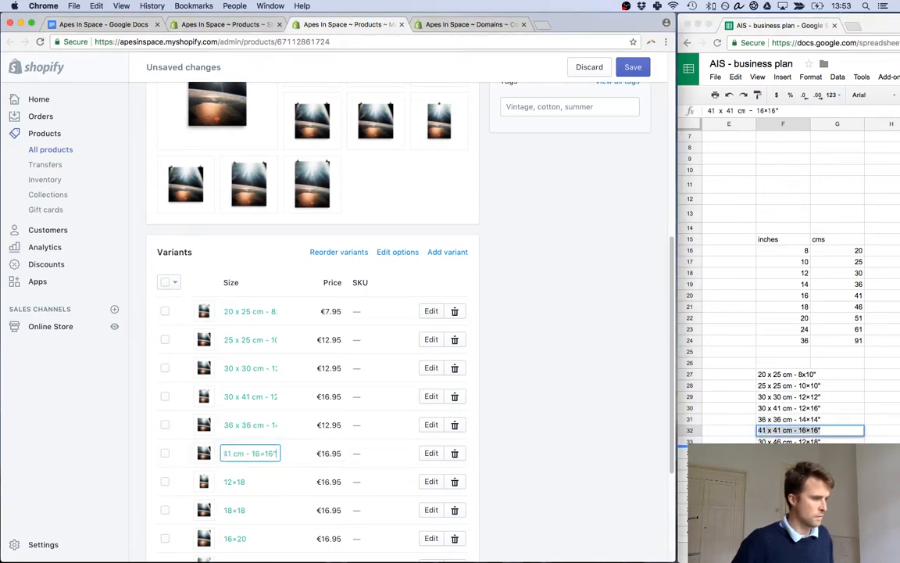
{"action": "left_click", "coordinate": [786, 441]}
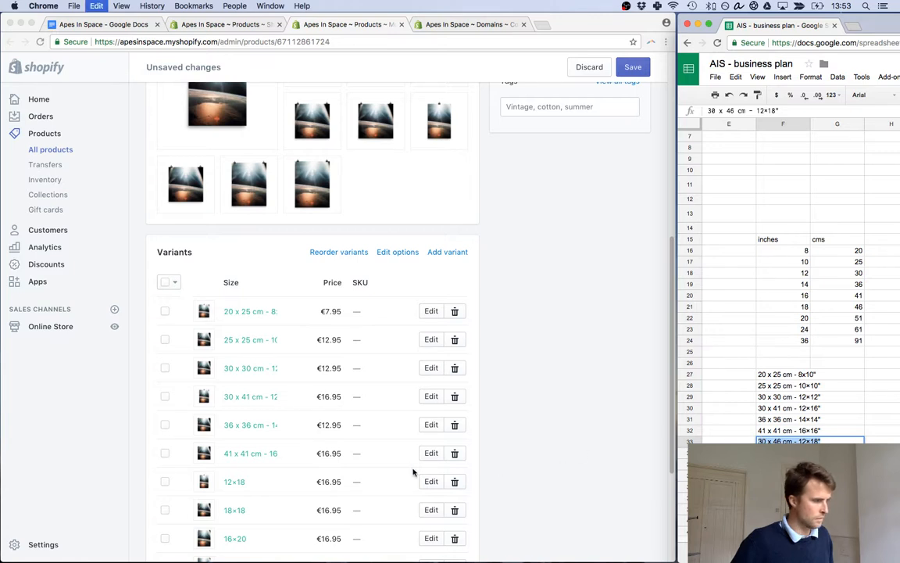
{"action": "left_click", "coordinate": [249, 484]}
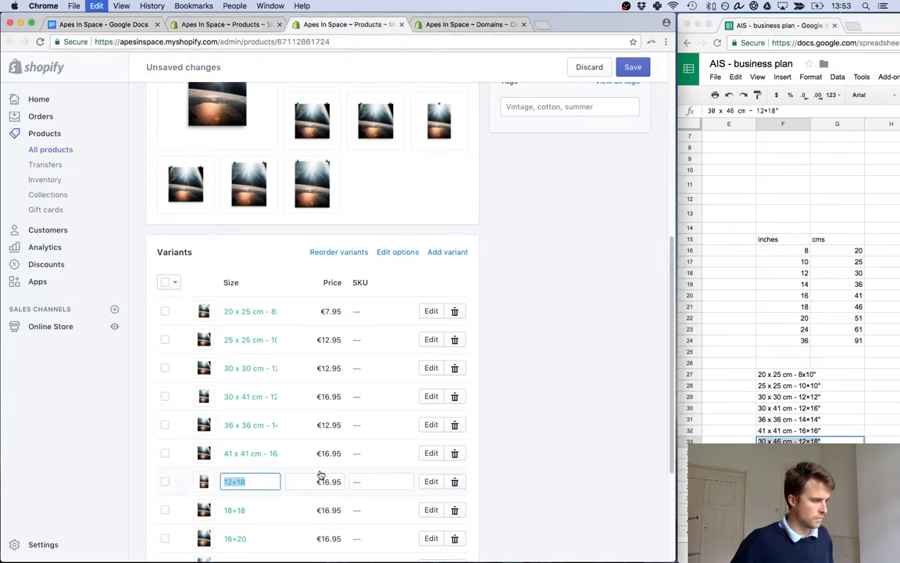
{"action": "key", "text": "super+v"}
Rename the 18×18 and 16×20 size variants to the spreadsheet entries 46 x 46 cm - 18×18" and 41 x 51 cm - 16×20".
{"action": "left_click", "coordinate": [786, 453]}
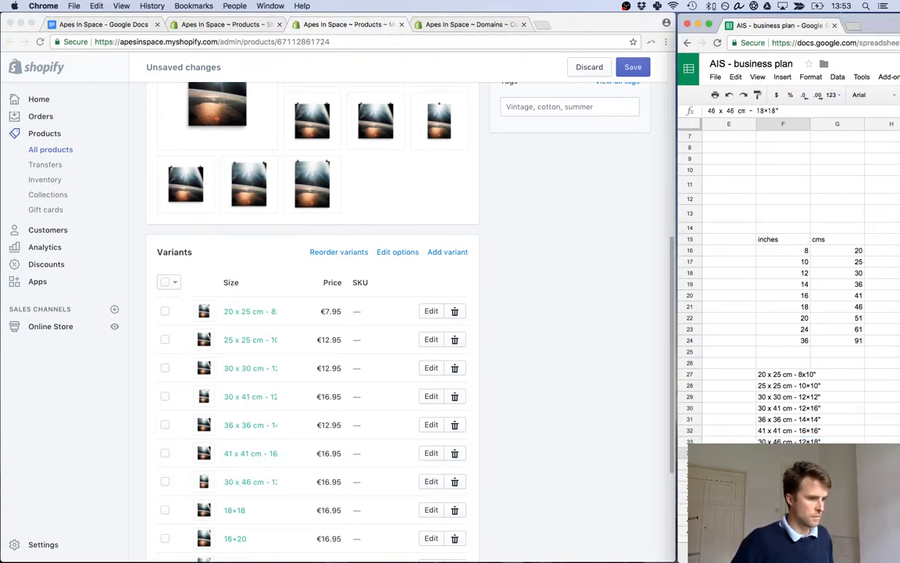
{"action": "left_click", "coordinate": [238, 512]}
{"action": "key", "text": "super+v"}
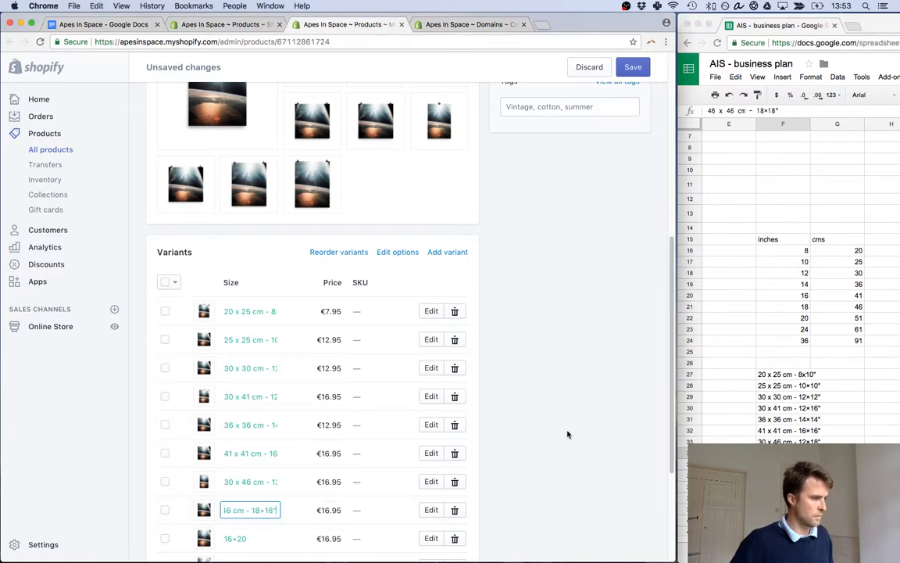
{"action": "scroll", "coordinate": [672, 455], "scroll_direction": "down", "scroll_amount": 2}
{"action": "left_click", "coordinate": [785, 464]}
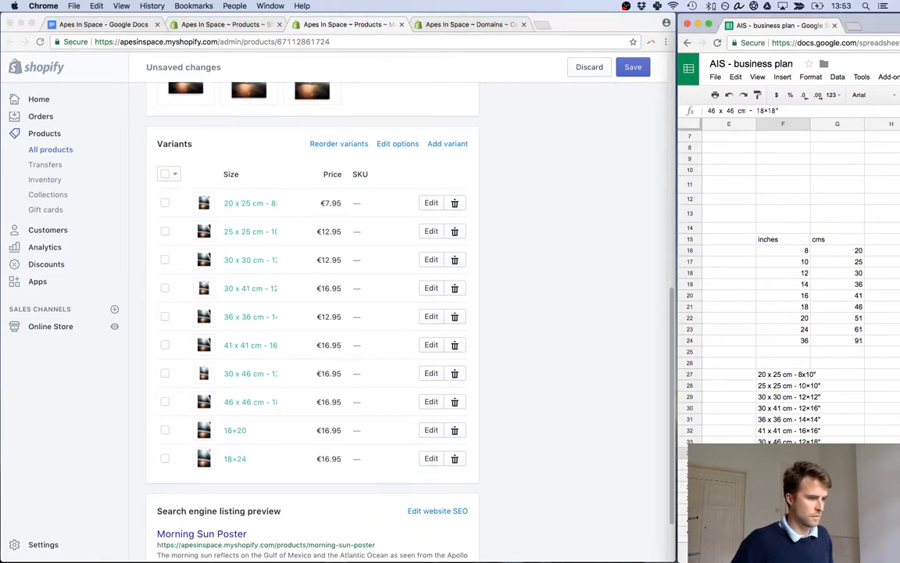
{"action": "key", "text": "super+c"}
{"action": "left_click", "coordinate": [237, 430]}
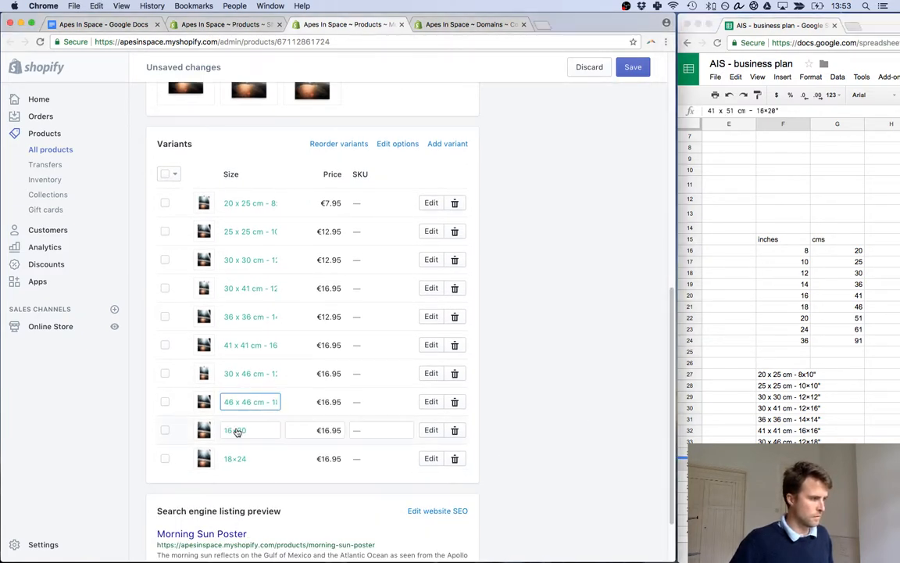
{"action": "left_click", "coordinate": [243, 430]}
{"action": "key", "text": "super+v"}
Rename the 18×24 size variant to the spreadsheet entry 46 x 61 cm - 18×24" and save the Morning Sun Poster.
{"action": "left_click", "coordinate": [786, 475]}
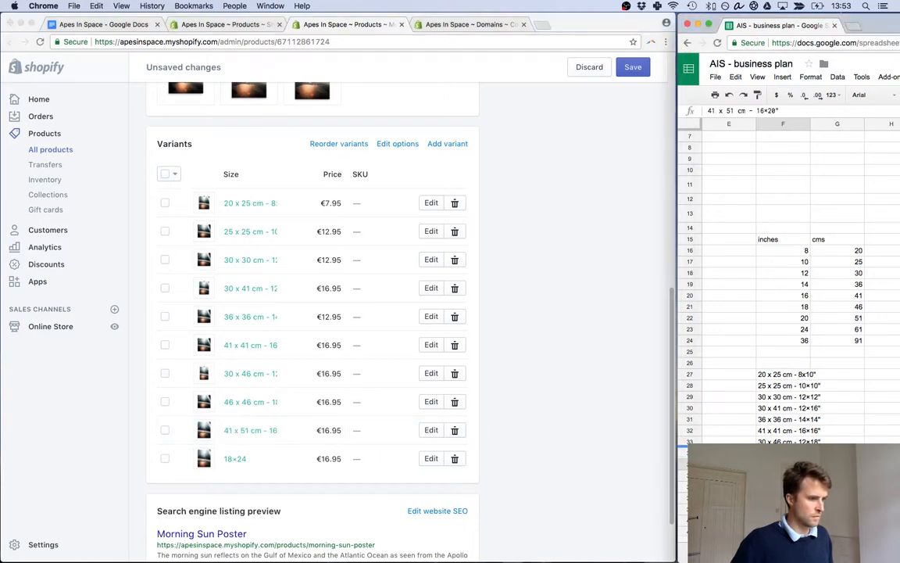
{"action": "key", "text": "super+c"}
{"action": "left_click", "coordinate": [237, 459]}
{"action": "left_click", "coordinate": [239, 459]}
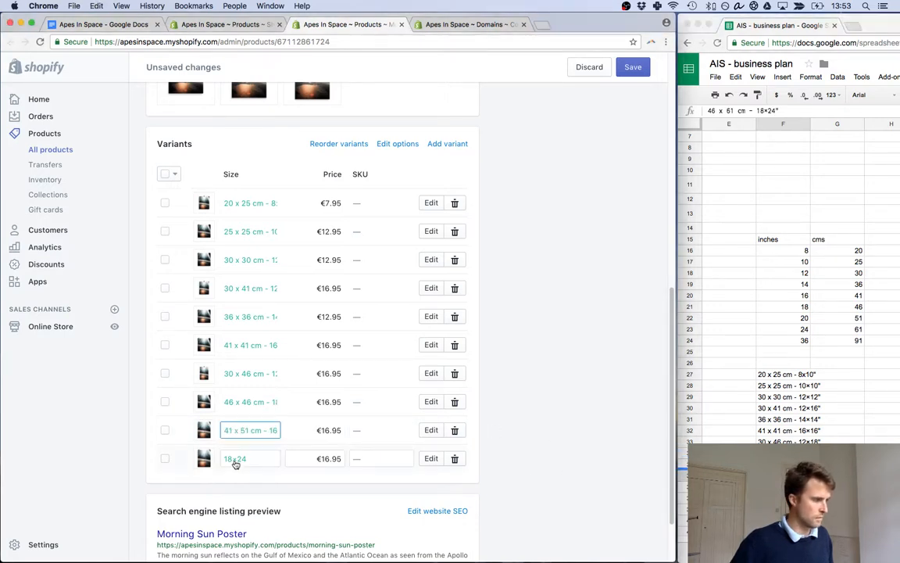
{"action": "key", "text": "super+v"}
{"action": "left_click", "coordinate": [581, 410]}
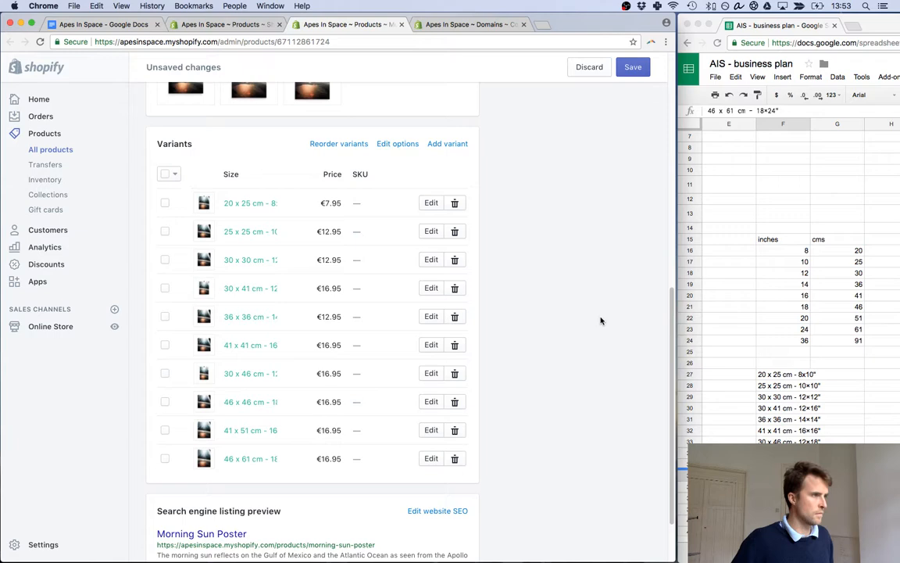
{"action": "left_click", "coordinate": [629, 73]}
Open the Soyuz TMA-16 Lands Poster product from the product list in a new browser tab.
{"action": "left_click", "coordinate": [255, 25]}
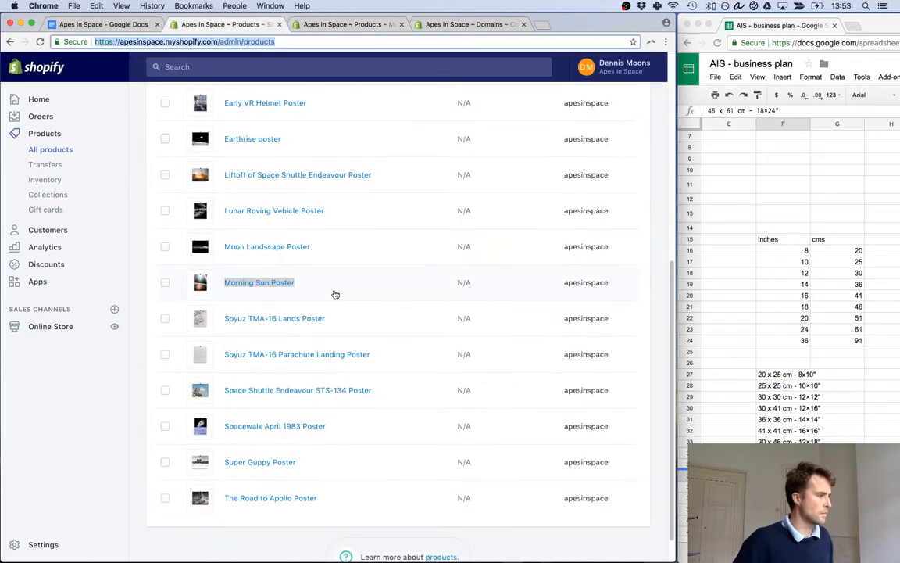
{"action": "right_click", "coordinate": [290, 320]}
{"action": "left_click", "coordinate": [302, 318]}
{"action": "left_click", "coordinate": [383, 26]}
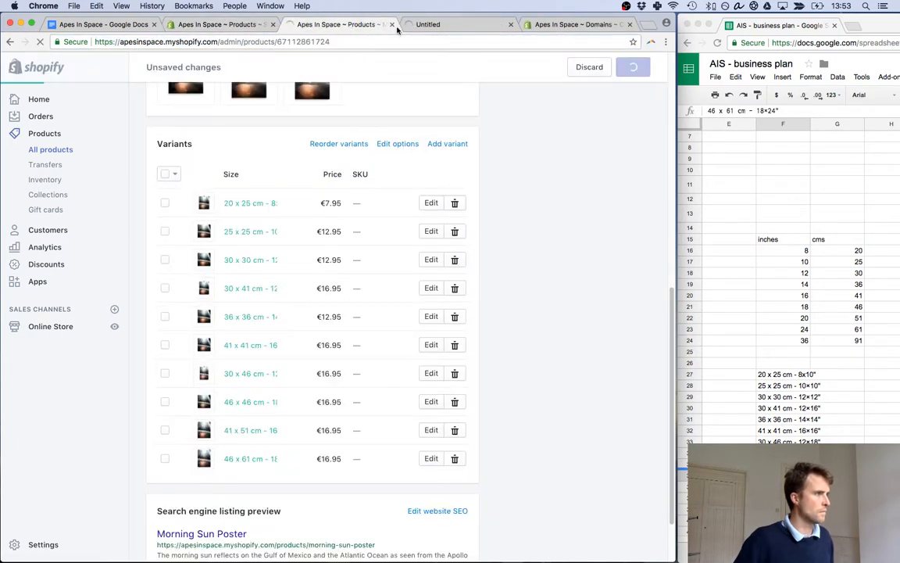
Verify the apesinspace.co domain connection again and close the saved Morning Sun Poster page.
{"action": "left_click", "coordinate": [556, 25]}
{"action": "left_click", "coordinate": [538, 426]}
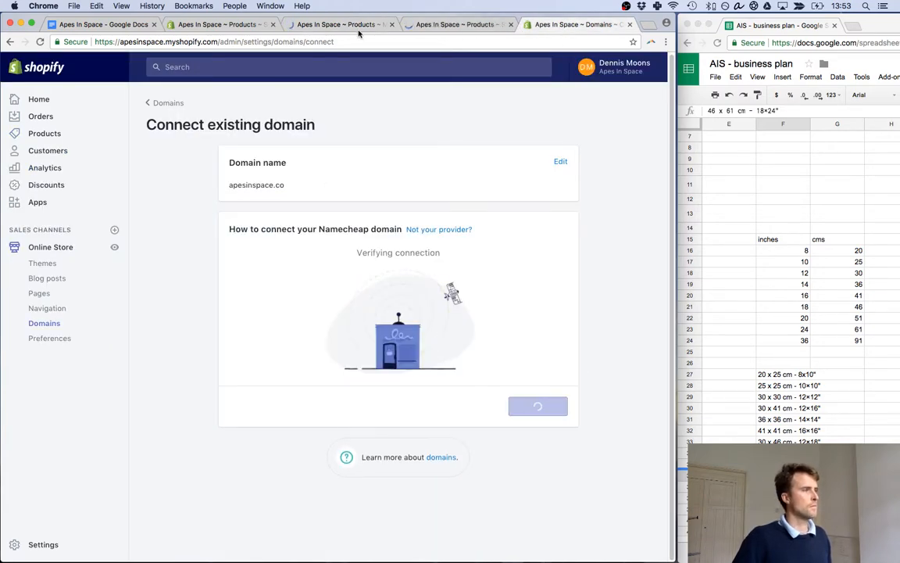
{"action": "left_click", "coordinate": [362, 29]}
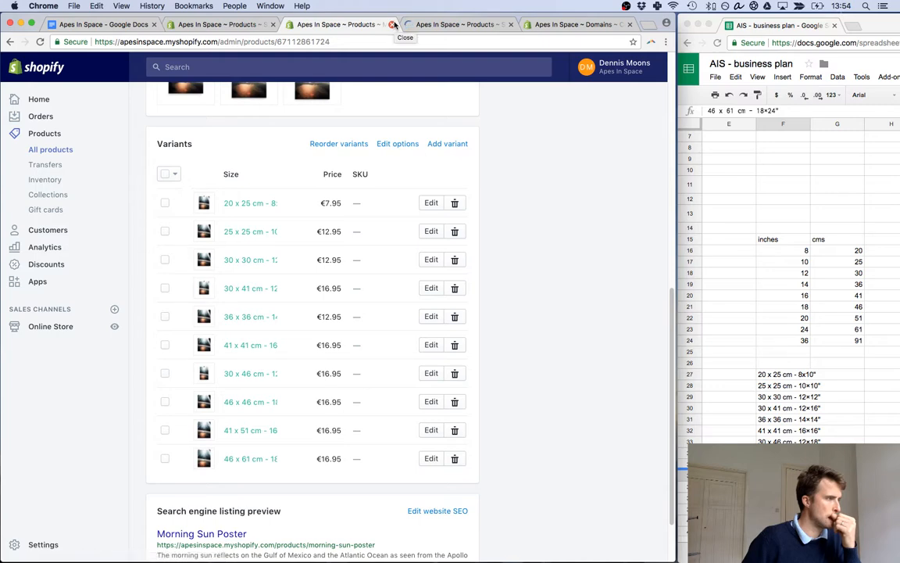
{"action": "left_click", "coordinate": [393, 24]}
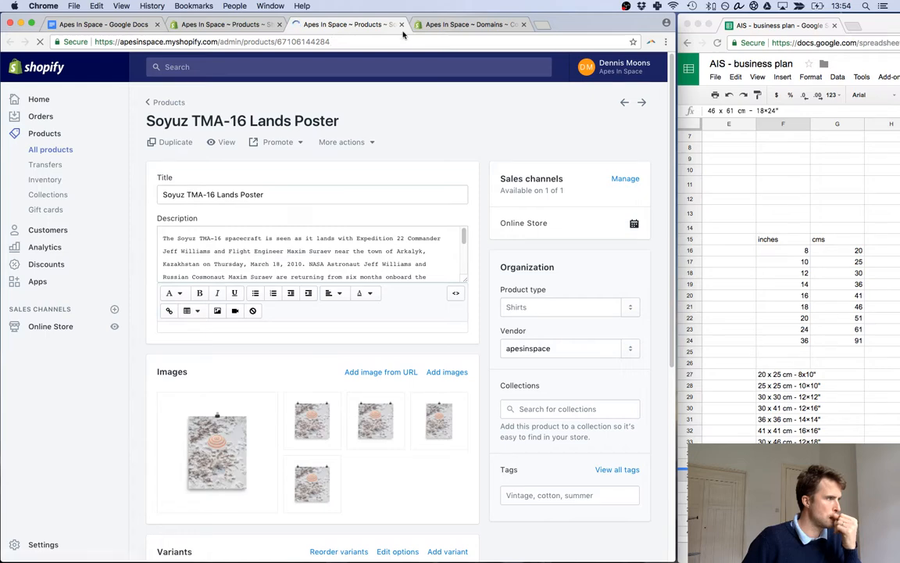
{"action": "left_click", "coordinate": [422, 25]}
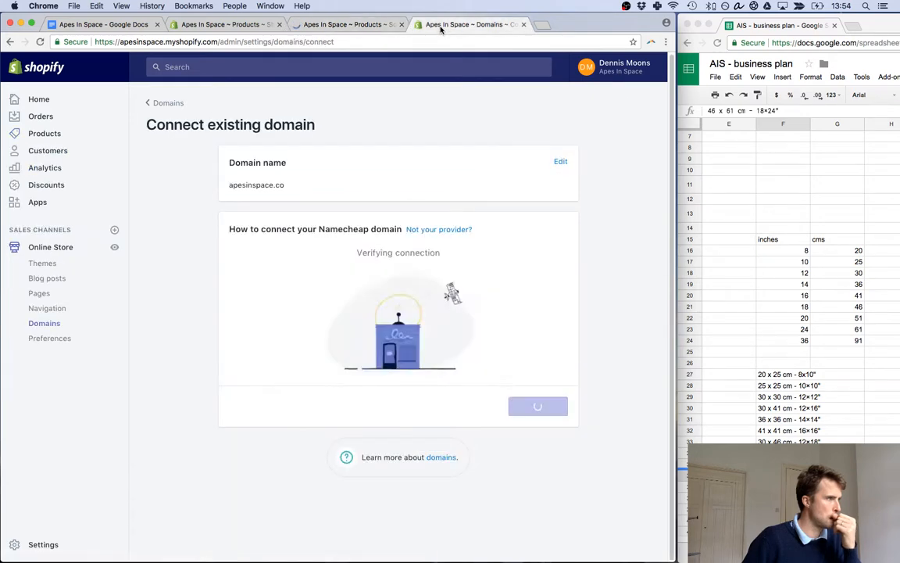
{"action": "left_click", "coordinate": [353, 24]}
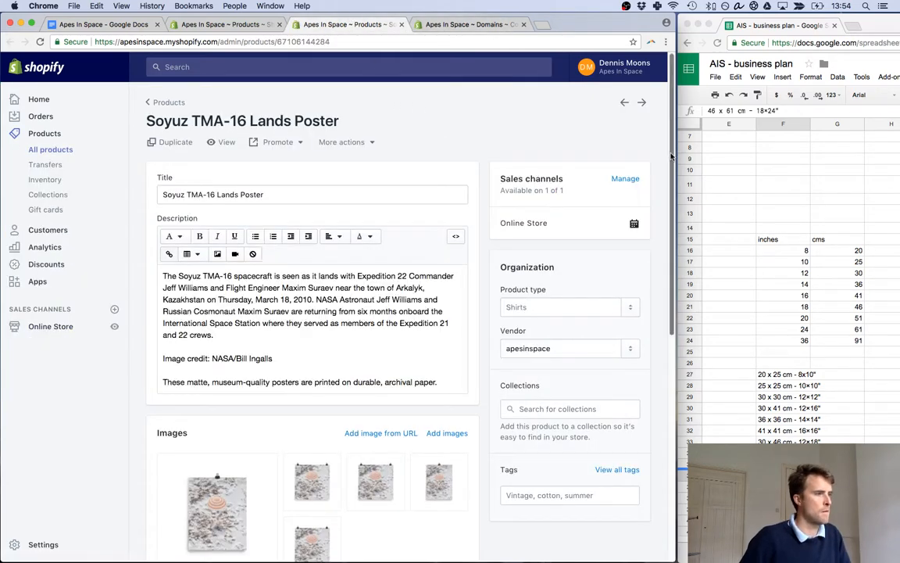
Rename the Soyuz TMA-16 Lands Poster's 8×10 and 10×10 variants to the spreadsheet entries 20 x 25 cm - 8x10" and 25 x 25 cm - 10×10".
{"action": "scroll", "coordinate": [670, 182], "scroll_direction": "down", "scroll_amount": 10}
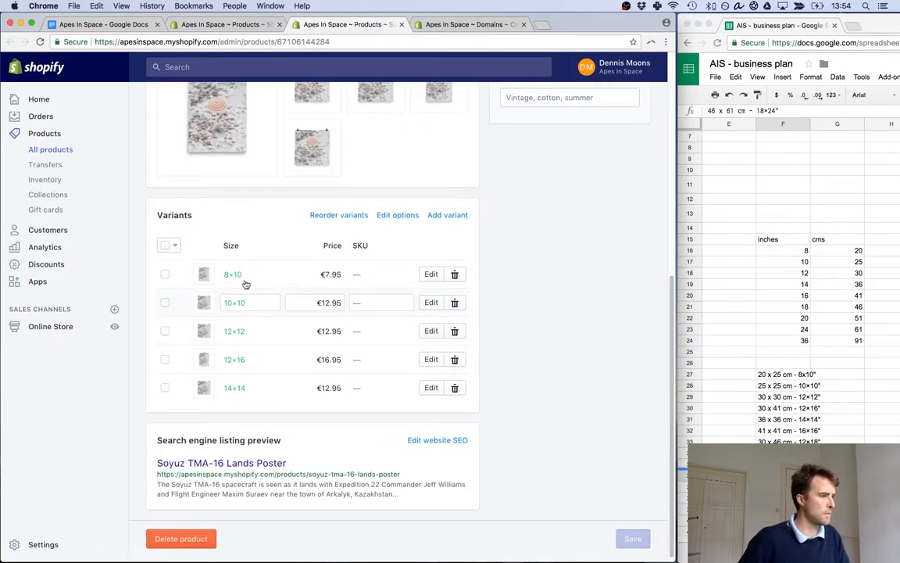
{"action": "left_click", "coordinate": [786, 374]}
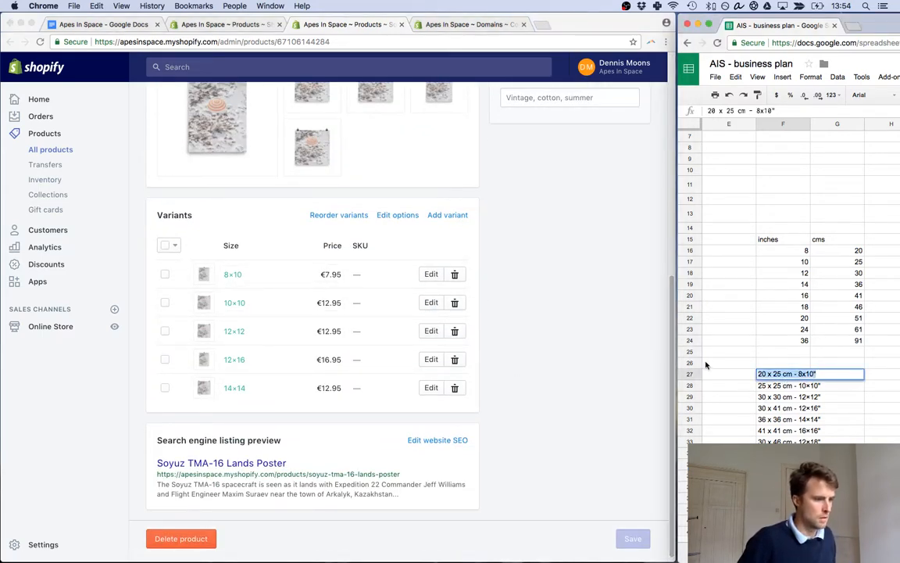
{"action": "key", "text": "super+c"}
{"action": "left_click", "coordinate": [238, 277]}
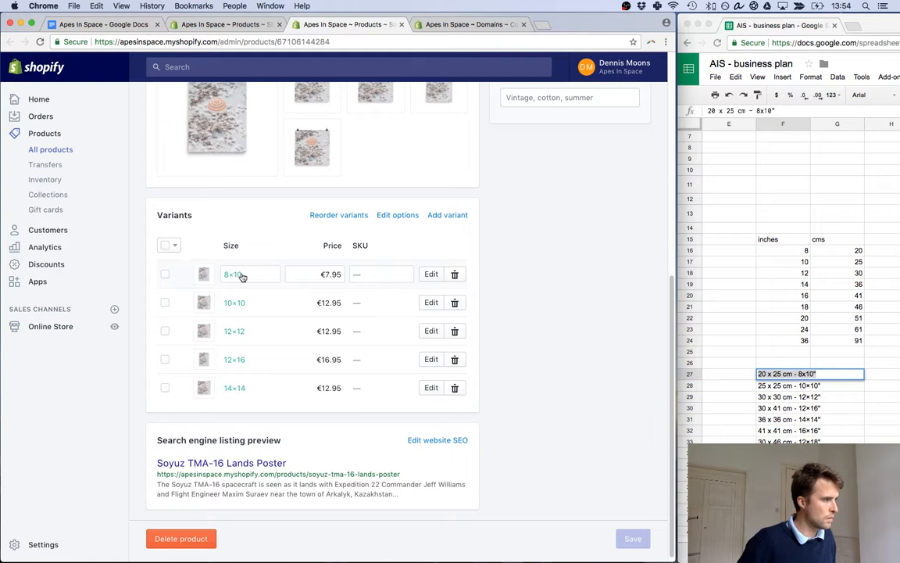
{"action": "double_click", "coordinate": [241, 275]}
{"action": "key", "text": "super+v"}
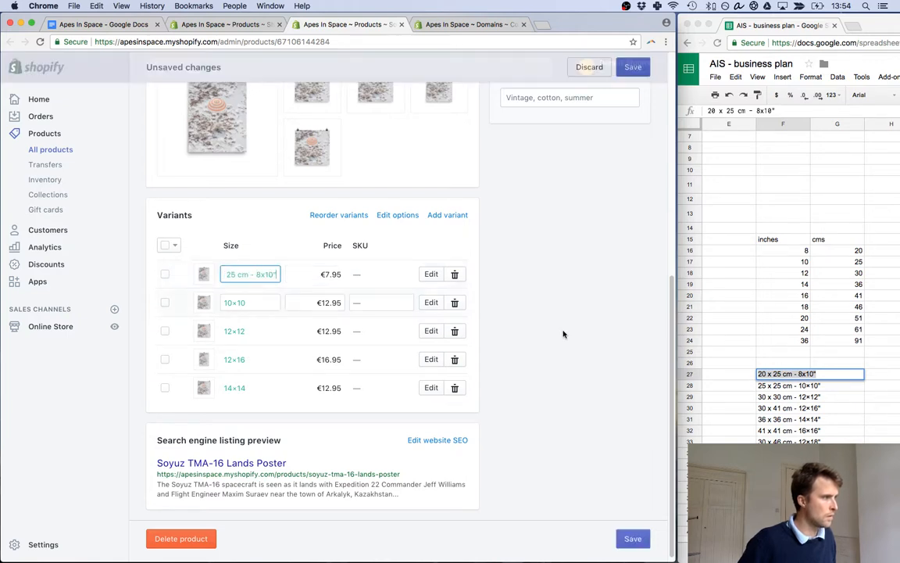
{"action": "left_click", "coordinate": [786, 386]}
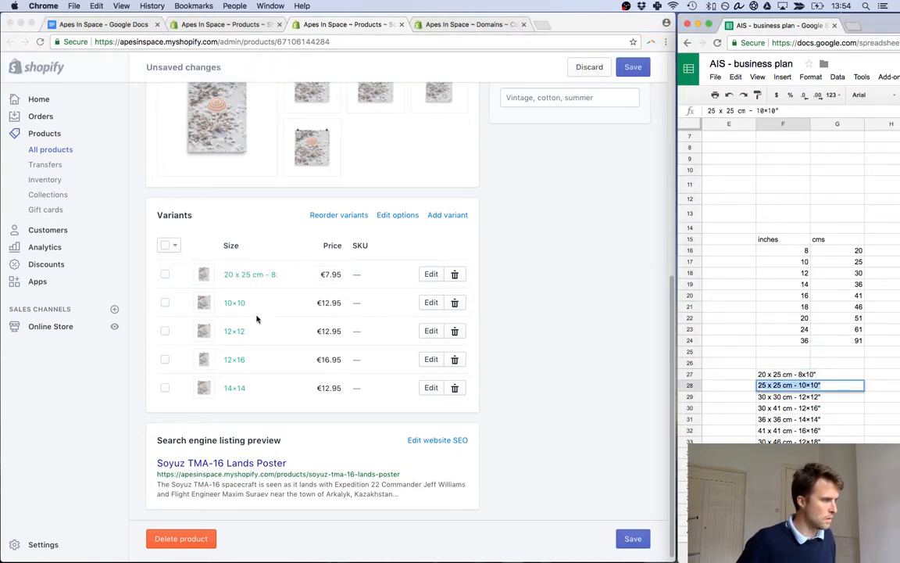
{"action": "left_click", "coordinate": [237, 304]}
{"action": "double_click", "coordinate": [237, 303]}
{"action": "key", "text": "super+v"}
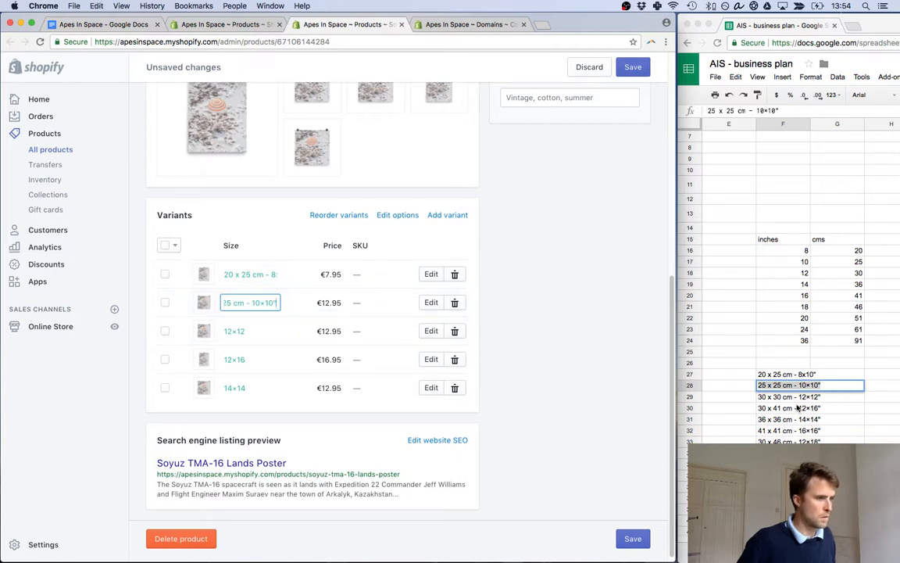
Rename the 12×12 and 12×16 size variants to the spreadsheet entries 30 x 30 cm - 12×12" and 30 x 41 cm - 12×16".
{"action": "left_click", "coordinate": [785, 396]}
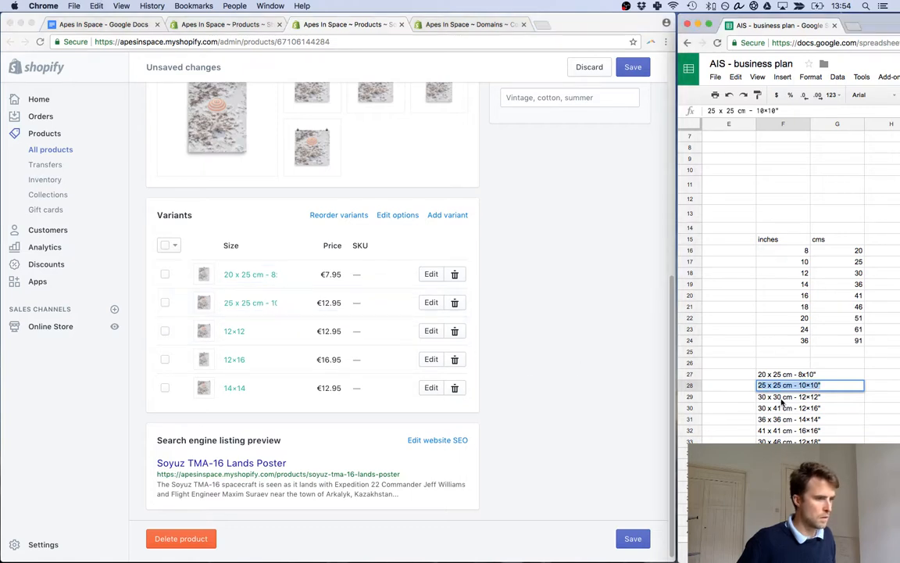
{"action": "left_click", "coordinate": [247, 332]}
{"action": "double_click", "coordinate": [247, 331]}
{"action": "key", "text": "super+v"}
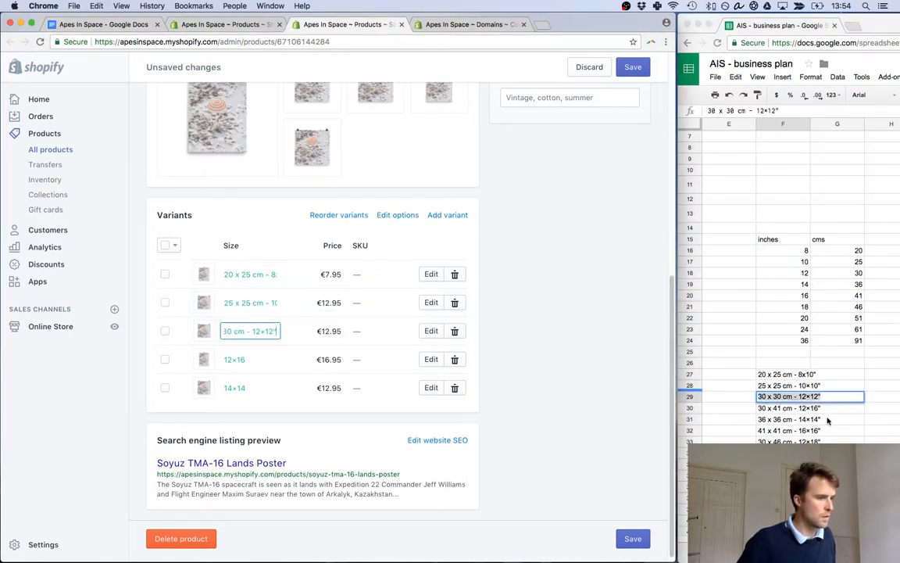
{"action": "left_click", "coordinate": [765, 409]}
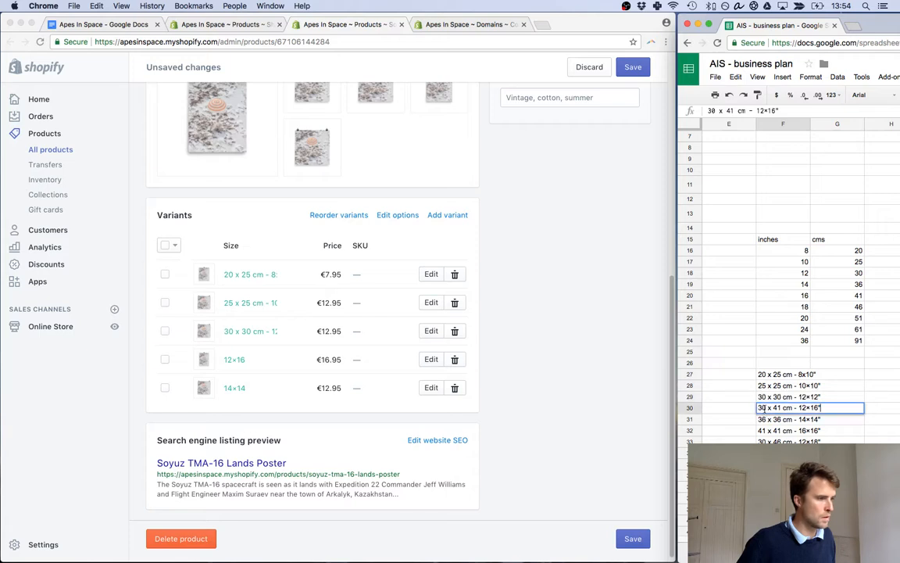
{"action": "left_click", "coordinate": [228, 360]}
{"action": "double_click", "coordinate": [266, 361]}
{"action": "key", "text": "super+v"}
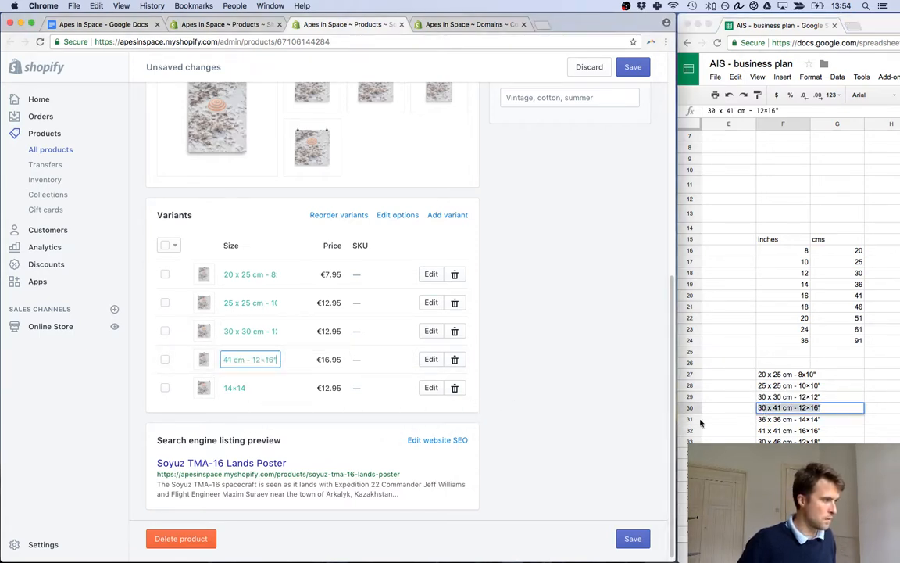
Rename the 14×14 size variant to the spreadsheet entry 36 x 36 cm - 14×14" and save the product.
{"action": "left_click", "coordinate": [781, 420]}
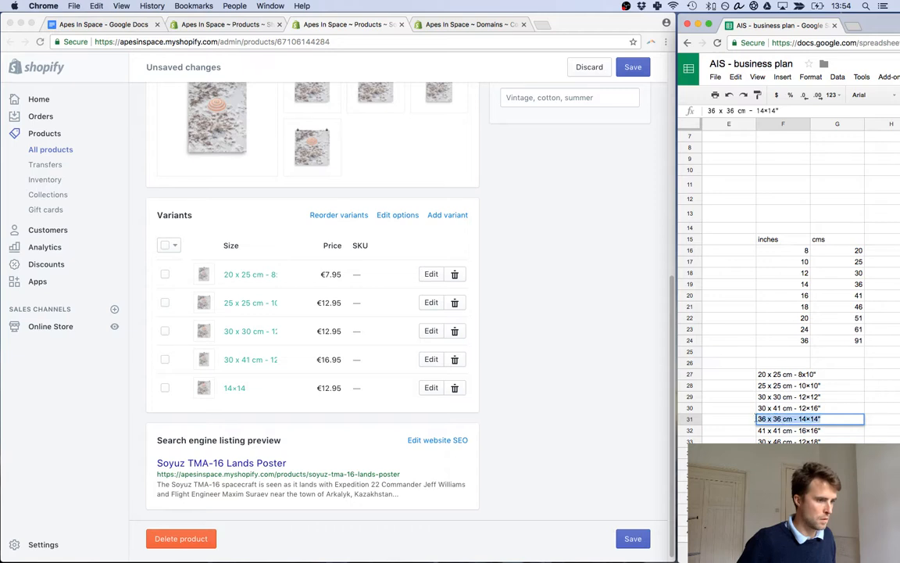
{"action": "left_click", "coordinate": [229, 392]}
{"action": "double_click", "coordinate": [235, 389]}
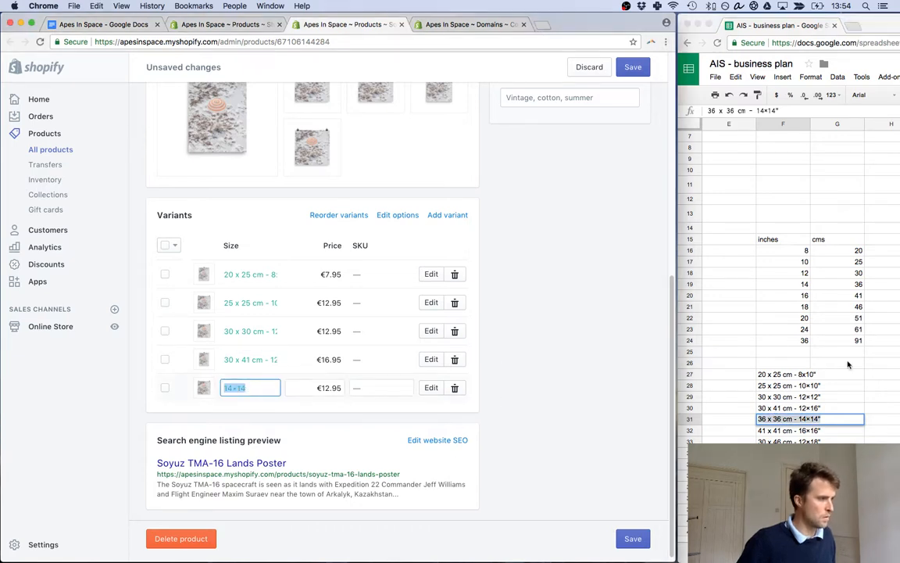
{"action": "key", "text": "super+v"}
{"action": "left_click", "coordinate": [633, 538]}
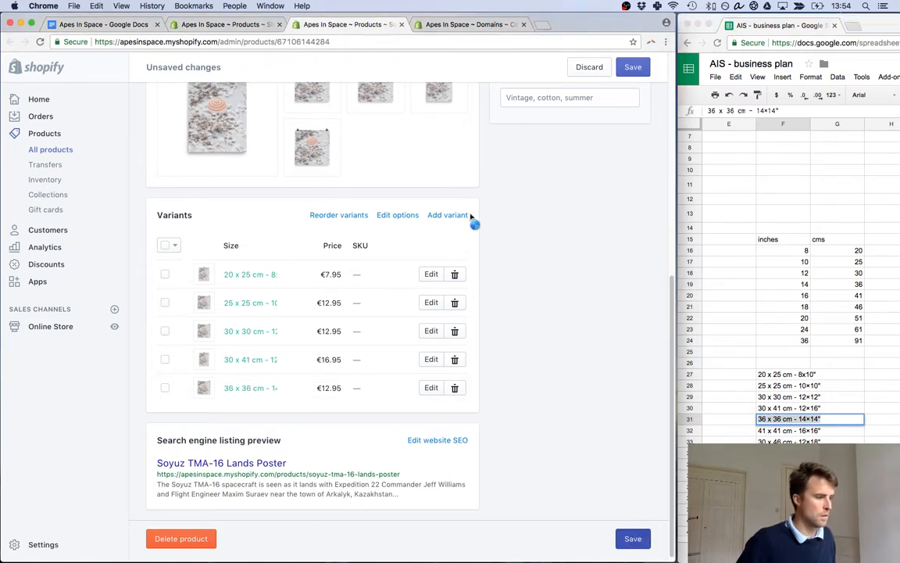
Open the Soyuz TMA-16 Parachute Landing Poster product from the product list in a new browser tab.
{"action": "left_click", "coordinate": [231, 24]}
{"action": "right_click", "coordinate": [307, 354]}
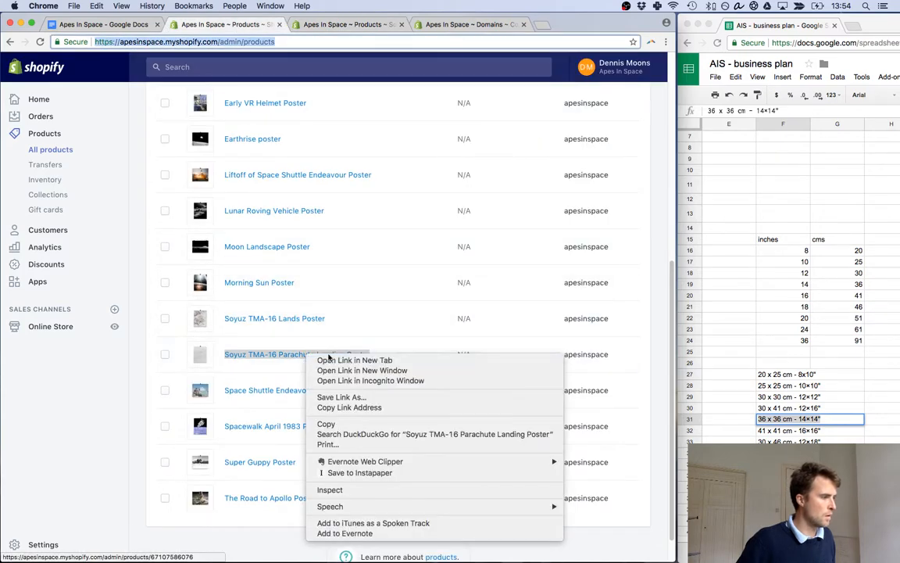
{"action": "left_click", "coordinate": [352, 364]}
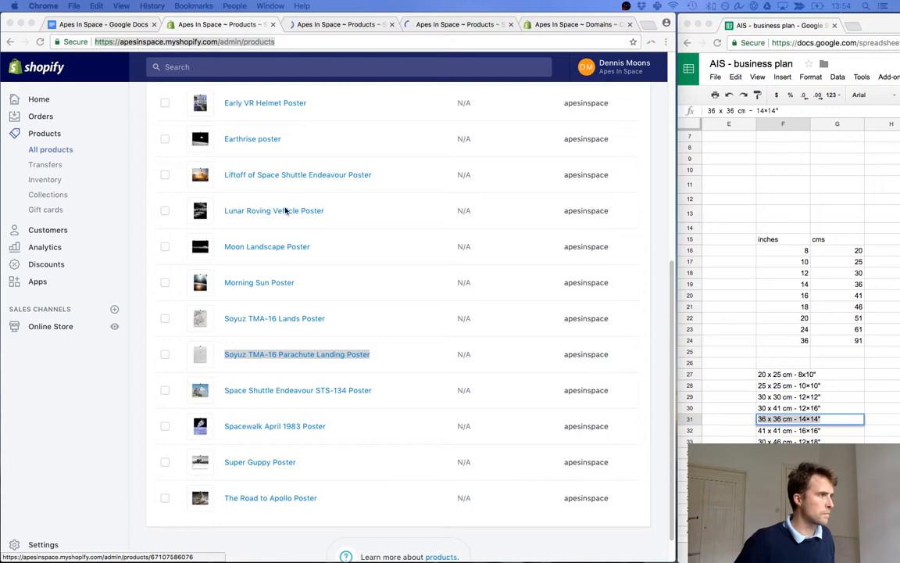
{"action": "left_click", "coordinate": [452, 25]}
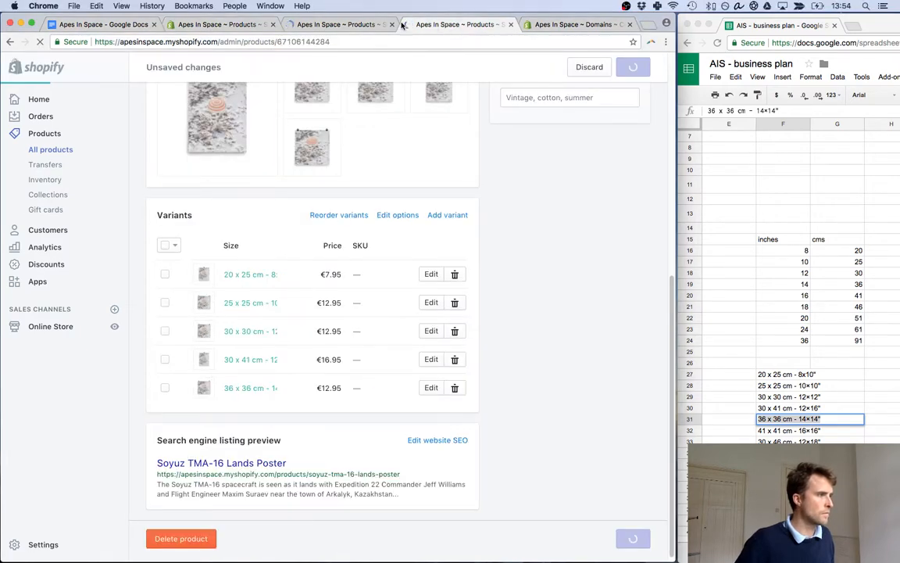
{"action": "left_click", "coordinate": [347, 23]}
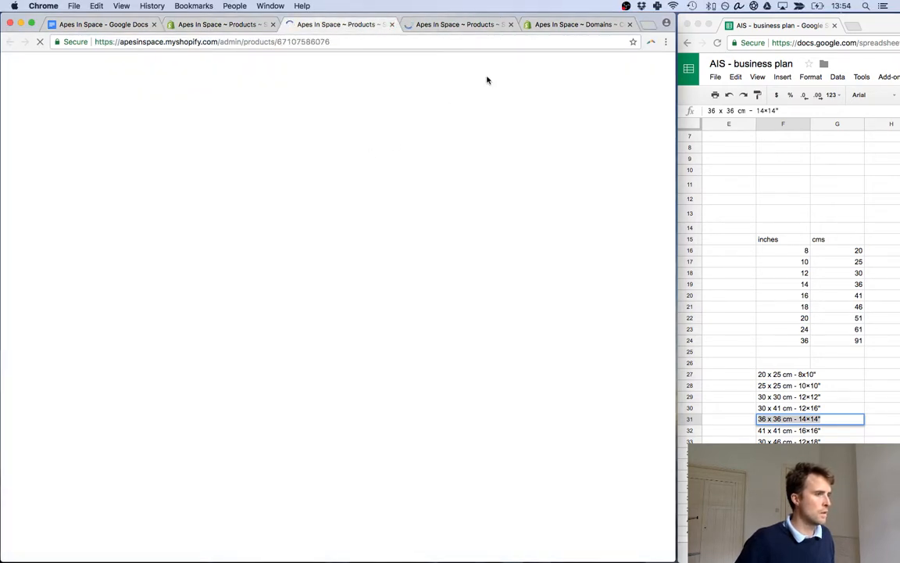
Copy the size label 20 x 25 cm - 8x10" from the spreadsheet.
{"action": "left_click", "coordinate": [791, 376]}
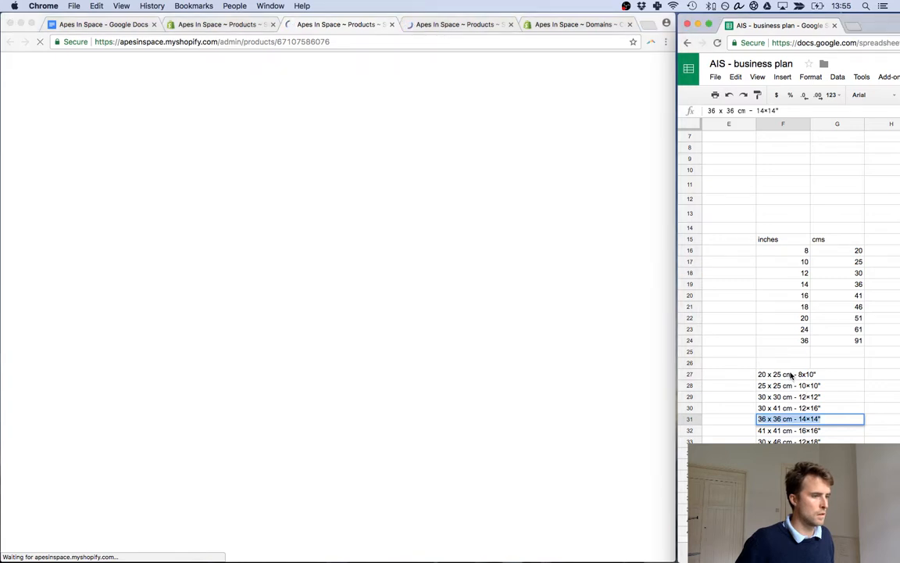
{"action": "left_click", "coordinate": [791, 376]}
{"action": "key", "text": "super+c"}
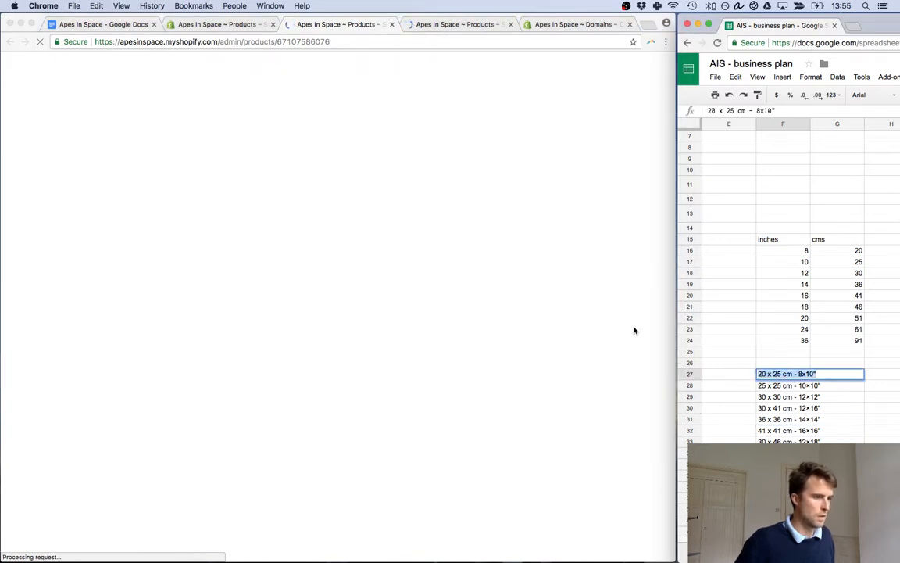
Close the saved Soyuz TMA-16 Lands Poster page and rerun the connection check for the apesinspace.co domain.
{"action": "left_click", "coordinate": [447, 25]}
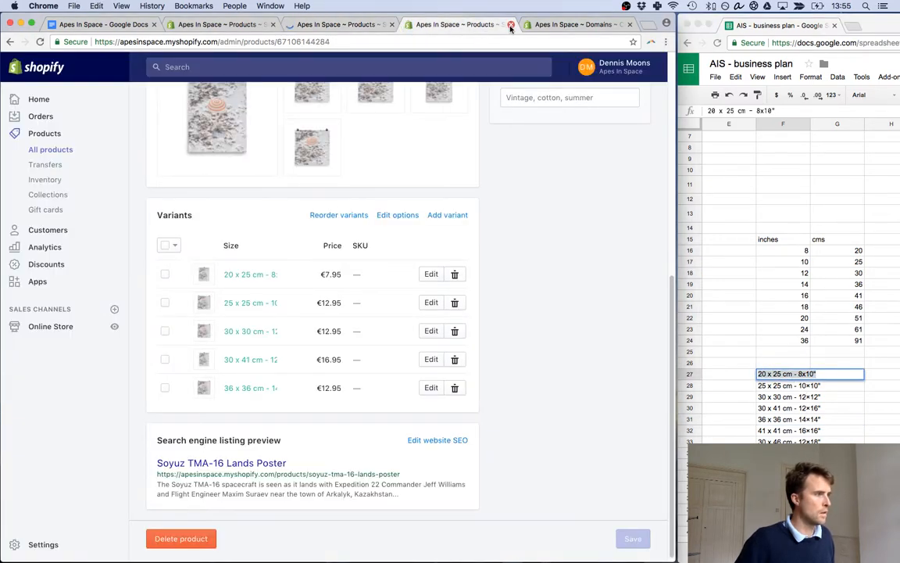
{"action": "left_click", "coordinate": [510, 24]}
{"action": "left_click", "coordinate": [302, 24]}
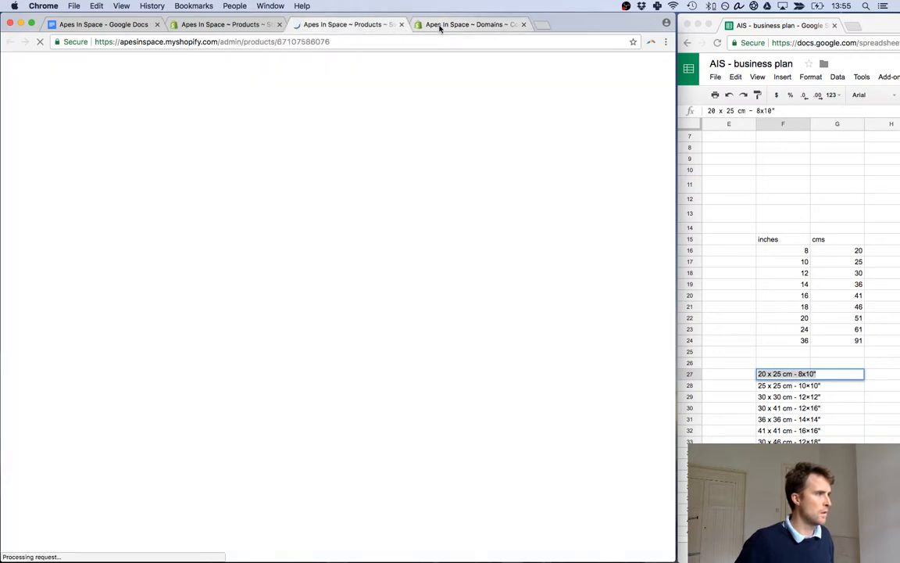
{"action": "left_click", "coordinate": [437, 24]}
{"action": "left_click", "coordinate": [536, 425]}
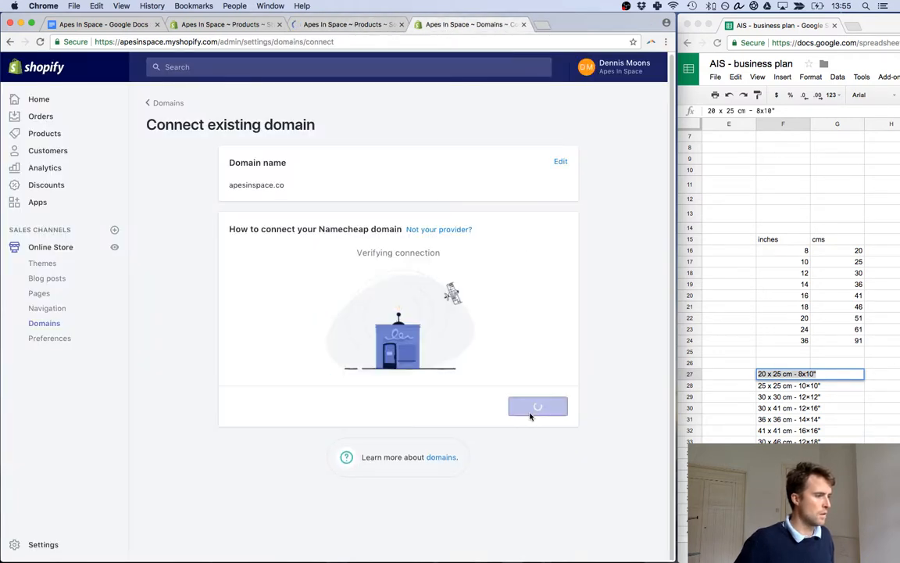
{"action": "left_click", "coordinate": [360, 24]}
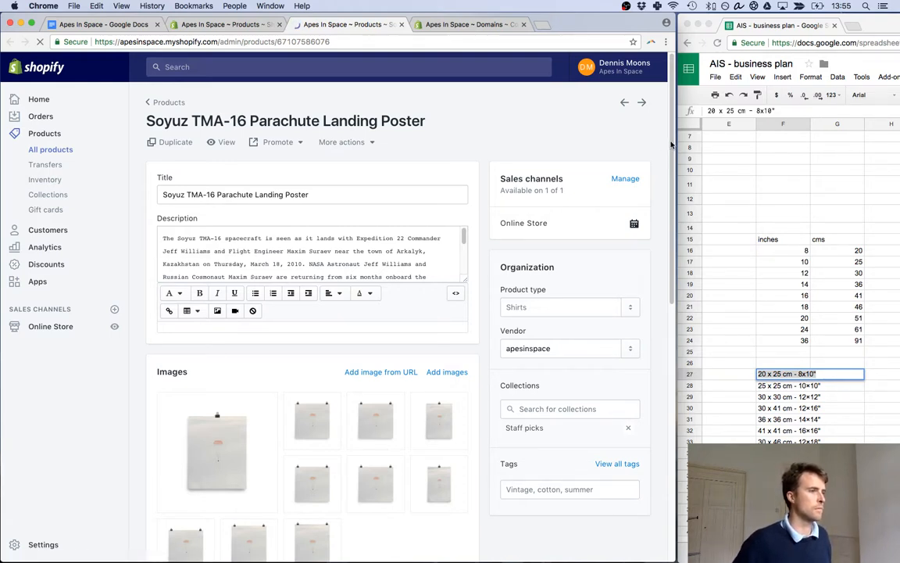
Rename the 8×10 size variant to 20 x 25 cm - 8x10" and the 10×10 variant to 25 x 25 cm - 10×10".
{"action": "left_click_drag", "start_coordinate": [670, 150], "coordinate": [668, 260]}
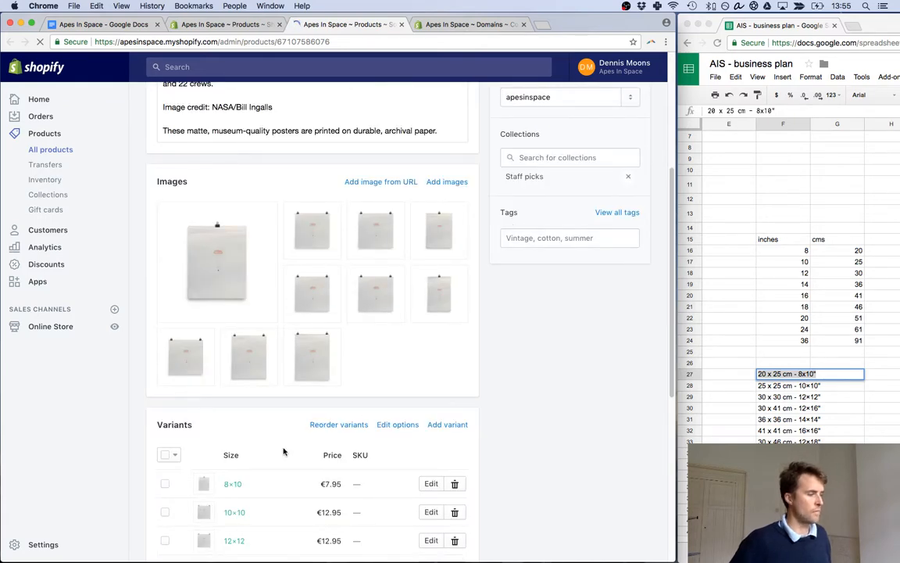
{"action": "scroll", "coordinate": [287, 453], "scroll_direction": "down", "scroll_amount": 2}
{"action": "left_click", "coordinate": [238, 396]}
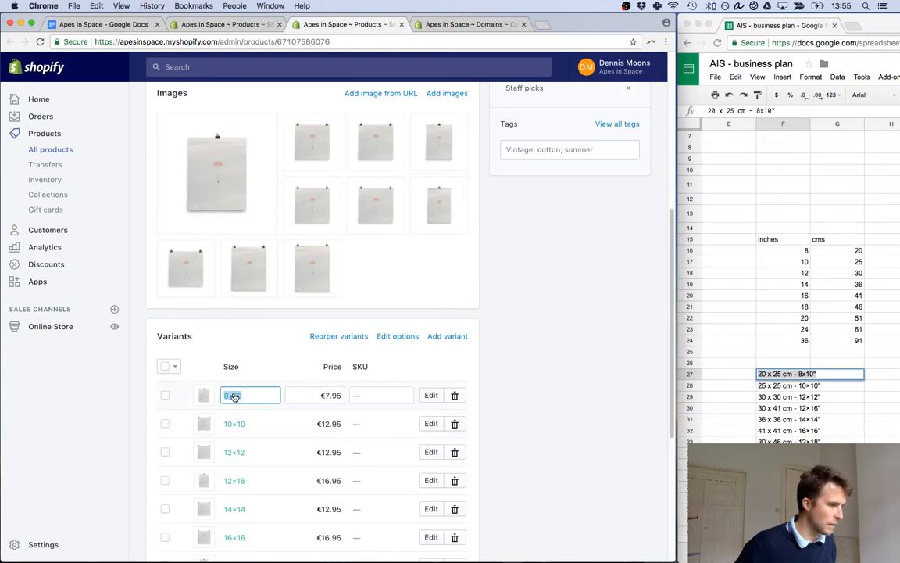
{"action": "key", "text": "super+v"}
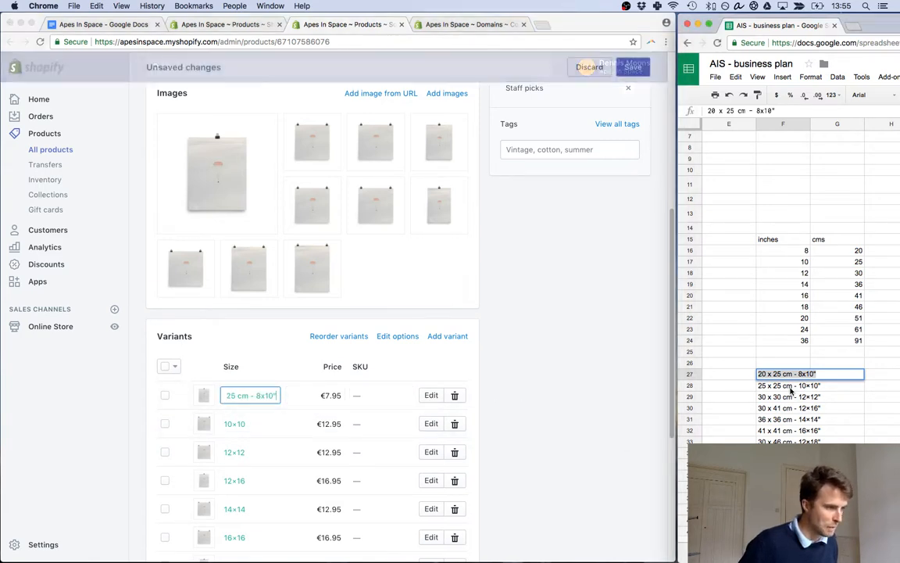
{"action": "left_click", "coordinate": [791, 385]}
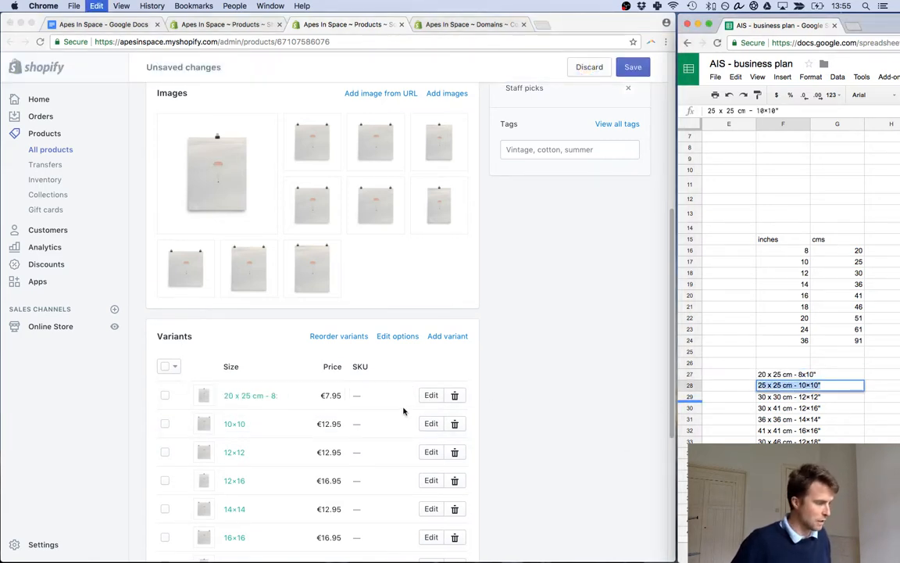
{"action": "left_click", "coordinate": [239, 423]}
{"action": "left_click", "coordinate": [239, 424]}
{"action": "key", "text": "super+v"}
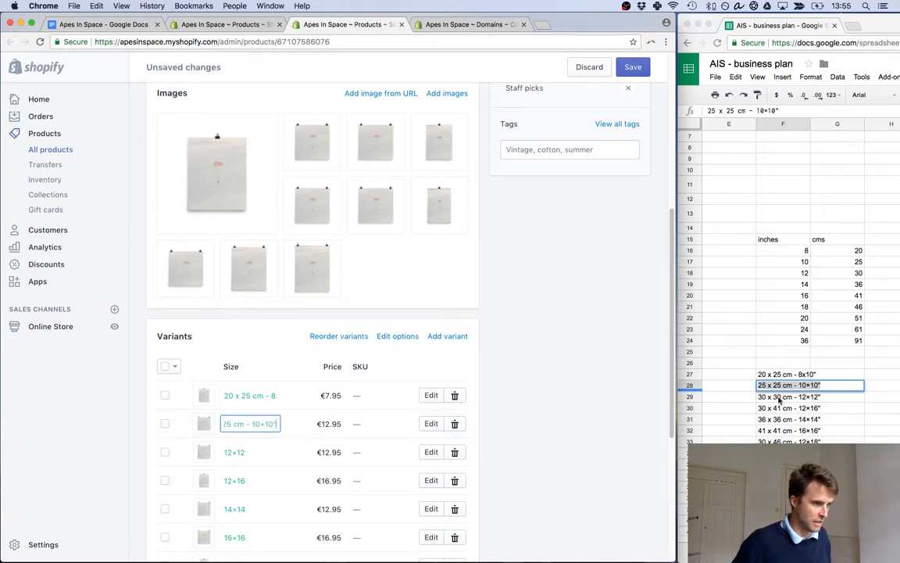
Rename the 12×12 size variant to 30 x 30 cm - 12×12" and the 12×16 variant to 30 x 41 cm - 12×16".
{"action": "left_click", "coordinate": [777, 398]}
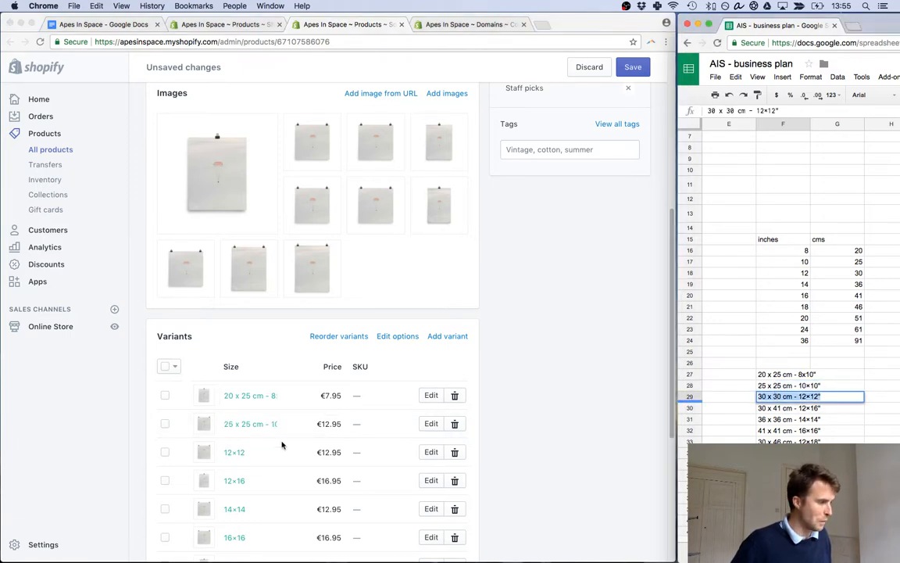
{"action": "left_click", "coordinate": [239, 453]}
{"action": "key", "text": "super+v"}
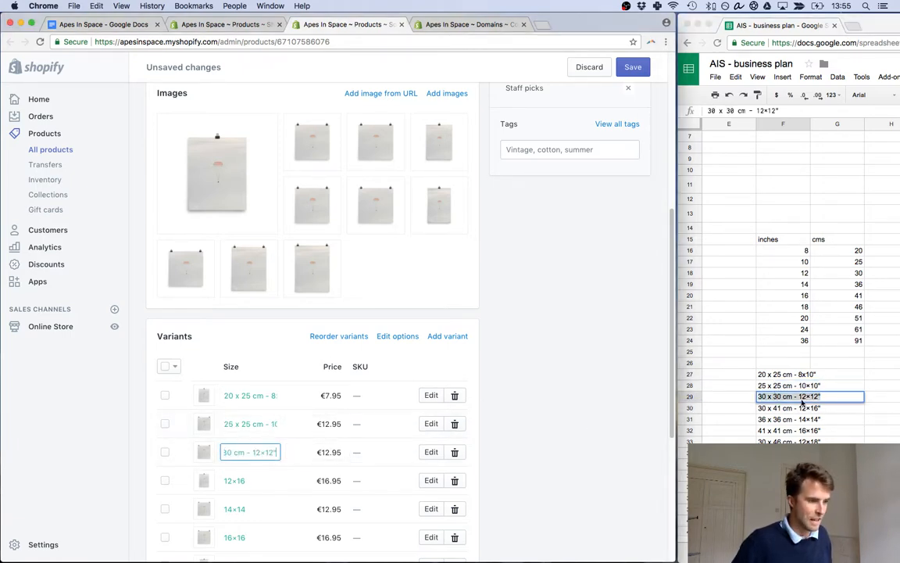
{"action": "left_click", "coordinate": [770, 413]}
{"action": "left_click", "coordinate": [770, 412]}
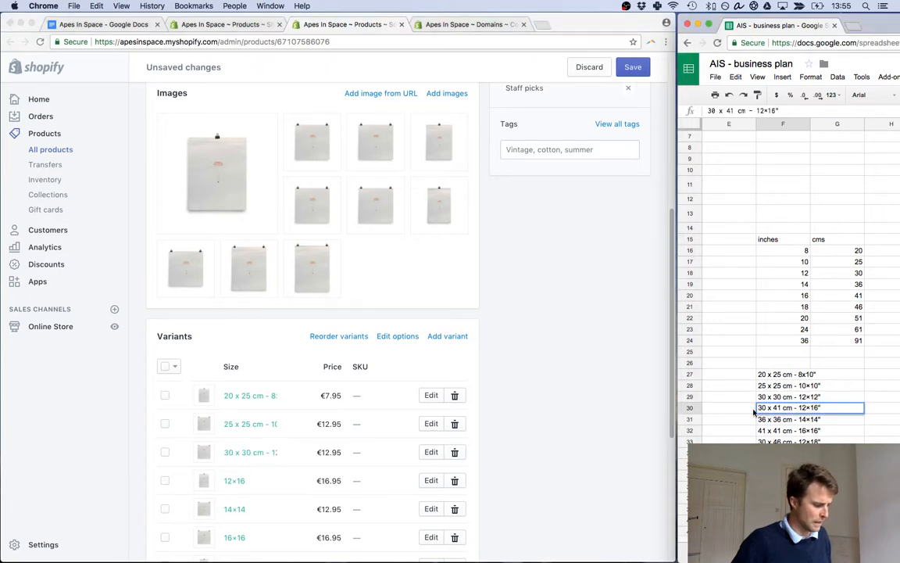
{"action": "left_click", "coordinate": [234, 480]}
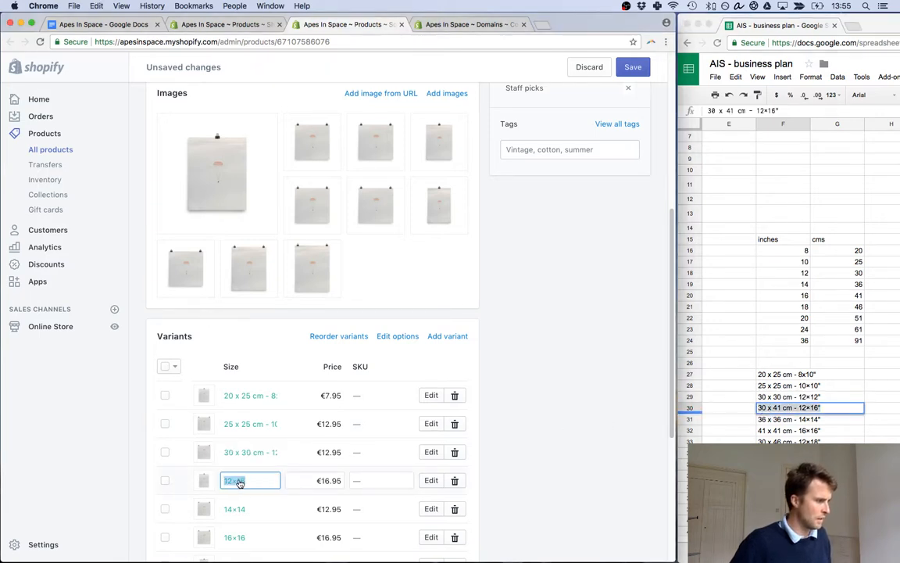
{"action": "type", "text": "30 x 41 cm - 12×16"}
Rename the 14×14 size variant to 36 x 36 cm - 14×14" and the 16×16 variant to 41 x 41 cm - 16×16".
{"action": "scroll", "coordinate": [668, 372], "scroll_direction": "down", "scroll_amount": 3}
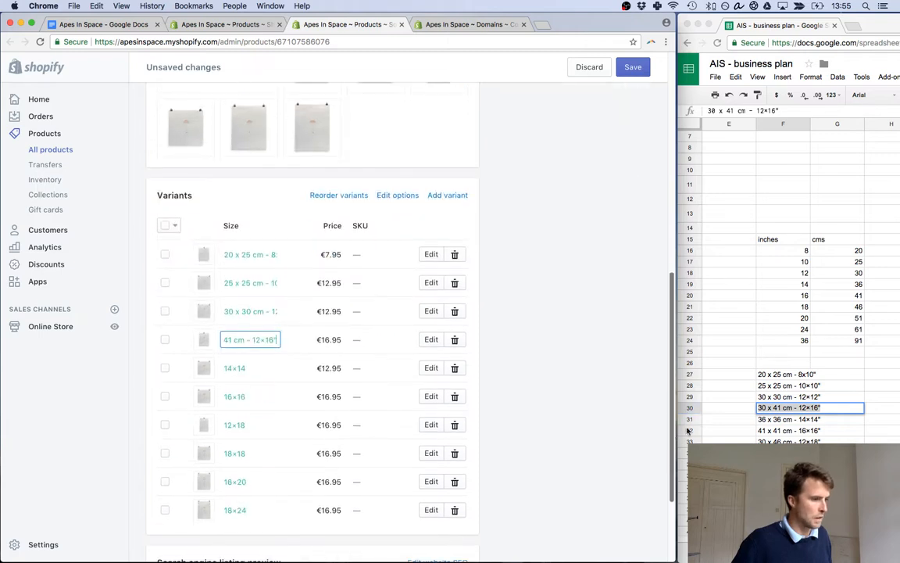
{"action": "left_click", "coordinate": [764, 421]}
{"action": "left_click", "coordinate": [764, 420]}
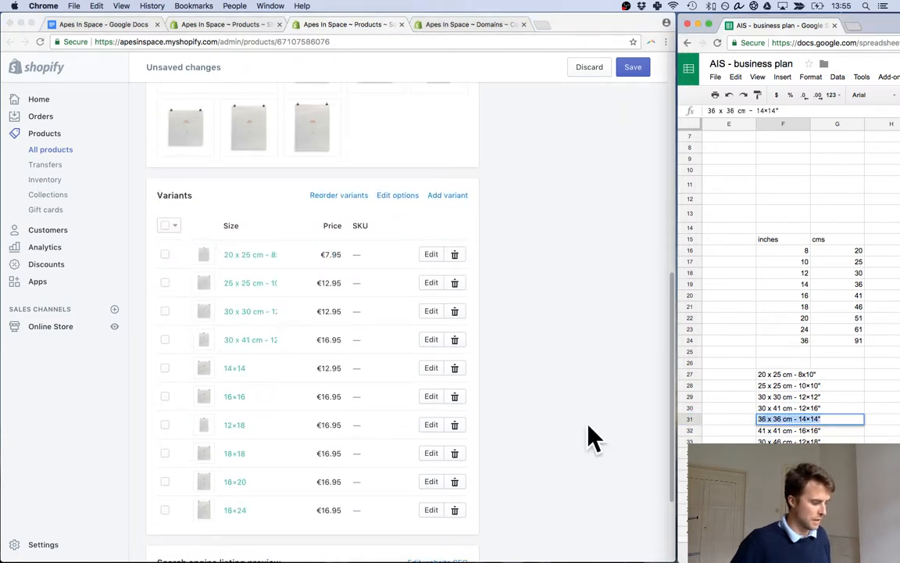
{"action": "left_click", "coordinate": [237, 372]}
{"action": "left_click", "coordinate": [236, 372]}
{"action": "type", "text": "36 x 36 cm - 14×14"}
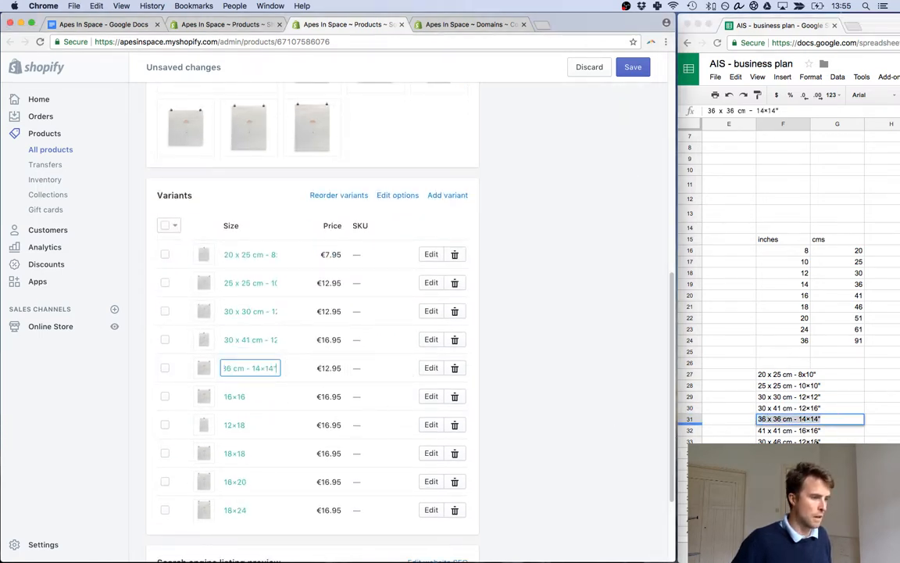
{"action": "left_click", "coordinate": [771, 434]}
{"action": "left_click", "coordinate": [772, 431]}
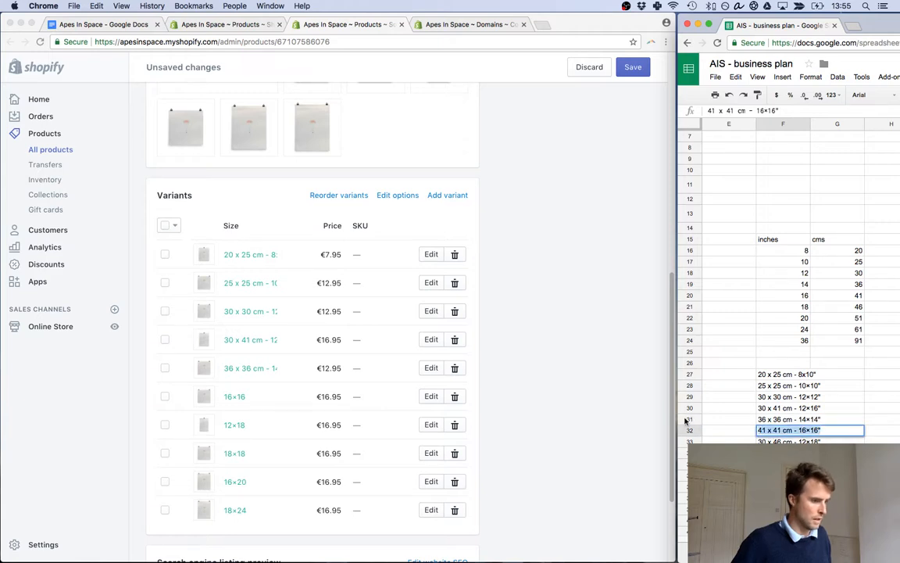
{"action": "left_click", "coordinate": [251, 401]}
{"action": "left_click", "coordinate": [236, 396]}
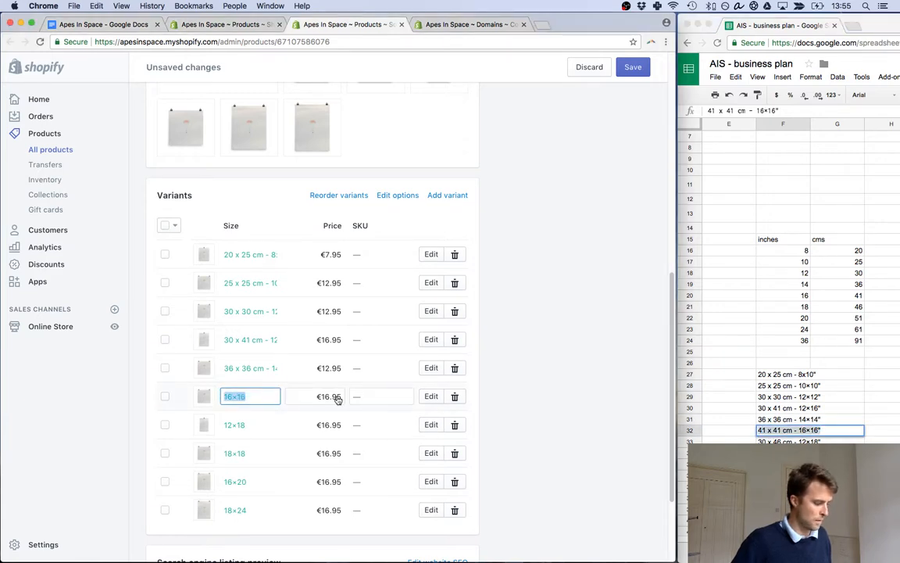
{"action": "type", "text": "41 x 41 cm - 16×16\""}
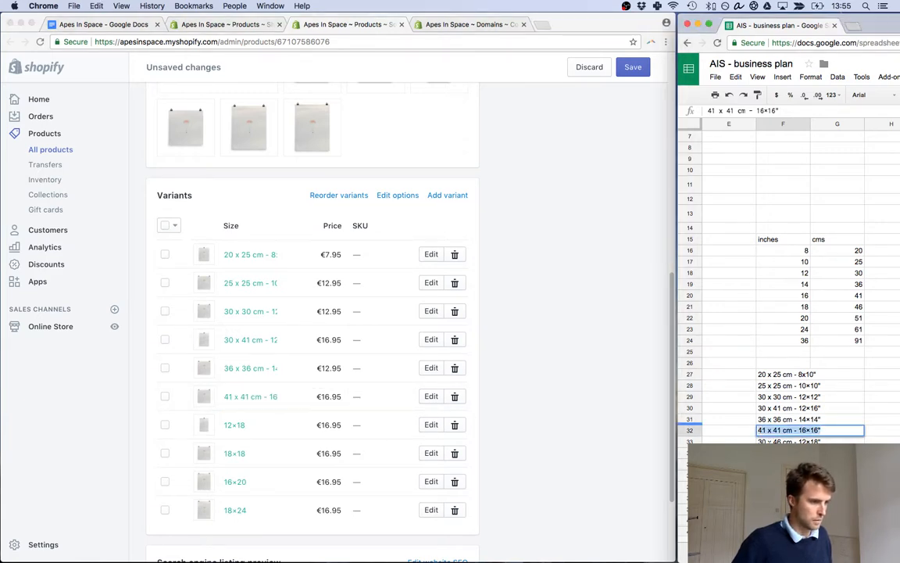
Rename the 12×18 size variant to 30 x 46 cm - 12×18" and the 18×18 variant to 46 x 46 cm - 18×18".
{"action": "left_click", "coordinate": [770, 441]}
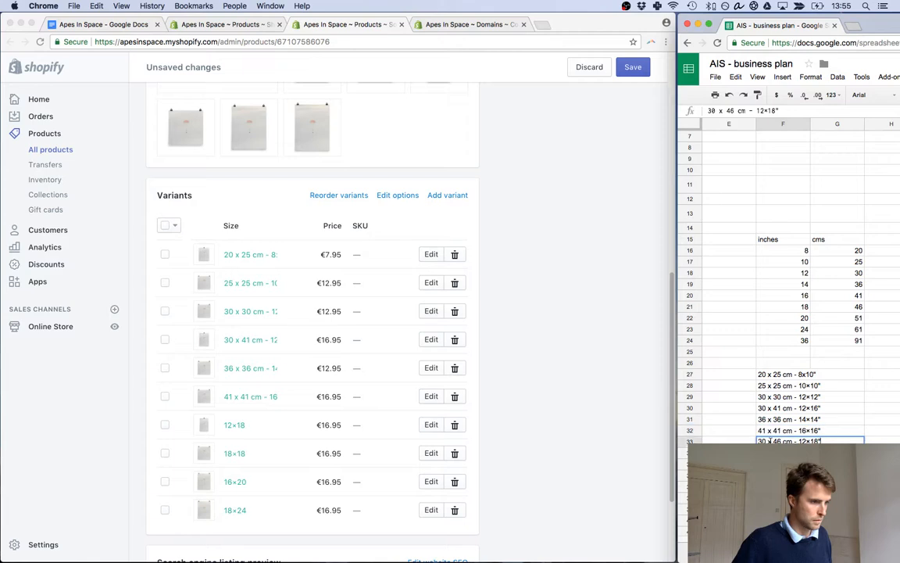
{"action": "left_click", "coordinate": [231, 434]}
{"action": "left_click", "coordinate": [234, 425]}
{"action": "type", "text": "30 x 46 cm - 12×18\""}
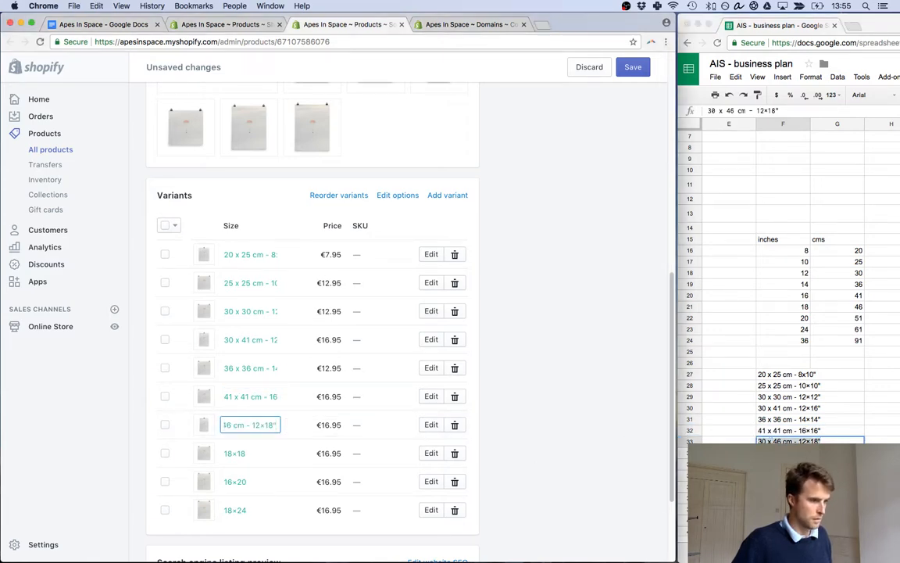
{"action": "left_click", "coordinate": [771, 453]}
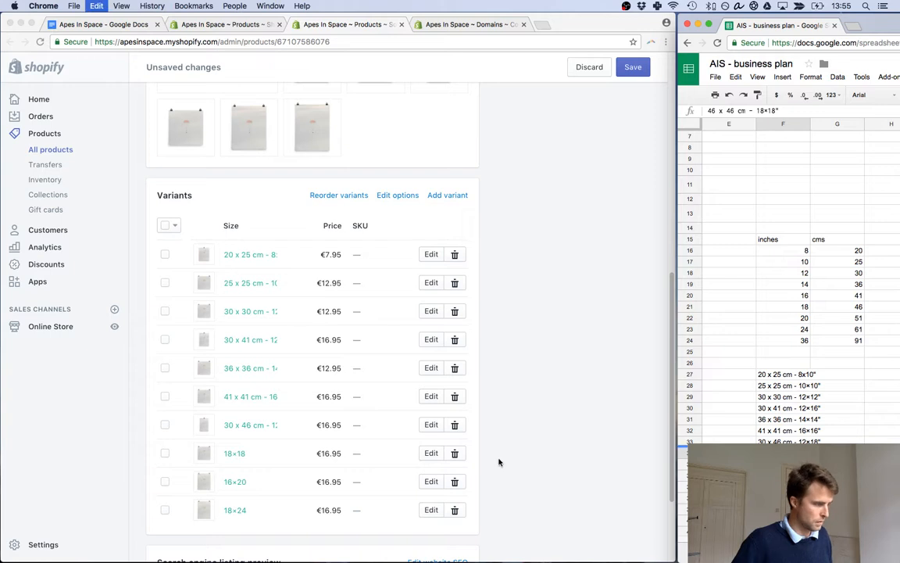
{"action": "left_click", "coordinate": [238, 454]}
{"action": "type", "text": "46 x 46 cm - 18×18\""}
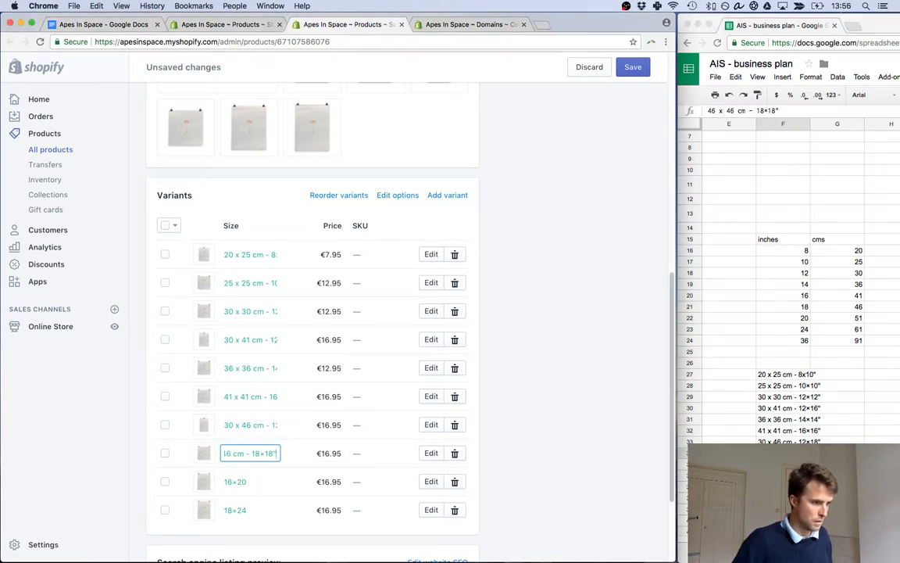
Rename the 16×20 size variant to the spreadsheet entry 41 x 51 cm - 16×20".
{"action": "left_click", "coordinate": [770, 465]}
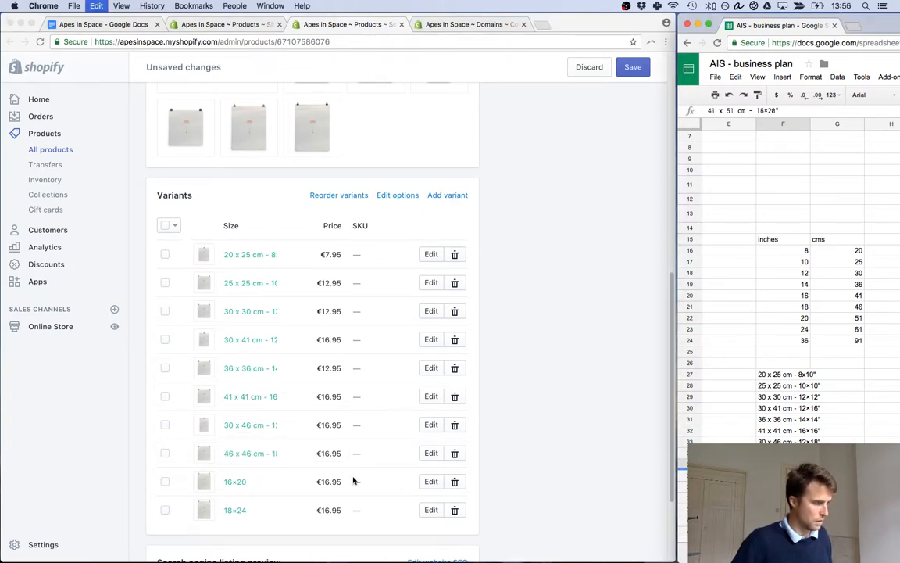
{"action": "left_click", "coordinate": [237, 483]}
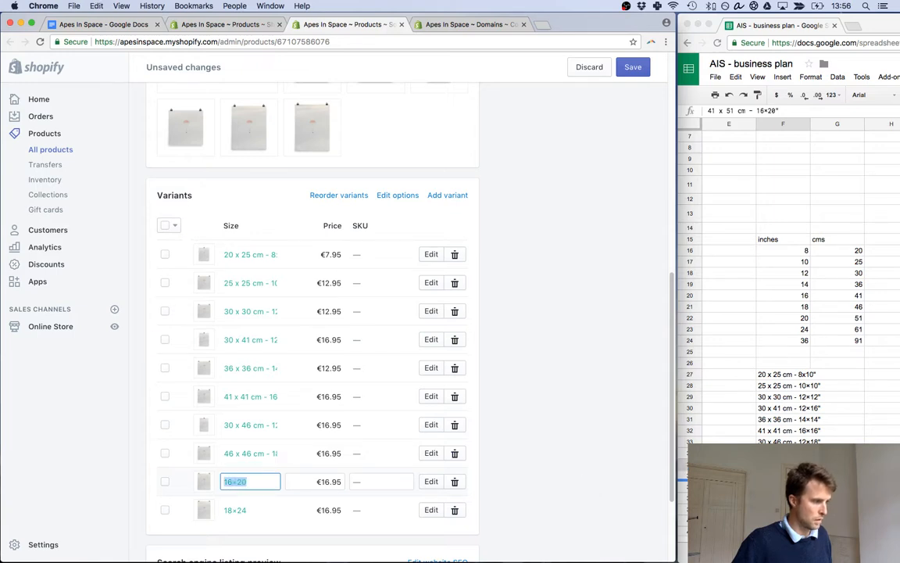
{"action": "type", "text": "41 x 51 cm - 16×20\""}
Rename the 18×24 size variant to the spreadsheet entry 46 x 61 cm - 18×24" and save the product.
{"action": "left_click", "coordinate": [771, 475]}
{"action": "key", "text": "super+c"}
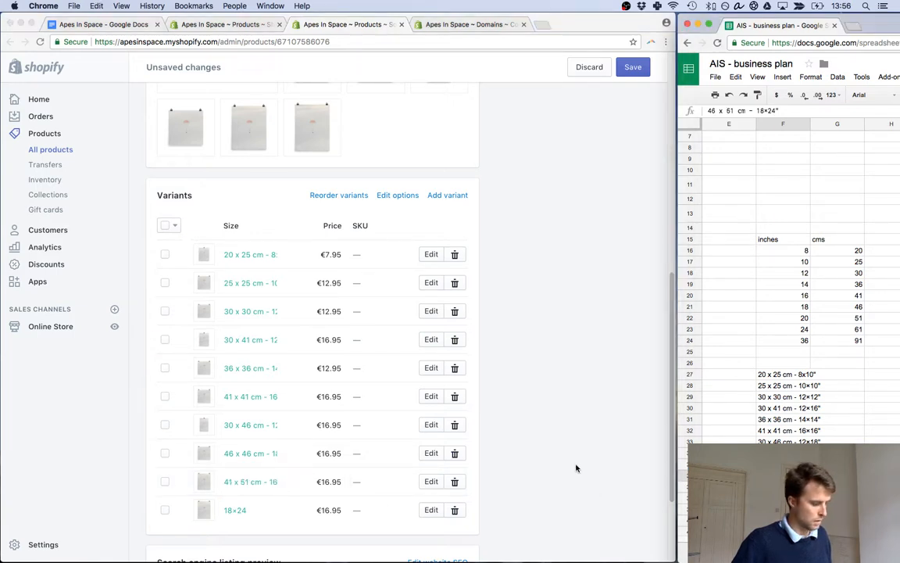
{"action": "left_click", "coordinate": [237, 512]}
{"action": "key", "text": "super+v"}
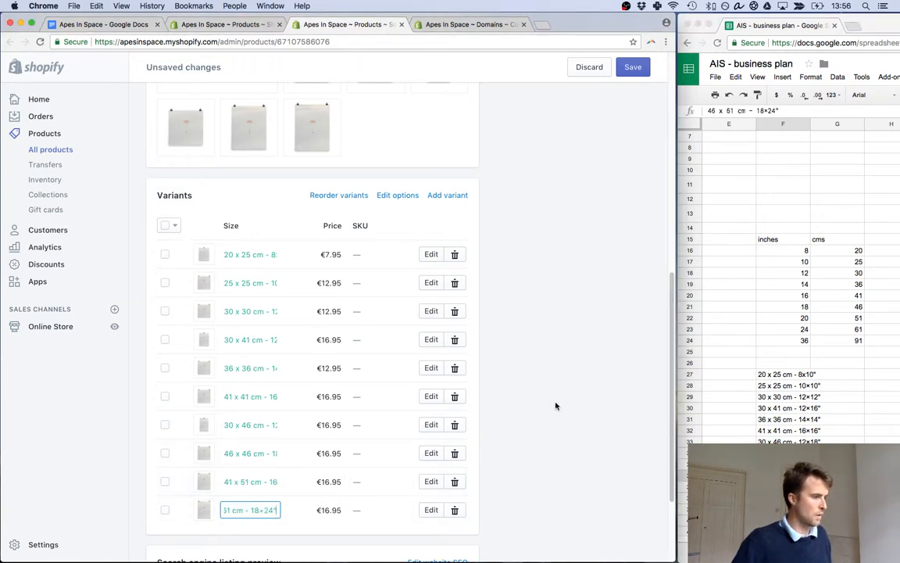
{"action": "left_click", "coordinate": [555, 406]}
{"action": "left_click", "coordinate": [631, 70]}
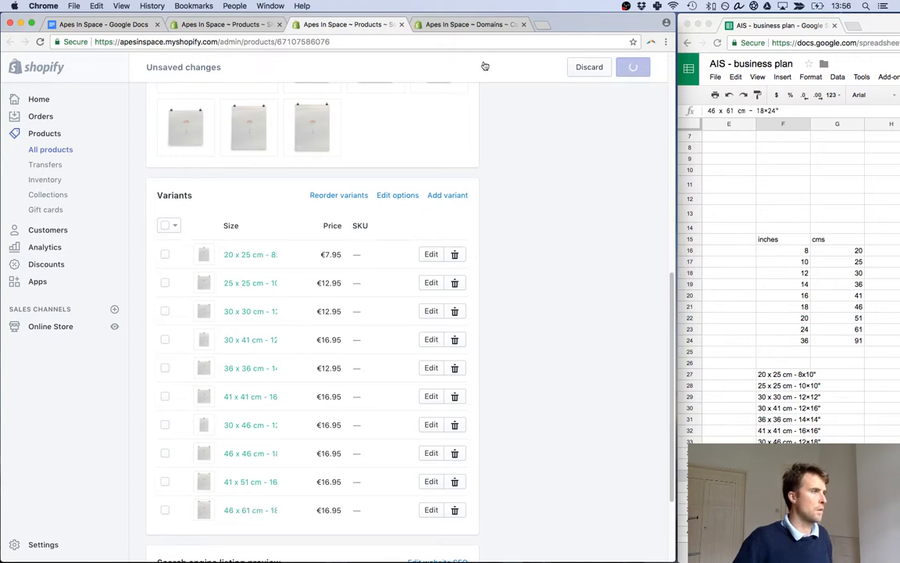
Open the Space Shuttle Endeavour STS-134 Poster in a new browser tab and close the saved Soyuz TMA-16 Parachute Landing Poster page.
{"action": "left_click", "coordinate": [236, 28]}
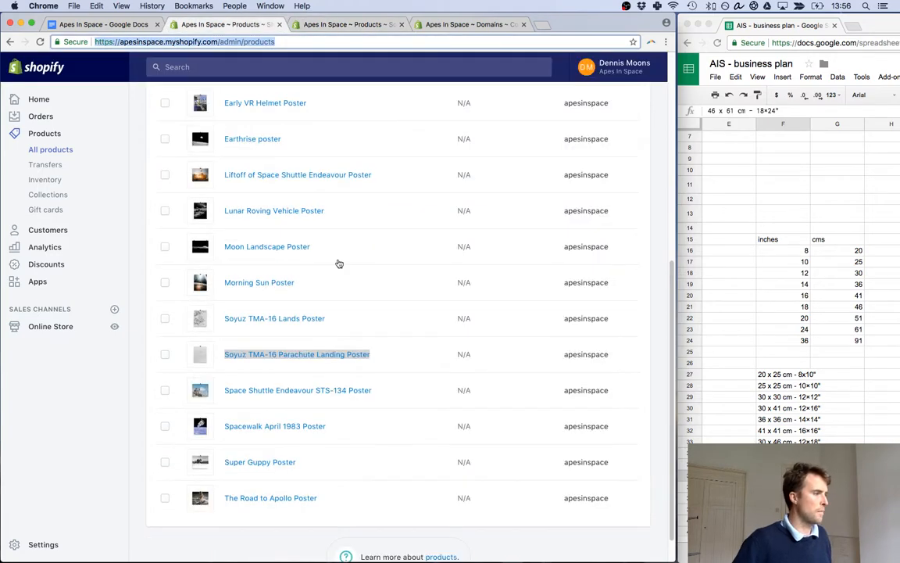
{"action": "right_click", "coordinate": [295, 390]}
{"action": "left_click", "coordinate": [334, 380]}
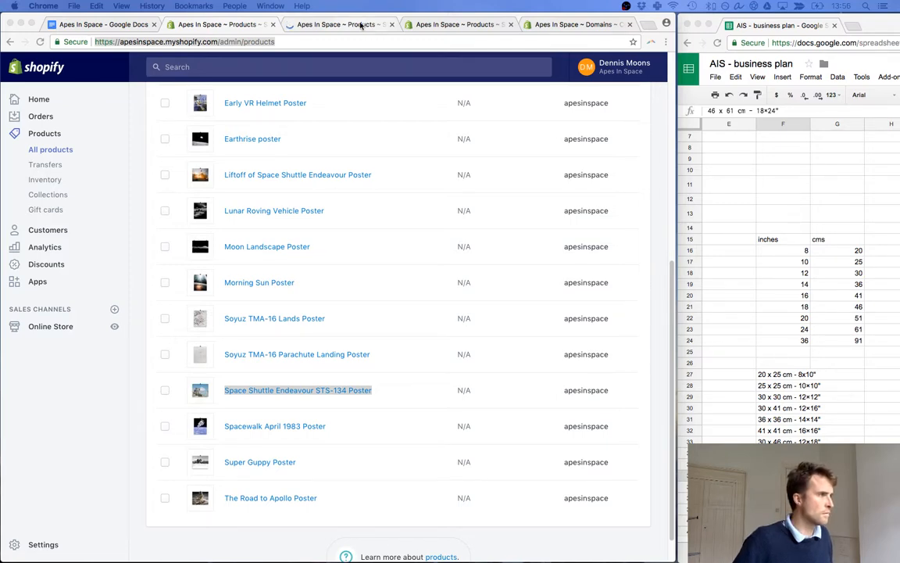
{"action": "left_click", "coordinate": [451, 27]}
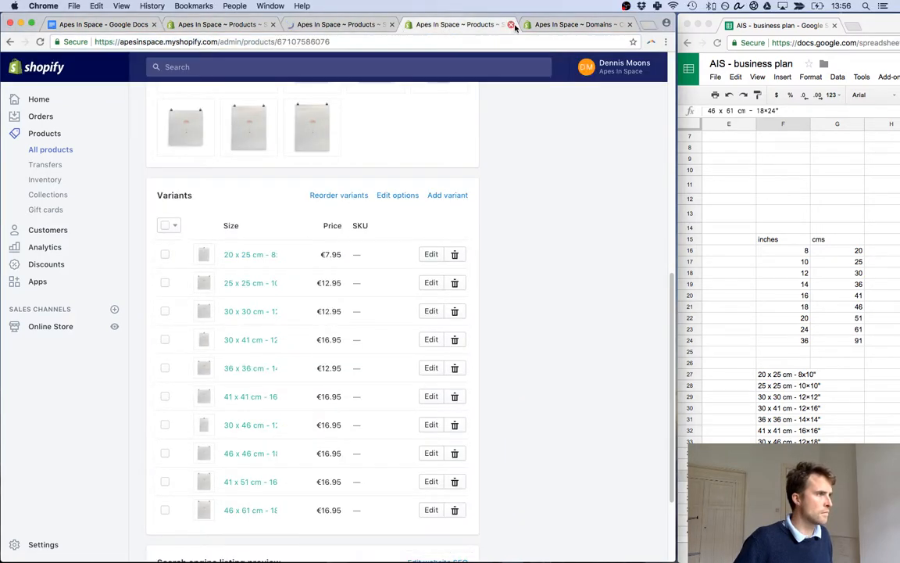
{"action": "left_click", "coordinate": [511, 24]}
{"action": "left_click", "coordinate": [365, 27]}
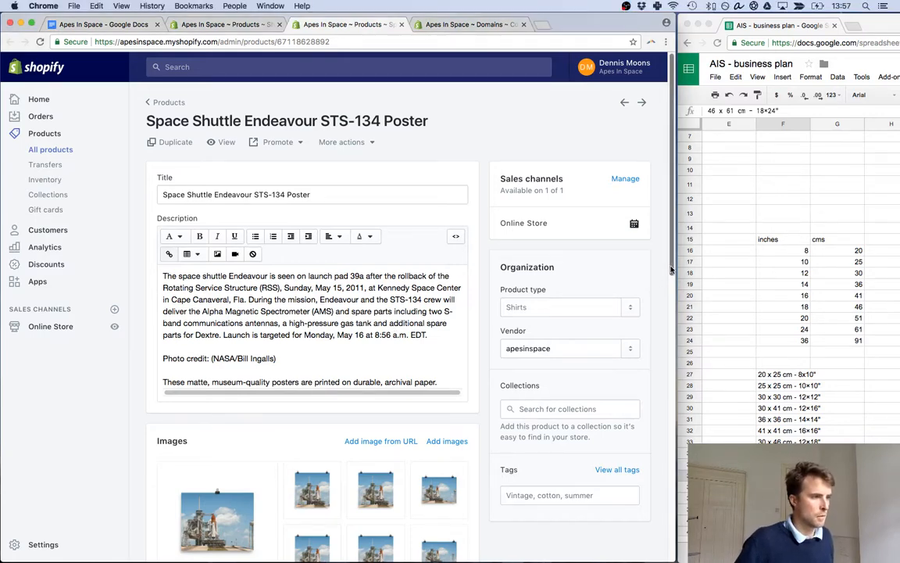
Rename the Space Shuttle Endeavour STS-134 Poster's 8×10 size variant to the spreadsheet entry 20 x 25 cm - 8x10".
{"action": "left_click_drag", "start_coordinate": [672, 269], "coordinate": [673, 516]}
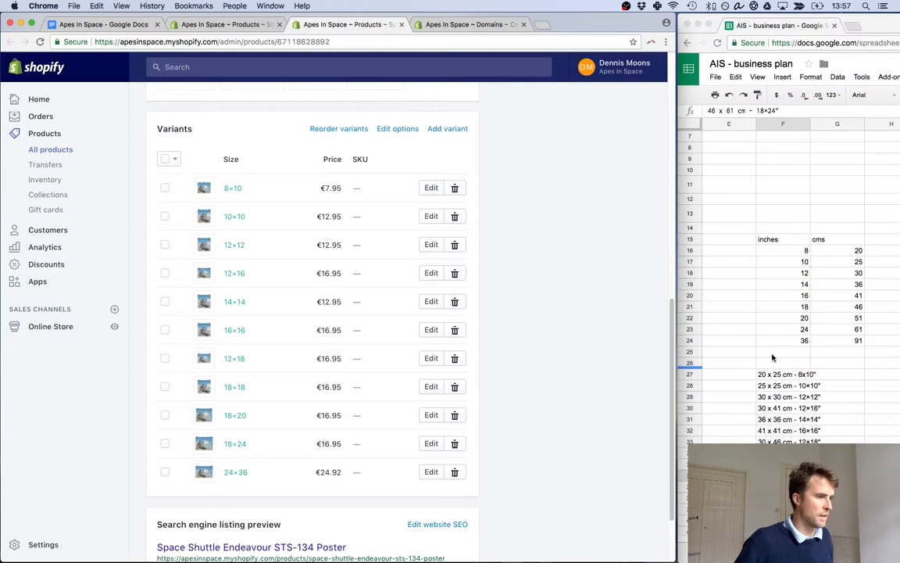
{"action": "double_click", "coordinate": [781, 373]}
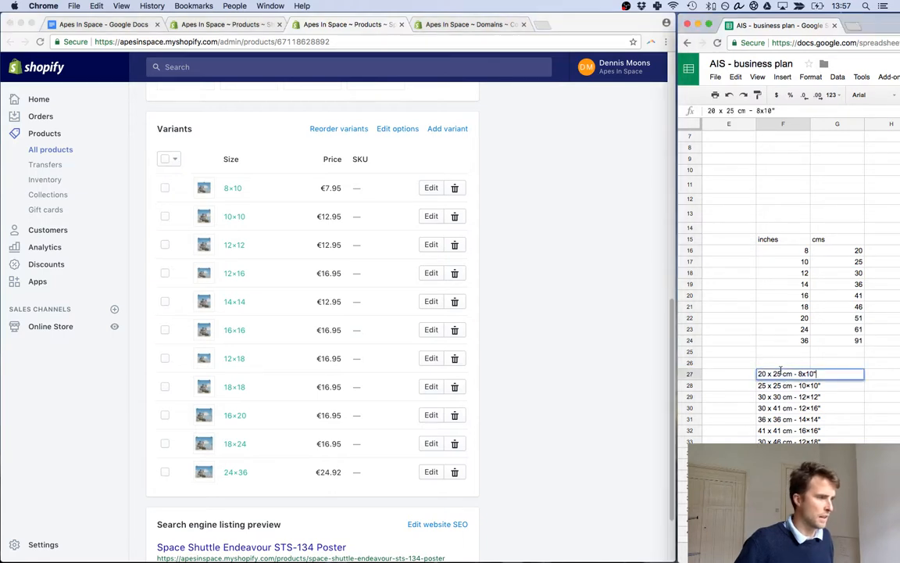
{"action": "key", "text": "super+a"}
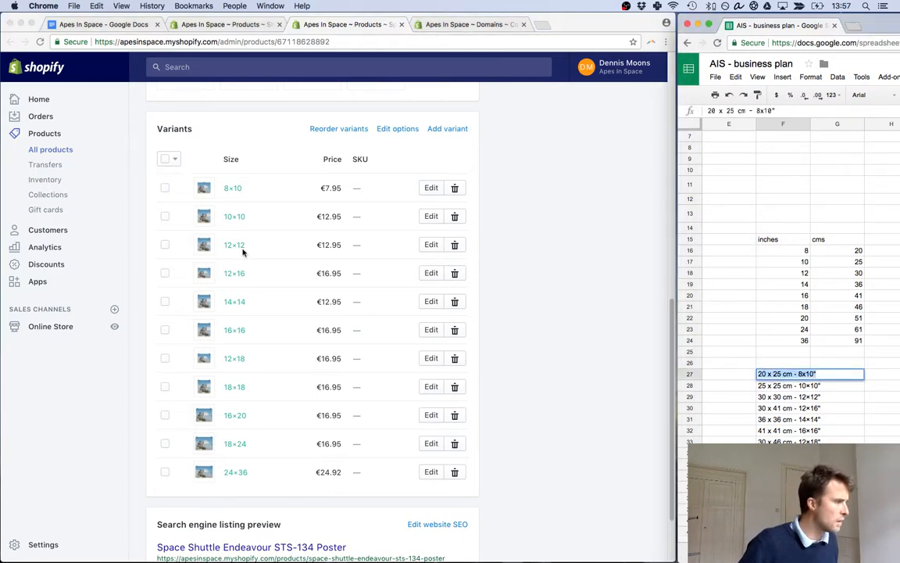
{"action": "left_click", "coordinate": [235, 194]}
{"action": "key", "text": "super+a"}
{"action": "key", "text": "super+v"}
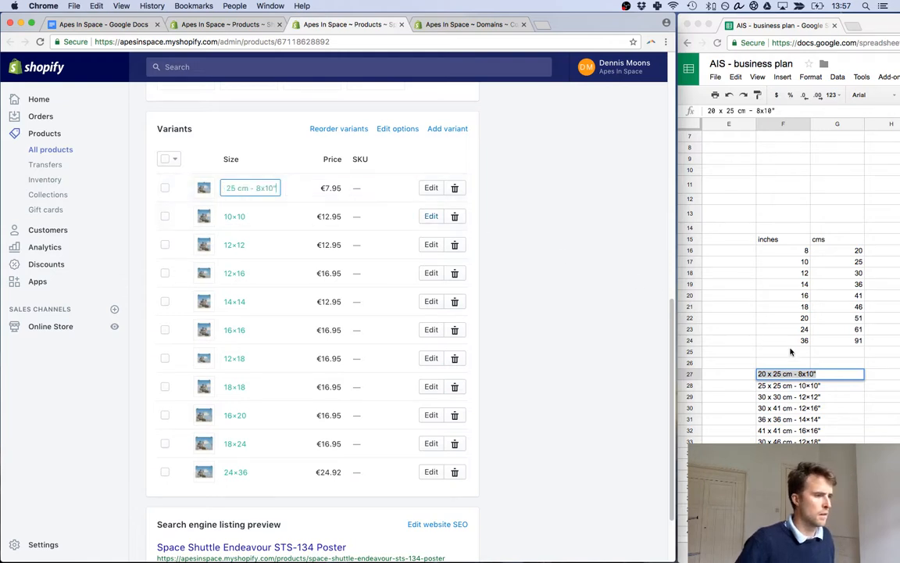
Rename the Space Shuttle Endeavour STS-134 Poster's 10×10 size variant to the spreadsheet entry 25 x 25 cm - 10×10".
{"action": "double_click", "coordinate": [774, 385]}
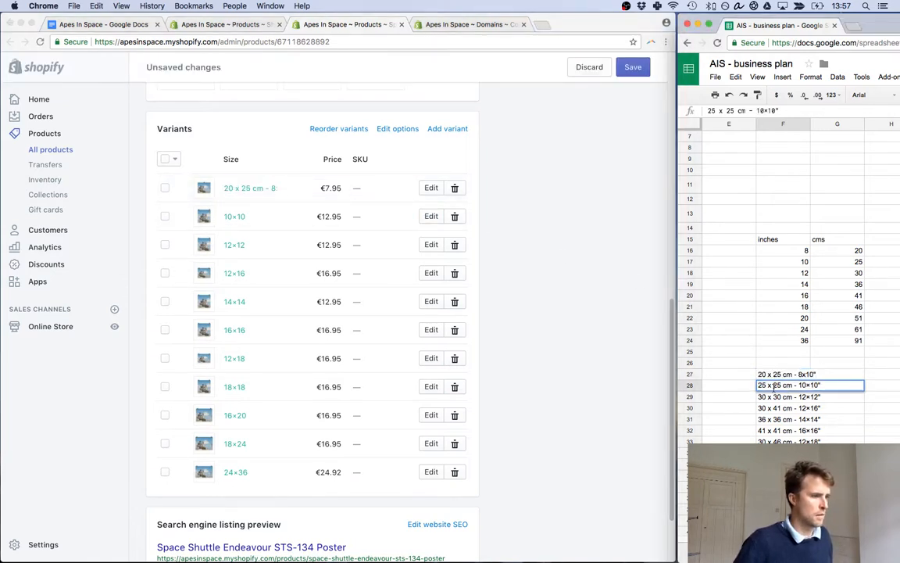
{"action": "key", "text": "super+a"}
{"action": "key", "text": "super+c"}
{"action": "left_click", "coordinate": [237, 219]}
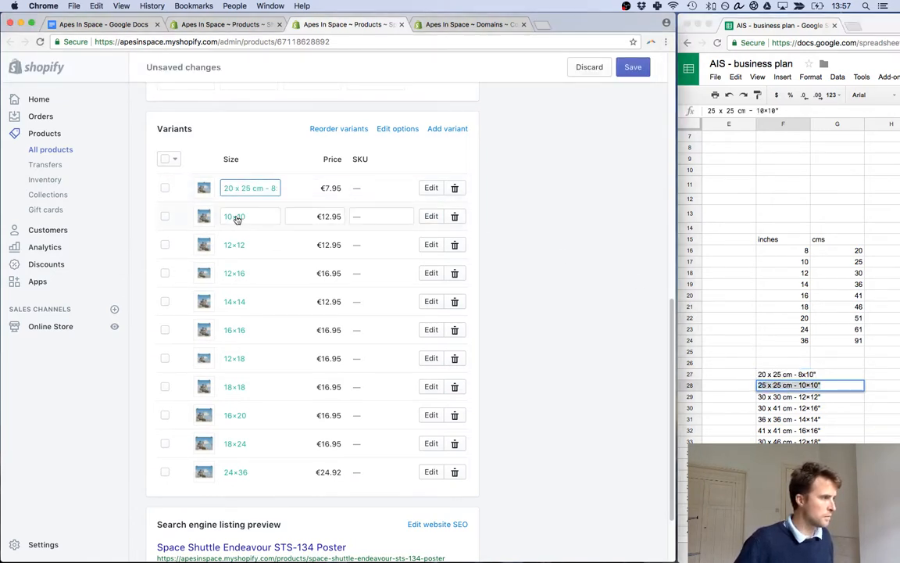
{"action": "left_click", "coordinate": [237, 219]}
{"action": "key", "text": "super+a"}
{"action": "key", "text": "super+v"}
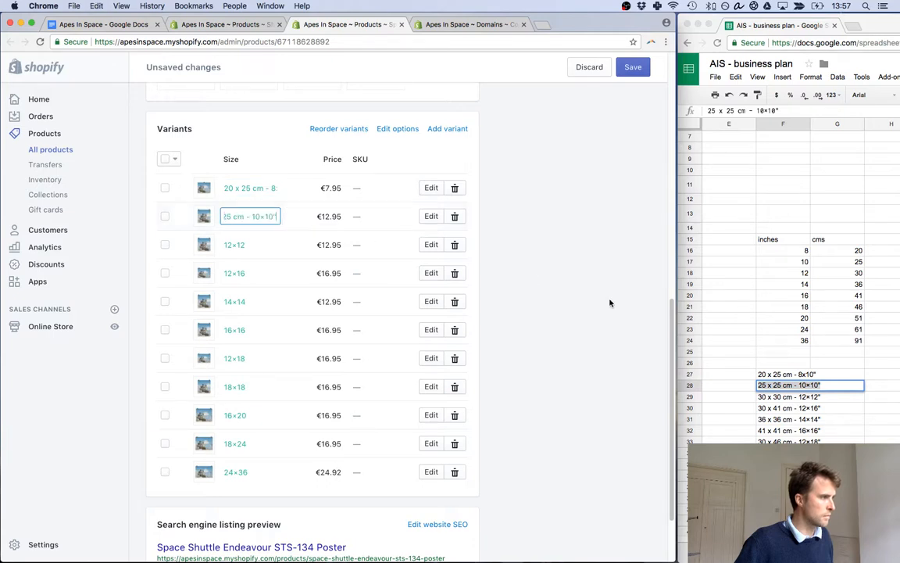
Rename the Space Shuttle Endeavour STS-134 Poster's 12×12 size variant to the spreadsheet entry 30 x 30 cm - 12×12".
{"action": "left_click", "coordinate": [774, 397]}
{"action": "left_click", "coordinate": [774, 398]}
{"action": "key", "text": "super+a"}
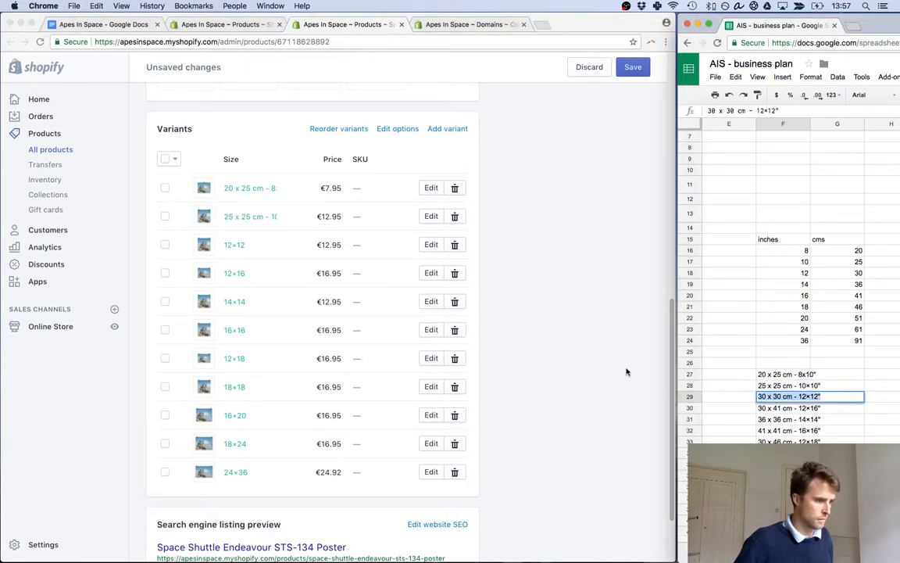
{"action": "key", "text": "super+c"}
{"action": "left_click", "coordinate": [234, 244]}
{"action": "key", "text": "super+a"}
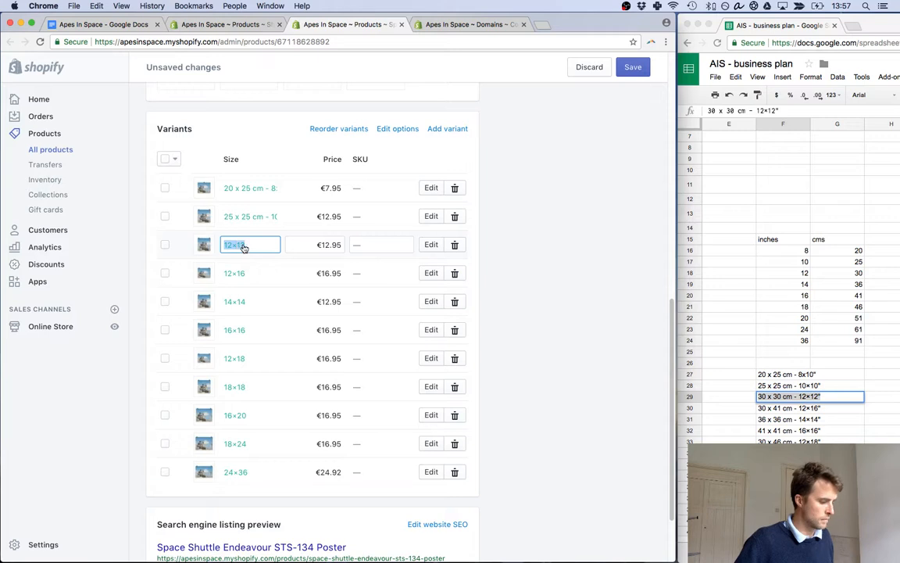
{"action": "key", "text": "super+v"}
Rename the poster's 12×16 size variant to the spreadsheet entry 30 x 41 cm - 12×16".
{"action": "left_click", "coordinate": [777, 409]}
{"action": "double_click", "coordinate": [776, 409]}
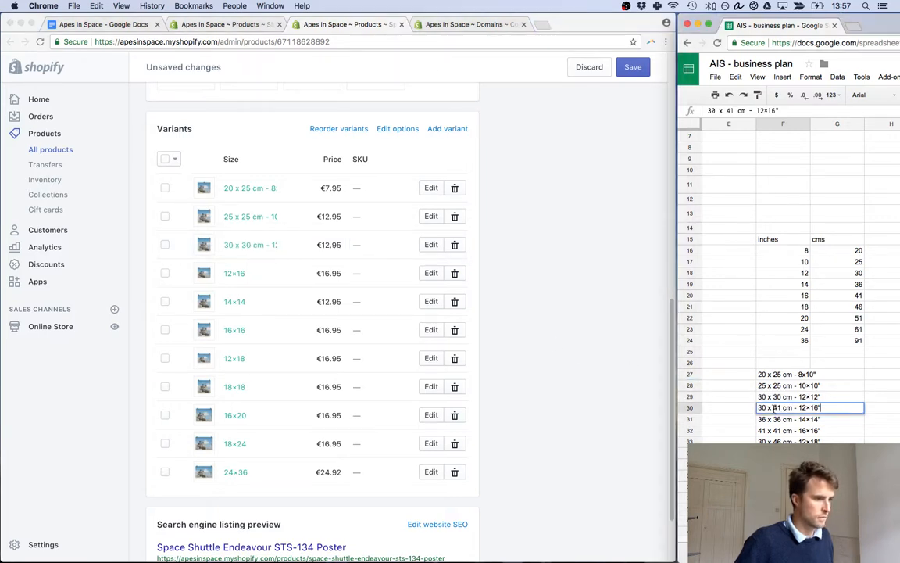
{"action": "key", "text": "super+a"}
{"action": "key", "text": "super+c"}
{"action": "left_click", "coordinate": [234, 273]}
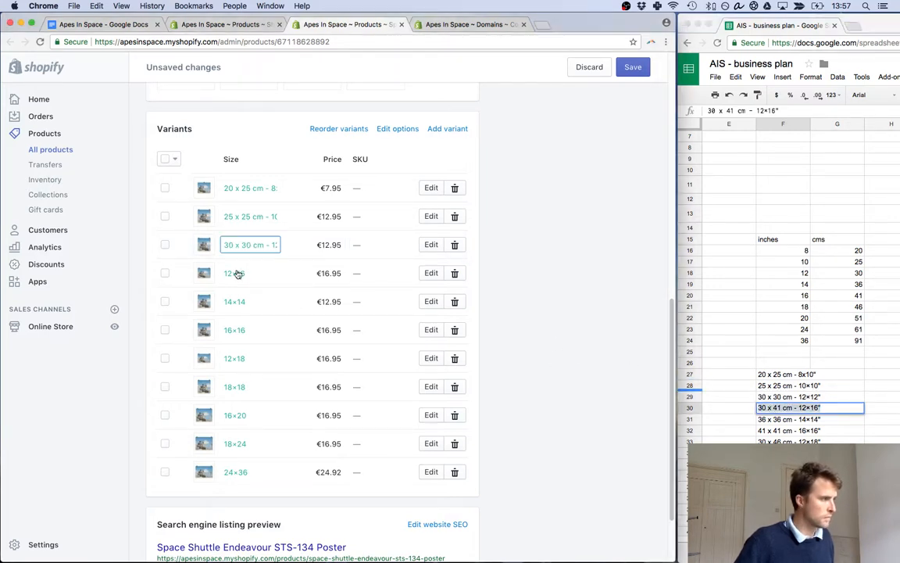
{"action": "key", "text": "super+a"}
{"action": "key", "text": "super+v"}
Rename the poster's 14×14 size variant to the spreadsheet entry 36 x 36 cm - 14×14".
{"action": "left_click", "coordinate": [764, 419]}
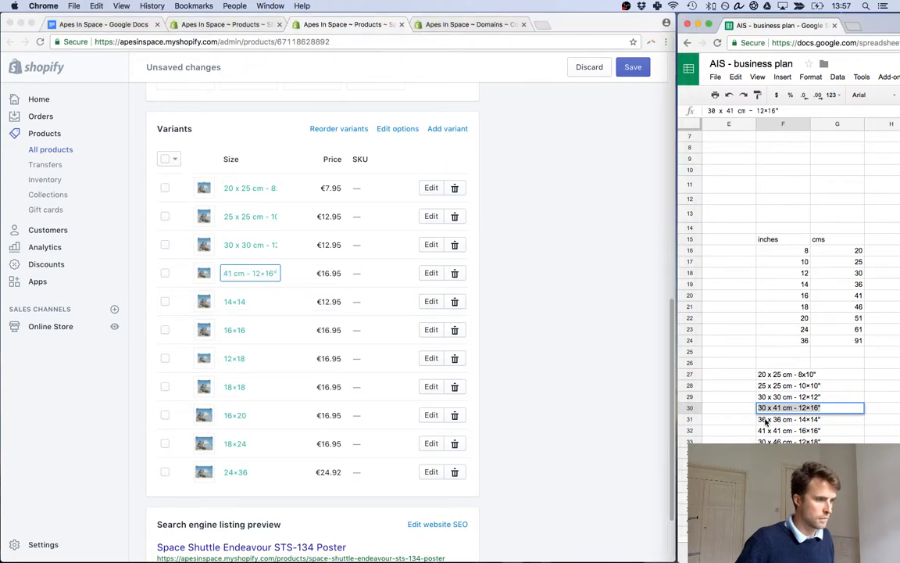
{"action": "double_click", "coordinate": [764, 419]}
{"action": "key", "text": "super+a"}
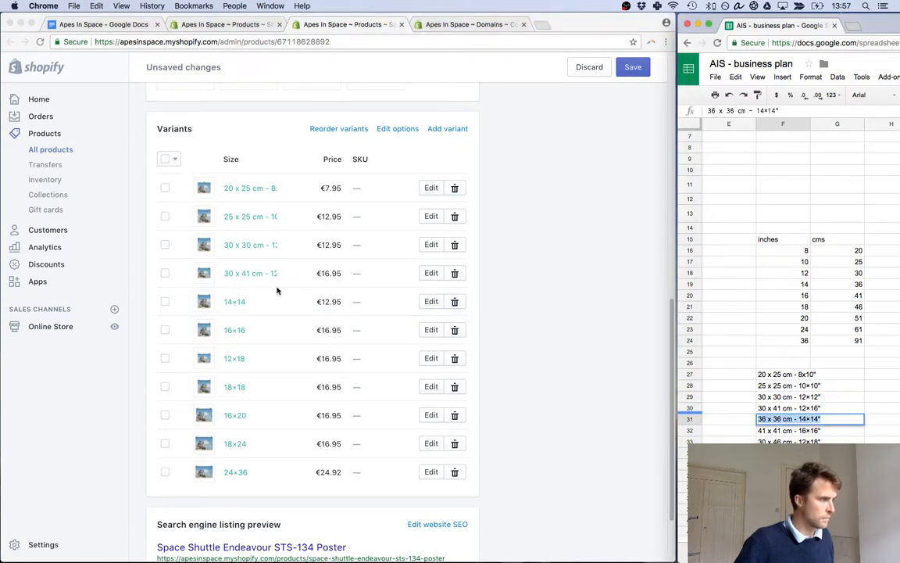
{"action": "left_click", "coordinate": [235, 302]}
{"action": "key", "text": "super+a"}
{"action": "key", "text": "super+v"}
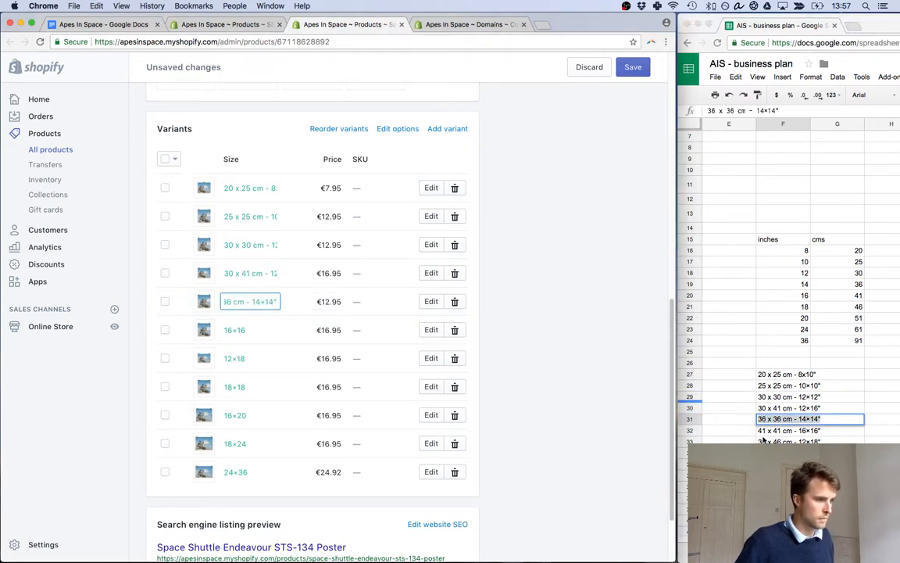
Rename the poster's 16×16 size variant to the spreadsheet entry 41 x 41 cm - 16×16".
{"action": "left_click", "coordinate": [764, 431]}
{"action": "double_click", "coordinate": [765, 431]}
{"action": "key", "text": "super+a"}
{"action": "key", "text": "super+c"}
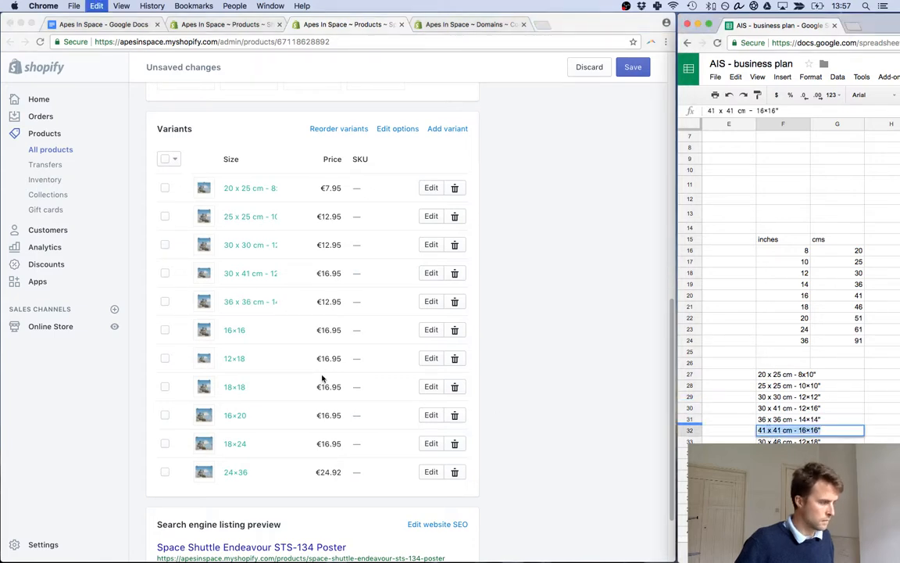
{"action": "left_click", "coordinate": [235, 330]}
{"action": "key", "text": "super+a"}
{"action": "key", "text": "super+v"}
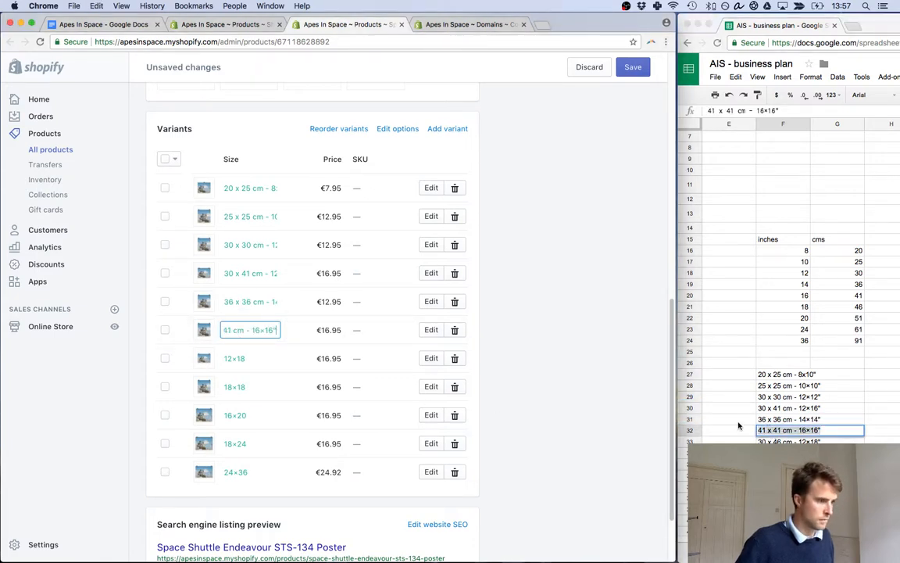
Rename the poster's 12×18 size variant to the spreadsheet entry 30 x 46 cm - 12×18".
{"action": "left_click", "coordinate": [768, 440]}
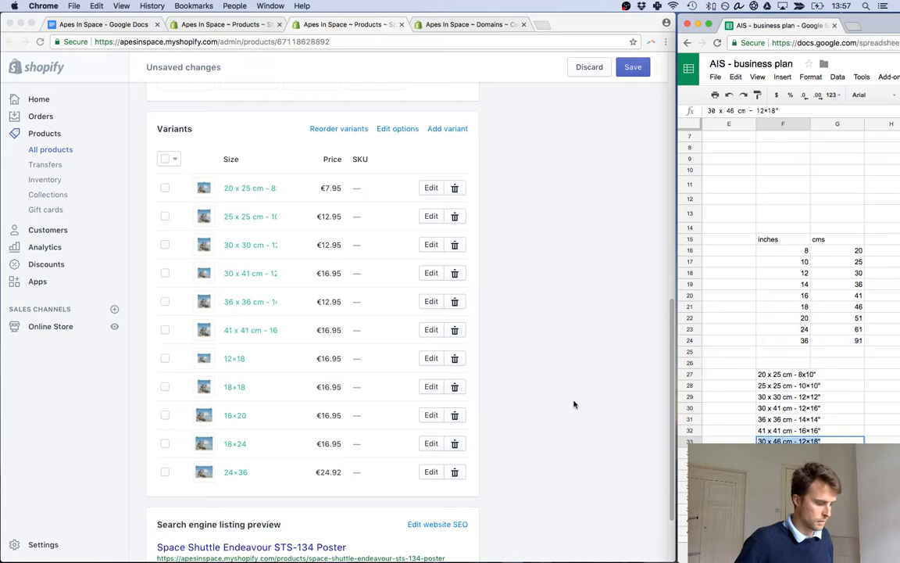
{"action": "left_click", "coordinate": [251, 360]}
{"action": "key", "text": "super+a"}
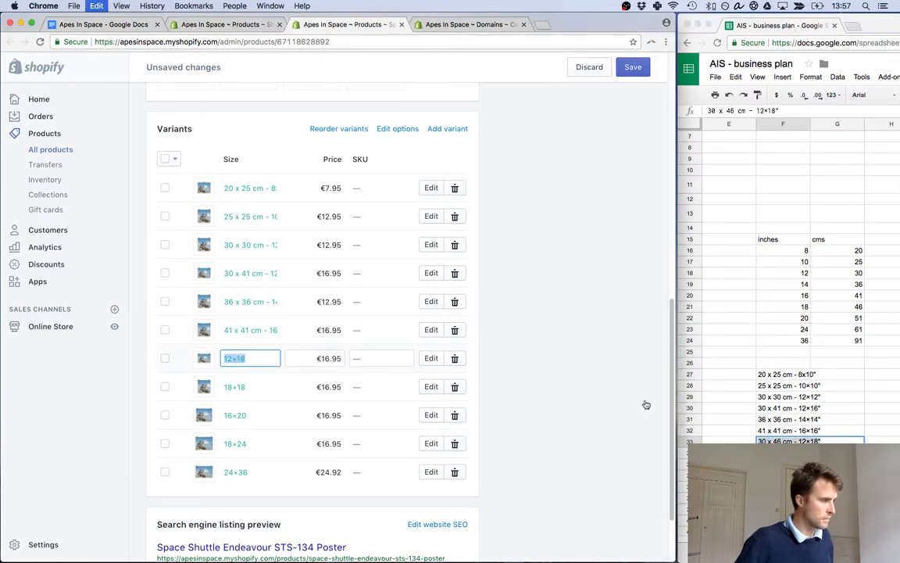
{"action": "key", "text": "super+v"}
Rename the poster's 18×18 size variant to the spreadsheet entry 46 x 46 cm - 18×18".
{"action": "left_click", "coordinate": [695, 411]}
{"action": "key", "text": "Down"}
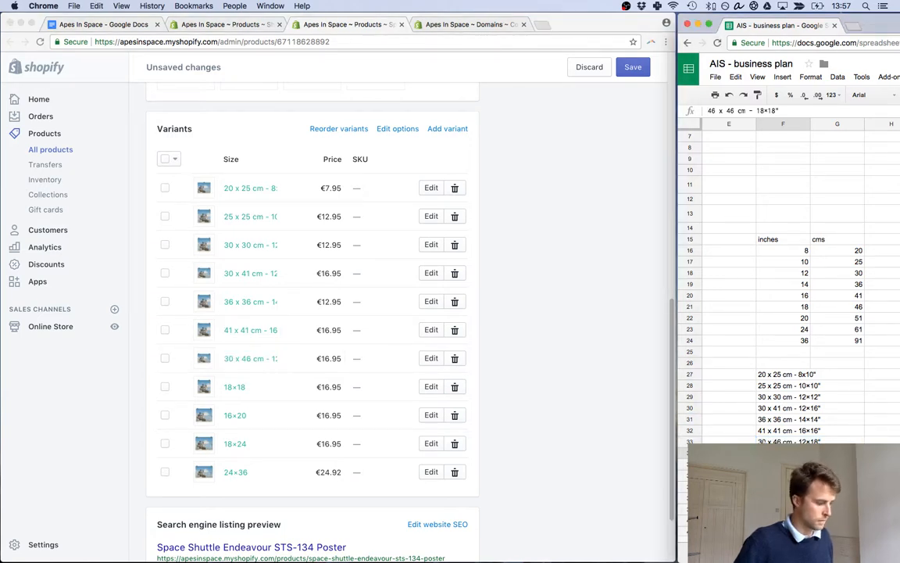
{"action": "left_click", "coordinate": [234, 386]}
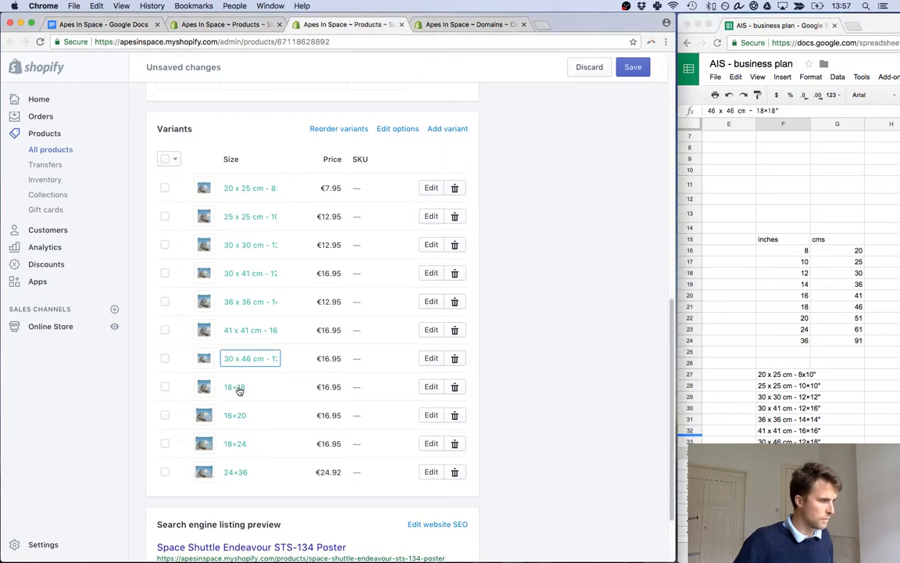
{"action": "key", "text": "super+a"}
{"action": "key", "text": "super+v"}
Rename the poster's 16×20 size variant to the spreadsheet entry 41 x 51 cm - 16×20".
{"action": "key", "text": "Down"}
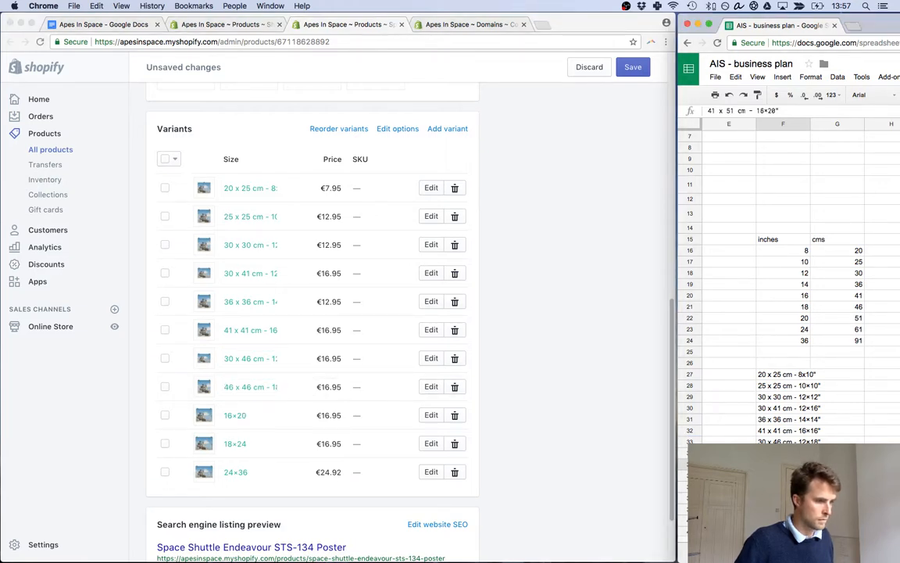
{"action": "left_click", "coordinate": [236, 415]}
{"action": "key", "text": "super+a"}
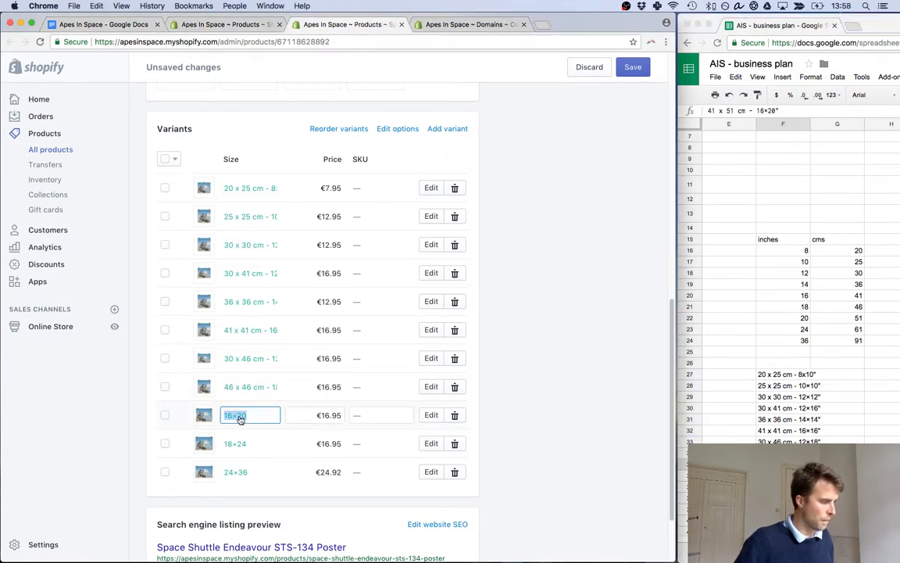
{"action": "key", "text": "super+v"}
Rename the poster's 18×24 size variant to the spreadsheet entry 46 x 61 cm - 18×24".
{"action": "left_click", "coordinate": [702, 475]}
{"action": "key", "text": "Down"}
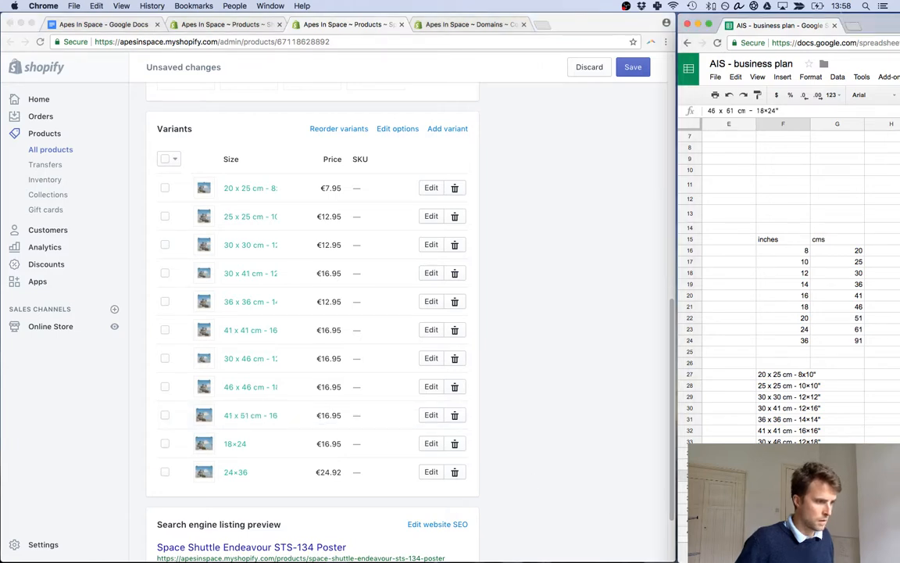
{"action": "key", "text": "super+c"}
{"action": "left_click", "coordinate": [234, 443]}
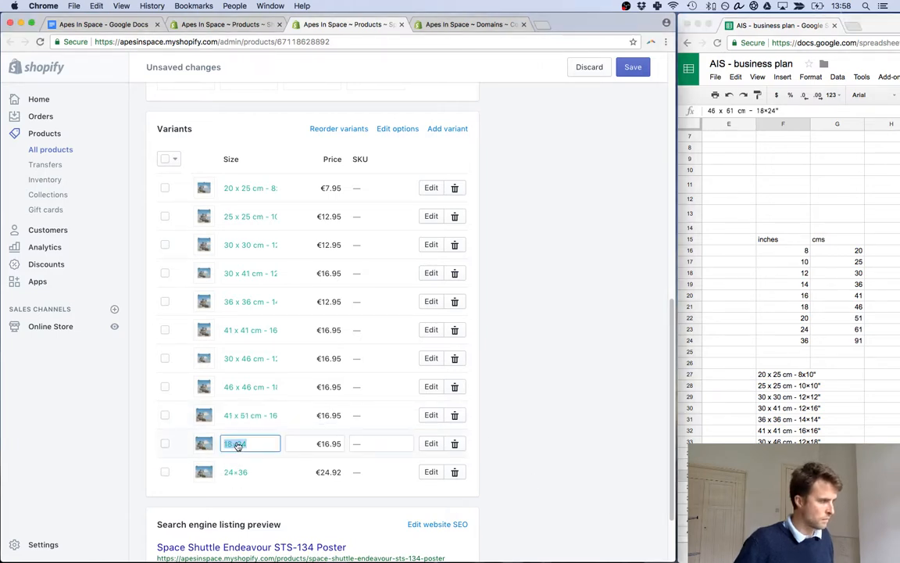
{"action": "key", "text": "super+a"}
{"action": "key", "text": "super+v"}
Rename the poster's 24×36 size variant to the spreadsheet entry 61 x 91 cm - 24x36" and save the product.
{"action": "left_click", "coordinate": [774, 486]}
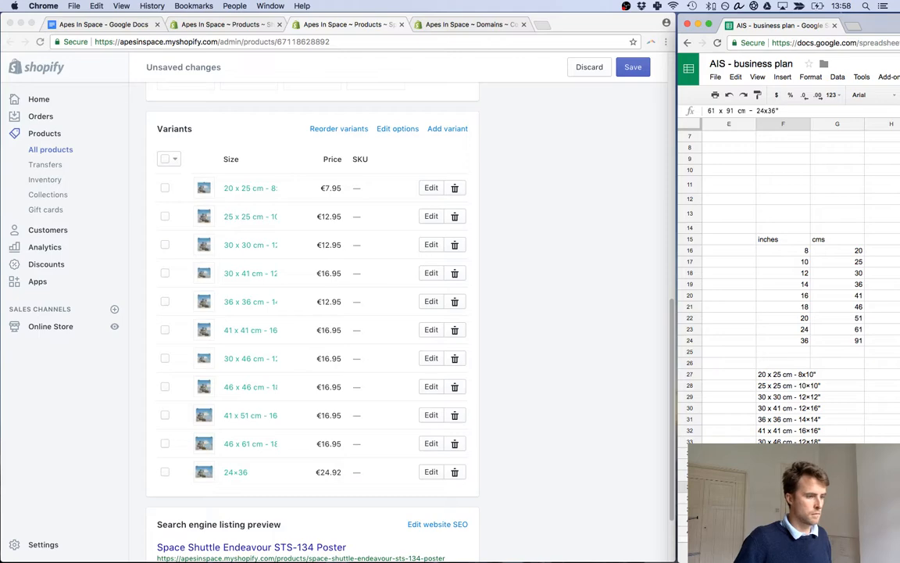
{"action": "left_click", "coordinate": [236, 474]}
{"action": "key", "text": "super+a"}
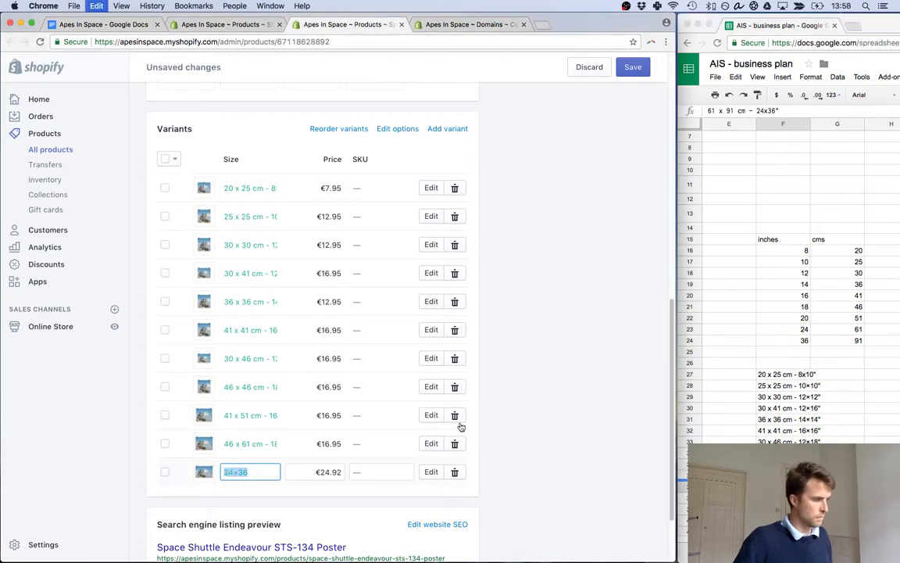
{"action": "key", "text": "super+v"}
{"action": "scroll", "coordinate": [594, 333], "scroll_direction": "up", "scroll_amount": 10}
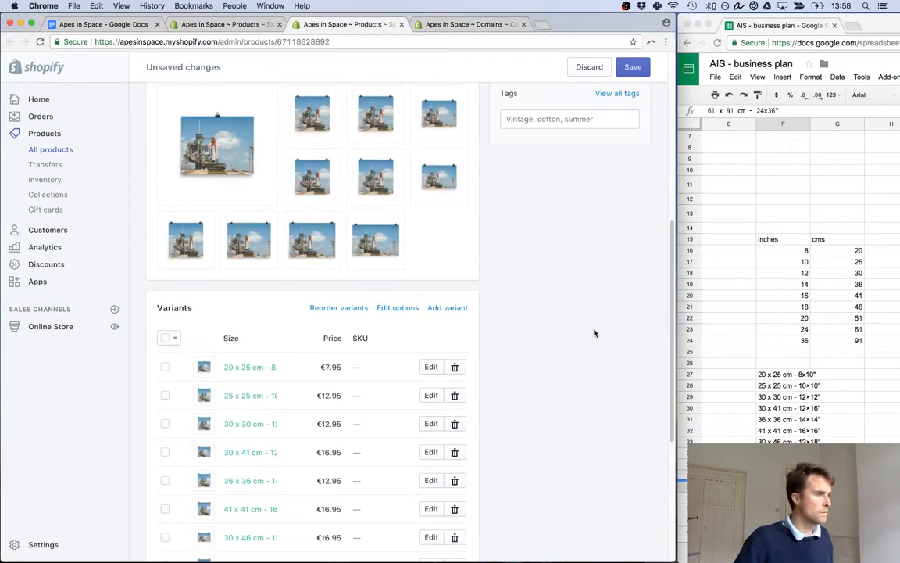
{"action": "key", "text": "super+s"}
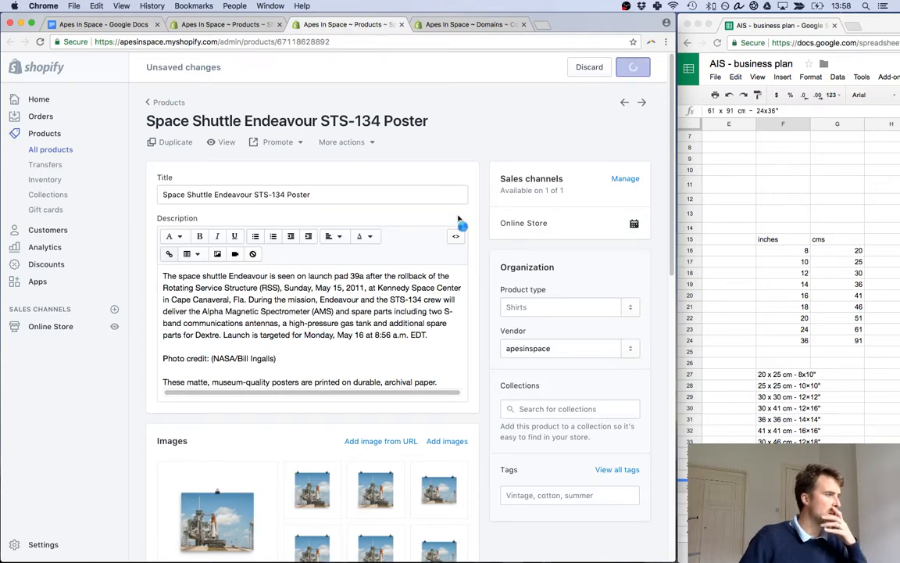
Open the Spacewalk April 1983 Poster in a new browser tab and close the Space Shuttle Endeavour STS-134 Poster page.
{"action": "left_click", "coordinate": [226, 30]}
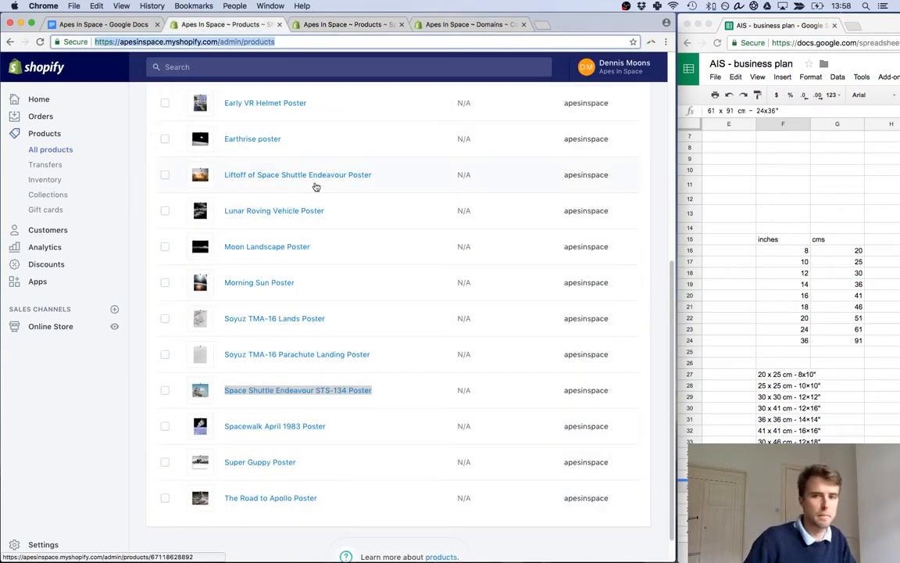
{"action": "right_click", "coordinate": [268, 429]}
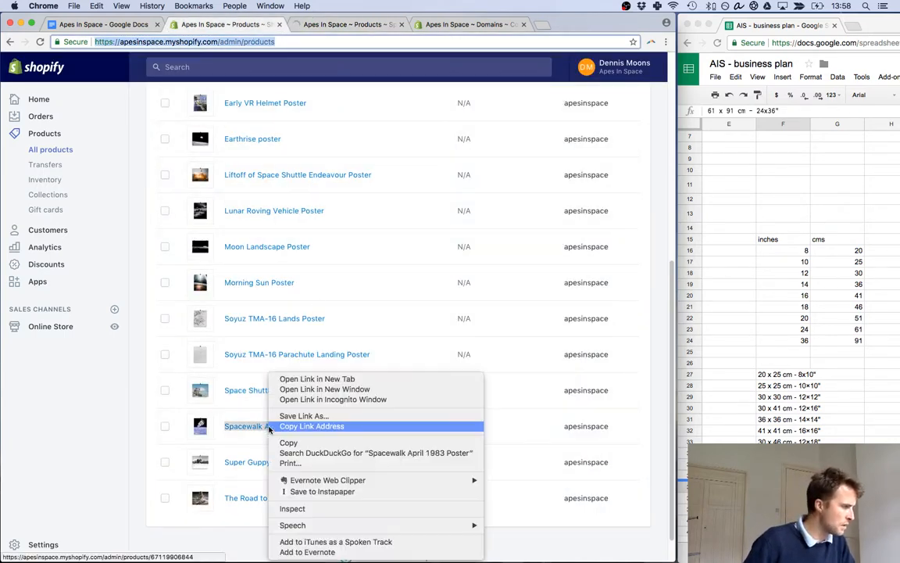
{"action": "left_click", "coordinate": [285, 344]}
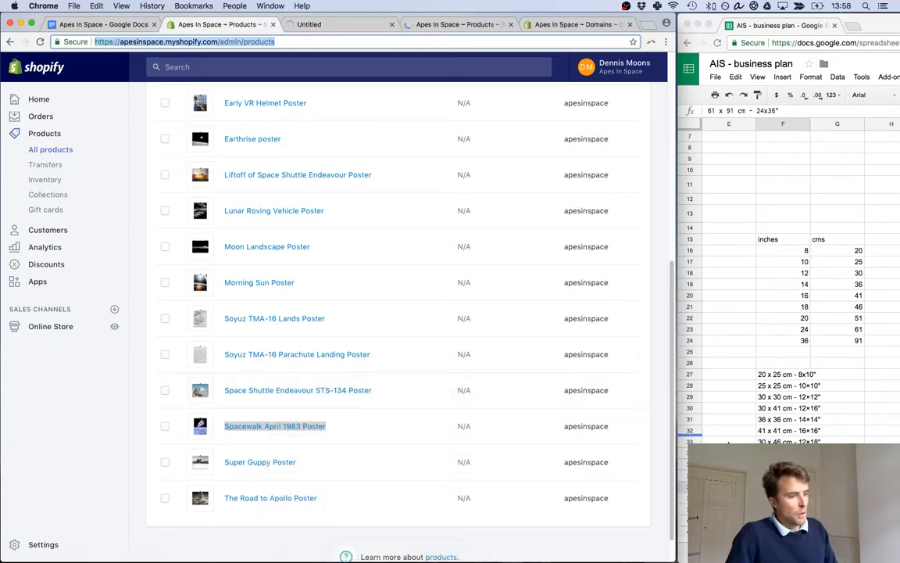
{"action": "left_click", "coordinate": [487, 26]}
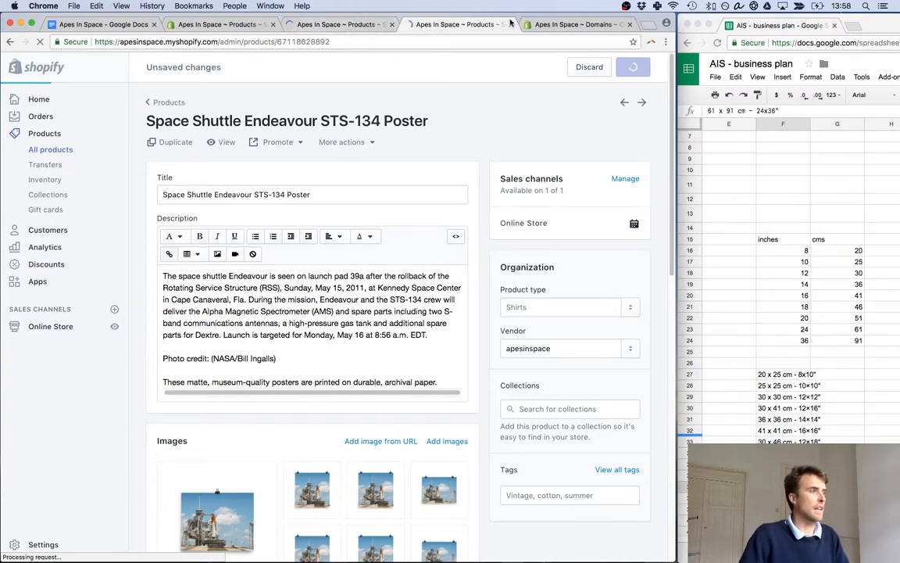
{"action": "left_click", "coordinate": [361, 24]}
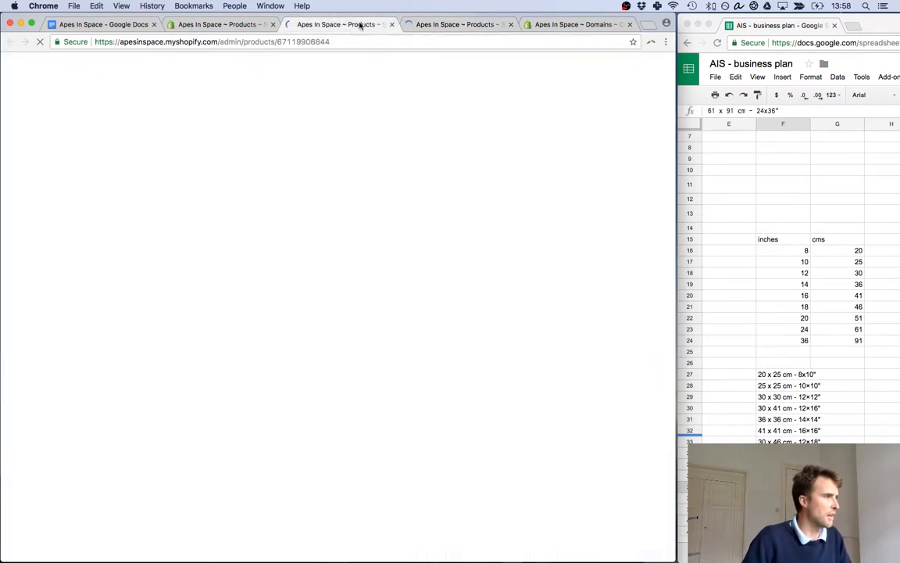
{"action": "left_click", "coordinate": [221, 27]}
{"action": "left_click", "coordinate": [326, 26]}
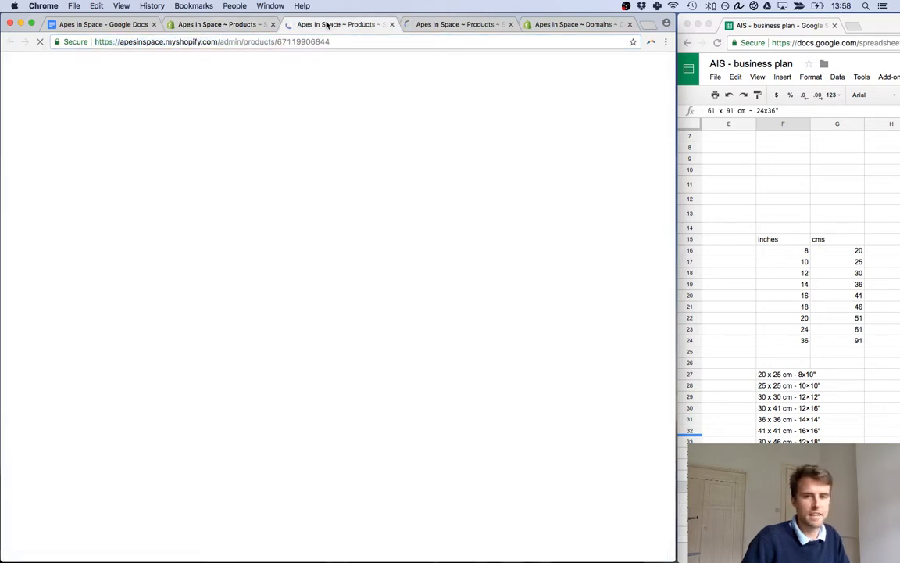
{"action": "left_click", "coordinate": [511, 25]}
{"action": "left_click", "coordinate": [377, 25]}
Run the connection check for the apesinspace.co domain again and return to the Spacewalk April 1983 Poster page.
{"action": "left_click", "coordinate": [456, 26]}
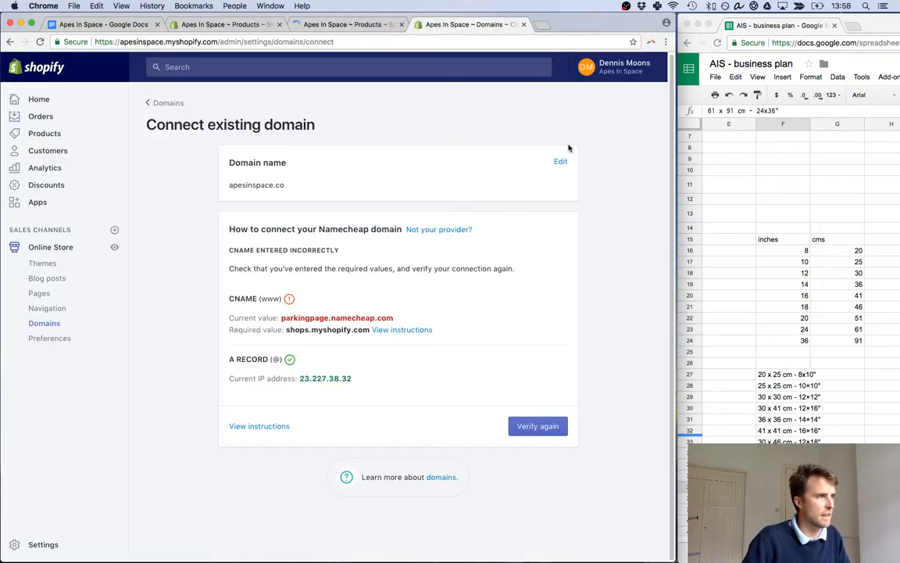
{"action": "left_click", "coordinate": [545, 426]}
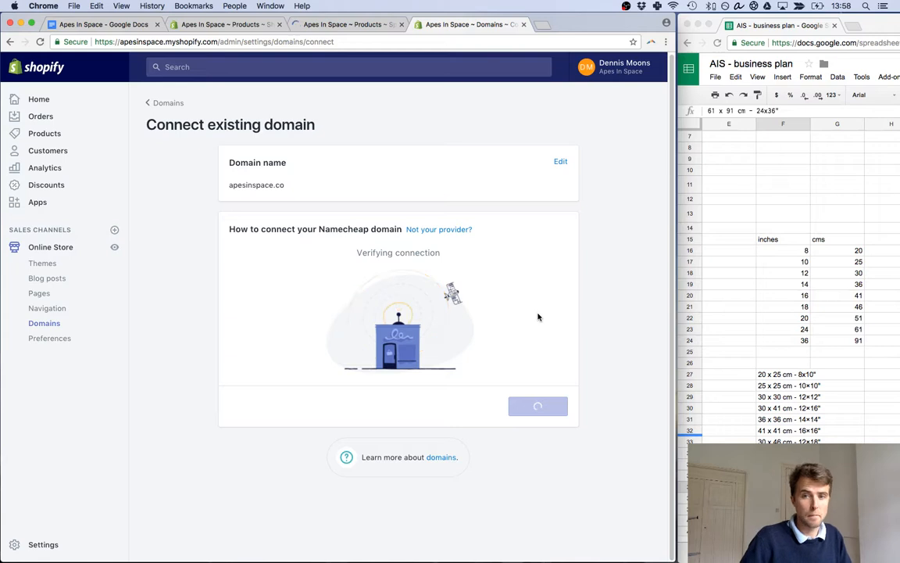
{"action": "left_click", "coordinate": [348, 25]}
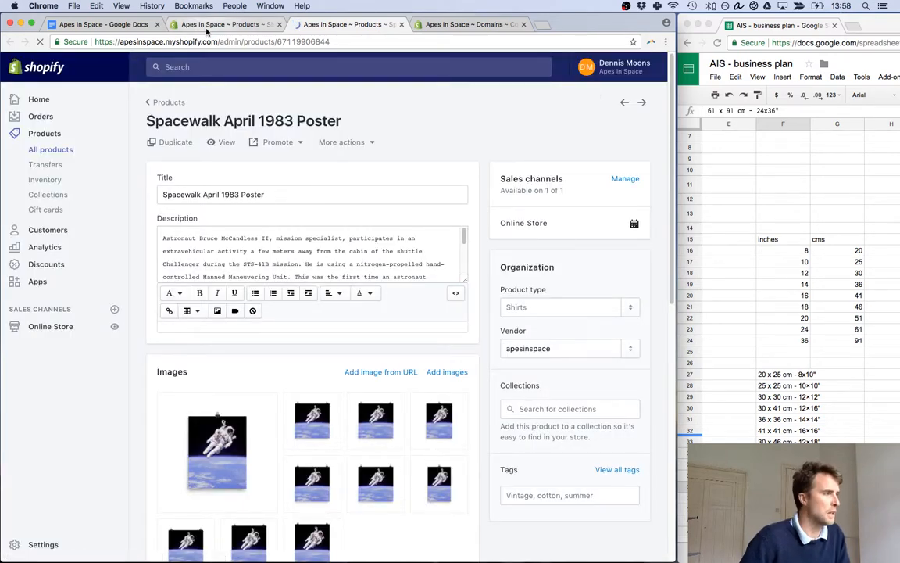
Rename the Spacewalk April 1983 Poster's 8×10 size variant to the spreadsheet entry 20 x 25 cm - 8x10".
{"action": "left_click", "coordinate": [779, 377]}
{"action": "left_click", "coordinate": [780, 375]}
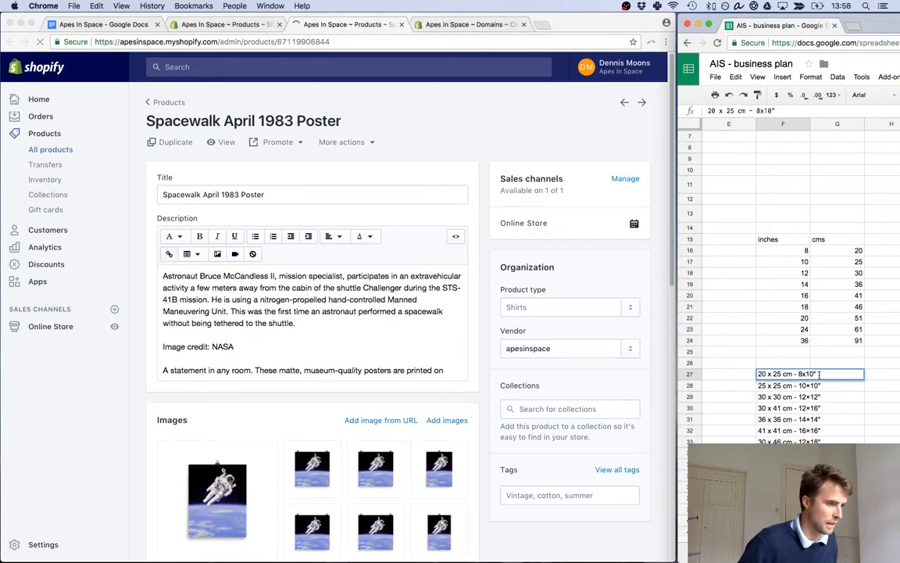
{"action": "left_click", "coordinate": [668, 249]}
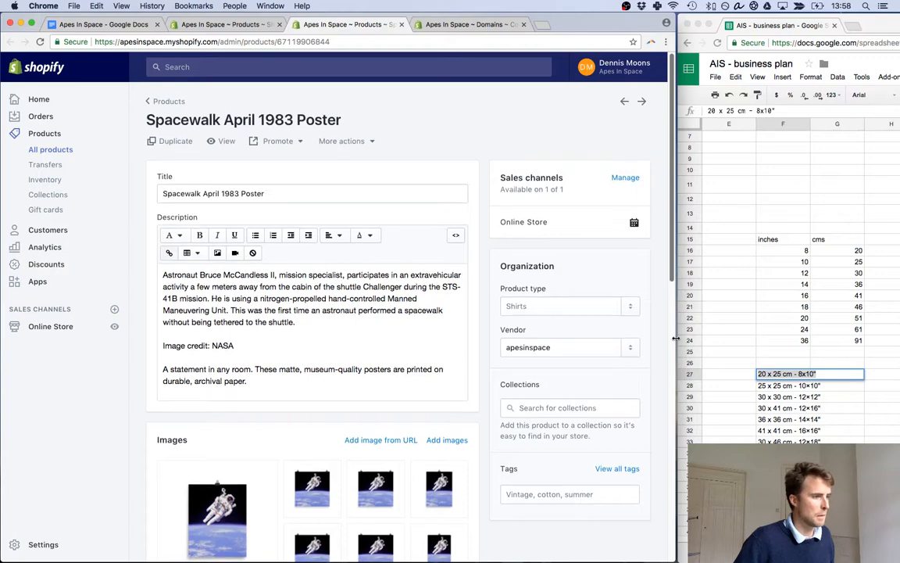
{"action": "left_click_drag", "start_coordinate": [673, 274], "coordinate": [671, 443]}
{"action": "left_click", "coordinate": [235, 364]}
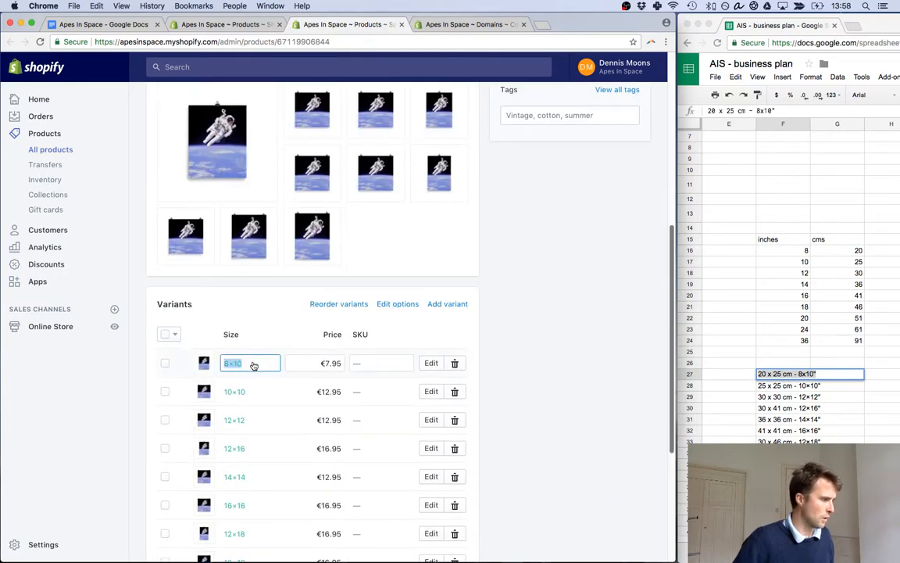
{"action": "type", "text": "20 x 25 cm - 8x10\""}
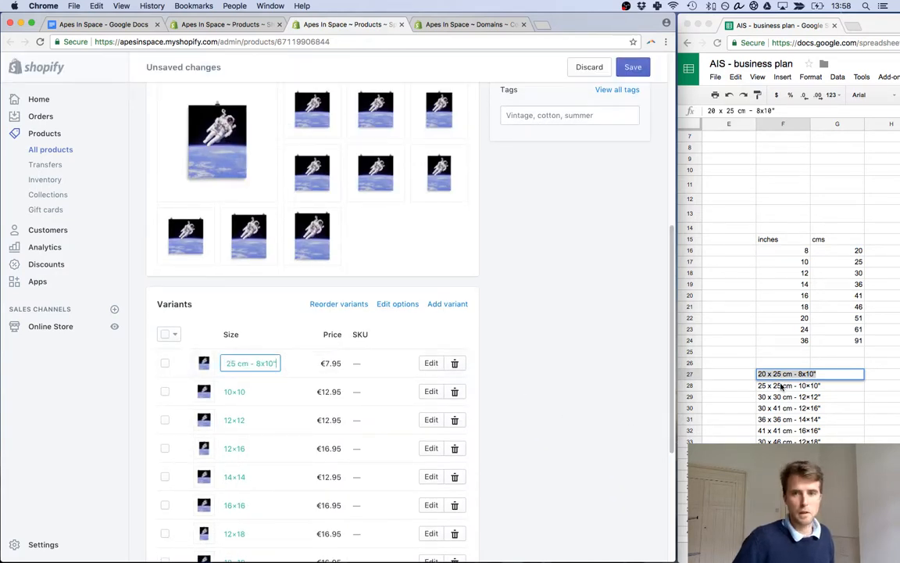
Rename the 10×10 and 12×12 size variants to the spreadsheet entries 25 x 25 cm - 10×10" and 30 x 30 cm - 12×12".
{"action": "left_click", "coordinate": [784, 385]}
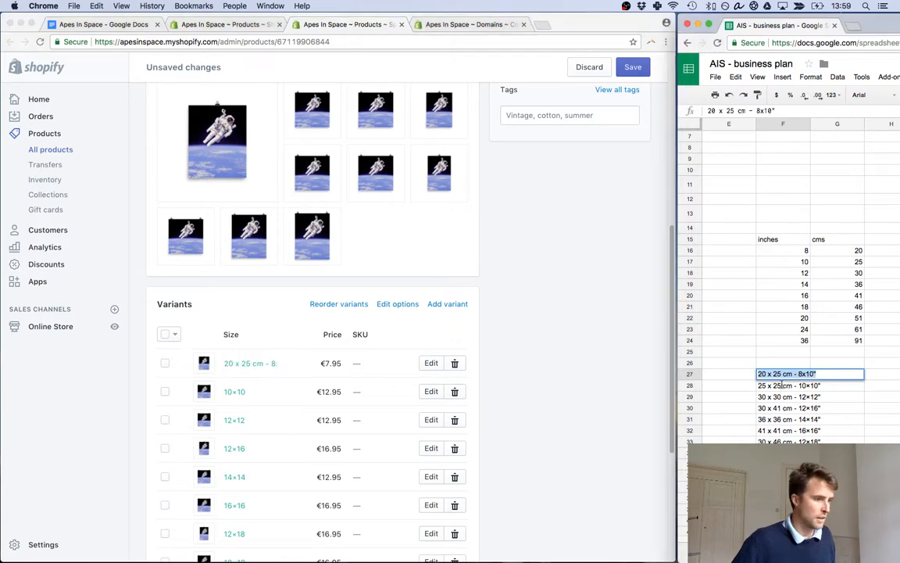
{"action": "key", "text": "cmd+c"}
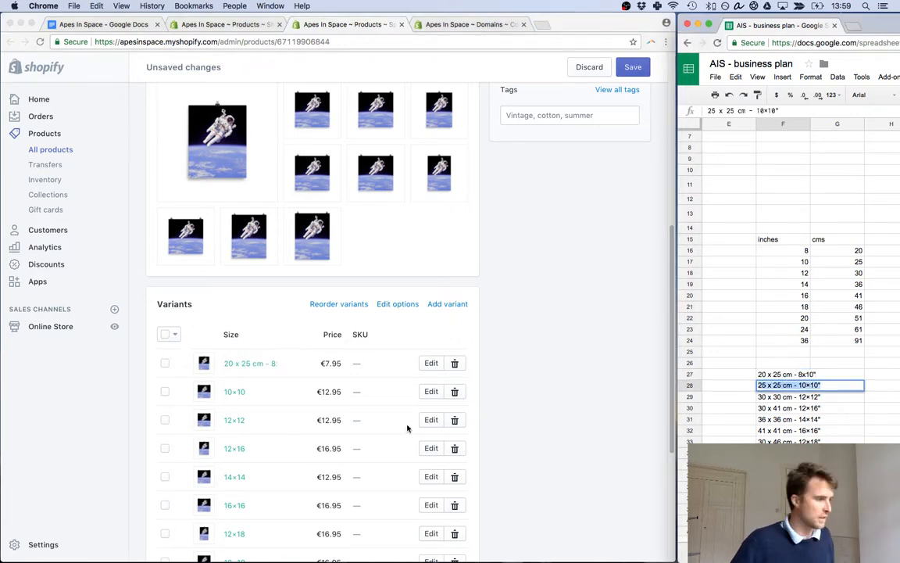
{"action": "left_click", "coordinate": [235, 393]}
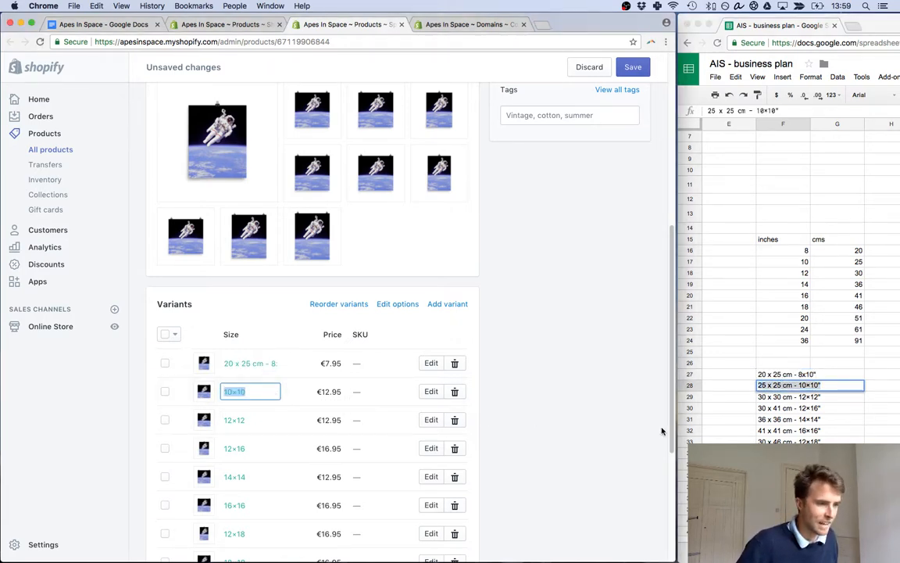
{"action": "key", "text": "cmd+v"}
{"action": "left_click", "coordinate": [772, 397]}
{"action": "key", "text": "cmd+c"}
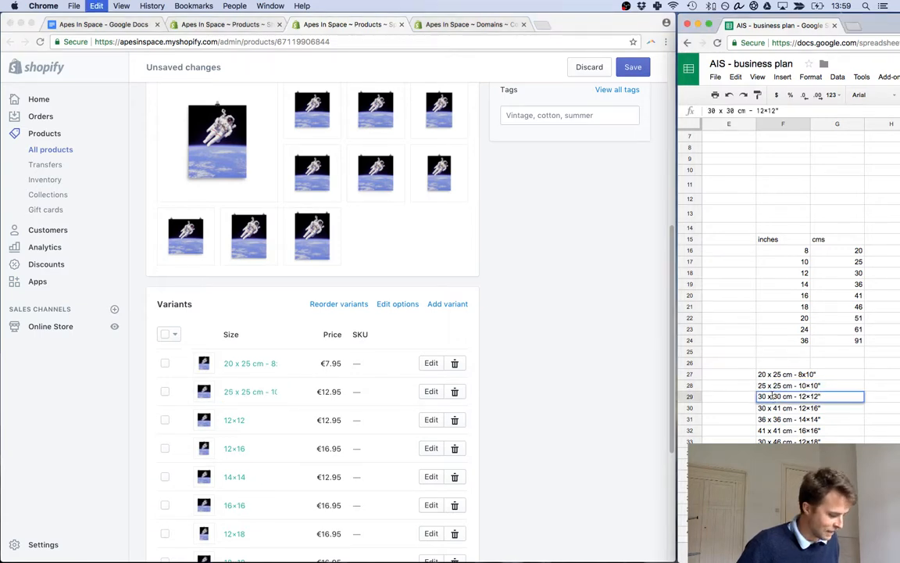
{"action": "left_click", "coordinate": [234, 423]}
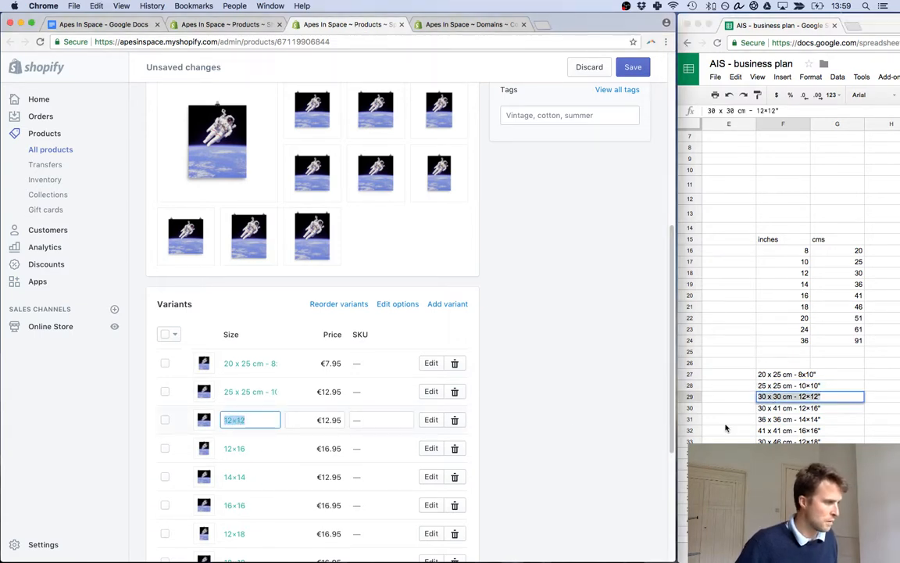
{"action": "key", "text": "cmd+v"}
Rename the Spacewalk poster's 12×16 size variant to the spreadsheet entry 30 x 41 cm - 12×16".
{"action": "left_click", "coordinate": [779, 413]}
{"action": "left_click", "coordinate": [778, 409]}
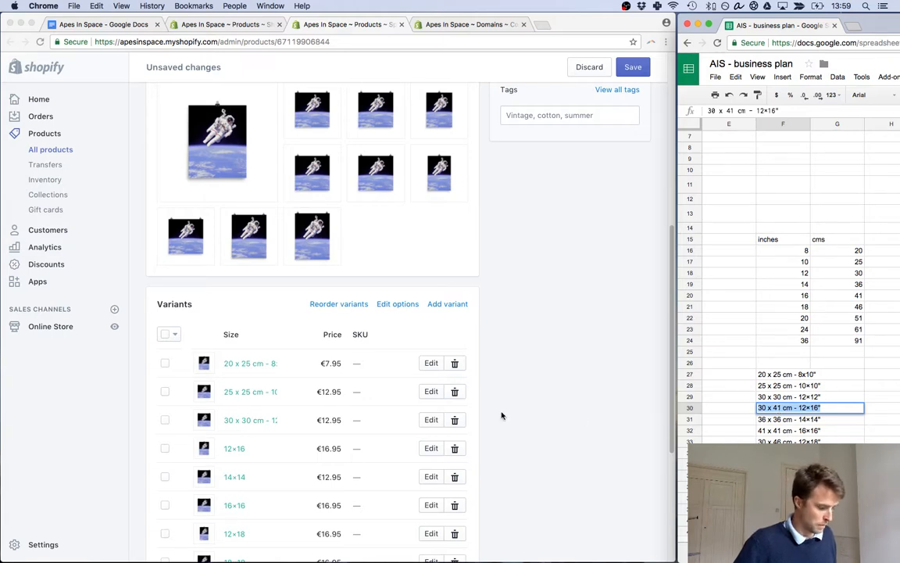
{"action": "key", "text": "cmd+c"}
{"action": "left_click", "coordinate": [234, 448]}
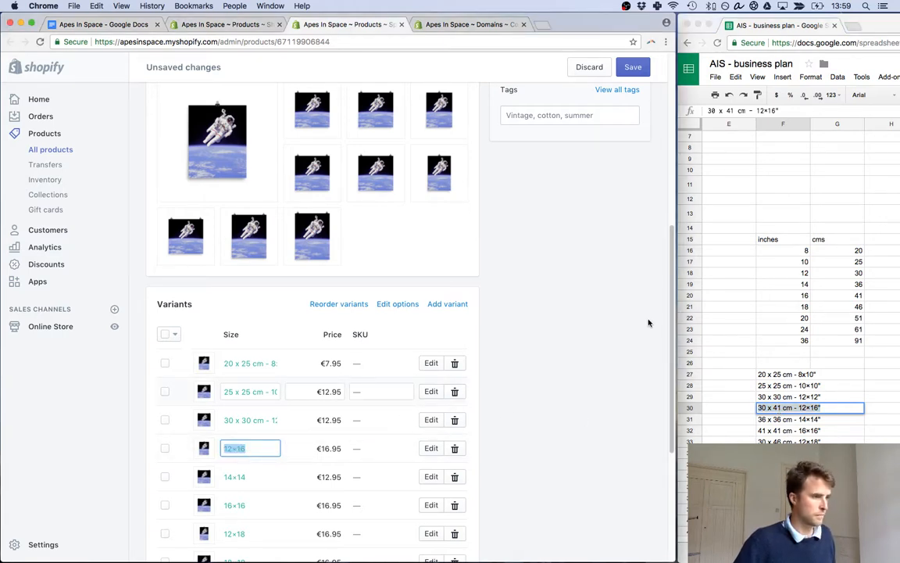
{"action": "key", "text": "cmd+v"}
Rename the Spacewalk poster's 14×14 size variant to the spreadsheet entry 36 x 36 cm - 14×14".
{"action": "scroll", "coordinate": [648, 323], "scroll_direction": "down", "scroll_amount": 3}
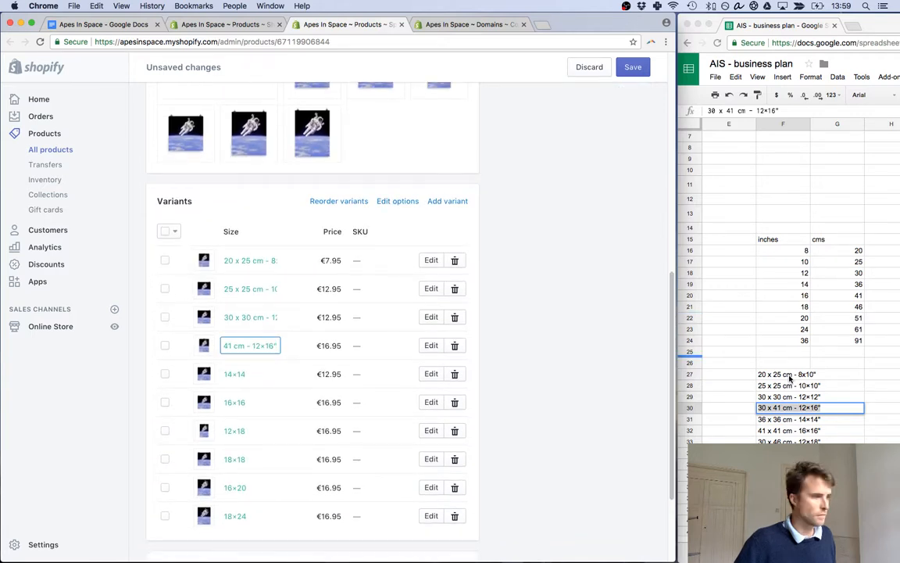
{"action": "left_click", "coordinate": [783, 422]}
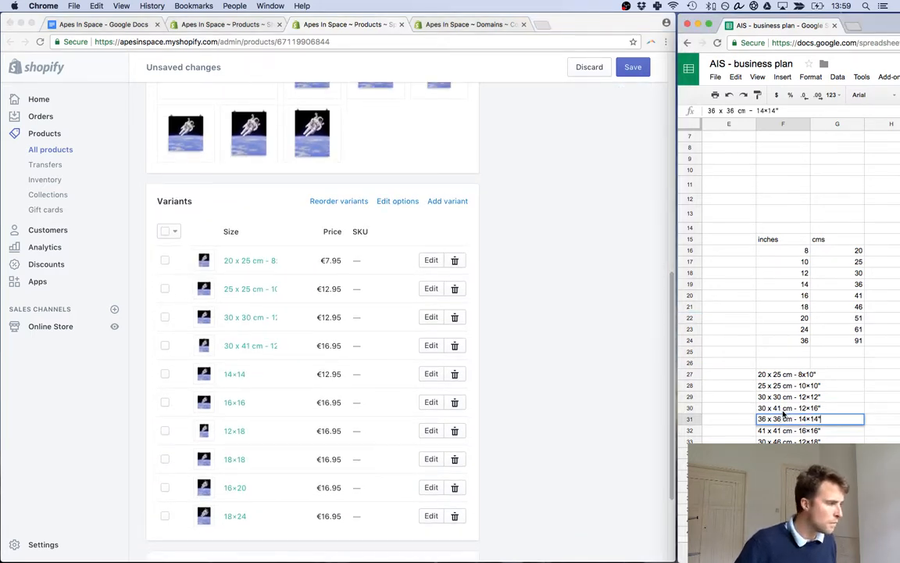
{"action": "key", "text": "cmd+a"}
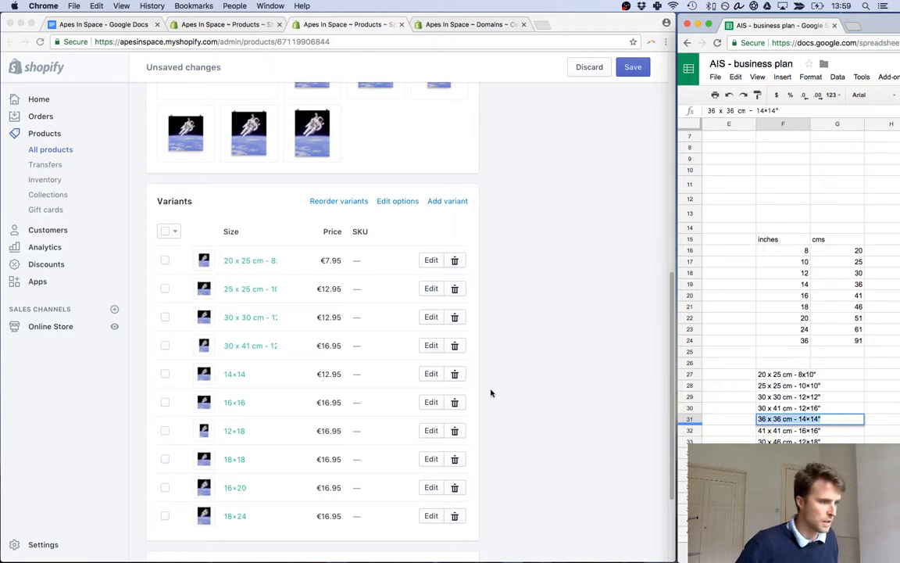
{"action": "left_click", "coordinate": [237, 374]}
{"action": "key", "text": "cmd+a"}
{"action": "key", "text": "cmd+v"}
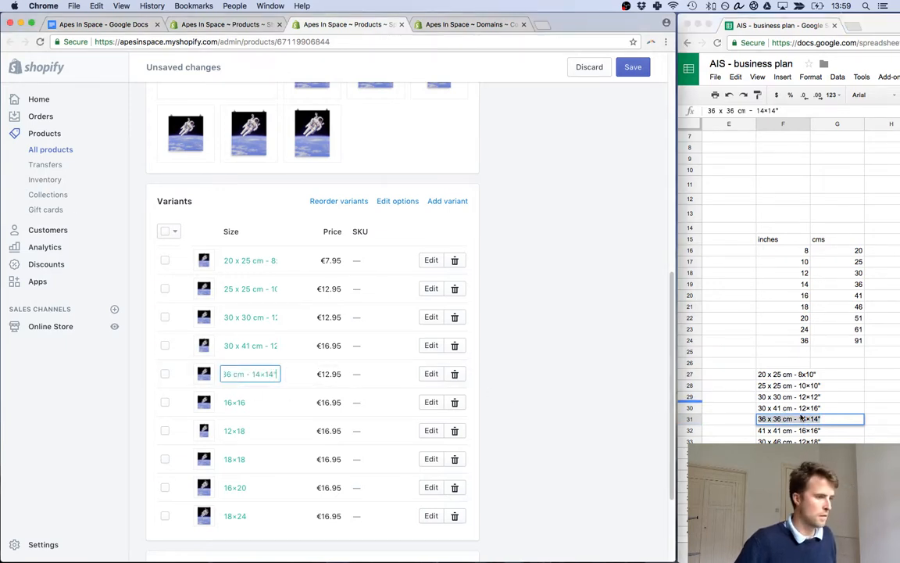
Rename the Spacewalk poster's 16×16 size variant to the spreadsheet entry 41 x 41 cm - 16×16".
{"action": "left_click", "coordinate": [787, 430]}
{"action": "double_click", "coordinate": [787, 430]}
{"action": "key", "text": "super+a"}
{"action": "key", "text": "super+c"}
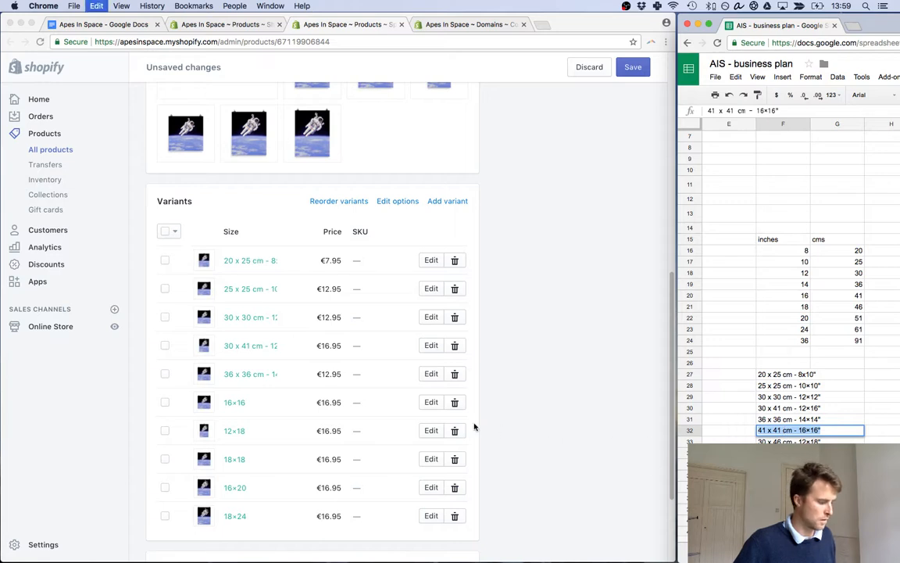
{"action": "left_click", "coordinate": [234, 401]}
{"action": "key", "text": "super+a"}
{"action": "key", "text": "super+v"}
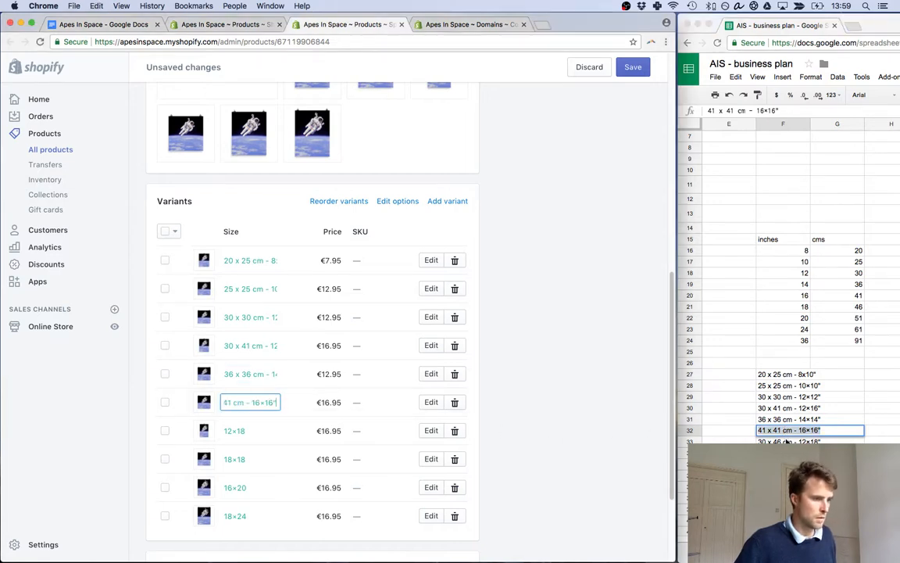
Rename the Spacewalk poster's 12×18 size variant to the spreadsheet entry 30 x 46 cm - 12×18".
{"action": "left_click", "coordinate": [788, 442]}
{"action": "double_click", "coordinate": [788, 441]}
{"action": "key", "text": "super+a"}
{"action": "key", "text": "super+c"}
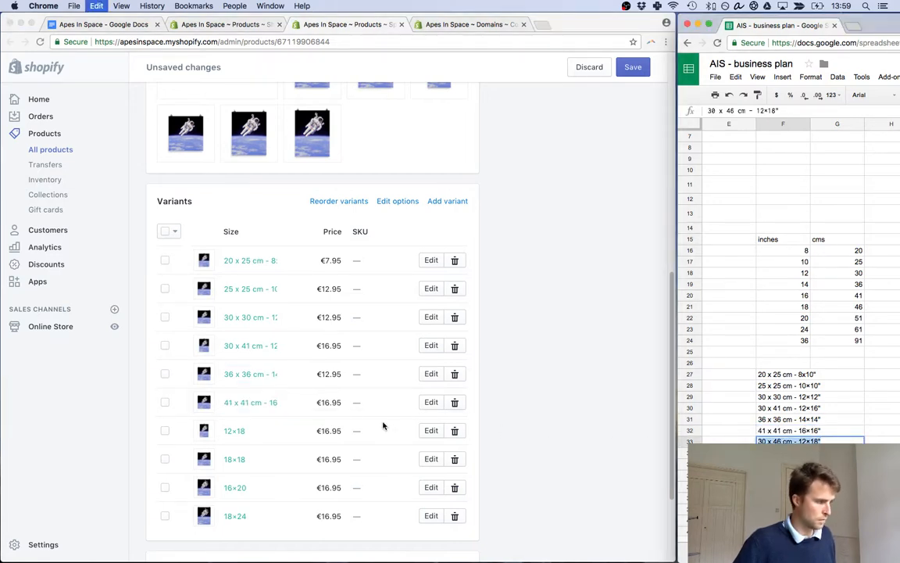
{"action": "left_click", "coordinate": [235, 431]}
{"action": "key", "text": "super+a"}
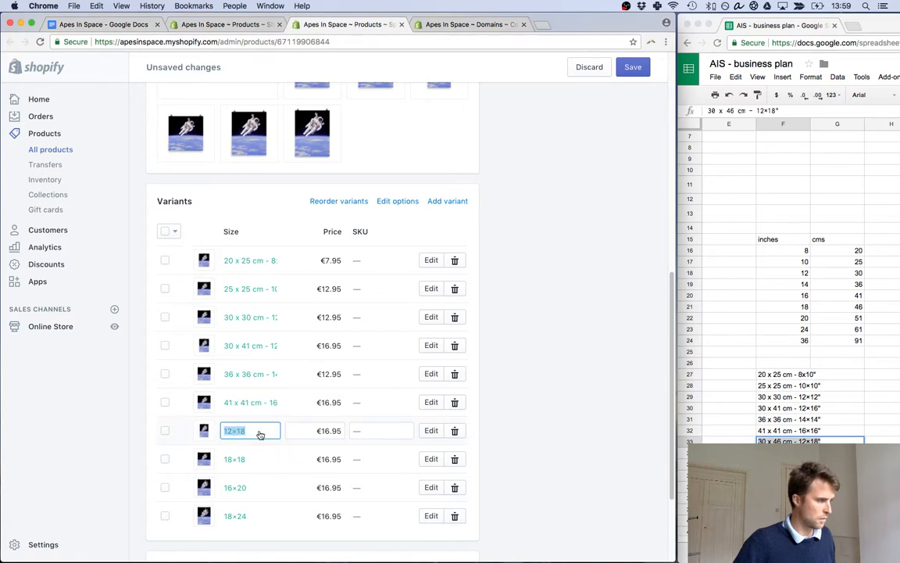
{"action": "key", "text": "super+v"}
Rename the Spacewalk poster's 18×18 size variant to the spreadsheet entry 46 x 46 cm - 18×18".
{"action": "left_click", "coordinate": [788, 453]}
{"action": "double_click", "coordinate": [788, 453]}
{"action": "key", "text": "super+a"}
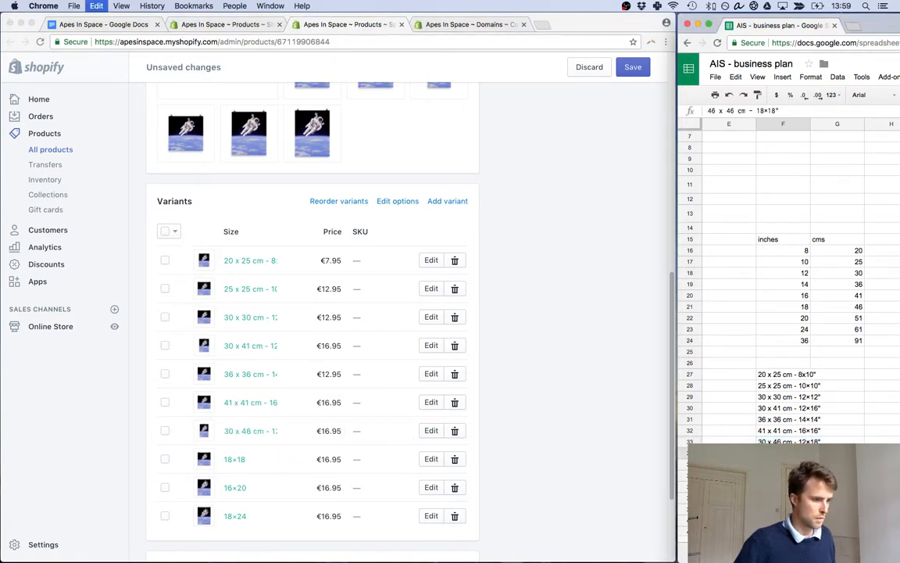
{"action": "left_click", "coordinate": [235, 459]}
{"action": "key", "text": "super+a"}
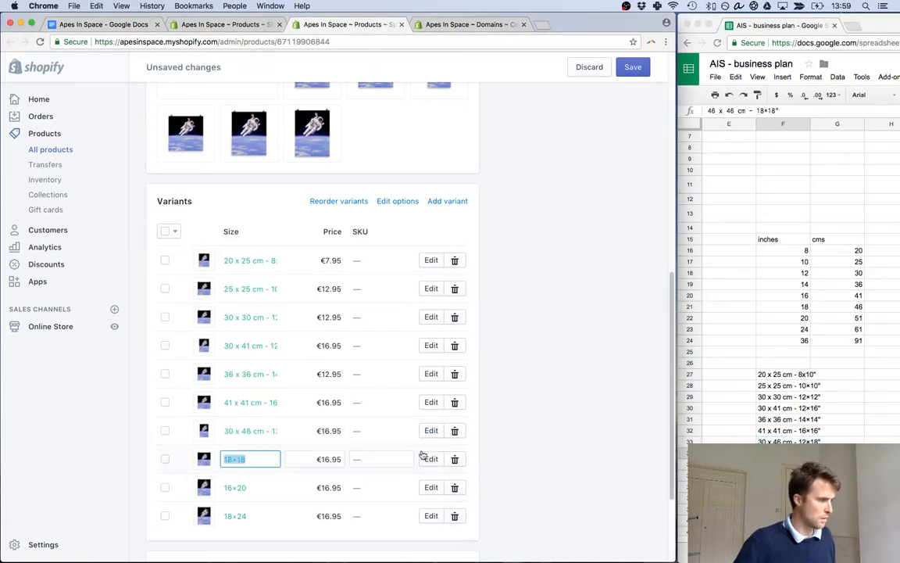
{"action": "key", "text": "super+v"}
Rename the Spacewalk poster's 16×20 size variant to the spreadsheet entry 41 x 51 cm - 16×20".
{"action": "key", "text": "Down"}
{"action": "key", "text": "super+c"}
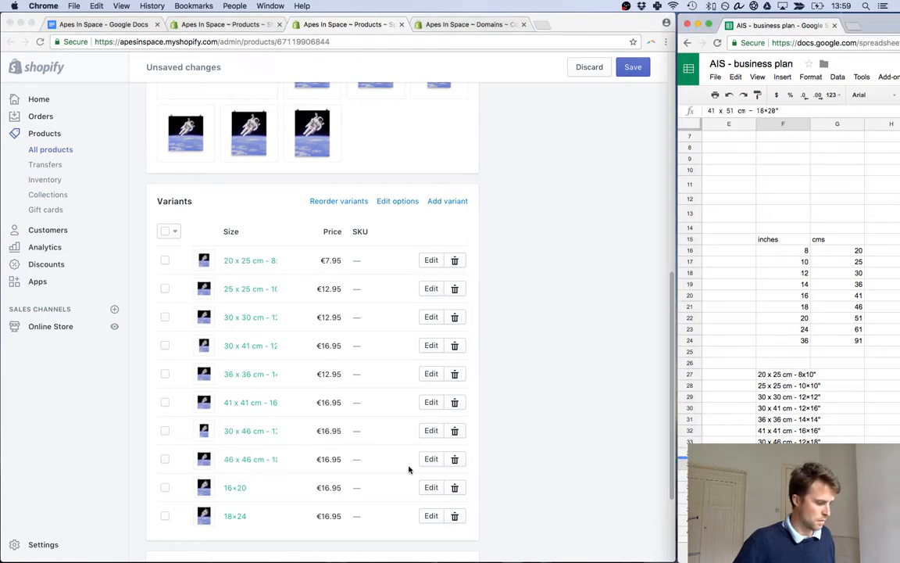
{"action": "left_click", "coordinate": [234, 488]}
{"action": "key", "text": "super+a"}
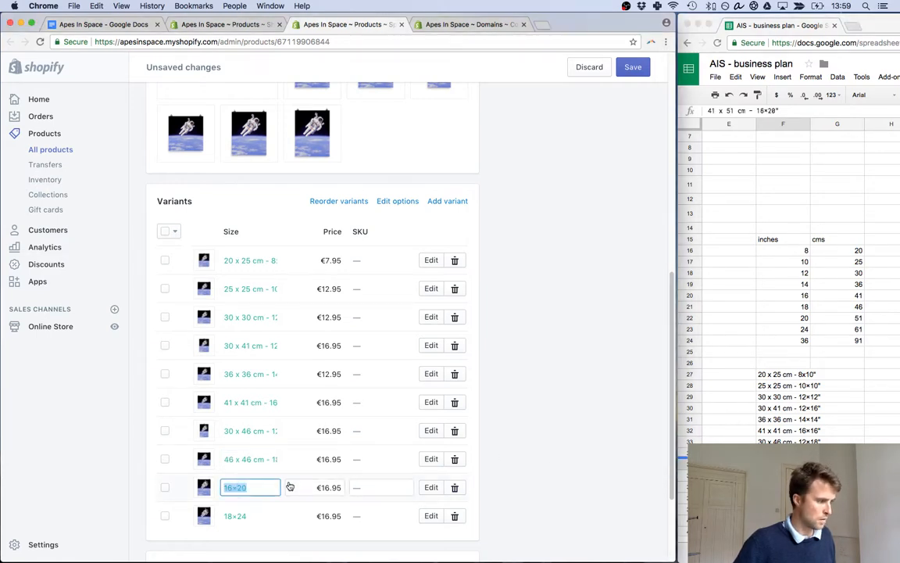
{"action": "key", "text": "super+v"}
Rename the Spacewalk poster's 18×24 size variant to the spreadsheet entry 46 x 61 cm - 18×24" and save the product.
{"action": "key", "text": "super+grave"}
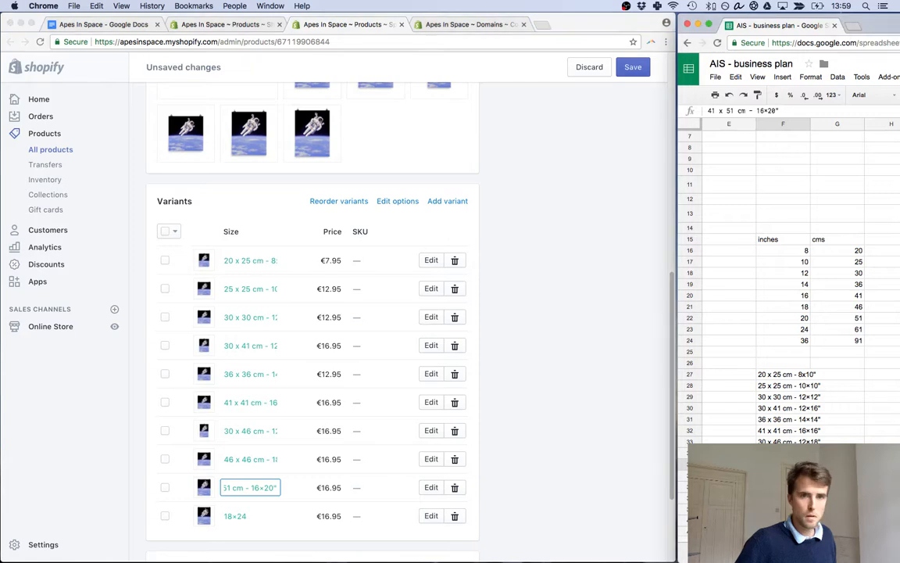
{"action": "key", "text": "Down"}
{"action": "key", "text": "super+c"}
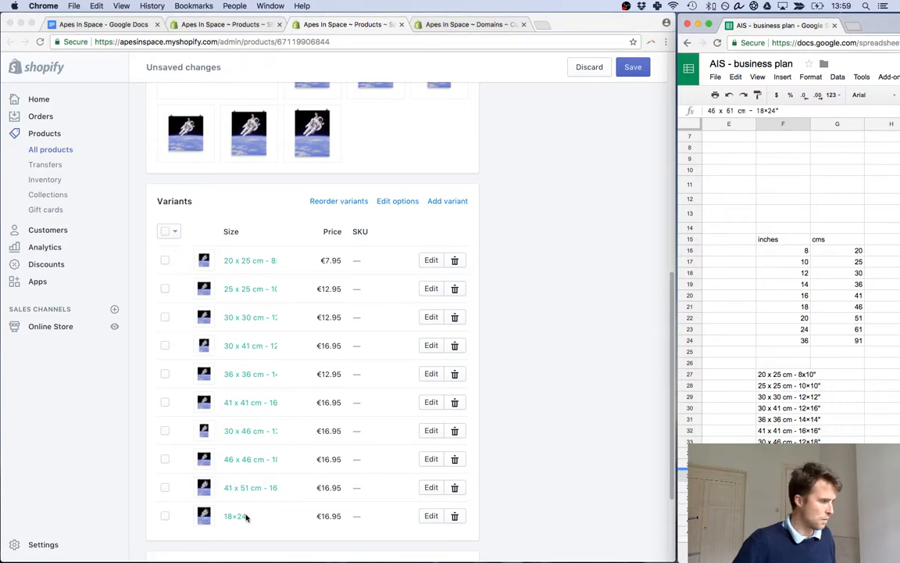
{"action": "left_click", "coordinate": [234, 516]}
{"action": "key", "text": "super+a"}
{"action": "key", "text": "super+v"}
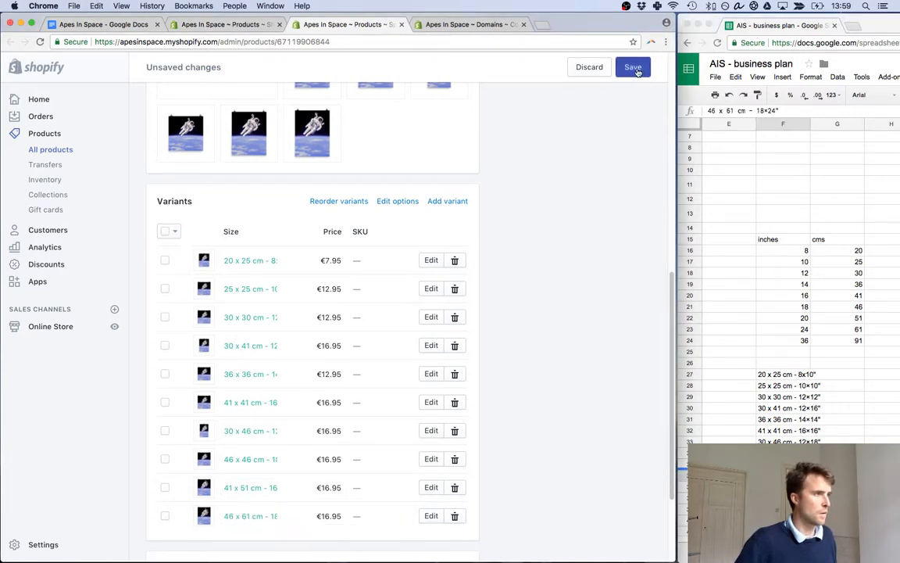
{"action": "left_click", "coordinate": [635, 68]}
Open the Super Guppy Poster and The Road to Apollo Poster from the product list in separate new browser tabs.
{"action": "key", "text": "super+alt+Left"}
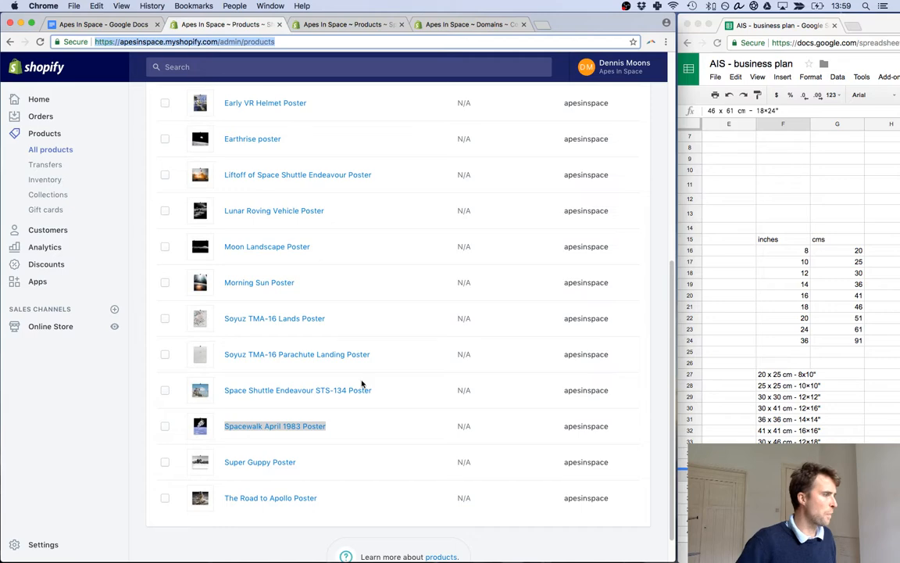
{"action": "right_click", "coordinate": [264, 462]}
{"action": "left_click", "coordinate": [311, 379]}
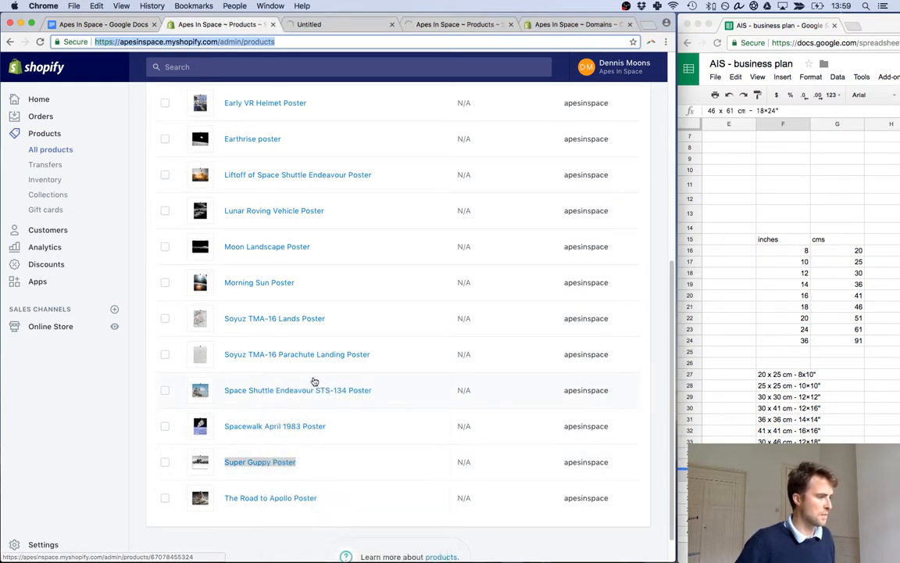
{"action": "right_click", "coordinate": [297, 498]}
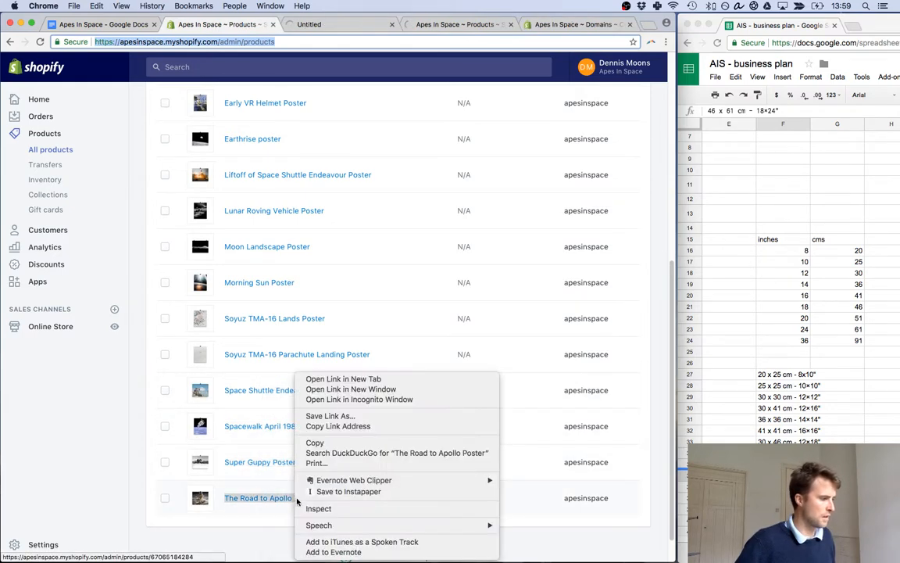
{"action": "left_click", "coordinate": [349, 380]}
Return to the domain connection page and run the verification for apesinspace.co two more times.
{"action": "left_click", "coordinate": [485, 24]}
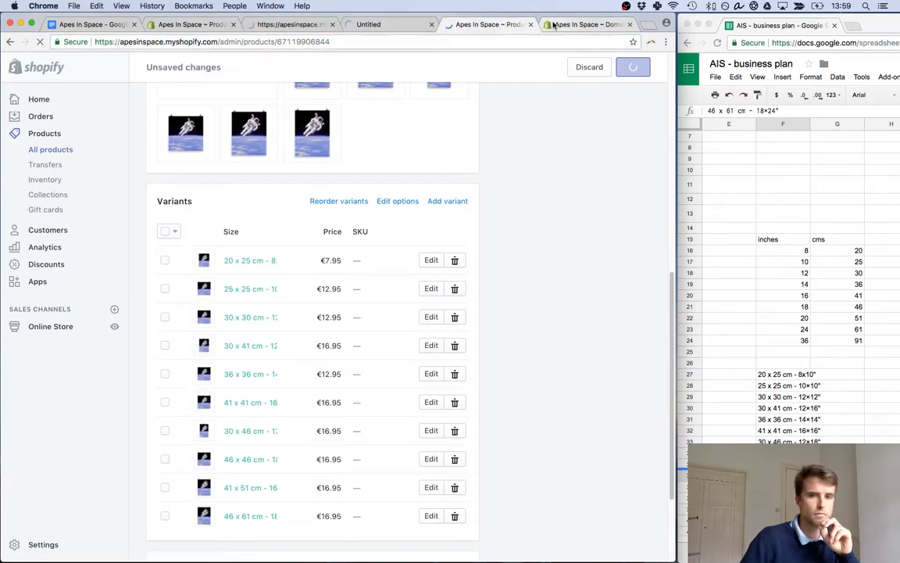
{"action": "left_click", "coordinate": [553, 25]}
{"action": "left_click", "coordinate": [540, 386]}
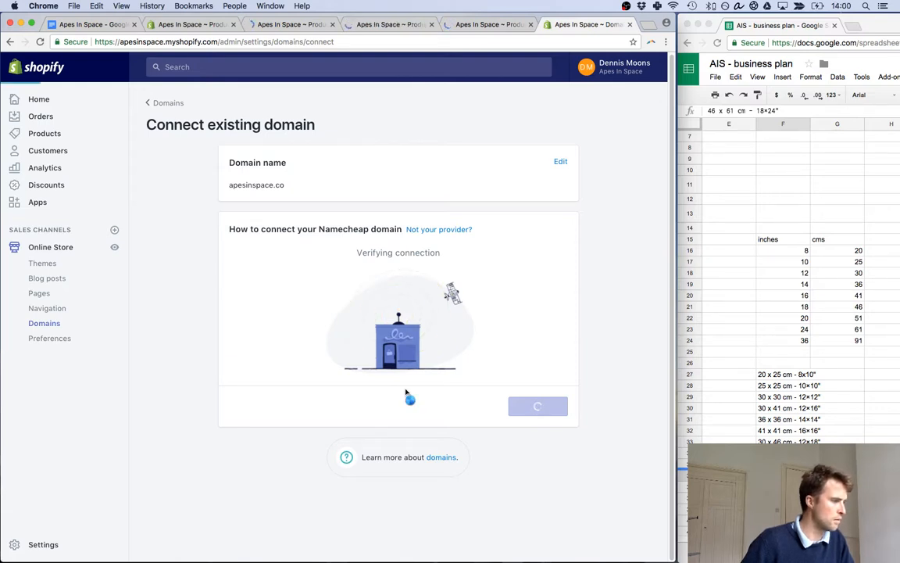
{"action": "left_click", "coordinate": [538, 426]}
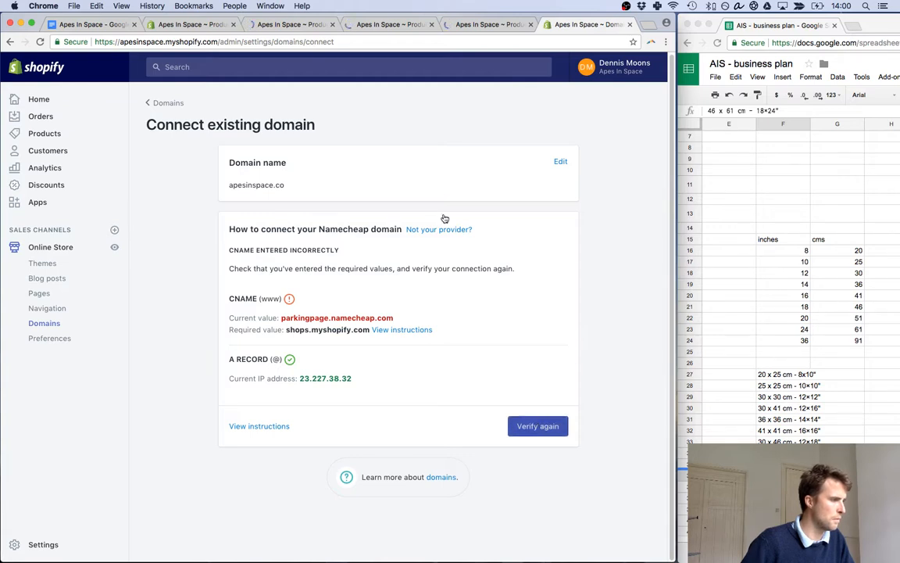
Close the saved Spacewalk April 1983 Poster page and switch to The Road to Apollo Poster page.
{"action": "left_click", "coordinate": [471, 28]}
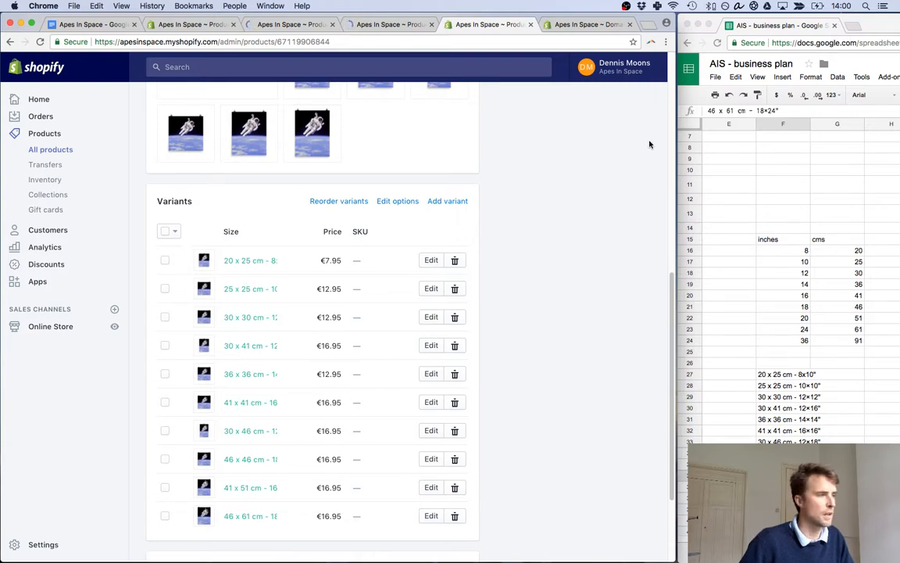
{"action": "left_click", "coordinate": [530, 25]}
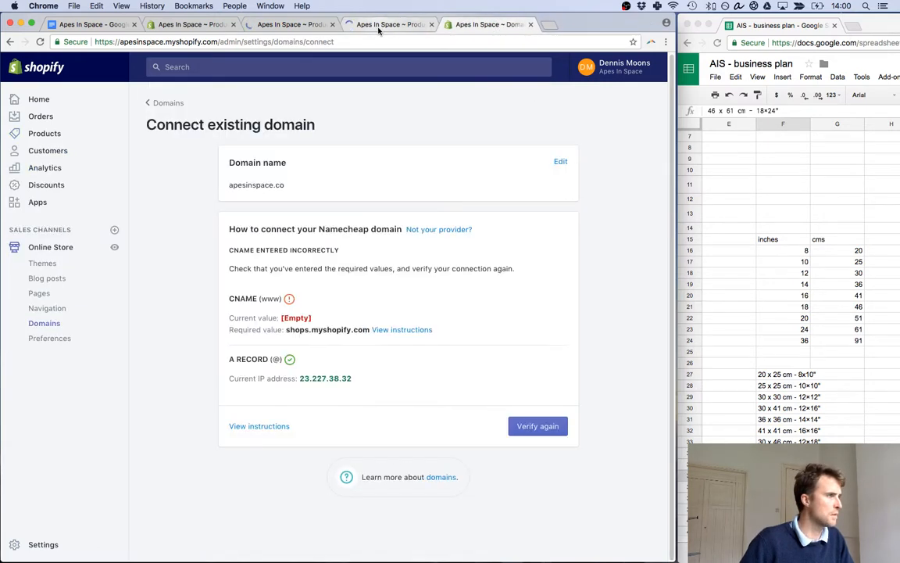
{"action": "left_click", "coordinate": [407, 24]}
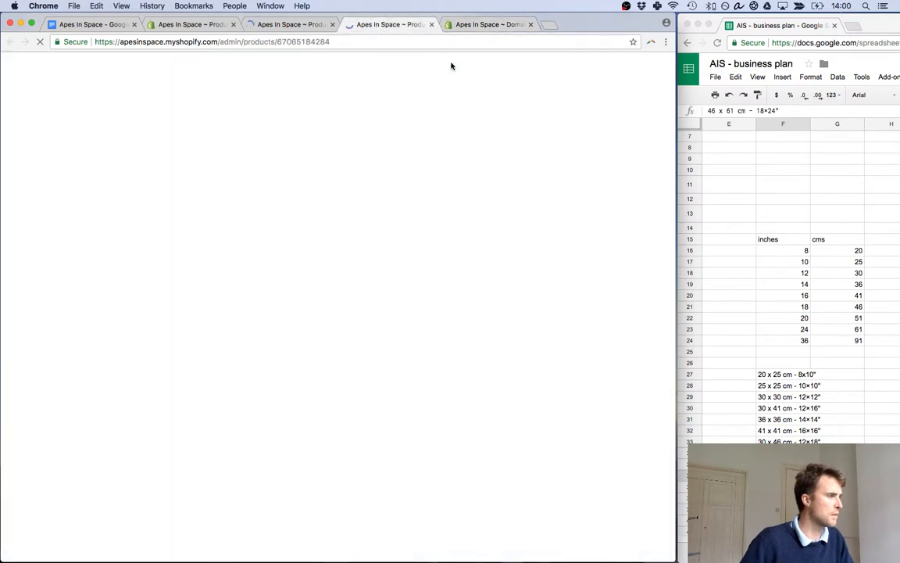
Rename The Road to Apollo Poster's 8×10 size variant to the spreadsheet entry 20 x 25 cm - 8x10".
{"action": "left_click", "coordinate": [777, 376]}
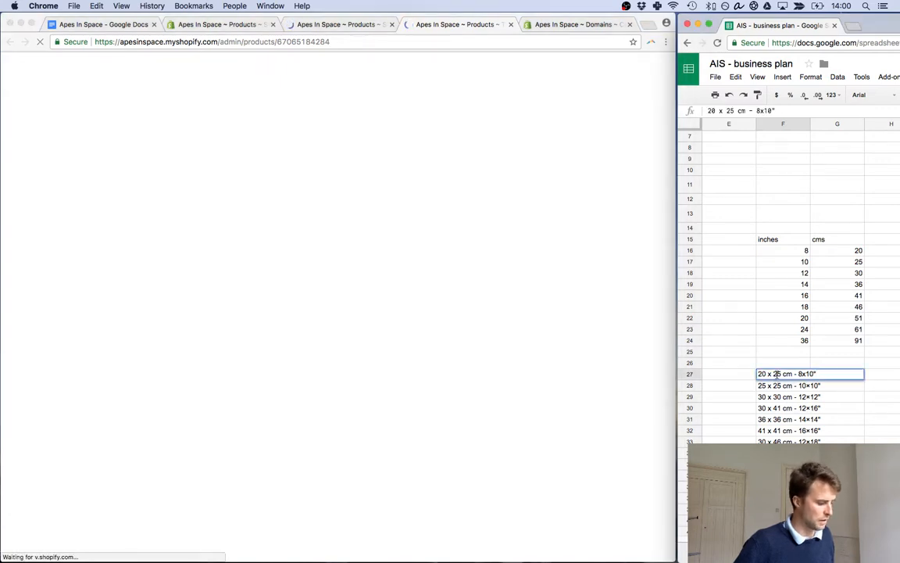
{"action": "key", "text": "super+c"}
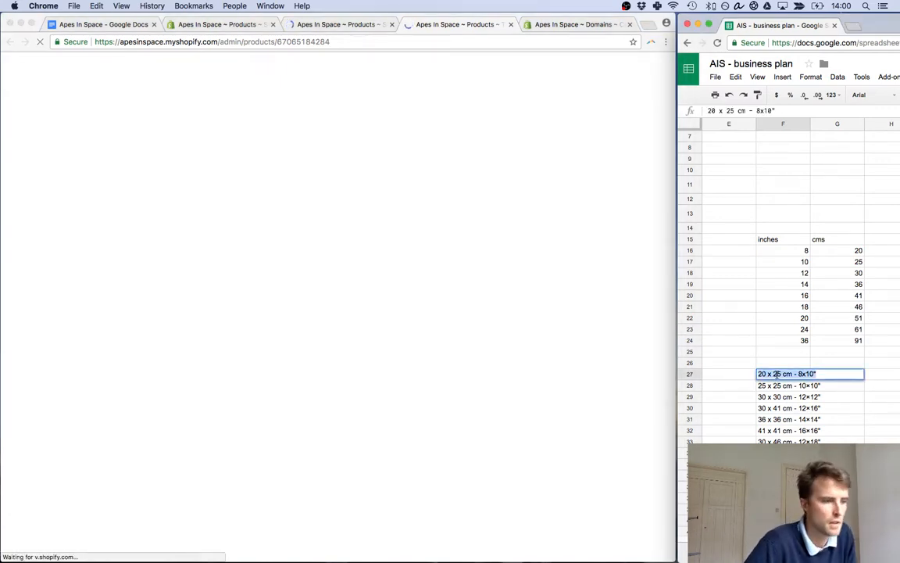
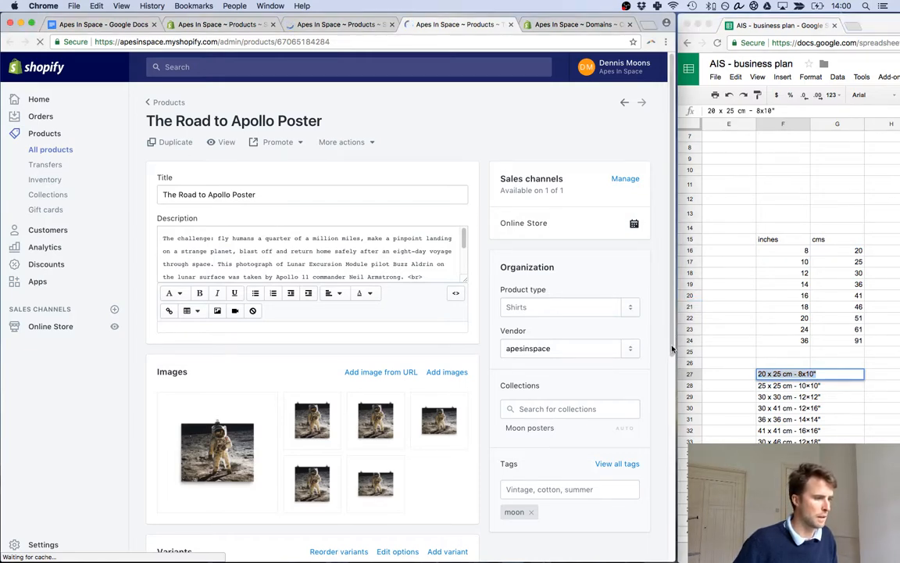
{"action": "scroll", "coordinate": [671, 440], "scroll_direction": "down", "scroll_amount": 5}
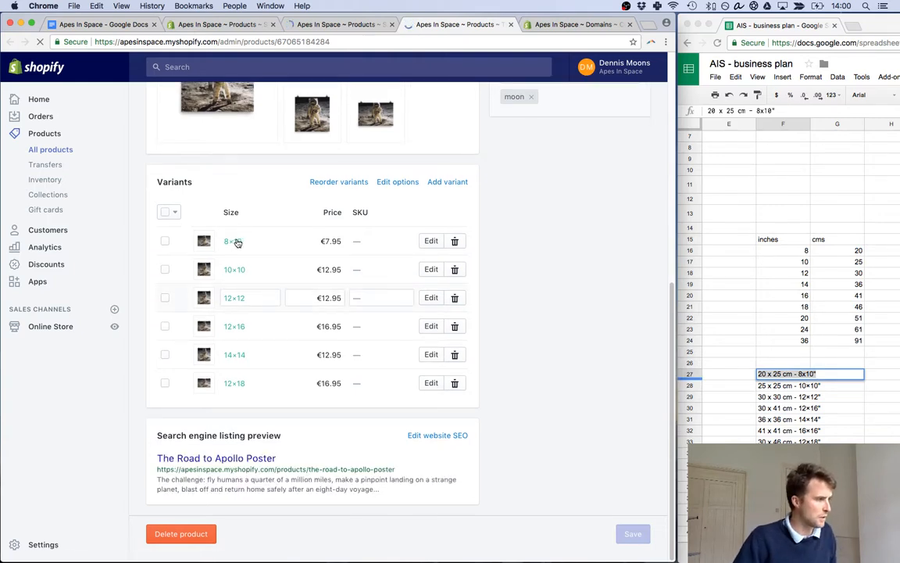
{"action": "left_click", "coordinate": [249, 242]}
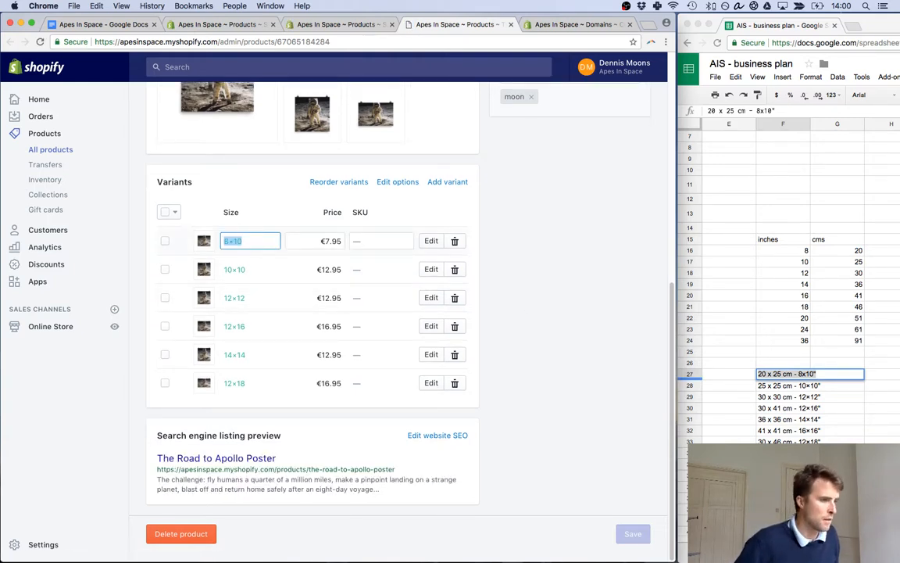
{"action": "type", "text": "20 x 25 cm - 8x10\""}
Replace the Apollo poster's 10×10 size variant name with the spreadsheet entry 25 x 25 cm - 10×10".
{"action": "left_click", "coordinate": [788, 388]}
{"action": "left_click", "coordinate": [788, 386]}
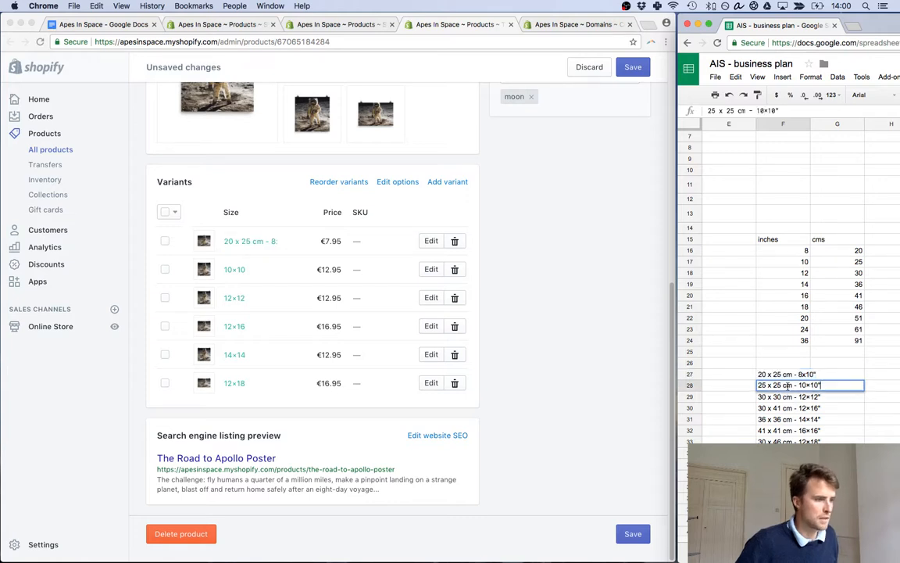
{"action": "key", "text": "super+a"}
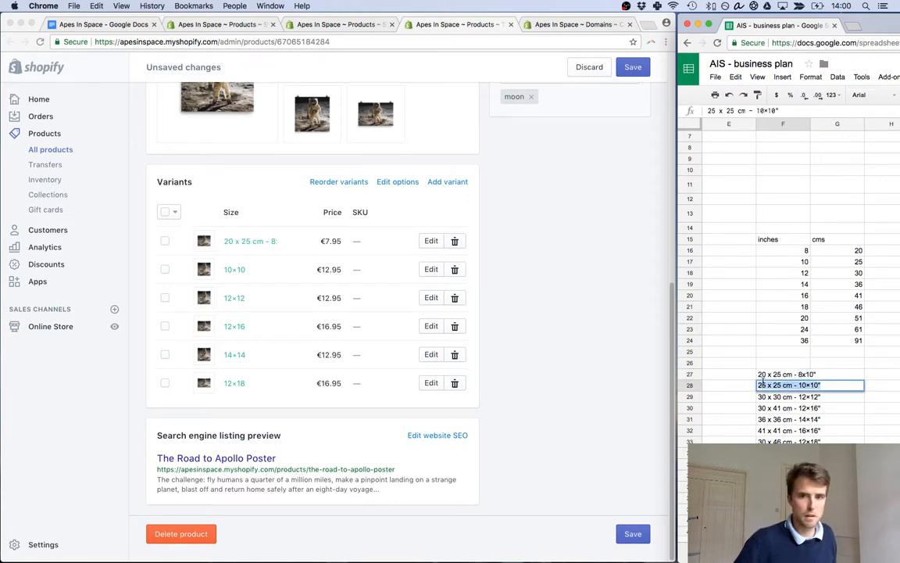
{"action": "key", "text": "super+c"}
{"action": "left_click", "coordinate": [237, 269]}
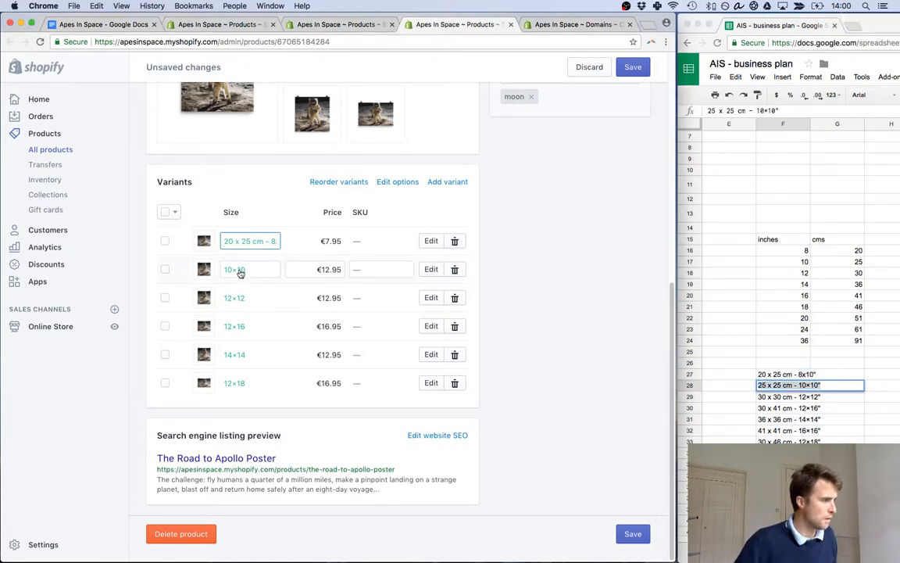
{"action": "double_click", "coordinate": [236, 269]}
{"action": "key", "text": "super+v"}
Replace the Apollo poster's 12×12 size variant name with the spreadsheet entry 30 x 30 cm - 12×12".
{"action": "double_click", "coordinate": [776, 396]}
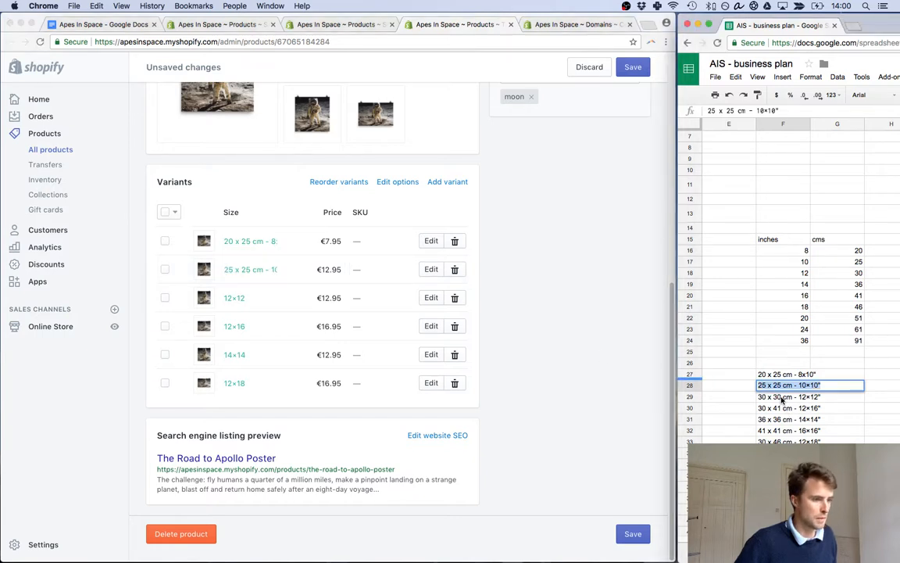
{"action": "key", "text": "super+a"}
{"action": "key", "text": "super+c"}
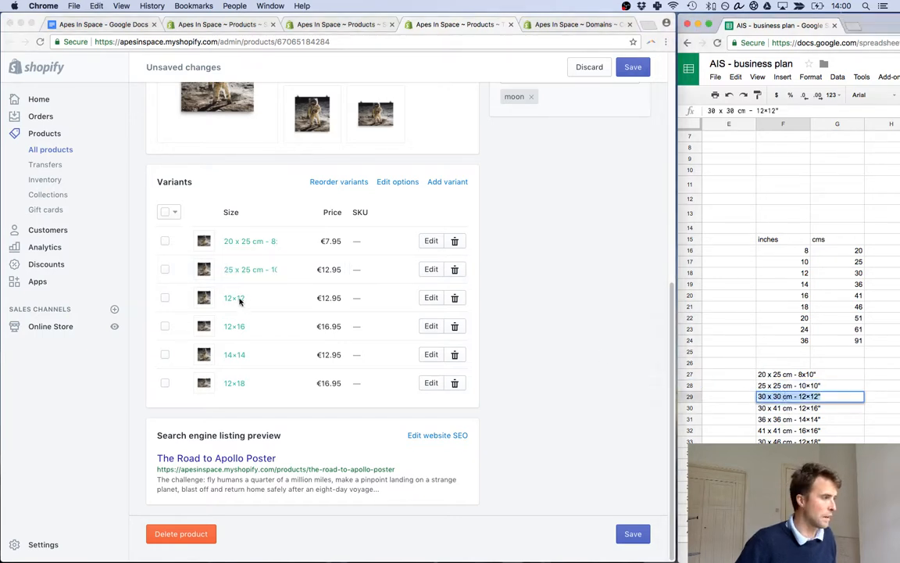
{"action": "left_click", "coordinate": [236, 298]}
{"action": "double_click", "coordinate": [237, 298]}
{"action": "key", "text": "super+v"}
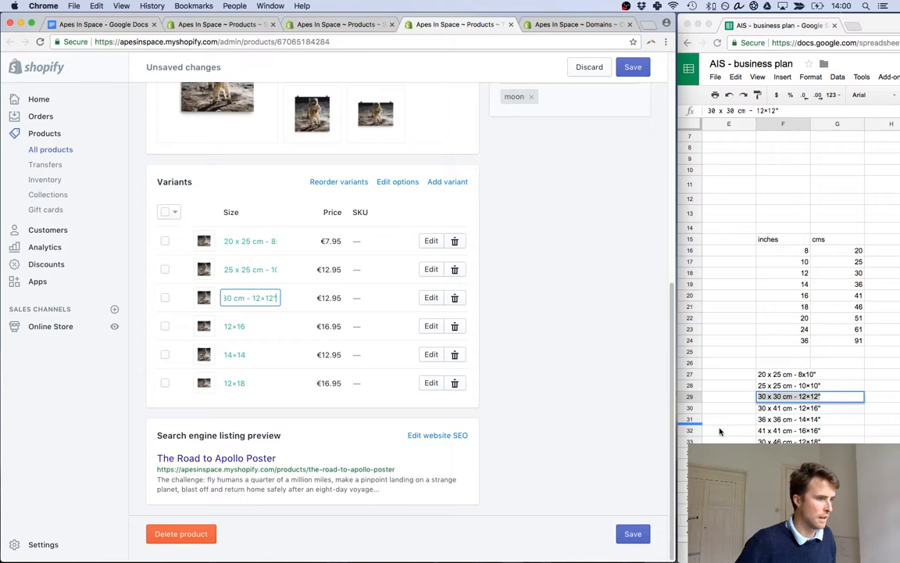
Replace the Apollo poster's 12×16 size variant name with the spreadsheet entry 30 x 41 cm - 12×16".
{"action": "left_click", "coordinate": [773, 410]}
{"action": "double_click", "coordinate": [773, 407]}
{"action": "key", "text": "super+a"}
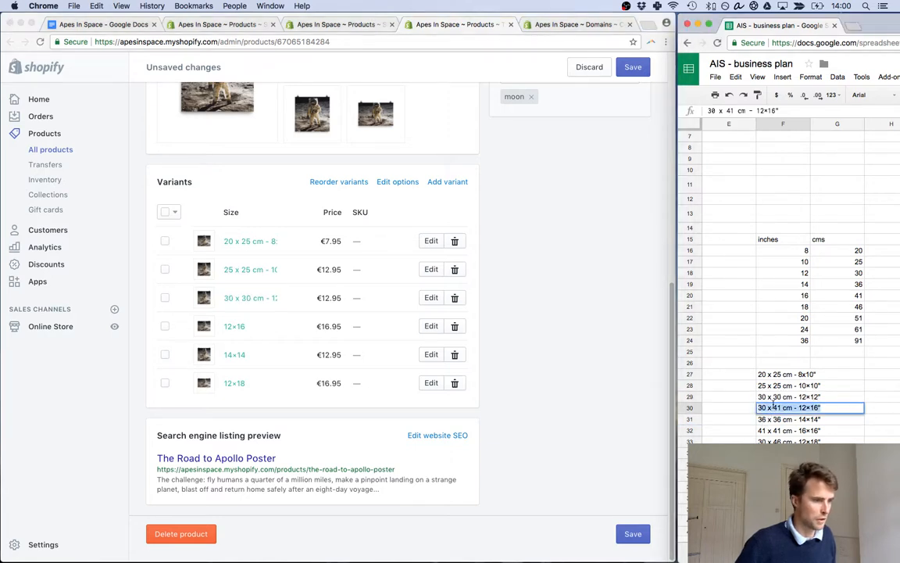
{"action": "double_click", "coordinate": [234, 326]}
{"action": "key", "text": "super+v"}
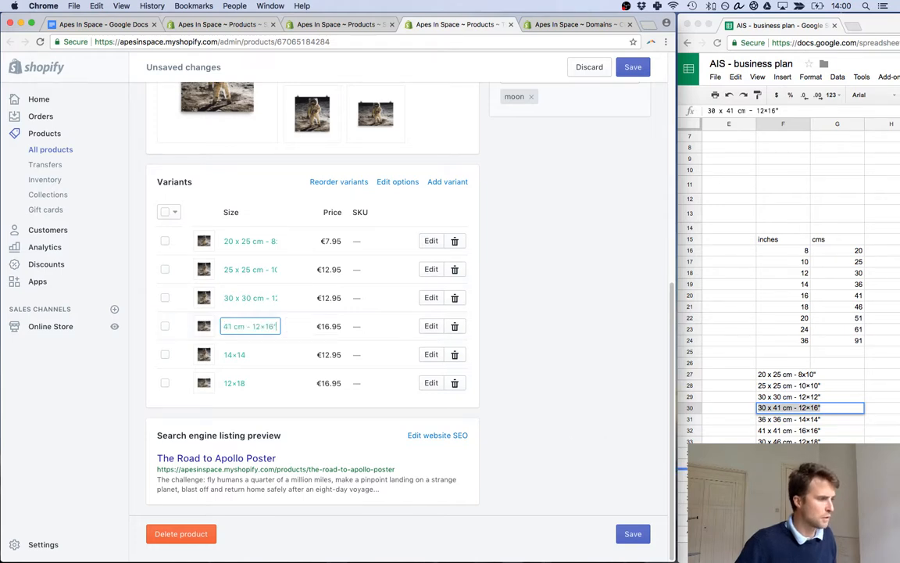
Replace the Apollo poster's 14×14 size variant name with the spreadsheet entry 36 x 36 cm - 14×14".
{"action": "double_click", "coordinate": [769, 420]}
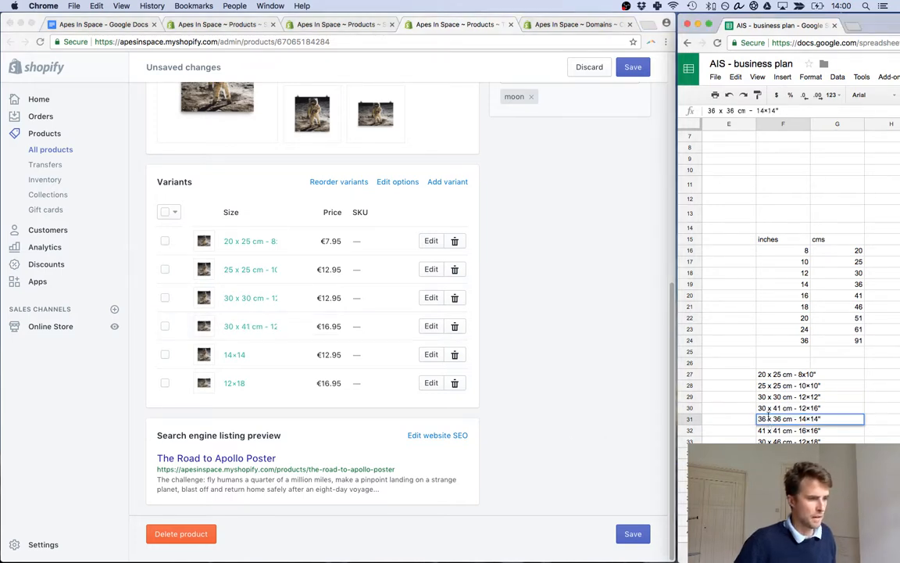
{"action": "key", "text": "super+a"}
{"action": "key", "text": "super+c"}
{"action": "left_click", "coordinate": [238, 355]}
{"action": "left_click", "coordinate": [241, 355]}
{"action": "key", "text": "super+a"}
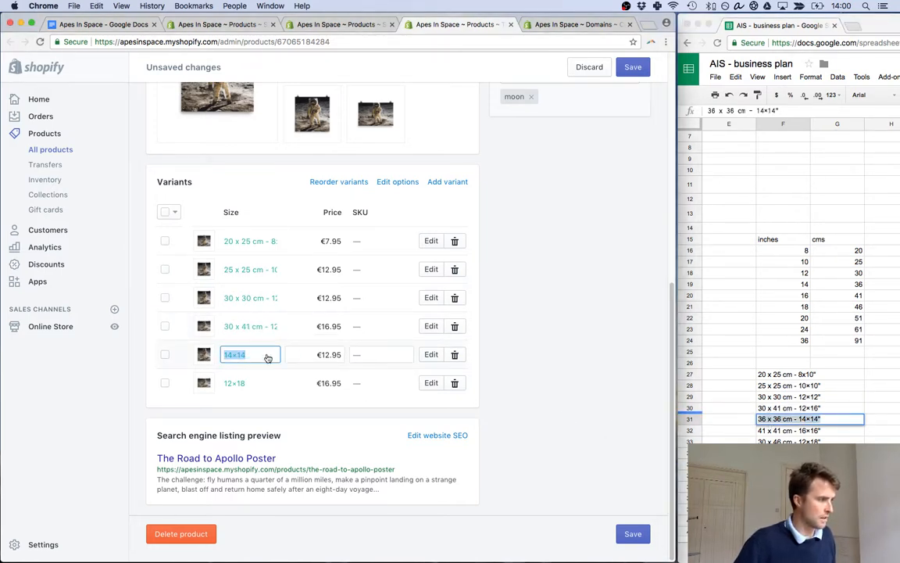
{"action": "key", "text": "super+v"}
Rename the Apollo poster's 12×18 size variant to the spreadsheet entry 30 x 46 cm - 12×18" and save the product.
{"action": "left_click", "coordinate": [784, 440]}
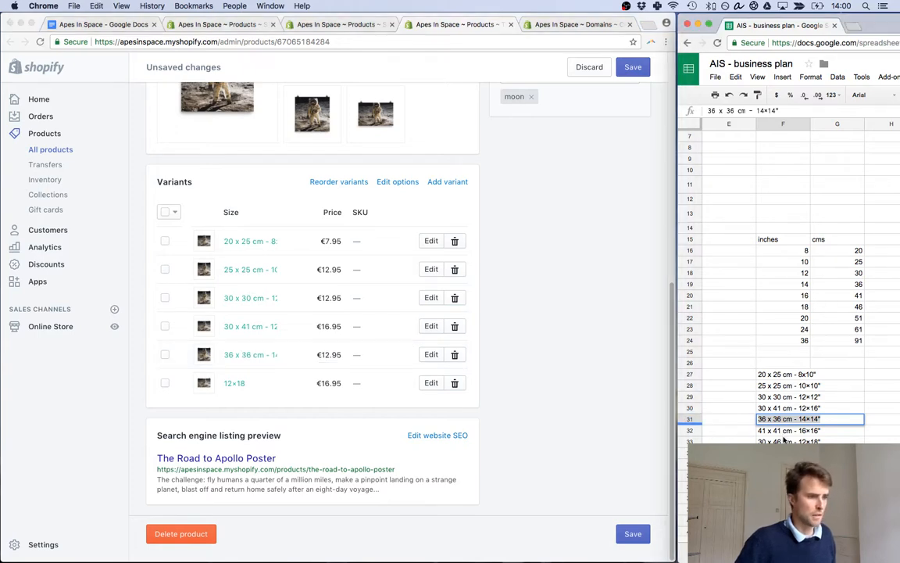
{"action": "key", "text": "Down"}
{"action": "key", "text": "Down"}
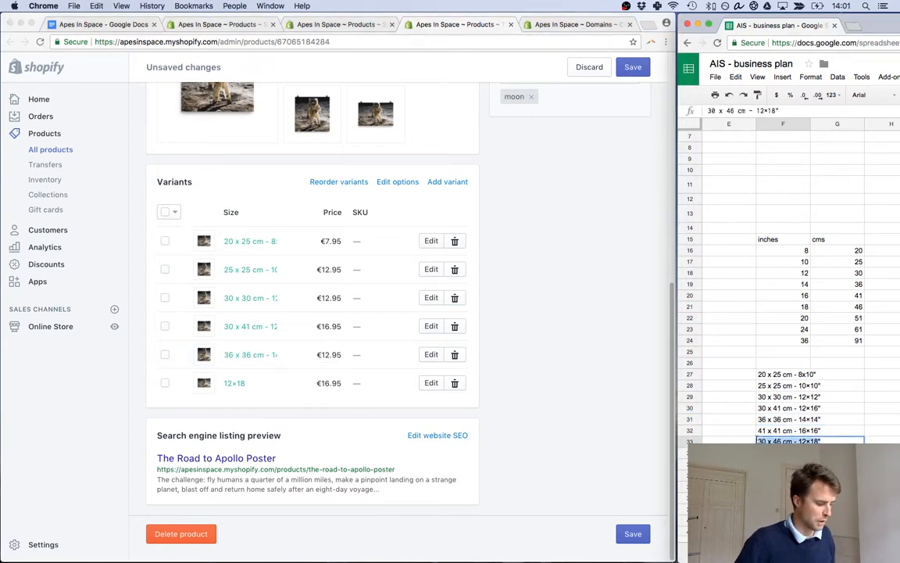
{"action": "key", "text": "super+c"}
{"action": "left_click", "coordinate": [238, 383]}
{"action": "key", "text": "super+a"}
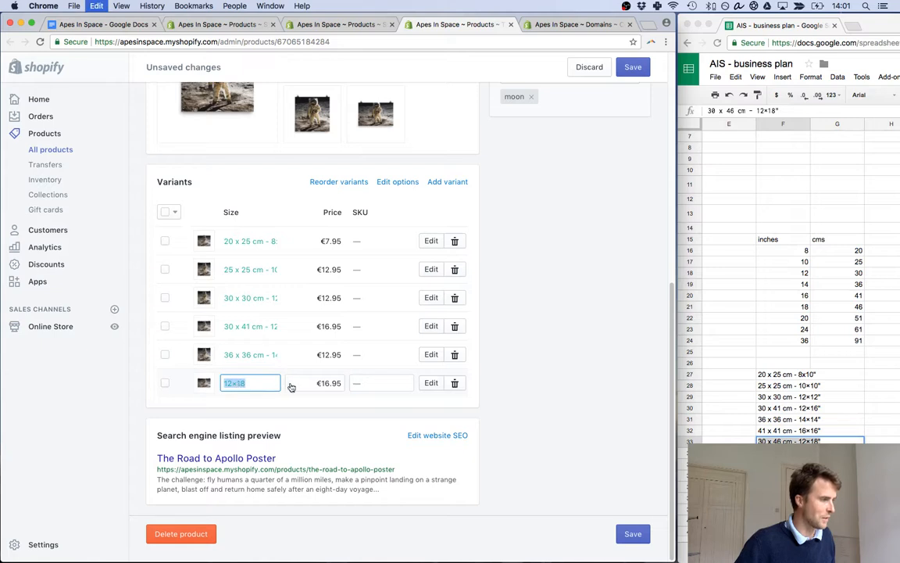
{"action": "key", "text": "super+v"}
{"action": "left_click", "coordinate": [631, 534]}
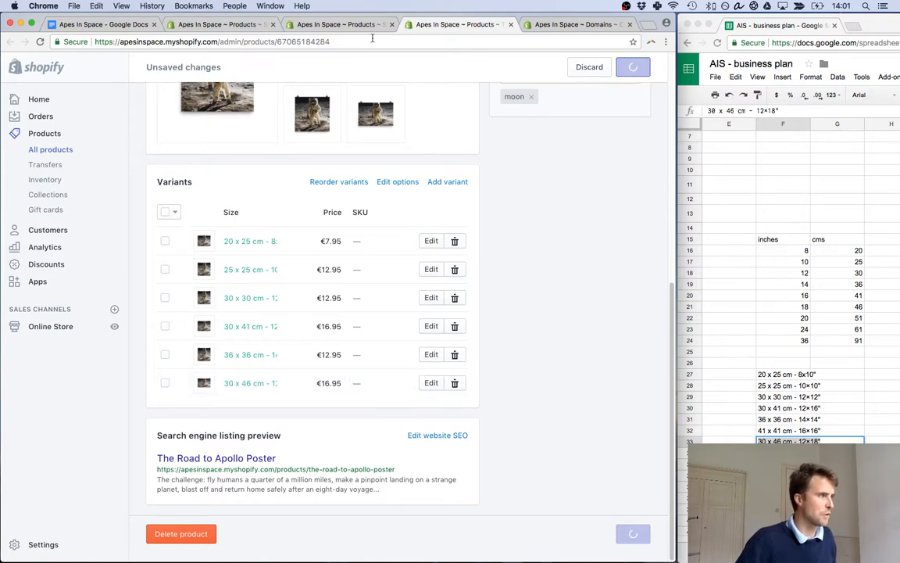
Switch to the Super Guppy Poster page and rename its 8×10 size variant to the spreadsheet entry 20 x 25 cm - 8x10".
{"action": "left_click", "coordinate": [342, 25]}
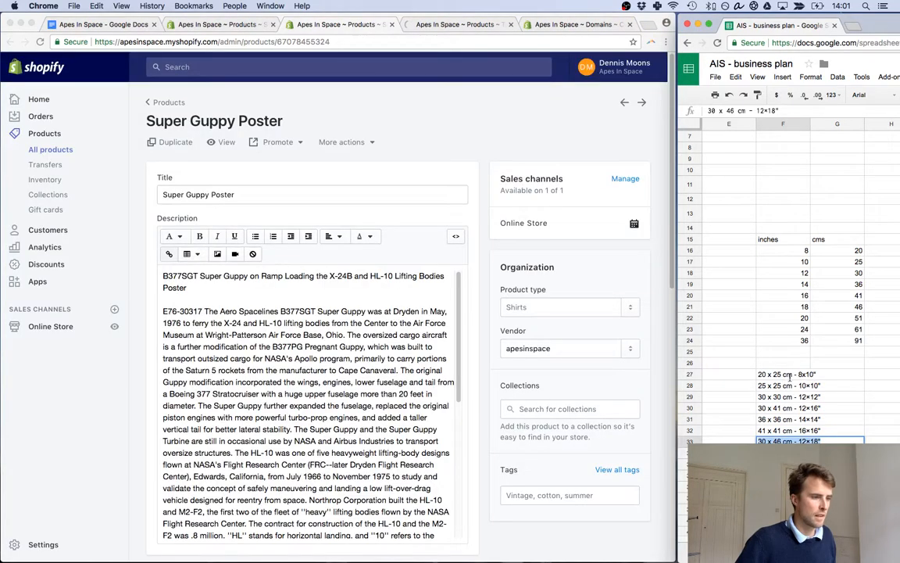
{"action": "left_click", "coordinate": [790, 374]}
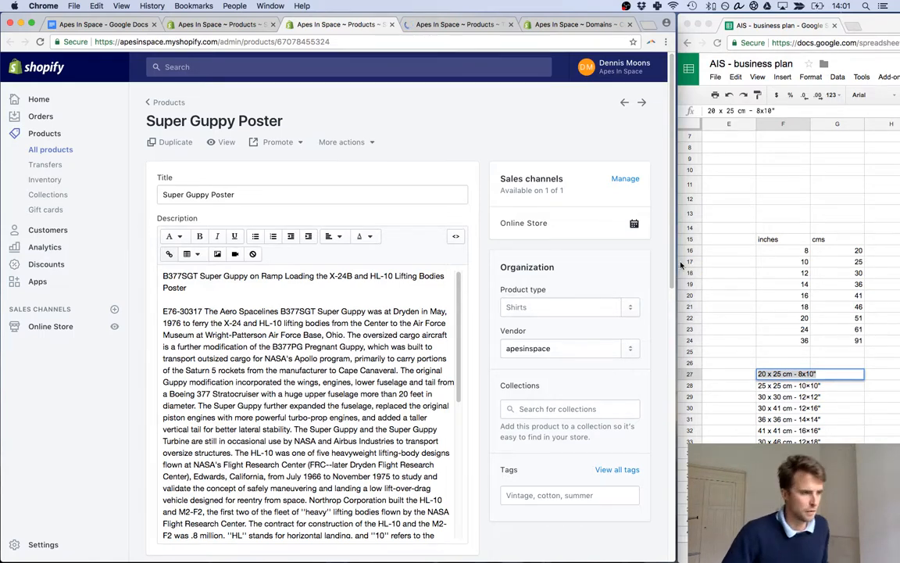
{"action": "left_click_drag", "start_coordinate": [669, 271], "coordinate": [663, 450]}
{"action": "scroll", "coordinate": [663, 437], "scroll_direction": "down", "scroll_amount": 3}
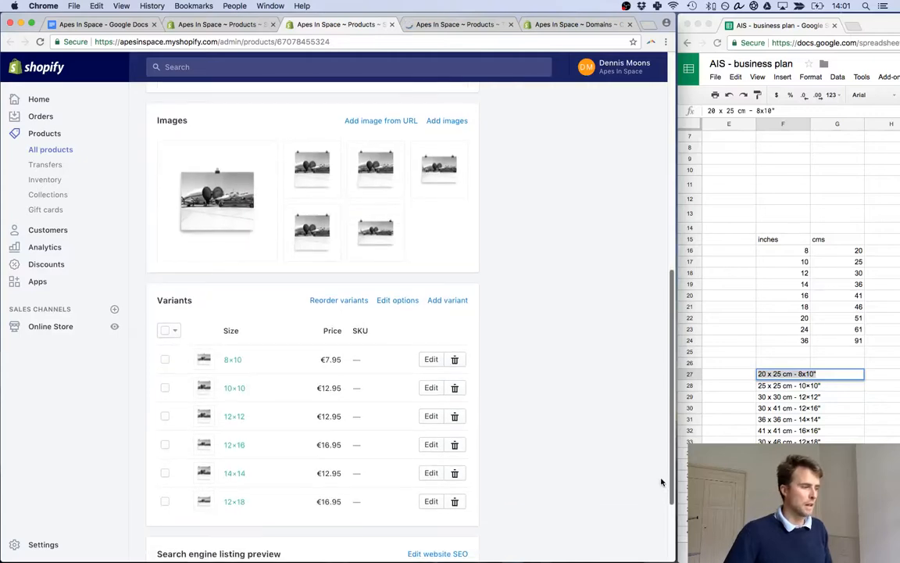
{"action": "left_click", "coordinate": [231, 360]}
{"action": "key", "text": "super+a"}
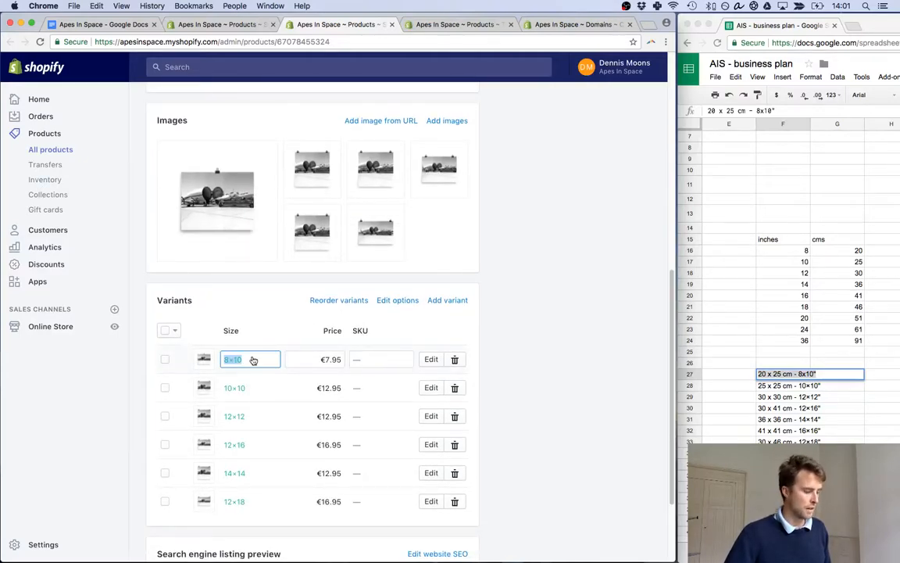
{"action": "key", "text": "super+v"}
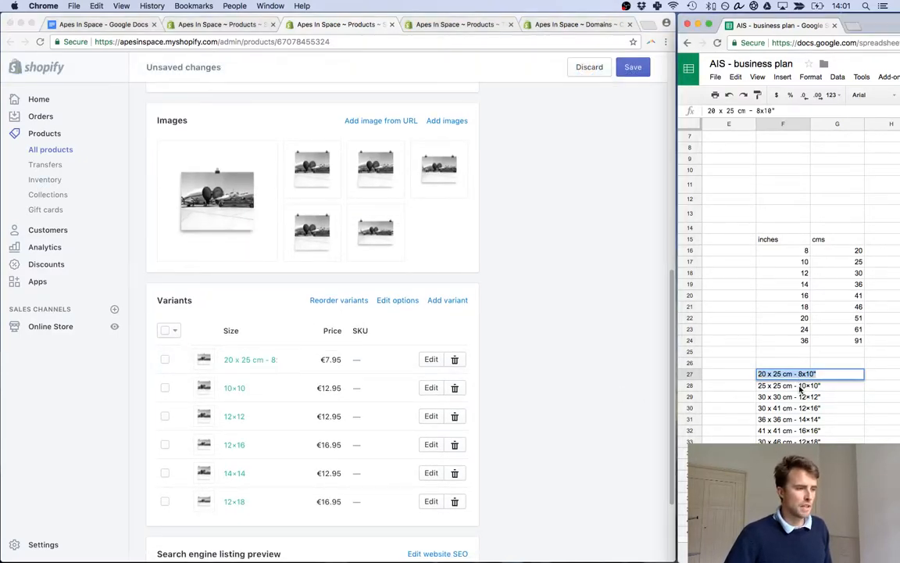
Rename the Super Guppy Poster's 10×10 size variant to the spreadsheet entry 25 x 25 cm - 10×10".
{"action": "left_click", "coordinate": [800, 385]}
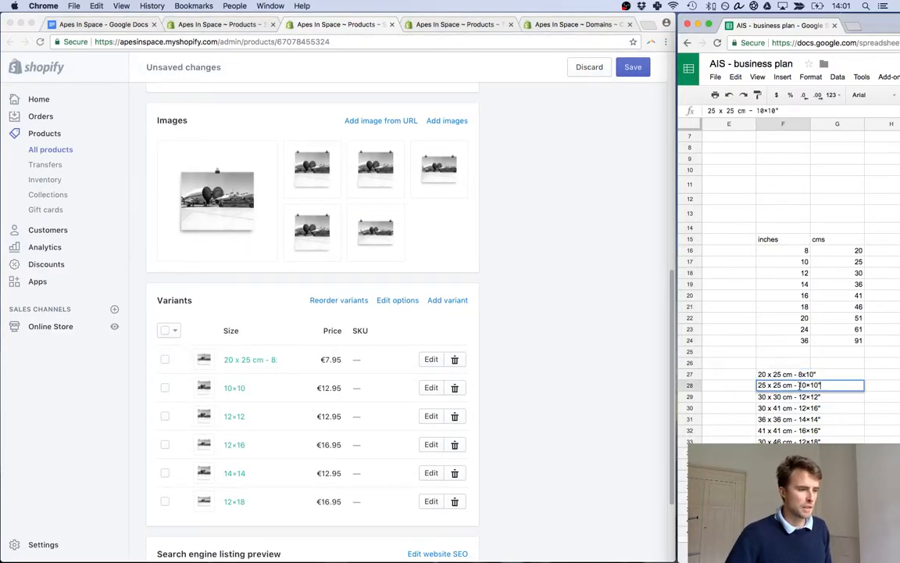
{"action": "left_click", "coordinate": [235, 390]}
{"action": "key", "text": "super+a"}
{"action": "key", "text": "super+v"}
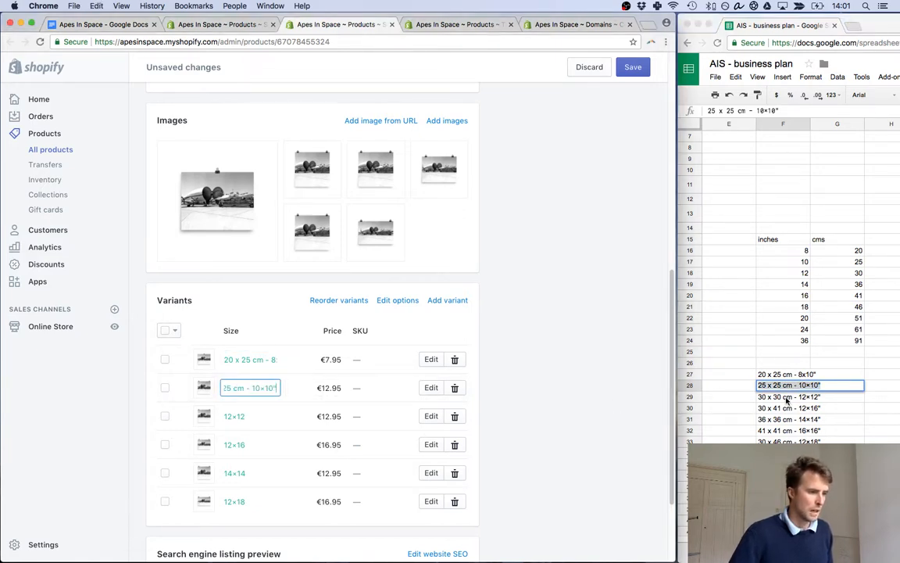
Rename the Super Guppy Poster's 12×12 size variant to the spreadsheet entry 30 x 30 cm - 12×12".
{"action": "left_click", "coordinate": [787, 398]}
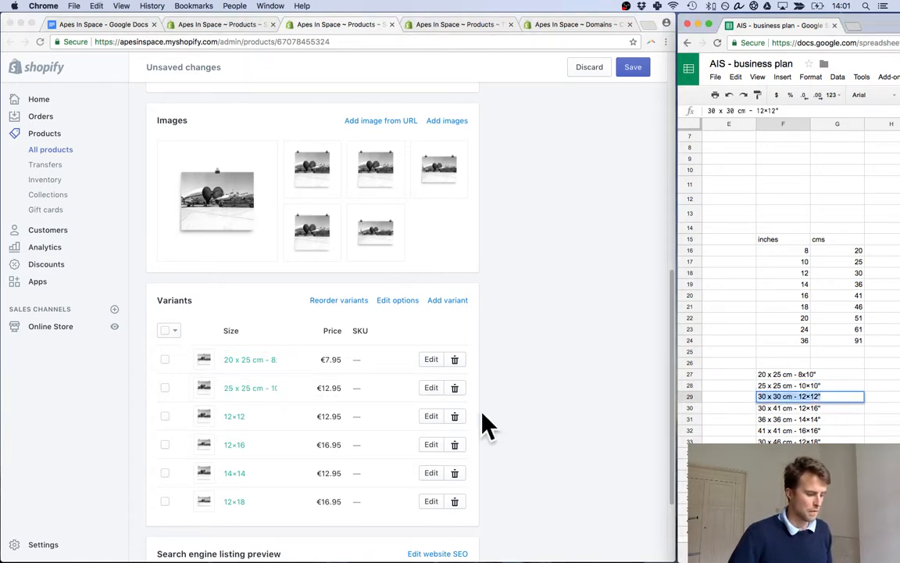
{"action": "left_click", "coordinate": [236, 416]}
{"action": "key", "text": "super+a"}
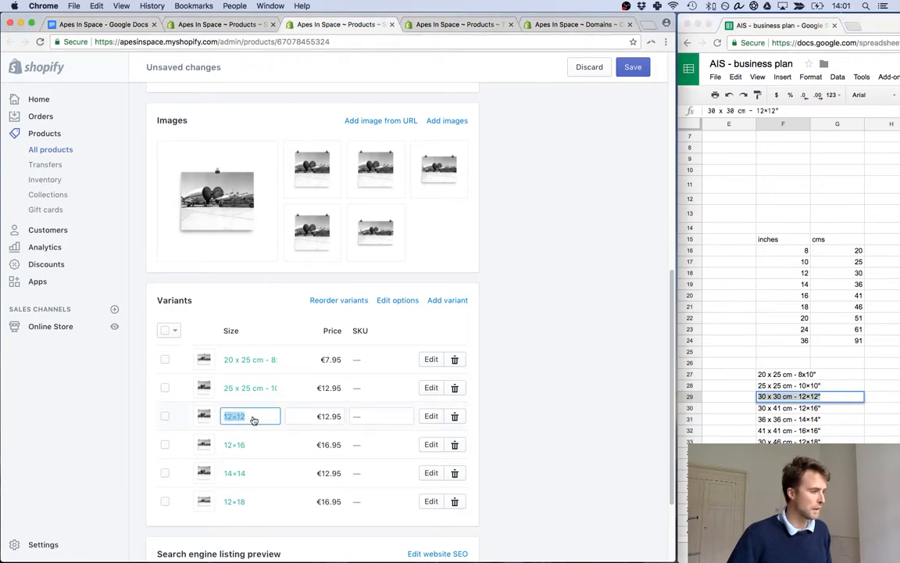
{"action": "key", "text": "super+v"}
Rename the Super Guppy Poster's 12×16 size variant to the spreadsheet entry 30 x 41 cm - 12×16".
{"action": "left_click", "coordinate": [776, 407]}
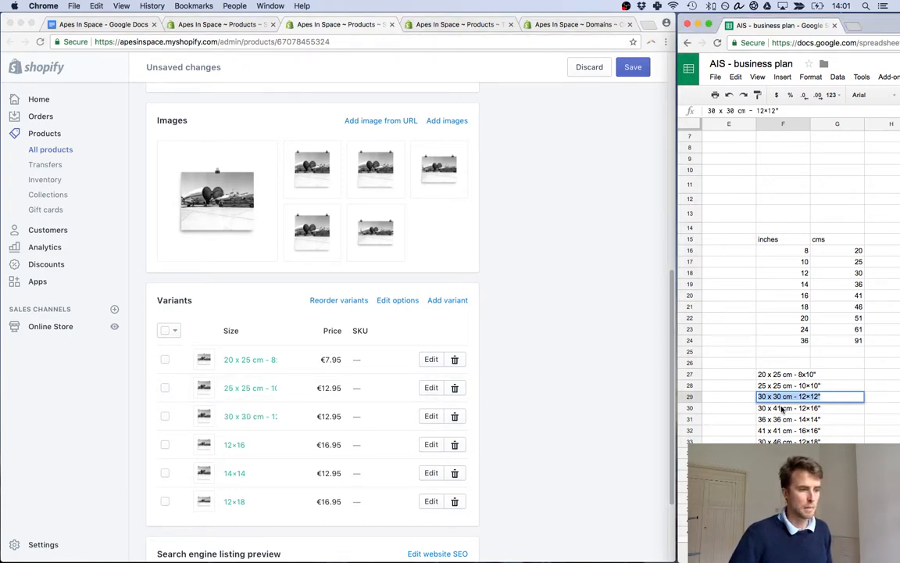
{"action": "left_click", "coordinate": [234, 445]}
{"action": "key", "text": "super+a"}
{"action": "key", "text": "super+v"}
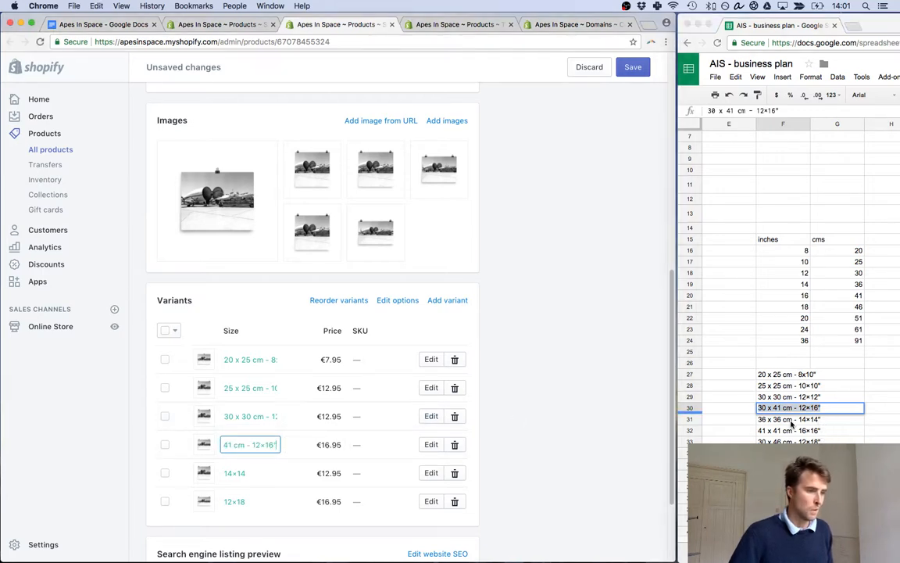
Rename the Super Guppy Poster's 14×14 size variant to the spreadsheet entry 36 x 36 cm - 14×14".
{"action": "left_click", "coordinate": [795, 420]}
{"action": "key", "text": "super+c"}
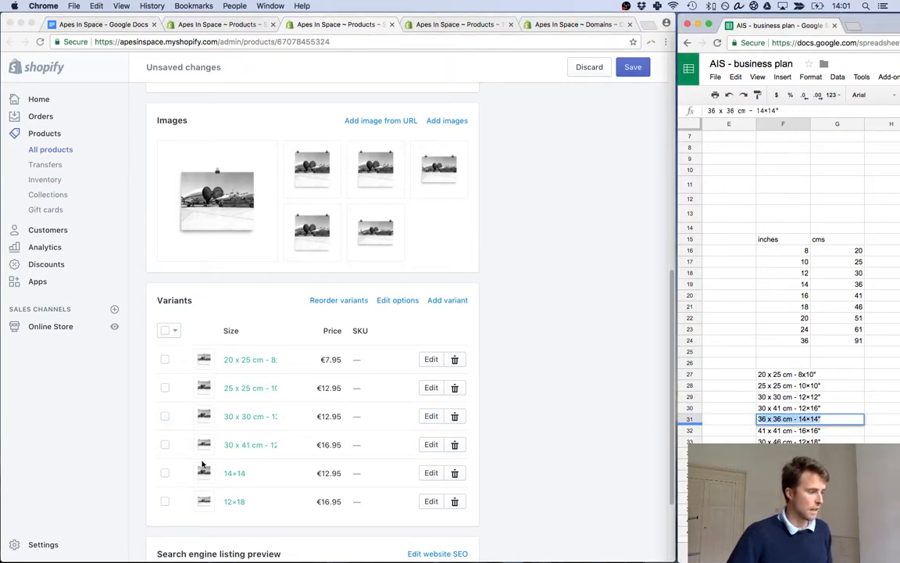
{"action": "left_click", "coordinate": [235, 473]}
{"action": "key", "text": "super+a"}
{"action": "key", "text": "super+v"}
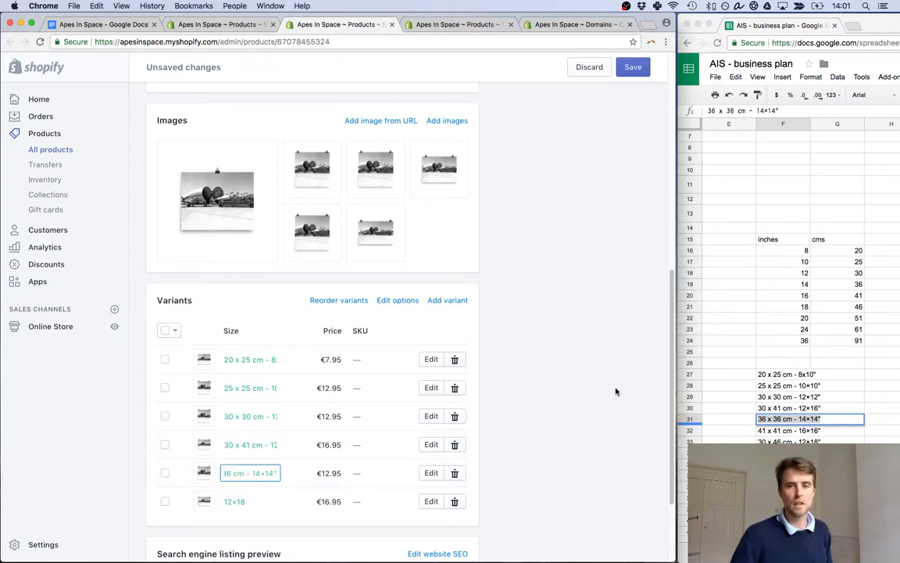
Rename the Super Guppy Poster's 12×18 size variant to the spreadsheet entry 30 x 46 cm - 12×18".
{"action": "left_click", "coordinate": [786, 430]}
{"action": "double_click", "coordinate": [786, 431]}
{"action": "left_click", "coordinate": [810, 440]}
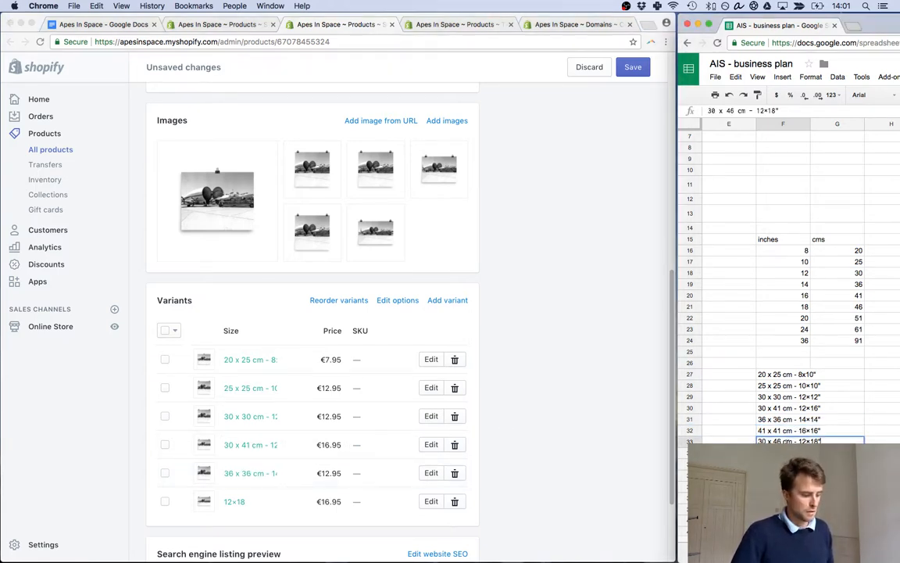
{"action": "key", "text": "super+a"}
{"action": "key", "text": "super+c"}
{"action": "double_click", "coordinate": [234, 501]}
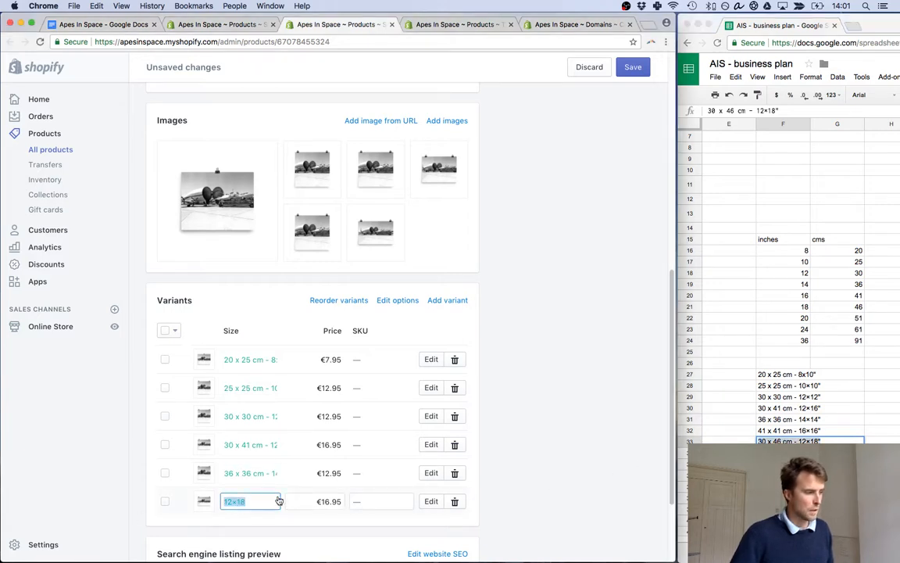
{"action": "key", "text": "super+v"}
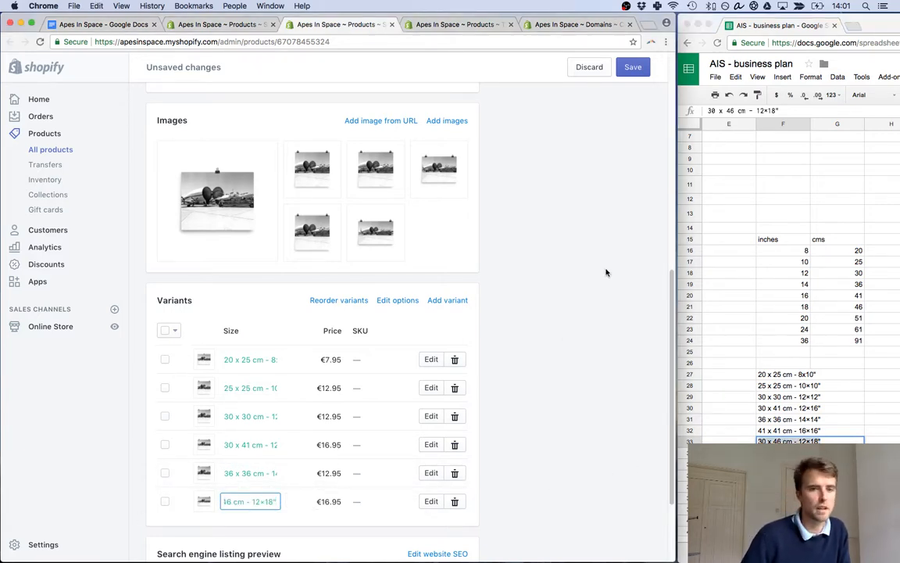
Close the Road to Apollo Poster product page and return to the Apes In Space planning document.
{"action": "left_click", "coordinate": [450, 24]}
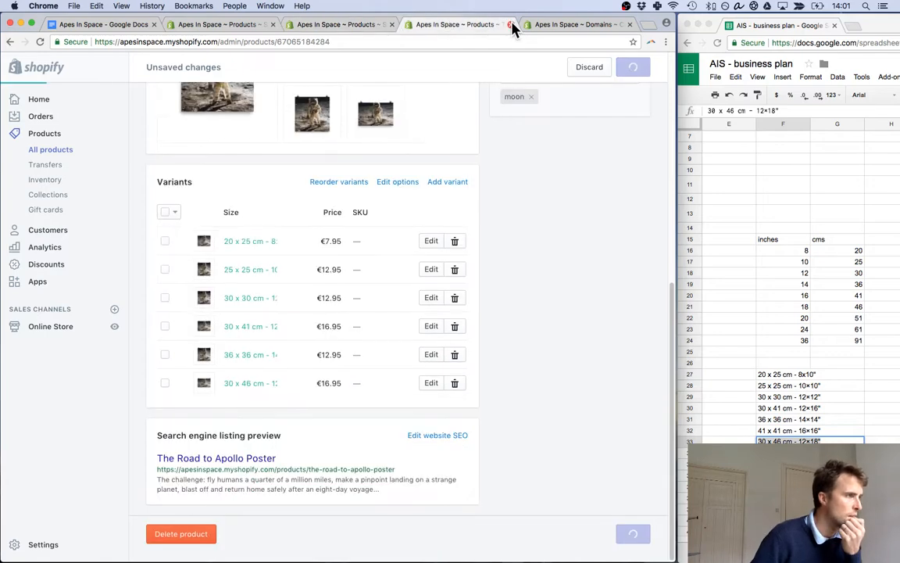
{"action": "left_click", "coordinate": [511, 25]}
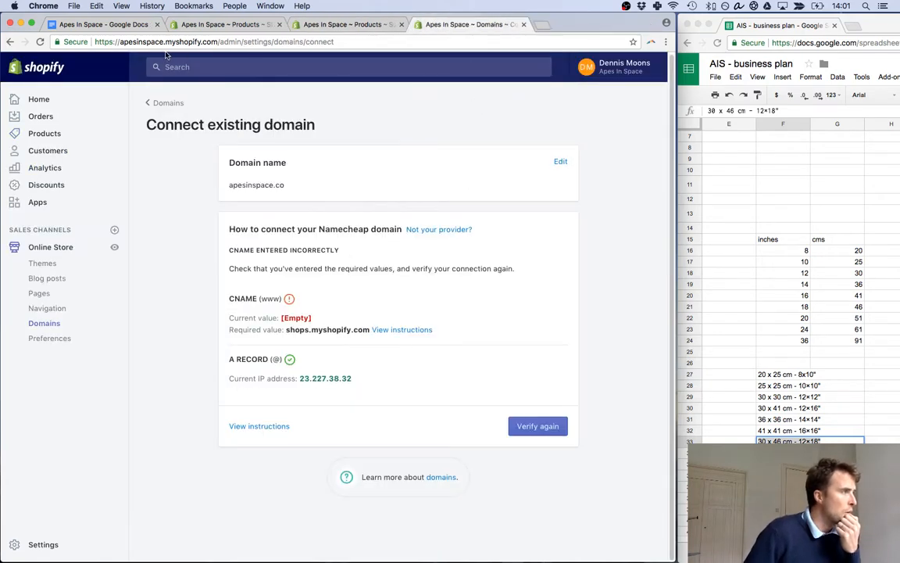
{"action": "left_click", "coordinate": [107, 24]}
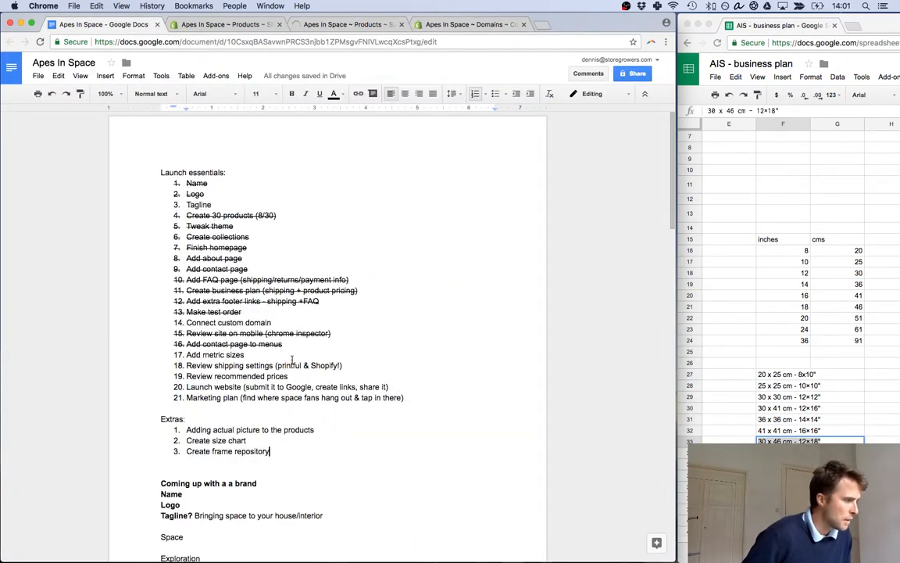
Strike through the "Add metric sizes" item in the launch essentials list.
{"action": "left_click", "coordinate": [247, 355]}
{"action": "left_click_drag", "start_coordinate": [247, 355], "coordinate": [165, 355]}
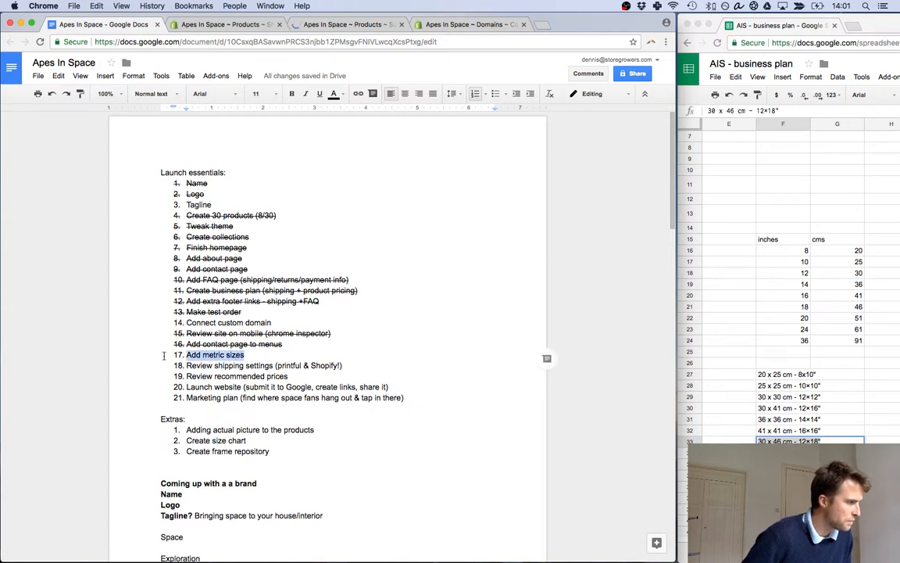
{"action": "left_click", "coordinate": [133, 75]}
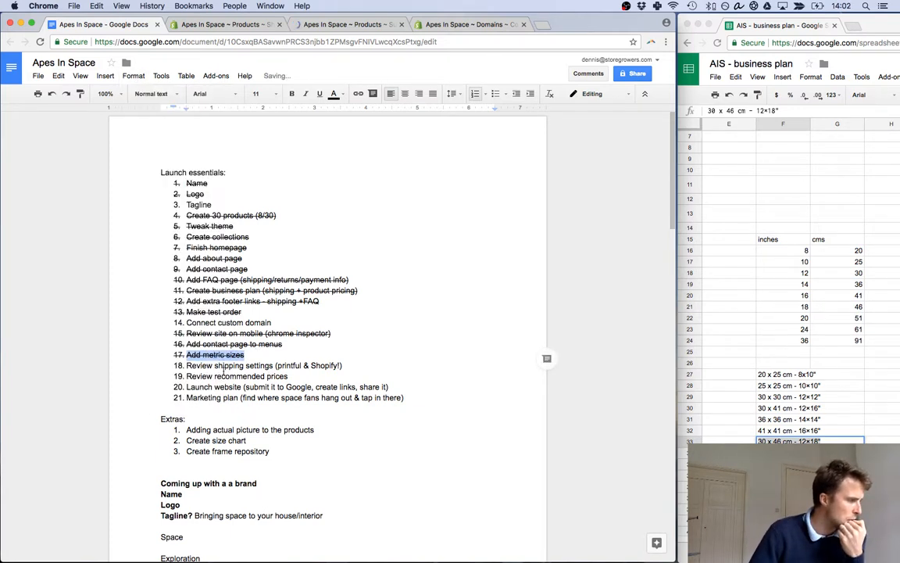
Move the "Marketing plan (find where space fans hang out & tap in there)" text directly before "Review shipping settings" in the launch essentials list.
{"action": "left_click", "coordinate": [195, 366]}
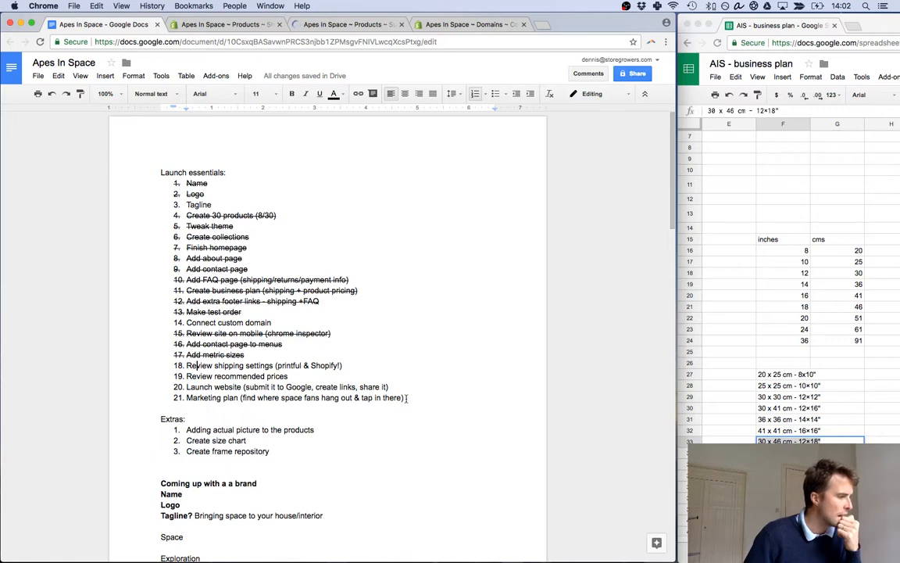
{"action": "left_click_drag", "start_coordinate": [405, 398], "coordinate": [187, 400]}
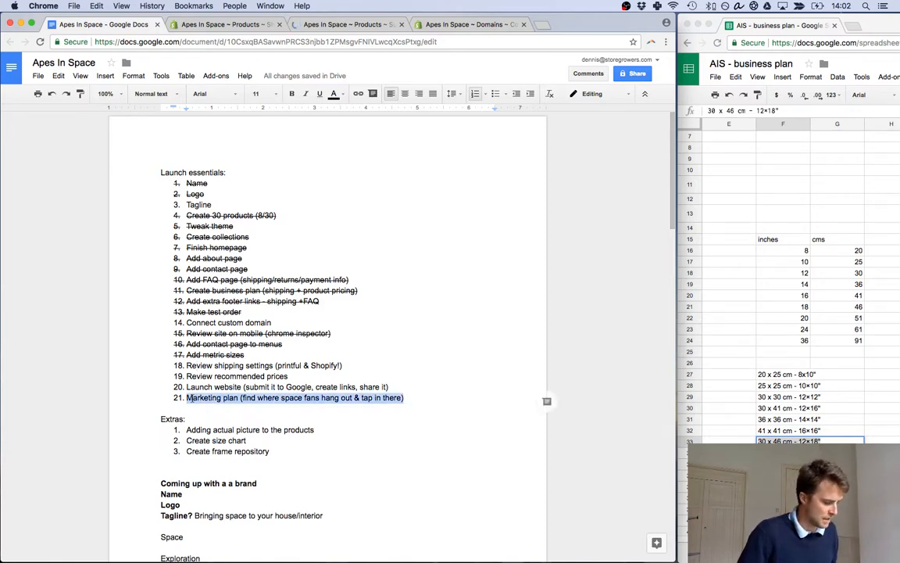
{"action": "key", "text": "BackSpace"}
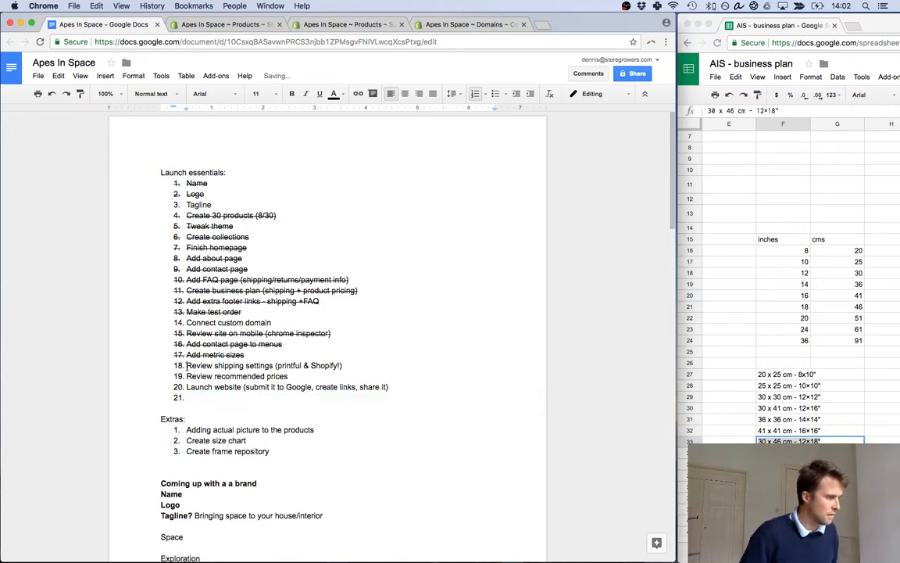
{"action": "left_click", "coordinate": [187, 365]}
{"action": "key", "text": "Return"}
{"action": "key", "text": "super+v"}
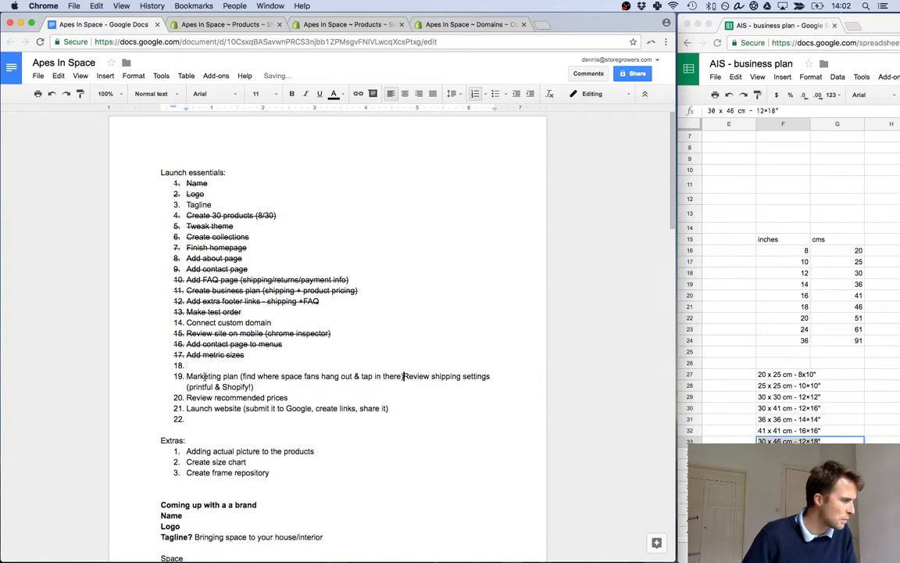
Remove the empty numbered items above the marketing plan entry and at the end of the launch essentials list.
{"action": "left_click", "coordinate": [199, 365]}
{"action": "key", "text": "Delete"}
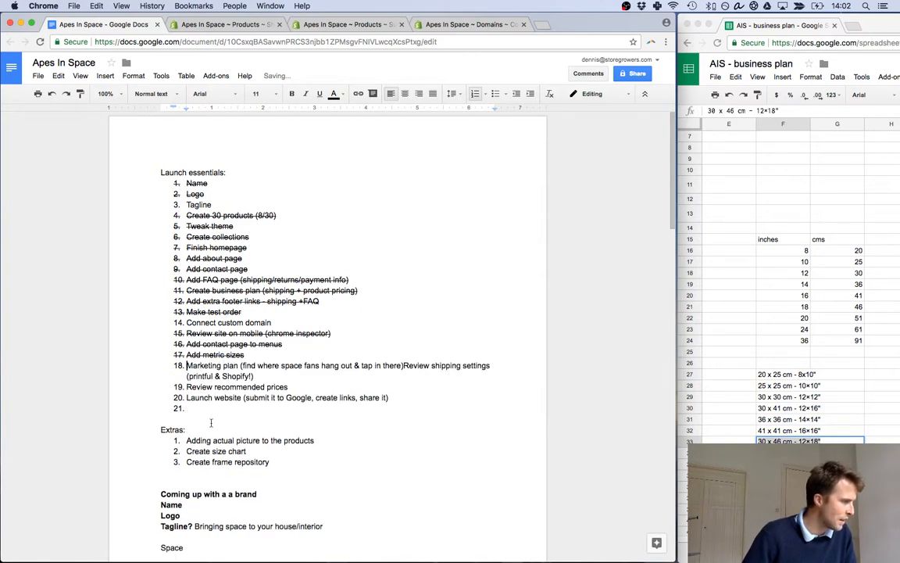
{"action": "left_click", "coordinate": [199, 408]}
{"action": "key", "text": "BackSpace"}
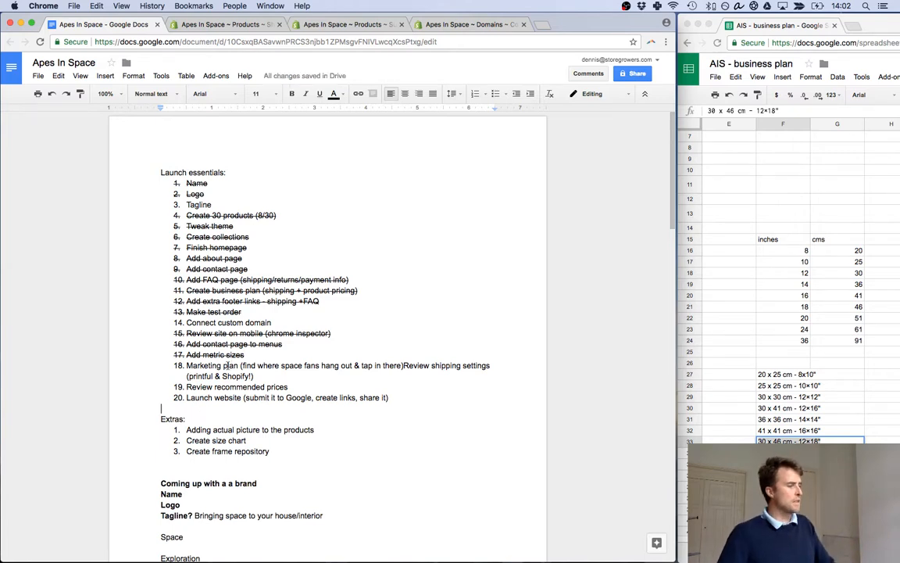
Look through the brand-name ideas down to the MARKETING IDEA notes in the planning document.
{"action": "scroll", "coordinate": [204, 328], "scroll_direction": "down", "scroll_amount": 1}
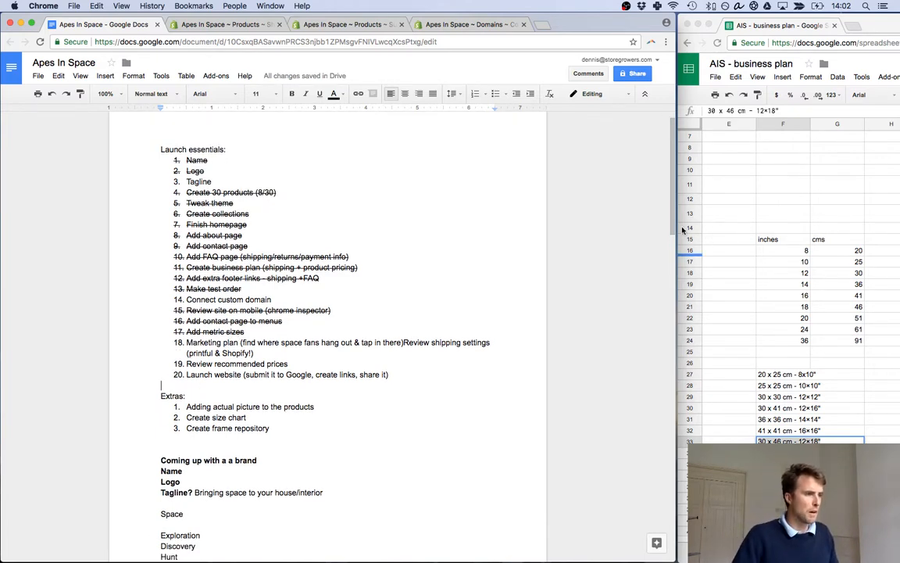
{"action": "scroll", "coordinate": [674, 222], "scroll_direction": "down", "scroll_amount": 7}
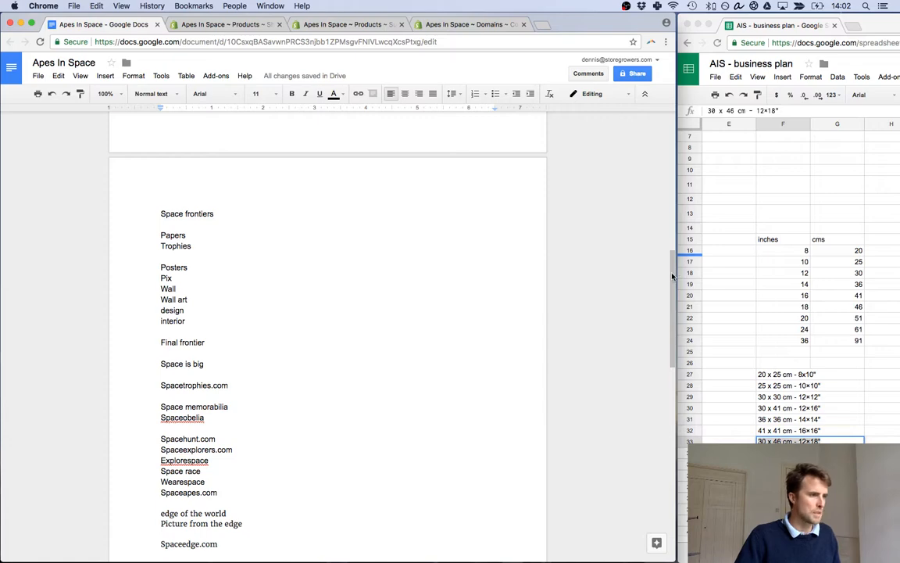
{"action": "left_click_drag", "start_coordinate": [674, 271], "coordinate": [671, 391]}
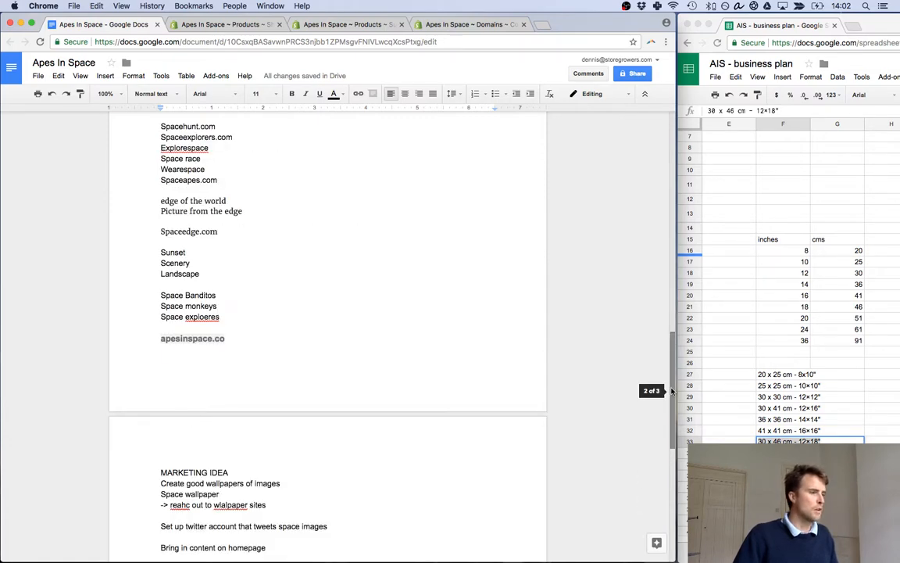
Load the storefront home page apesinspace.myshopify.com in place of the Super Guppy Poster's admin page.
{"action": "left_click", "coordinate": [461, 24]}
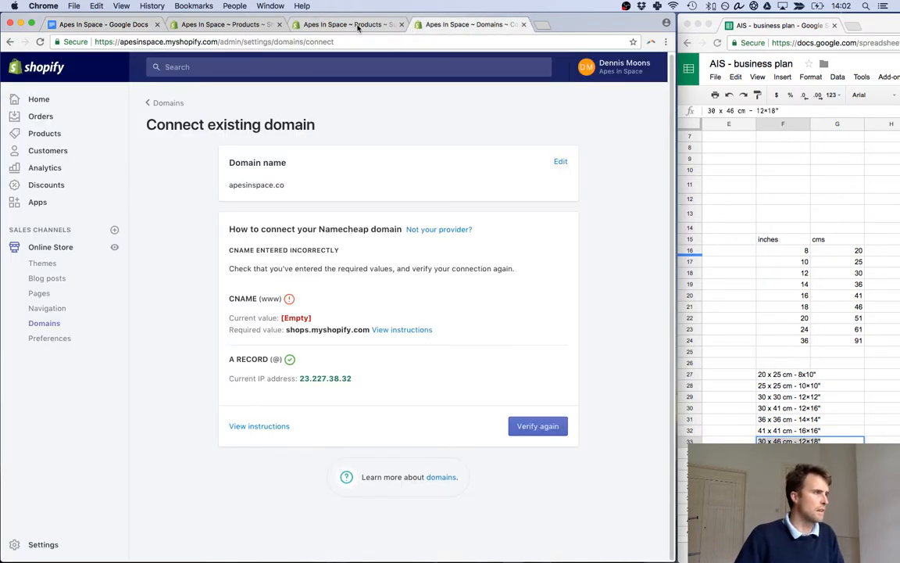
{"action": "left_click", "coordinate": [312, 26]}
{"action": "left_click_drag", "start_coordinate": [223, 43], "coordinate": [422, 44]}
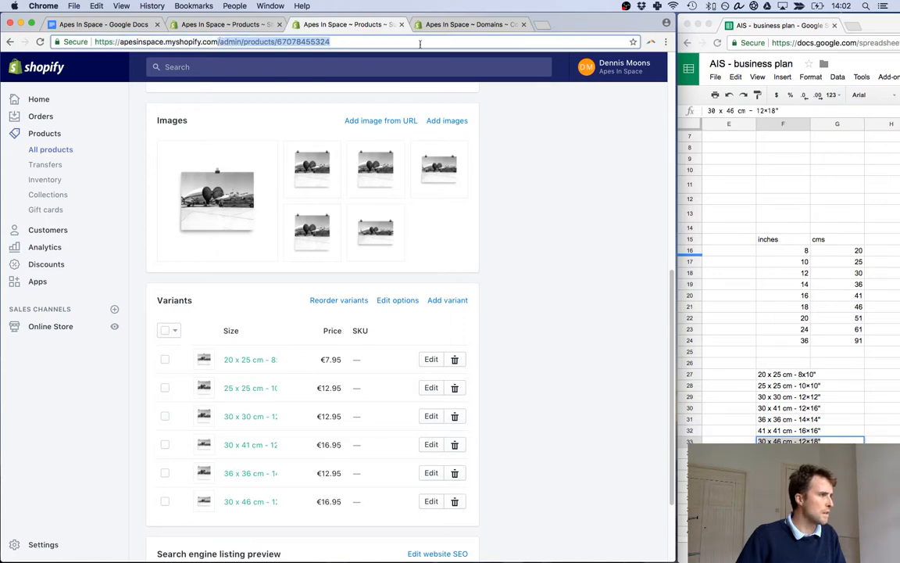
{"action": "key", "text": "BackSpace"}
{"action": "key", "text": "Return"}
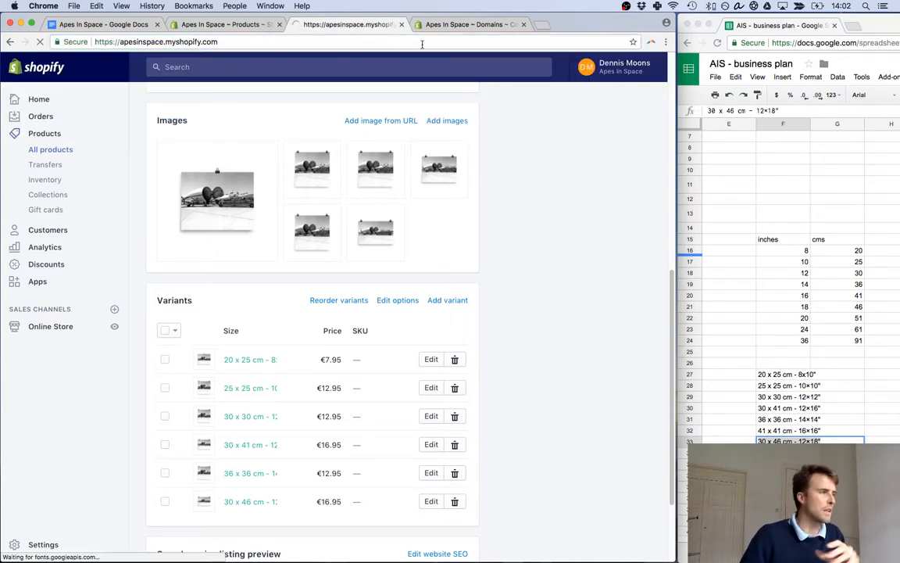
Place the storefront page after the domain settings page and verify the apesinspace.co domain connection again.
{"action": "left_click_drag", "start_coordinate": [386, 25], "coordinate": [477, 24]}
{"action": "left_click", "coordinate": [355, 26]}
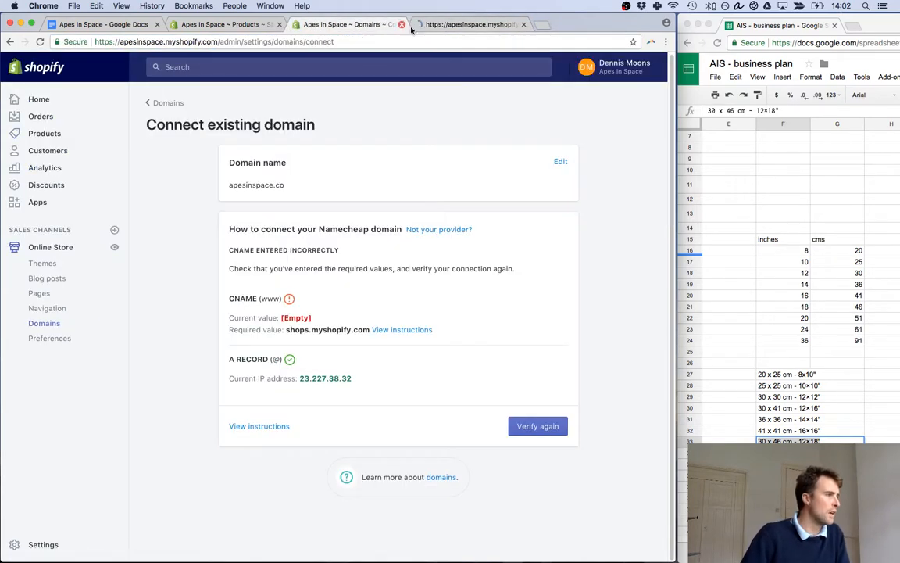
{"action": "left_click", "coordinate": [537, 425]}
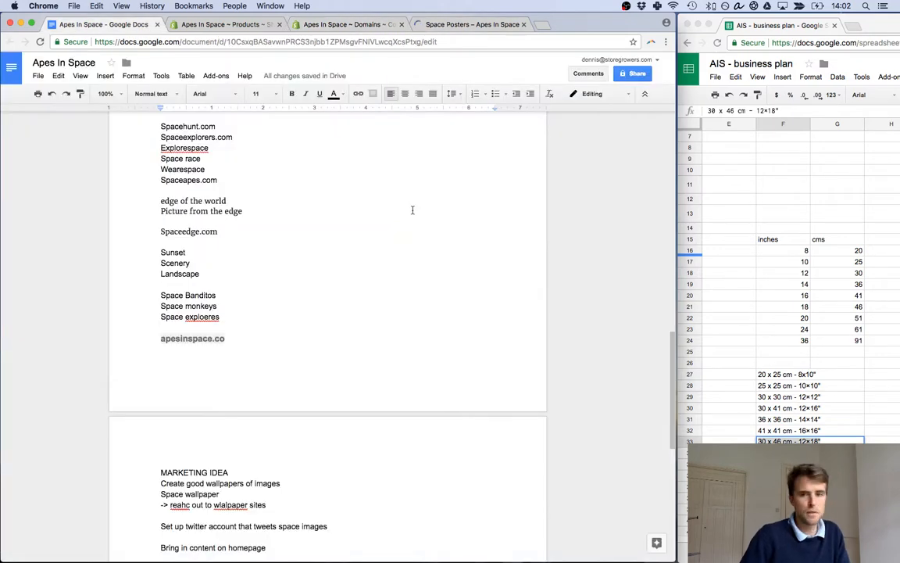
Format the "Today's Apes In Space" line in the planning document's MARKETING IDEA section as Heading 3.
{"action": "left_click", "coordinate": [98, 24]}
{"action": "scroll", "coordinate": [367, 359], "scroll_direction": "down", "scroll_amount": 10}
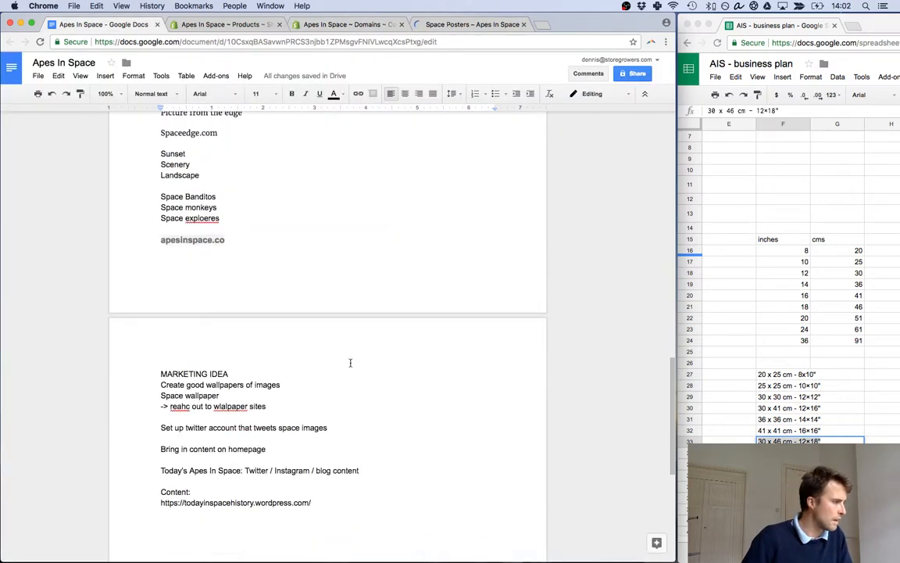
{"action": "scroll", "coordinate": [336, 361], "scroll_direction": "up", "scroll_amount": 5}
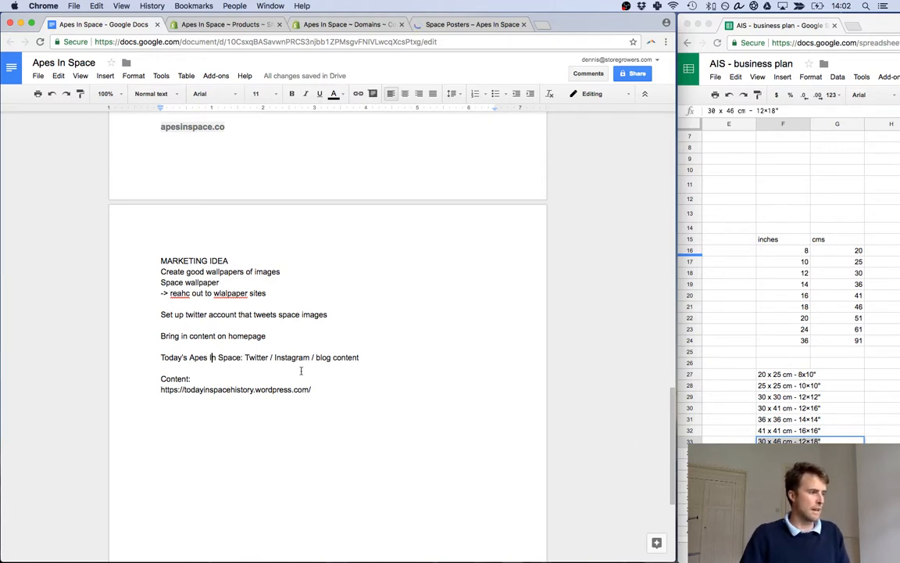
{"action": "left_click_drag", "start_coordinate": [161, 357], "coordinate": [240, 353]}
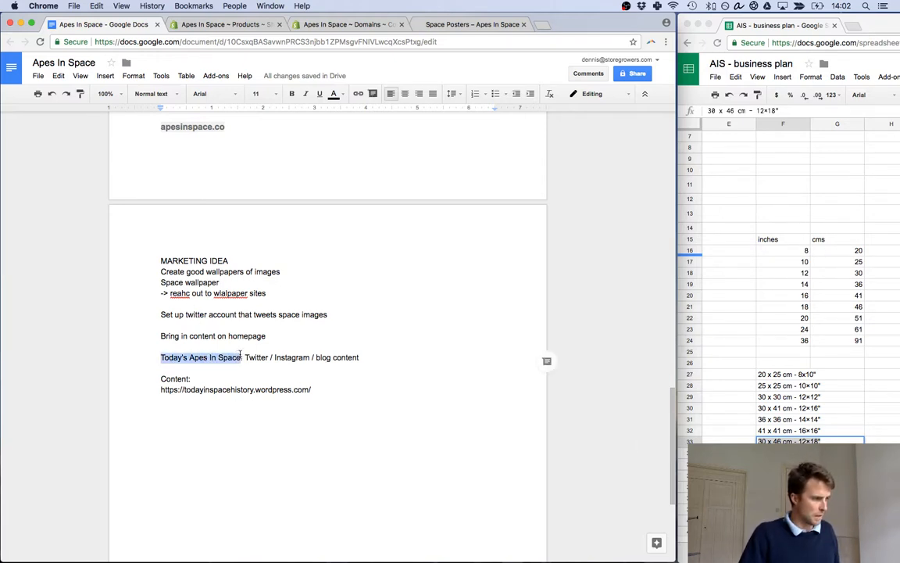
{"action": "left_click", "coordinate": [151, 93]}
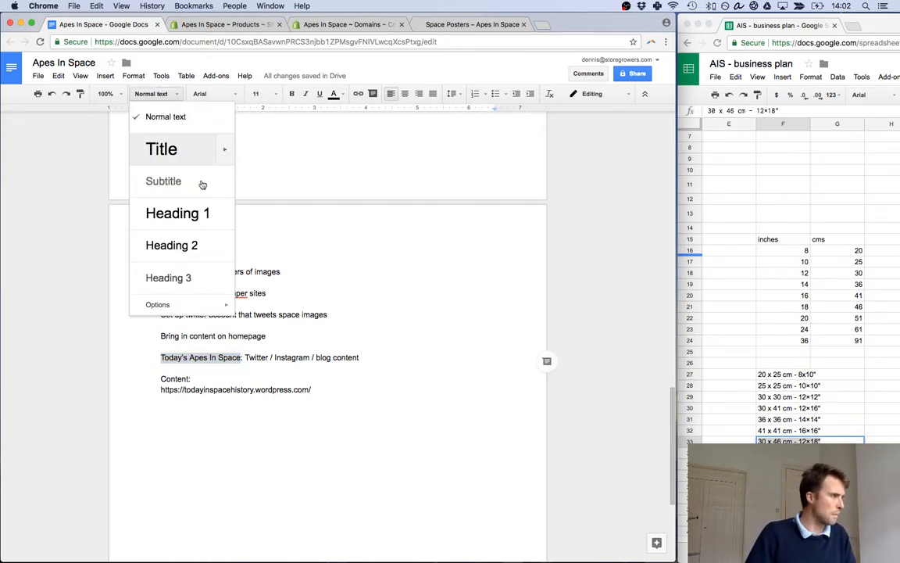
{"action": "left_click", "coordinate": [168, 278]}
Remove the colon after "Today's Apes In Space" and put "Twitter / Instagram / blog content" on its own line.
{"action": "left_click", "coordinate": [267, 370]}
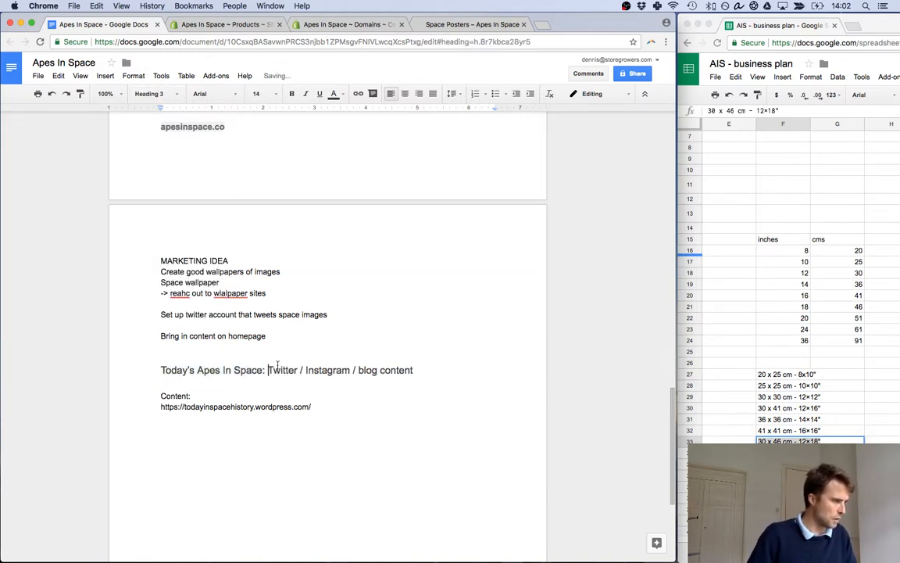
{"action": "key", "text": "BackSpace"}
{"action": "key", "text": "BackSpace"}
{"action": "key", "text": "Return"}
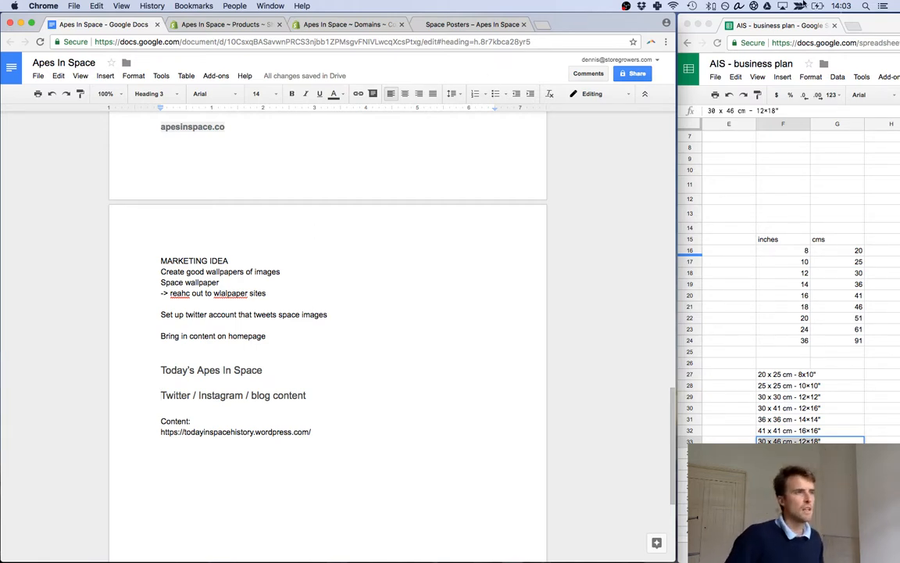
Check today's date and add the date range "15 sept - 15 October" below the Twitter / Instagram / blog content line.
{"action": "left_click", "coordinate": [850, 5]}
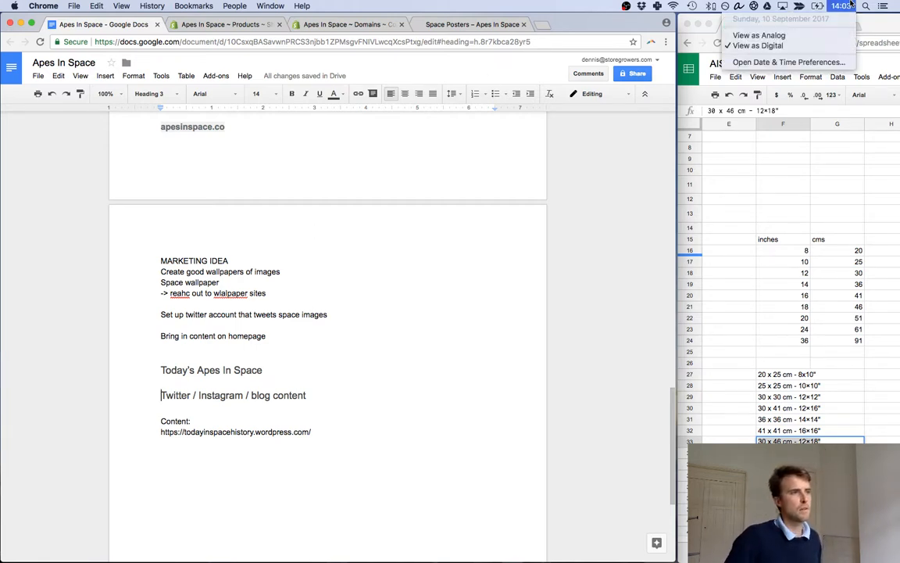
{"action": "left_click", "coordinate": [329, 322]}
{"action": "left_click", "coordinate": [316, 395]}
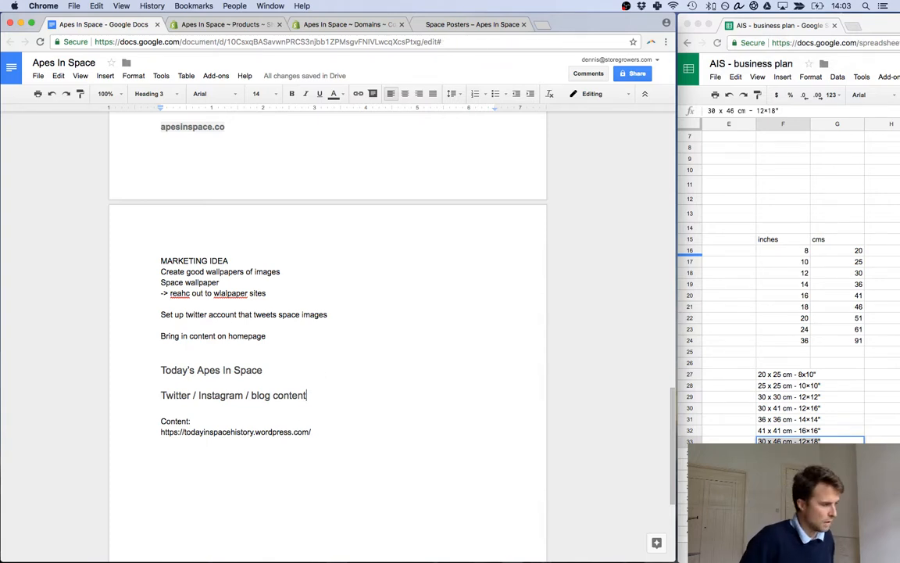
{"action": "key", "text": "Return"}
{"action": "key", "text": "Return"}
{"action": "type", "text": "15 s"}
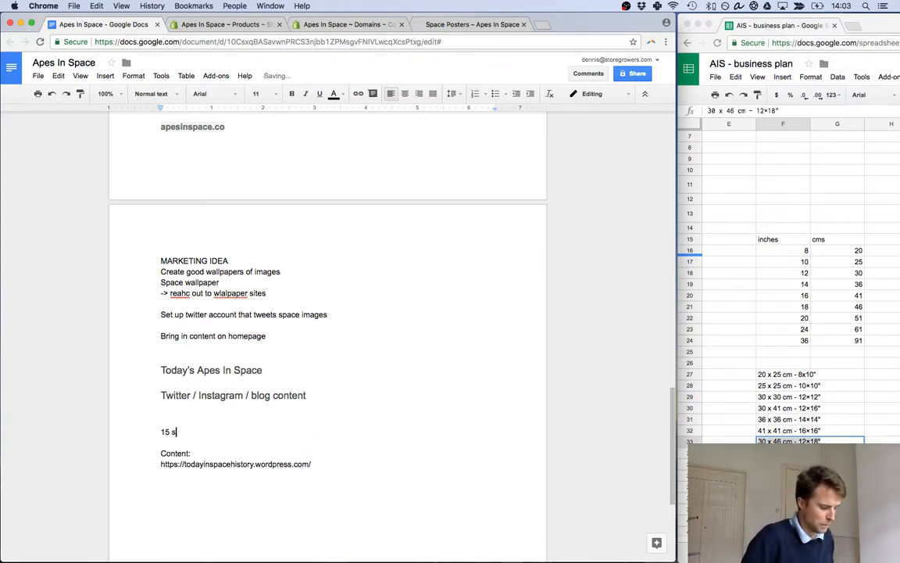
{"action": "type", "text": "ept - 15 October"}
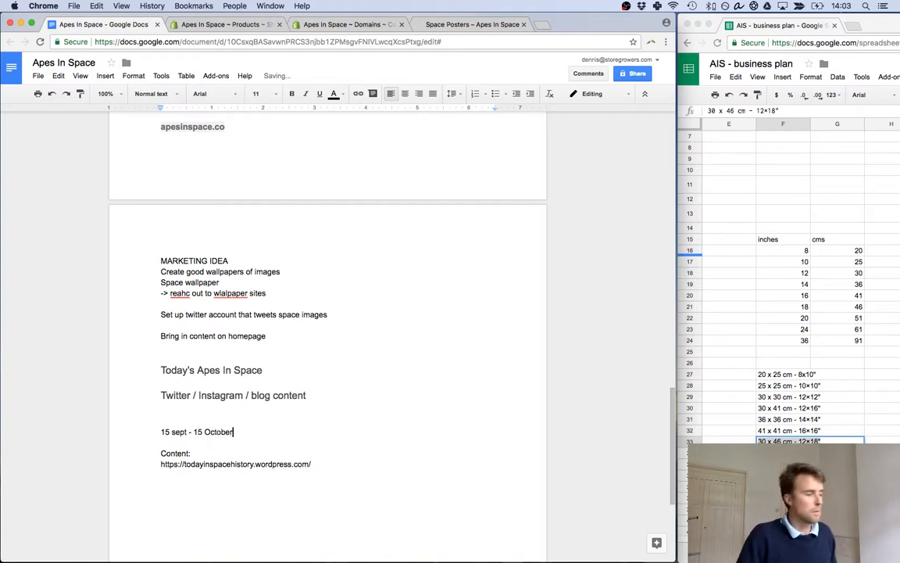
Append "/email" to the end of the "Twitter / Instagram / blog content" line.
{"action": "left_click", "coordinate": [324, 391]}
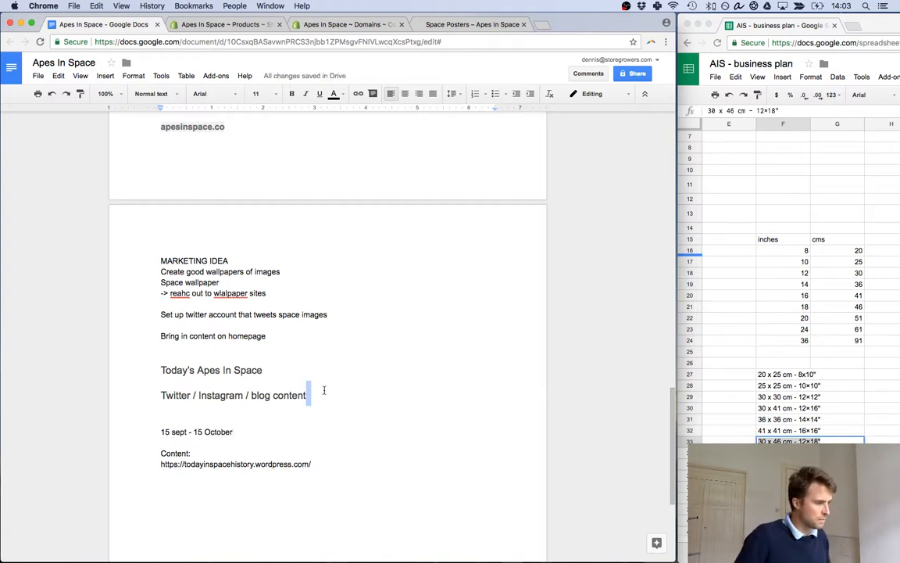
{"action": "key", "text": "Right"}
{"action": "key", "text": "Left"}
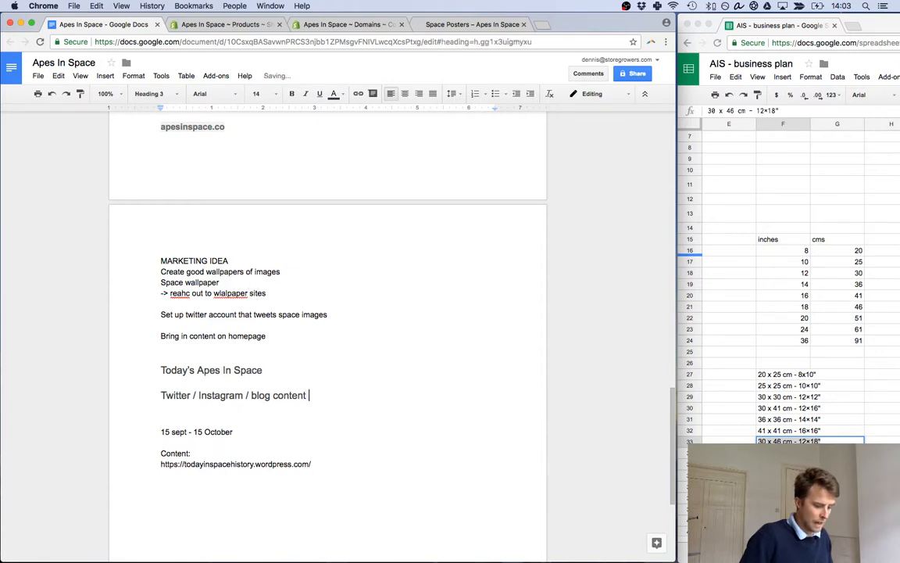
{"action": "type", "text": "/email"}
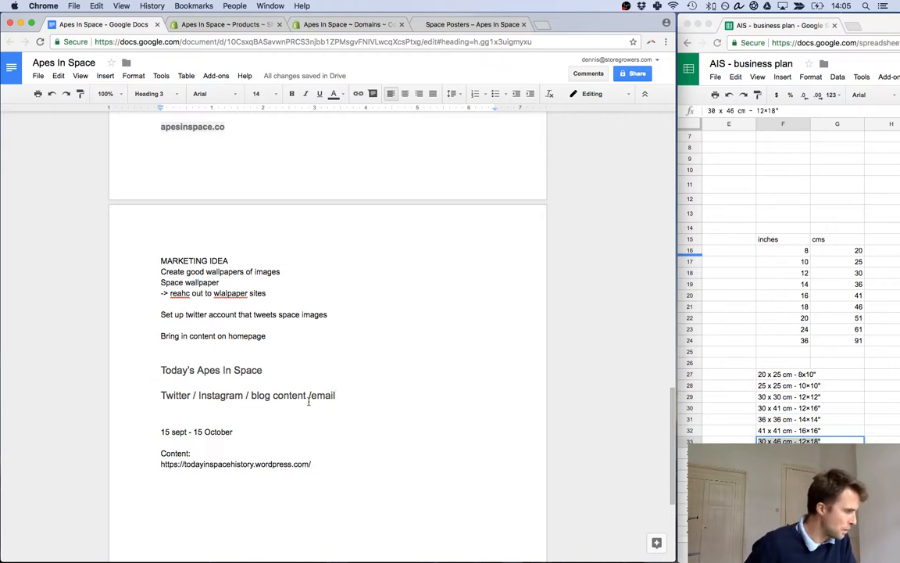
Change the "Twitter / Instagram / blog content /email" line to the Normal text style.
{"action": "left_click_drag", "start_coordinate": [336, 396], "coordinate": [160, 396]}
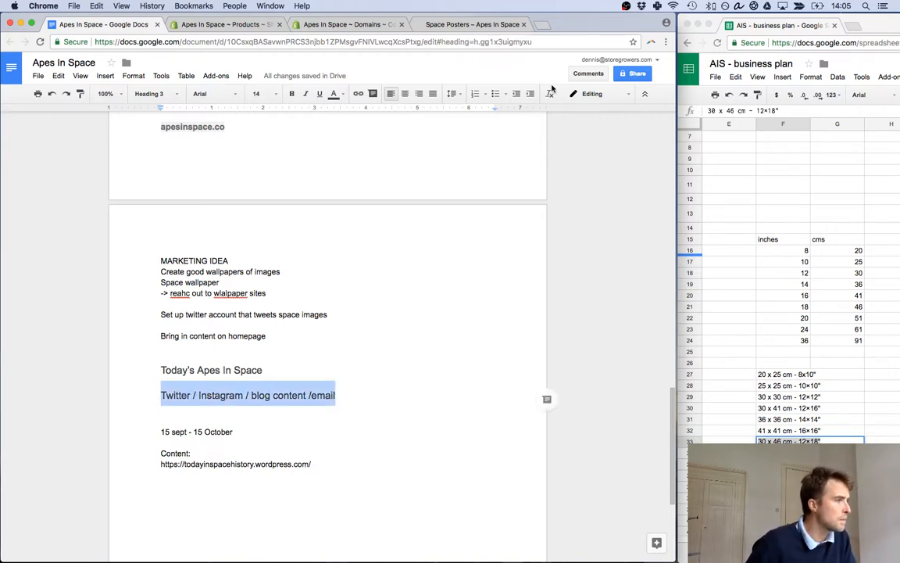
{"action": "left_click", "coordinate": [548, 93]}
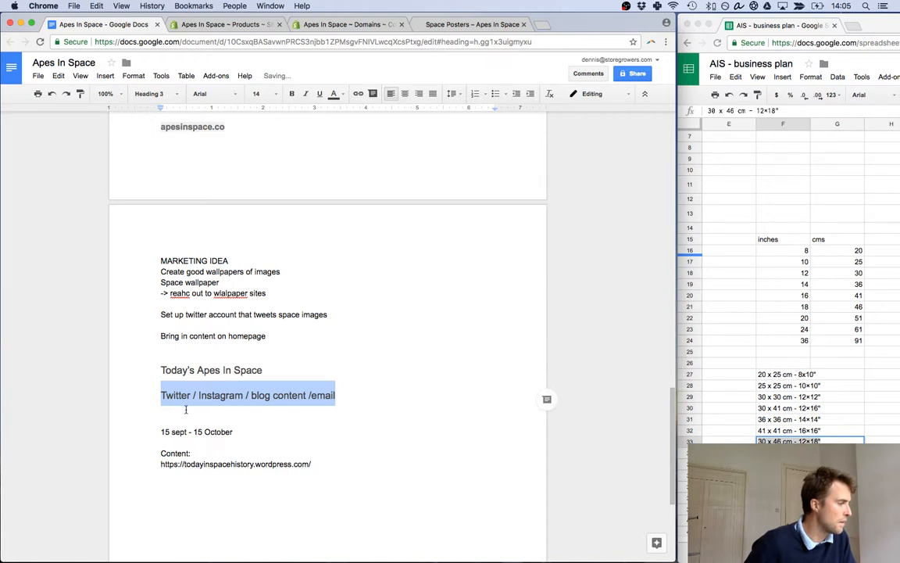
{"action": "left_click", "coordinate": [151, 94]}
{"action": "left_click", "coordinate": [167, 118]}
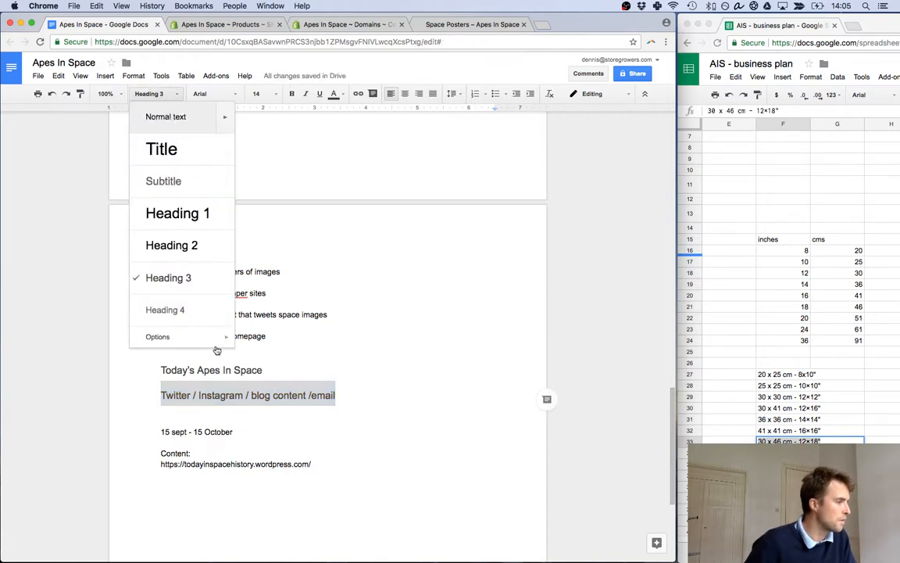
Split "Twitter" off onto its own line, with a blank line before "Instagram / blog content /email".
{"action": "left_click", "coordinate": [189, 386]}
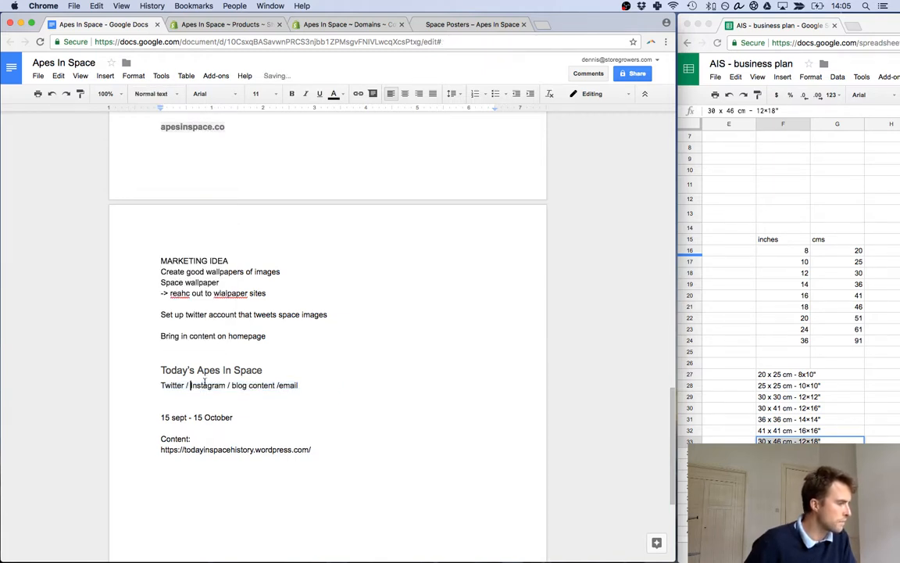
{"action": "key", "text": "BackSpace"}
{"action": "key", "text": "BackSpace"}
{"action": "key", "text": "Return"}
{"action": "key", "text": "Return"}
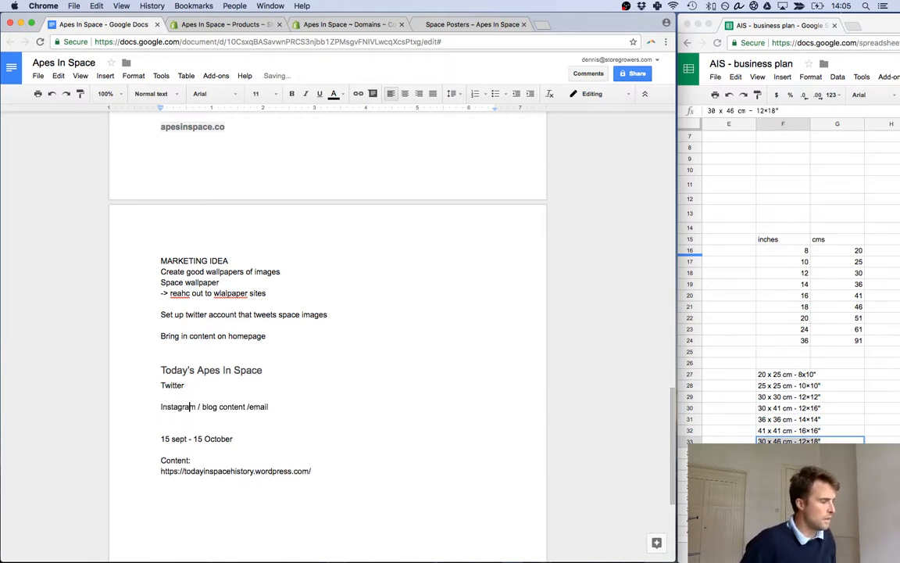
Add the line "Marketing Plan" below "Bring in content on homepage", separated by a blank line.
{"action": "left_click", "coordinate": [281, 335]}
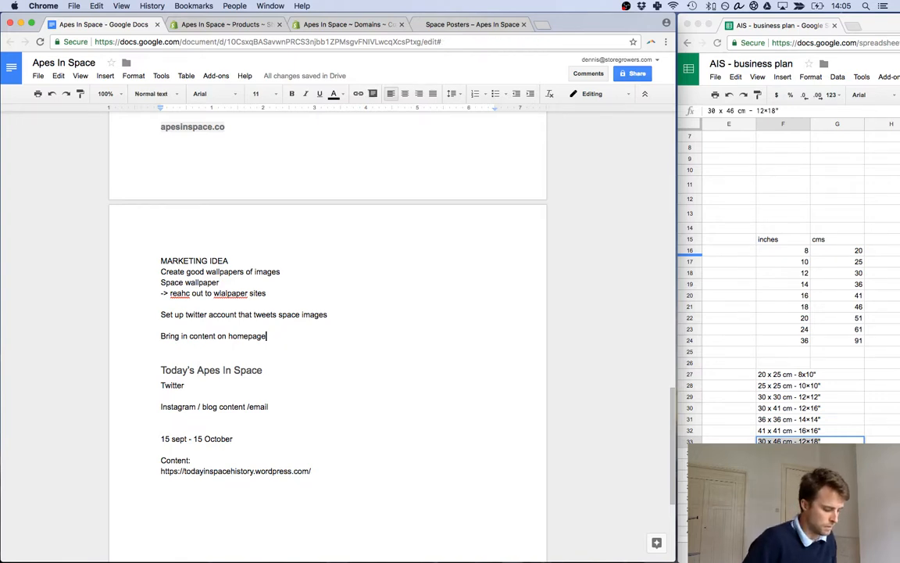
{"action": "key", "text": "Return"}
{"action": "key", "text": "Return"}
{"action": "type", "text": "Marketing Pal"}
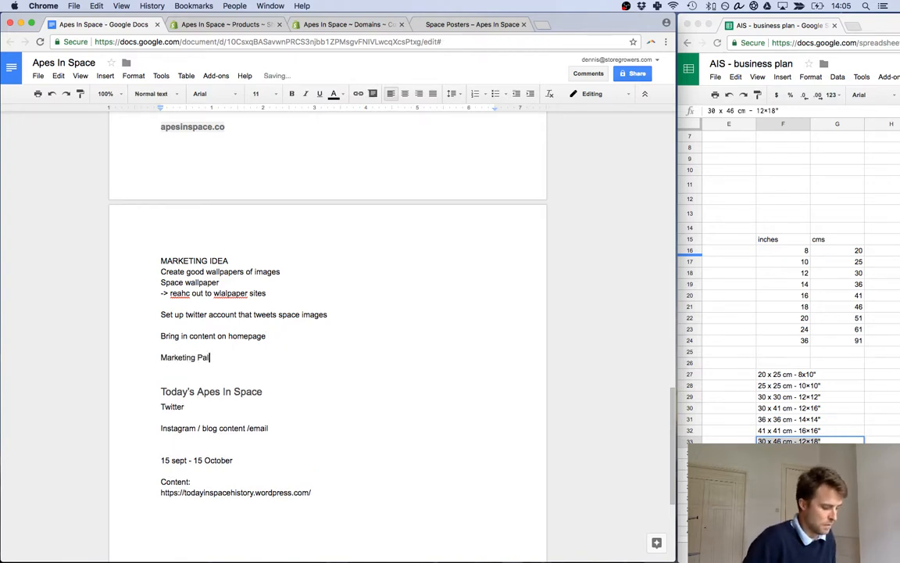
{"action": "key", "text": "BackSpace"}
{"action": "key", "text": "BackSpace"}
{"action": "type", "text": "l"}
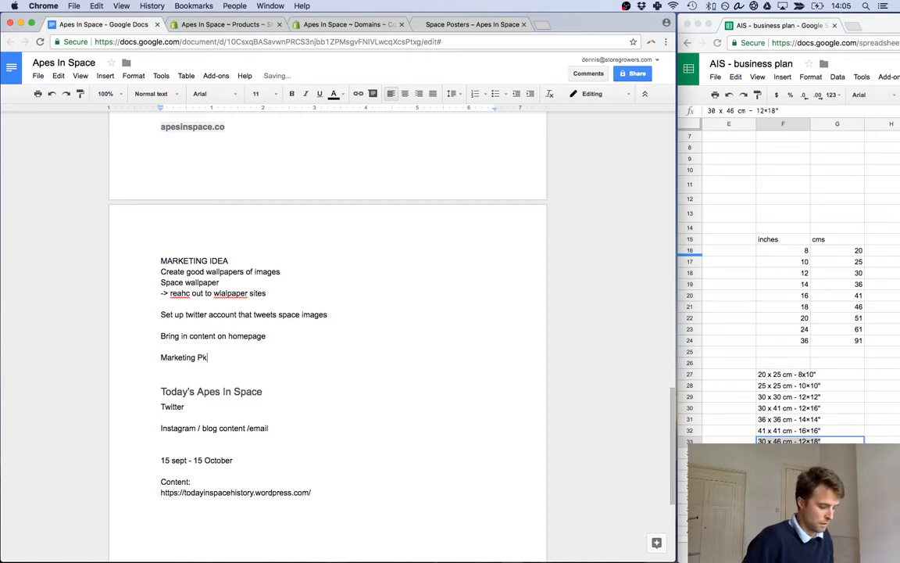
{"action": "type", "text": "an"}
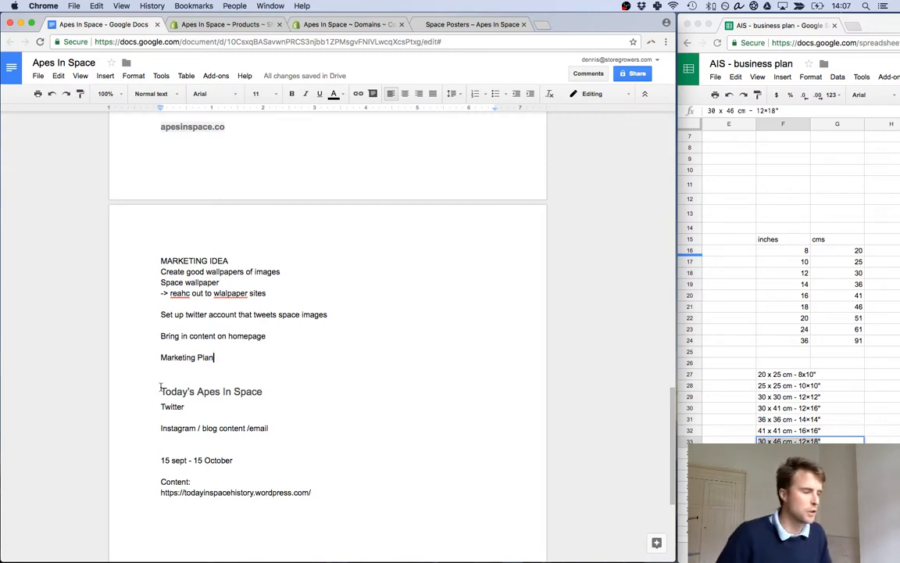
Add the line "Launch push" between "Marketing Plan" and "Today's Apes In Space".
{"action": "left_click", "coordinate": [187, 415]}
{"action": "left_click", "coordinate": [185, 406]}
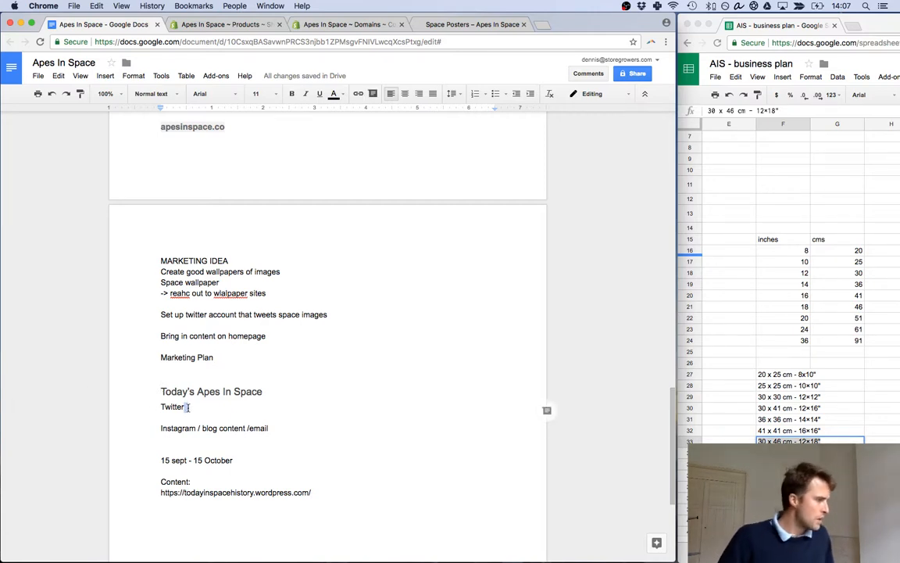
{"action": "left_click", "coordinate": [184, 369]}
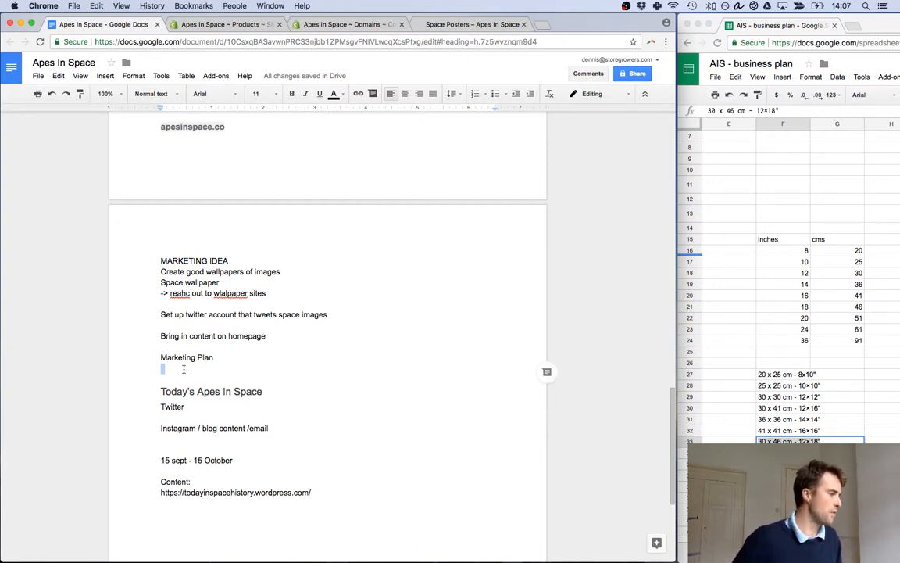
{"action": "key", "text": "Return"}
{"action": "type", "text": "La"}
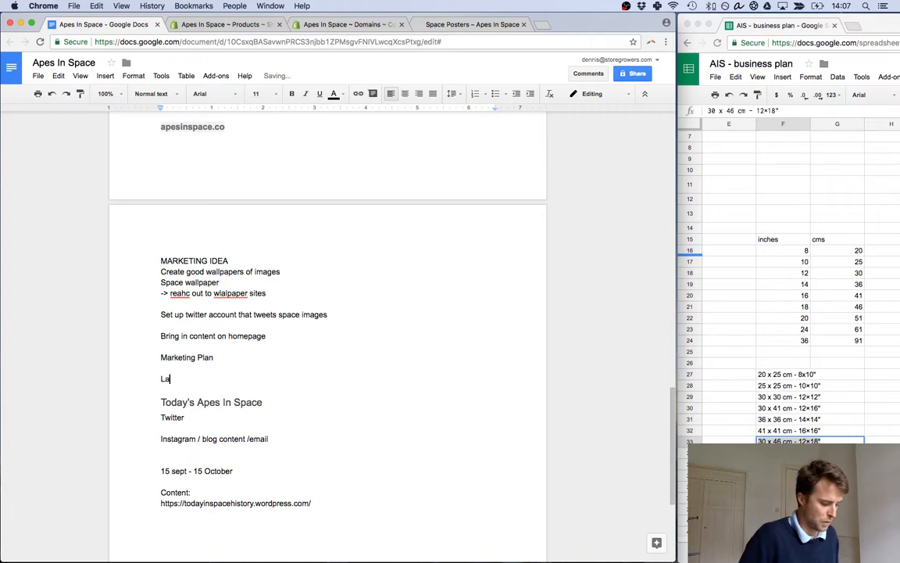
{"action": "type", "text": "unch push"}
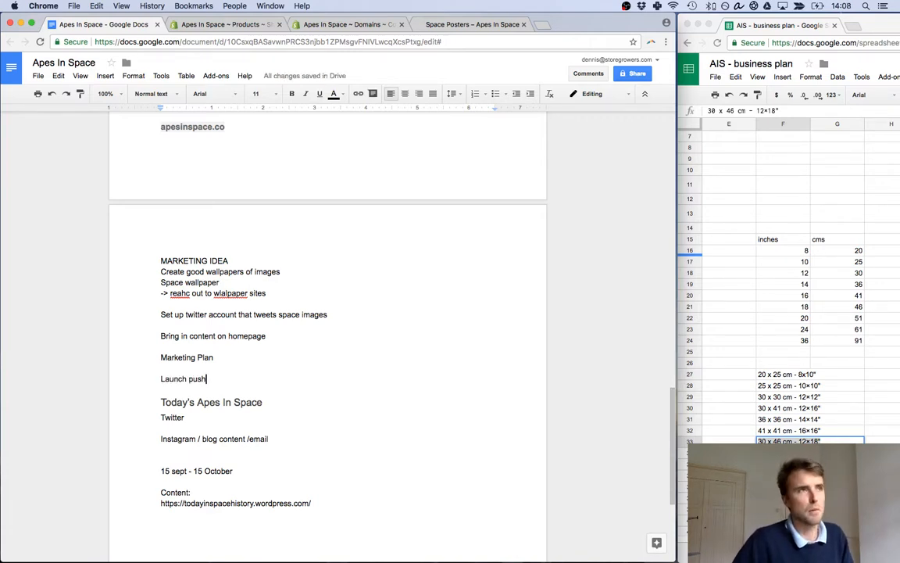
Extend the "Launch push" line with ": outreach to communities / journalists / covering space sites / social media accounts".
{"action": "type", "text": " ("}
{"action": "key", "text": "BackSpace"}
{"action": "key", "text": "BackSpace"}
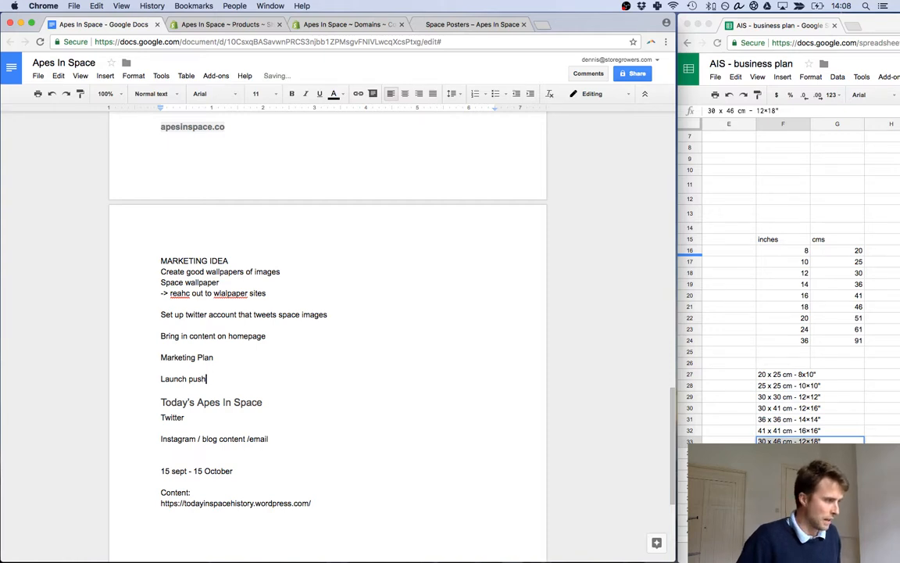
{"action": "type", "text": ": outre"}
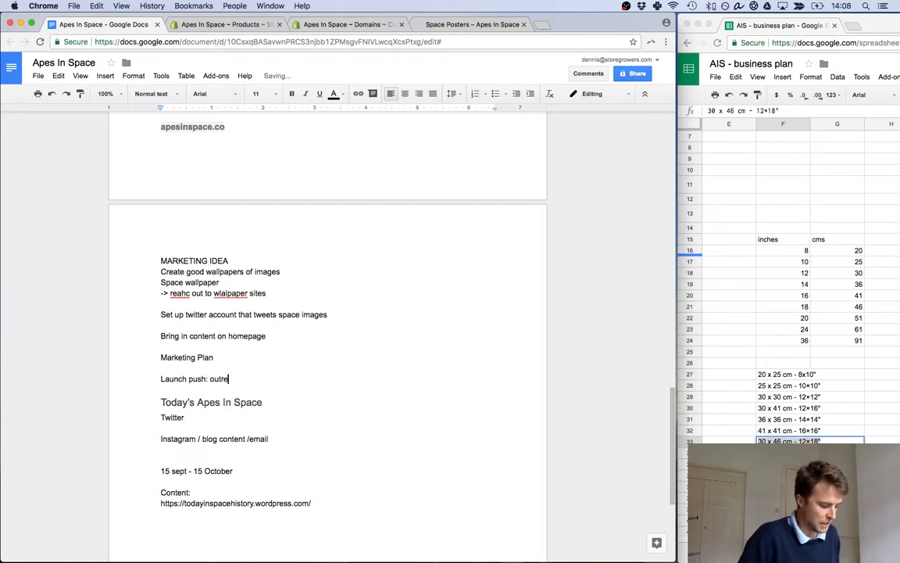
{"action": "type", "text": "ach to commun"}
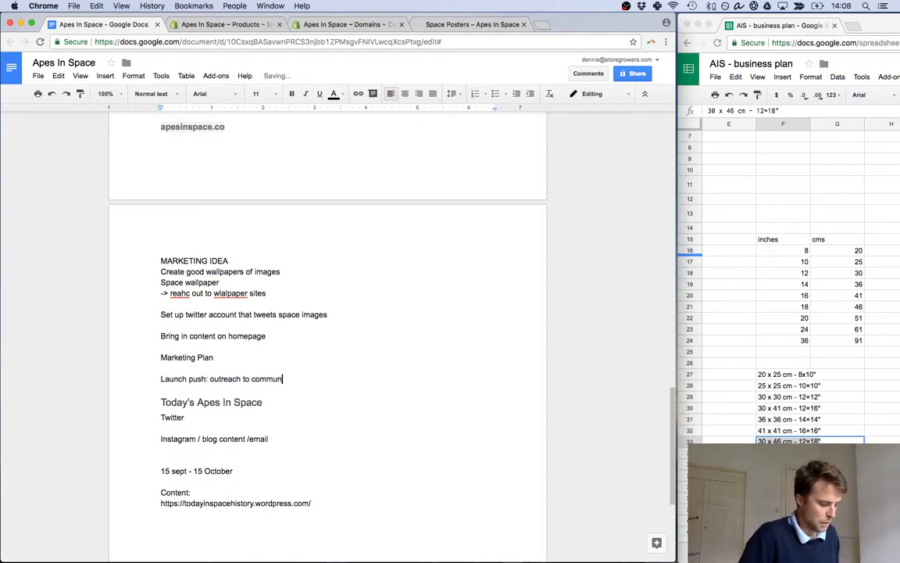
{"action": "type", "text": "ities / jour"}
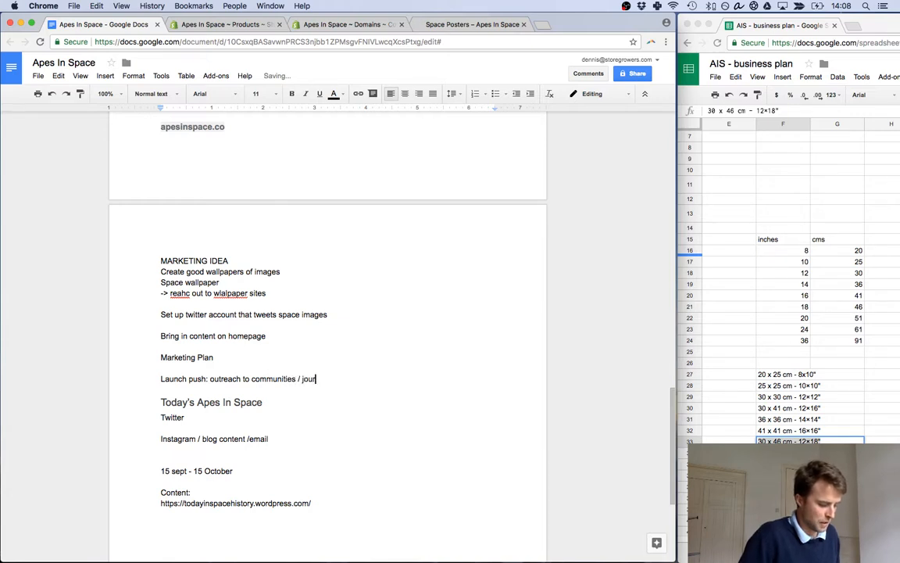
{"action": "type", "text": "nalists / cov"}
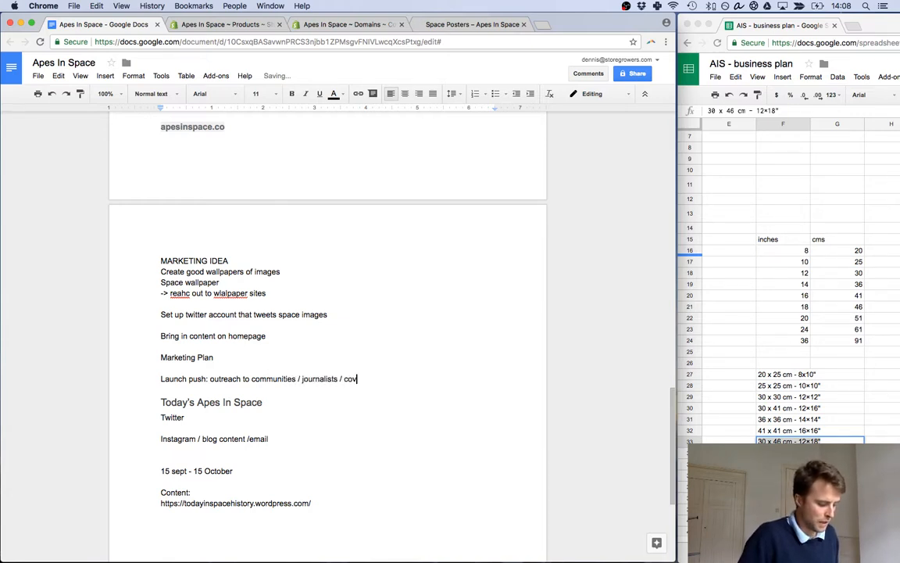
{"action": "type", "text": "ering space"}
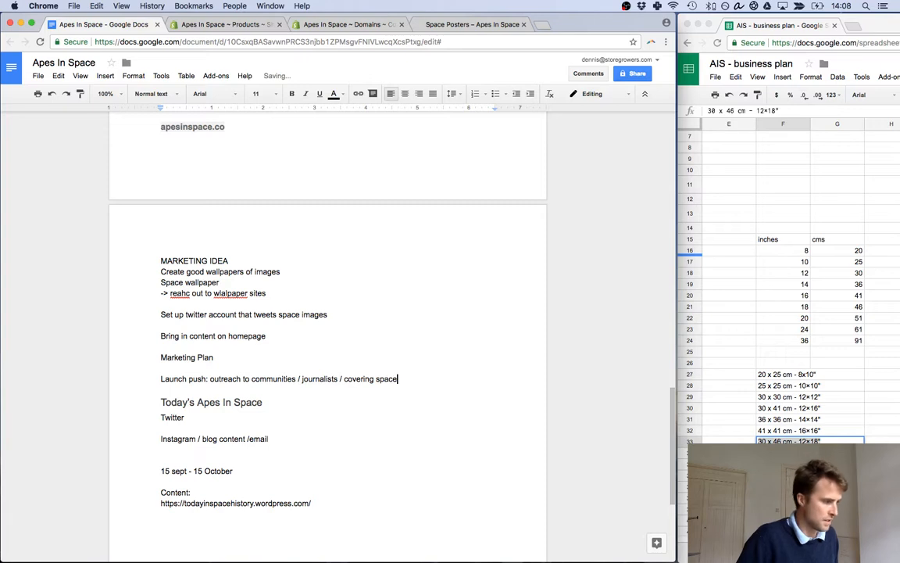
{"action": "type", "text": " sites "}
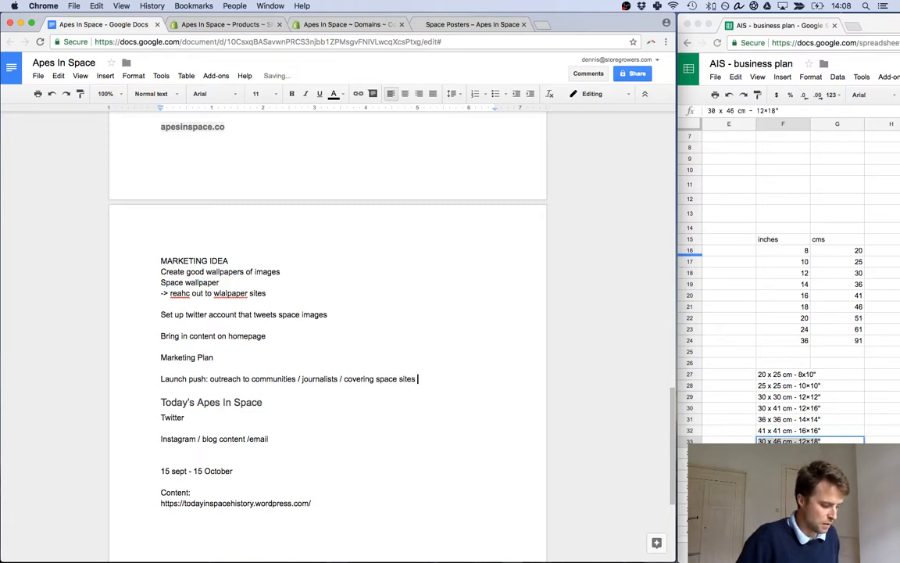
{"action": "type", "text": "/ social "}
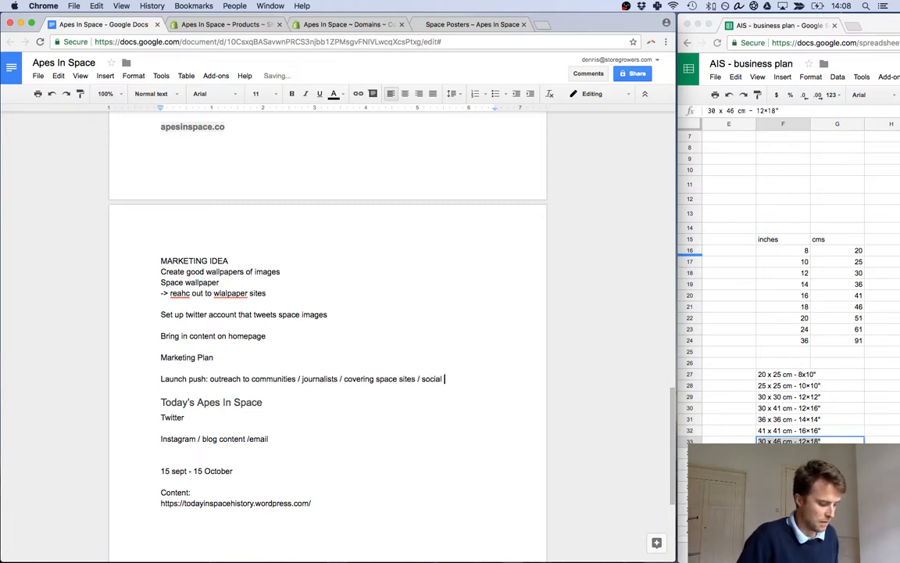
{"action": "type", "text": "media accounts"}
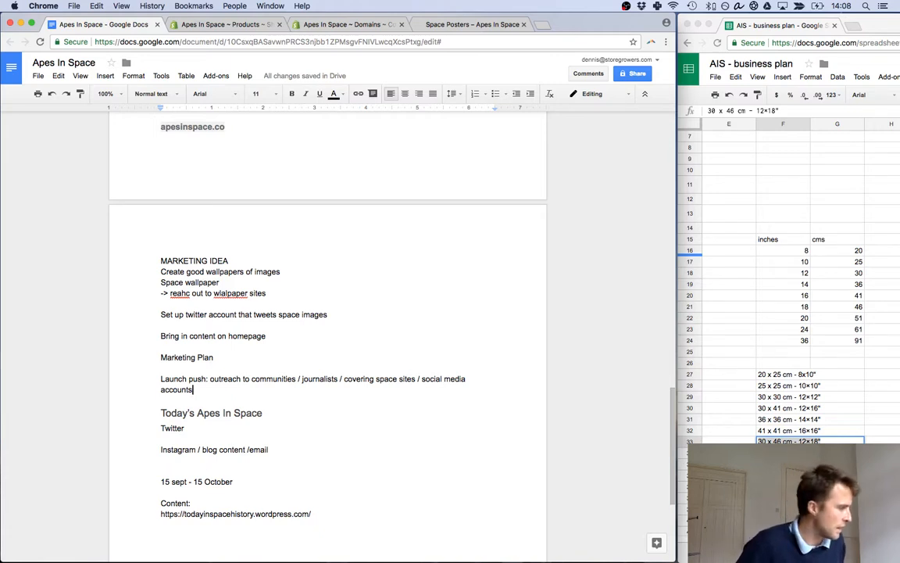
Apply the Heading 1 style to the "Marketing Plan" line.
{"action": "left_click", "coordinate": [195, 412]}
{"action": "key", "text": "Up"}
{"action": "key", "text": "Down"}
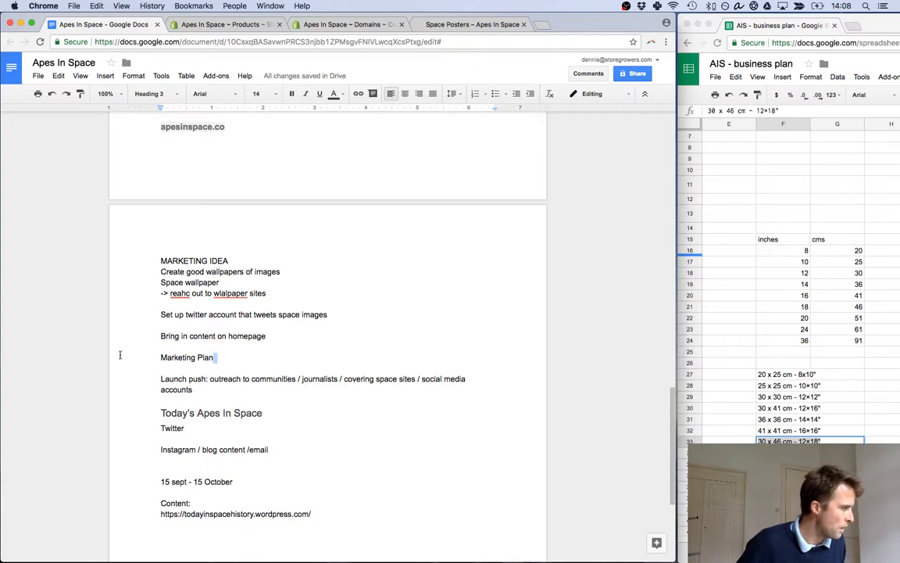
{"action": "left_click_drag", "start_coordinate": [215, 357], "coordinate": [160, 358]}
{"action": "left_click", "coordinate": [160, 94]}
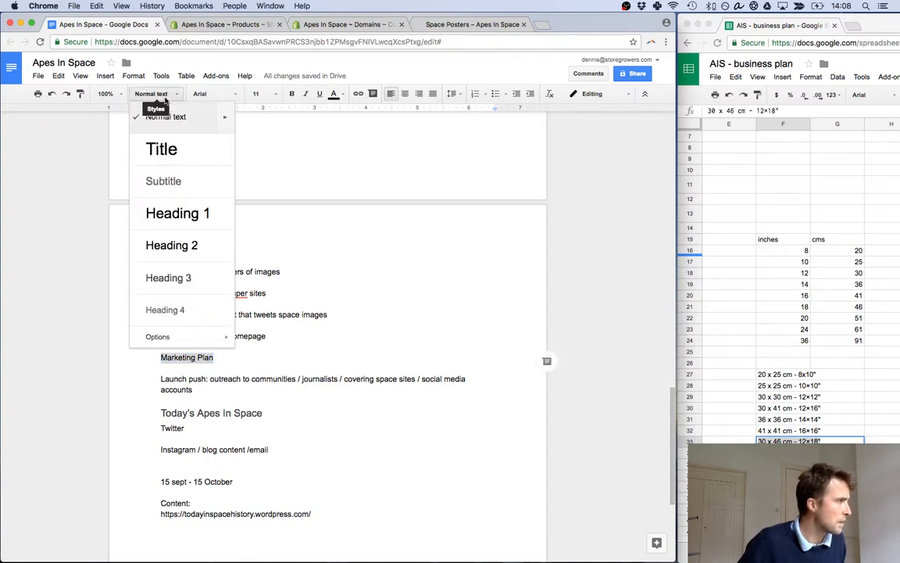
{"action": "left_click", "coordinate": [176, 211]}
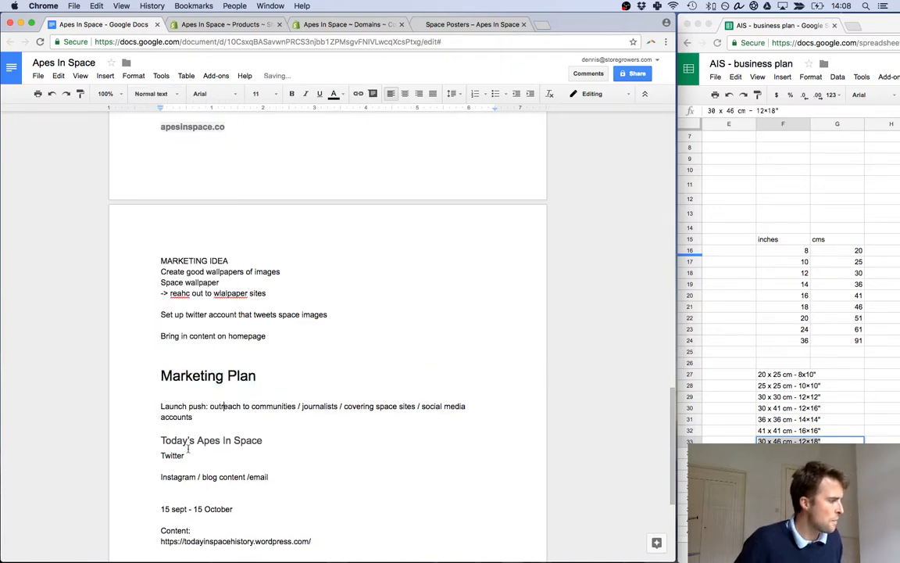
{"action": "left_click_drag", "start_coordinate": [162, 440], "coordinate": [208, 428]}
{"action": "left_click", "coordinate": [280, 439]}
{"action": "double_click", "coordinate": [280, 439]}
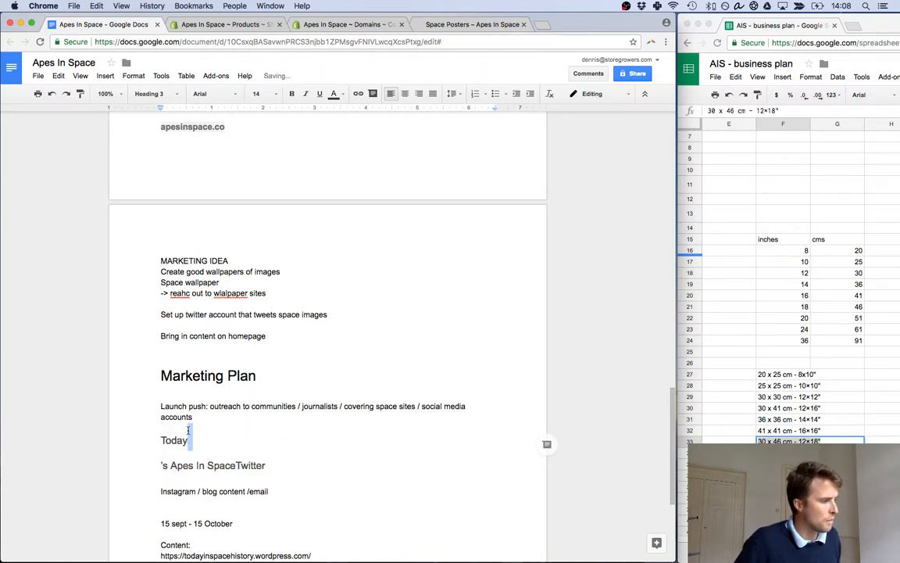
{"action": "key", "text": "super+z"}
Change the "Today's Apes In Space" line to the Normal text style.
{"action": "left_click", "coordinate": [156, 438]}
{"action": "left_click_drag", "start_coordinate": [157, 439], "coordinate": [262, 441]}
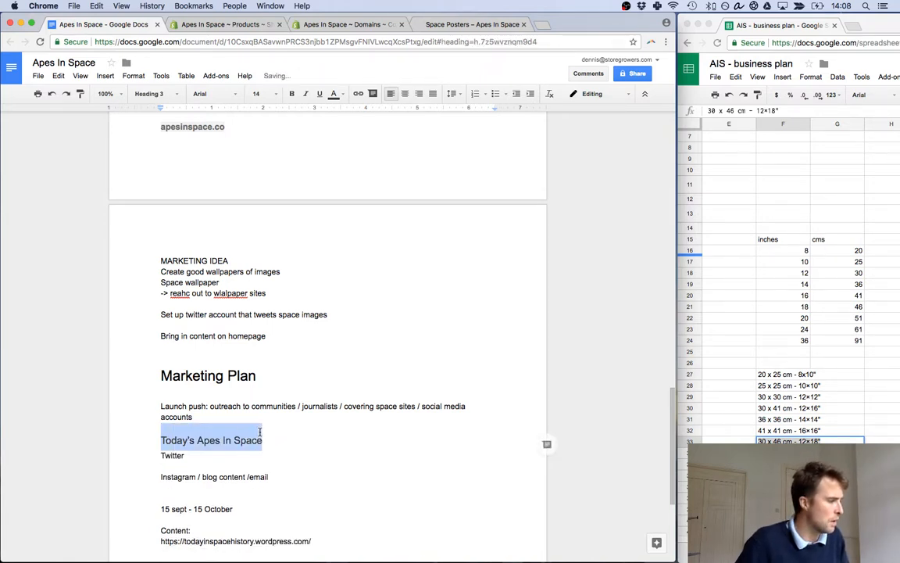
{"action": "left_click", "coordinate": [152, 94]}
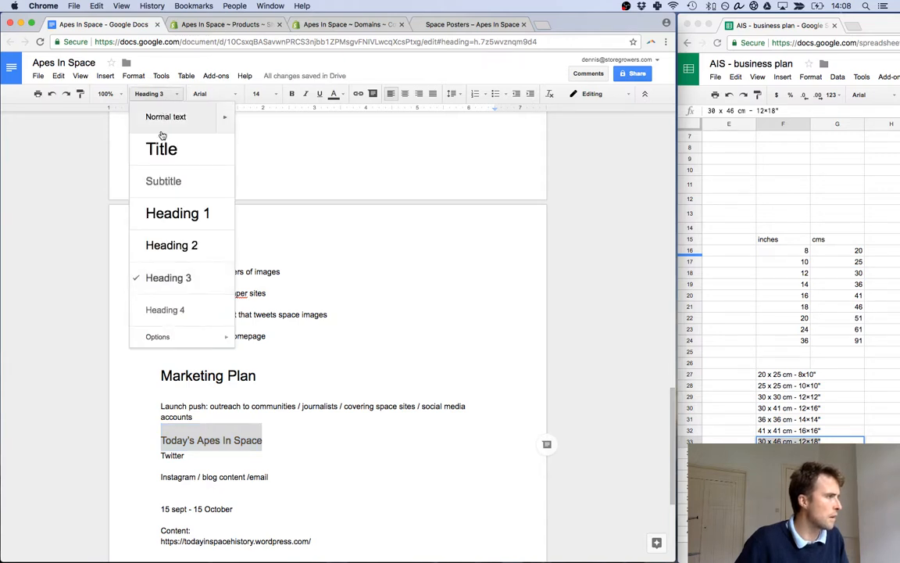
{"action": "key", "text": "super+alt+0"}
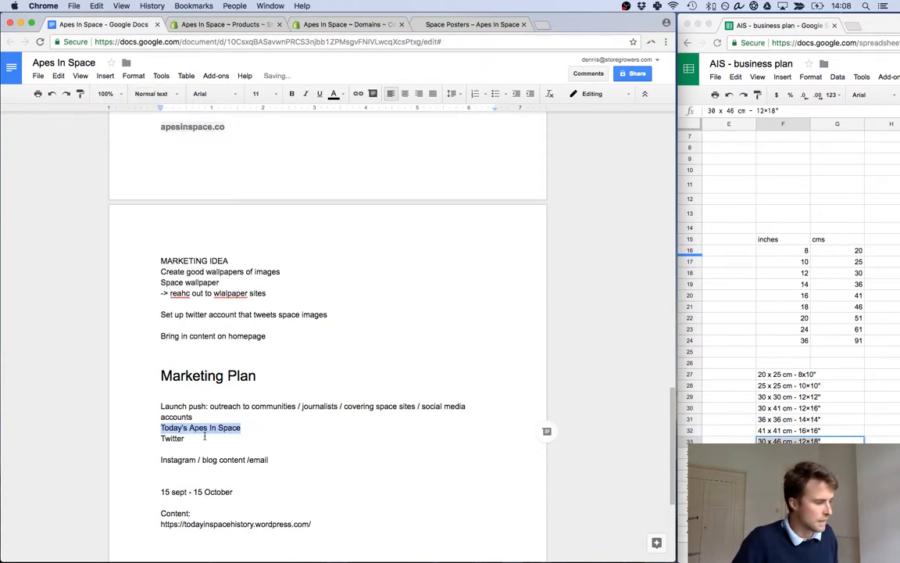
Make "Today's Apes In Space" and the "Launch push:" label bold.
{"action": "key", "text": "super+b"}
{"action": "left_click_drag", "start_coordinate": [161, 406], "coordinate": [207, 406]}
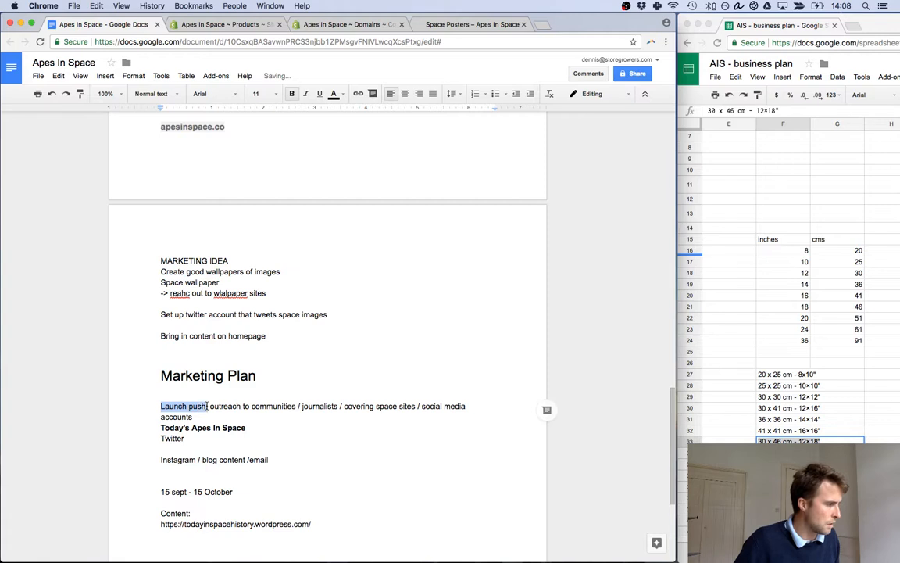
{"action": "key", "text": "super+b"}
Extend the "Twitter" line to read "Twitter: create account".
{"action": "left_click", "coordinate": [185, 438]}
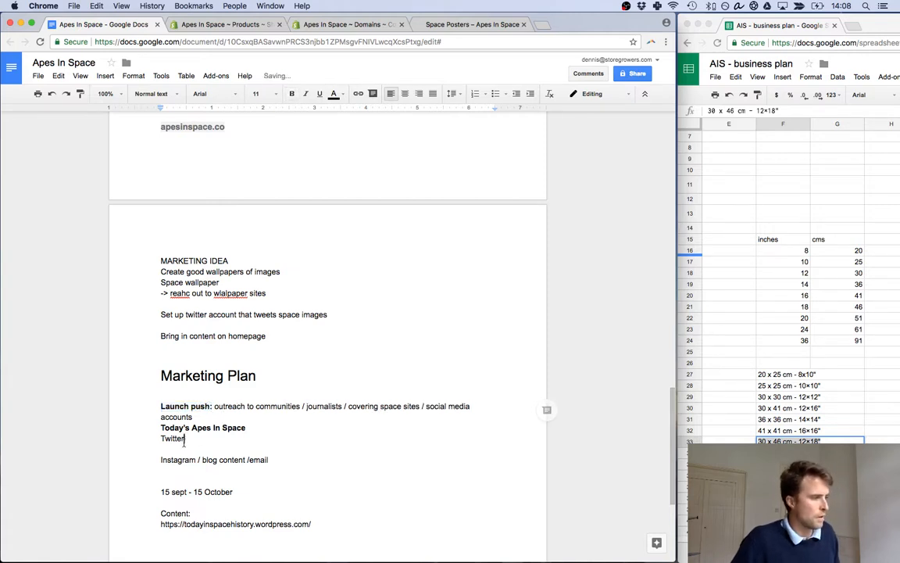
{"action": "type", "text": ": c"}
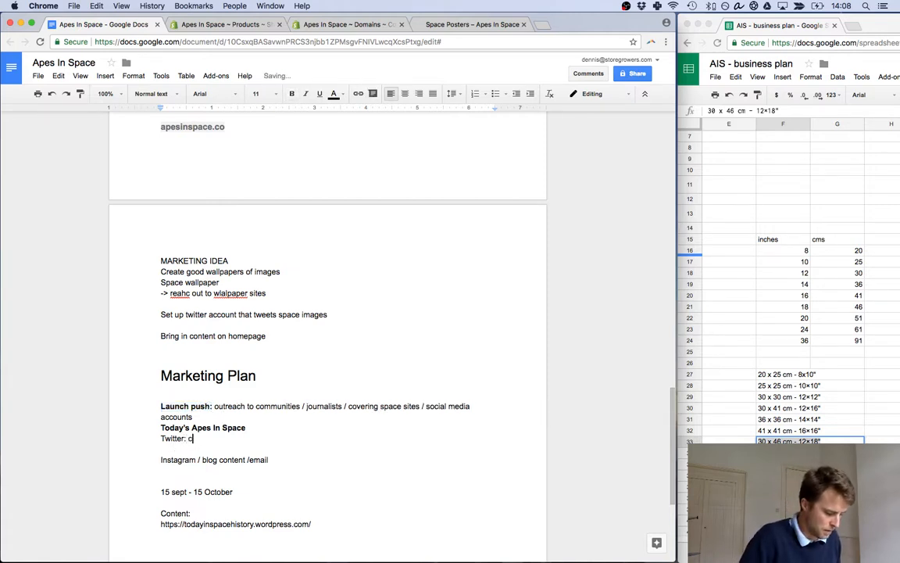
{"action": "type", "text": "reate @Tod"}
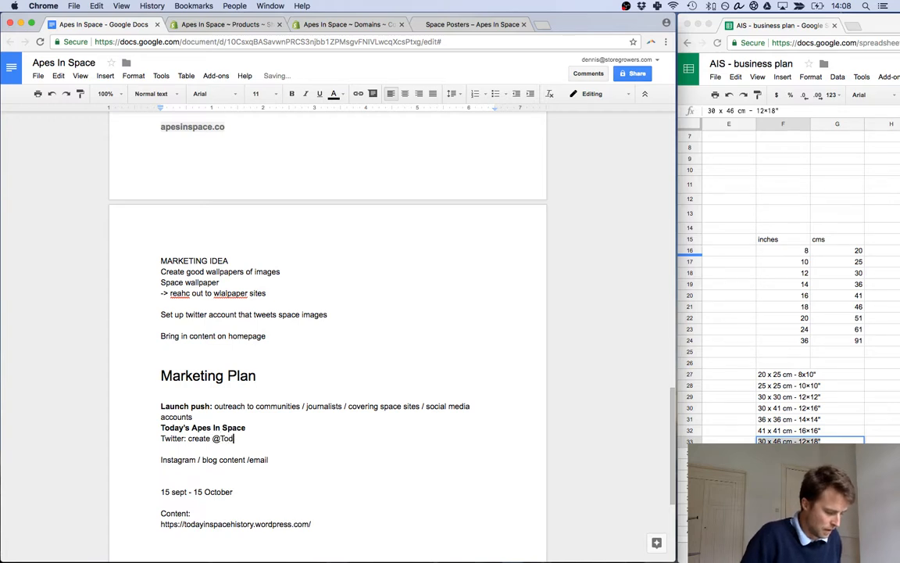
{"action": "key", "text": "BackSpace"}
{"action": "key", "text": "BackSpace"}
{"action": "key", "text": "BackSpace"}
{"action": "key", "text": "BackSpace"}
{"action": "type", "text": "account"}
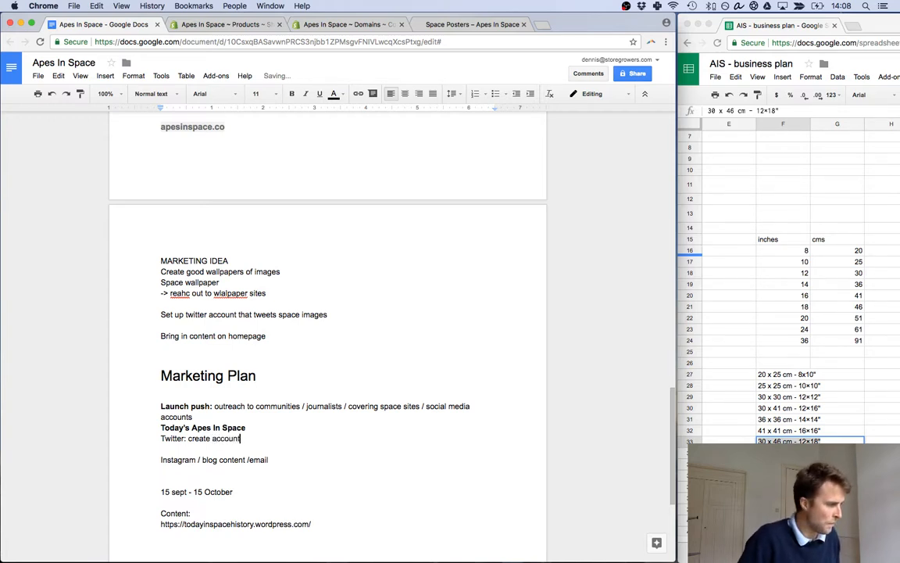
Add the lines "Instagram: create account" and "Blog setup" below the Twitter line.
{"action": "key", "text": "Return"}
{"action": "type", "text": "Instagr"}
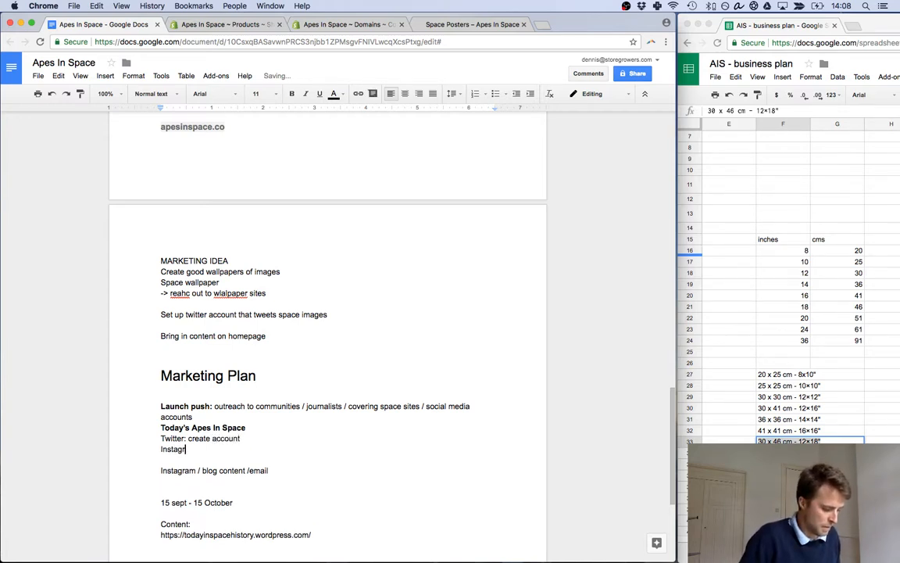
{"action": "type", "text": "am: create account"}
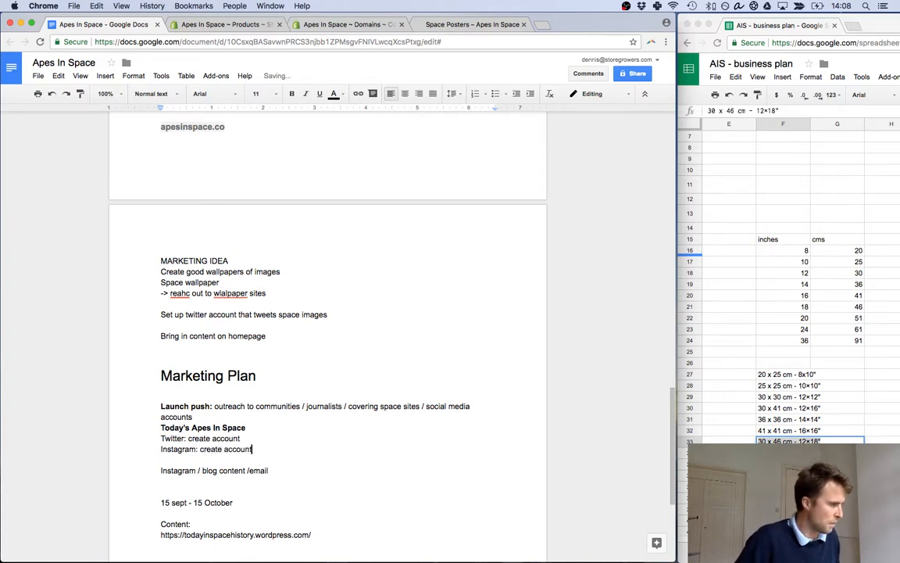
{"action": "key", "text": "Down"}
{"action": "type", "text": "Blog"}
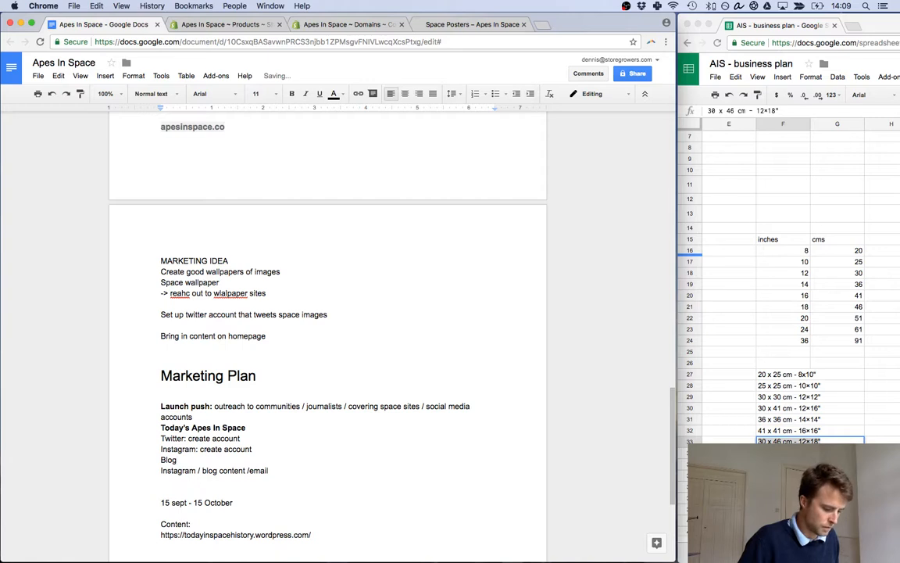
{"action": "type", "text": " setup"}
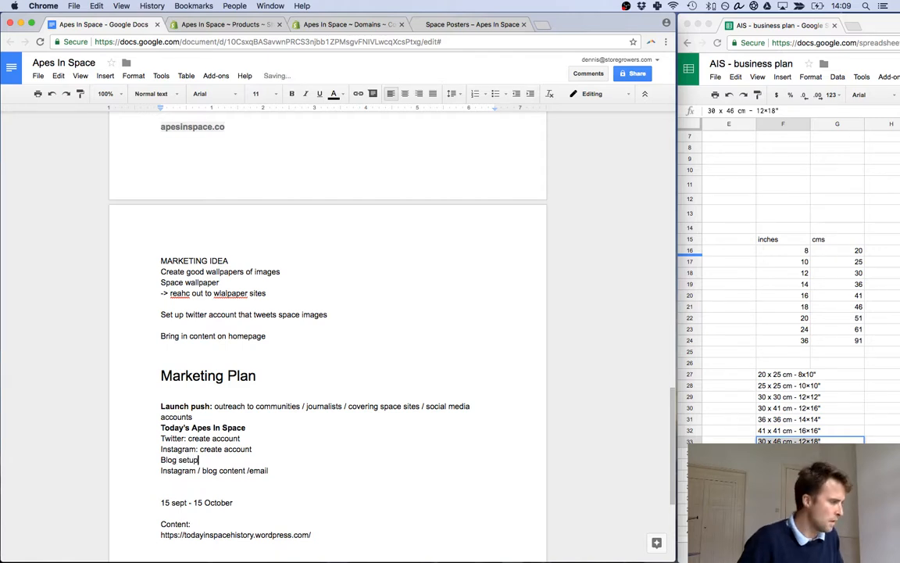
Add the line "Email setup" below "Blog setup" and delete the "Instagram / blog content /email" line.
{"action": "key", "text": "Return"}
{"action": "type", "text": "Email setup"}
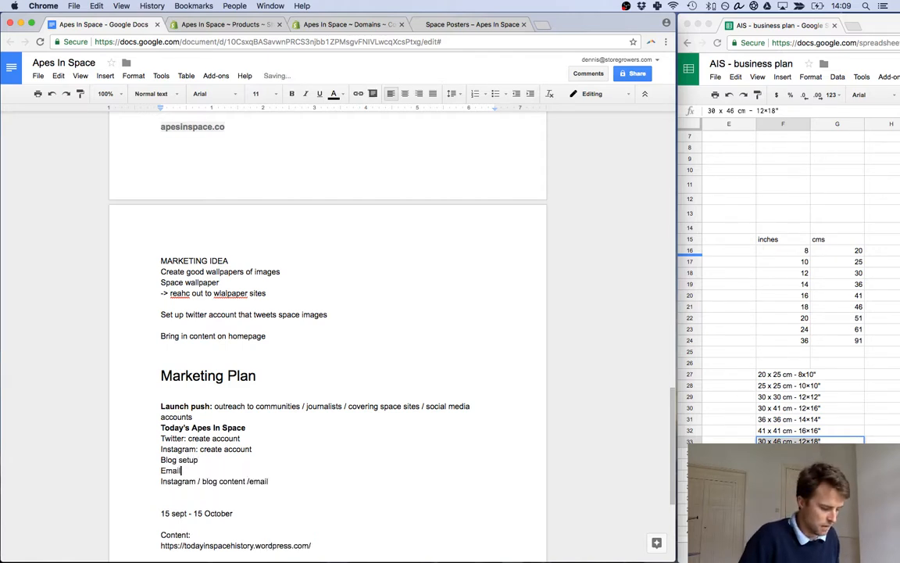
{"action": "key", "text": "Return"}
{"action": "key", "text": "shift+Down"}
{"action": "key", "text": "shift+Down"}
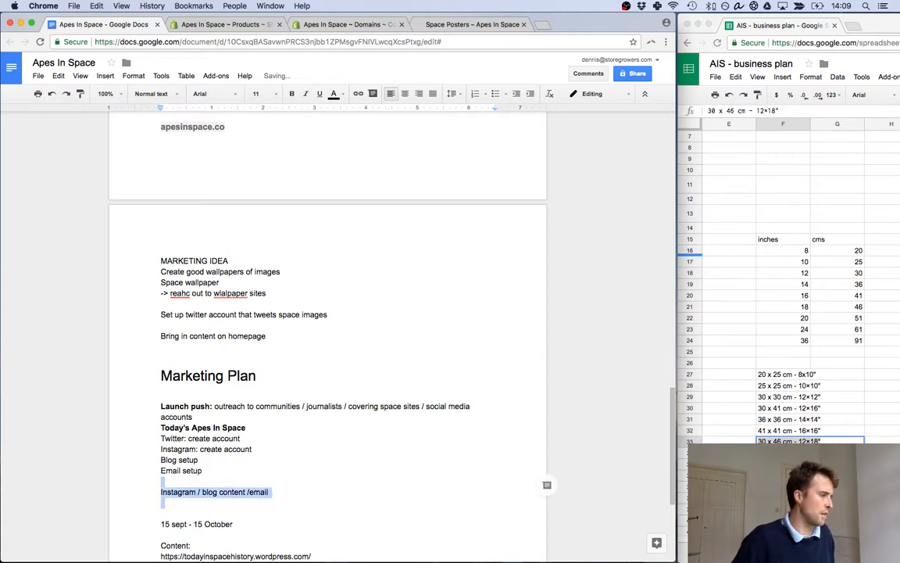
{"action": "key", "text": "BackSpace"}
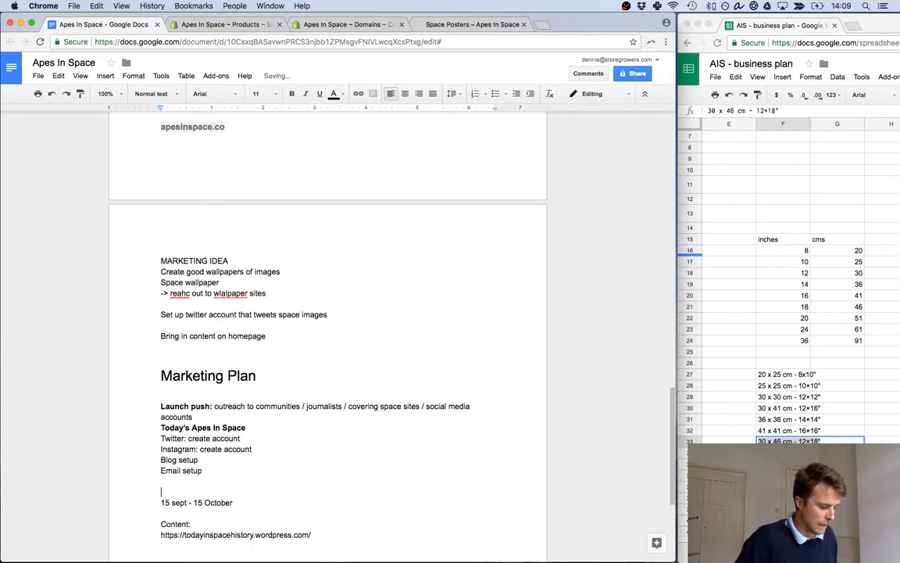
Put the label "Research:" in front of the "15 sept - 15 October" date range.
{"action": "type", "text": "Research"}
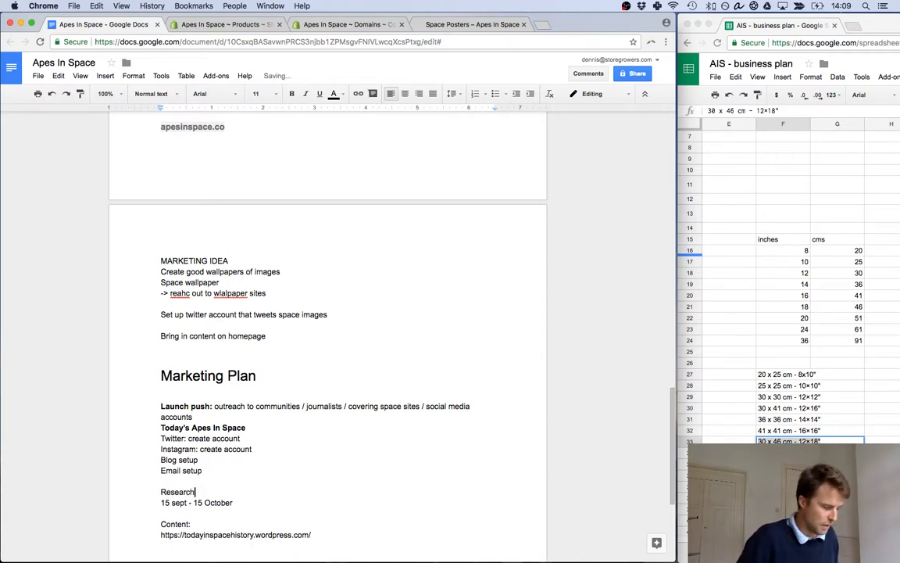
{"action": "type", "text": ":"}
{"action": "key", "text": "Delete"}
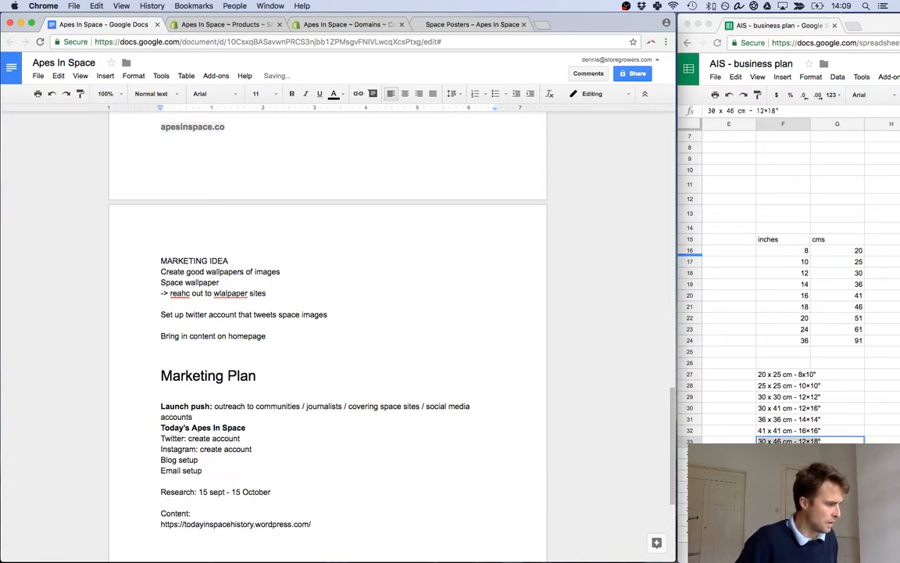
Add "Create spreadsheet per date with daily facts" above the "15 sept - 15 October" line and delete the "Research:" label.
{"action": "key", "text": "Return"}
{"action": "type", "text": "Create sprea"}
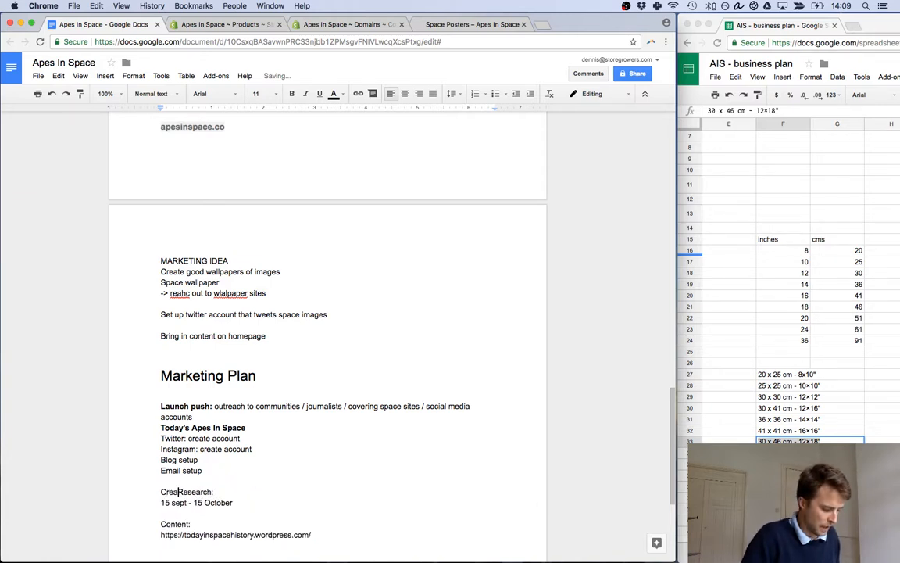
{"action": "type", "text": "dsheet per da"}
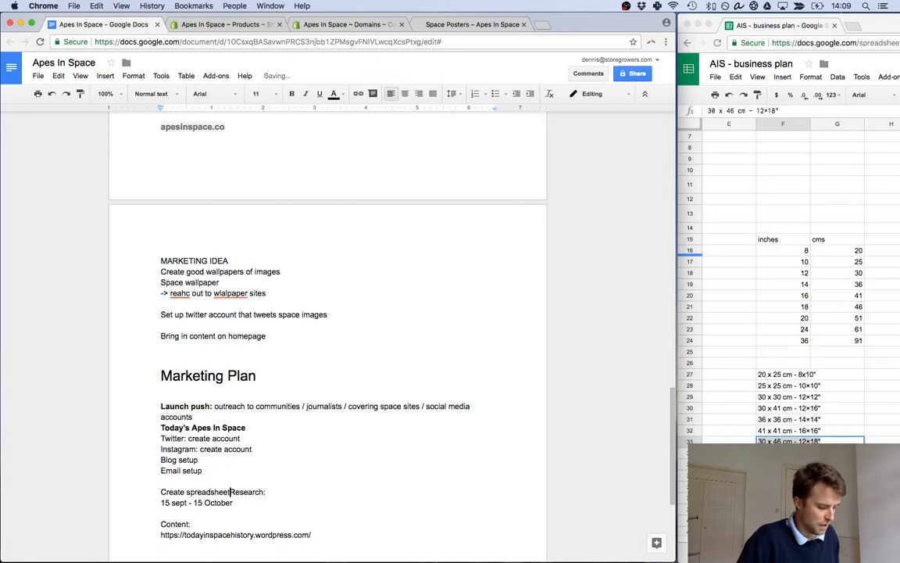
{"action": "type", "text": "te with "}
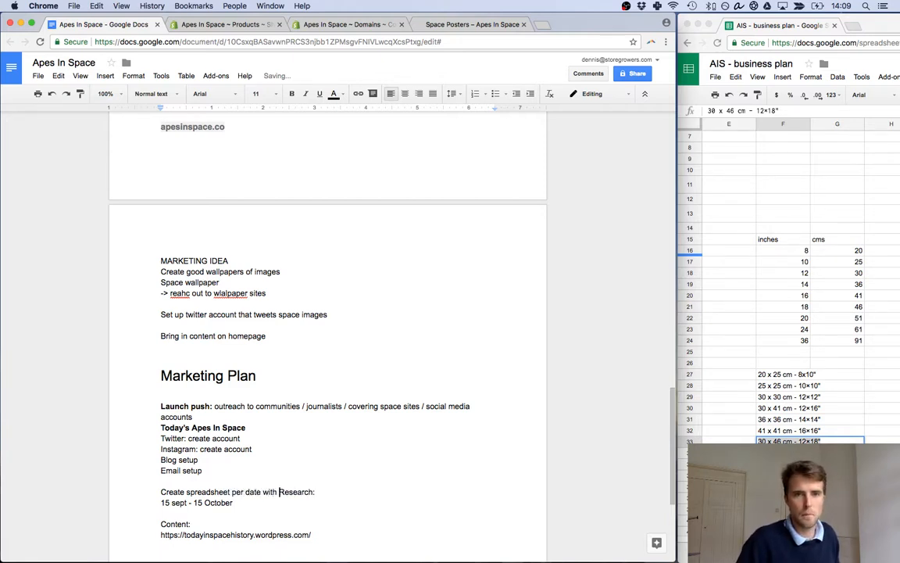
{"action": "type", "text": "daily facts"}
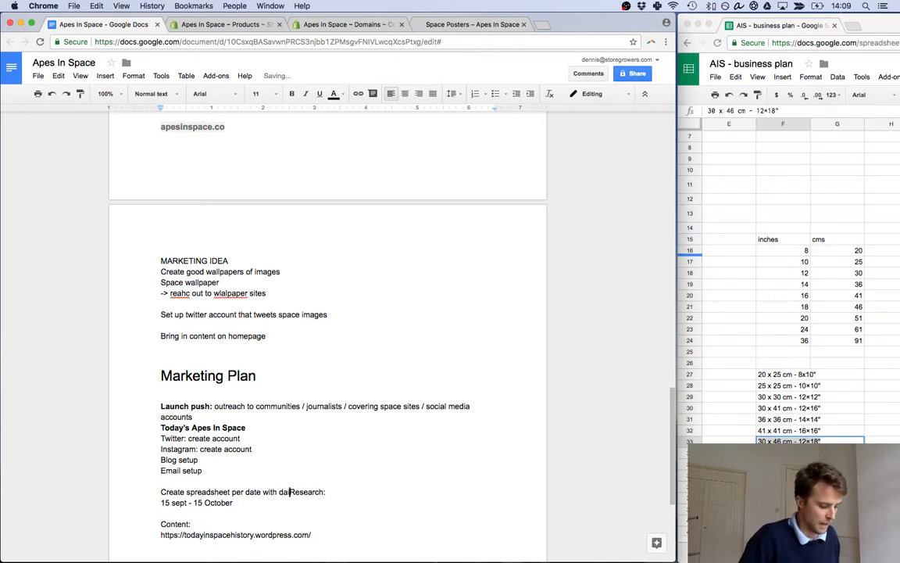
{"action": "key", "text": "Return"}
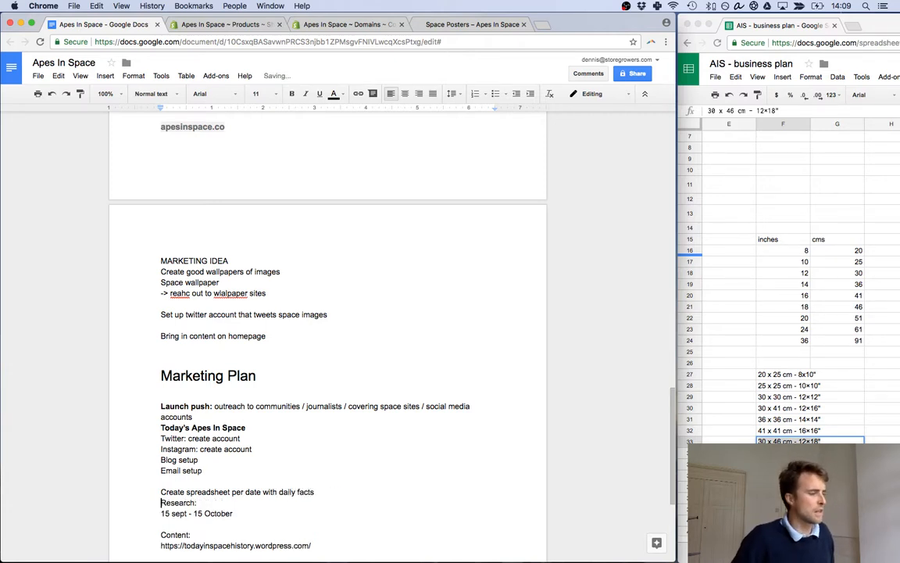
{"action": "key", "text": "shift+Down"}
{"action": "key", "text": "BackSpace"}
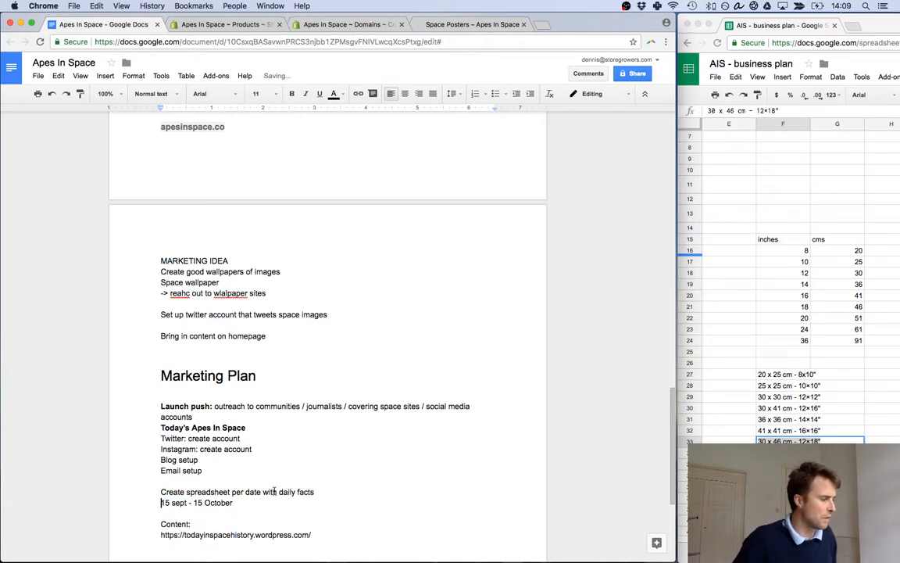
Move the spreadsheet task and its date range directly below "Today's Apes In Space", with a blank line before the Twitter entry.
{"action": "left_click_drag", "start_coordinate": [252, 500], "coordinate": [135, 494]}
{"action": "key", "text": "super+c"}
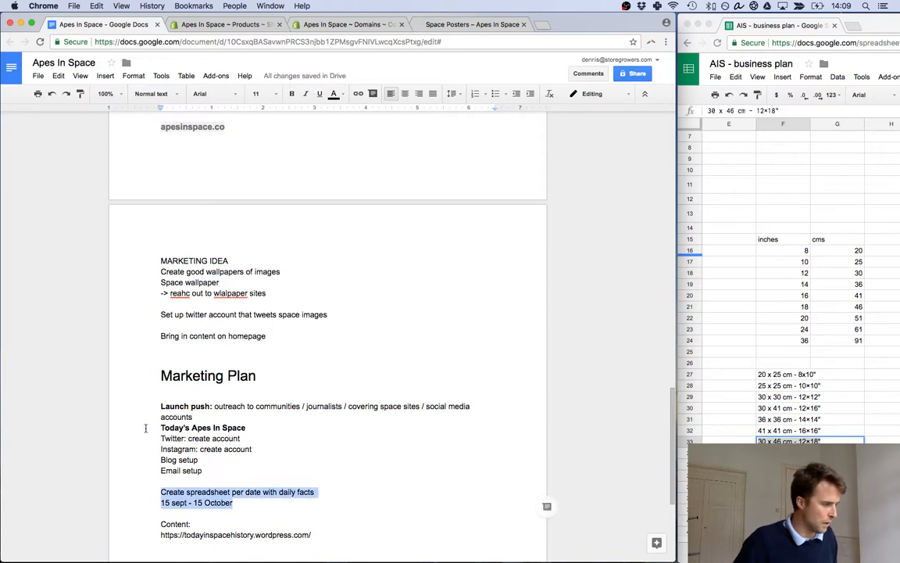
{"action": "key", "text": "BackSpace"}
{"action": "key", "text": "Return"}
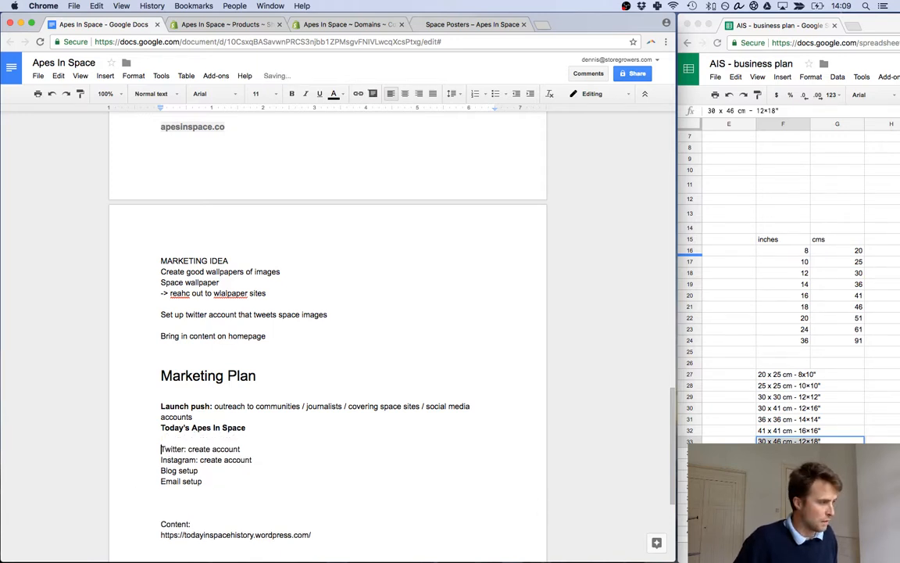
{"action": "left_click", "coordinate": [167, 438]}
{"action": "key", "text": "super+v"}
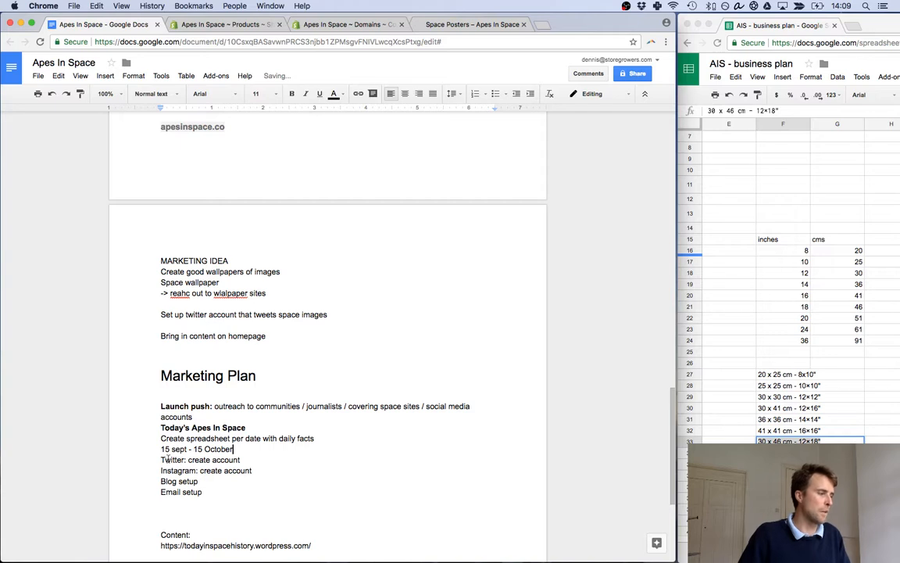
{"action": "key", "text": "Return"}
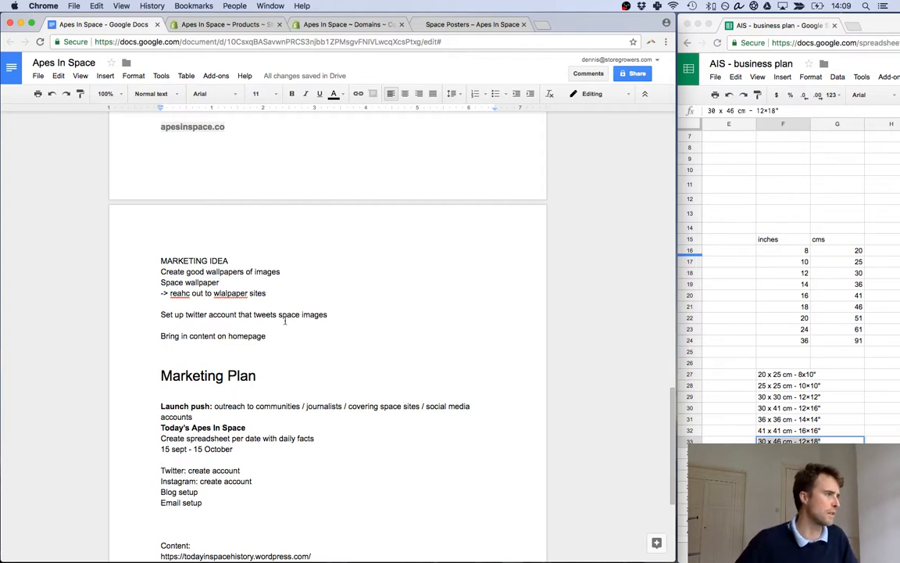
Switch to the Shopify domain settings and verify the apesinspace.co connection again.
{"action": "left_click", "coordinate": [313, 25]}
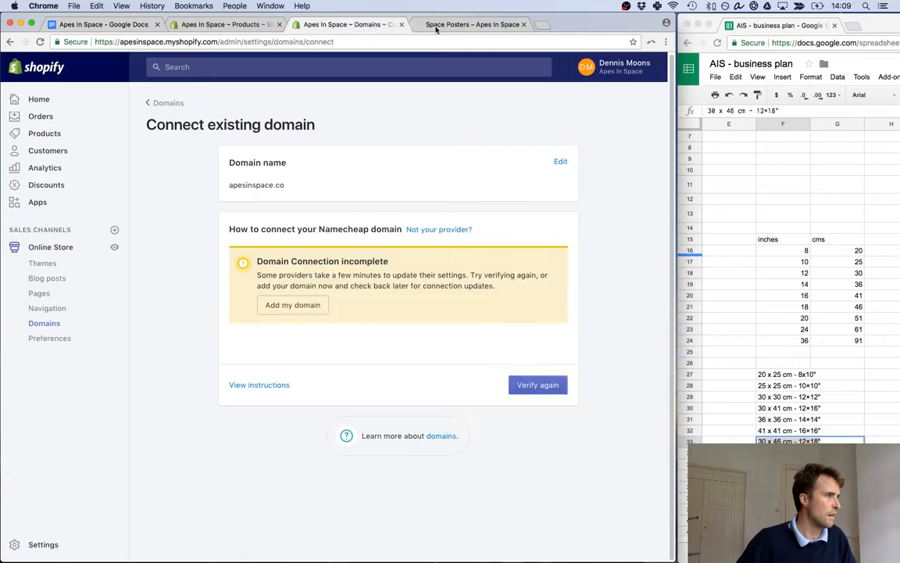
{"action": "left_click", "coordinate": [531, 386]}
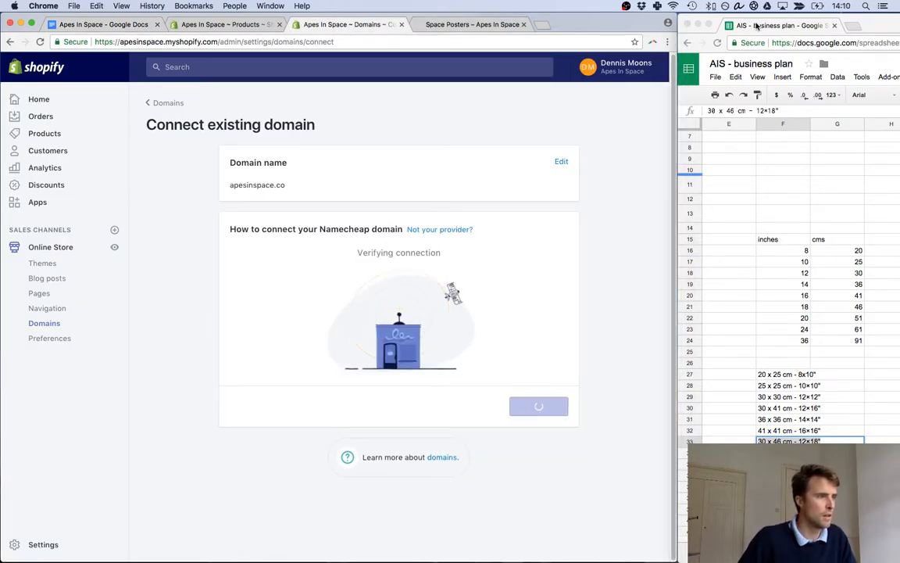
Merge the "AIS - business plan" spreadsheet into the main browser window and widen that window to the full screen.
{"action": "left_click_drag", "start_coordinate": [757, 26], "coordinate": [611, 39]}
{"action": "left_click_drag", "start_coordinate": [678, 122], "coordinate": [899, 121]}
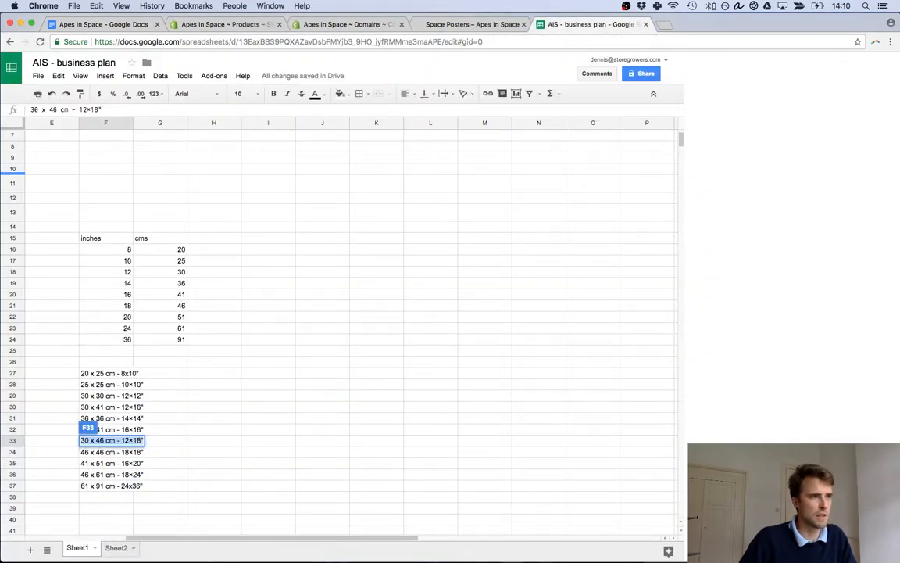
Check the domain connection results in Shopify and switch to the Space Posters storefront homepage.
{"action": "left_click", "coordinate": [469, 28]}
{"action": "left_click", "coordinate": [363, 28]}
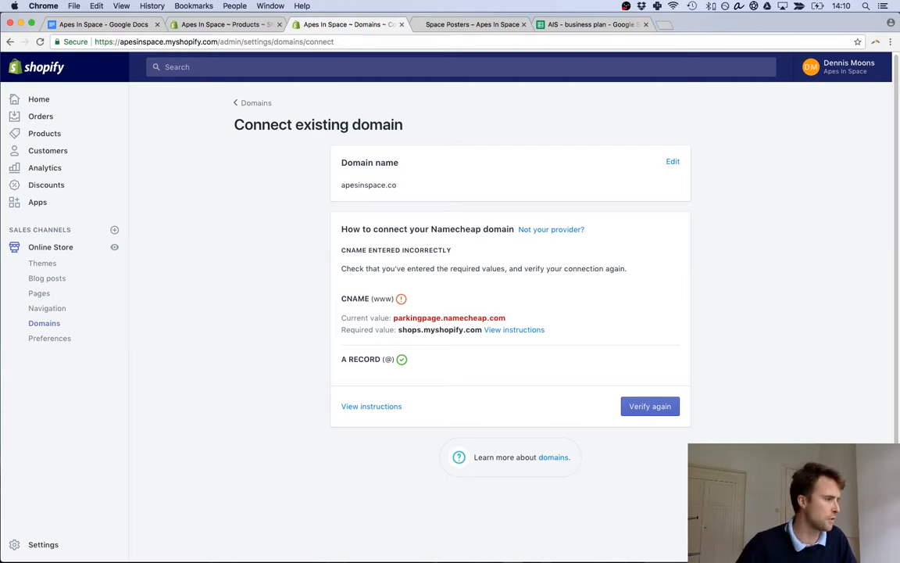
{"action": "left_click", "coordinate": [243, 26]}
{"action": "left_click", "coordinate": [469, 26]}
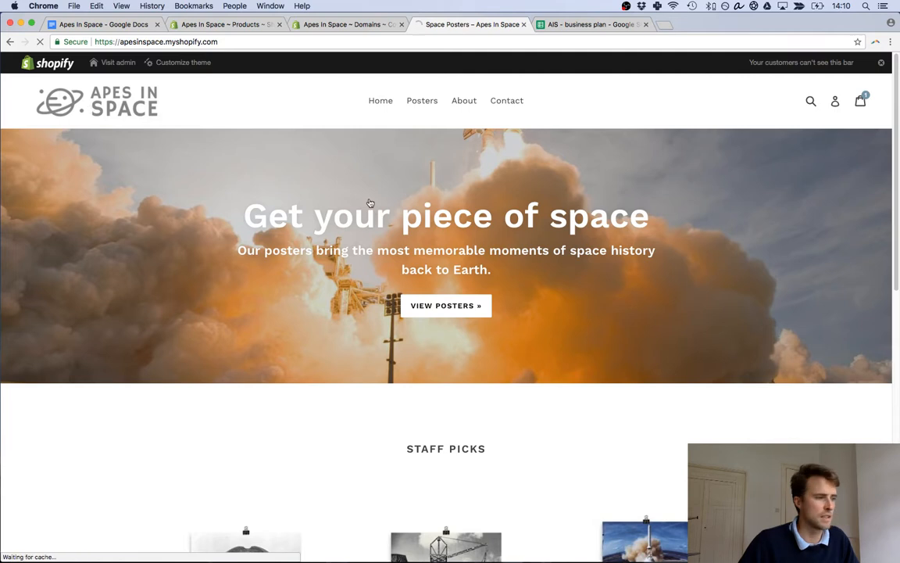